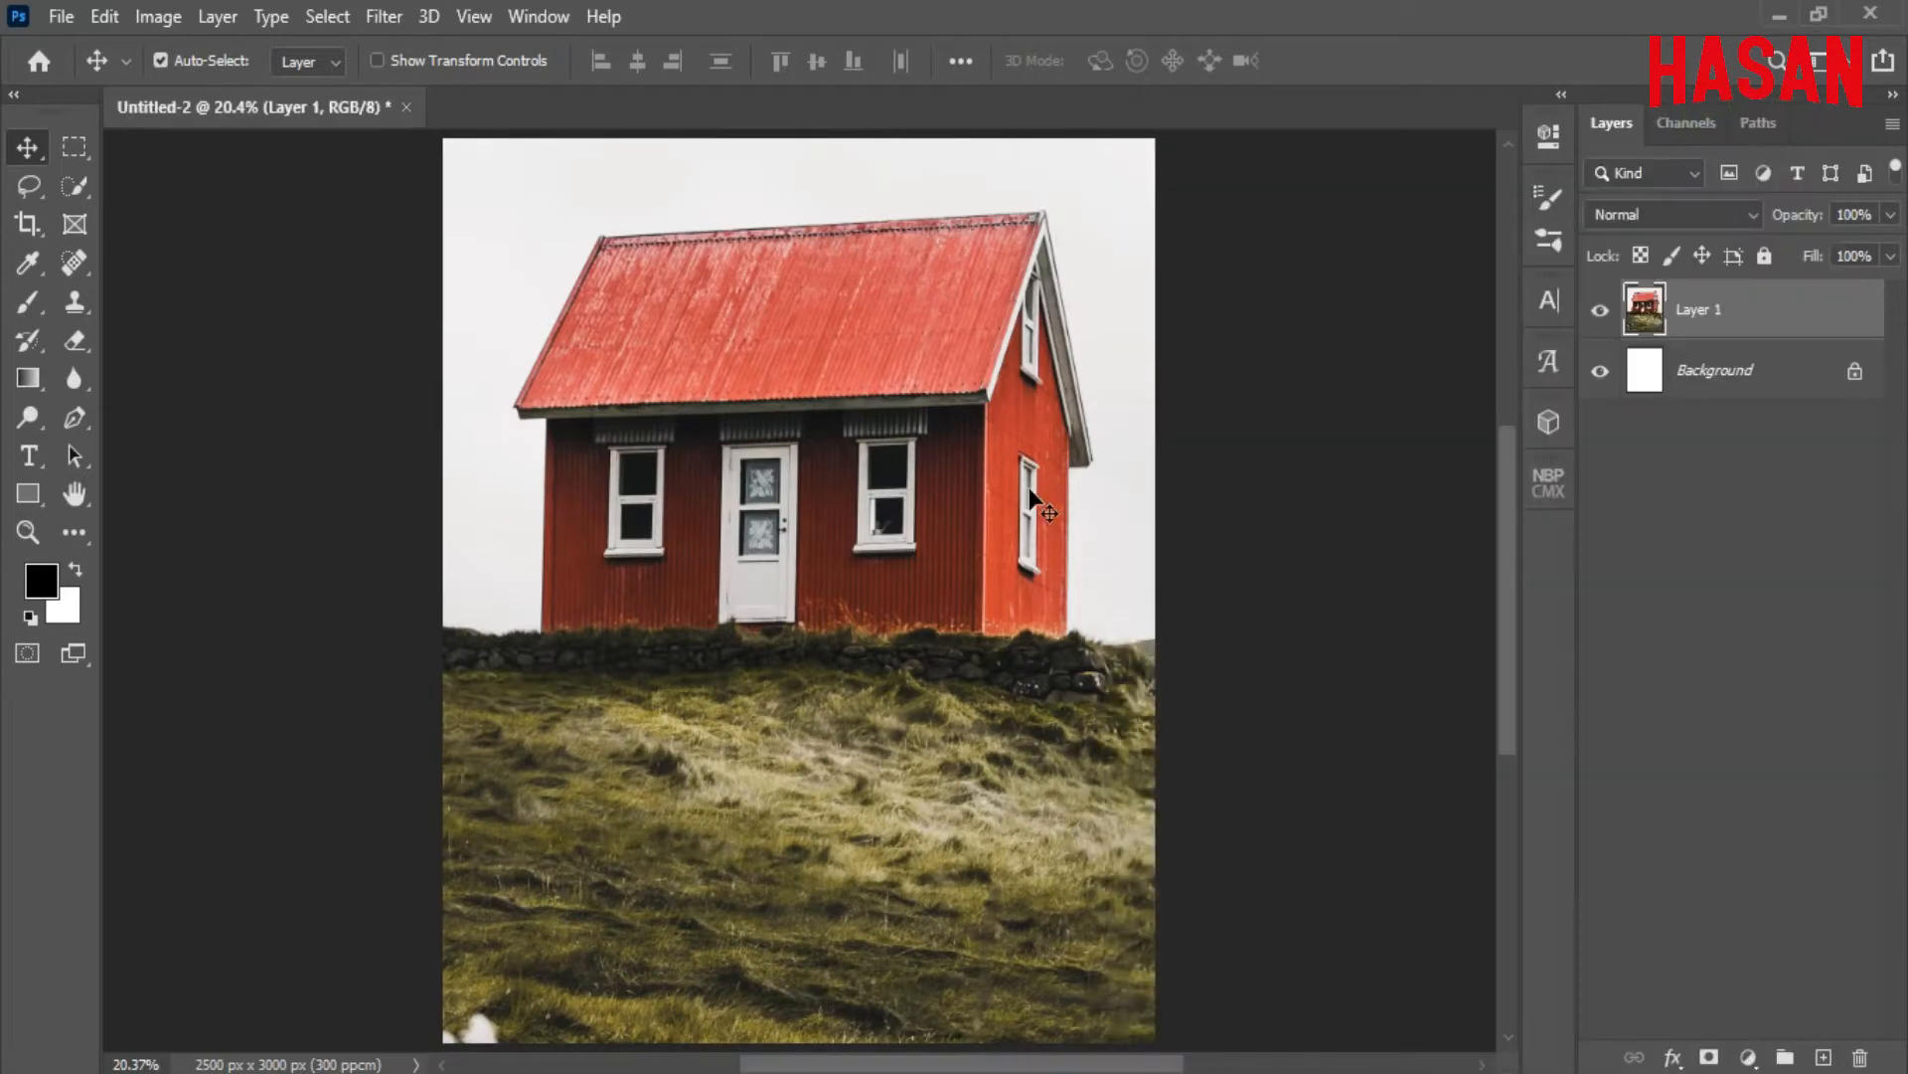
# Scale the red house photo layer down proportionally to about 49% so it fits the canvas width
pyautogui.hotkey('ctrl', 't')
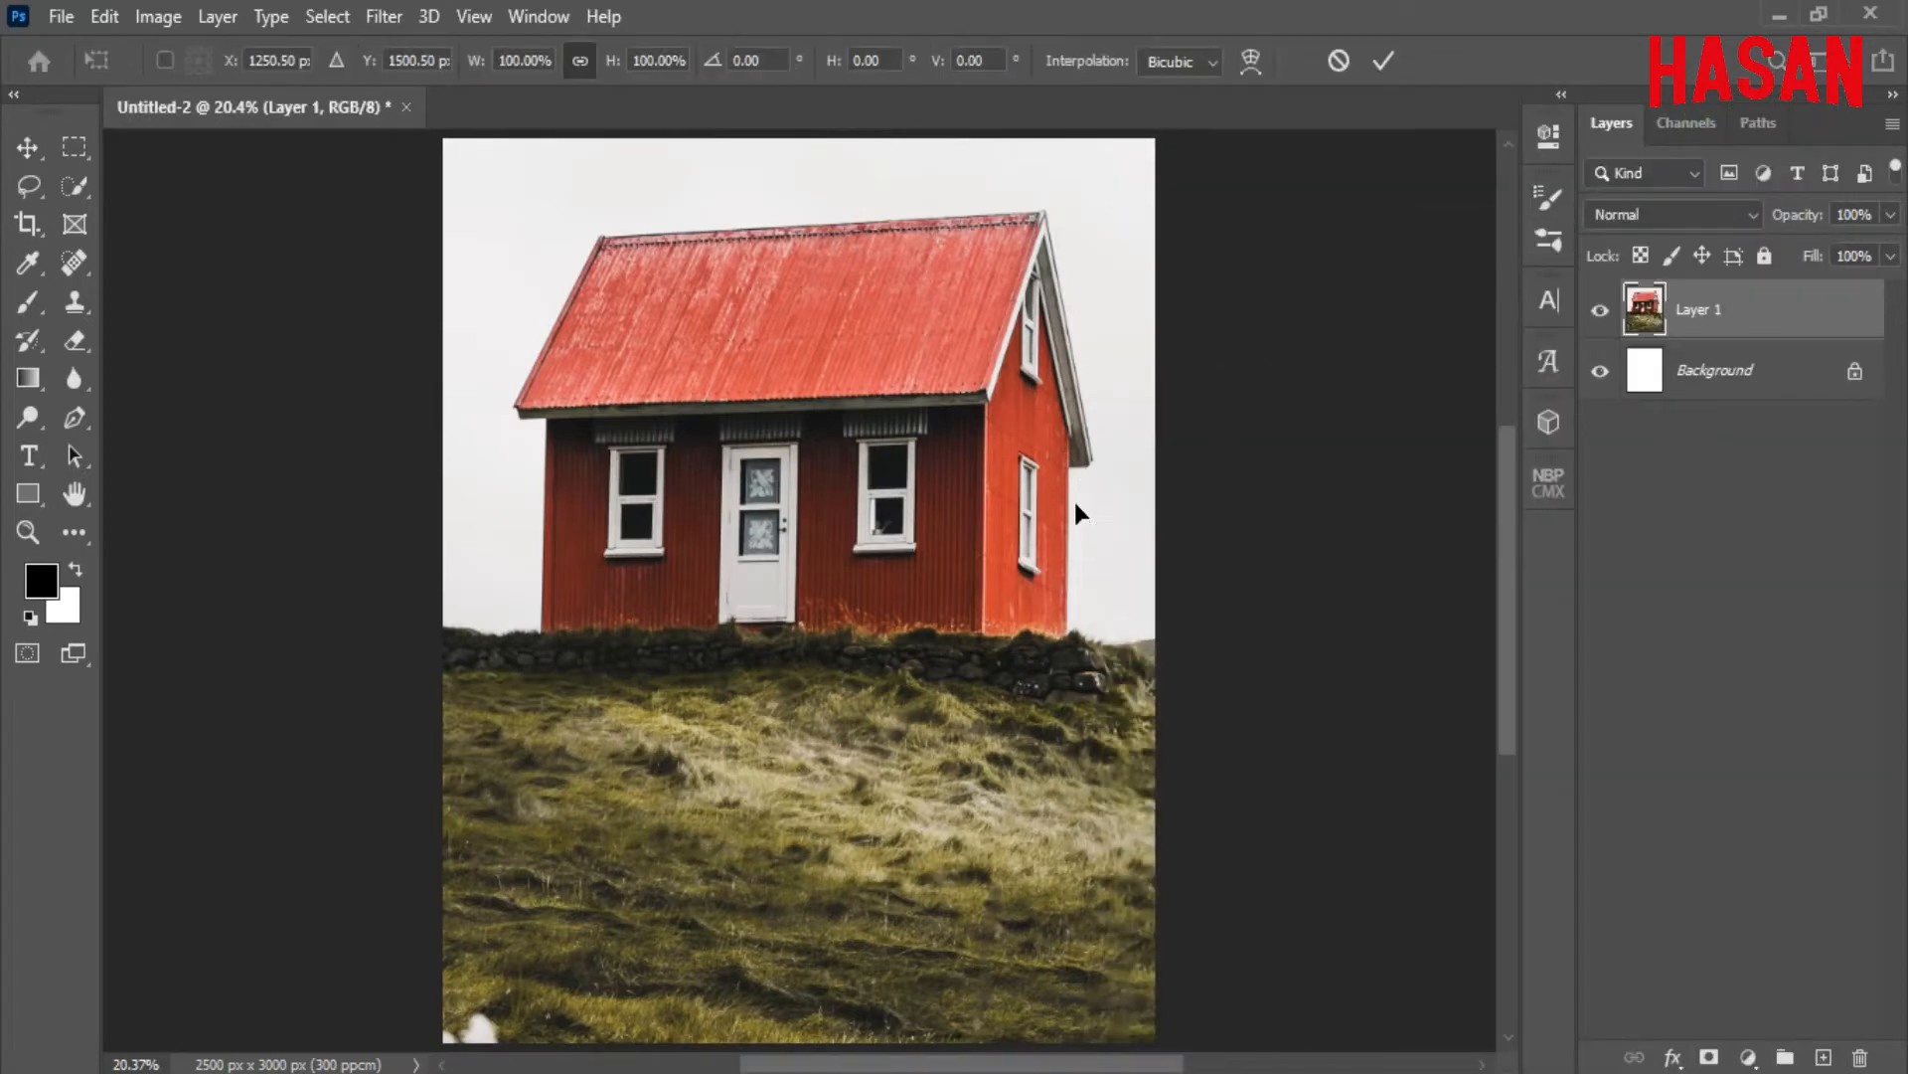
pyautogui.hotkey('ctrl', '-')
pyautogui.hotkey('ctrl', '-')
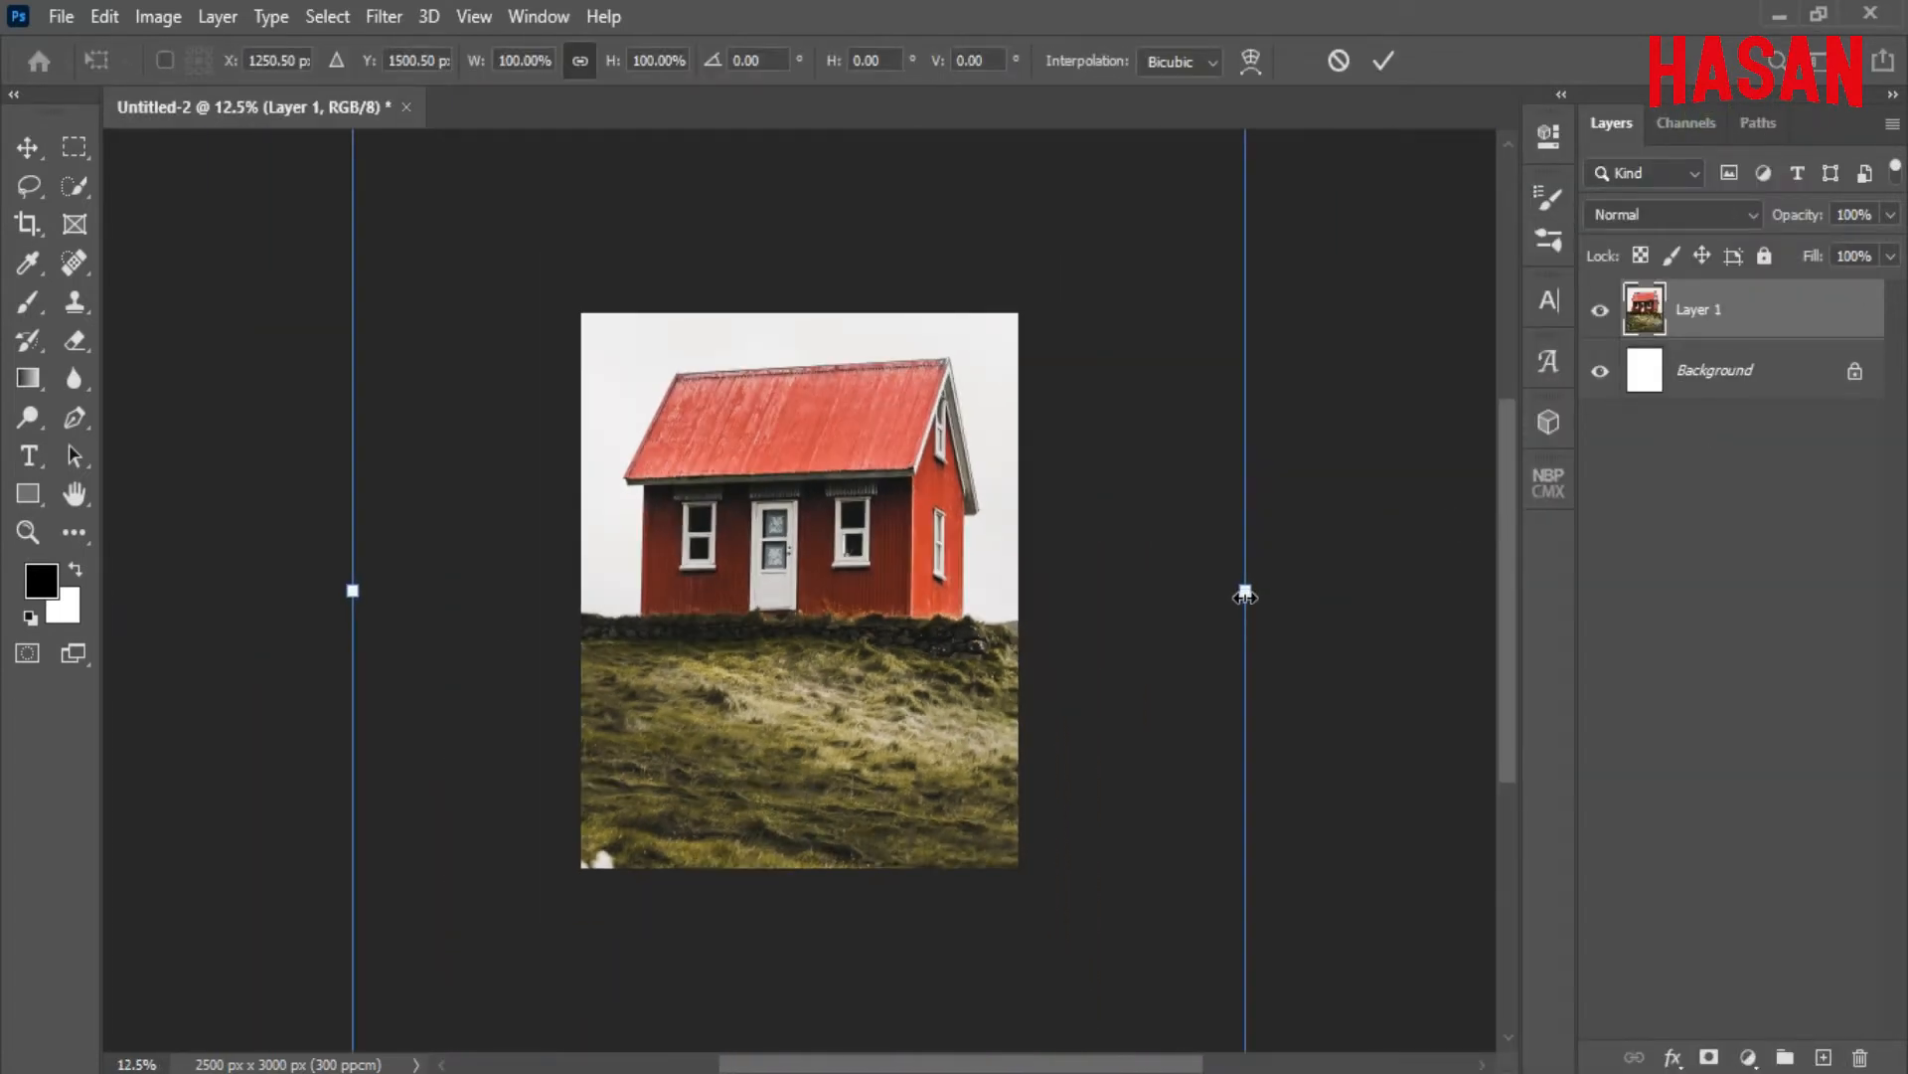
pyautogui.moveTo(1245, 593); pyautogui.dragTo(1024, 583)
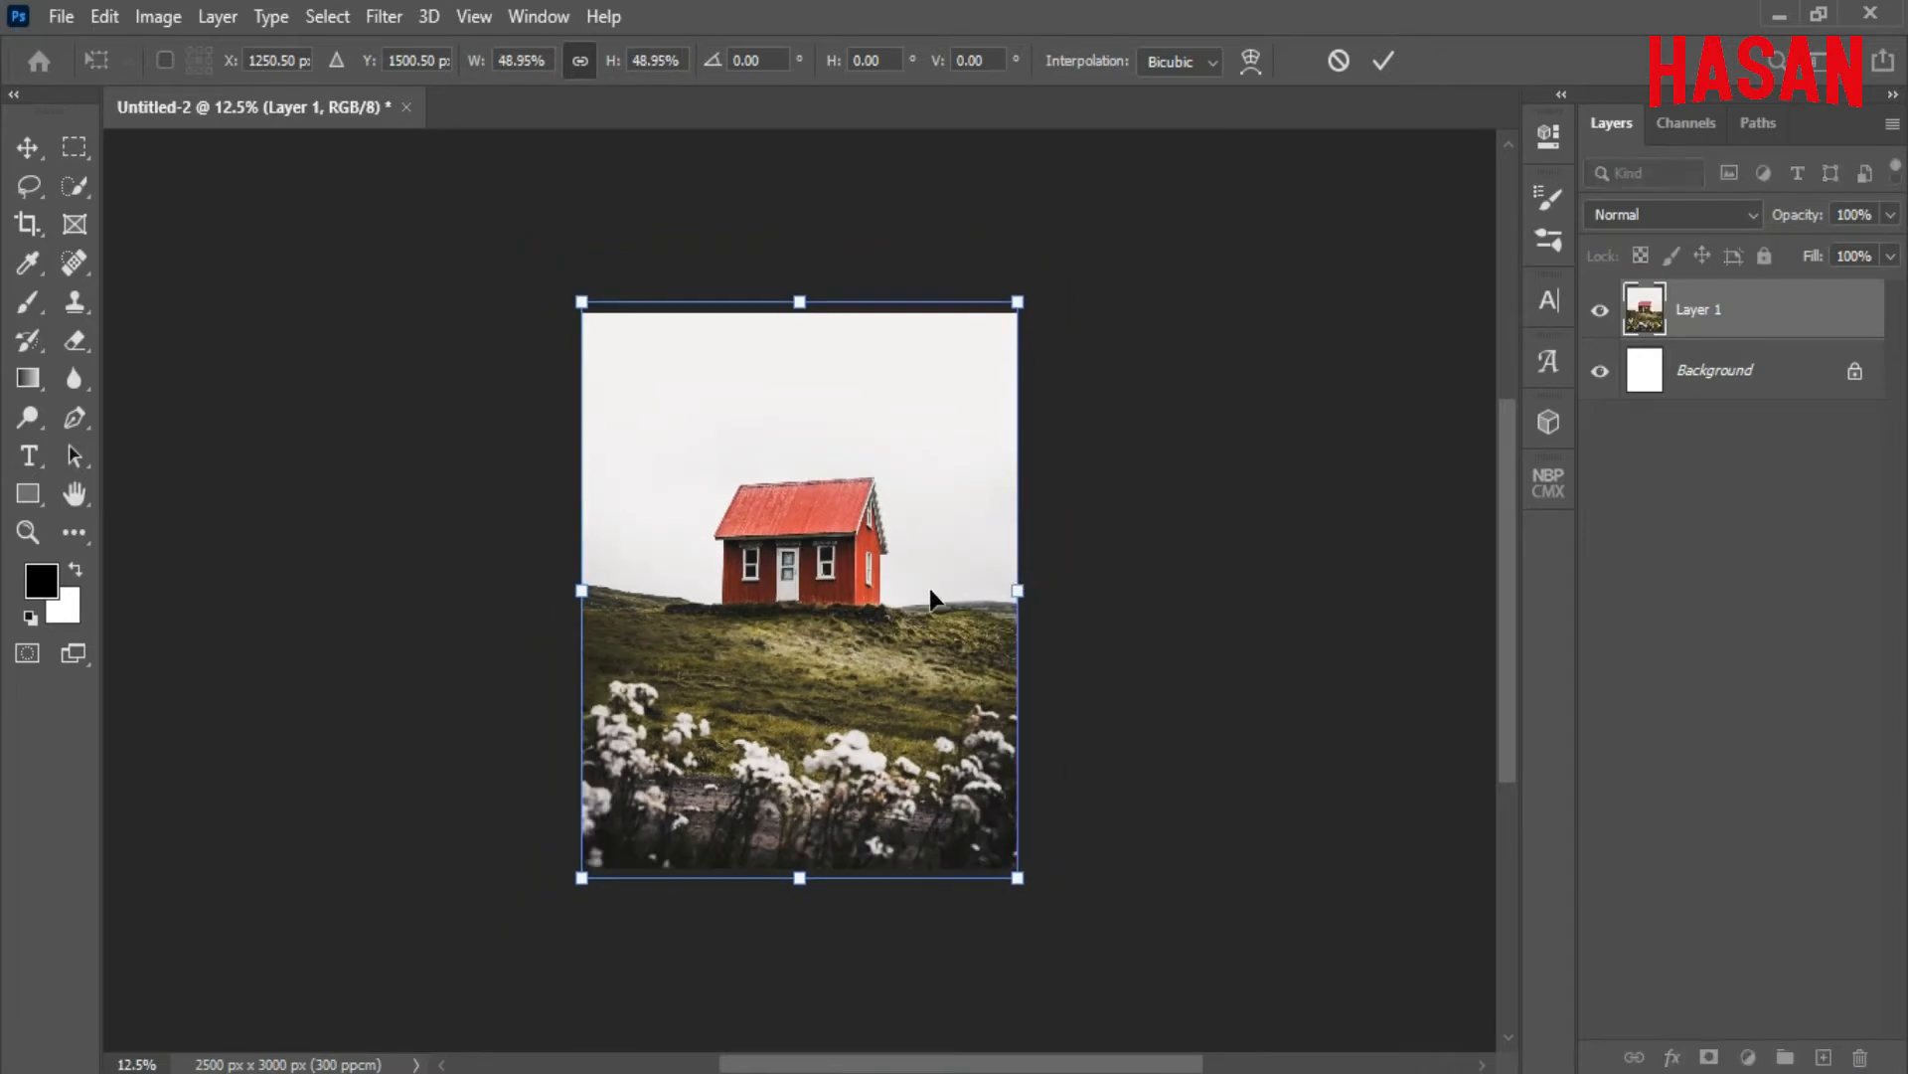
pyautogui.click(1385, 60)
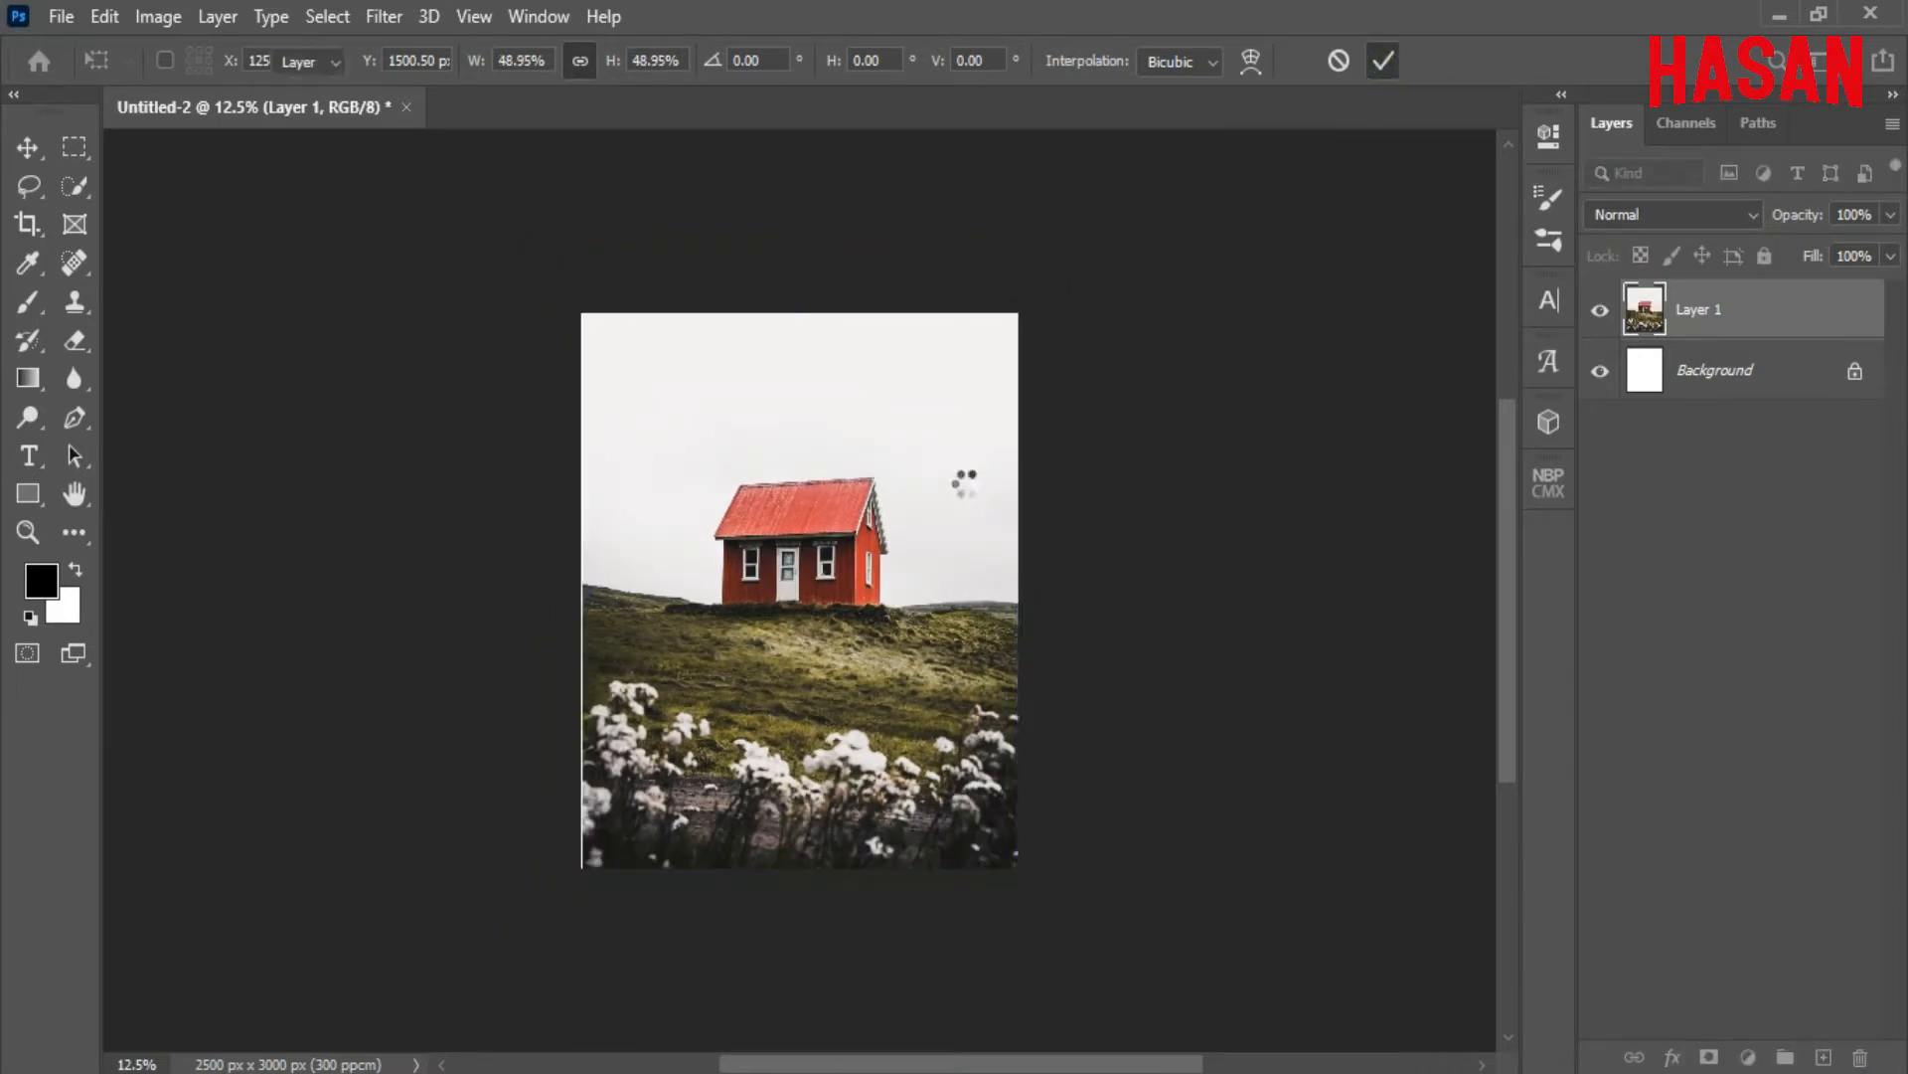
pyautogui.hotkey('ctrl', 't')
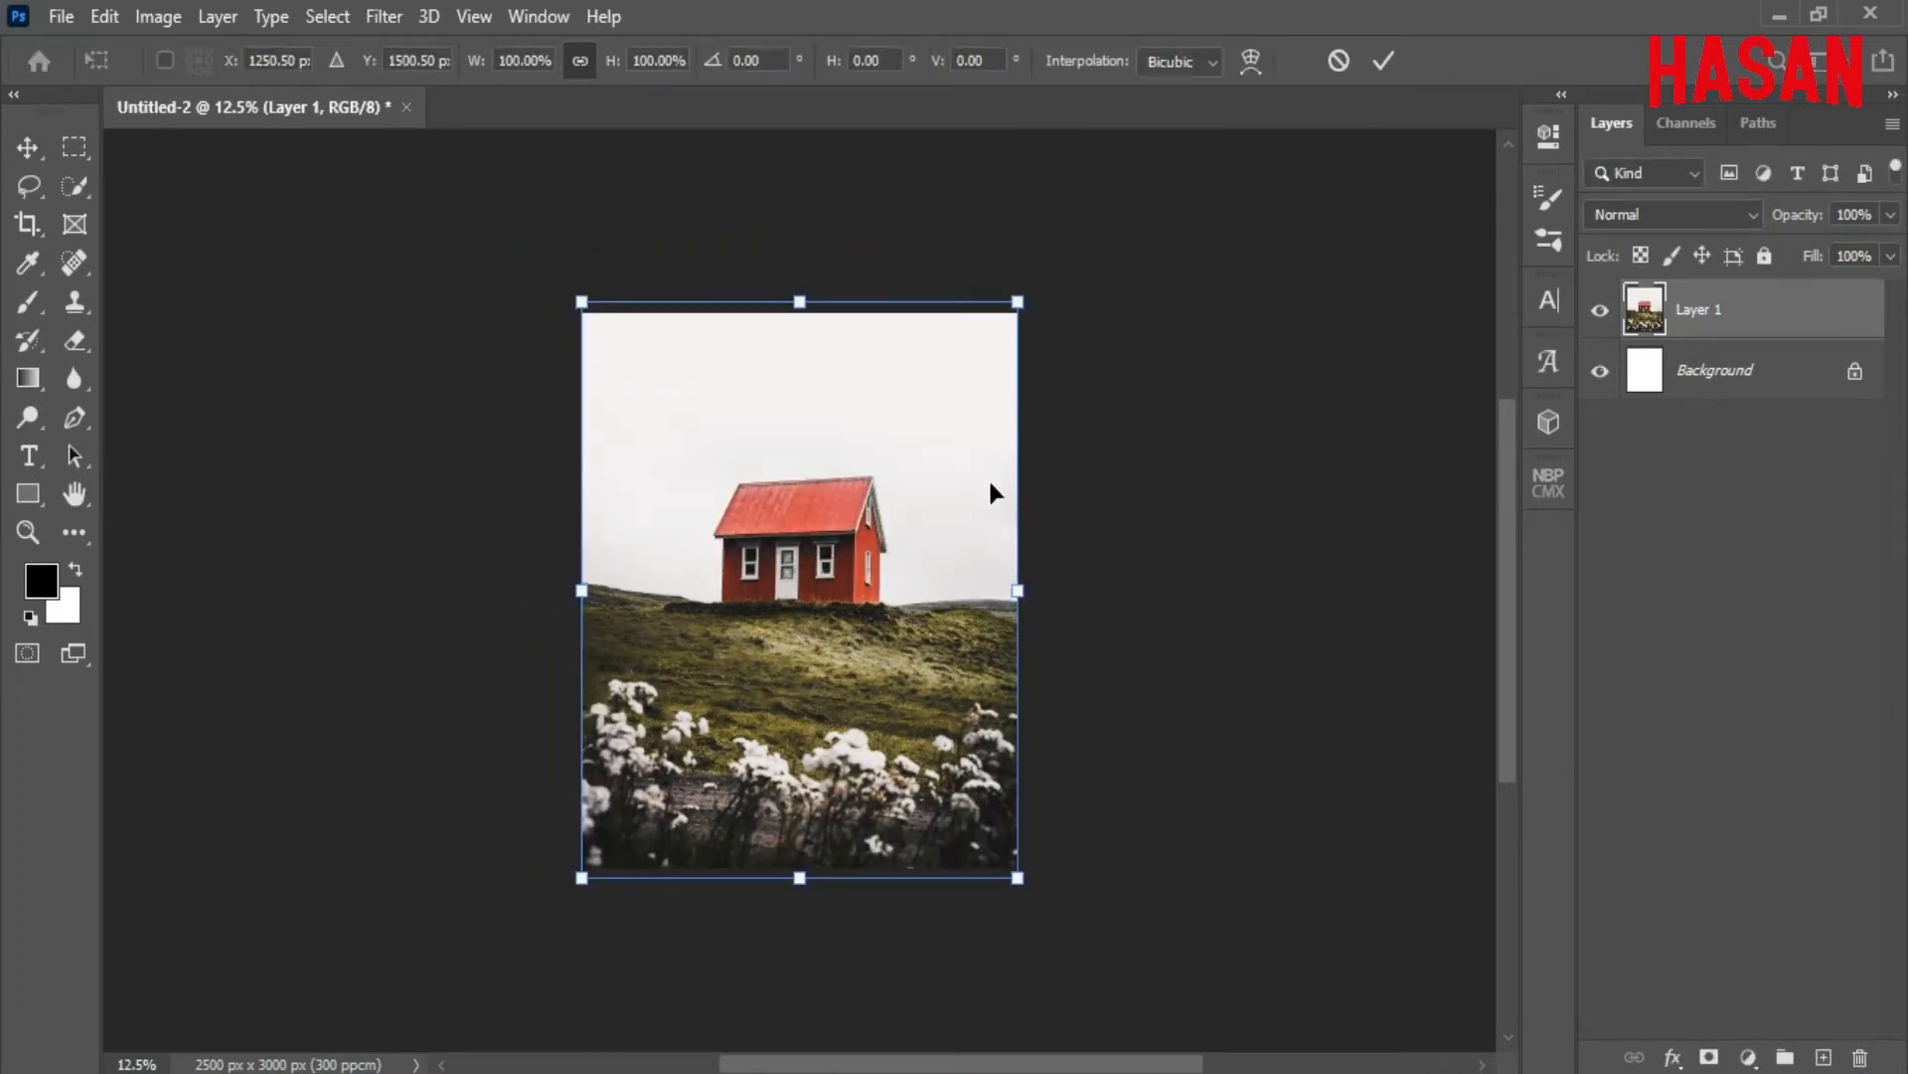
pyautogui.click(1385, 61)
pyautogui.hotkey('ctrl', '0')
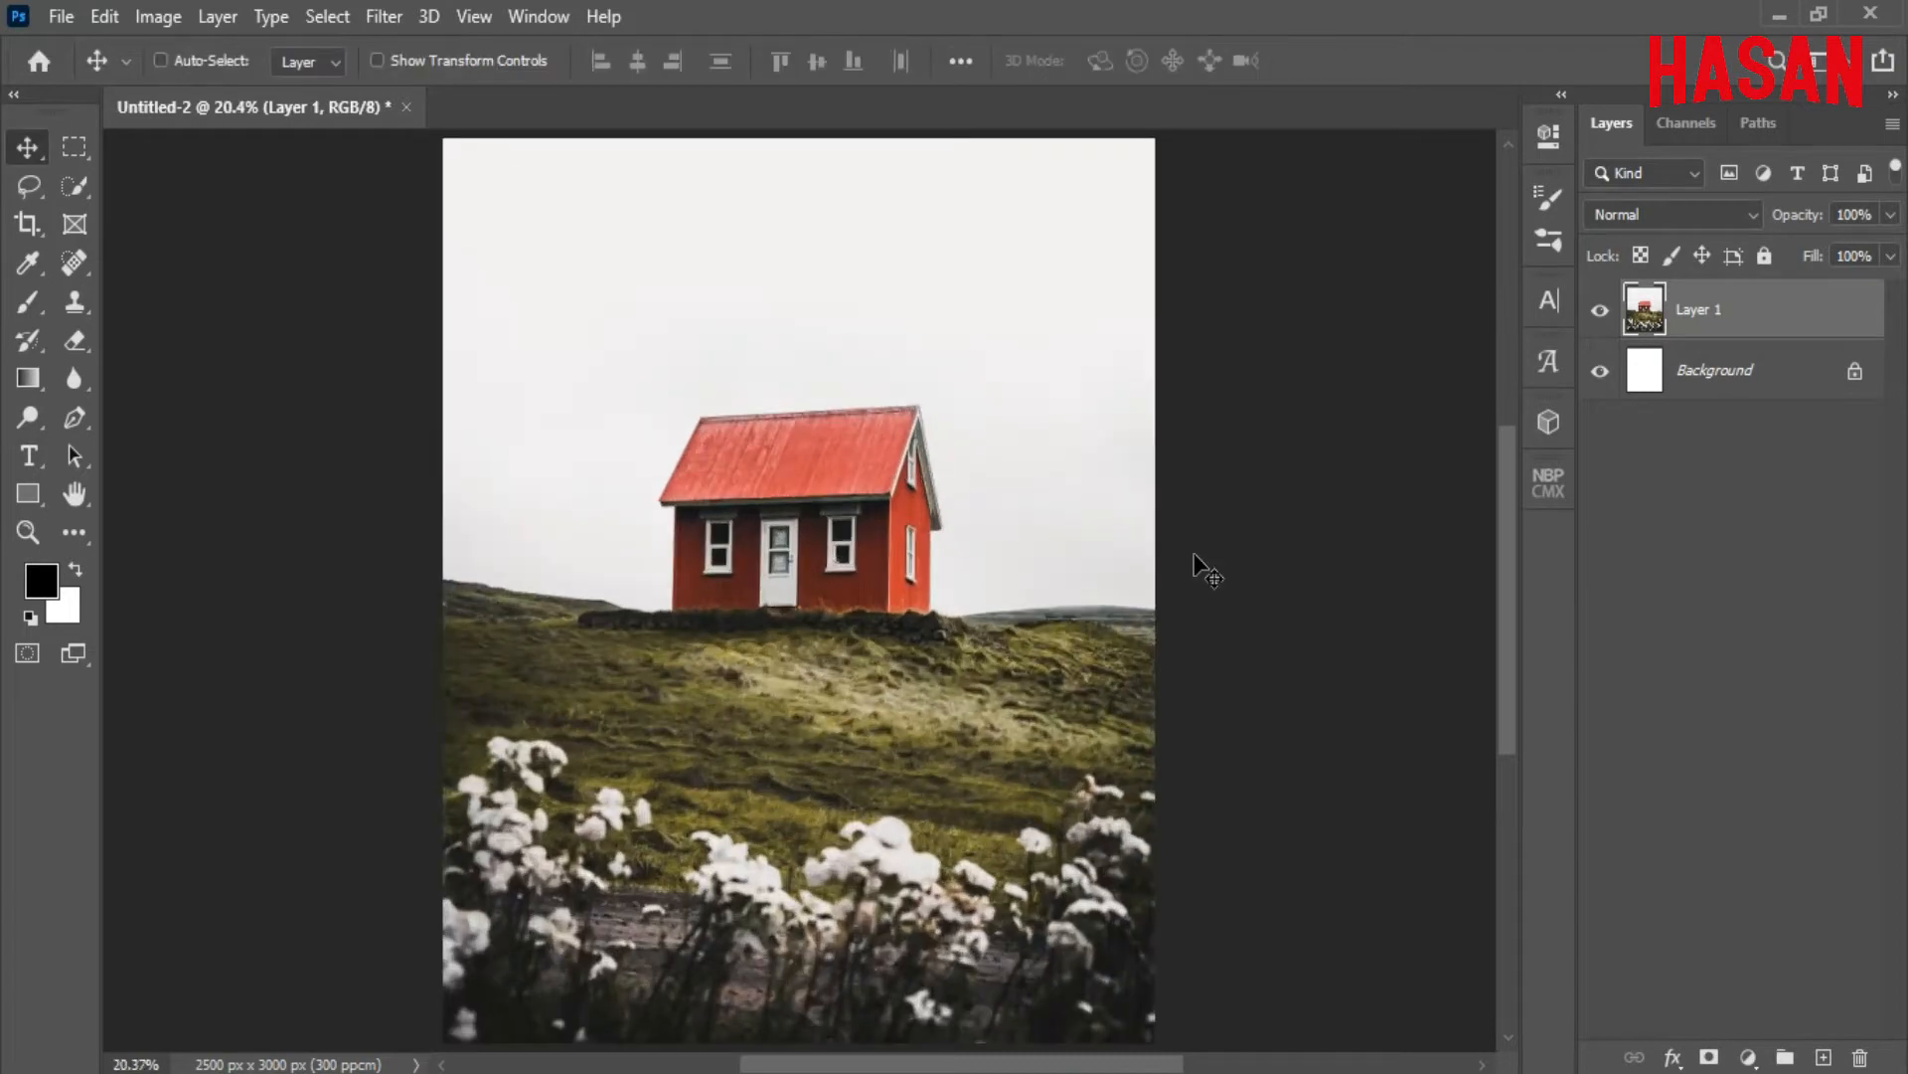
# Select the sky and the red house with the Quick Selection tool
pyautogui.hotkey('ctrl', '-')
pyautogui.hotkey('ctrl', '0')
pyautogui.moveTo(82, 188); pyautogui.dragTo(213, 209)
pyautogui.moveTo(835, 567); pyautogui.dragTo(864, 562)
pyautogui.scroll(4, 835, 500)
pyautogui.scroll(-5, 837, 507)
pyautogui.moveTo(616, 325); pyautogui.dragTo(671, 314)
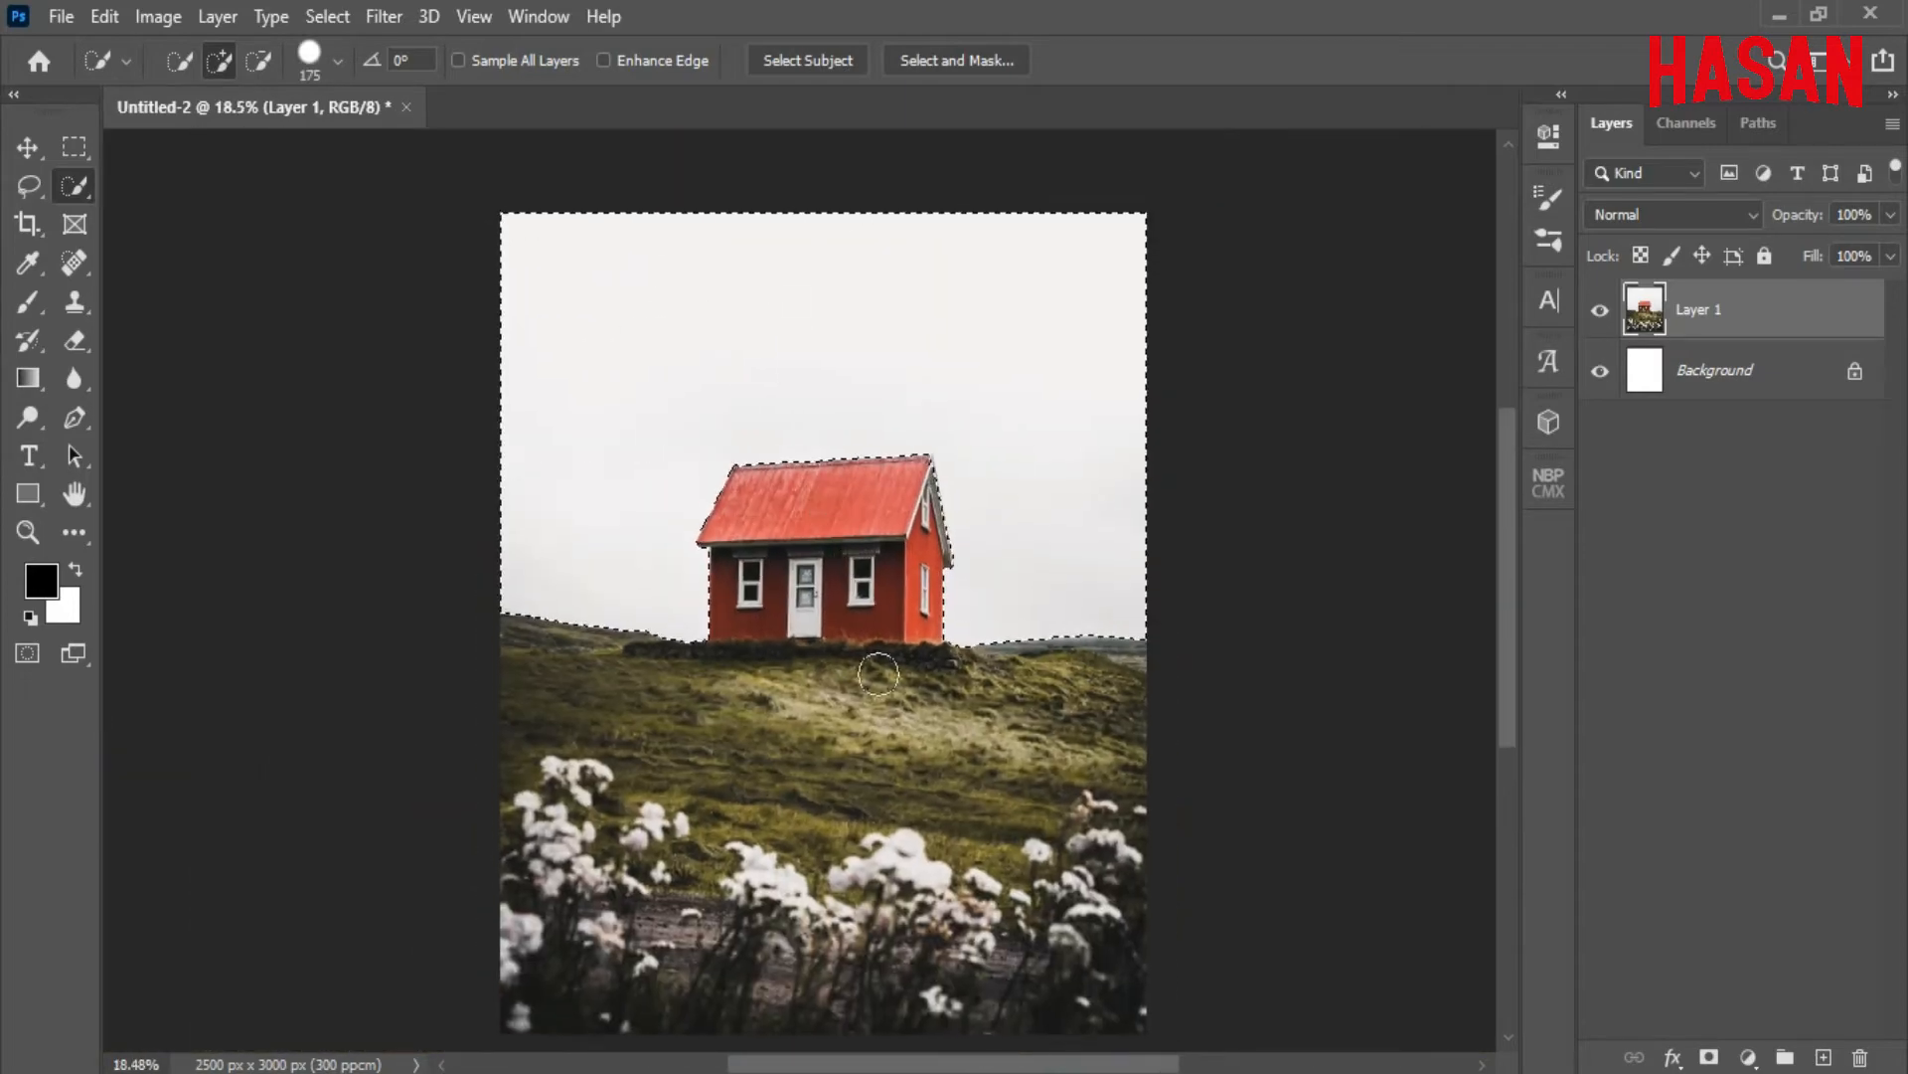
pyautogui.moveTo(773, 500)
pyautogui.mouseDown()
pyautogui.moveTo(902, 498)
pyautogui.moveTo(813, 551)
pyautogui.moveTo(722, 555)
pyautogui.moveTo(803, 588)
pyautogui.mouseUp()
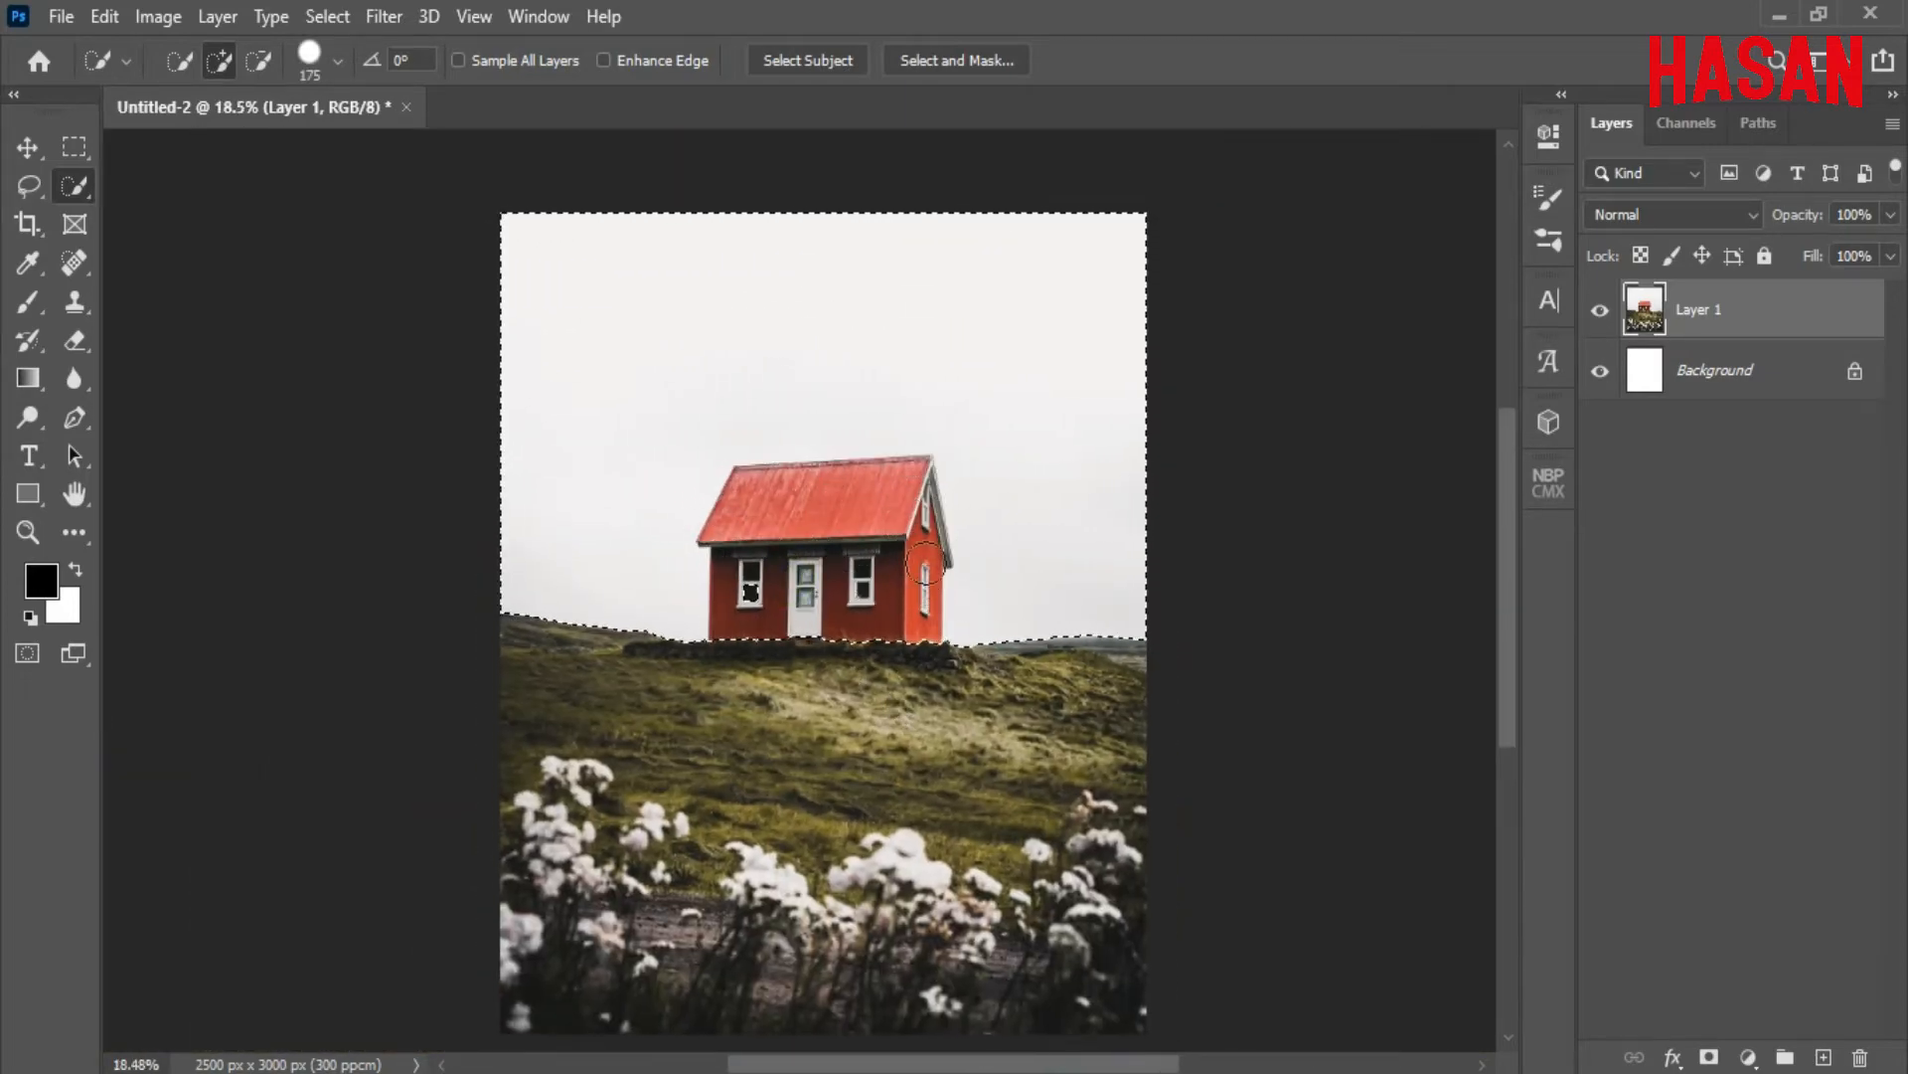
# Refine the selection edge along the stone wall and the grass at the base of the house, including the gap below the door
pyautogui.moveTo(746, 648); pyautogui.dragTo(938, 724)
pyautogui.moveTo(820, 696)
pyautogui.mouseDown()
pyautogui.moveTo(328, 541)
pyautogui.moveTo(328, 598)
pyautogui.mouseUp()
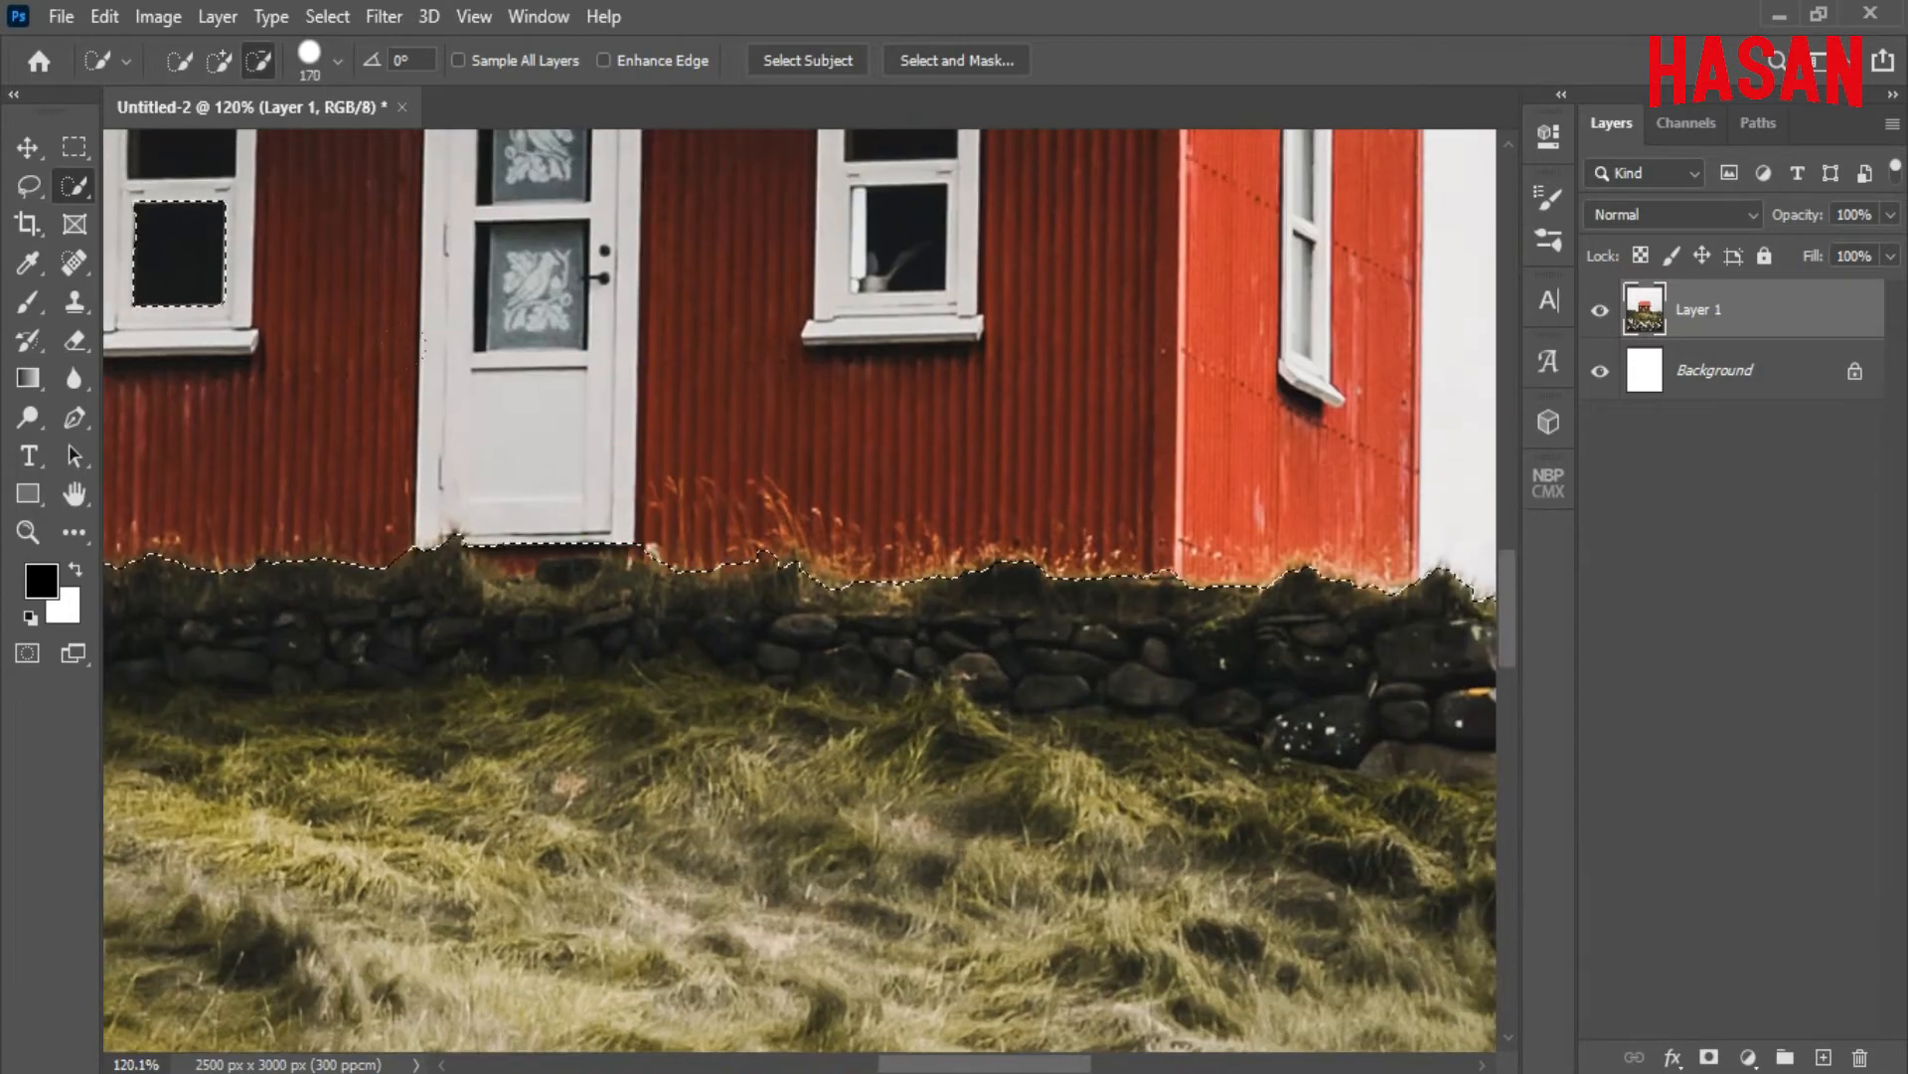
pyautogui.moveTo(674, 609)
pyautogui.mouseDown()
pyautogui.moveTo(531, 533)
pyautogui.moveTo(574, 518)
pyautogui.moveTo(514, 541)
pyautogui.mouseUp()
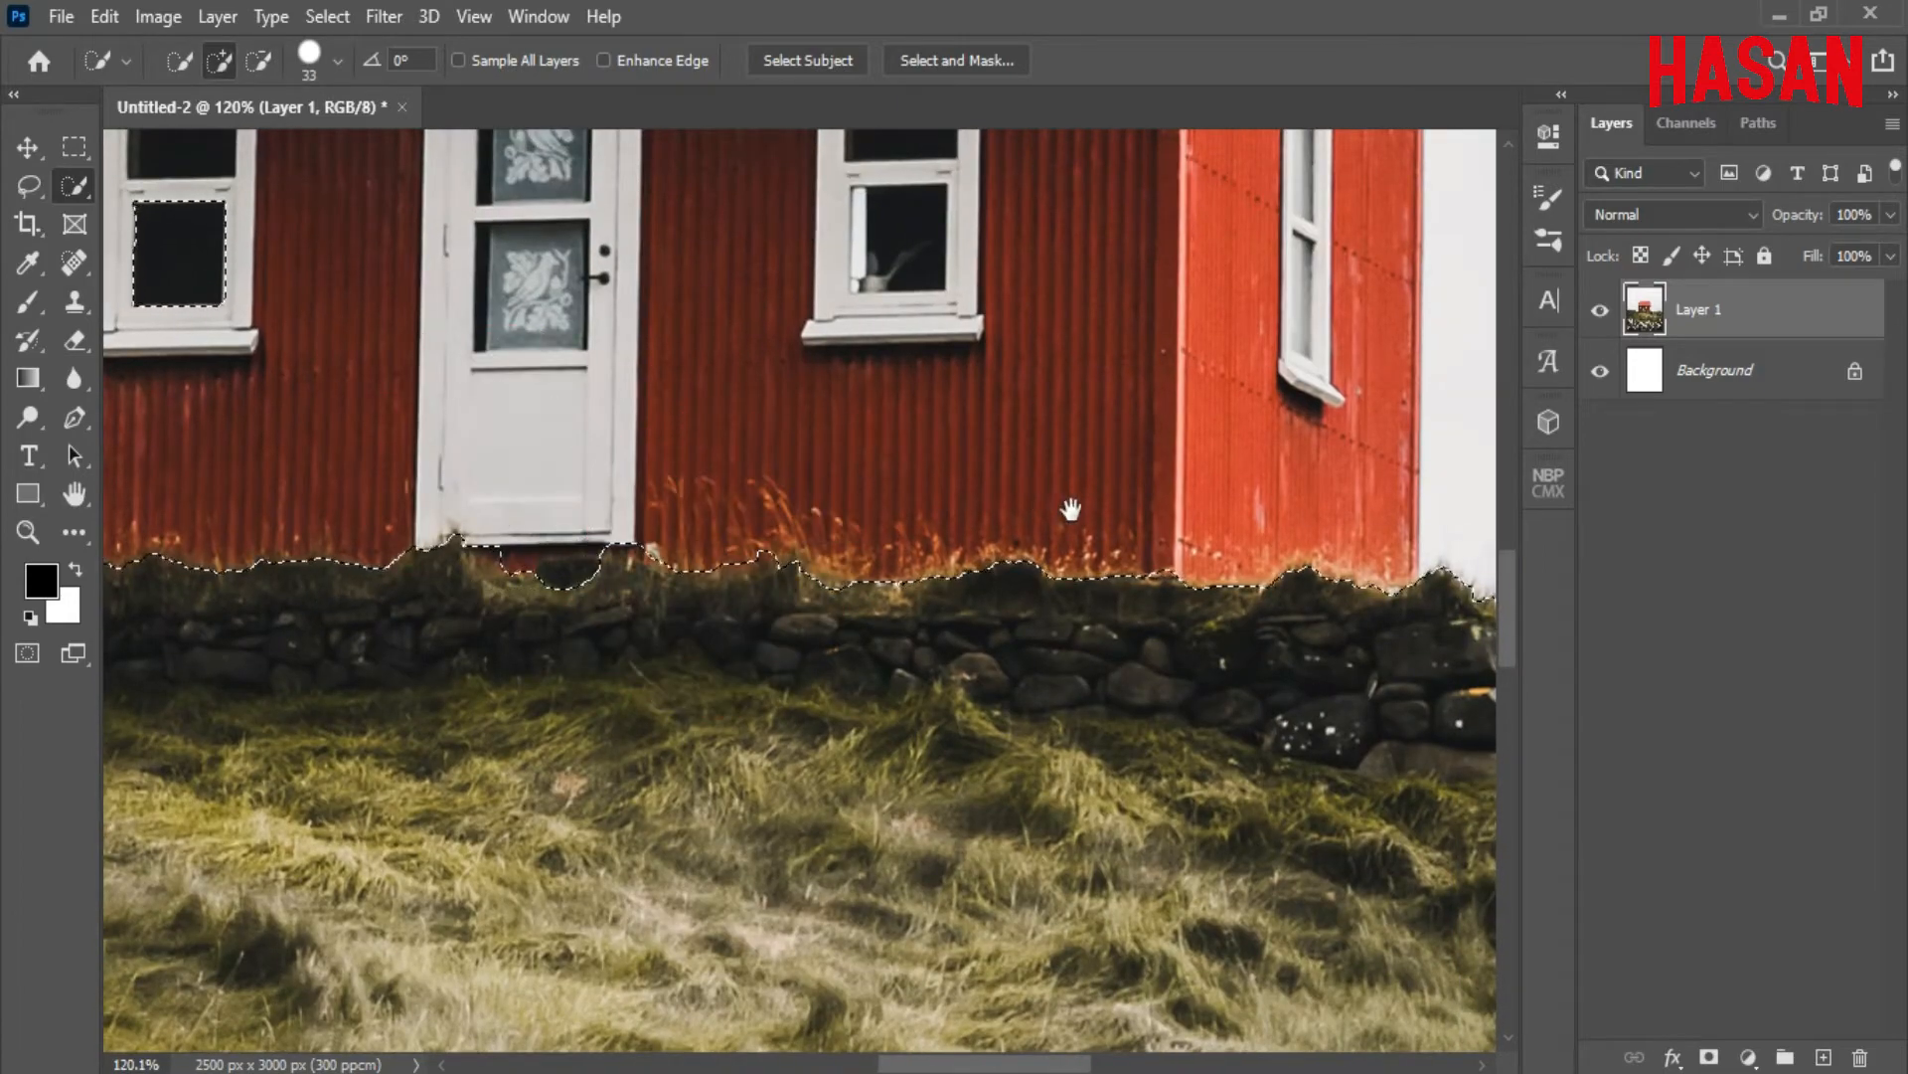
pyautogui.moveTo(1069, 507); pyautogui.dragTo(394, 388)
pyautogui.moveTo(465, 461); pyautogui.dragTo(1471, 526)
pyautogui.moveTo(542, 576); pyautogui.dragTo(863, 728)
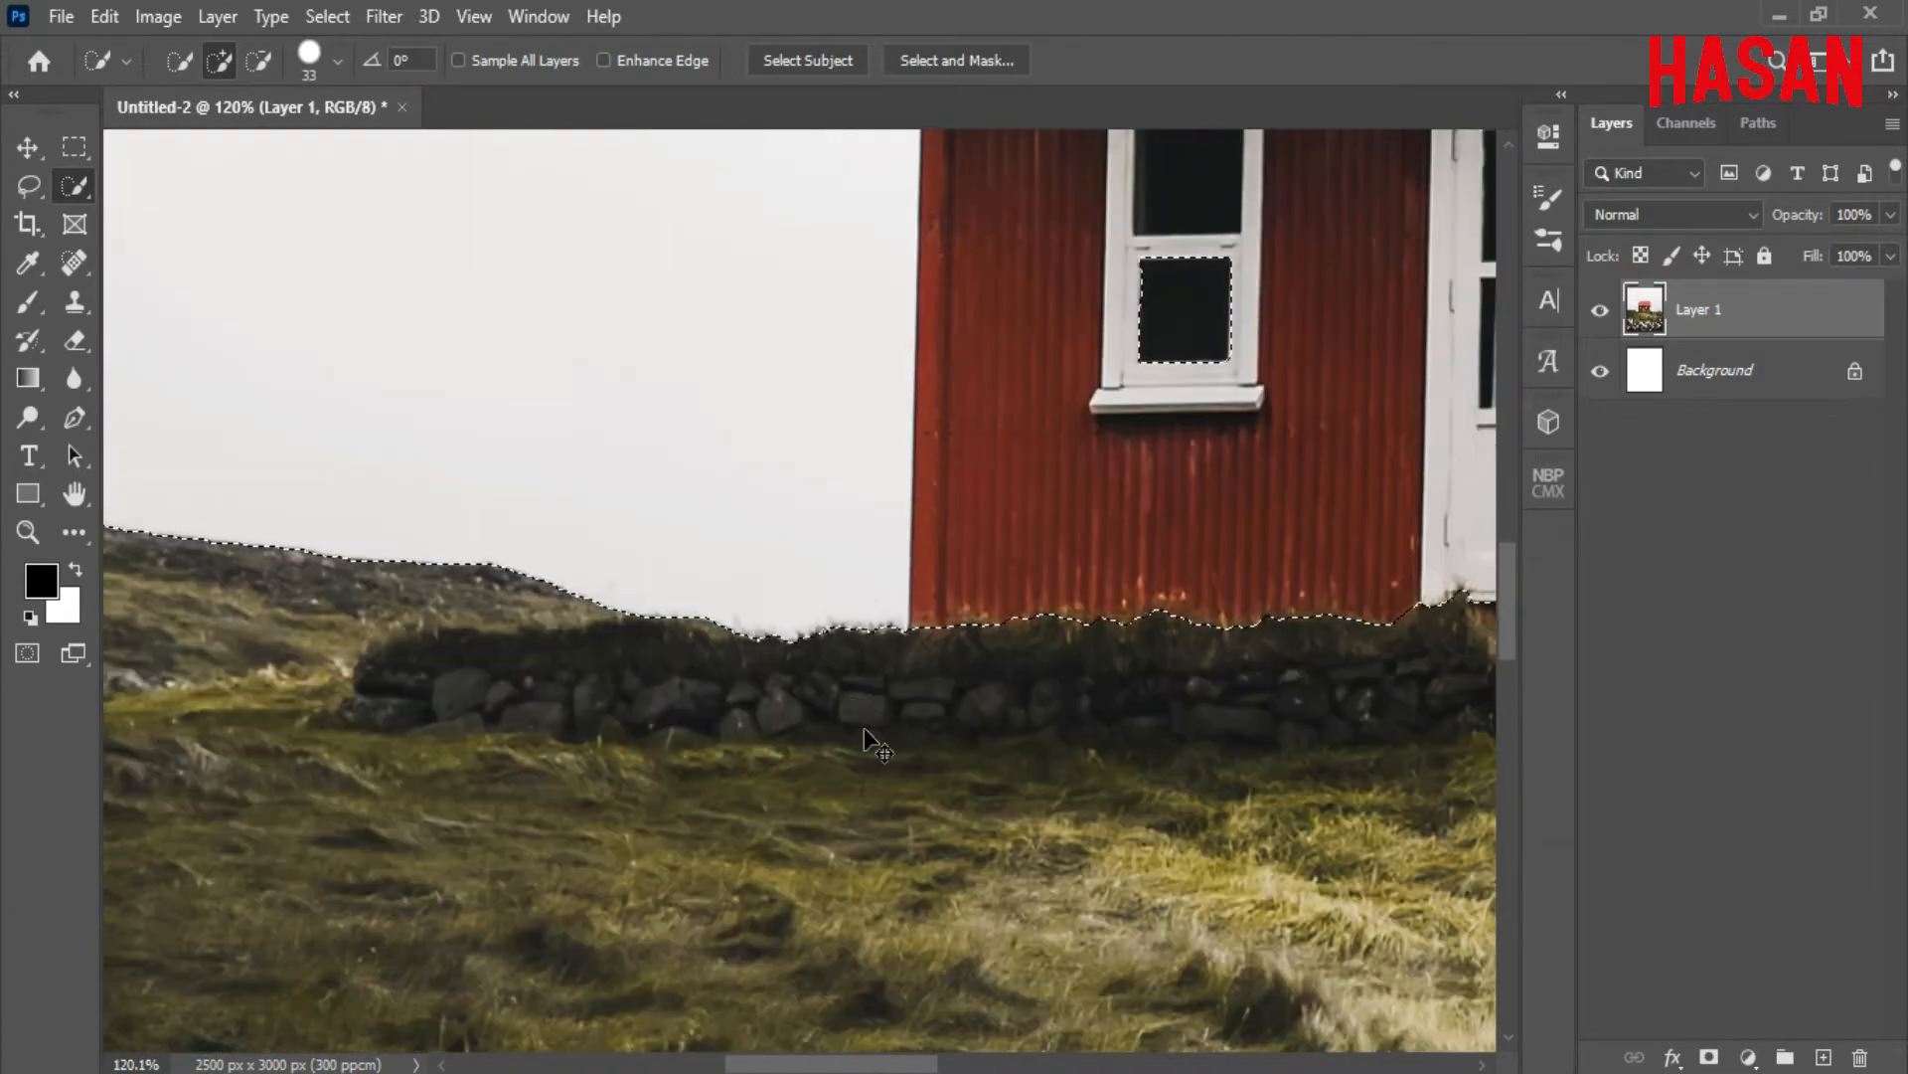
# Hide the selected sky and house with a layer mask and paint out the leftover window patch with a black brush
pyautogui.hotkey('ctrl', '0')
pyautogui.click(1709, 1059)
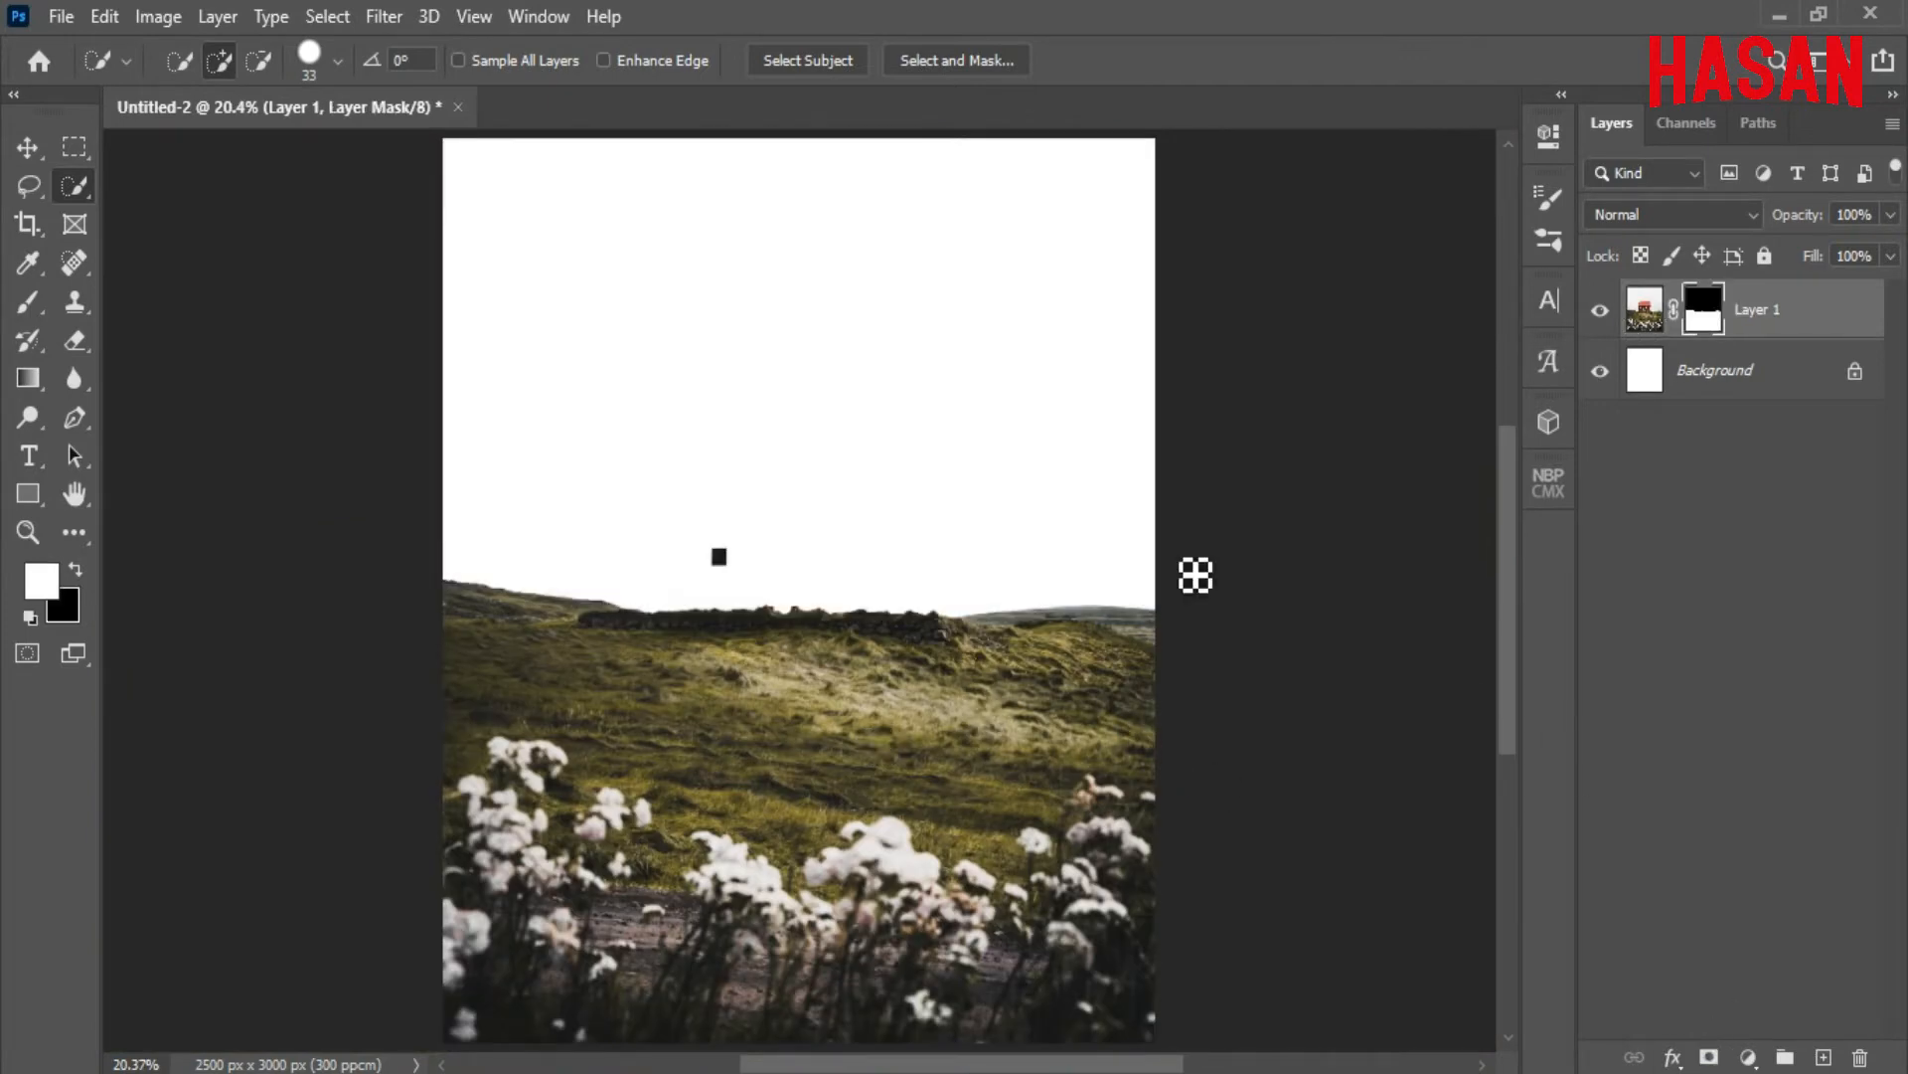
pyautogui.press('b')
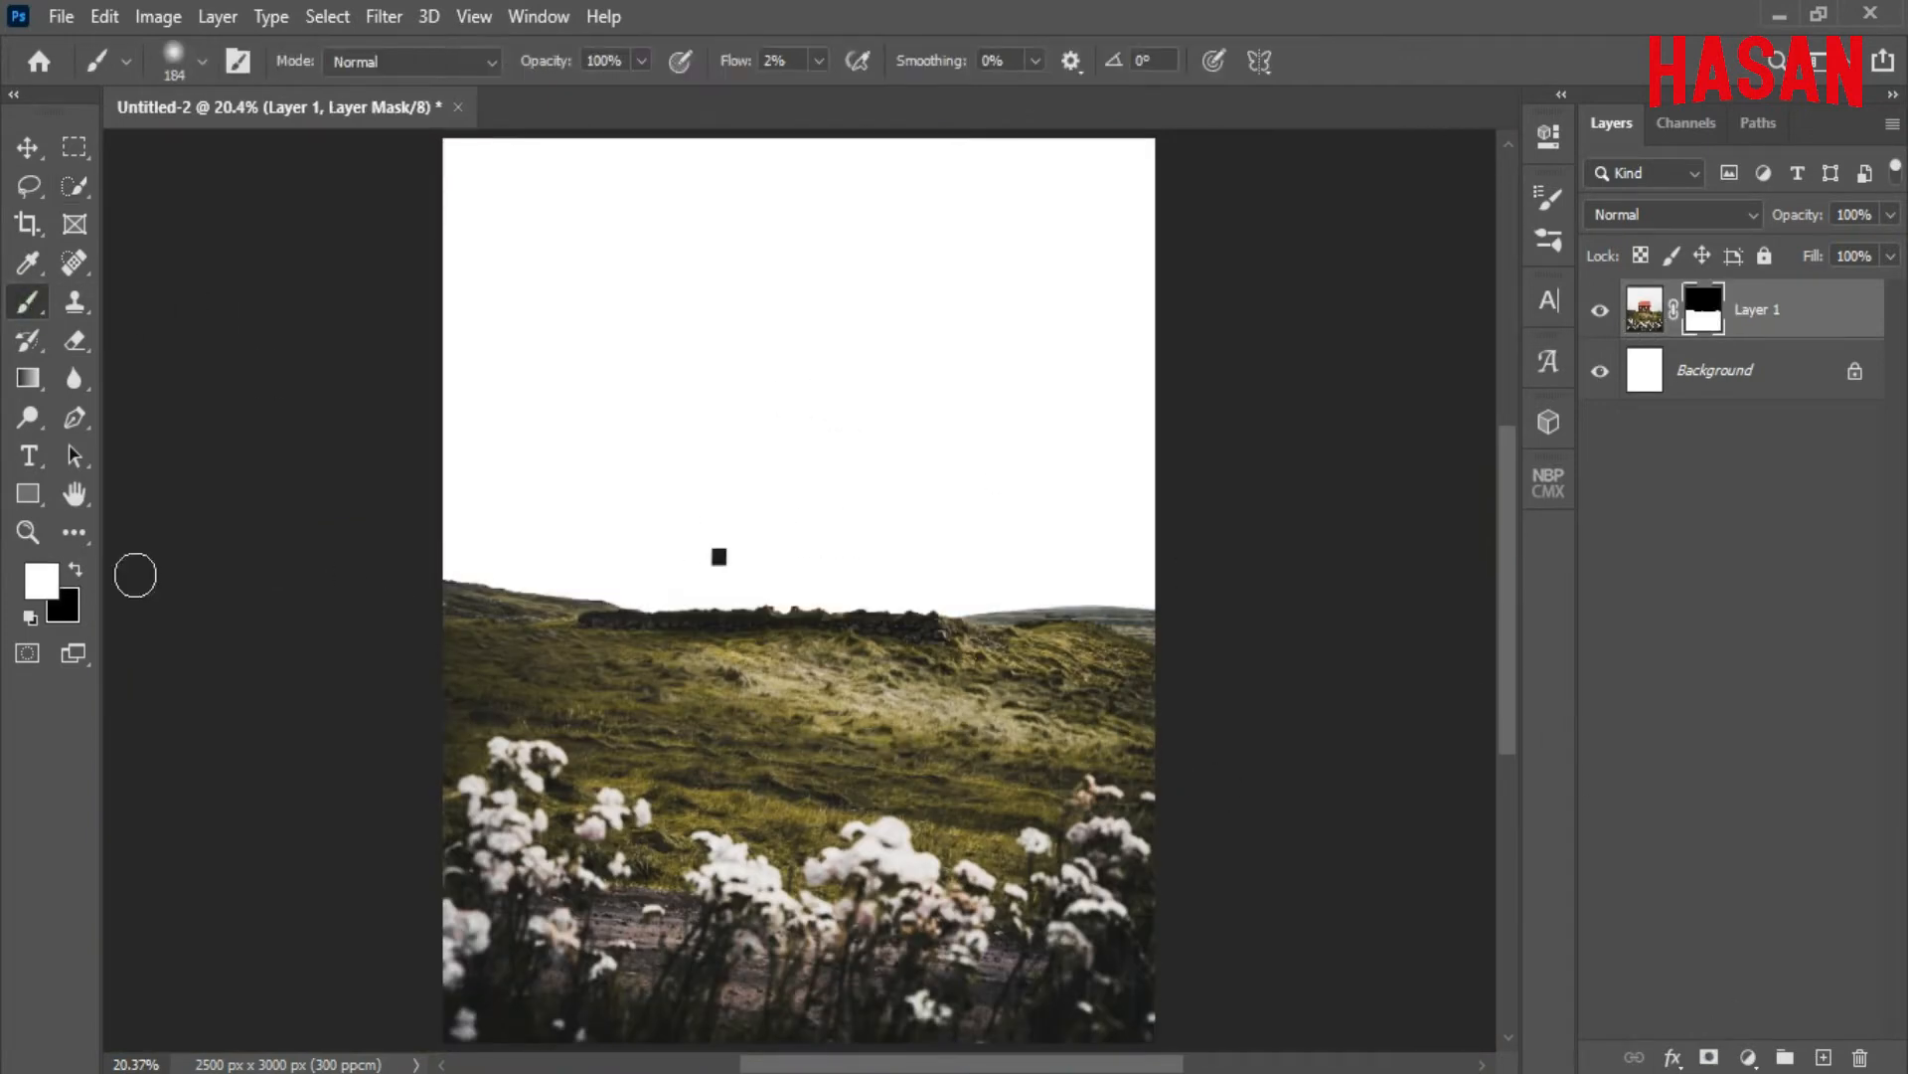
pyautogui.click(76, 569)
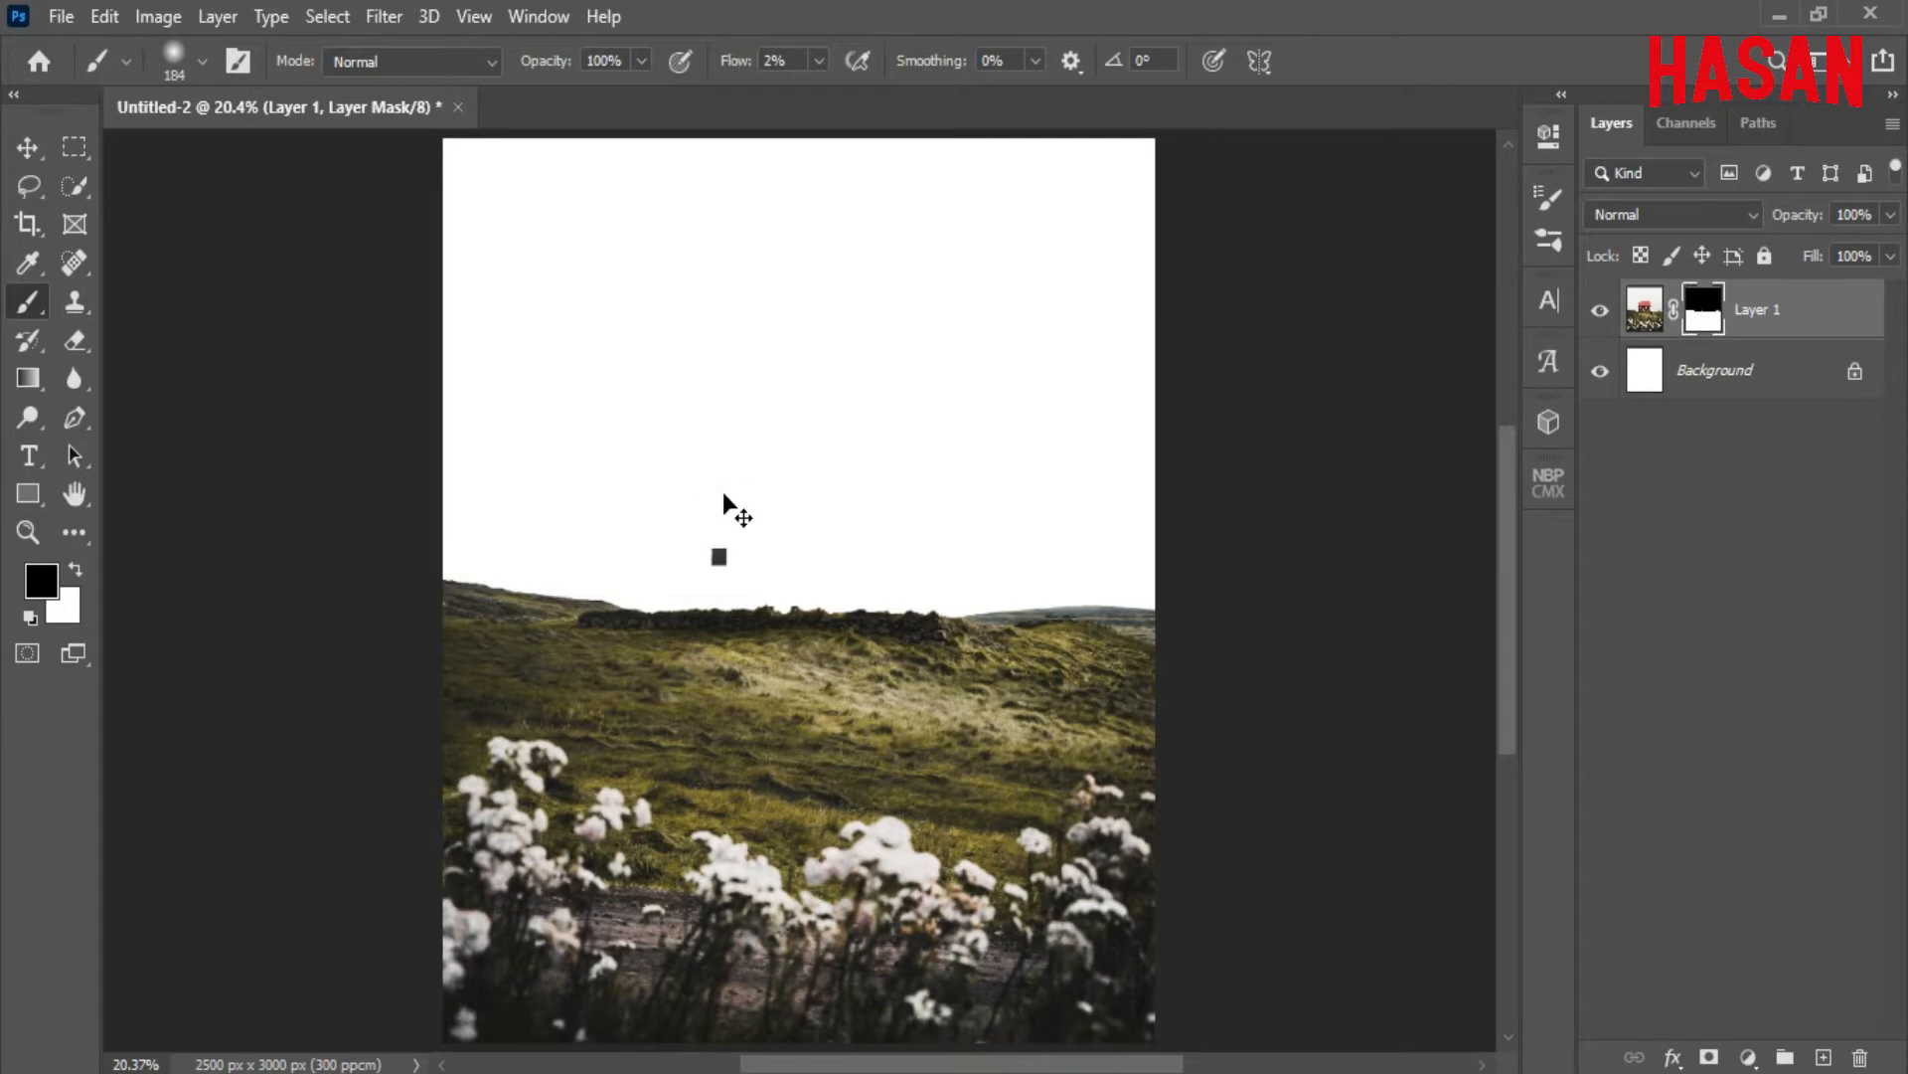
pyautogui.click(27, 147)
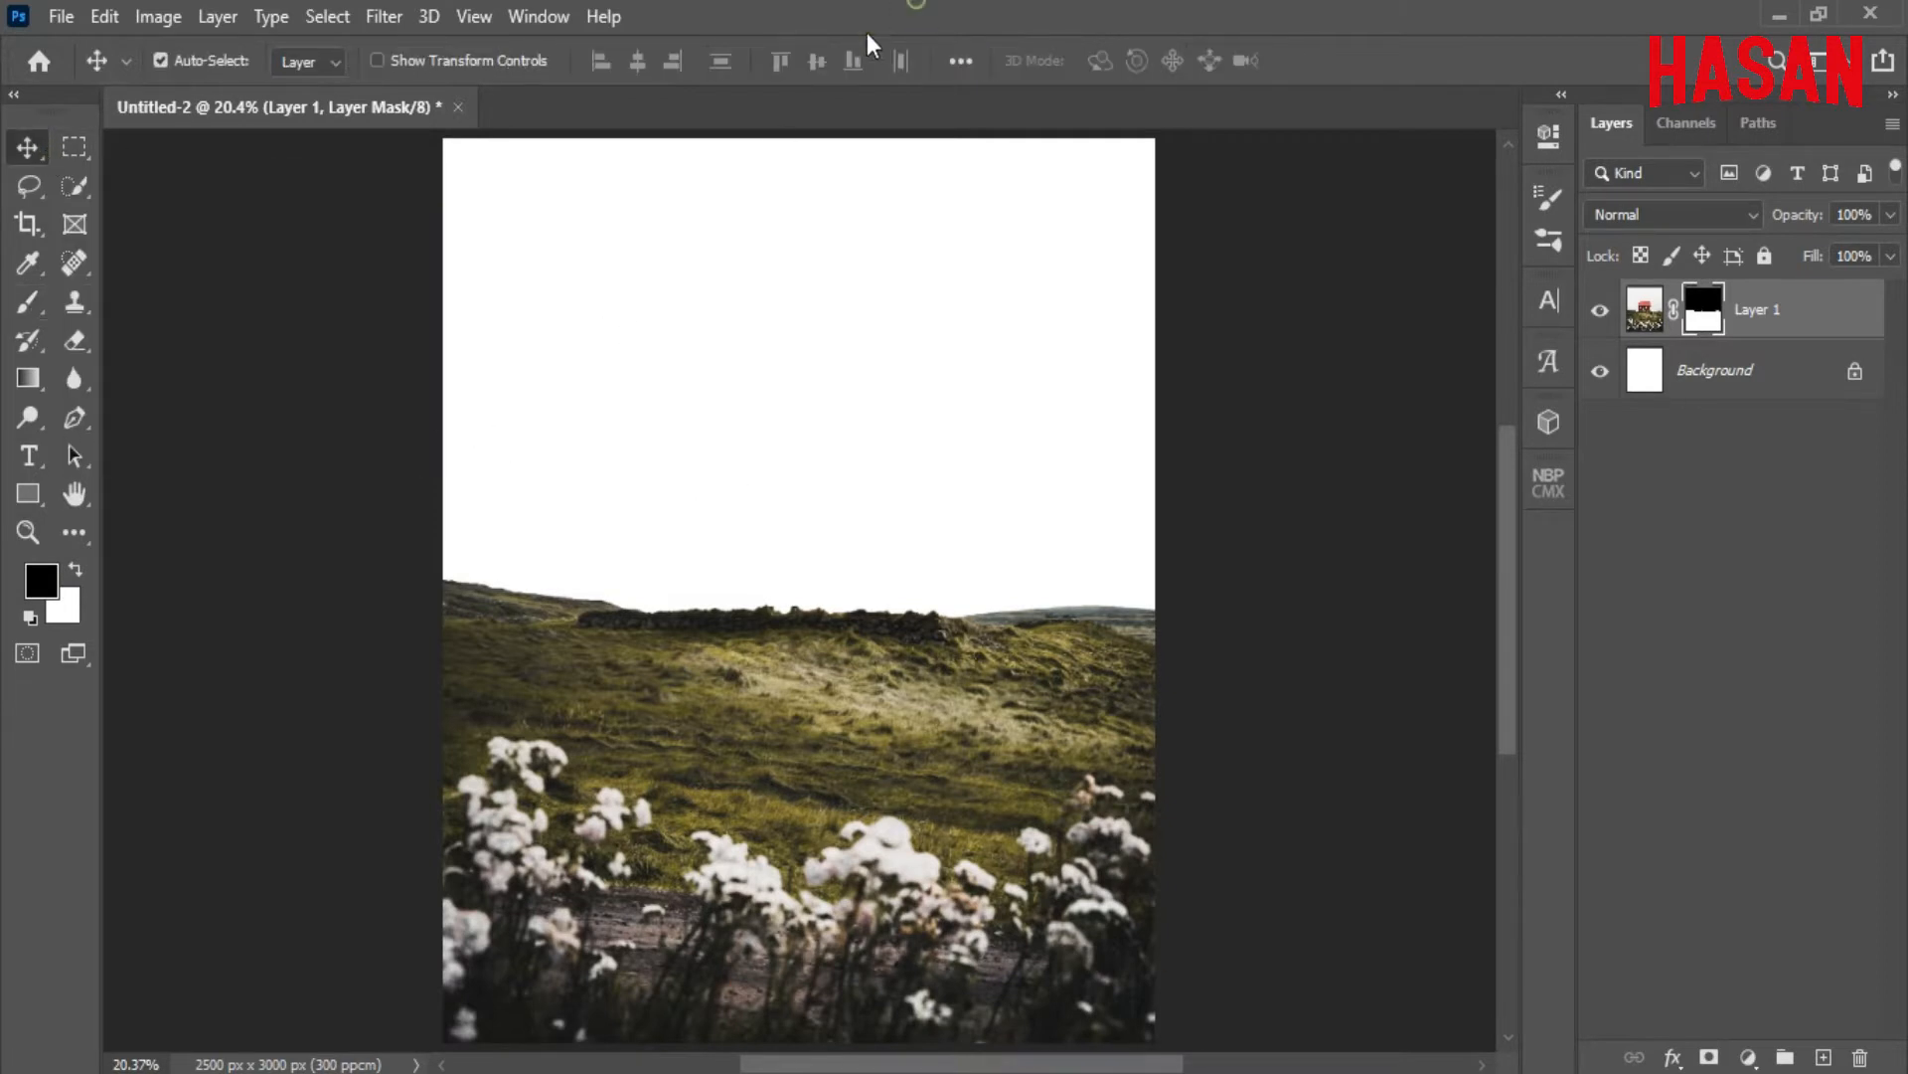
# Copy the selected aurora sky from its open photo into the composition and place it below the masked hill layer
pyautogui.moveTo(919, 1069)
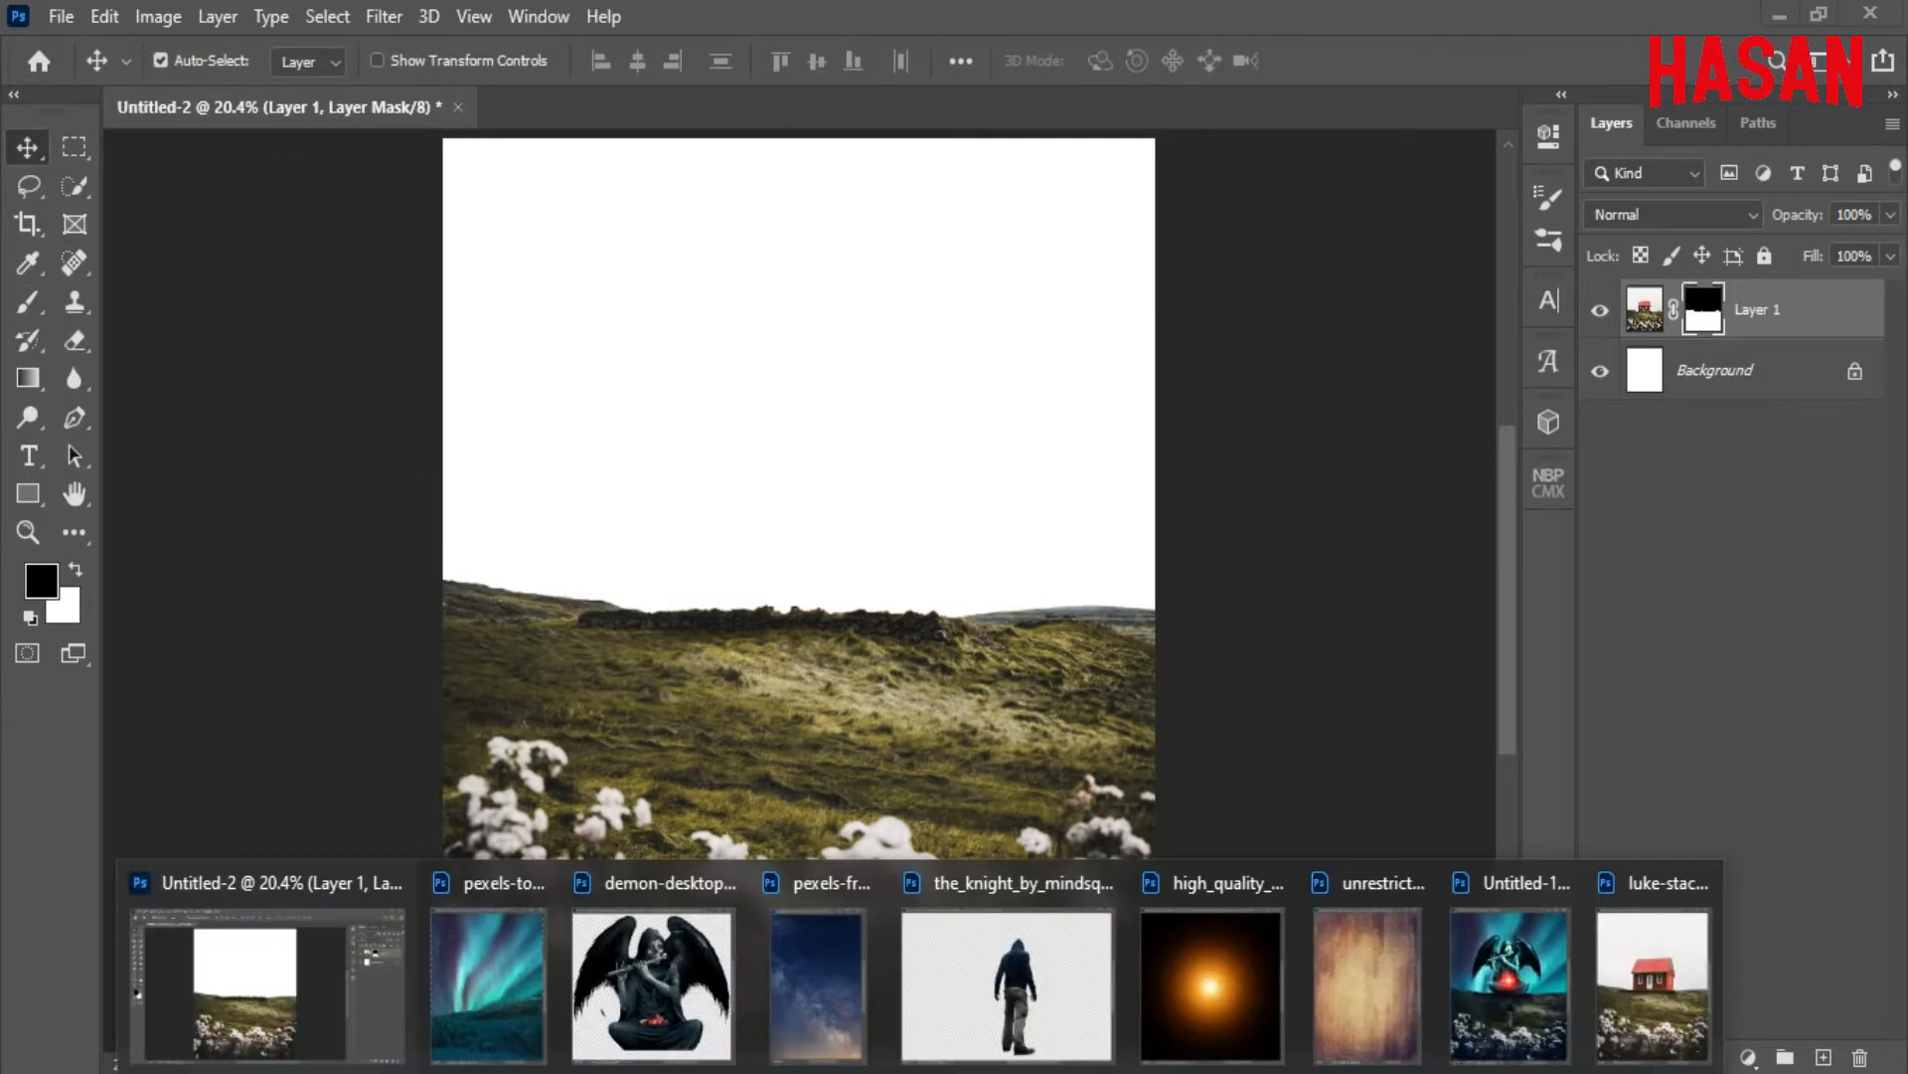
pyautogui.press('ctrl')
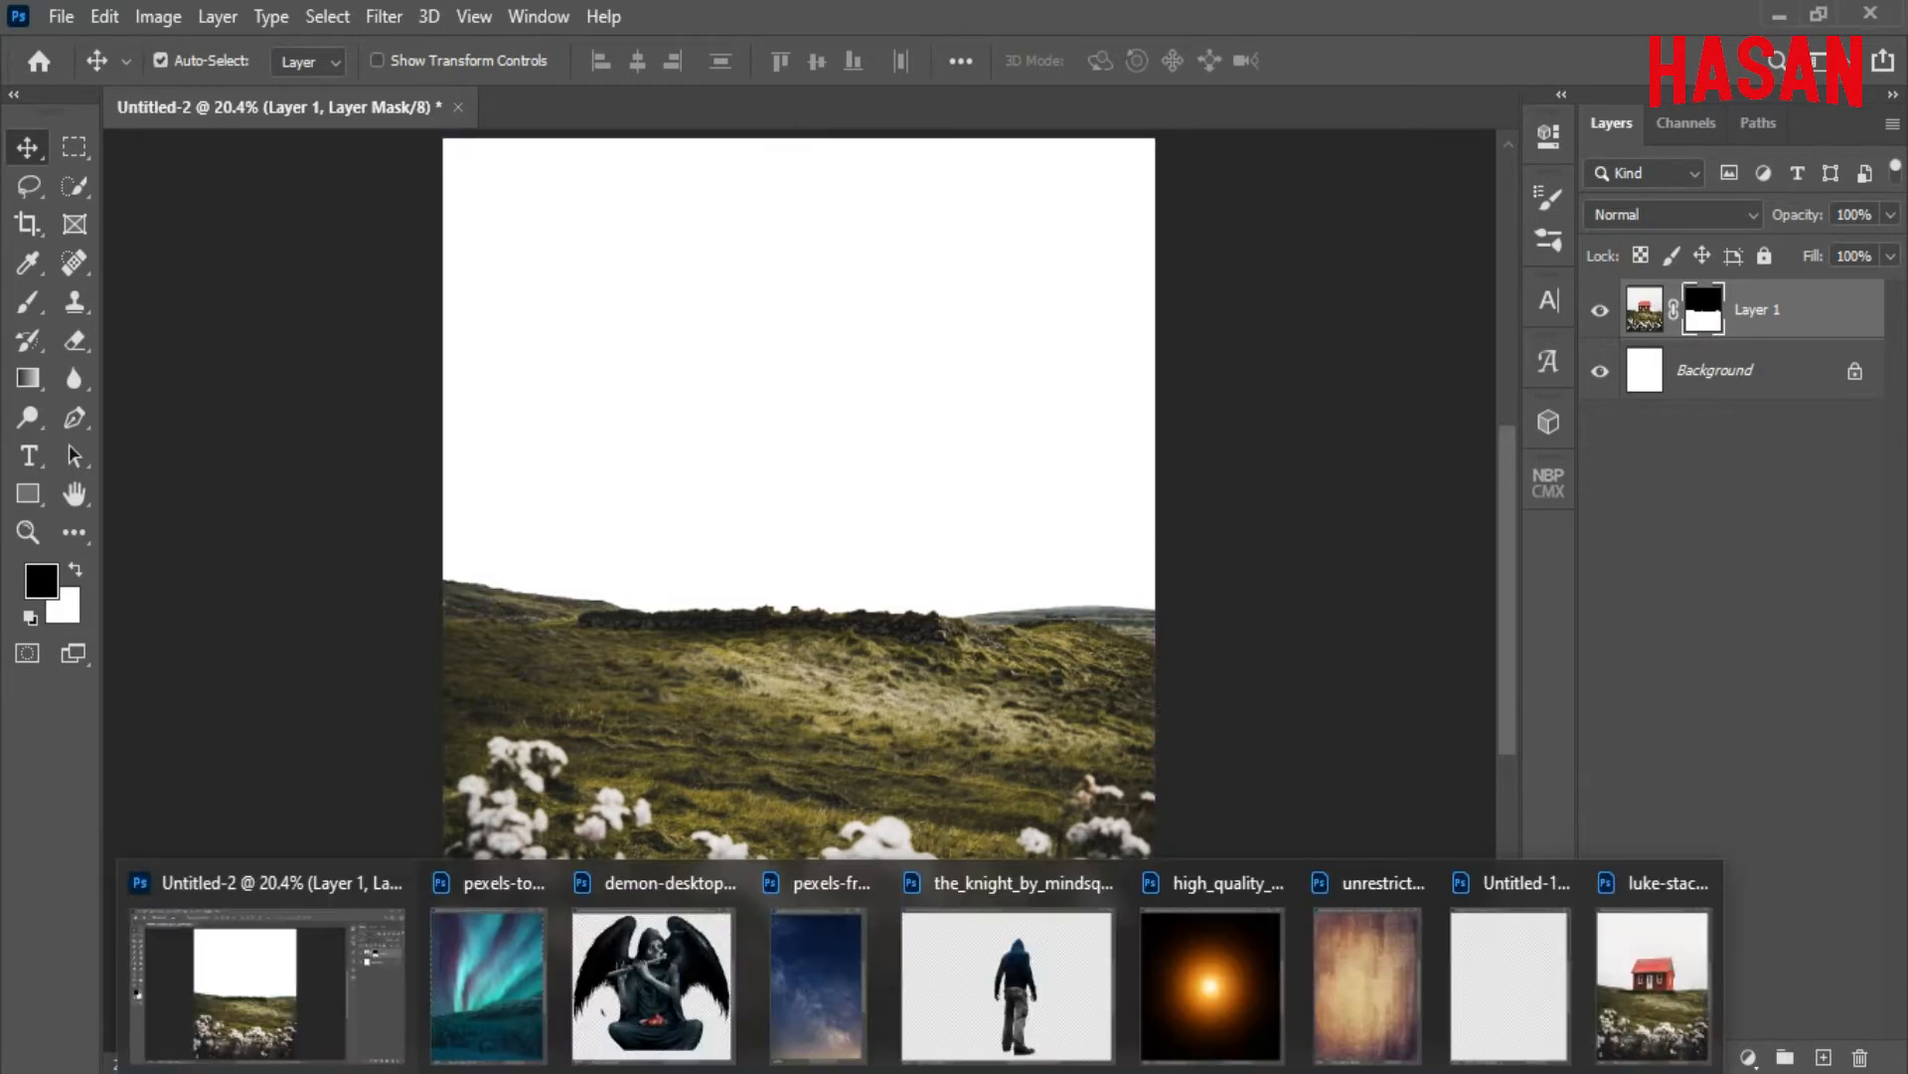
pyautogui.click(487, 984)
pyautogui.moveTo(1467, 125); pyautogui.dragTo(1557, 144)
pyautogui.moveTo(1534, 460); pyautogui.dragTo(817, 423)
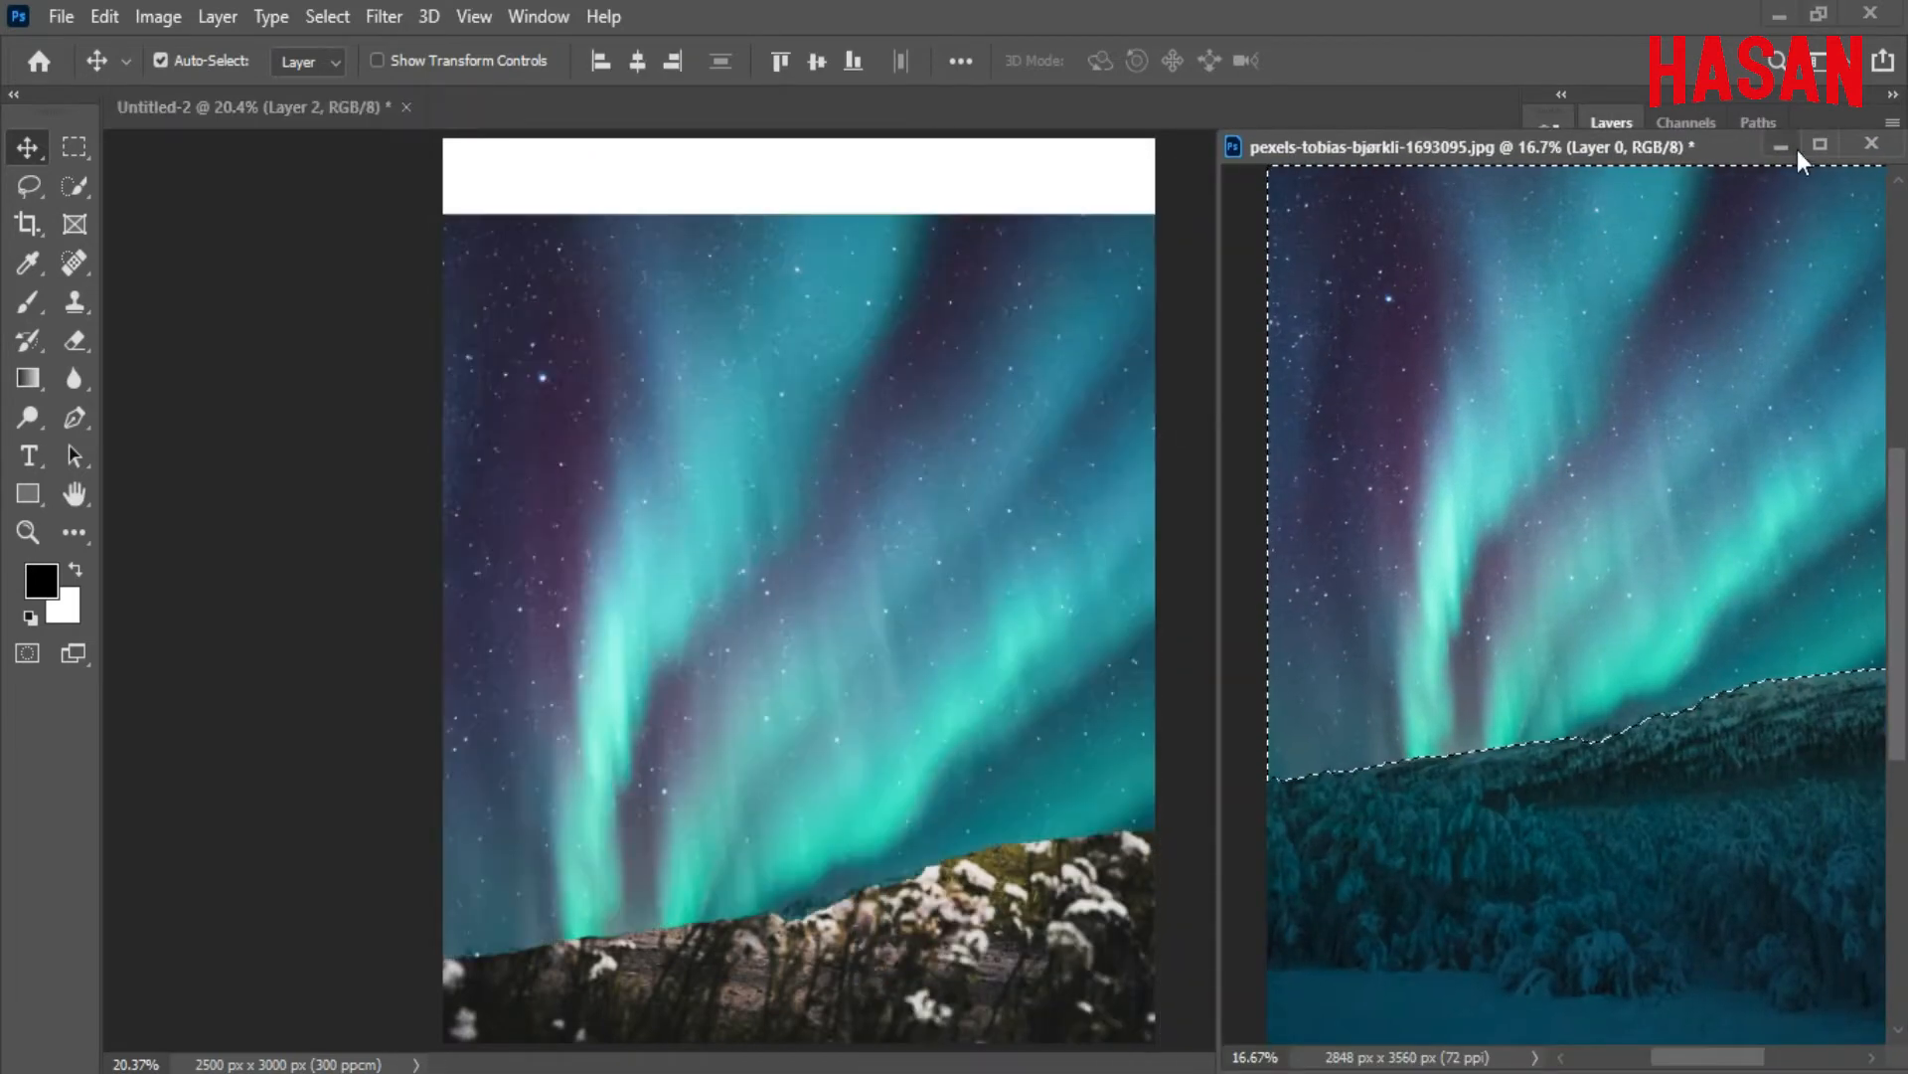
pyautogui.click(1782, 146)
pyautogui.moveTo(1854, 314); pyautogui.dragTo(1839, 393)
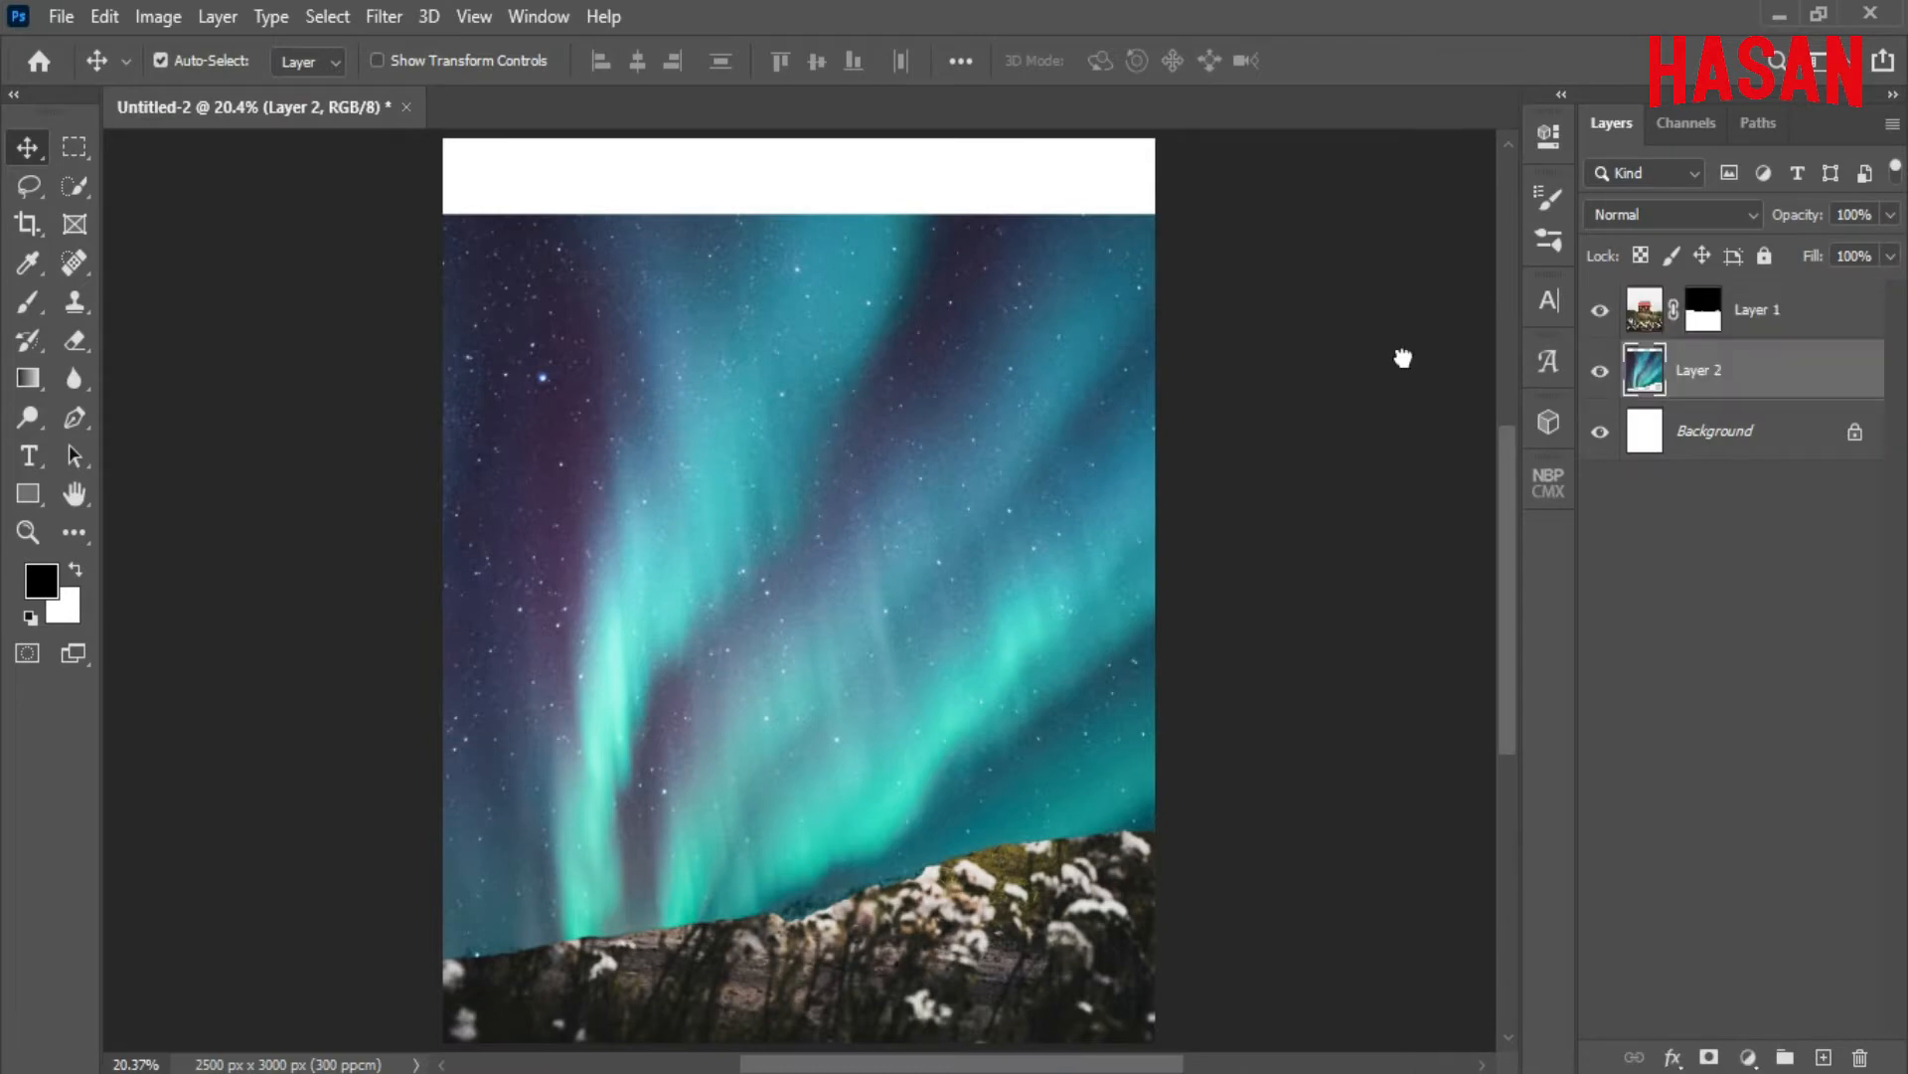
# Scale the aurora layer to 87.71% and move it up so it fills the sky behind the hill
pyautogui.hotkey('ctrl', 't')
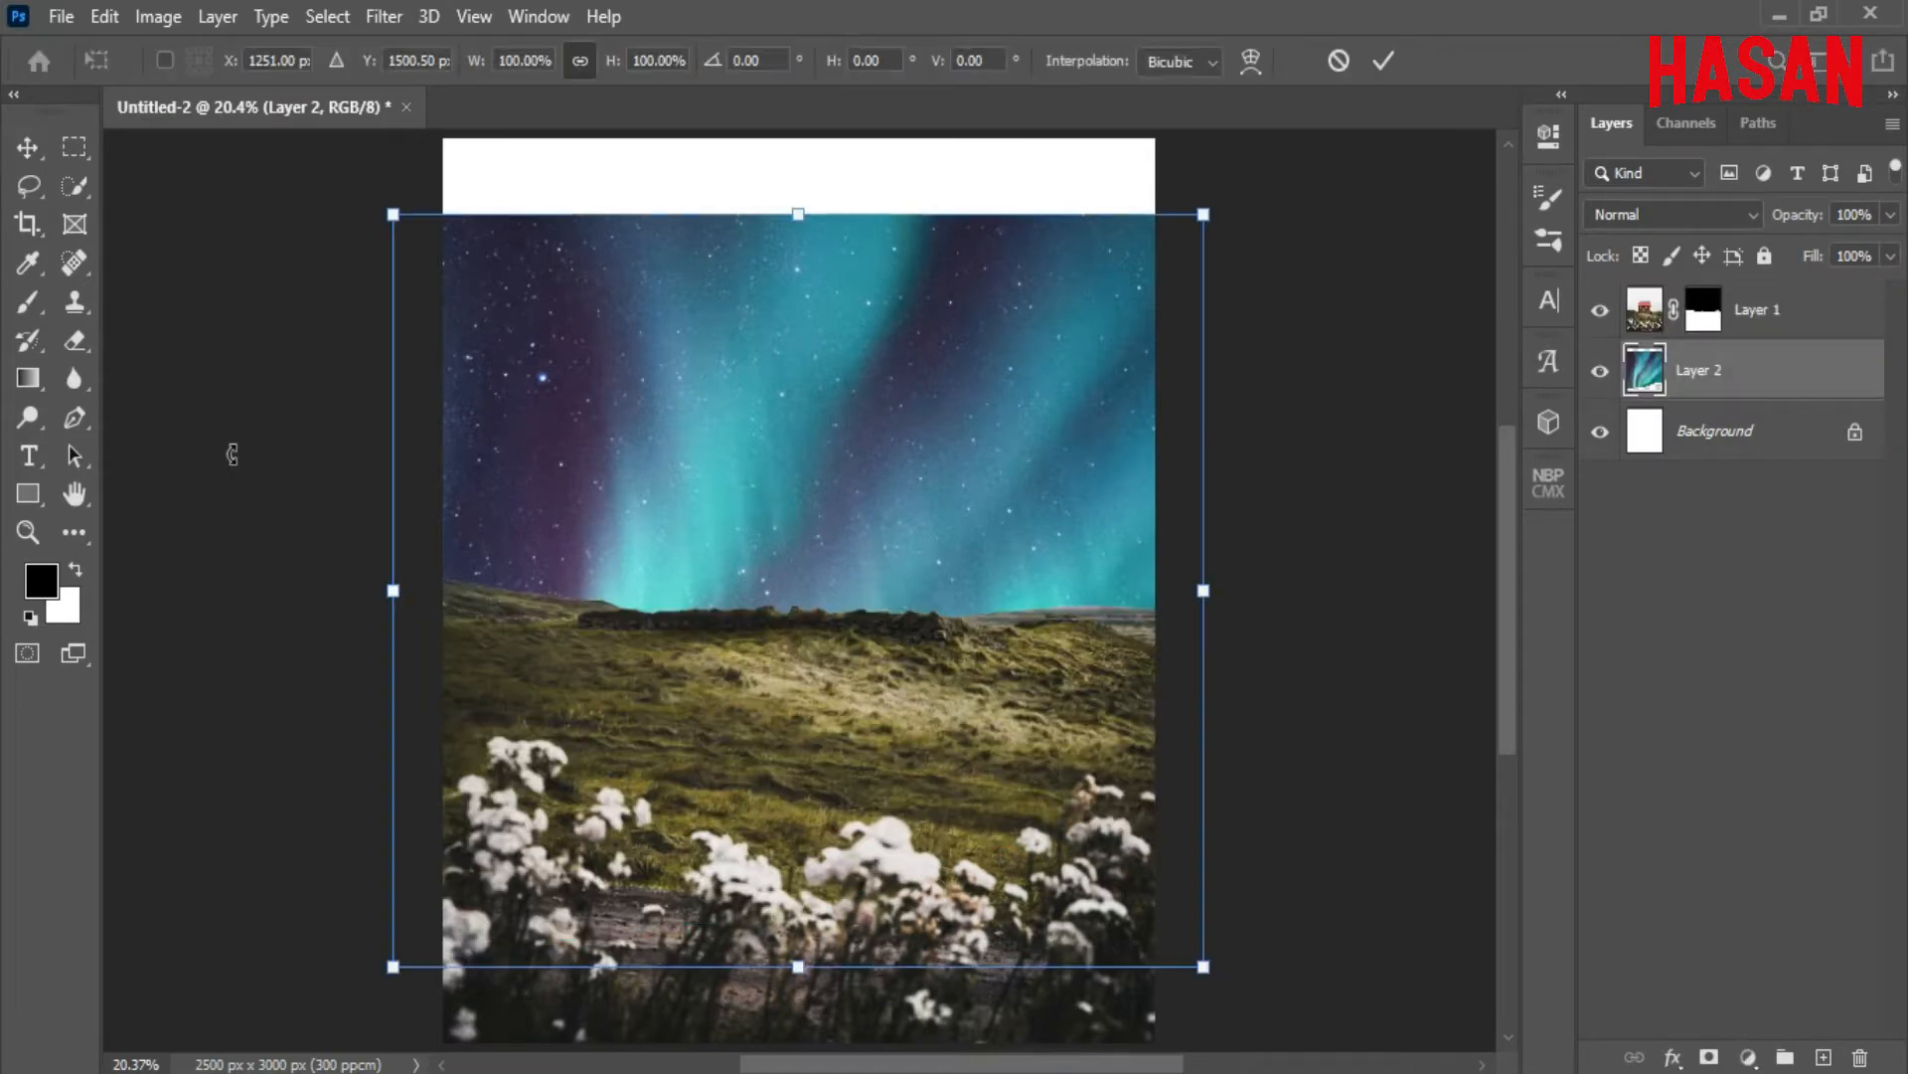
pyautogui.moveTo(1196, 586); pyautogui.dragTo(1150, 586)
pyautogui.moveTo(875, 475); pyautogui.dragTo(873, 383)
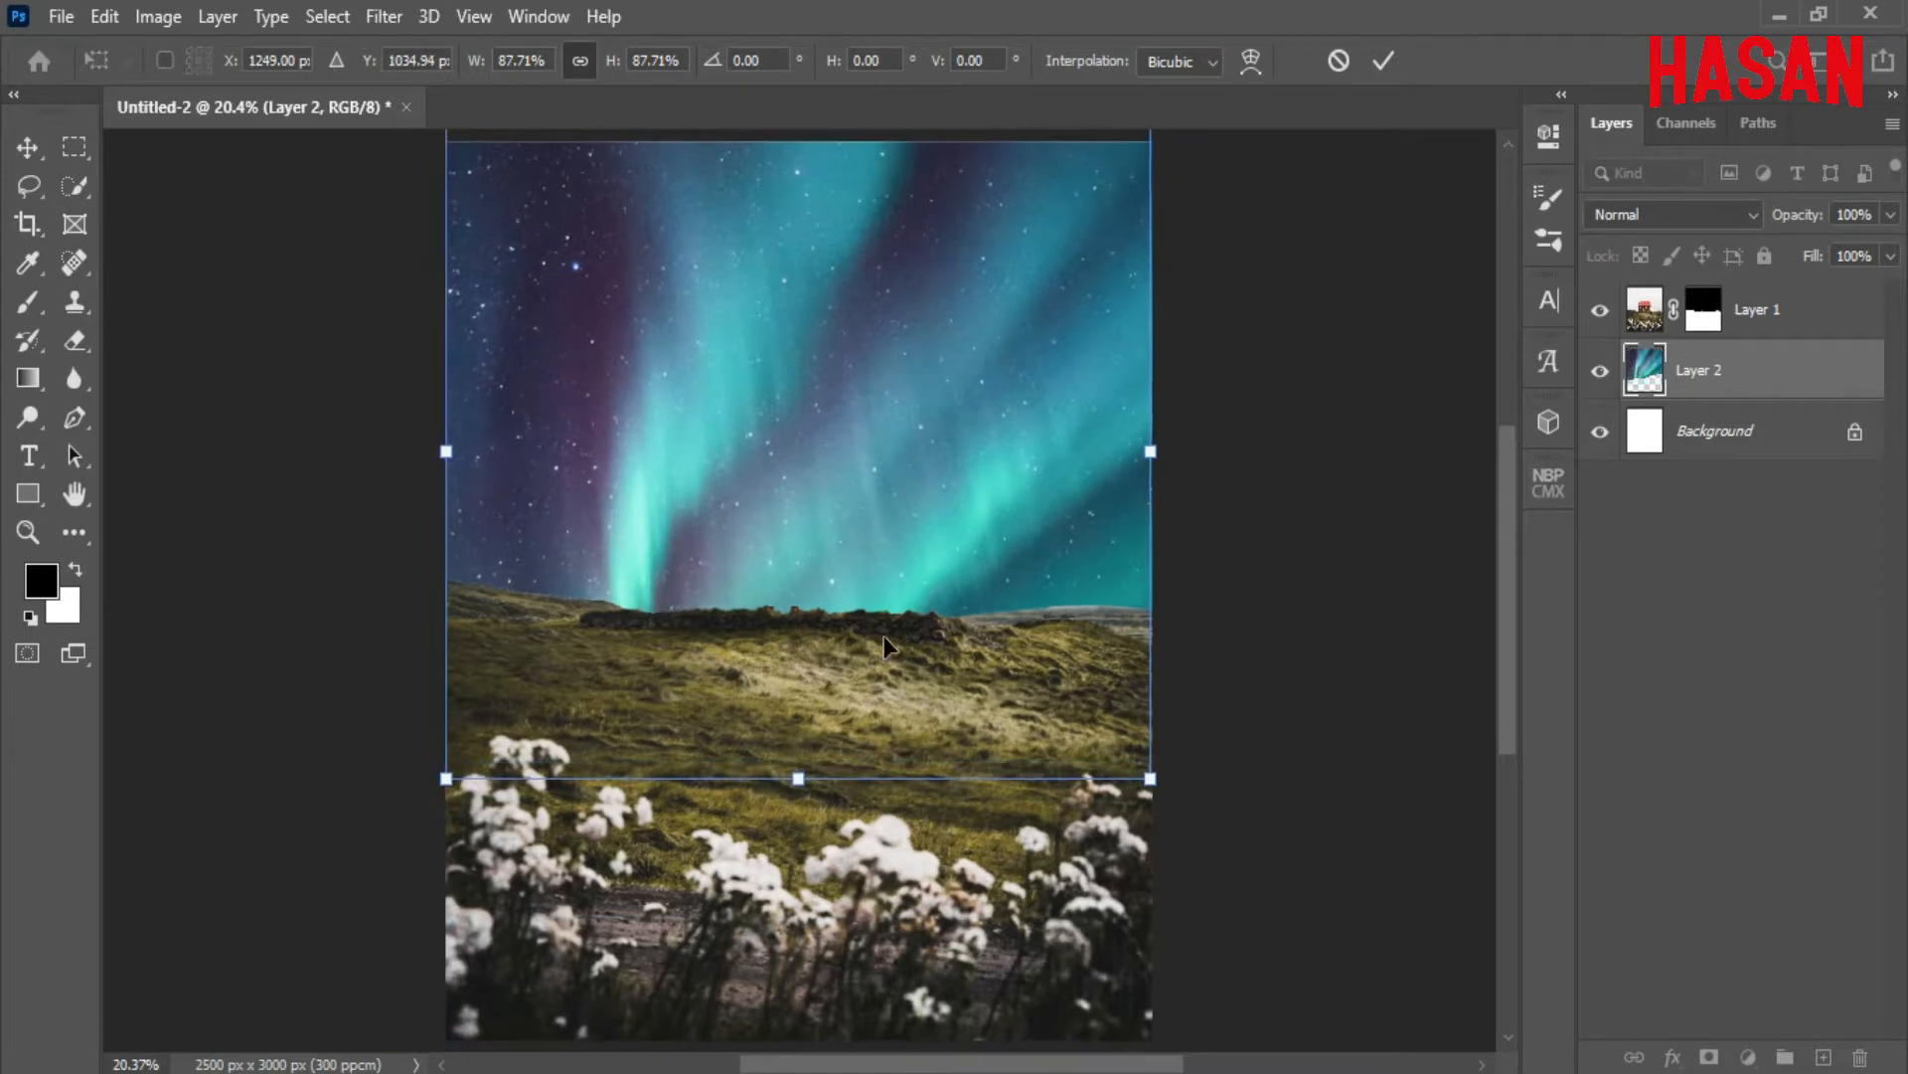
pyautogui.hotkey('ctrl', '-')
pyautogui.moveTo(799, 499)
pyautogui.mouseDown()
pyautogui.moveTo(799, 382)
pyautogui.moveTo(790, 500)
pyautogui.moveTo(805, 460)
pyautogui.moveTo(805, 479)
pyautogui.mouseUp()
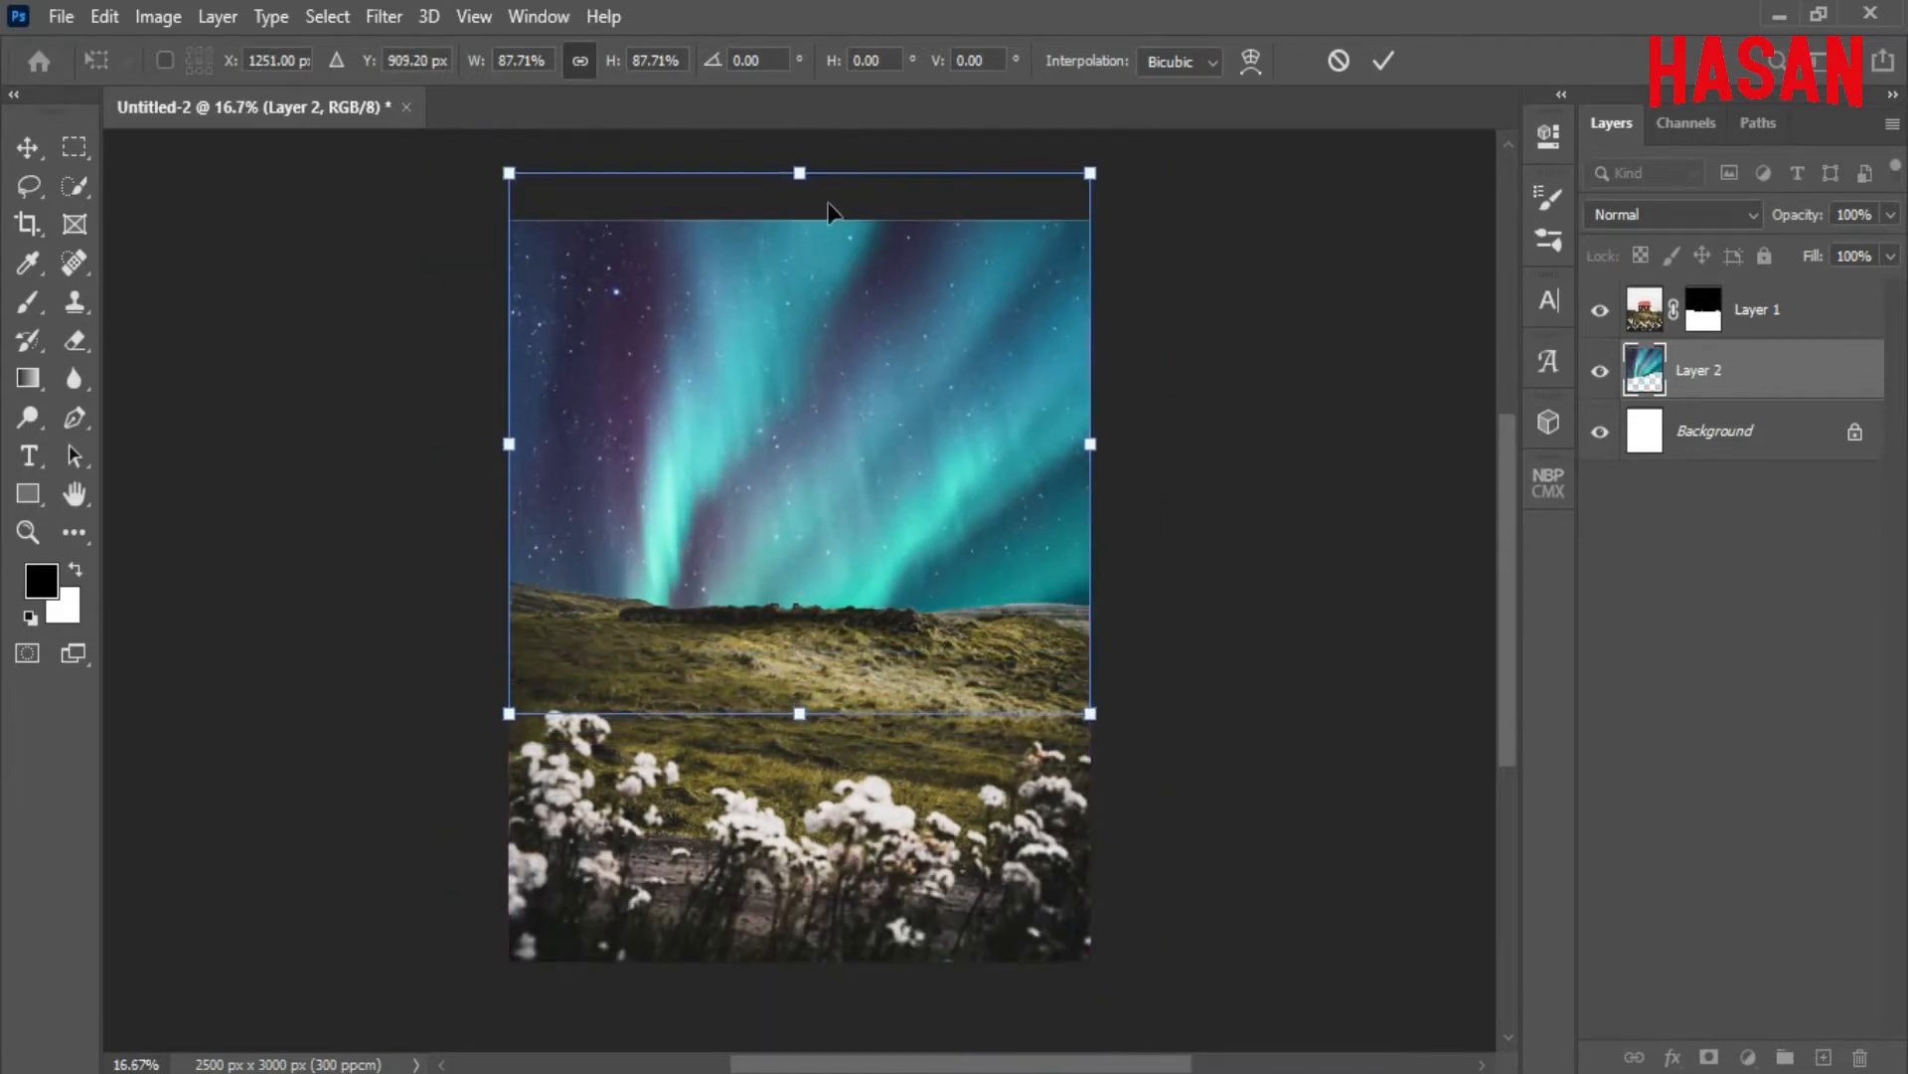
# Stretch the aurora layer's height to 97.30% and widen it slightly past the canvas's left edge
pyautogui.moveTo(799, 173)
pyautogui.mouseDown()
pyautogui.moveTo(801, 136)
pyautogui.moveTo(799, 177)
pyautogui.mouseUp()
pyautogui.moveTo(799, 758); pyautogui.dragTo(799, 769)
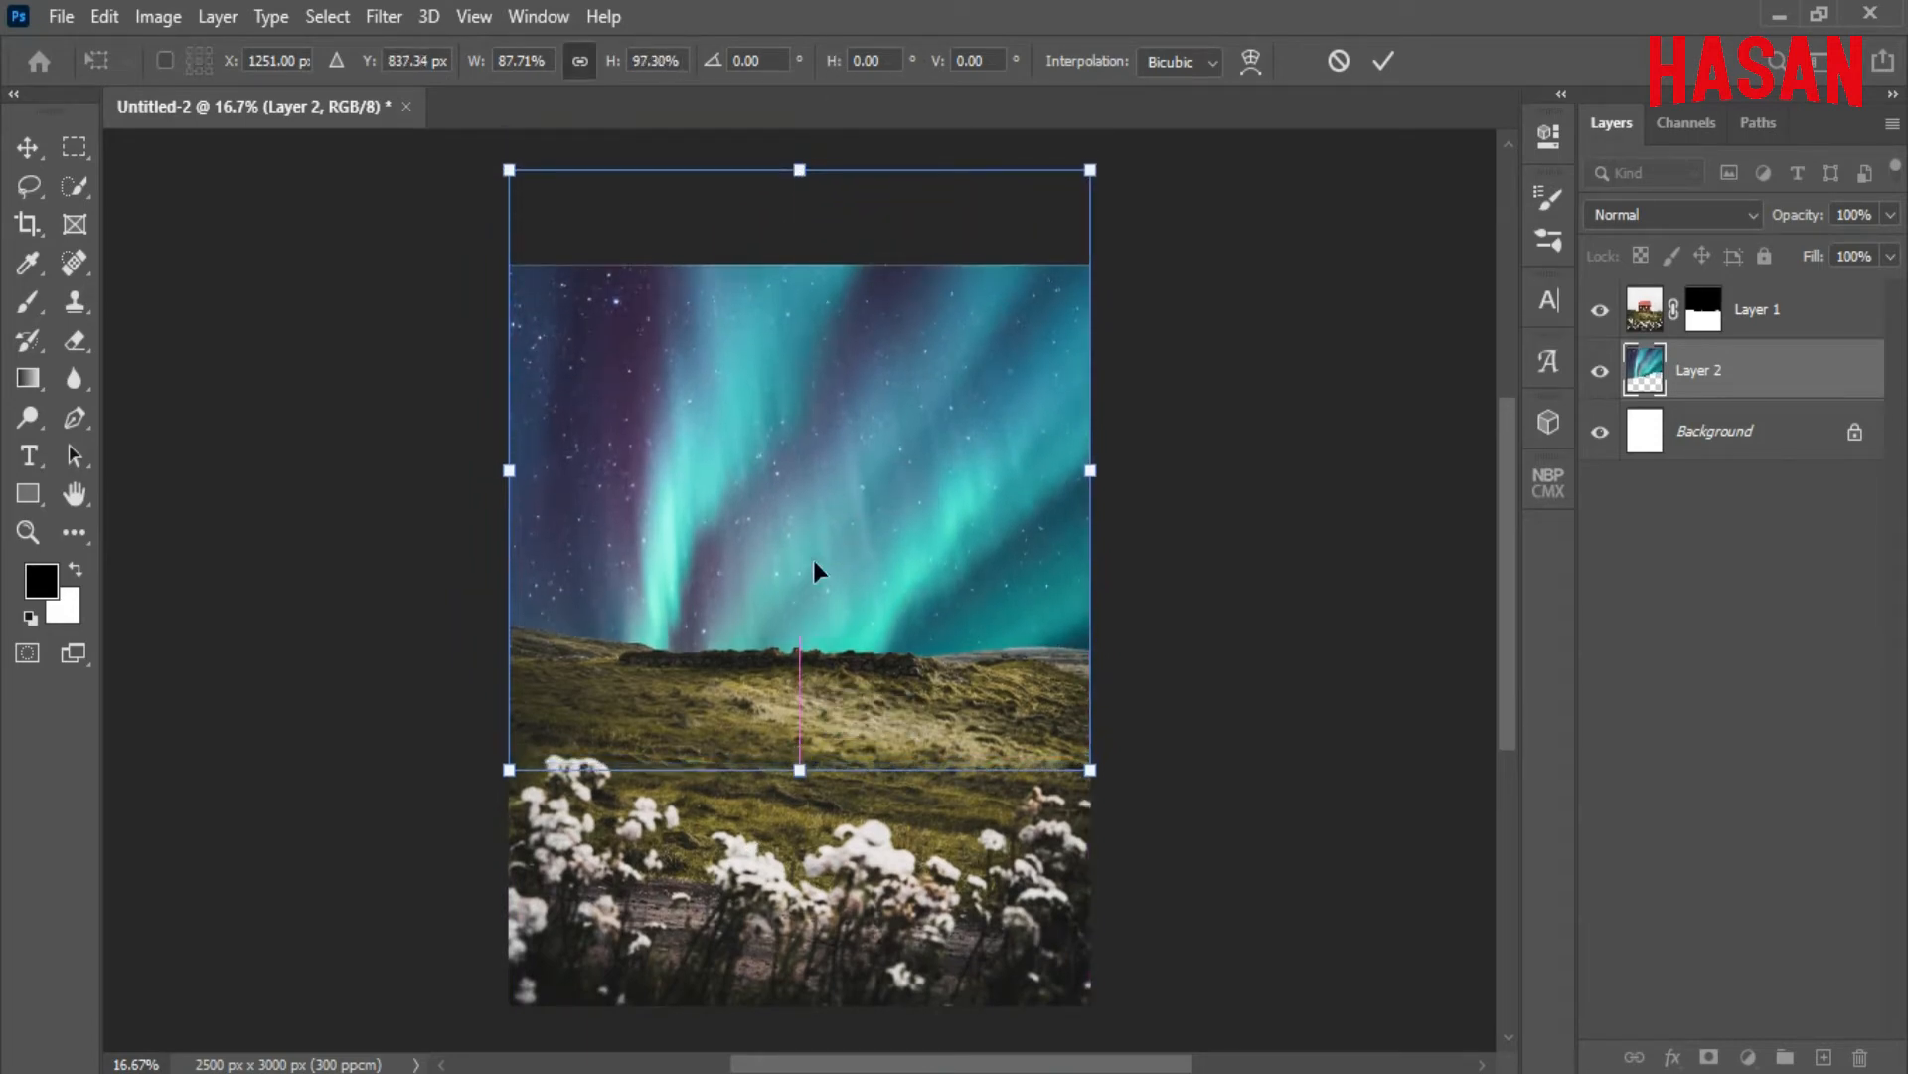
pyautogui.moveTo(814, 569)
pyautogui.mouseDown()
pyautogui.moveTo(822, 553)
pyautogui.moveTo(816, 572)
pyautogui.mouseUp()
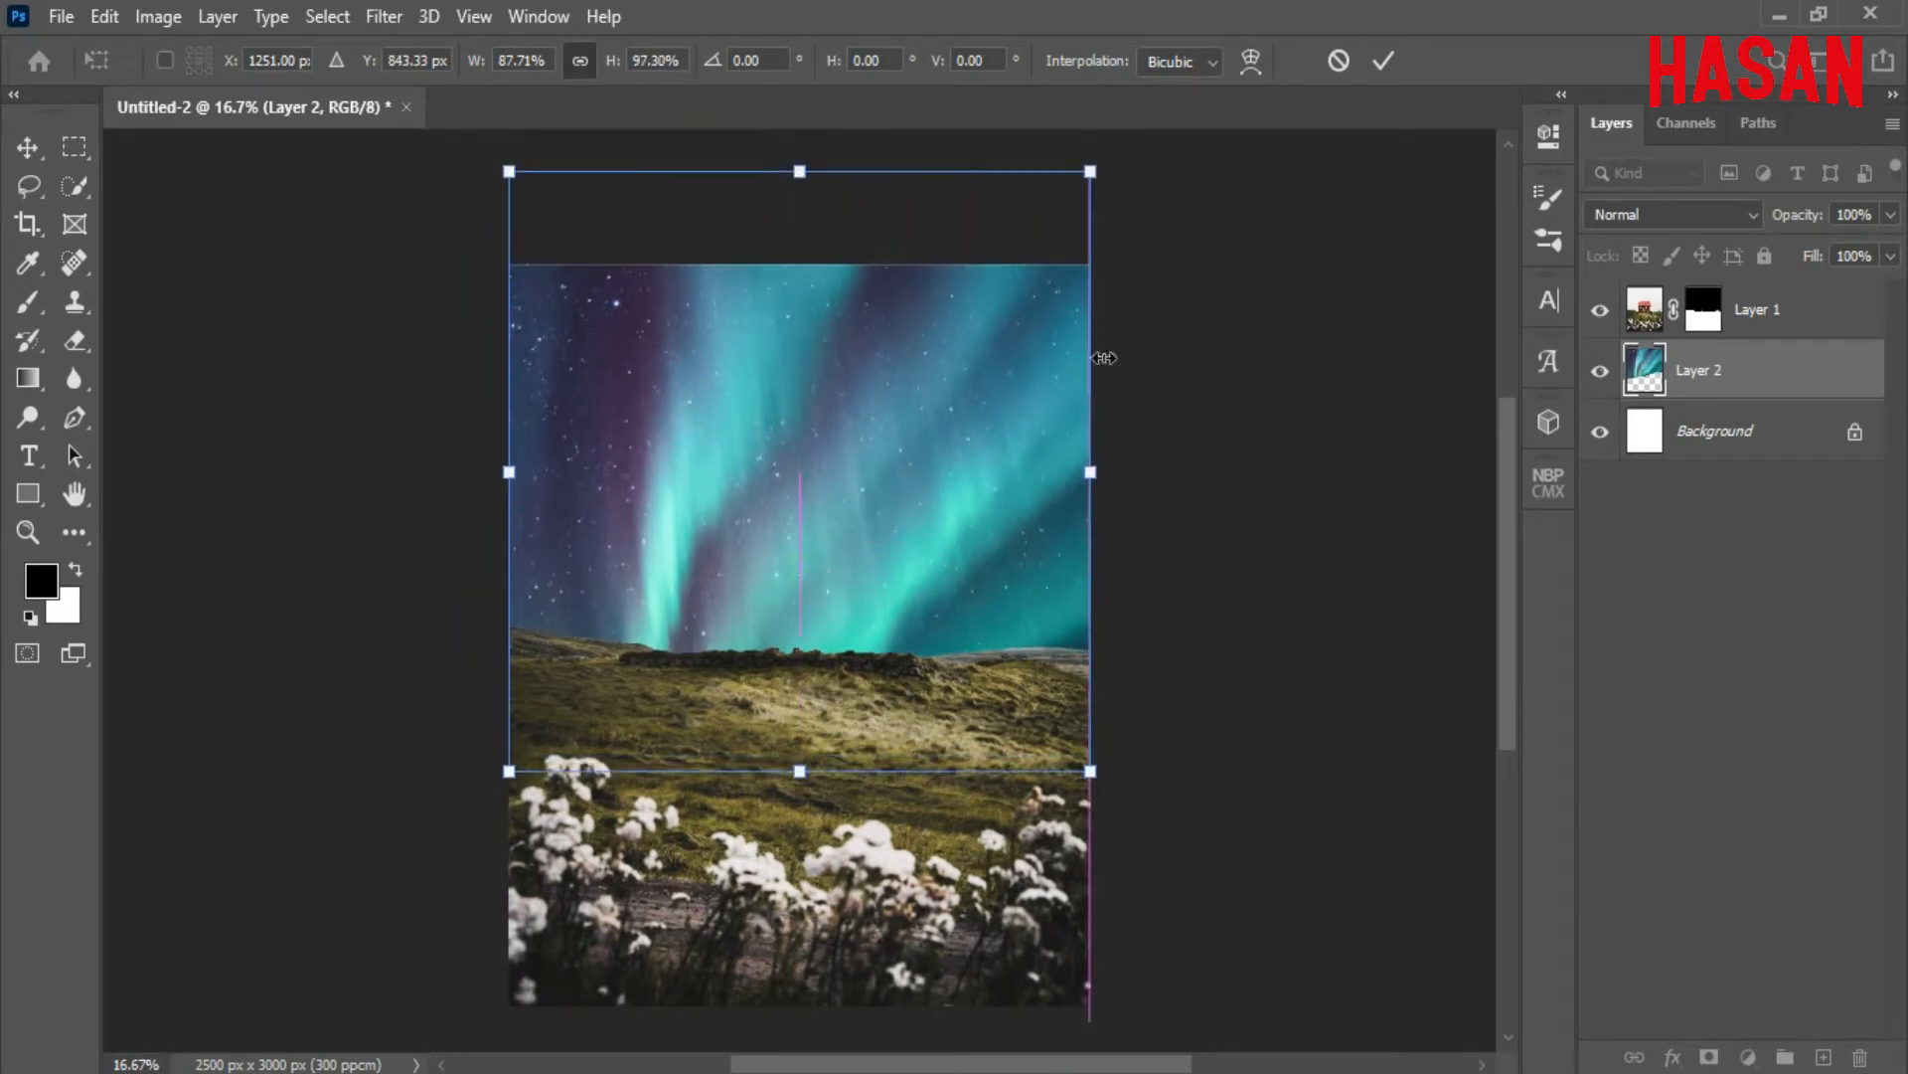
pyautogui.click(1380, 63)
pyautogui.hotkey('ctrl', 't')
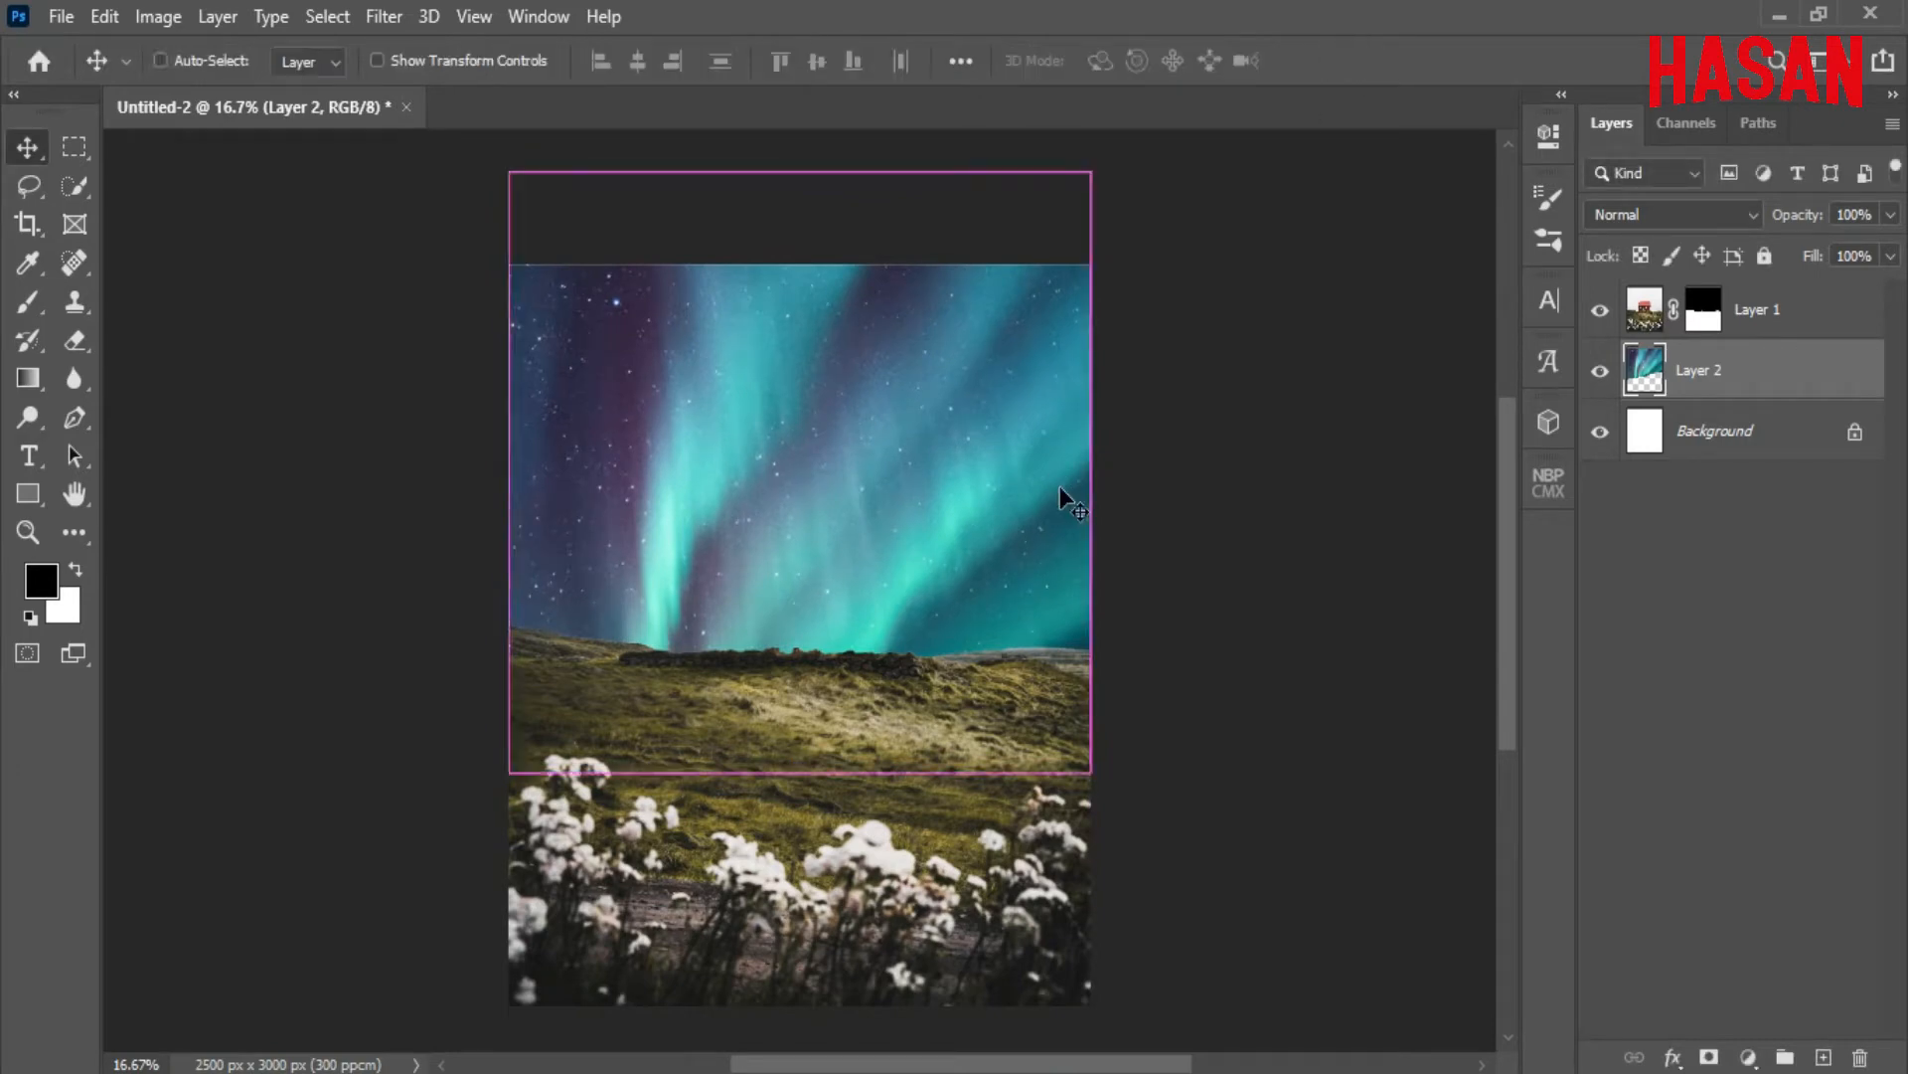
pyautogui.moveTo(504, 471); pyautogui.dragTo(495, 471)
pyautogui.click(1383, 61)
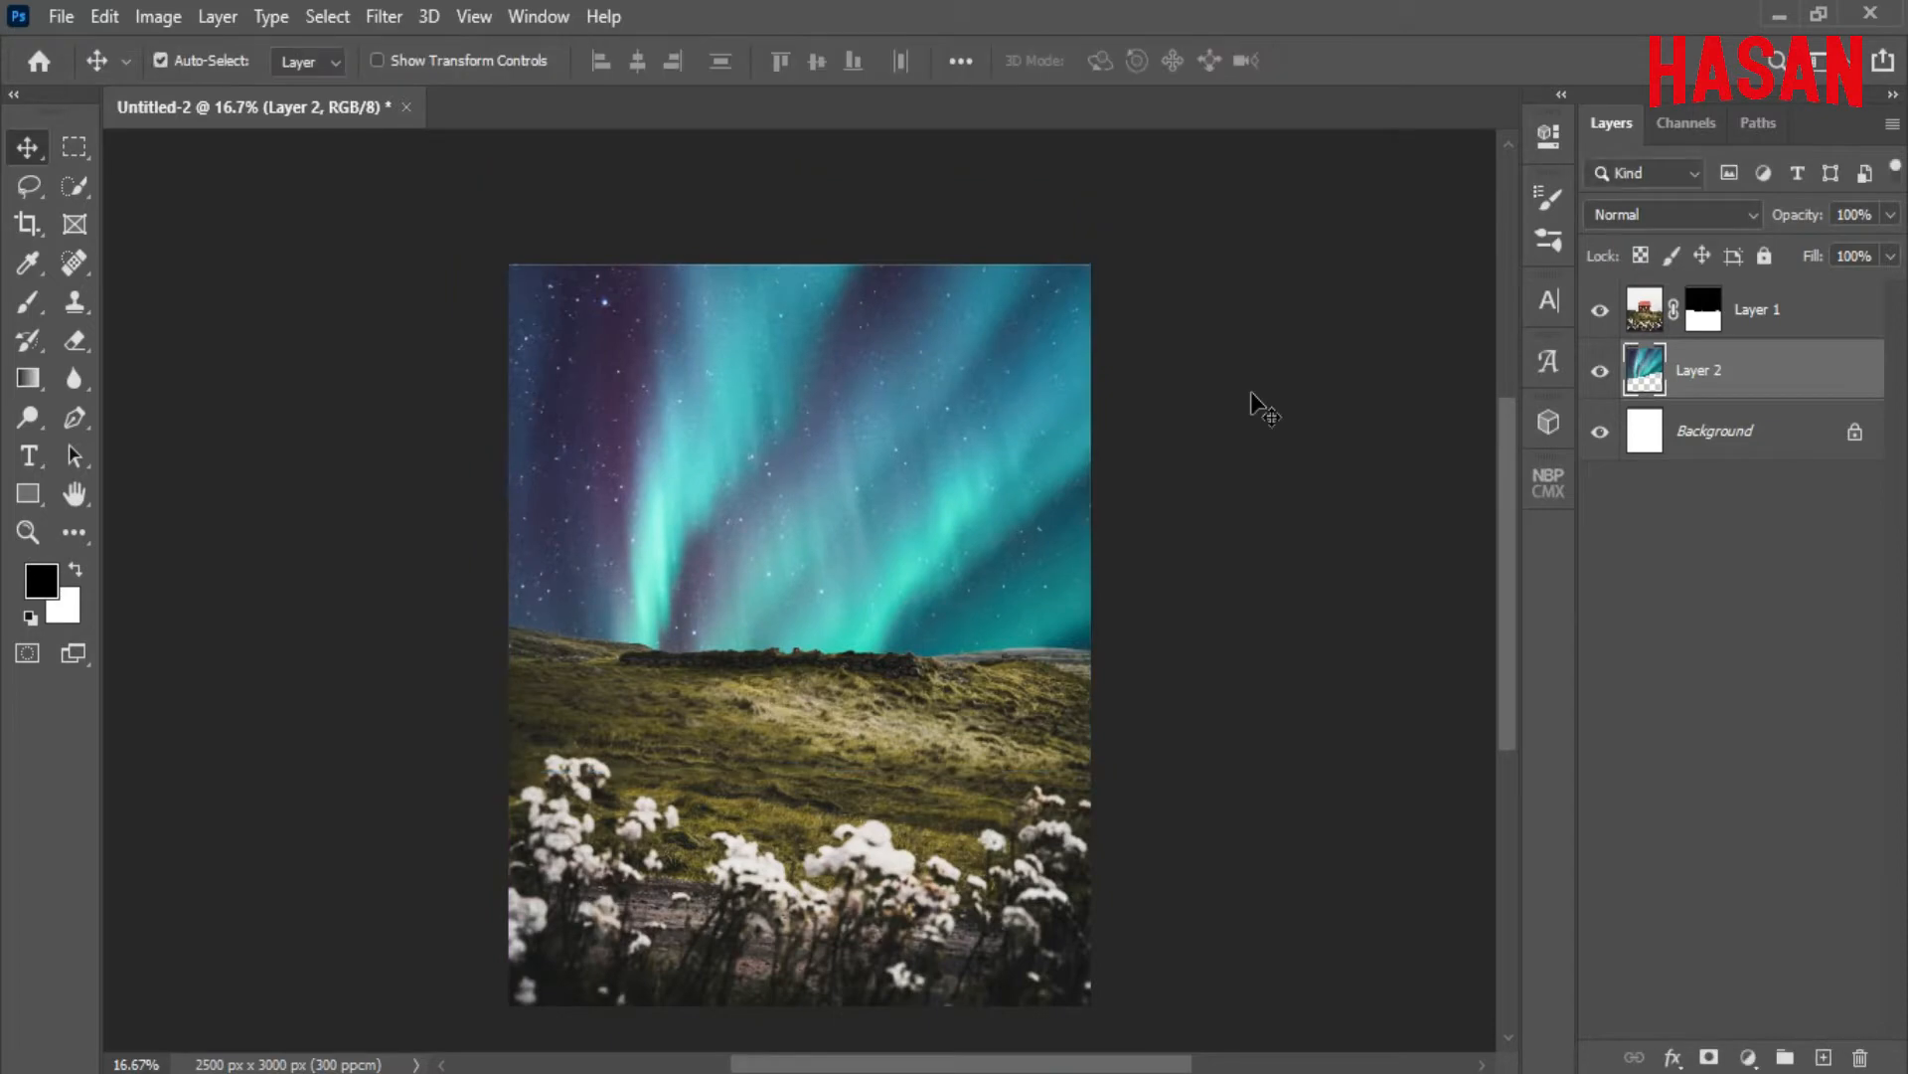
# Copy the winged skeleton figure from its open PNG into the composition above the hill layer
pyautogui.click(1819, 315)
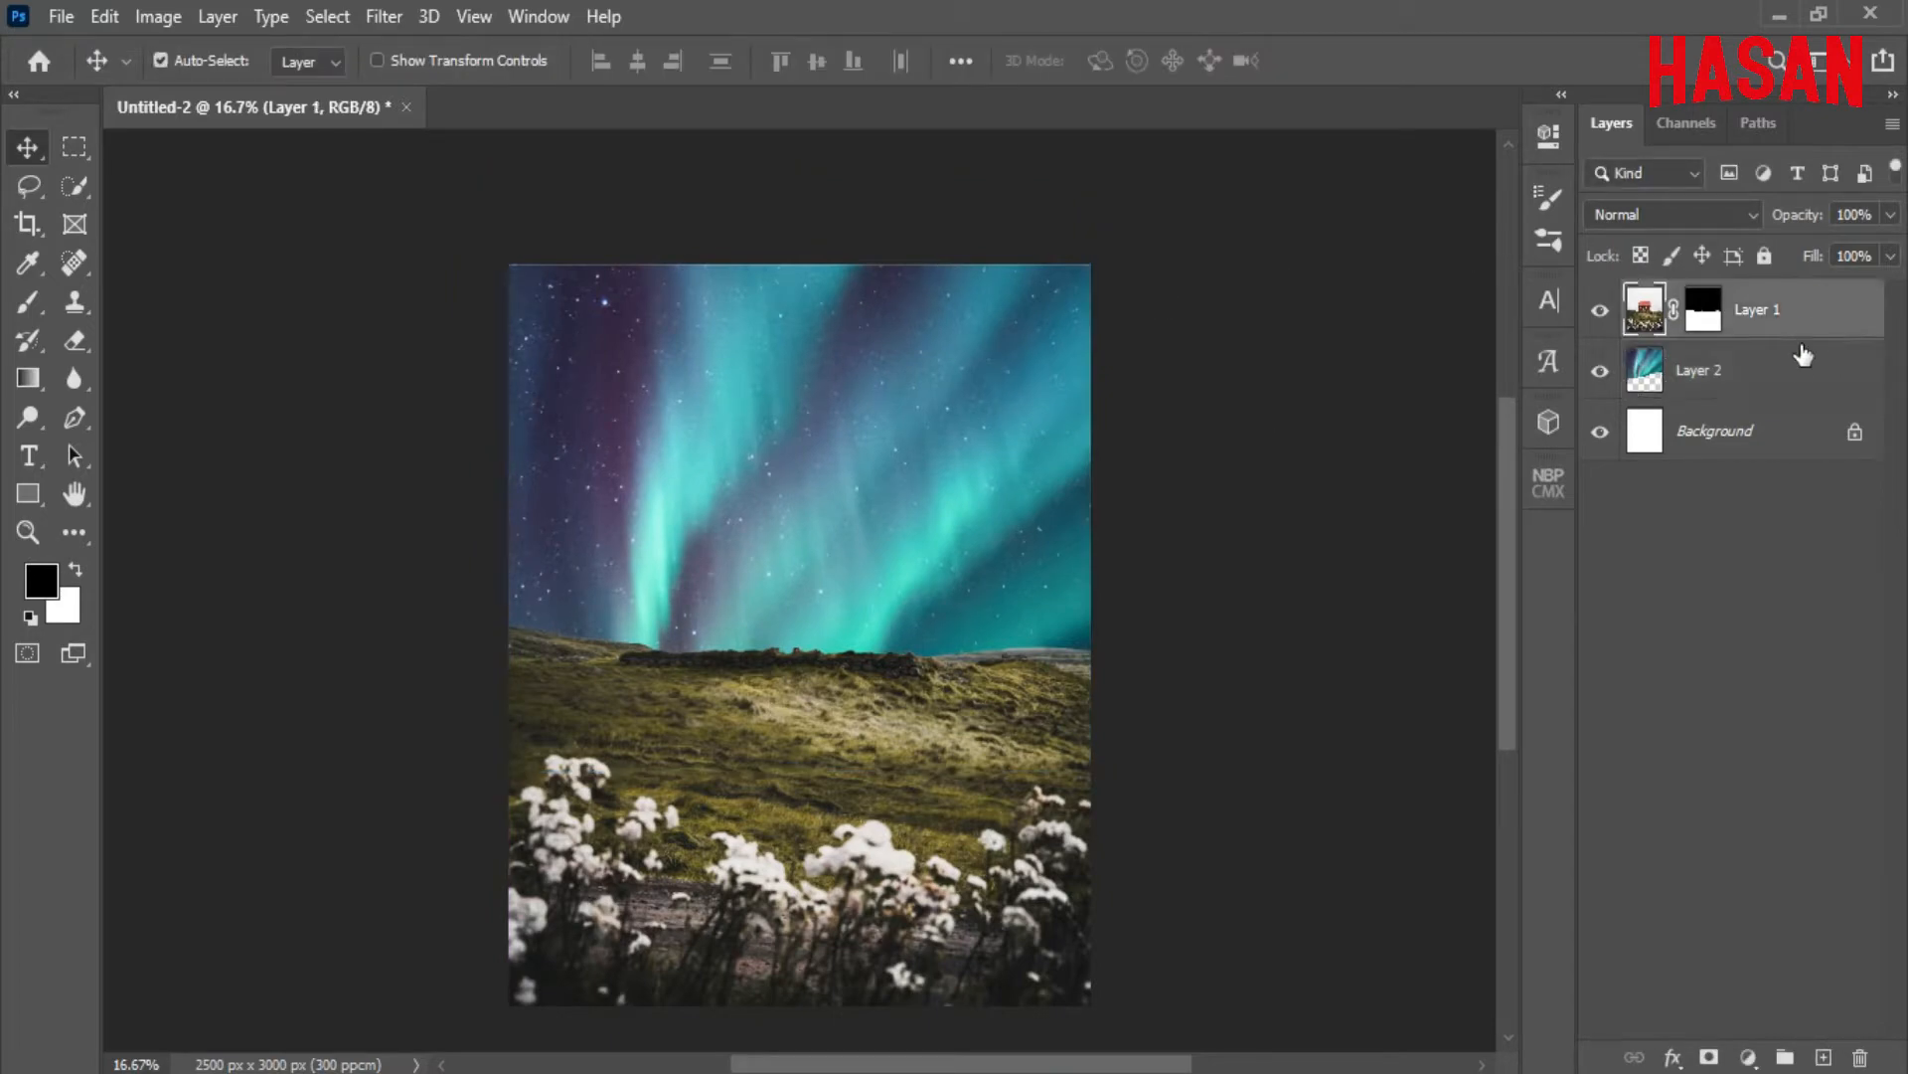
pyautogui.click(673, 971)
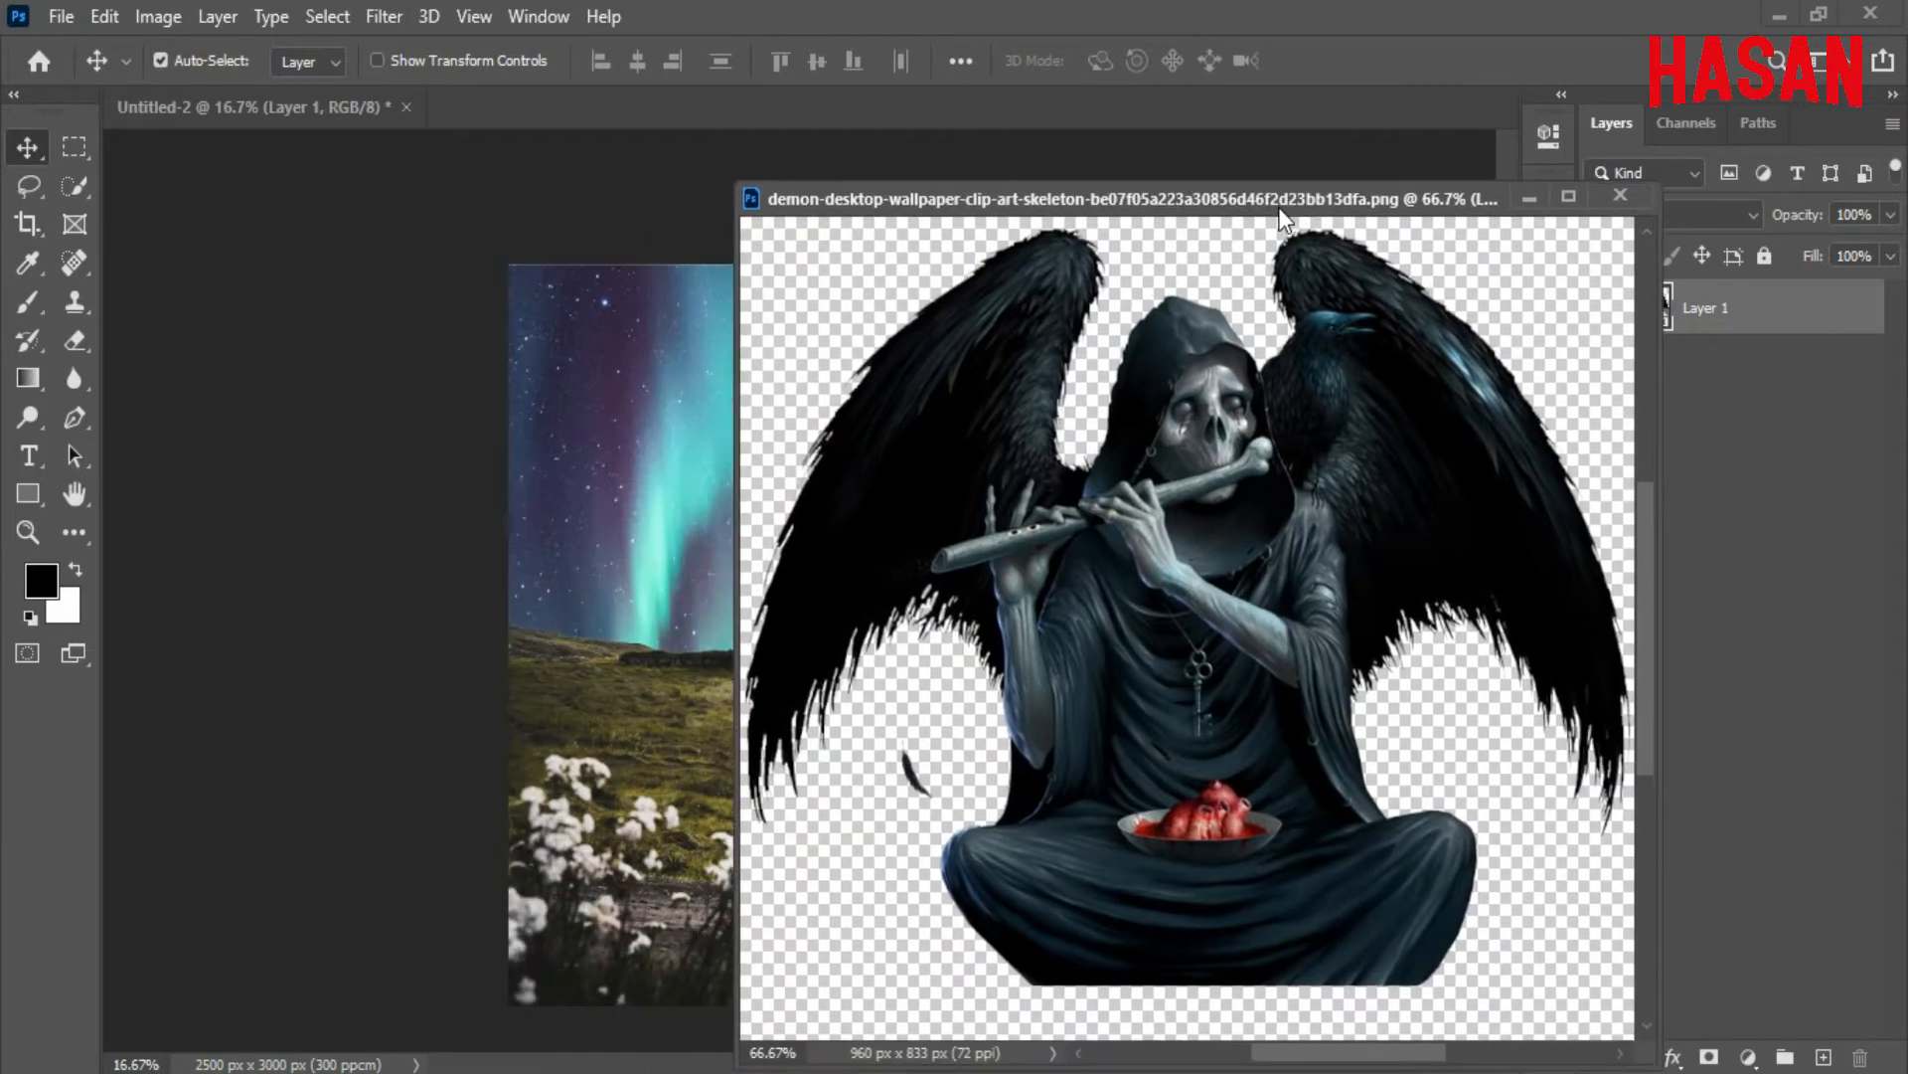
pyautogui.moveTo(1282, 218); pyautogui.dragTo(1575, 119)
pyautogui.moveTo(1282, 607); pyautogui.dragTo(806, 632)
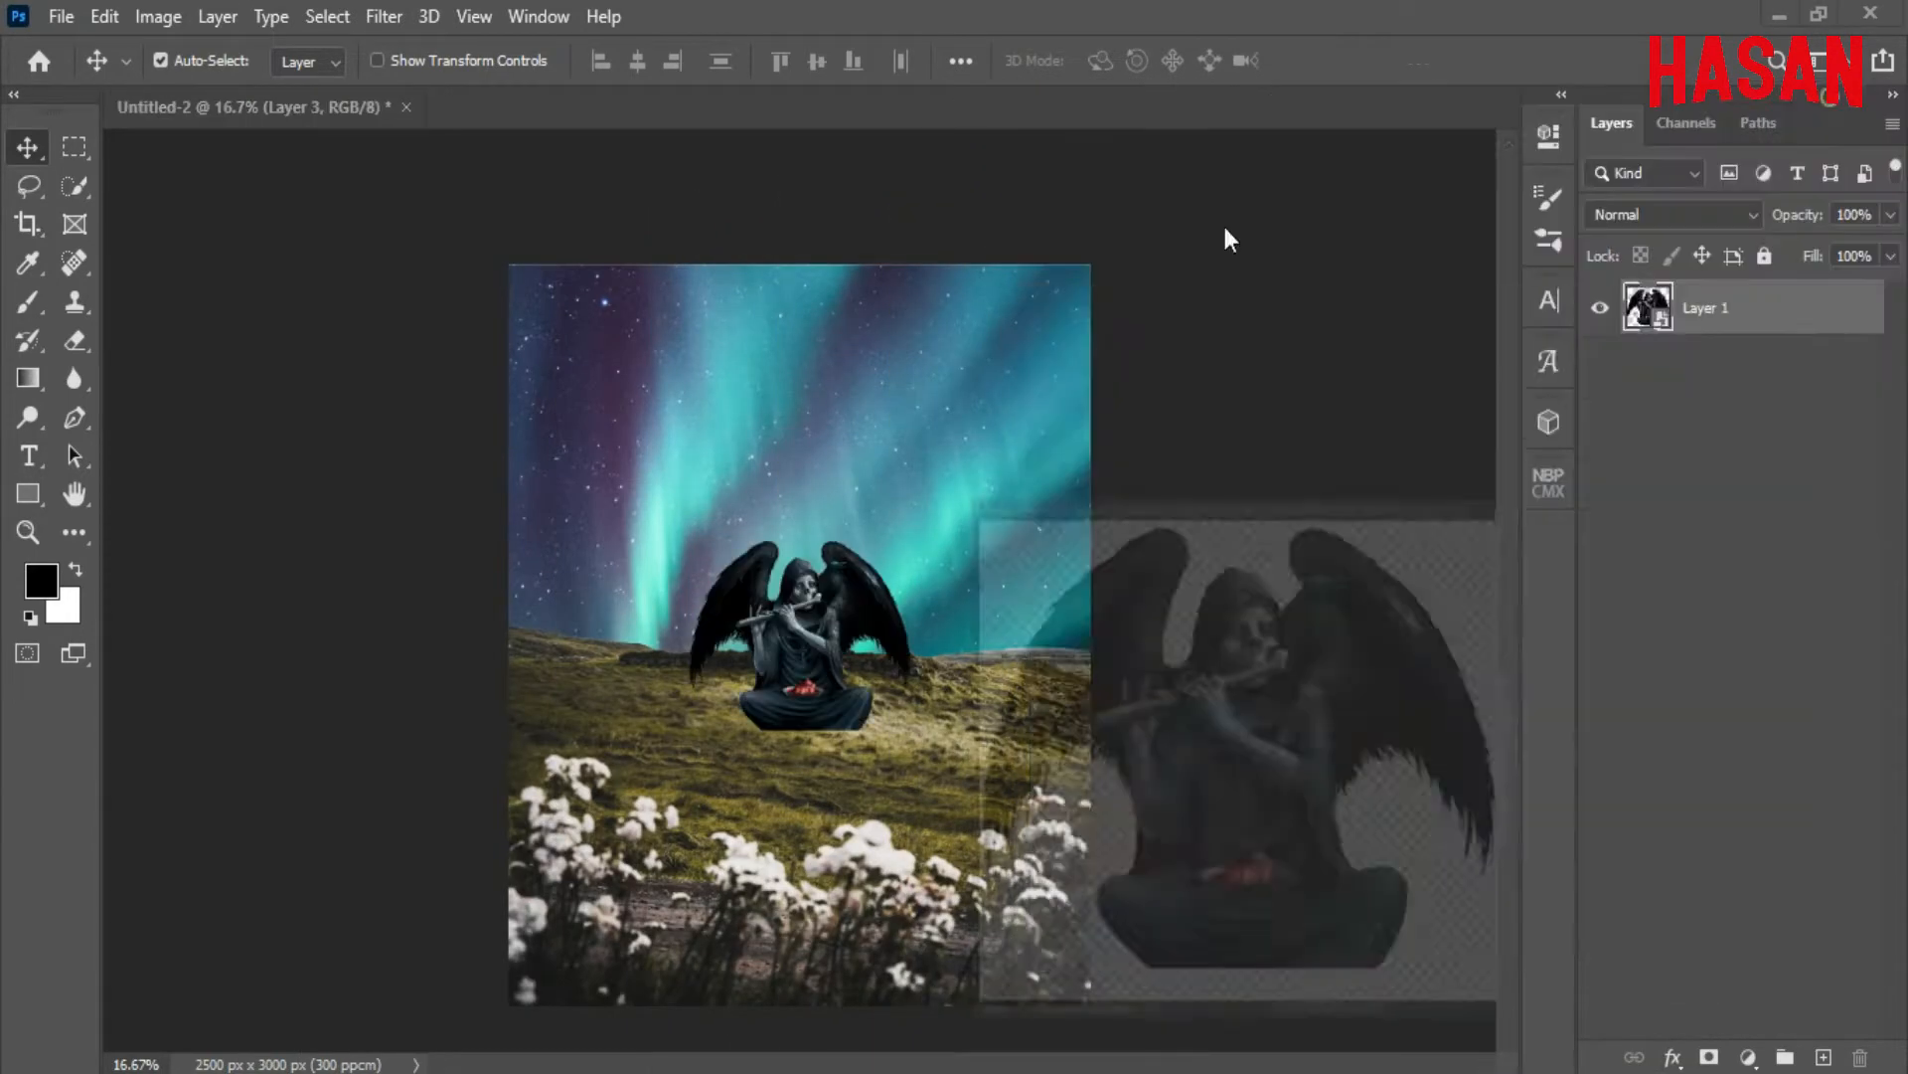
# Enlarge the winged figure to about twice its size and move it up so it sits on the stone wall
pyautogui.hotkey('ctrl', 't')
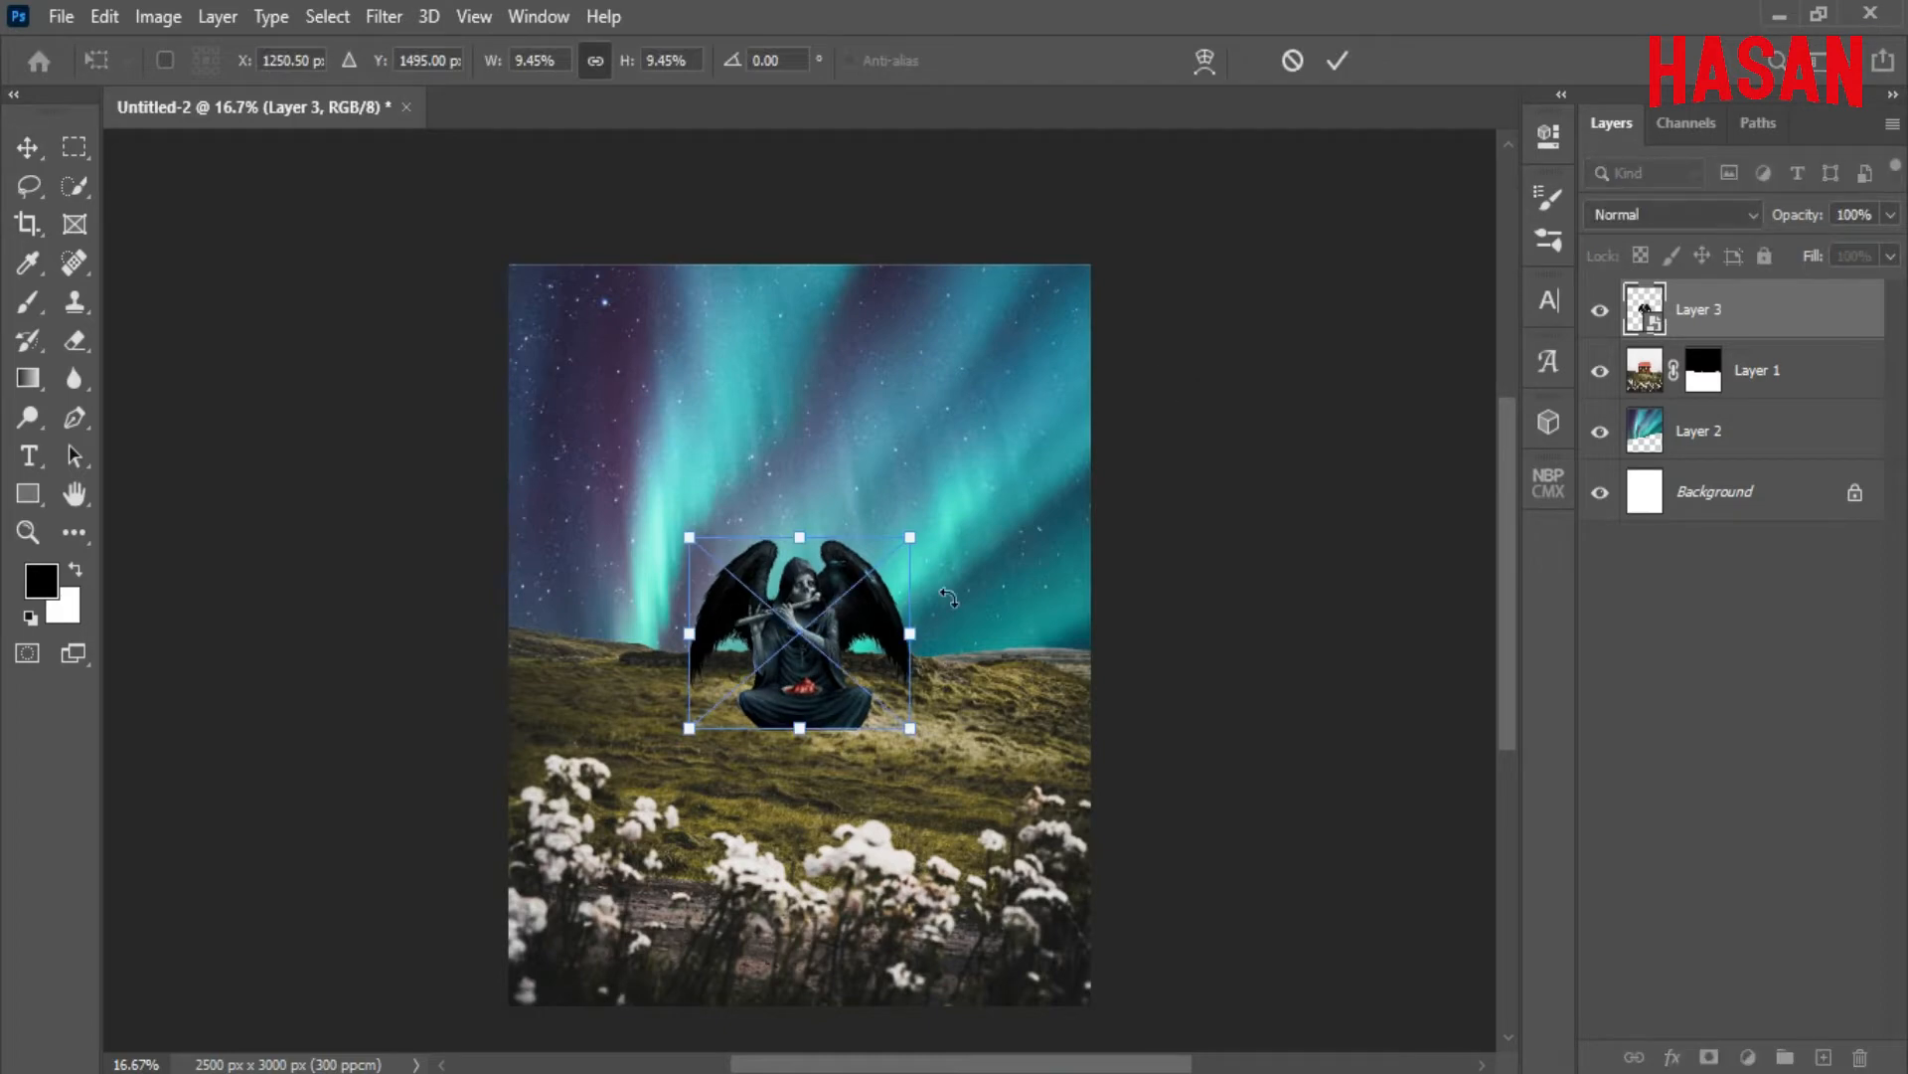
pyautogui.scroll(2, 958, 614)
pyautogui.moveTo(932, 588); pyautogui.dragTo(1029, 576)
pyautogui.moveTo(852, 630); pyautogui.dragTo(861, 487)
pyautogui.click(1337, 60)
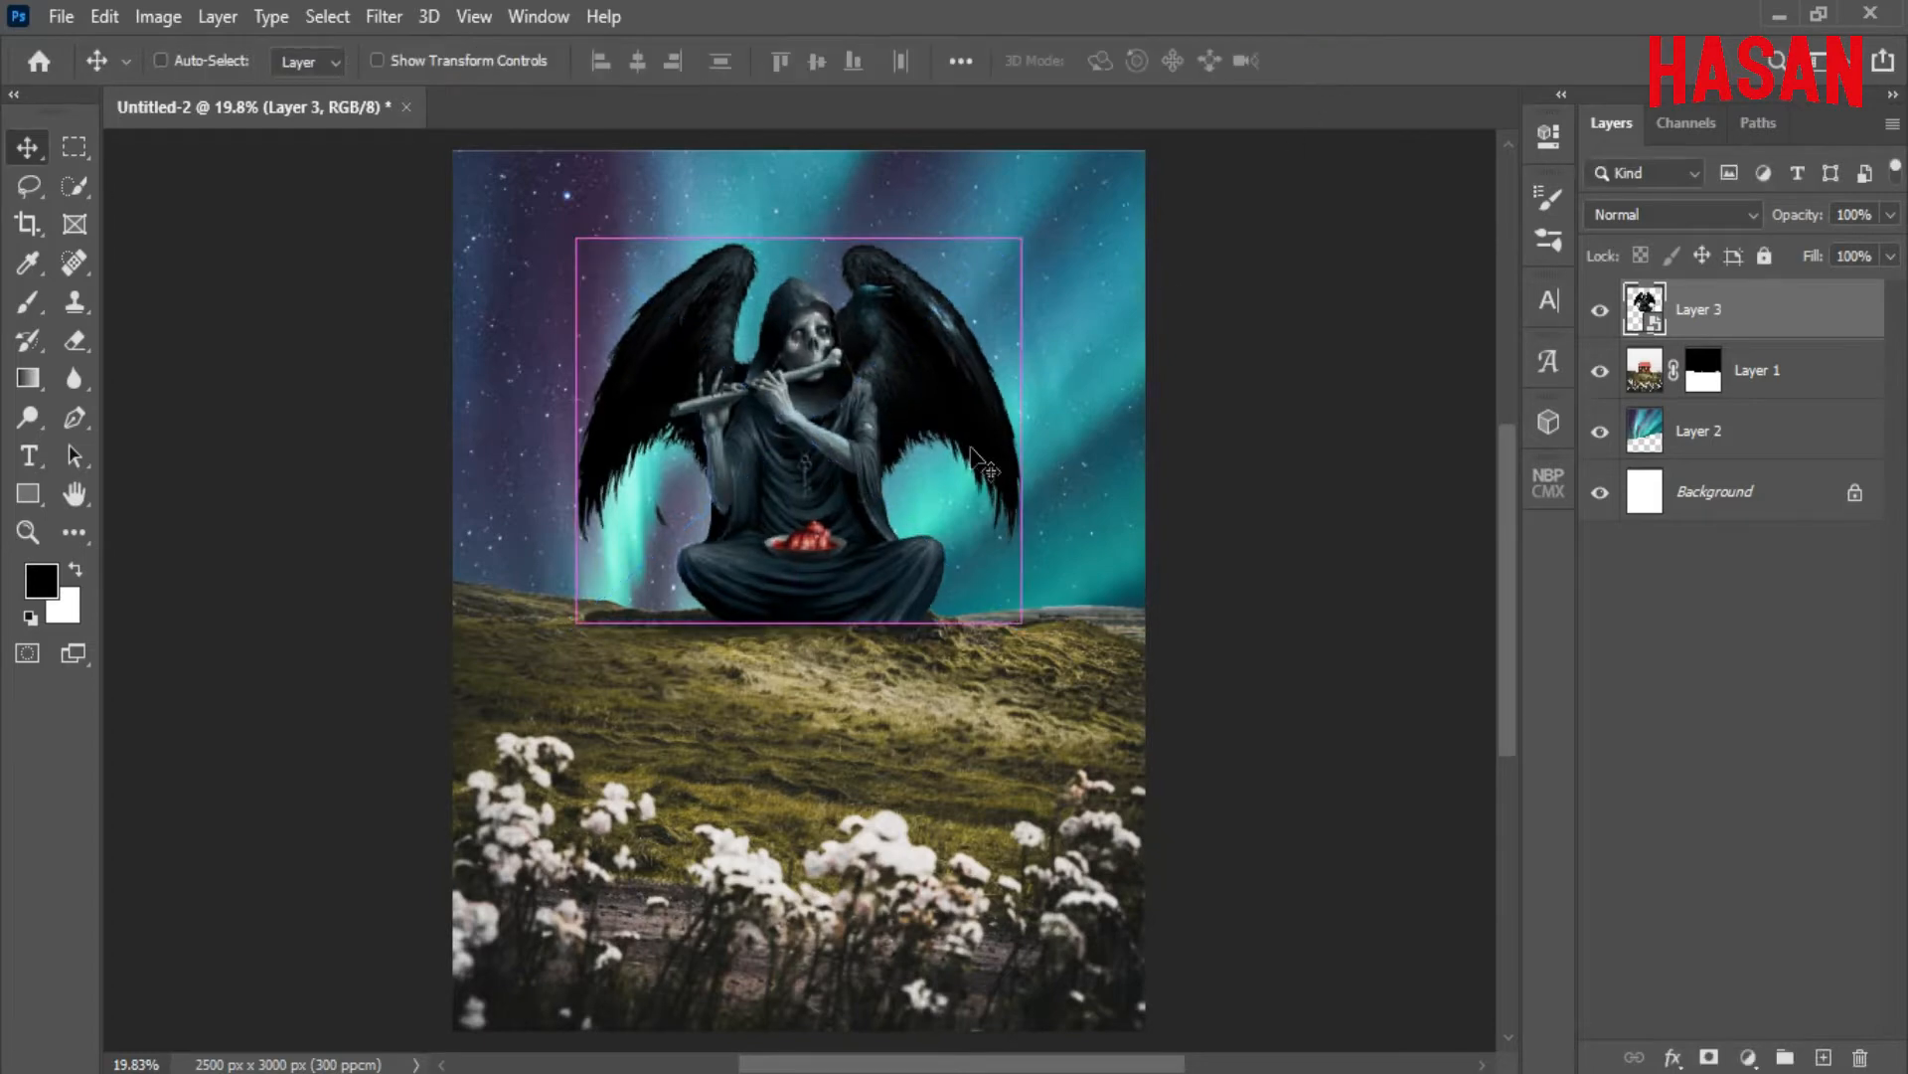
pyautogui.scroll(-2, 972, 452)
pyautogui.hotkey('ctrl', '0')
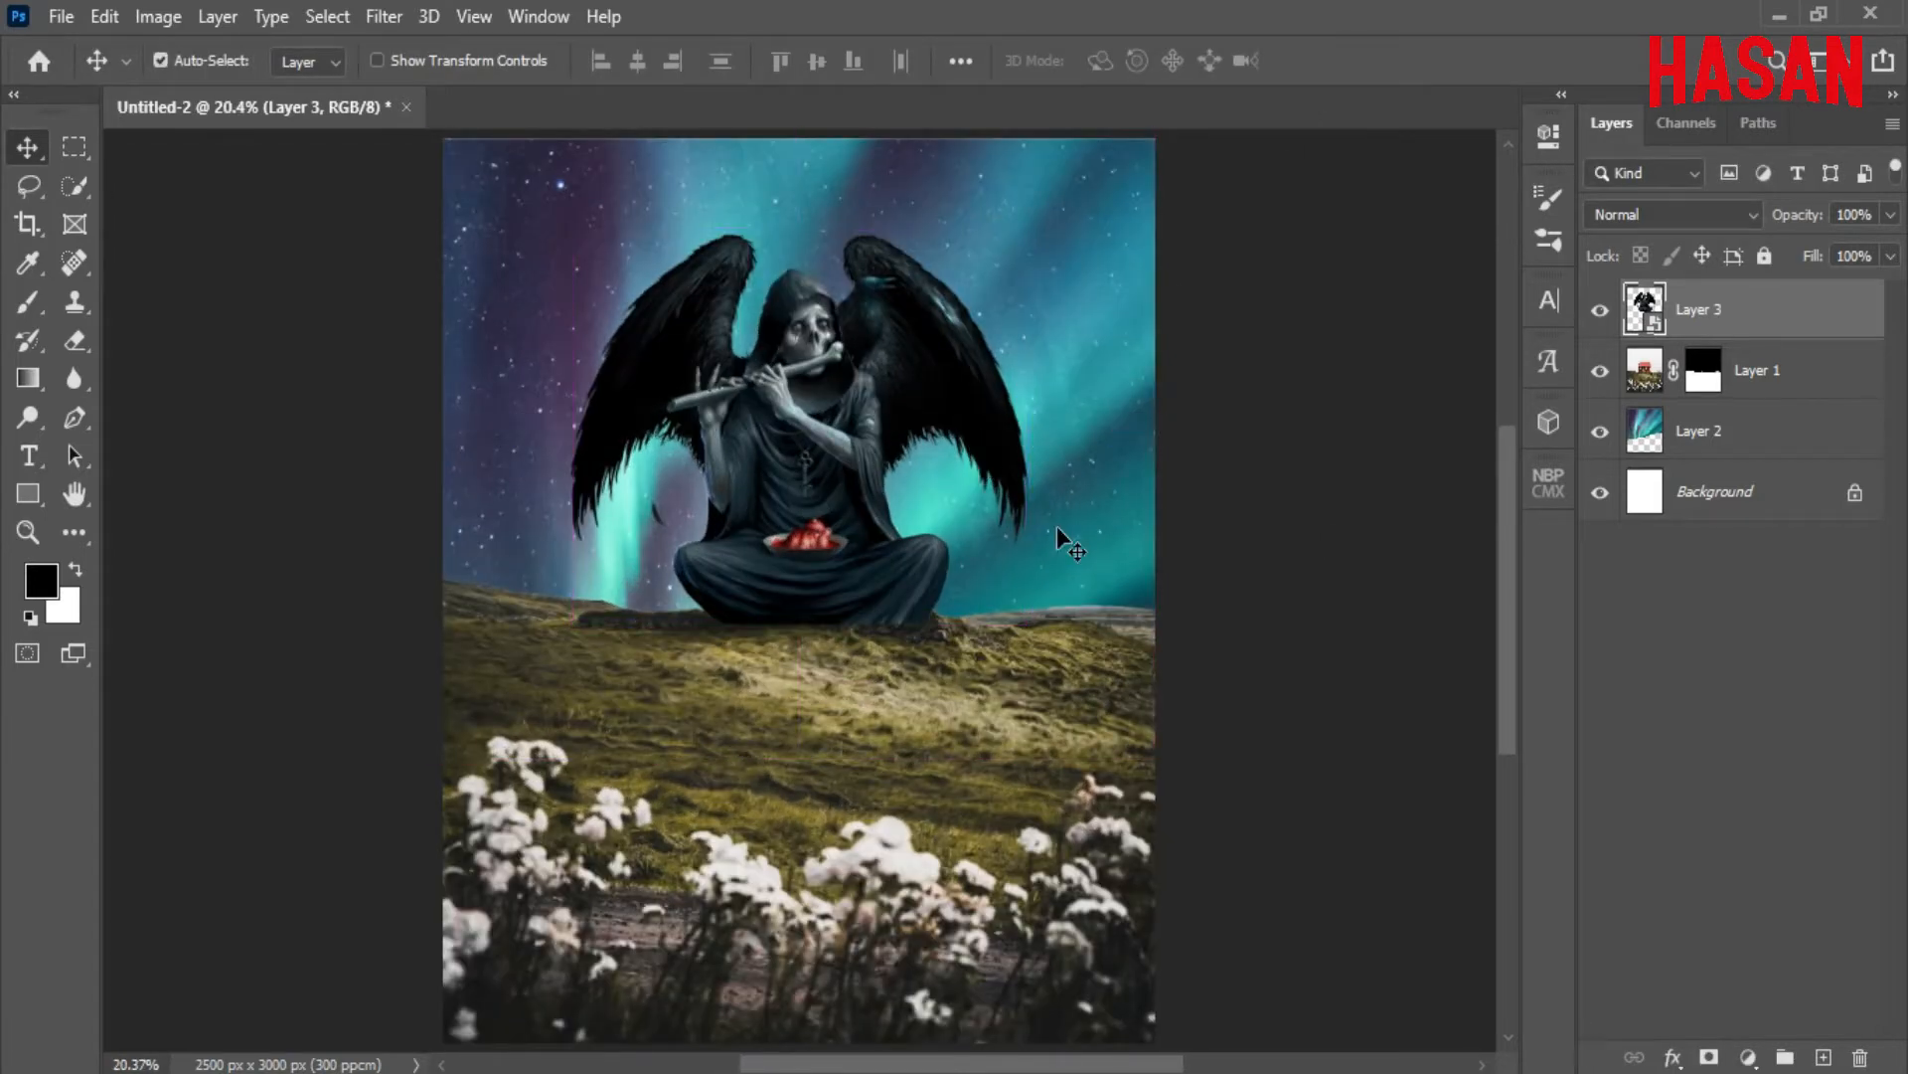
# Clip a Brightness/Contrast adjustment to the hill layer with brightness -51 and contrast 23
pyautogui.click(1793, 399)
pyautogui.click(1748, 1057)
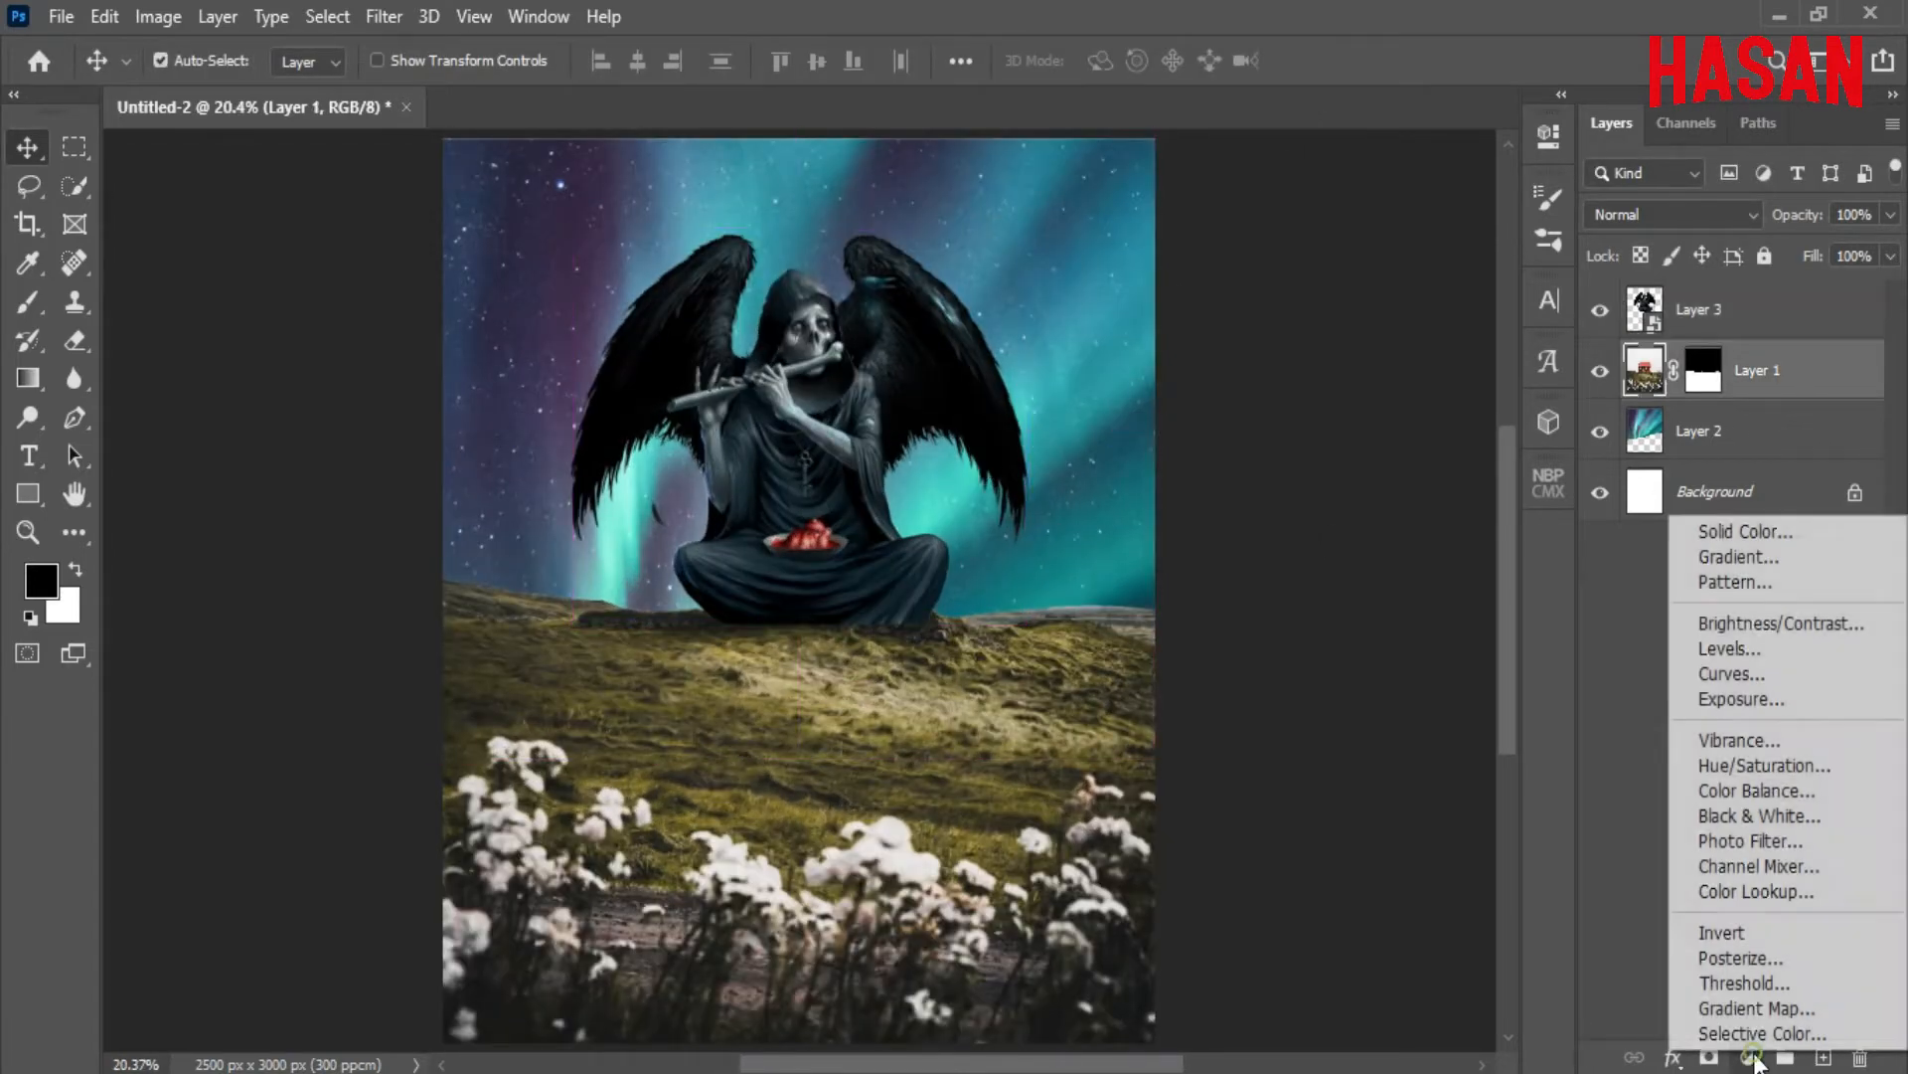
pyautogui.click(1798, 627)
pyautogui.click(1308, 682)
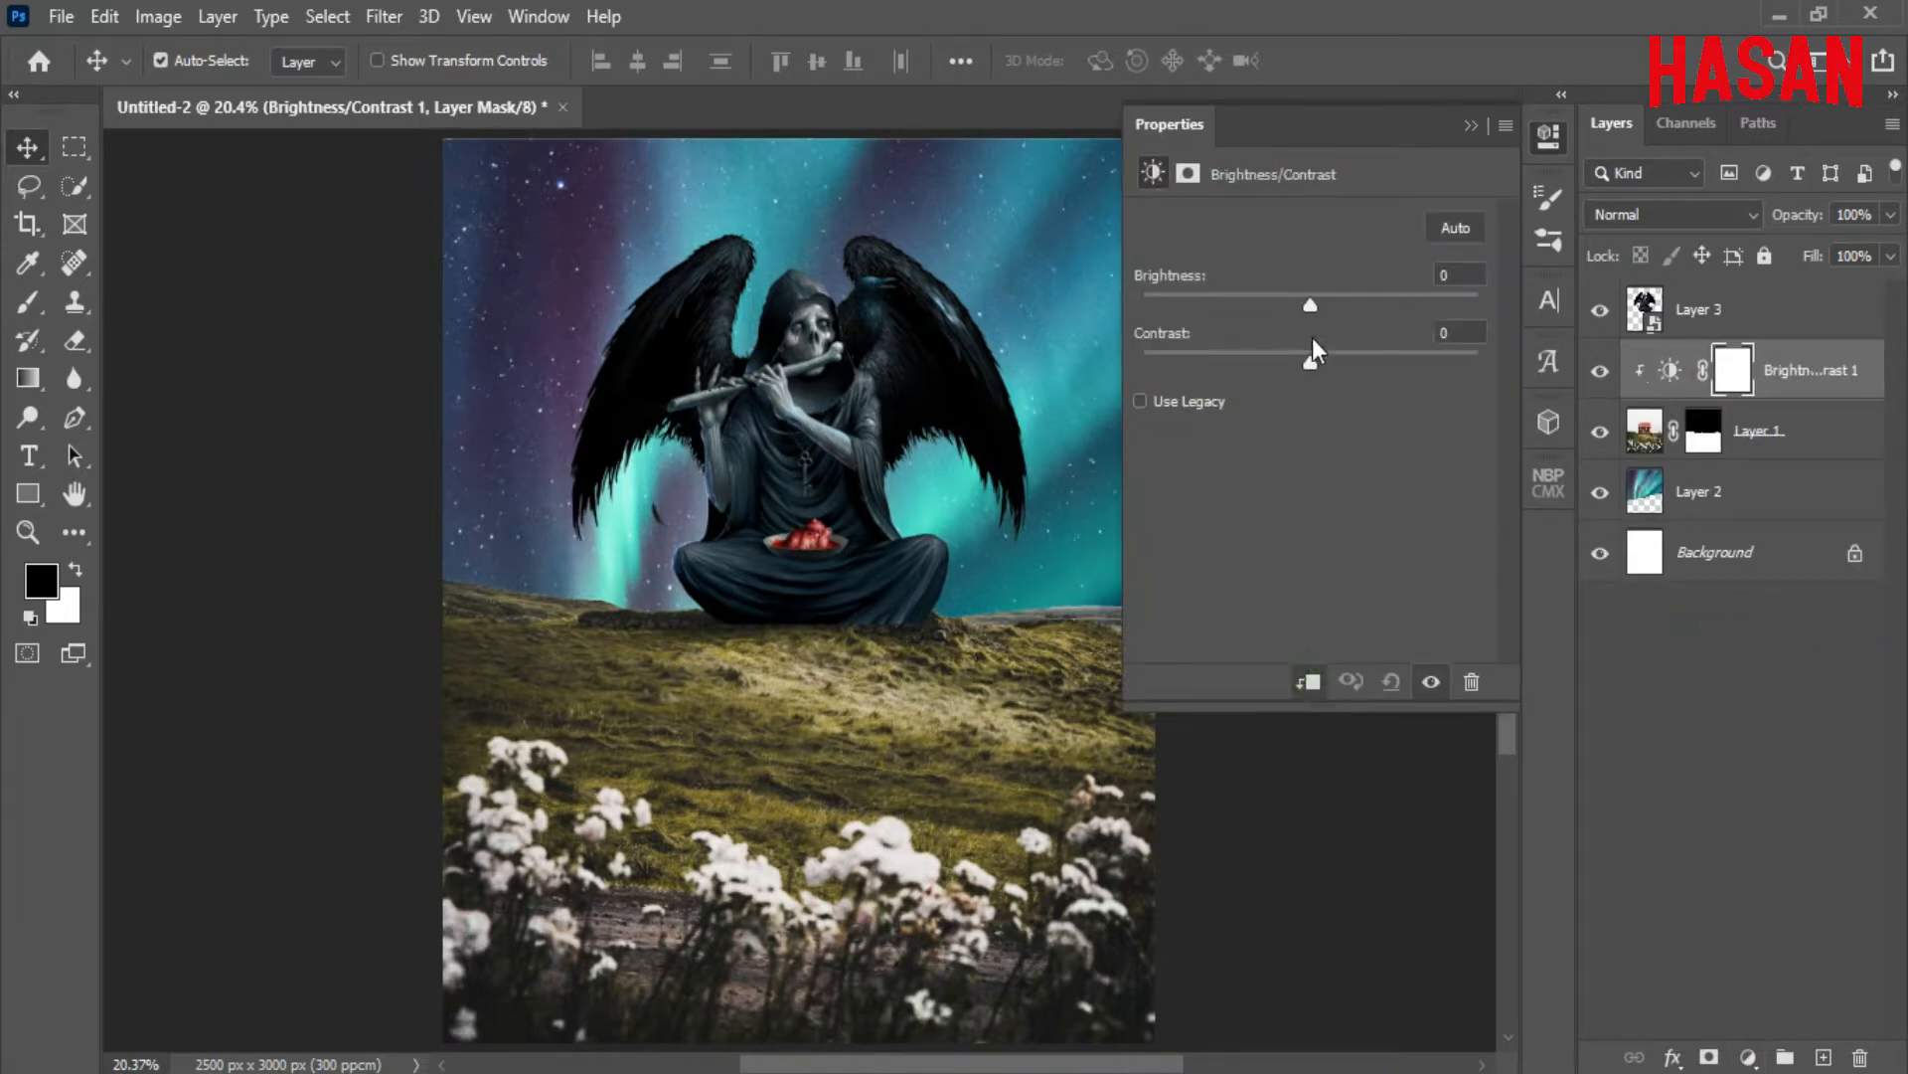
pyautogui.moveTo(1310, 305); pyautogui.dragTo(1277, 308)
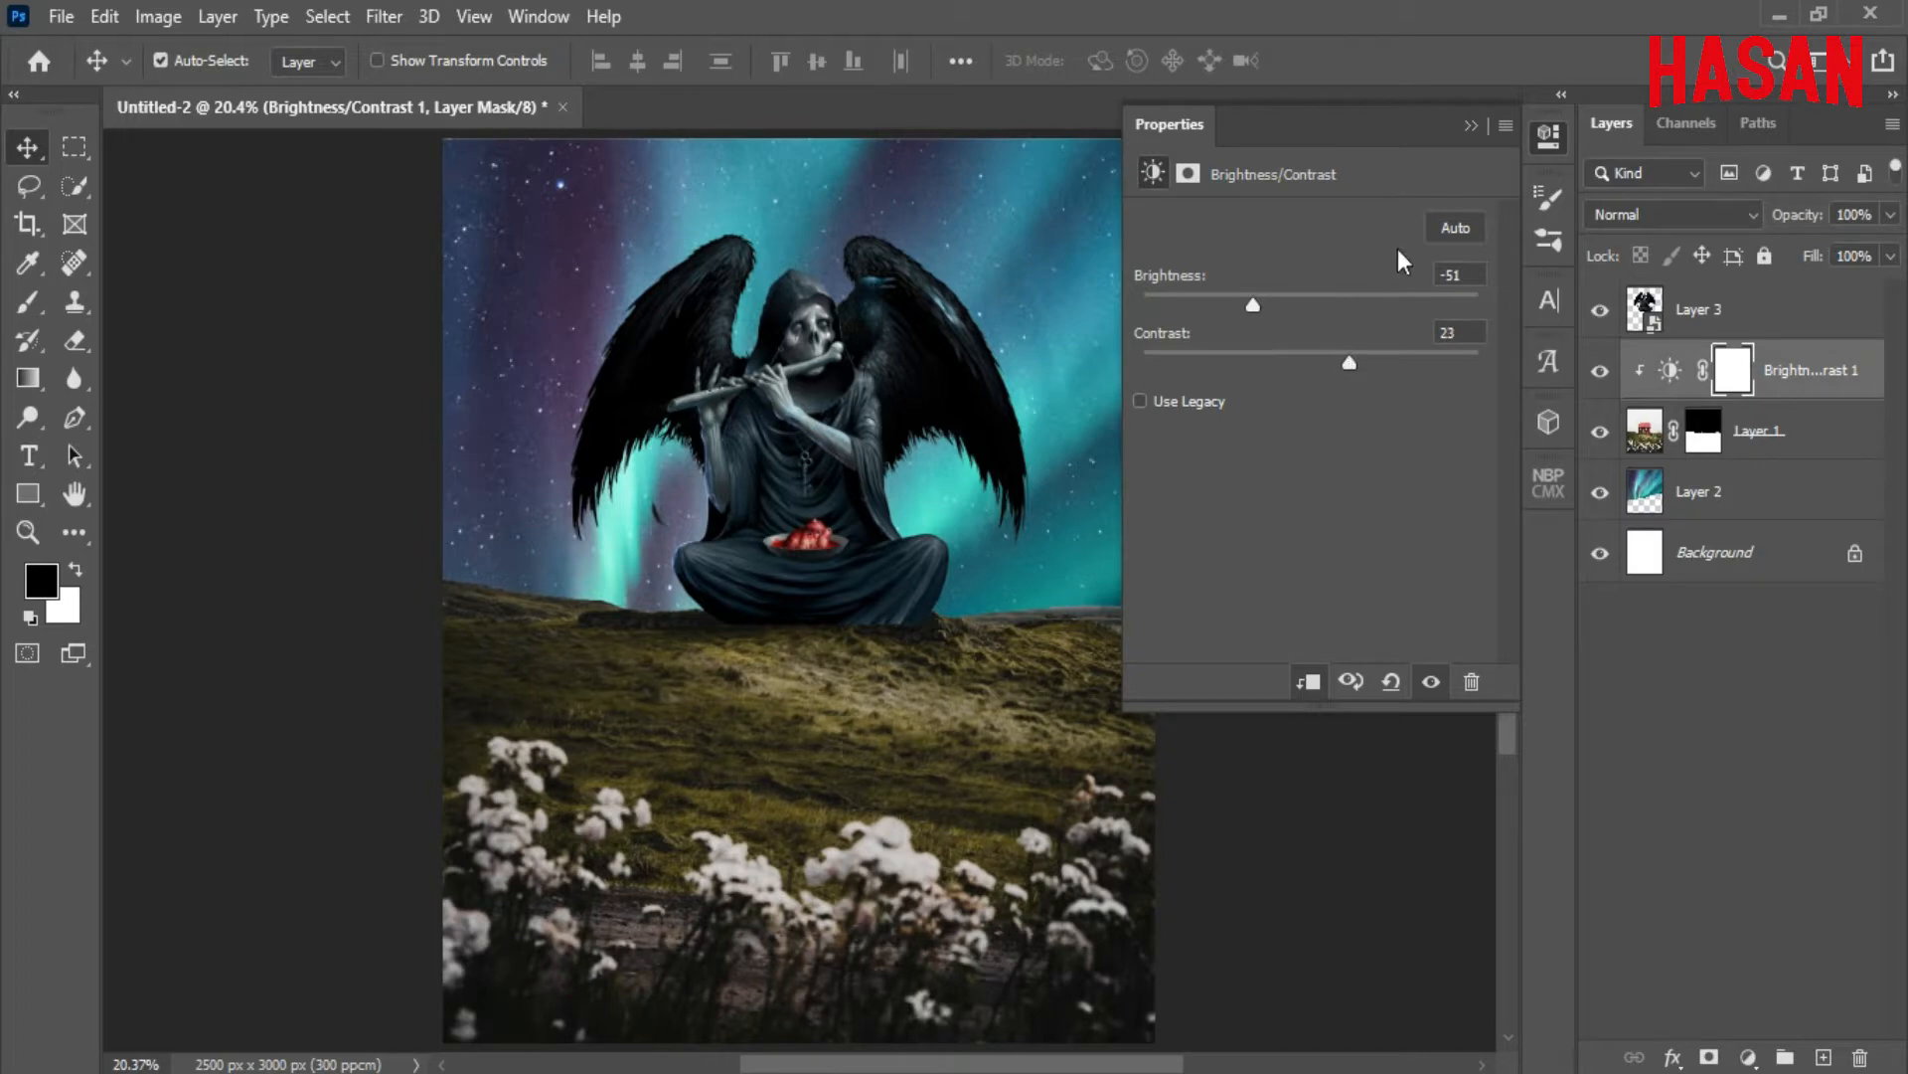
# Clip a Color Balance adjustment to the hill layer and set its midtones to Cyan-Red -16 and Yellow-Blue +14
pyautogui.click(1472, 127)
pyautogui.click(1752, 1055)
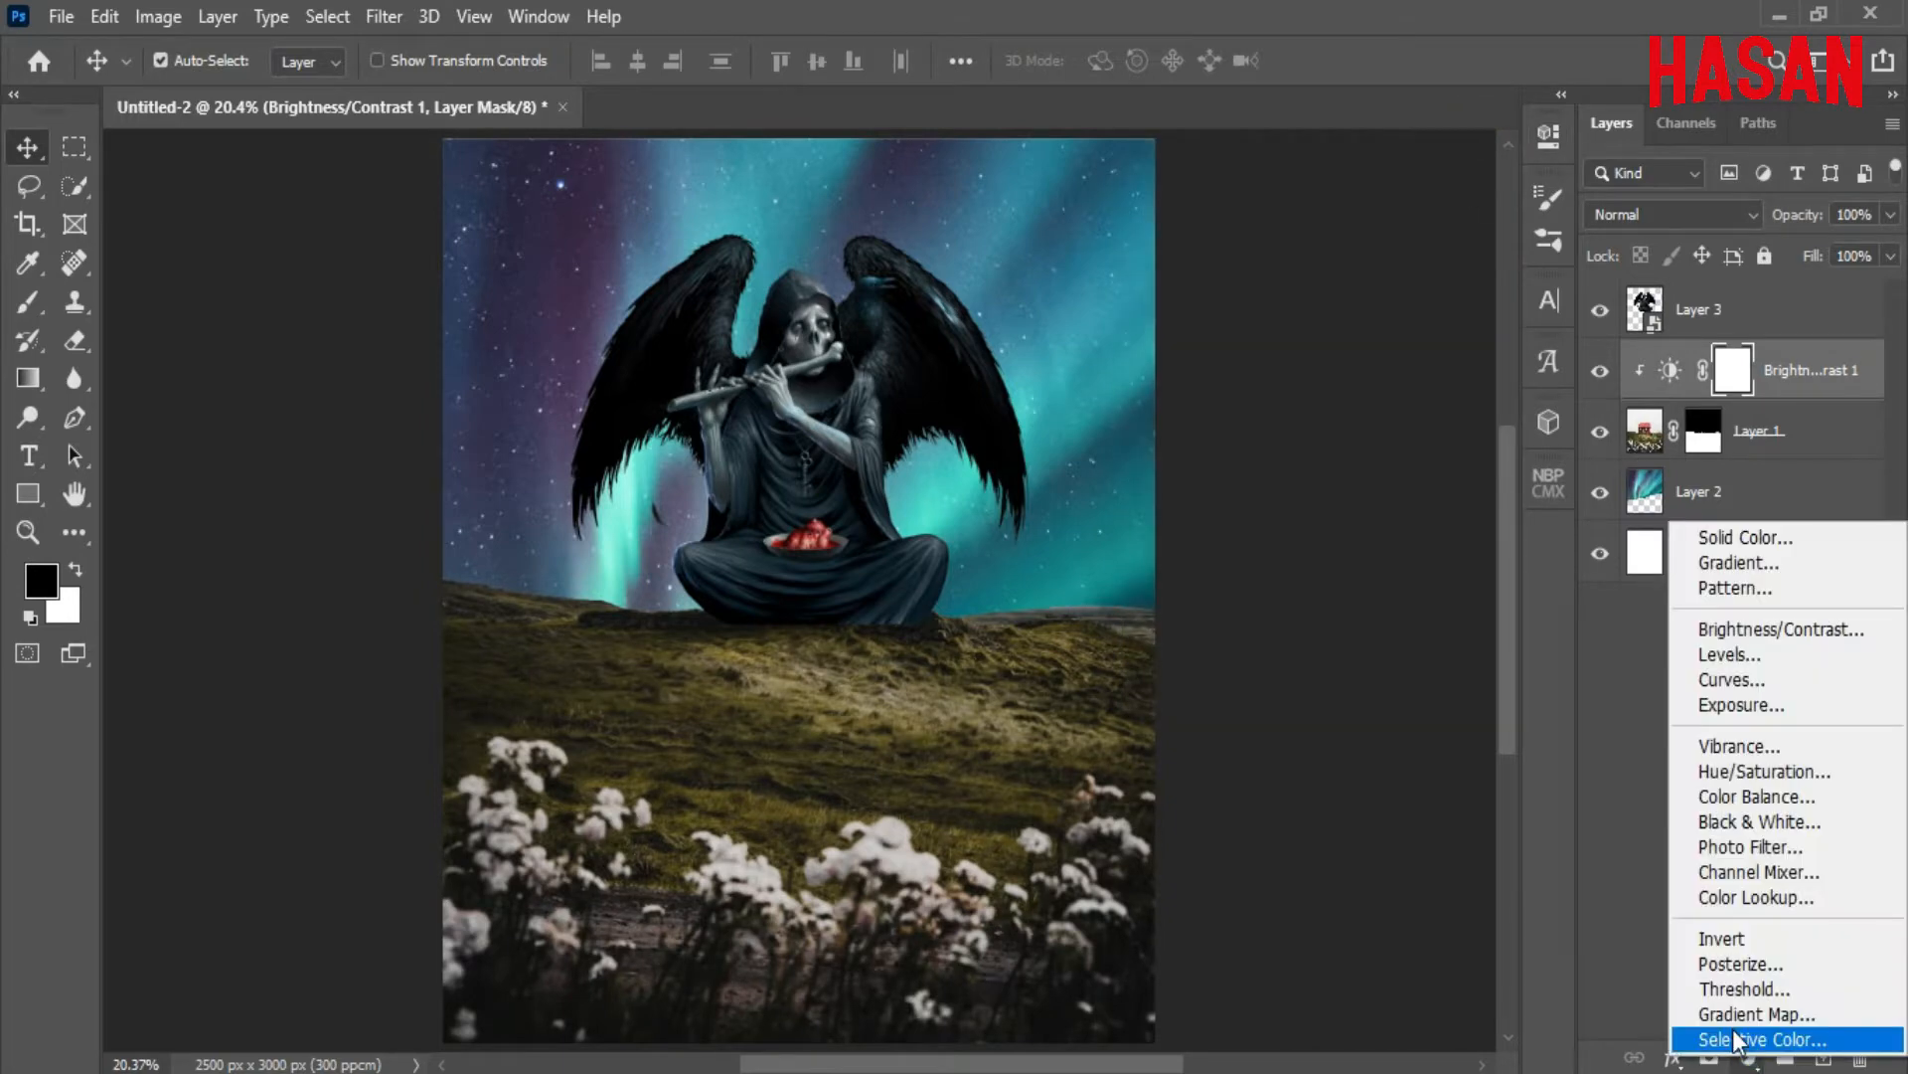
pyautogui.click(1740, 788)
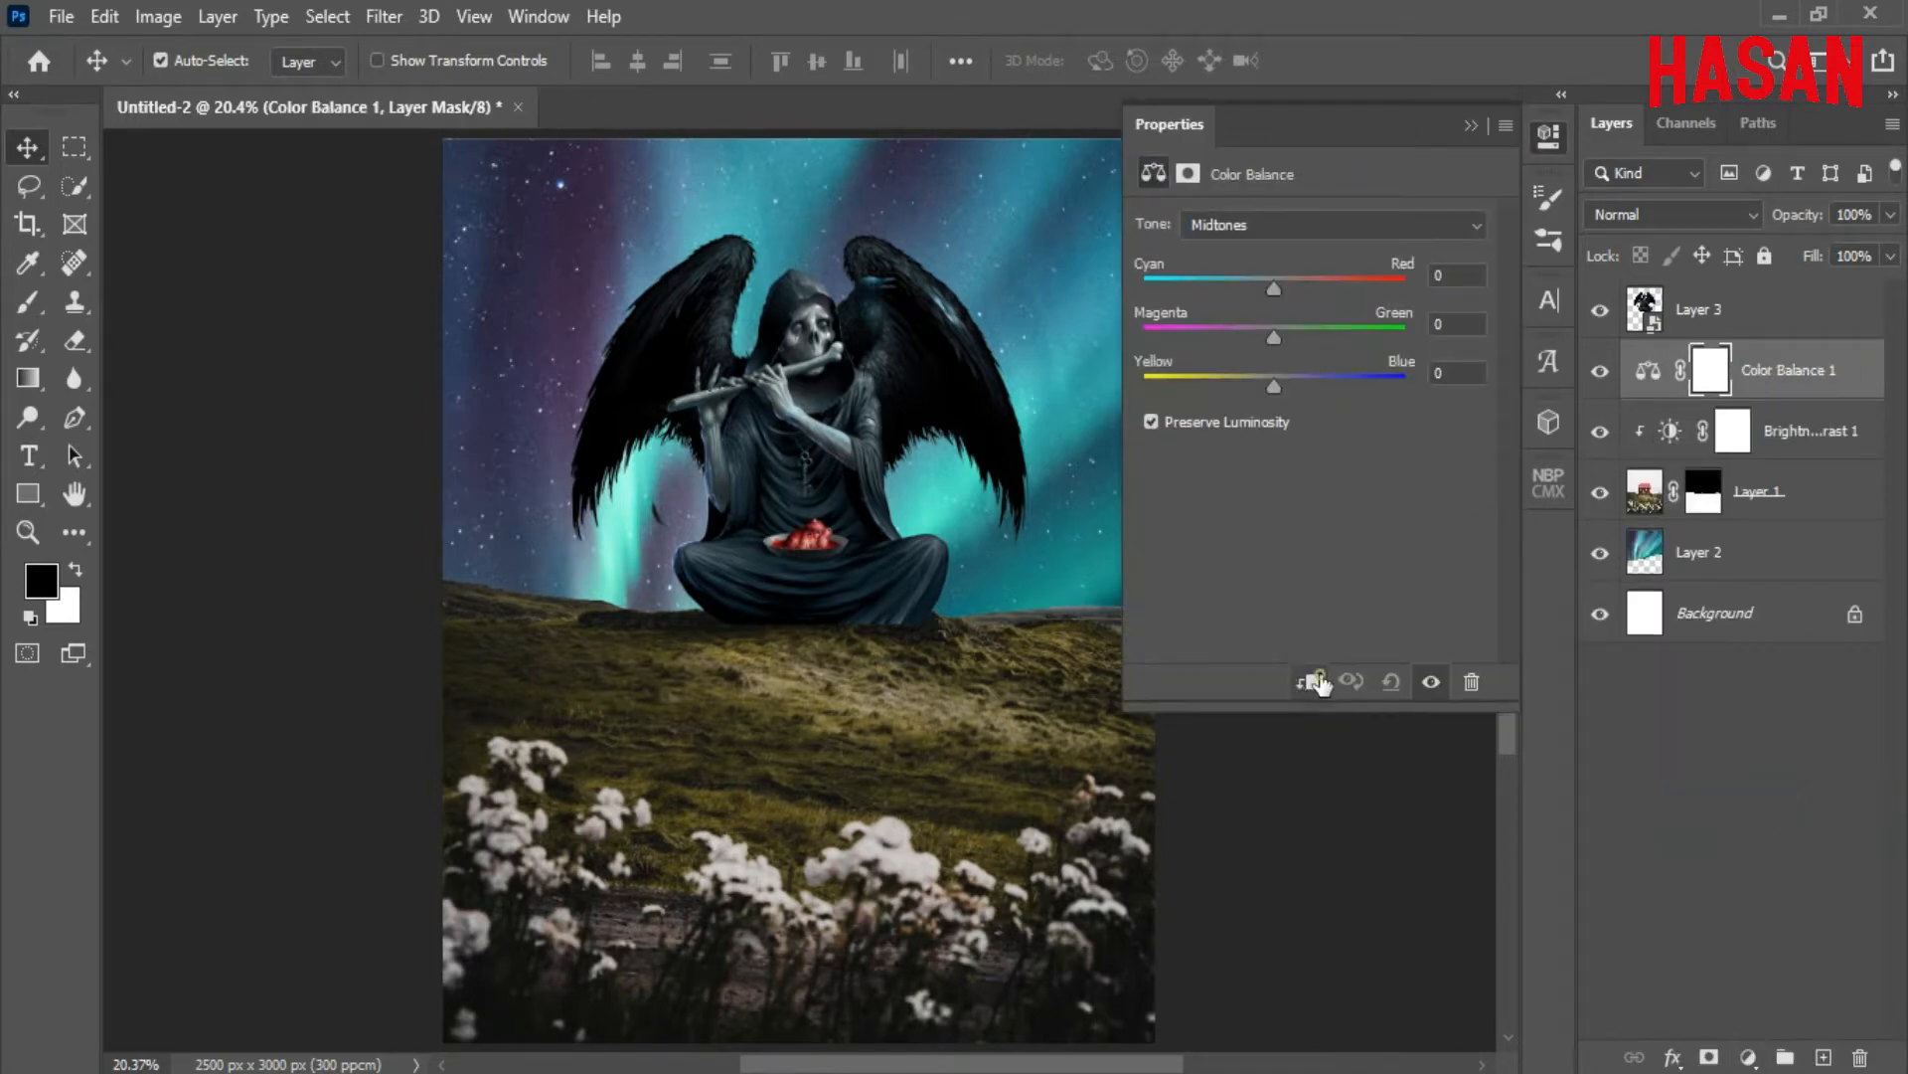
pyautogui.click(1308, 682)
pyautogui.moveTo(1273, 289); pyautogui.dragTo(1255, 289)
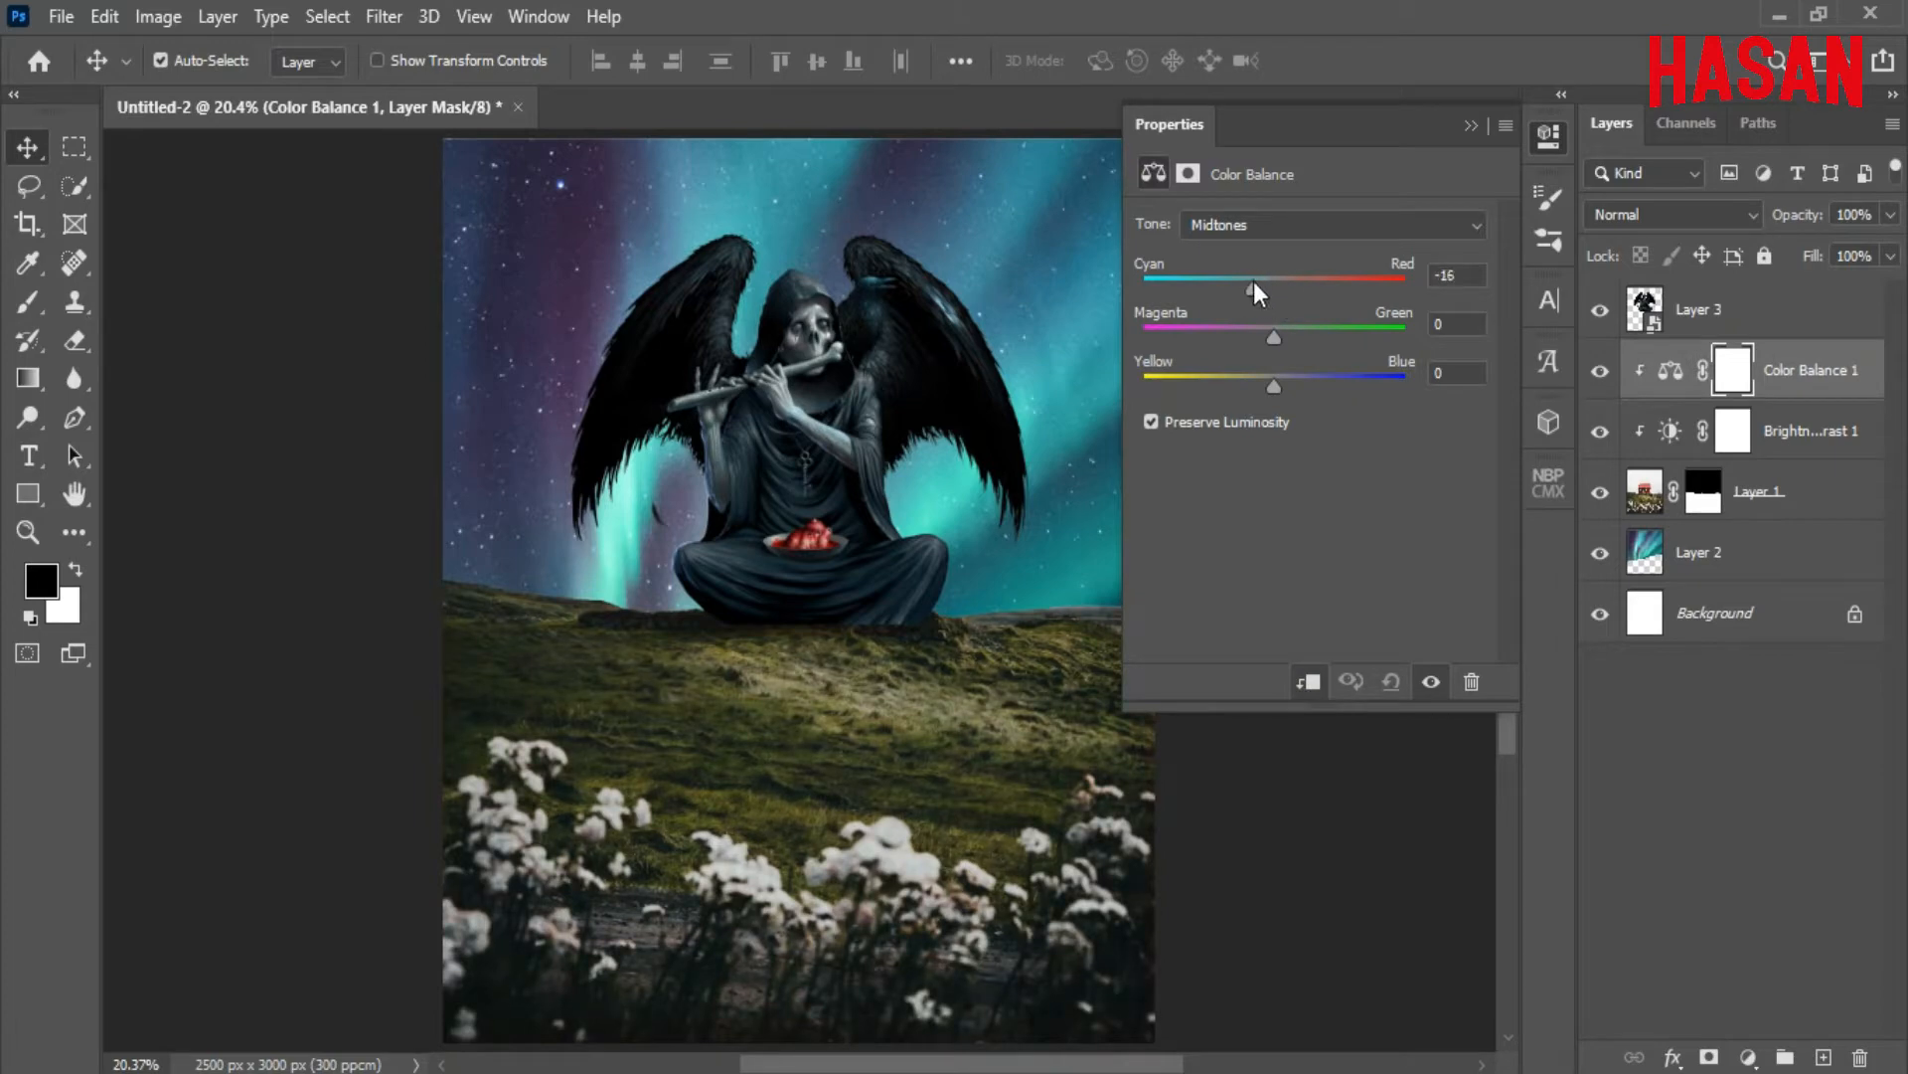
pyautogui.moveTo(1274, 386); pyautogui.dragTo(1292, 386)
# Set the hill Color Balance shadows to Cyan-Red -21, Magenta-Green -4 and Yellow-Blue +8
pyautogui.click(1425, 218)
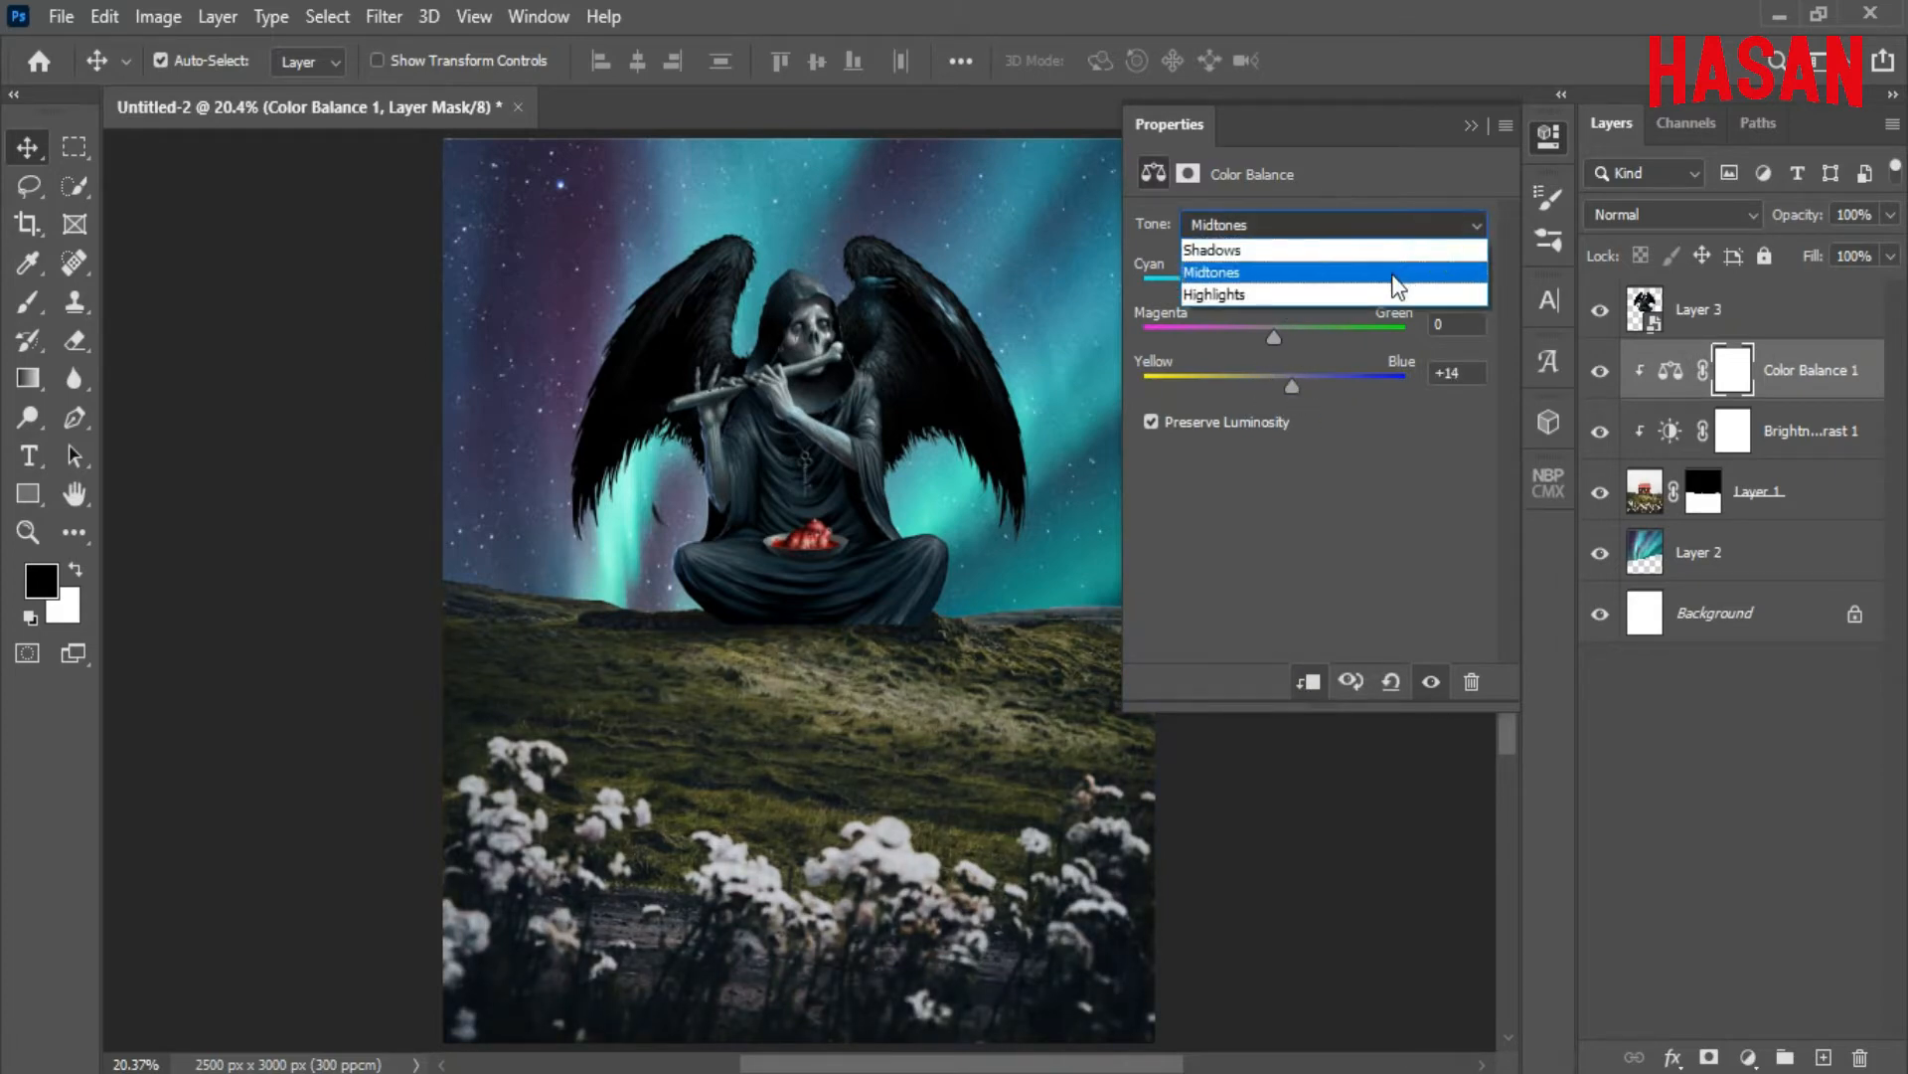
pyautogui.click(1382, 245)
pyautogui.moveTo(1273, 290); pyautogui.dragTo(1247, 291)
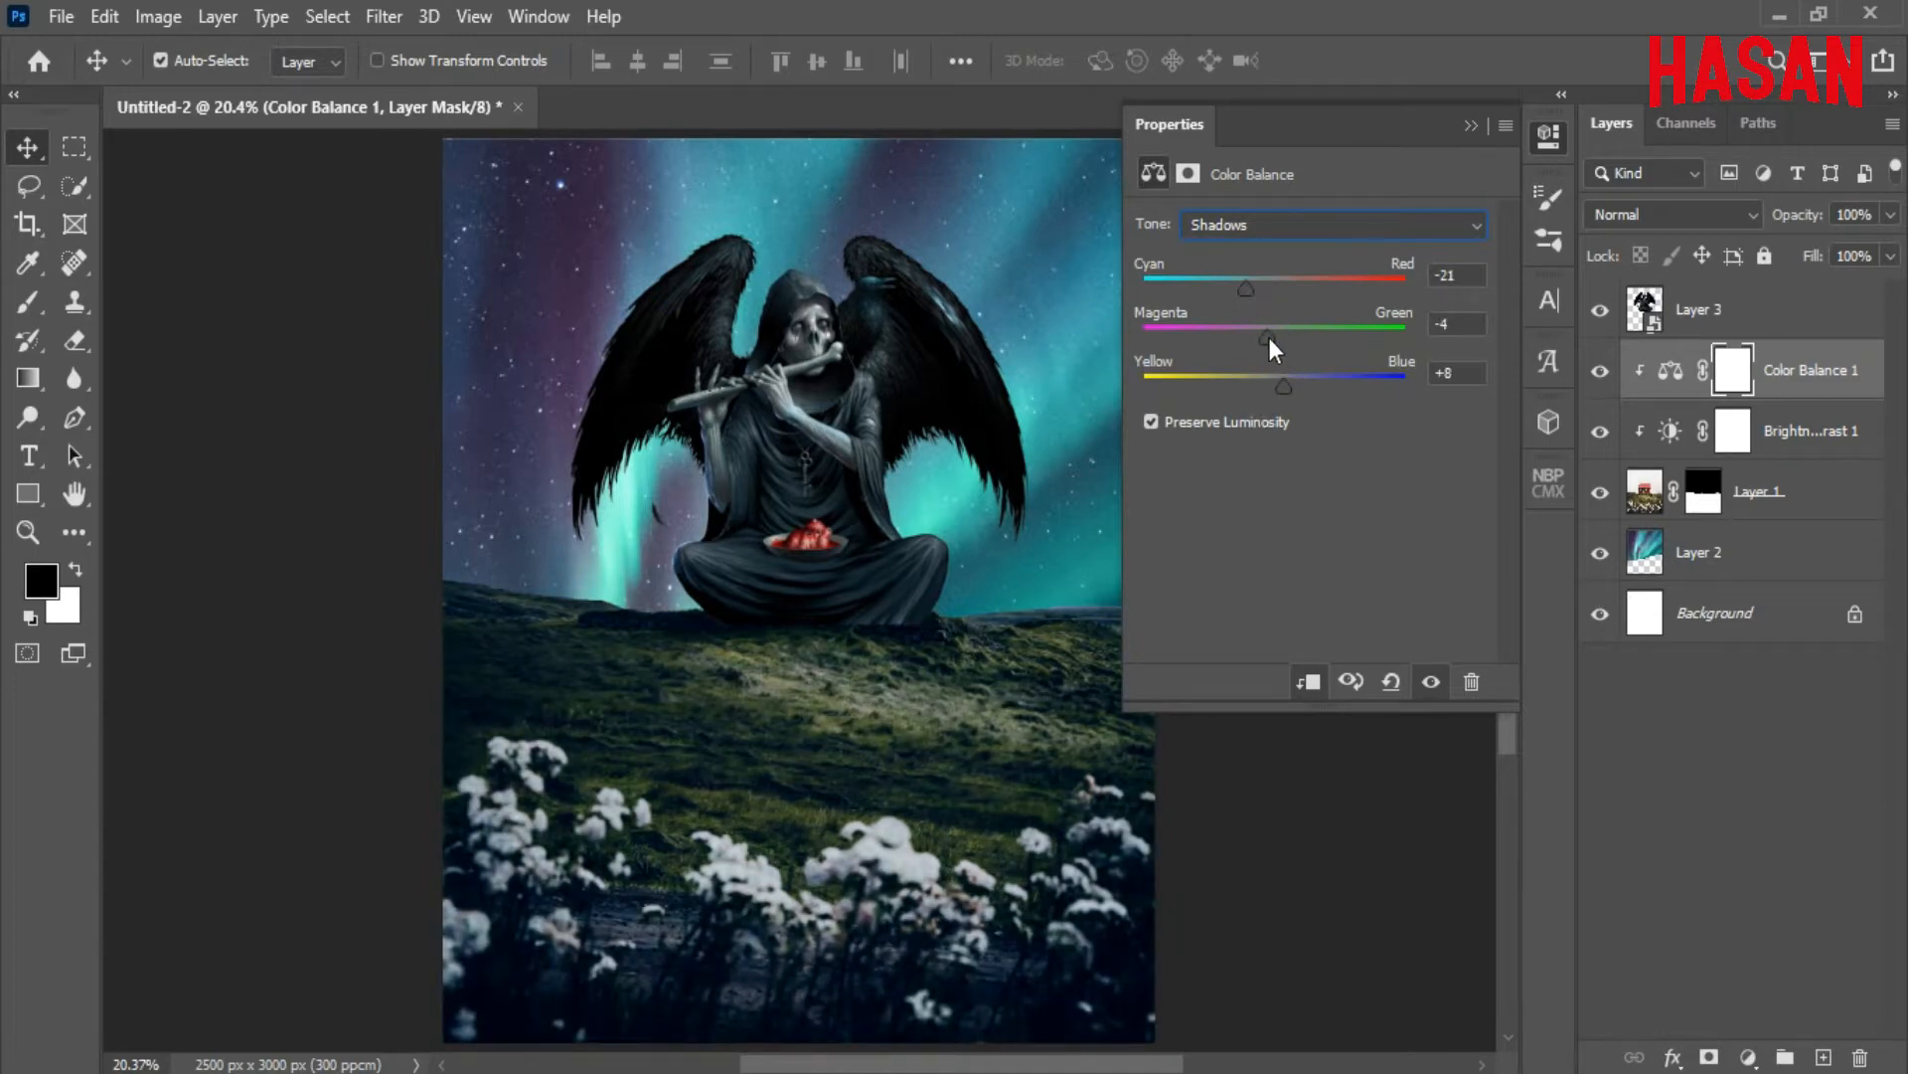
pyautogui.click(1472, 126)
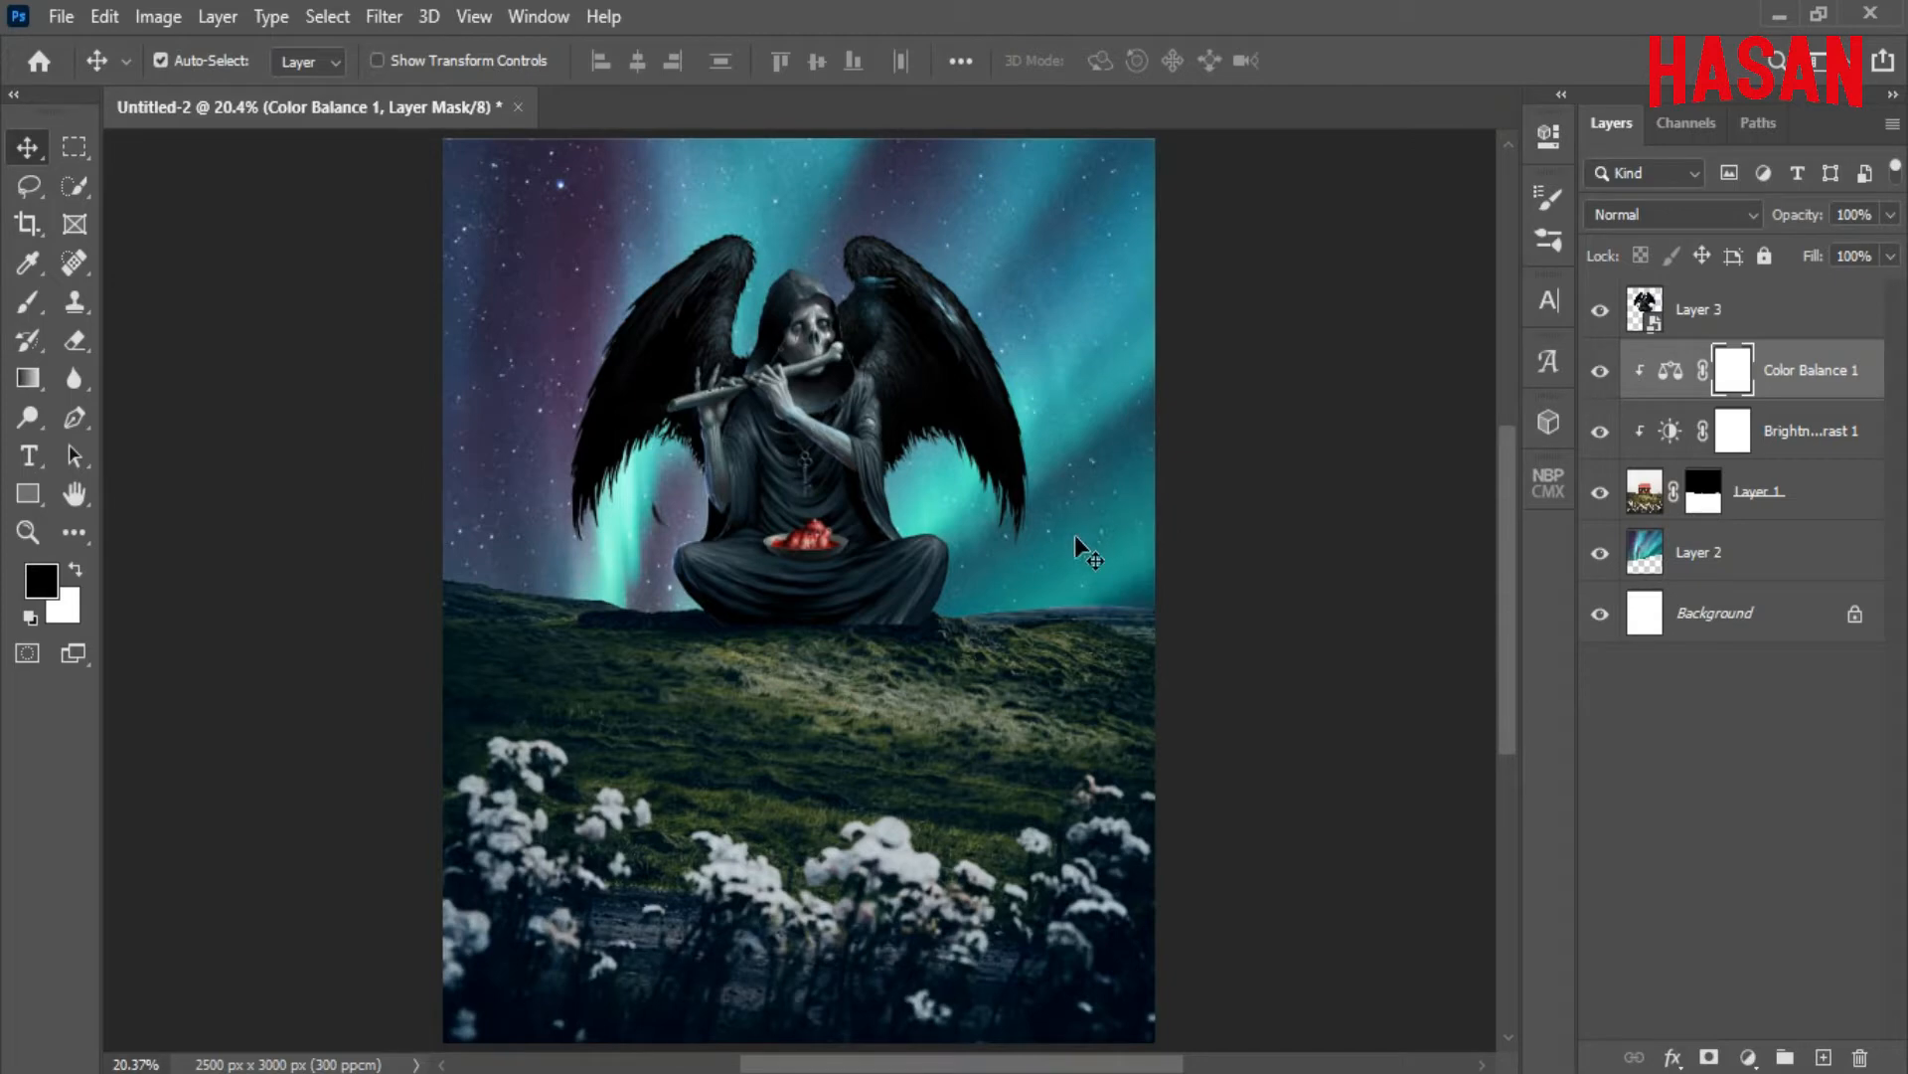
# Add a new empty layer directly above the aurora layer and set its blend mode to Overlay
pyautogui.click(1728, 549)
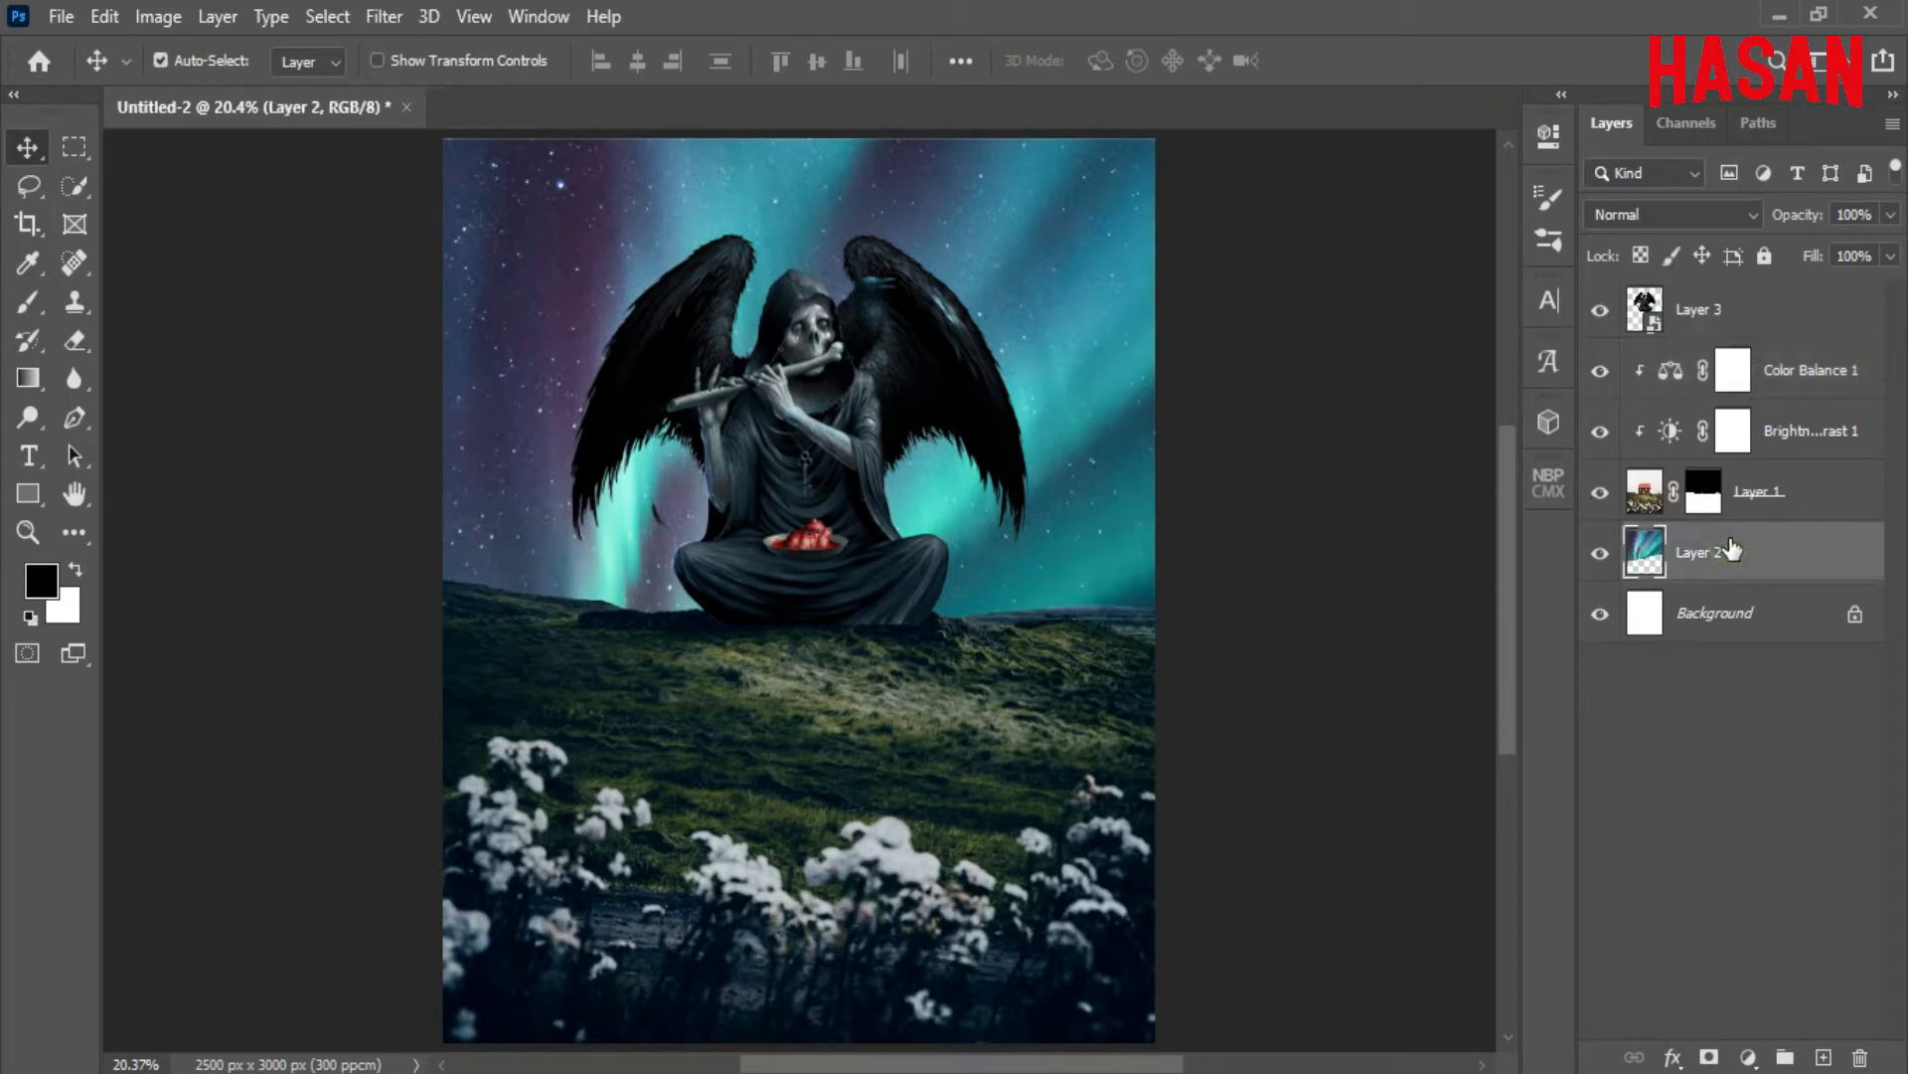
pyautogui.click(1823, 1056)
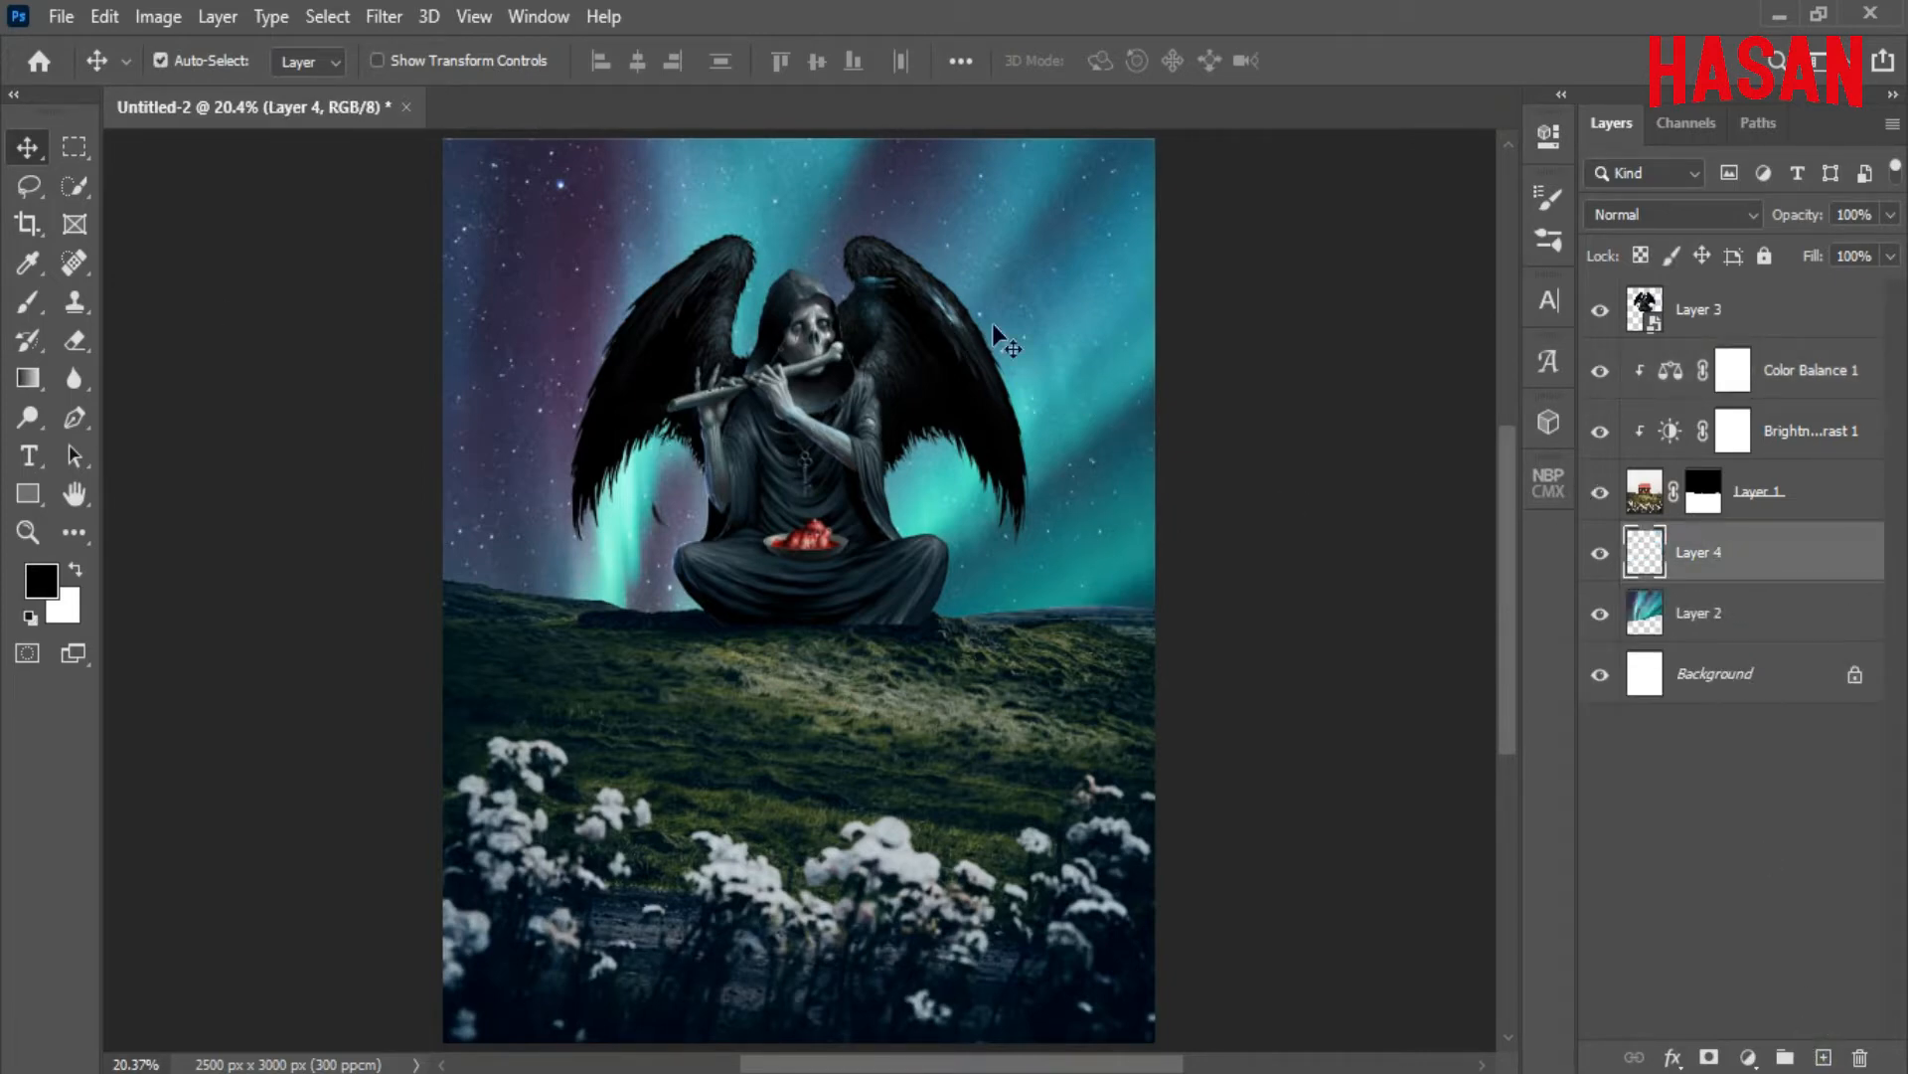
pyautogui.click(1710, 215)
pyautogui.click(1660, 562)
# Change the foreground color to a bright, highly saturated cyan
pyautogui.click(44, 582)
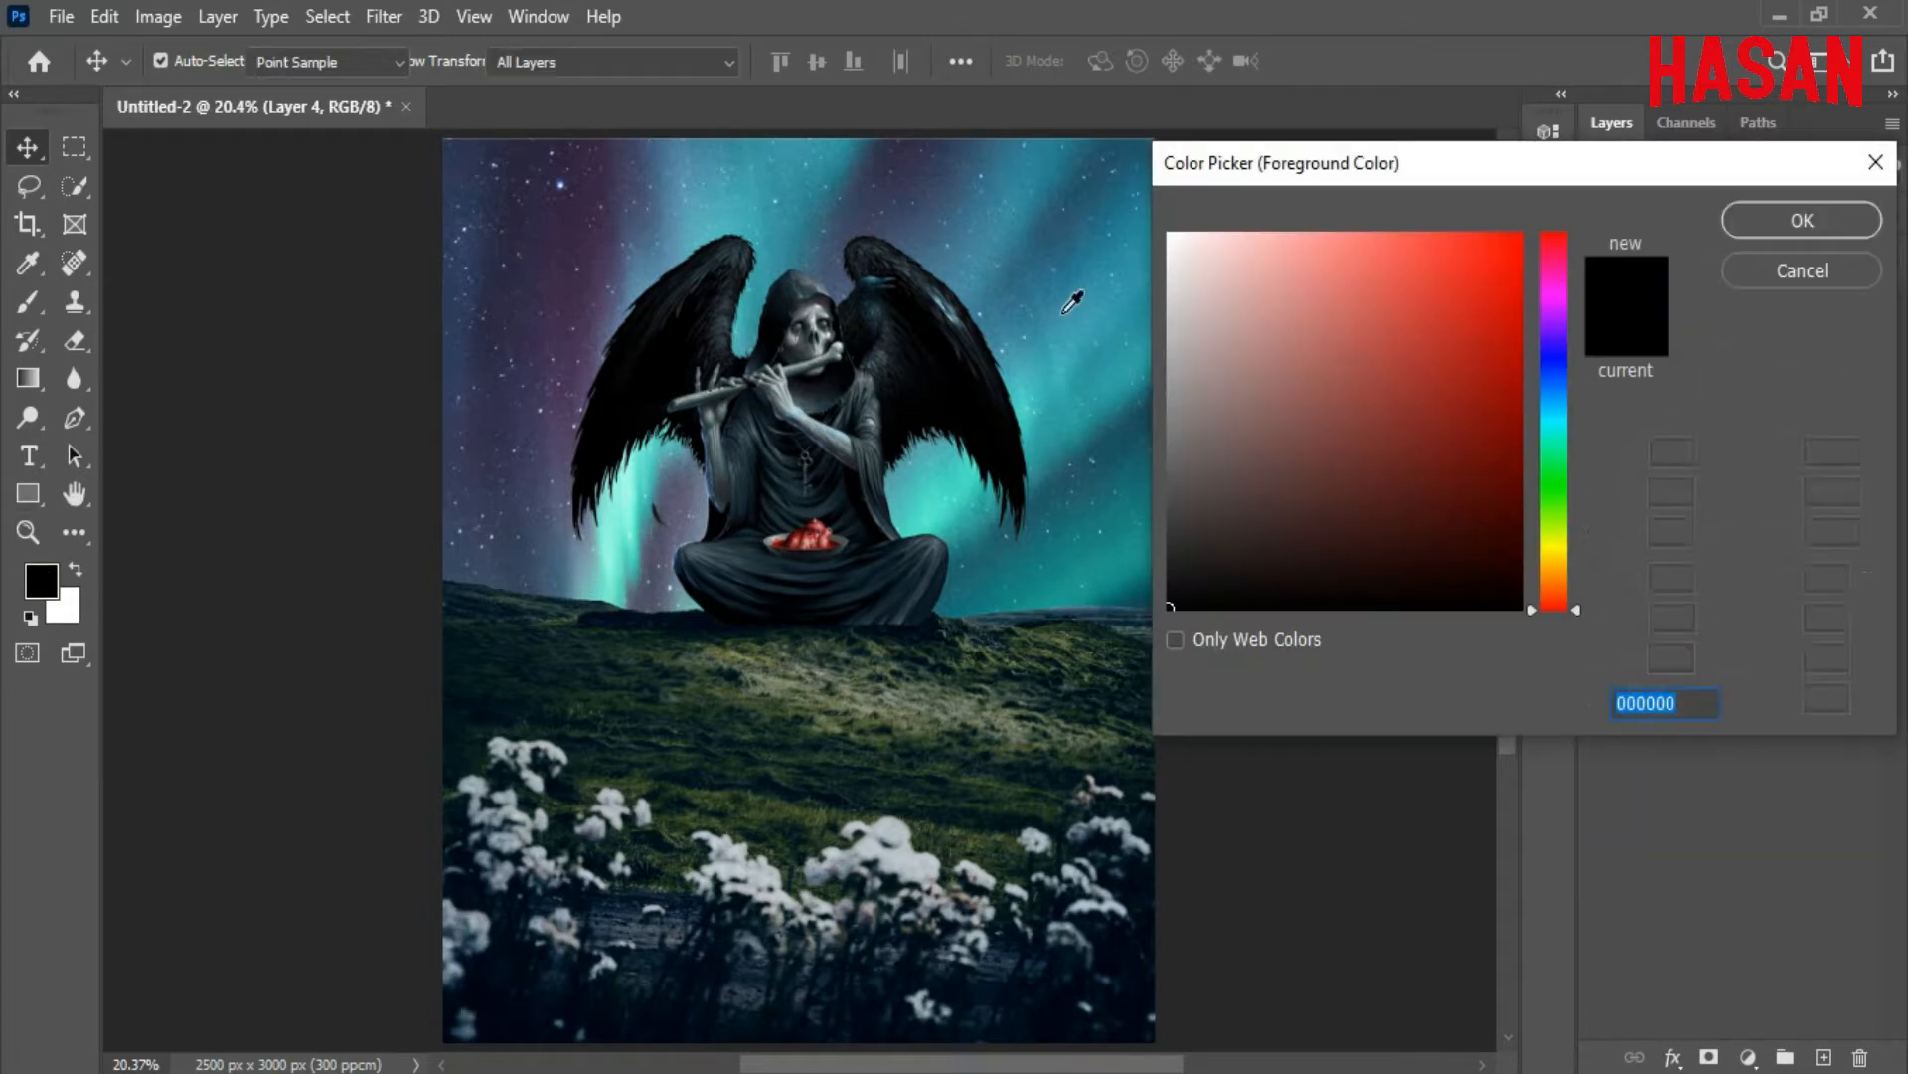
pyautogui.click(1558, 426)
pyautogui.moveTo(1559, 424); pyautogui.dragTo(1560, 423)
pyautogui.moveTo(1465, 330); pyautogui.dragTo(1517, 242)
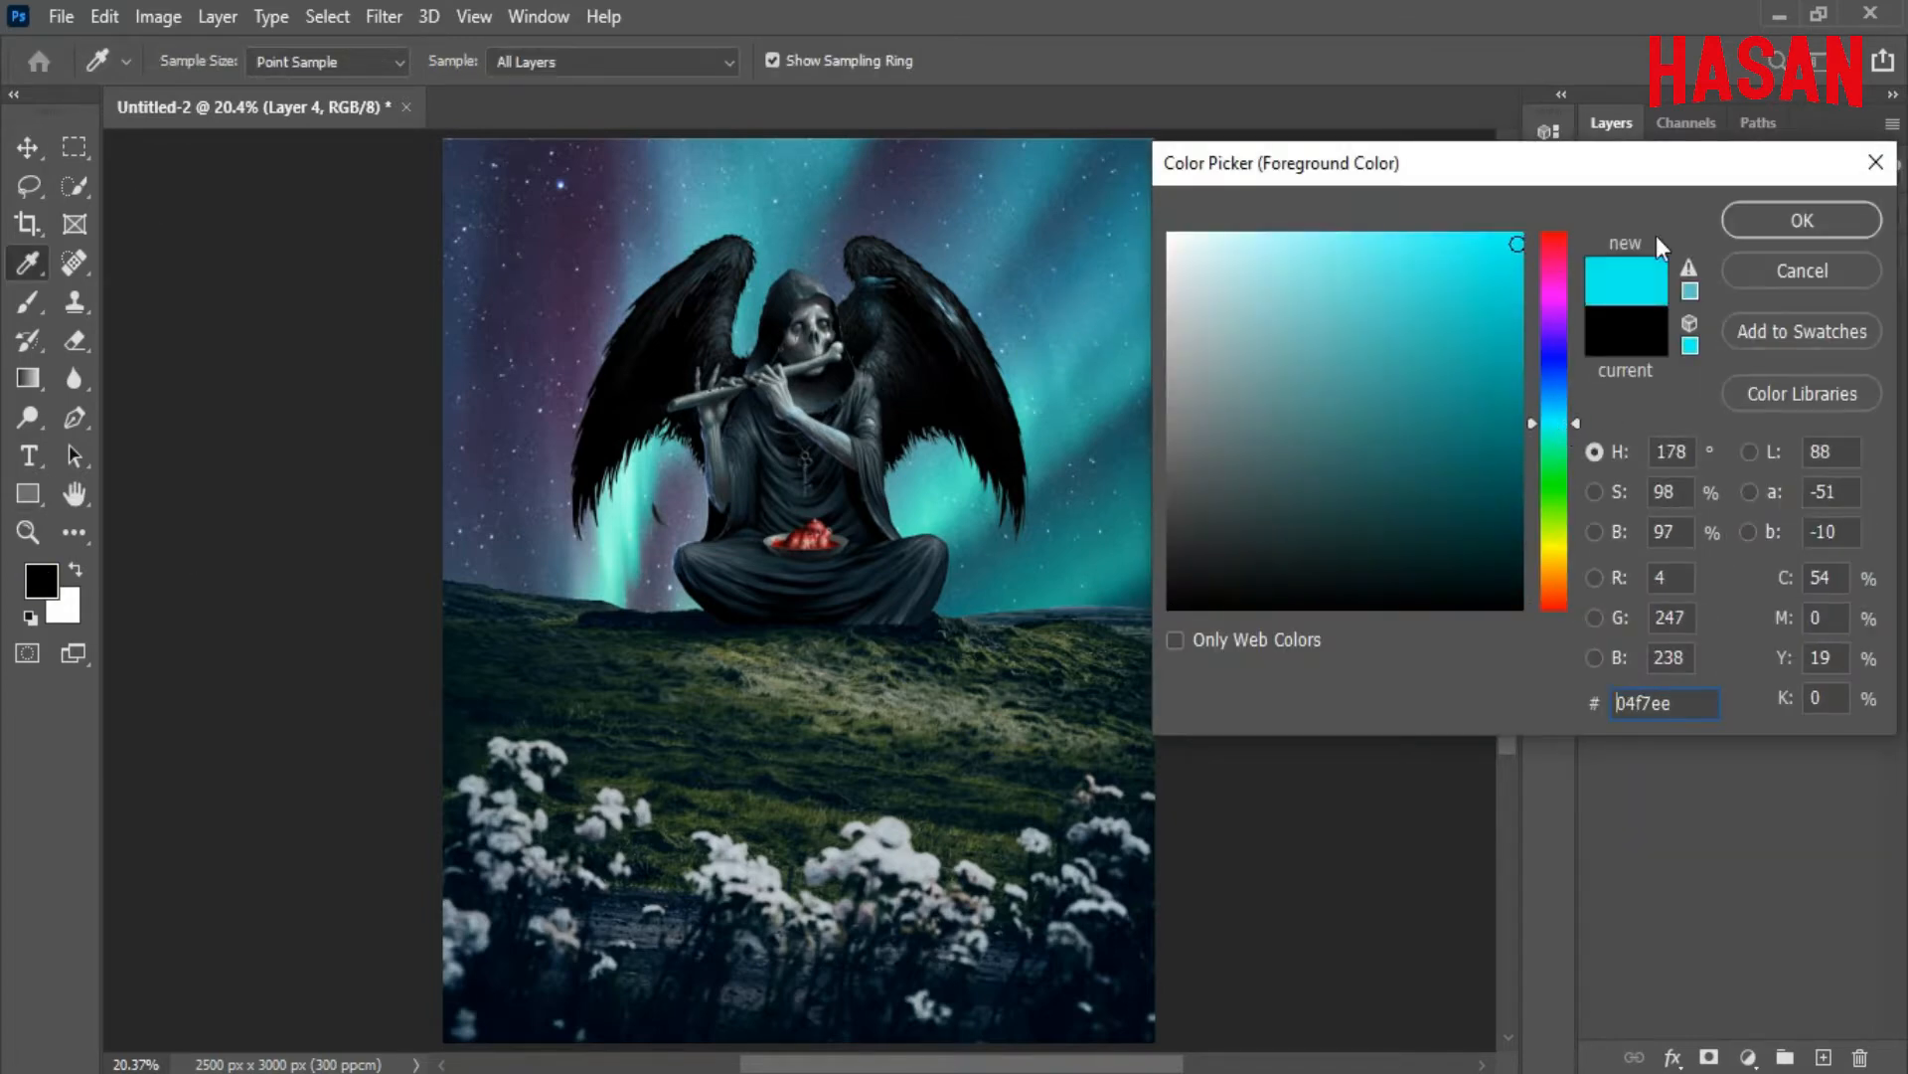
pyautogui.click(1751, 220)
# Paint a soft cyan glow along the horizon behind the figure, using a 479 px brush at 10% flow
pyautogui.click(28, 302)
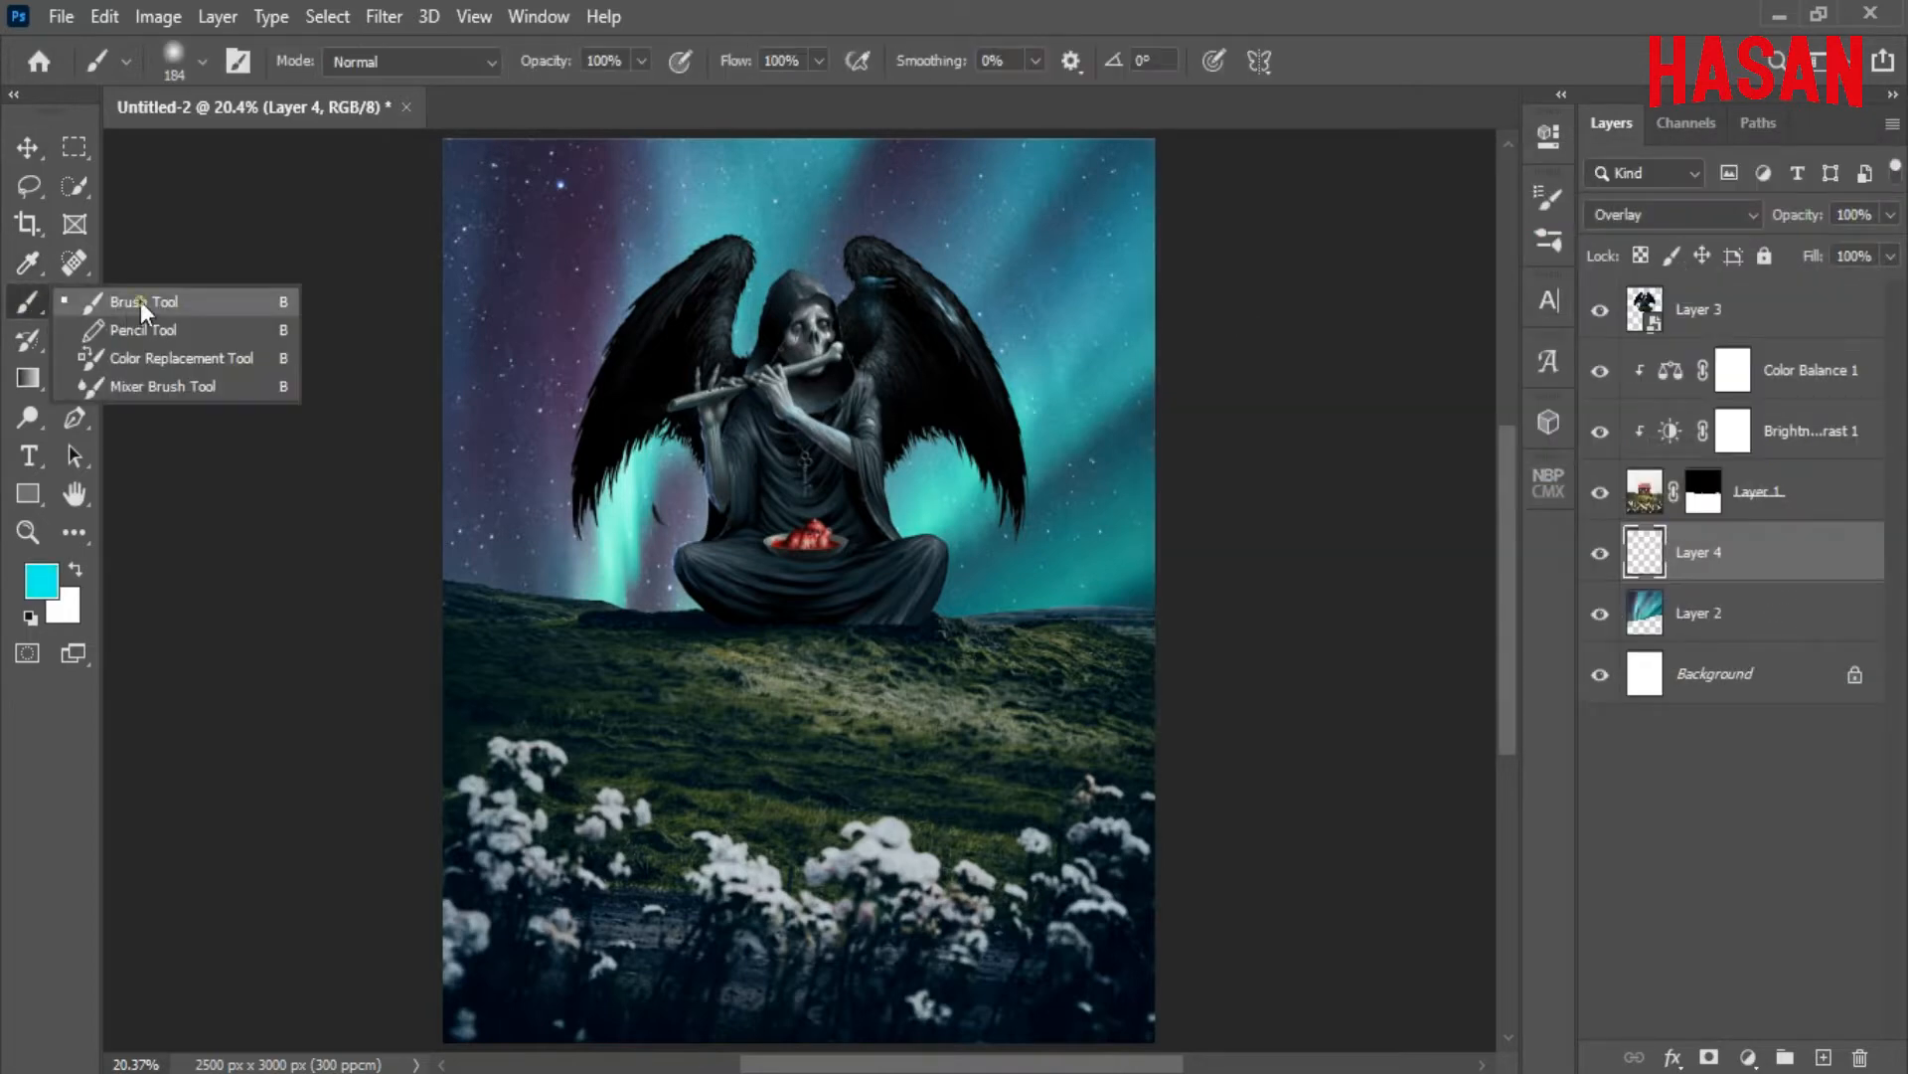
pyautogui.click(141, 300)
pyautogui.moveTo(739, 65); pyautogui.dragTo(714, 70)
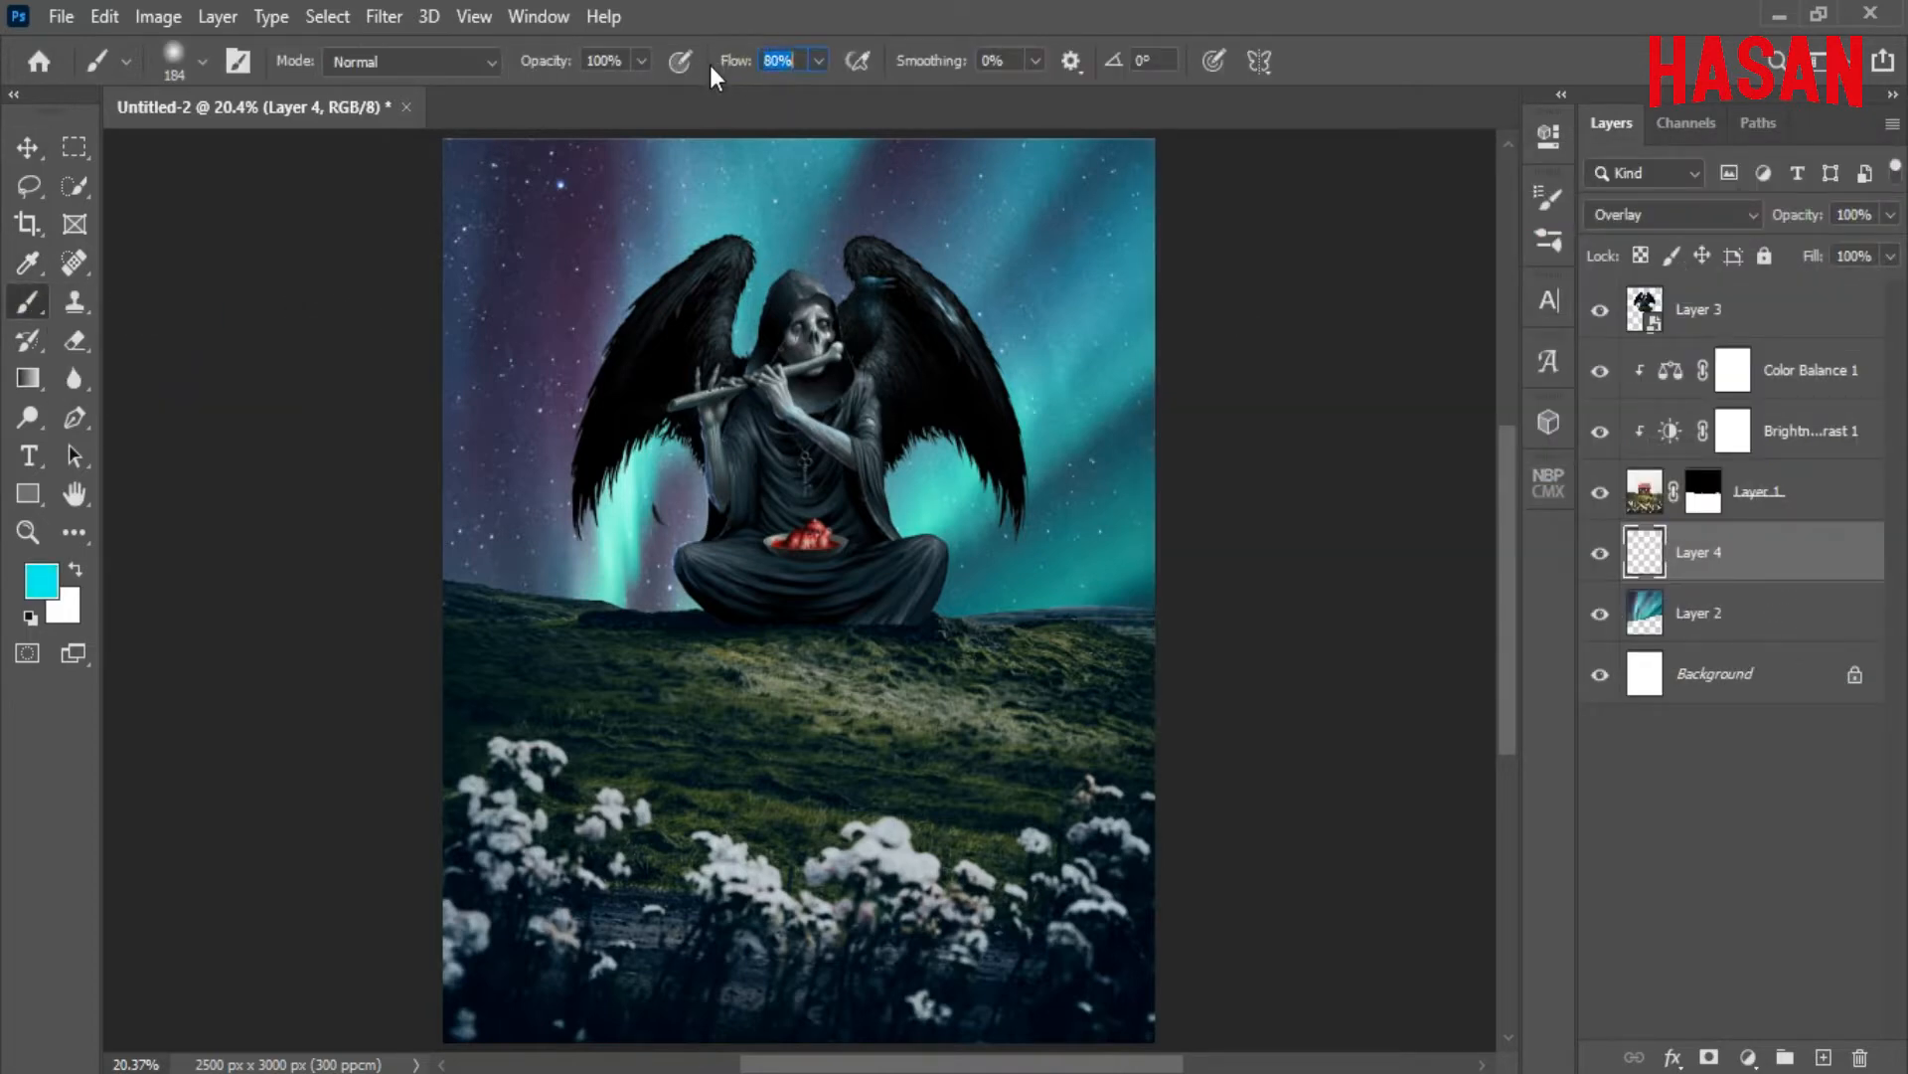
pyautogui.moveTo(788, 636)
pyautogui.mouseDown()
pyautogui.moveTo(827, 652)
pyautogui.moveTo(944, 616)
pyautogui.moveTo(676, 594)
pyautogui.moveTo(401, 503)
pyautogui.mouseUp()
pyautogui.moveTo(736, 61); pyautogui.dragTo(656, 72)
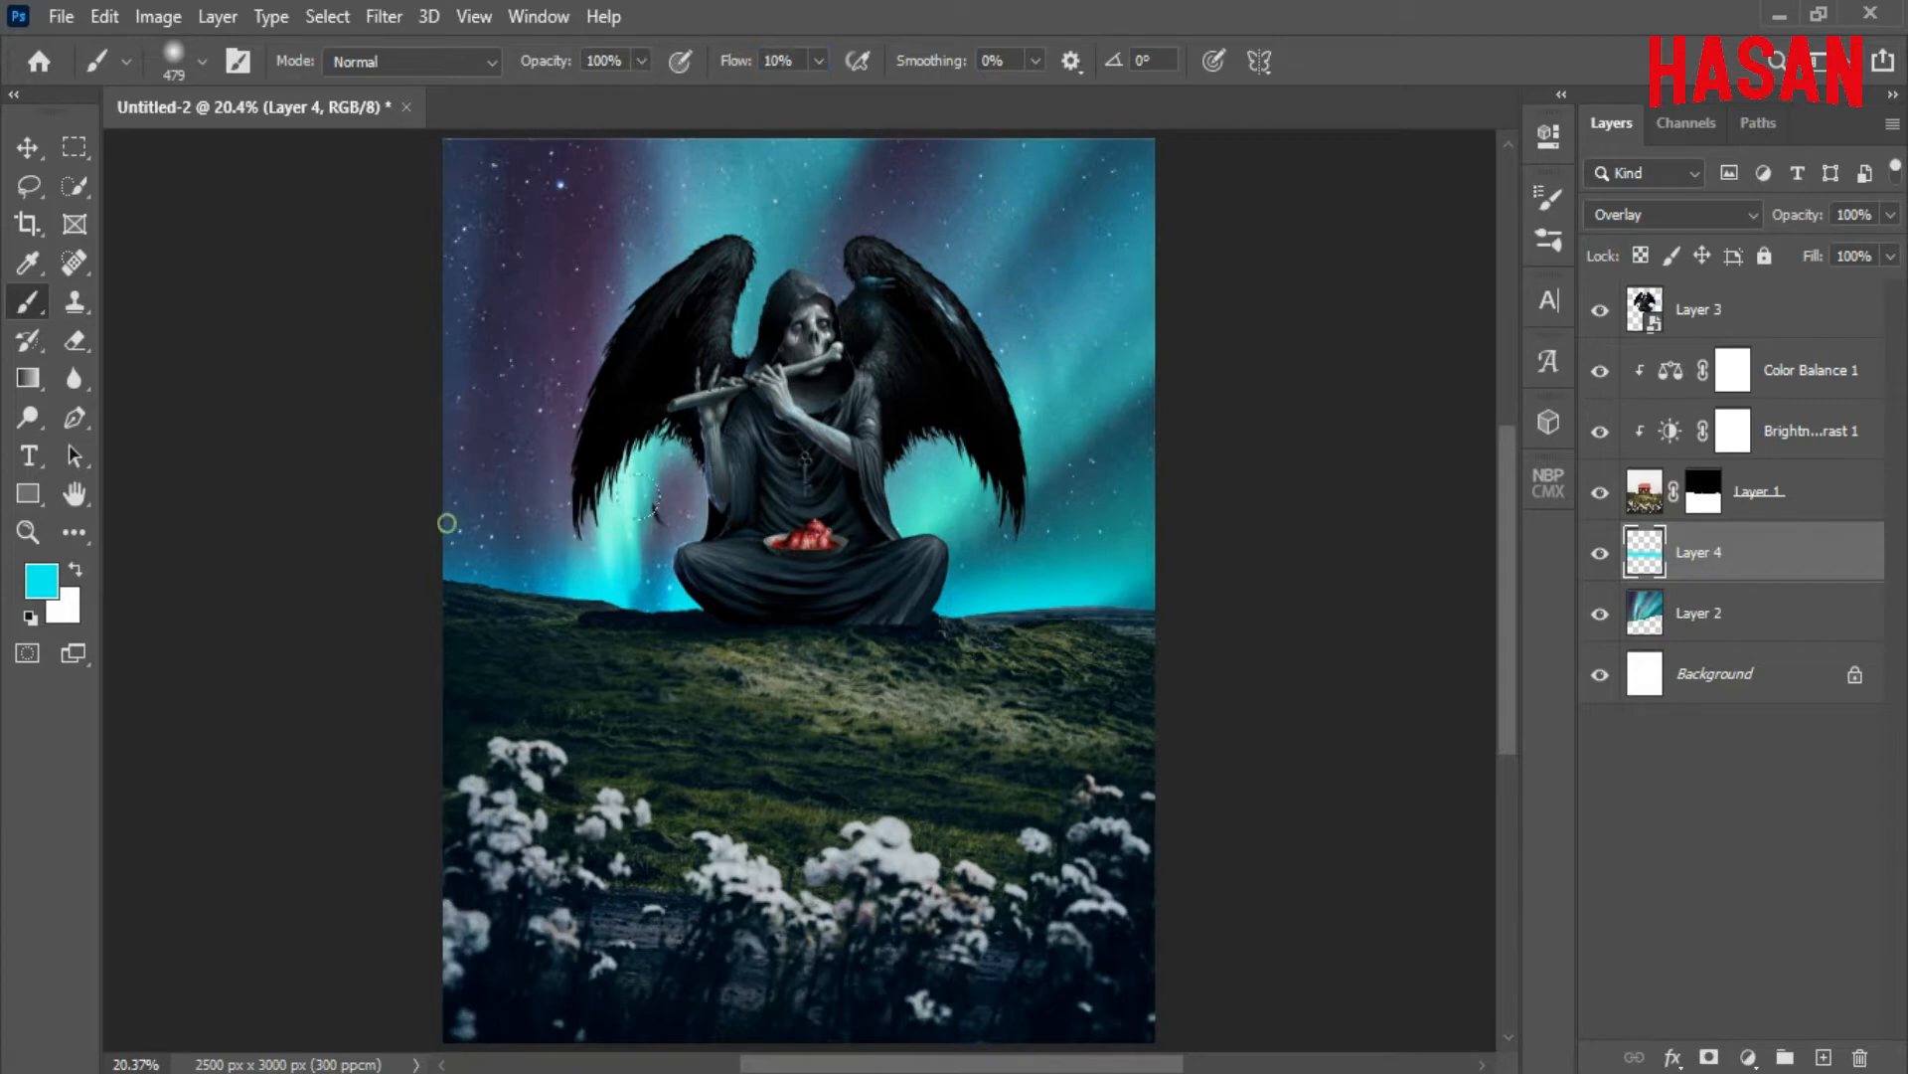
pyautogui.moveTo(639, 497); pyautogui.dragTo(1226, 526)
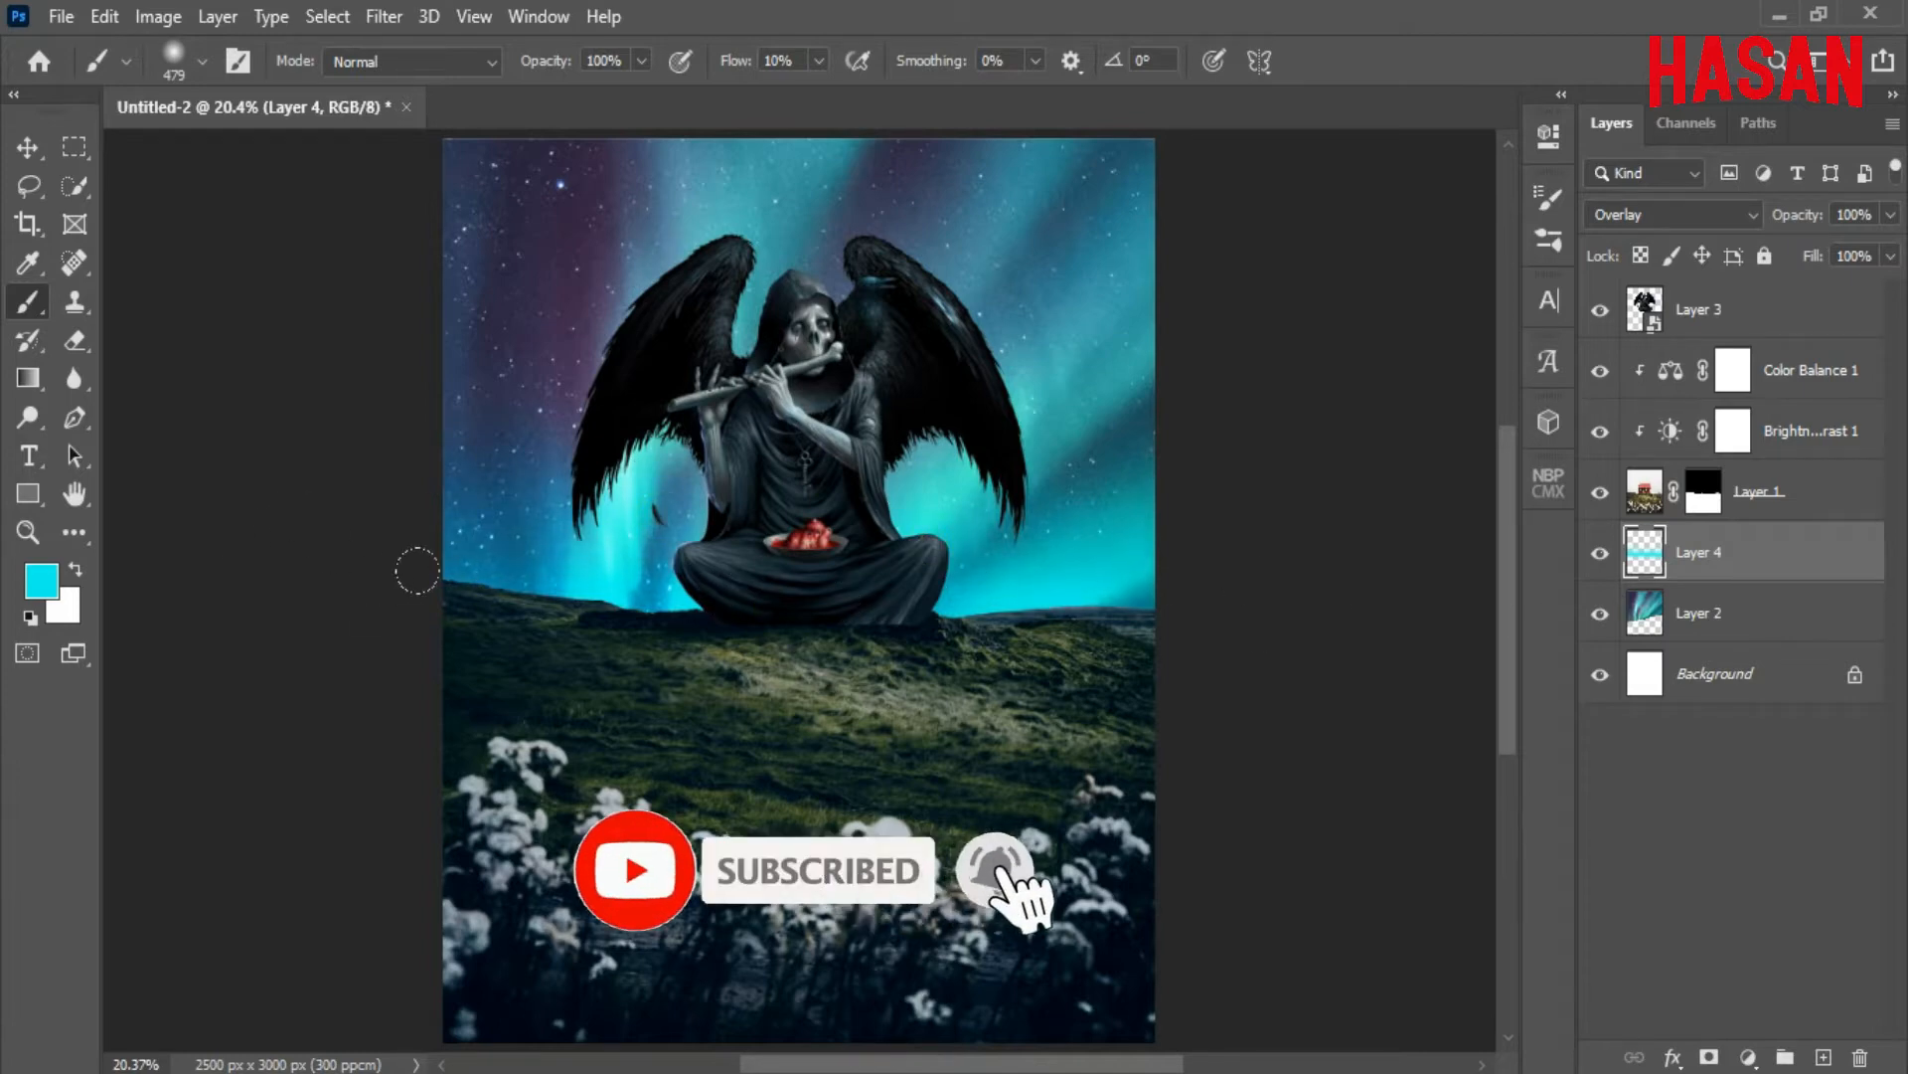
pyautogui.press('v')
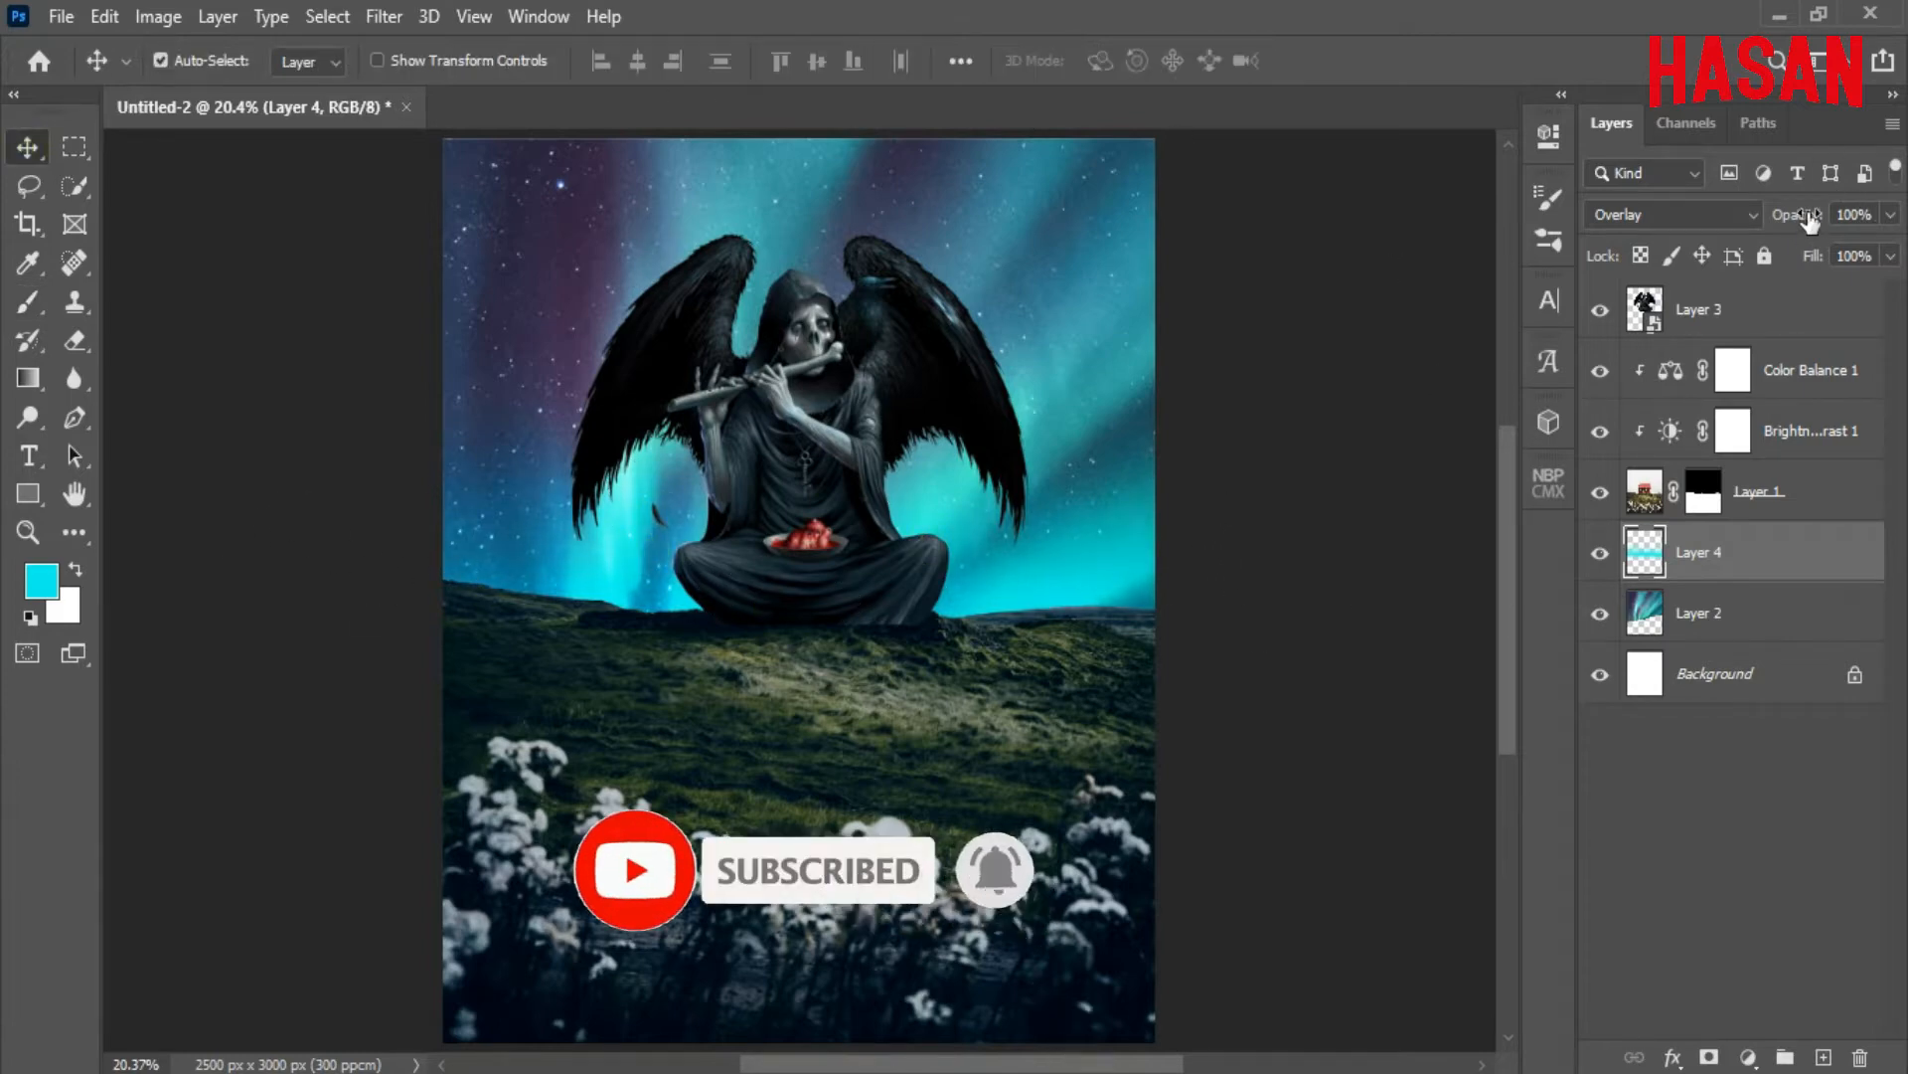
# Compare the image with and without the cyan glow layer and set that layer's opacity to 70%
pyautogui.moveTo(1804, 224); pyautogui.dragTo(1730, 229)
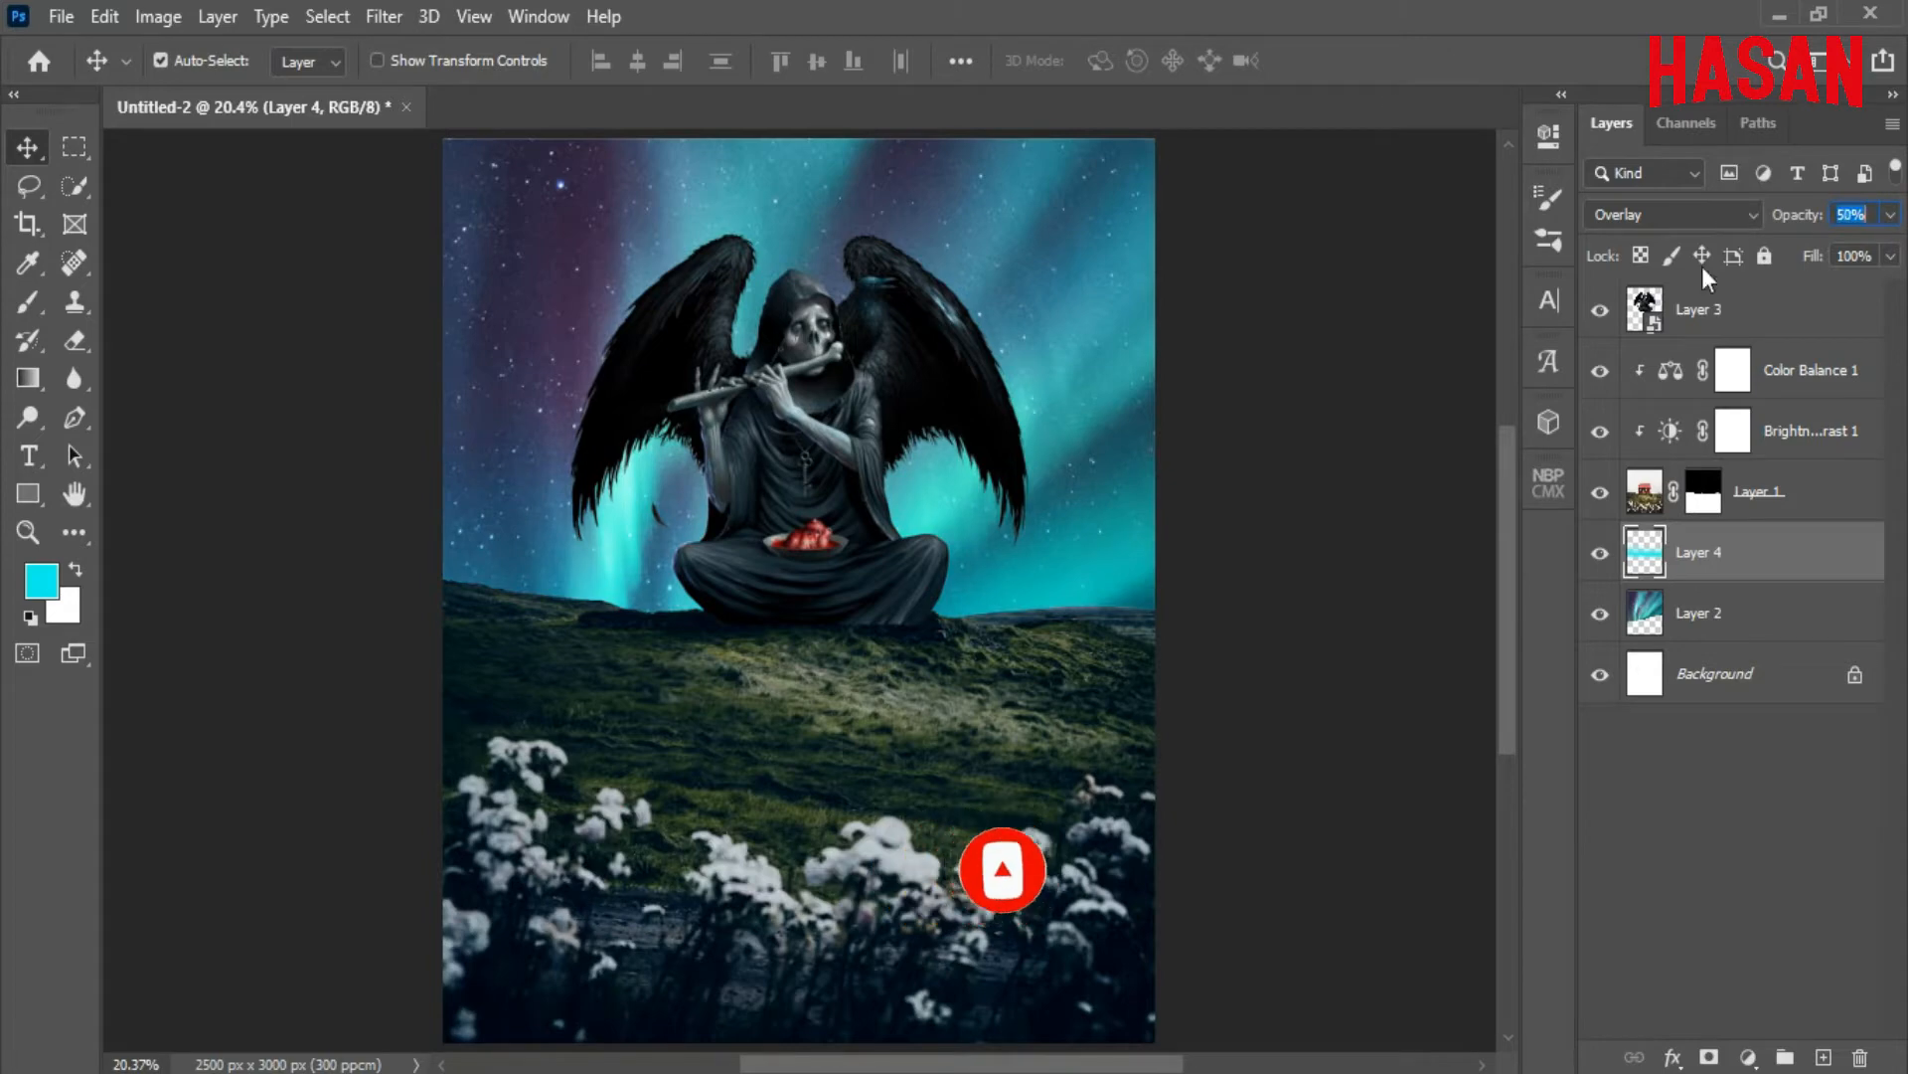
pyautogui.click(1599, 553)
pyautogui.click(1600, 556)
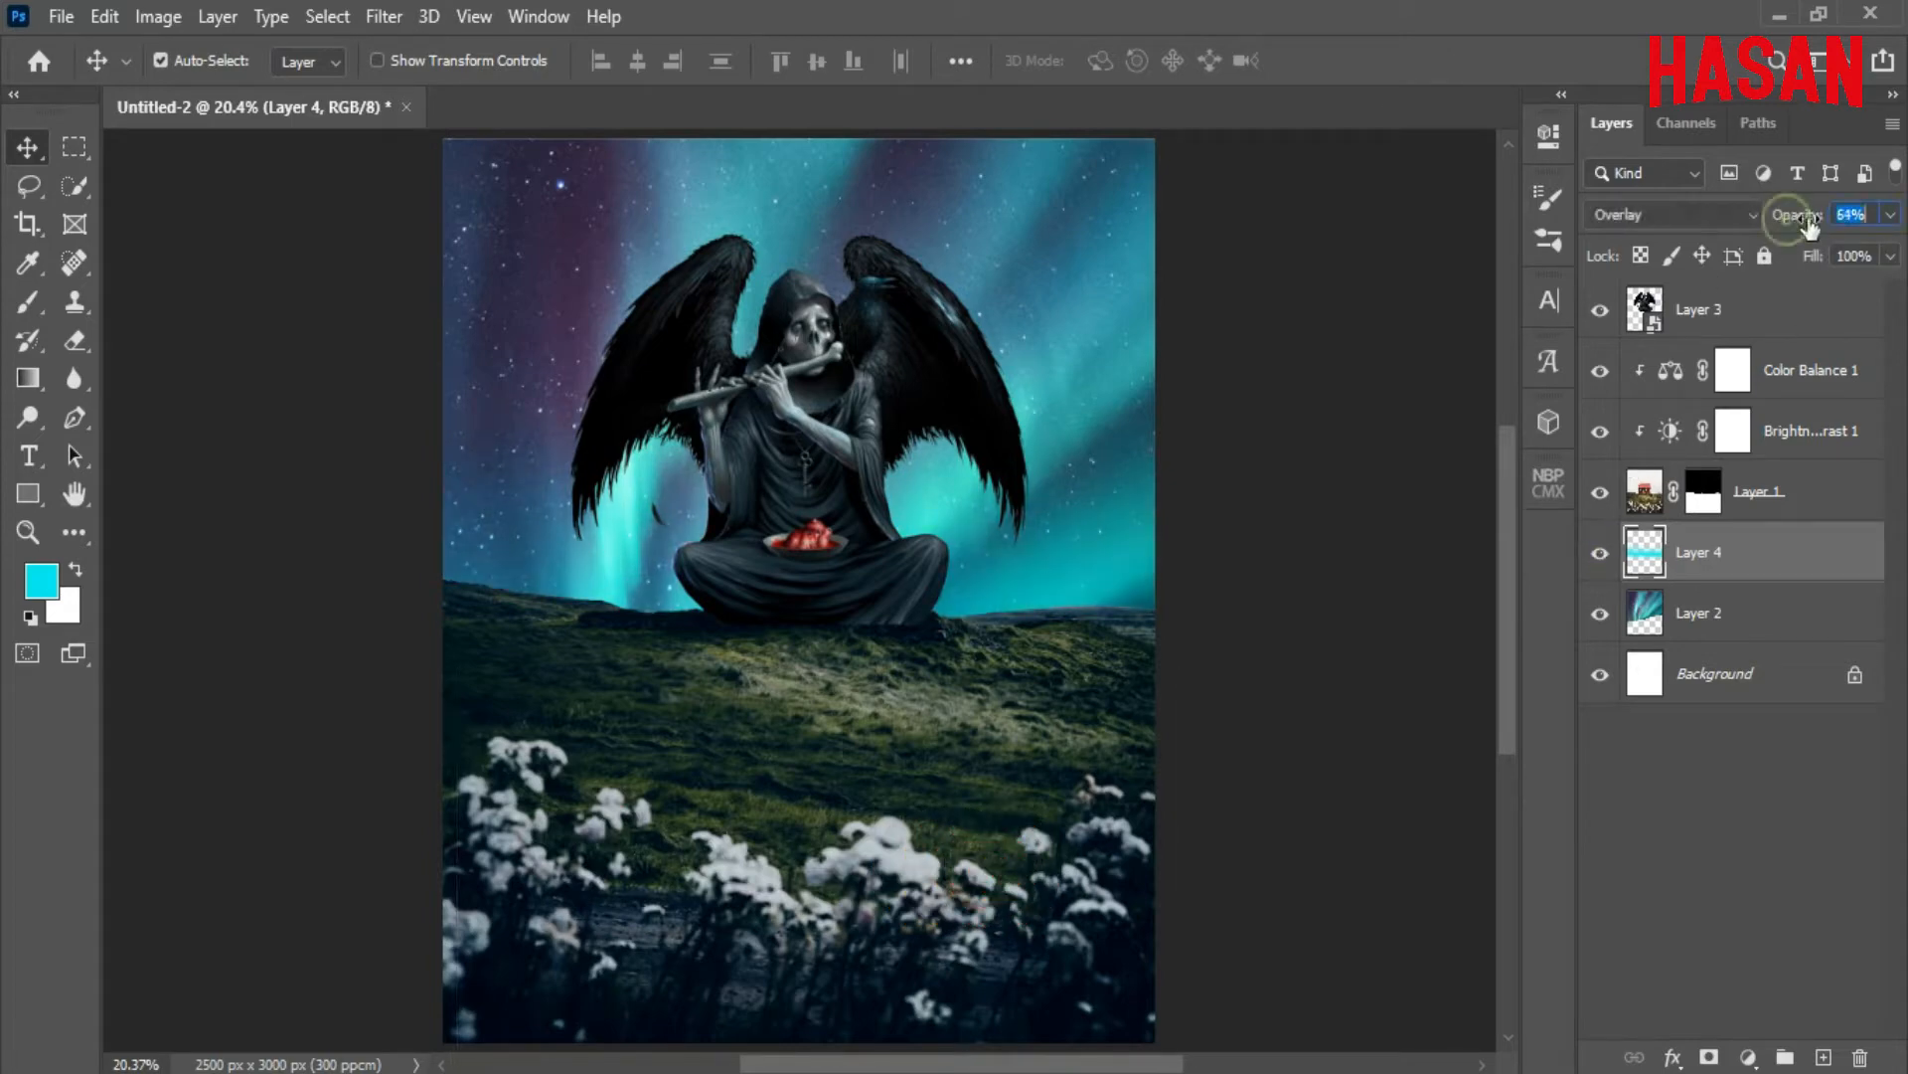
pyautogui.moveTo(1790, 215); pyautogui.dragTo(1814, 224)
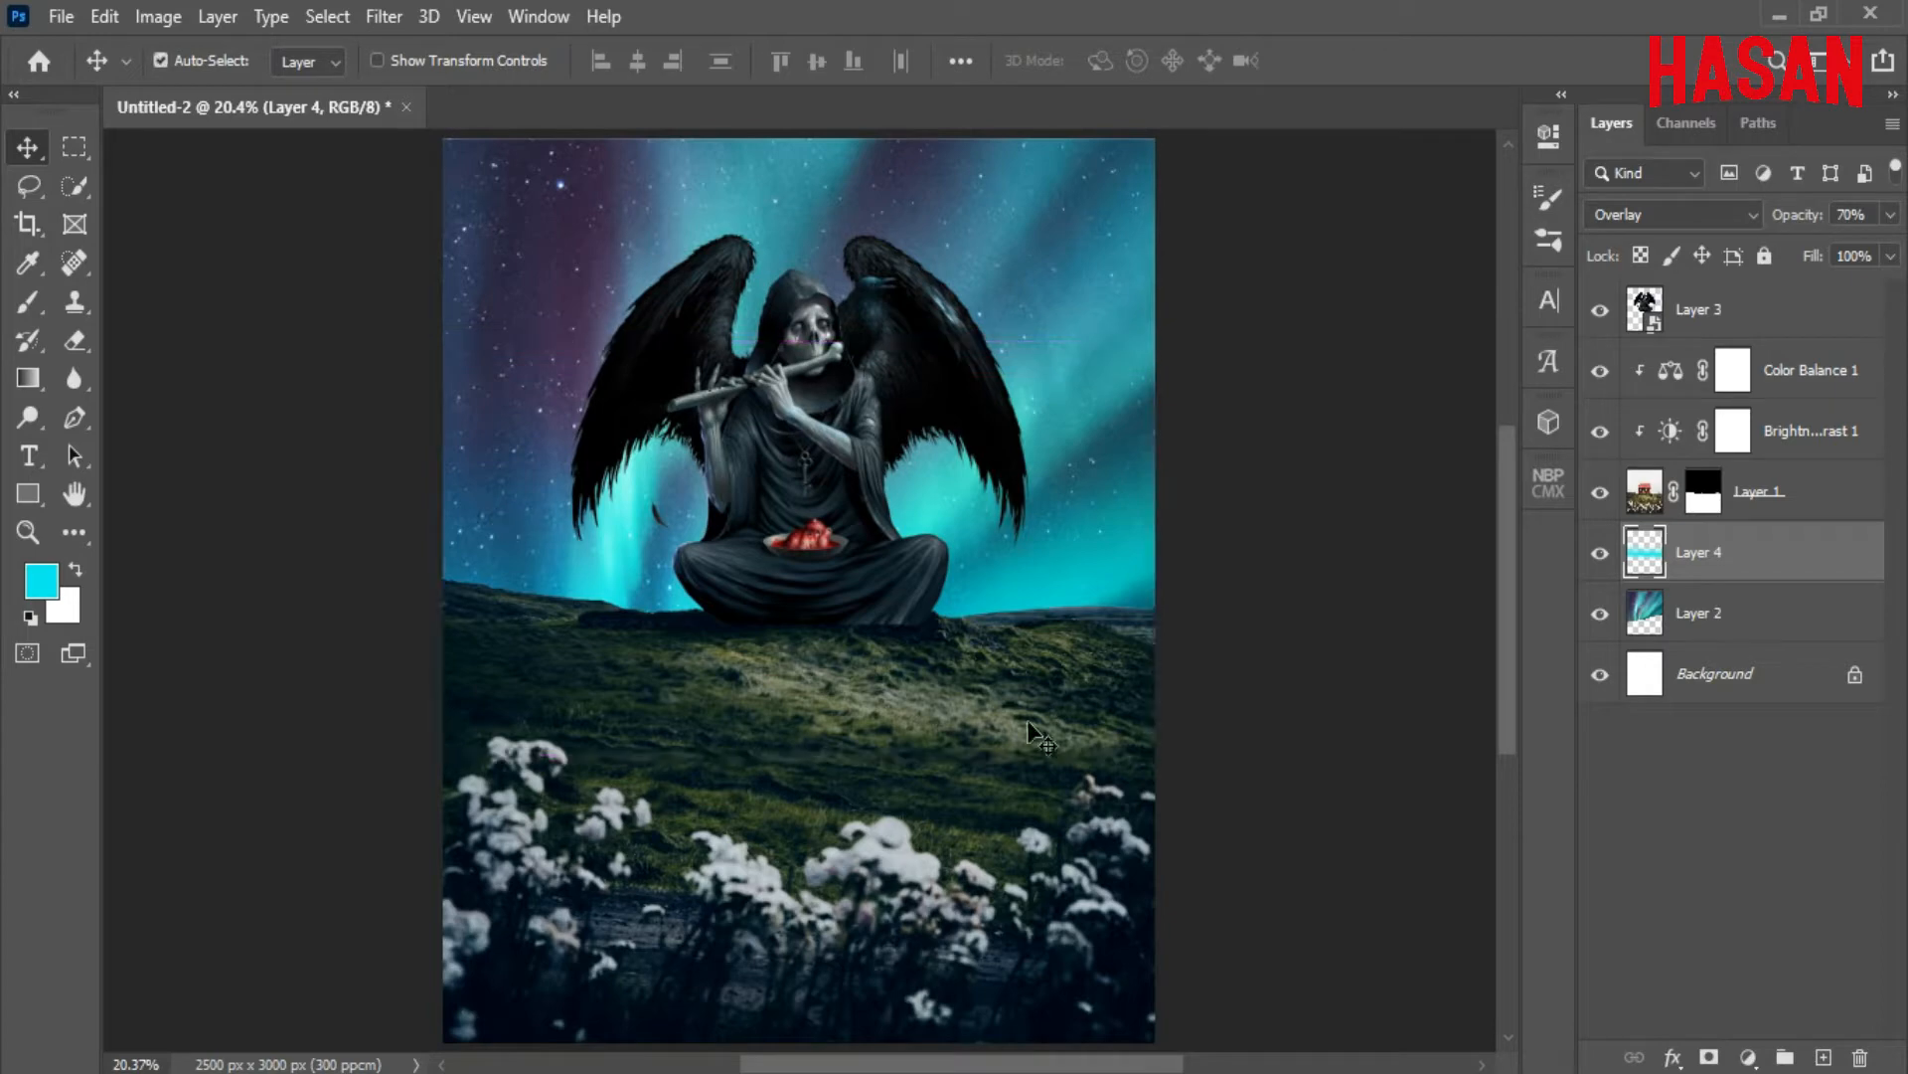
# Add a Hue/Saturation adjustment clipped to the winged figure's layer with Colorize enabled
pyautogui.click(1701, 323)
pyautogui.click(1747, 1058)
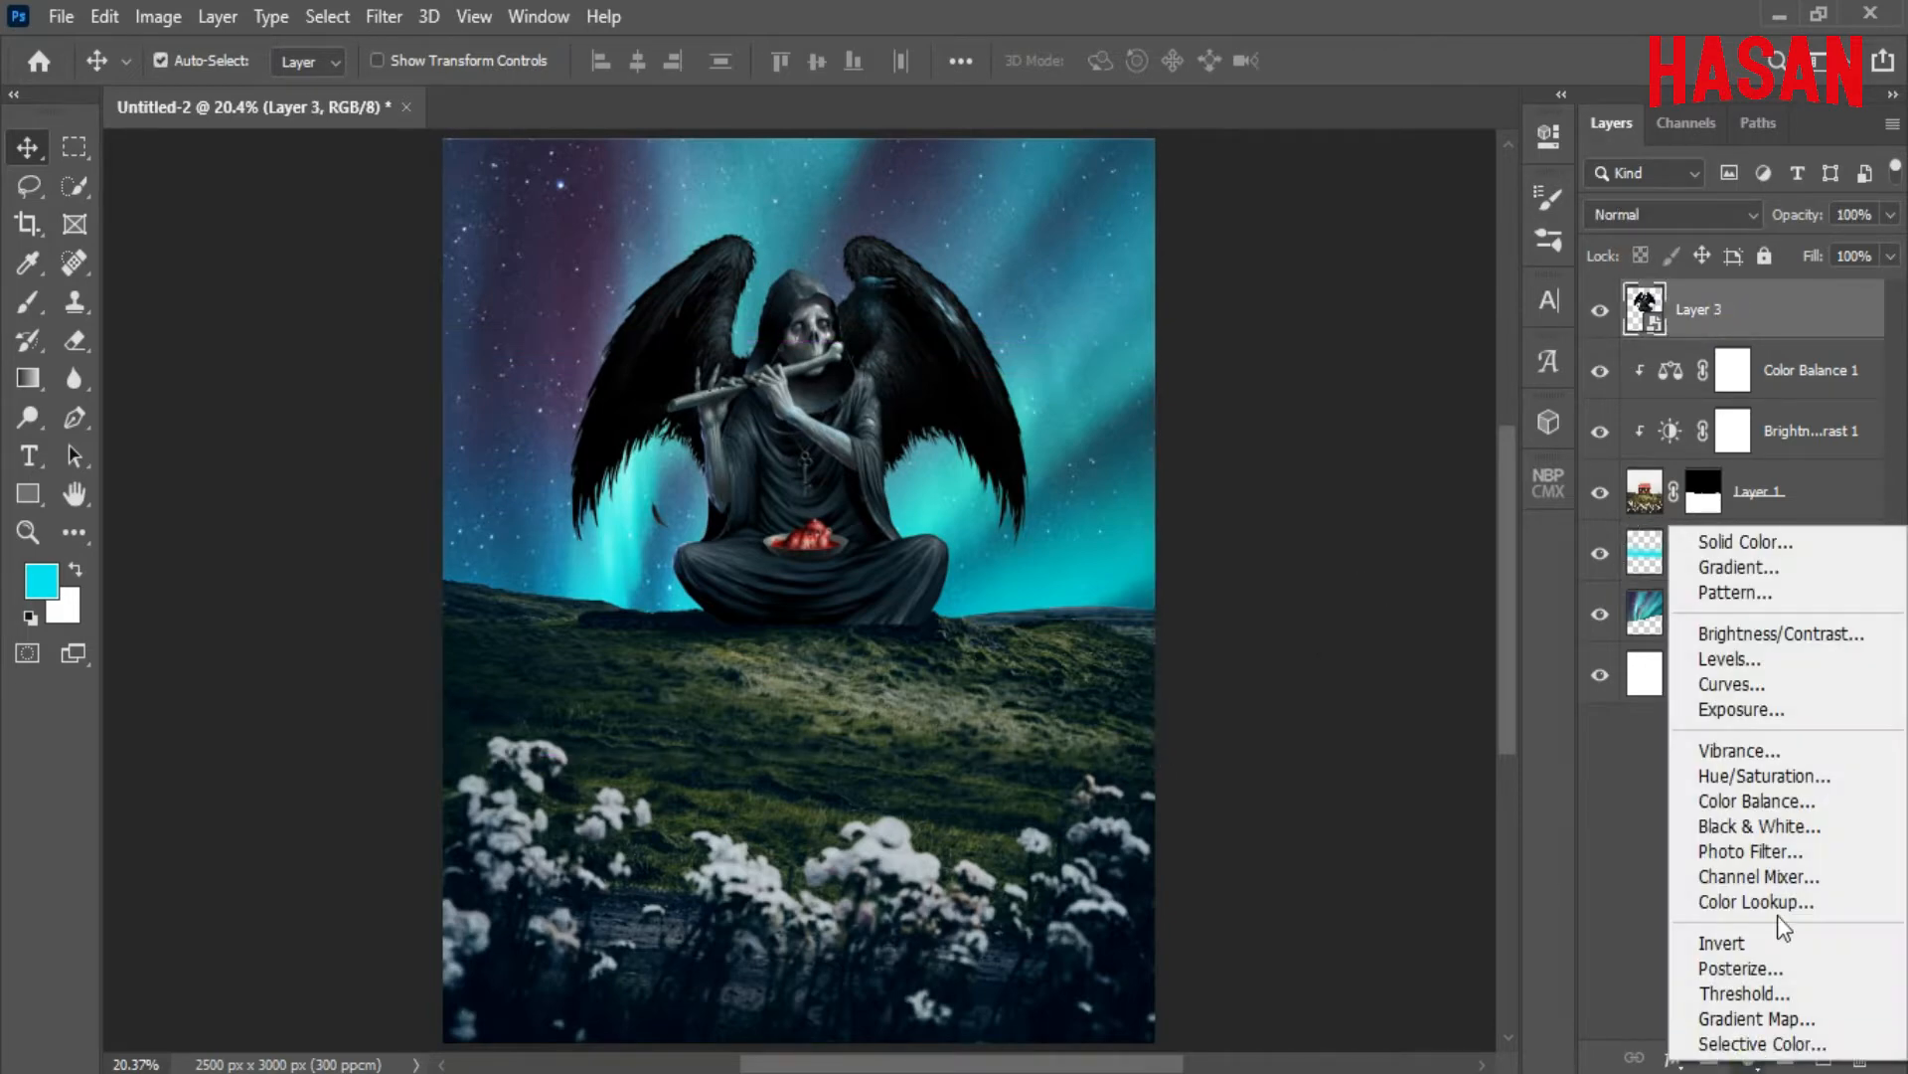
pyautogui.click(1778, 774)
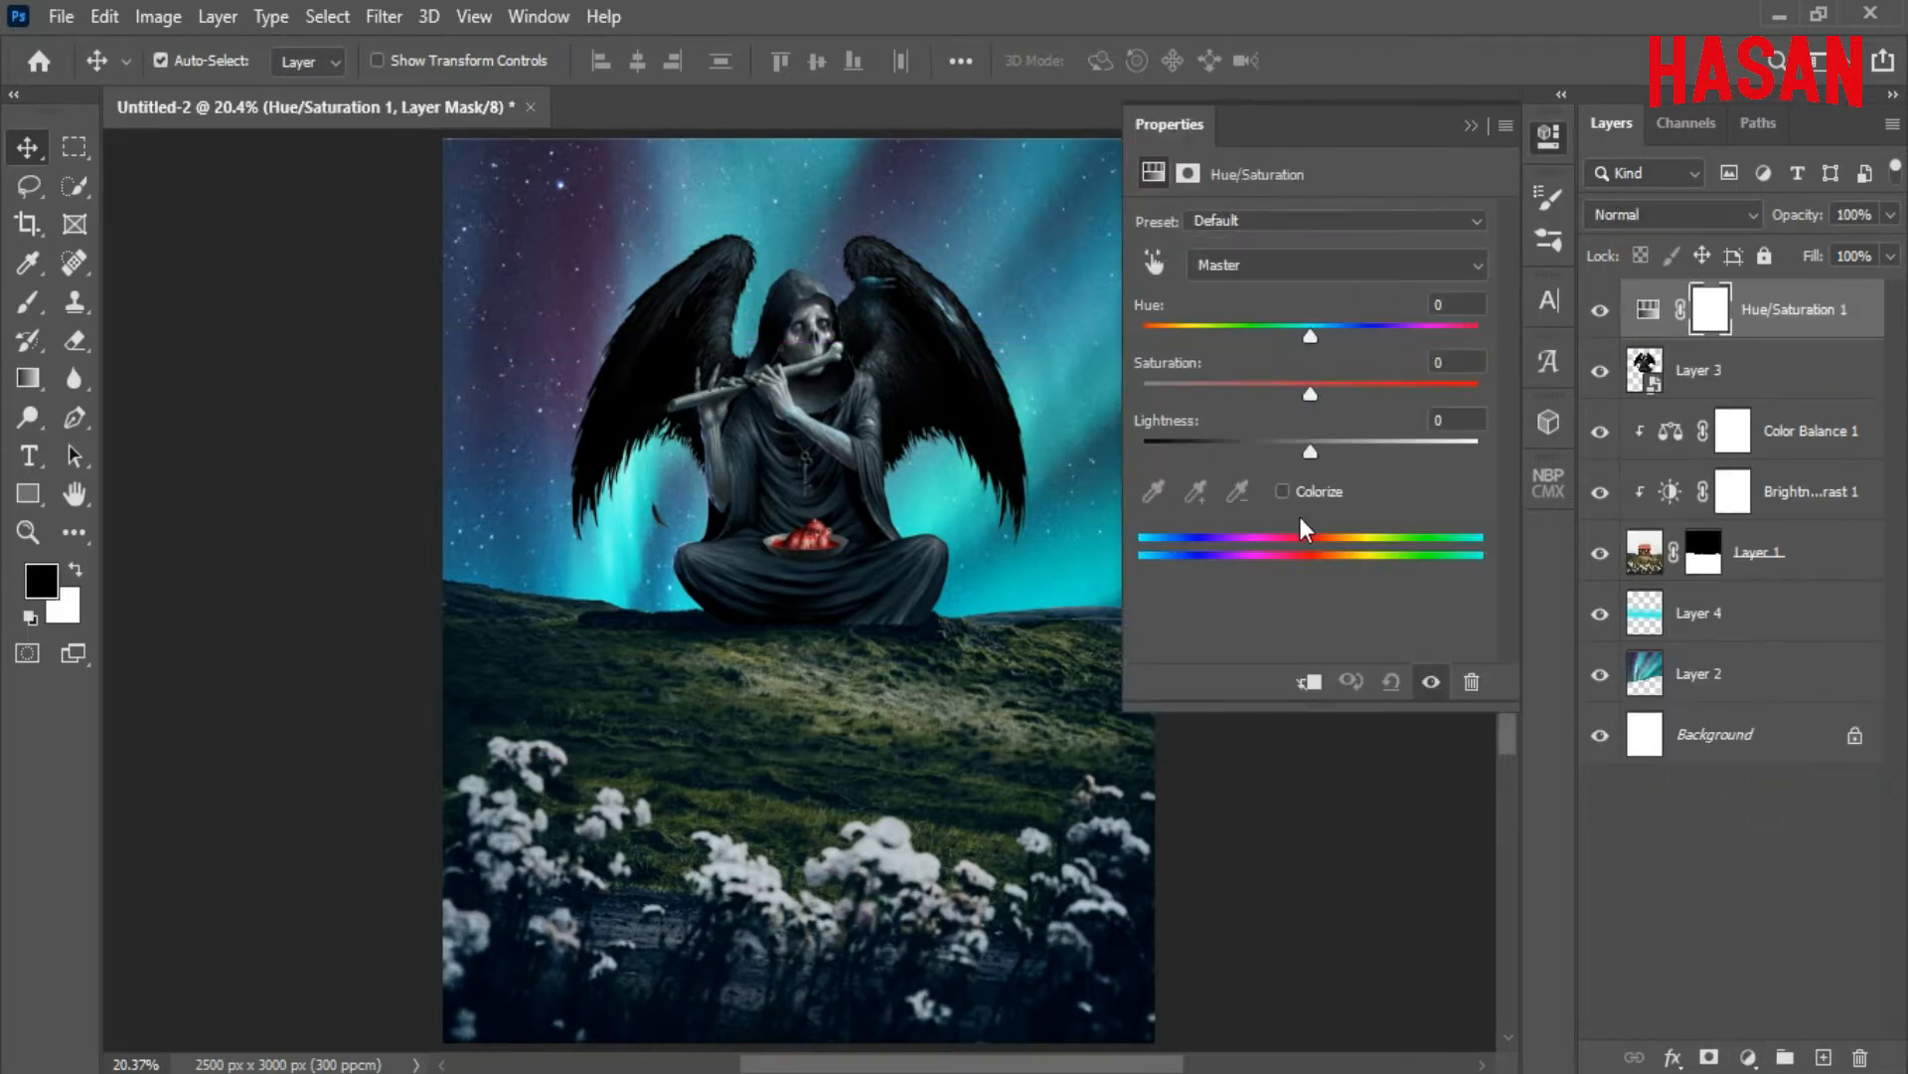
pyautogui.click(1282, 491)
pyautogui.click(1308, 681)
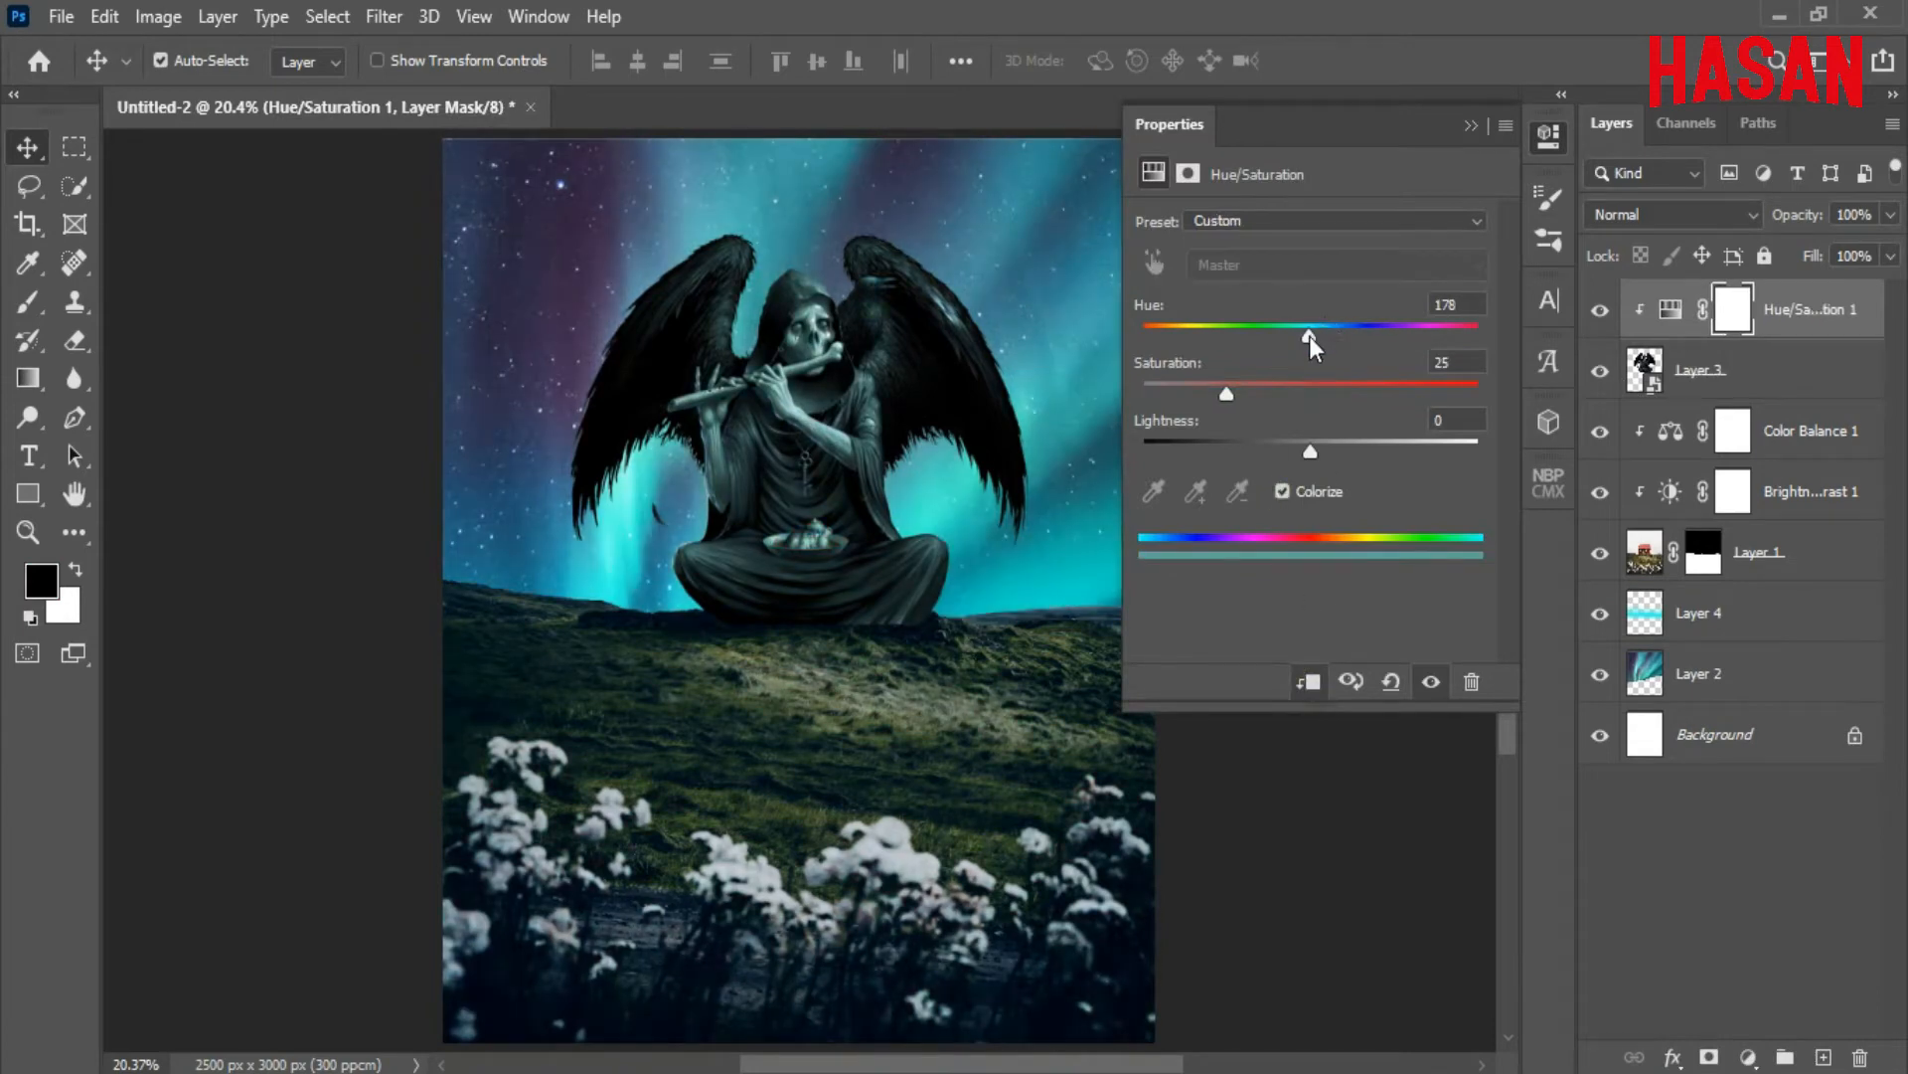
# Tint the figure teal with hue 180, saturation 50 and lightness -22, and compare it with the untinted version
pyautogui.moveTo(1309, 335); pyautogui.dragTo(1311, 343)
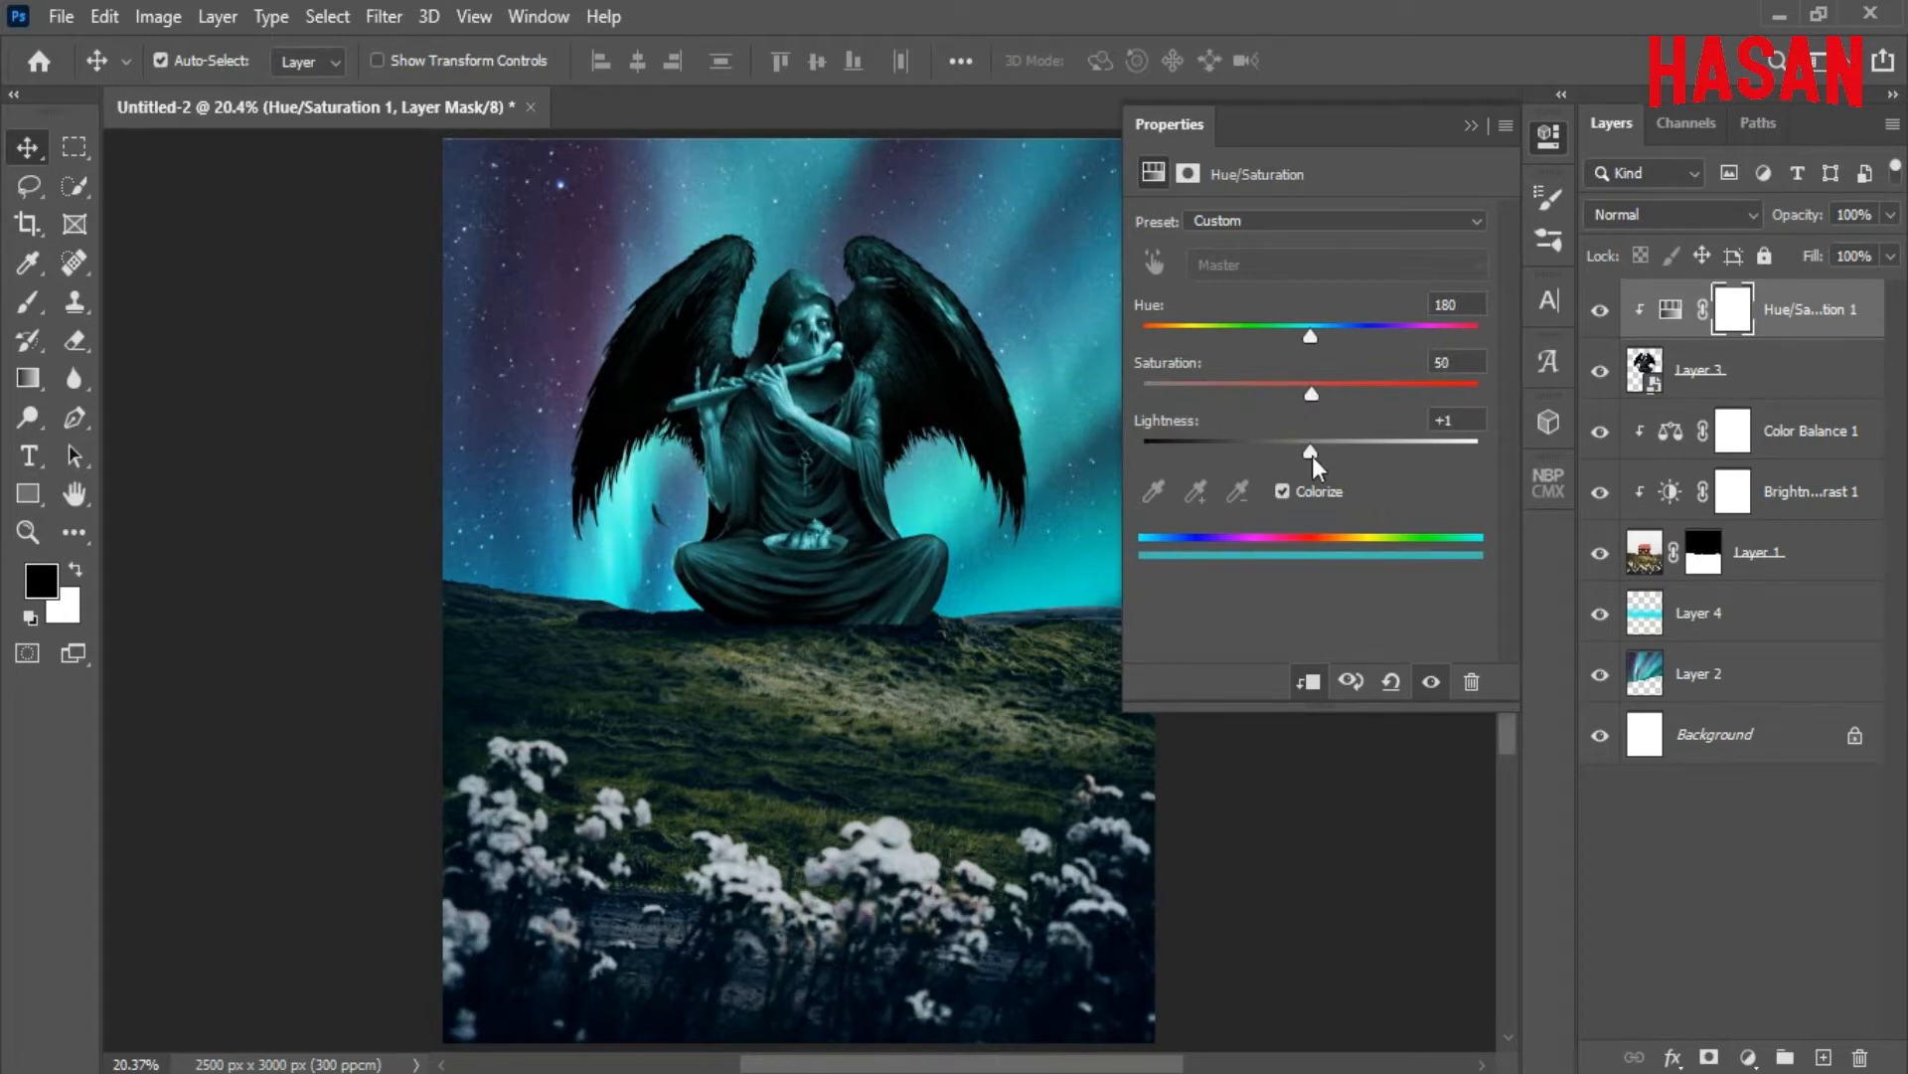
pyautogui.moveTo(1312, 457)
pyautogui.mouseDown()
pyautogui.moveTo(1265, 458)
pyautogui.moveTo(1337, 467)
pyautogui.moveTo(1279, 468)
pyautogui.mouseUp()
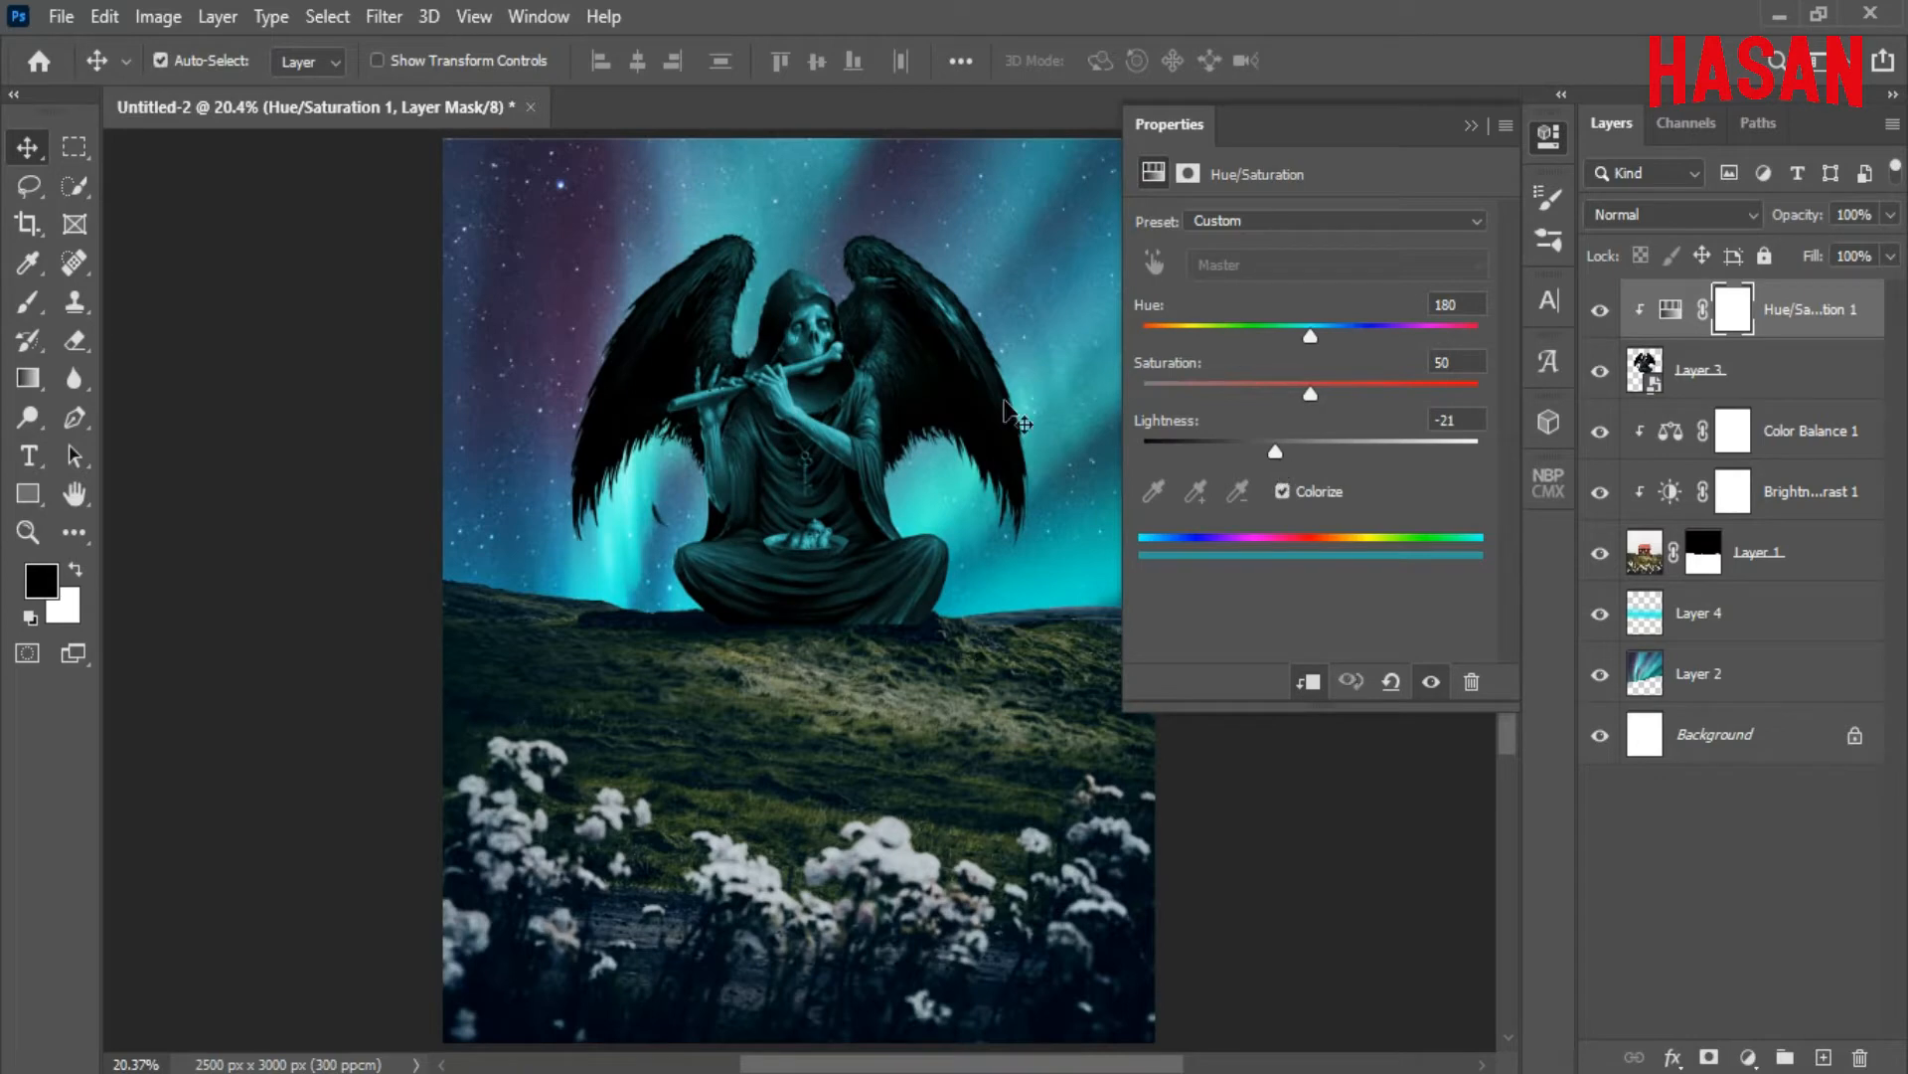
pyautogui.moveTo(1277, 457)
pyautogui.mouseDown()
pyautogui.moveTo(1200, 463)
pyautogui.moveTo(1290, 463)
pyautogui.mouseUp()
pyautogui.click(1471, 125)
pyautogui.click(1602, 311)
pyautogui.click(1602, 312)
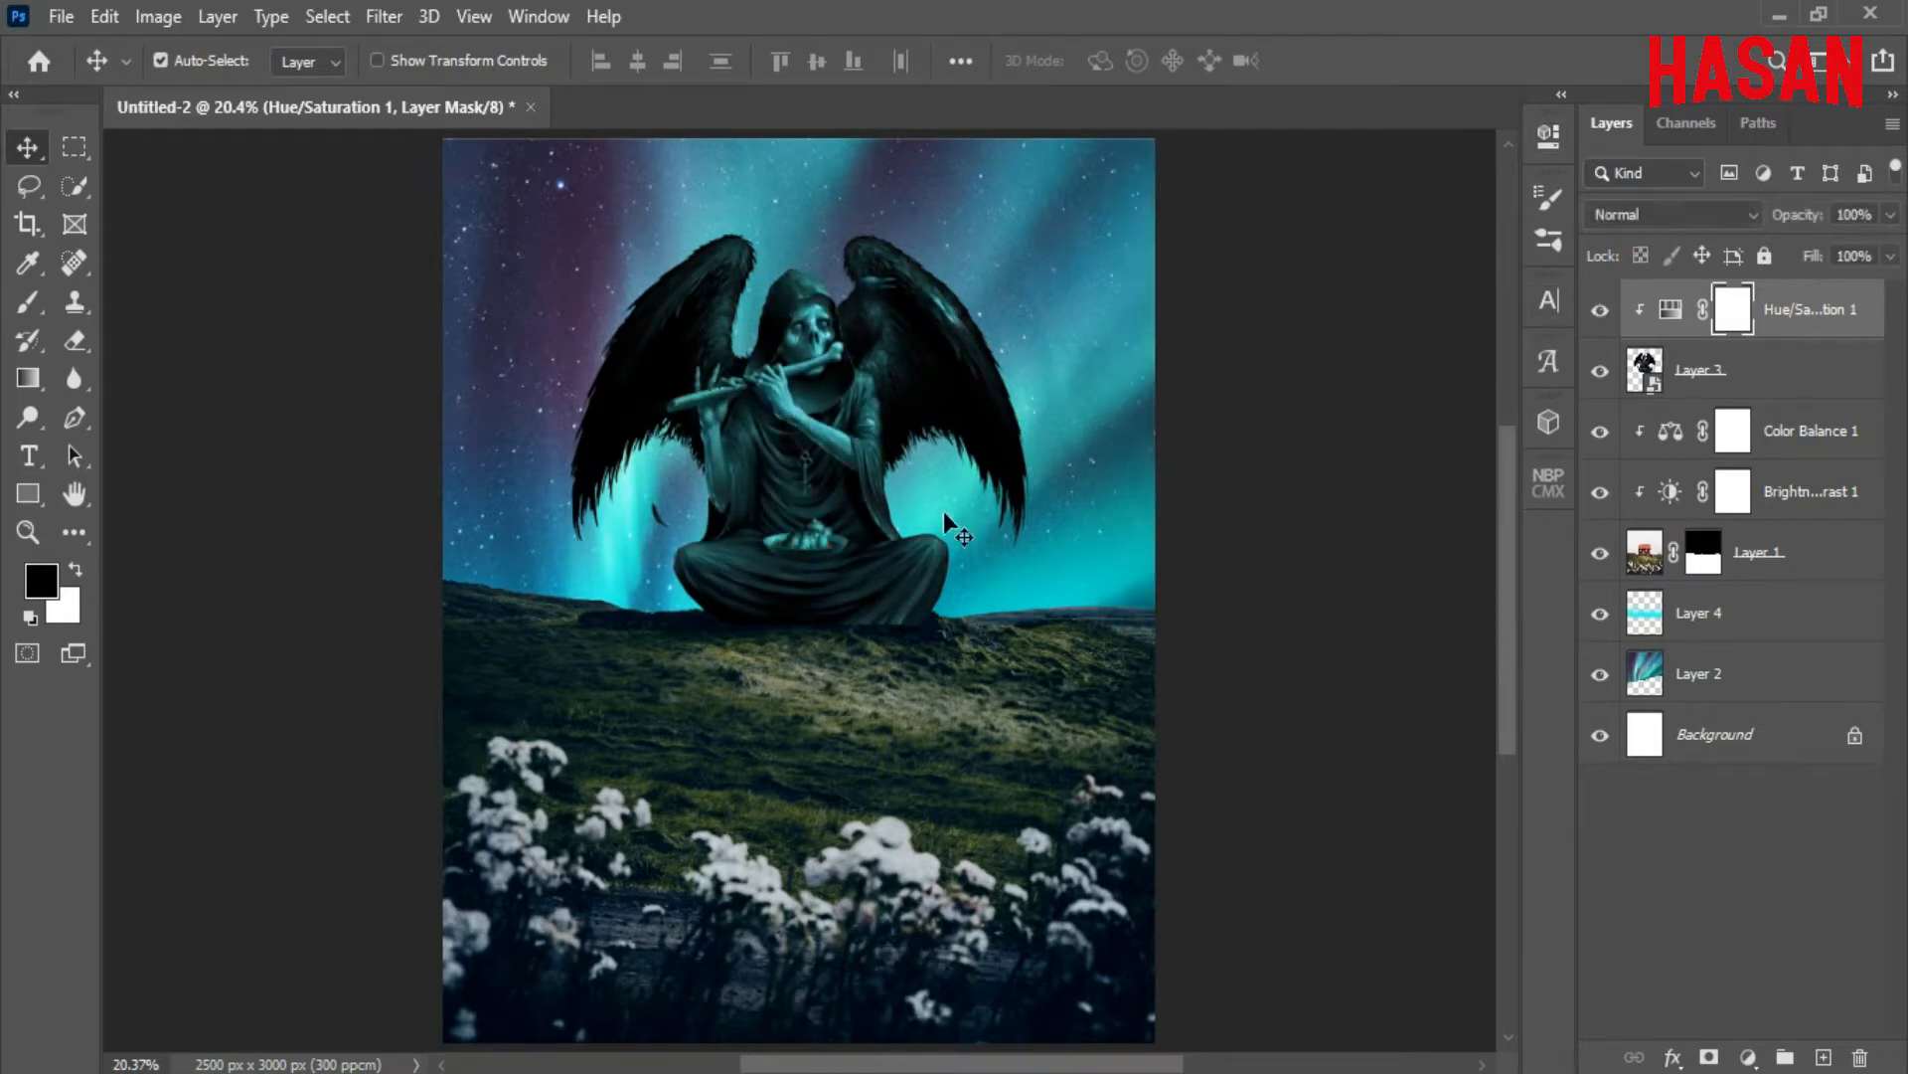
pyautogui.keyDown('ctrl'); pyautogui.click(890, 557); pyautogui.keyUp('ctrl')
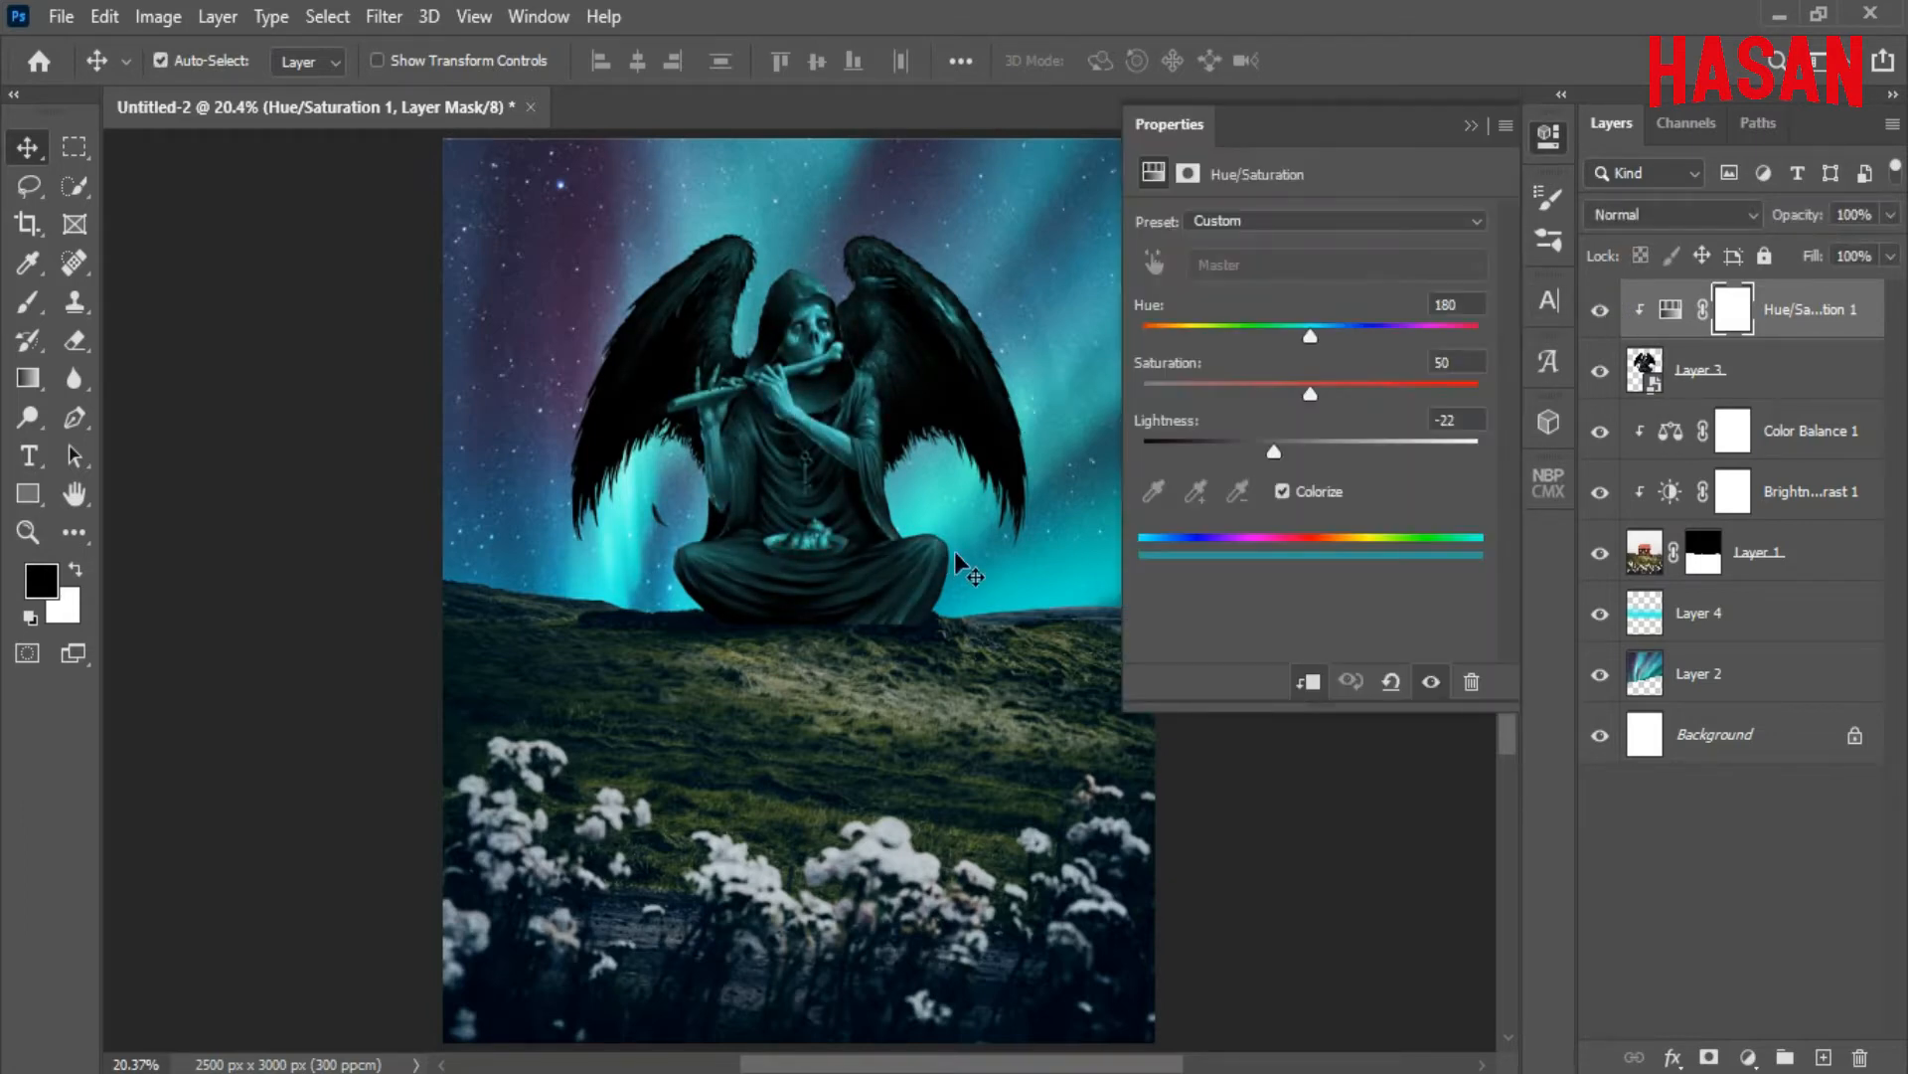
pyautogui.click(1471, 126)
# Paint black on the Hue/Saturation mask over the food in the bowl at 100% flow to restore its red color
pyautogui.click(1732, 316)
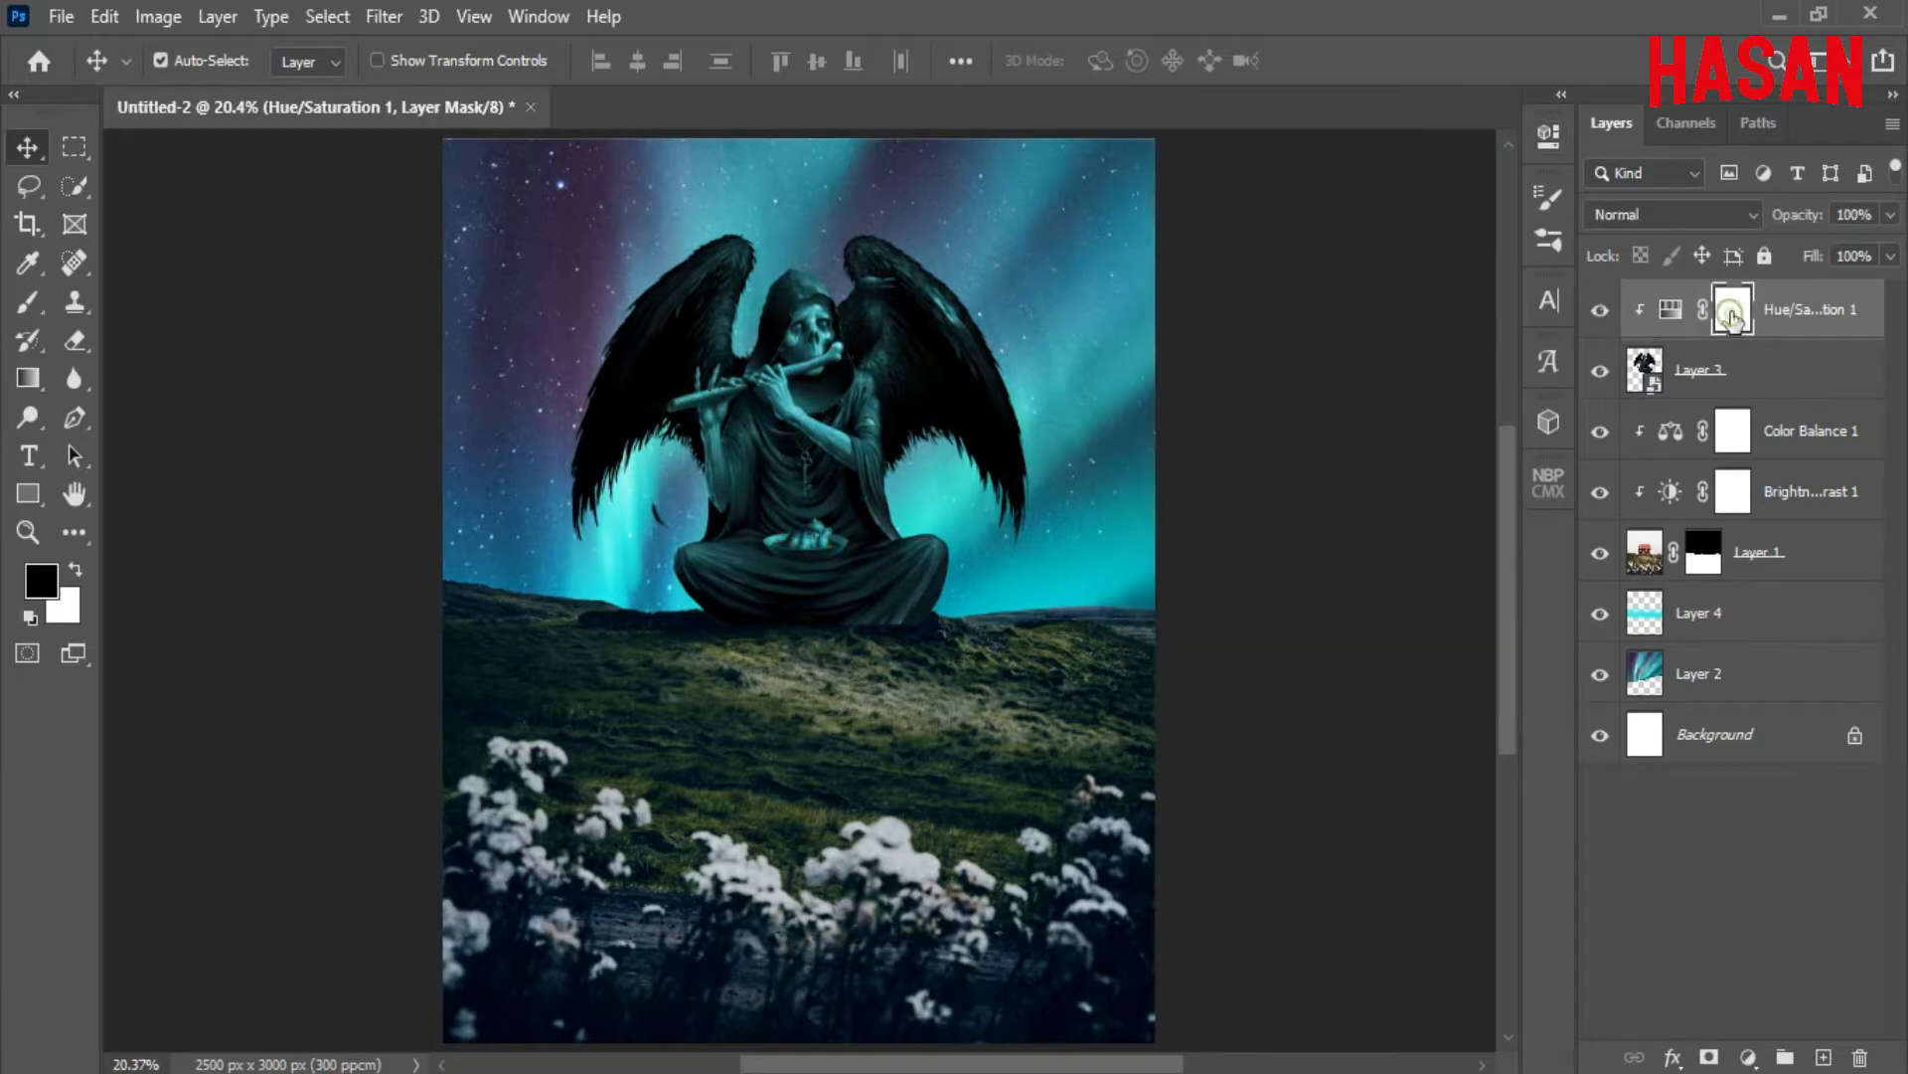
pyautogui.click(28, 302)
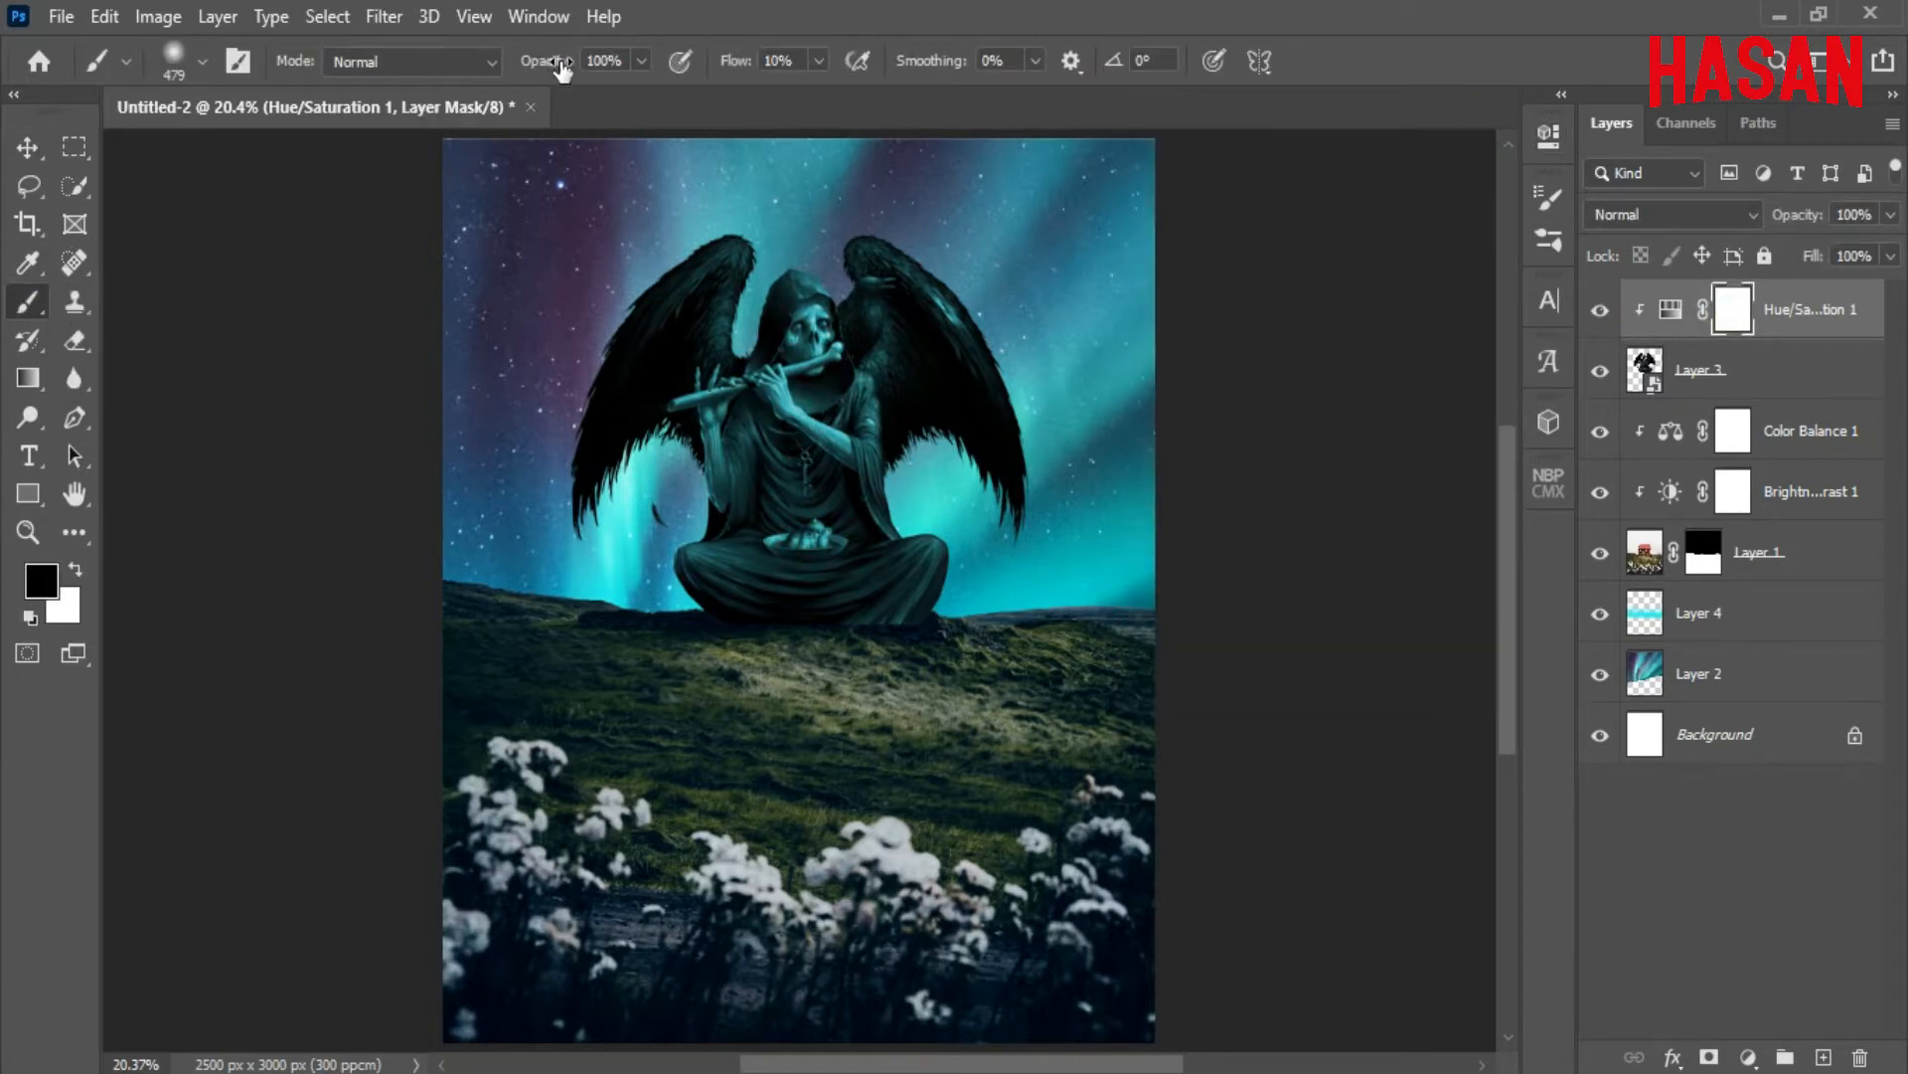
pyautogui.moveTo(733, 61); pyautogui.dragTo(992, 115)
pyautogui.moveTo(808, 499); pyautogui.dragTo(909, 512)
pyautogui.moveTo(950, 632)
pyautogui.mouseDown()
pyautogui.moveTo(843, 643)
pyautogui.moveTo(769, 598)
pyautogui.mouseUp()
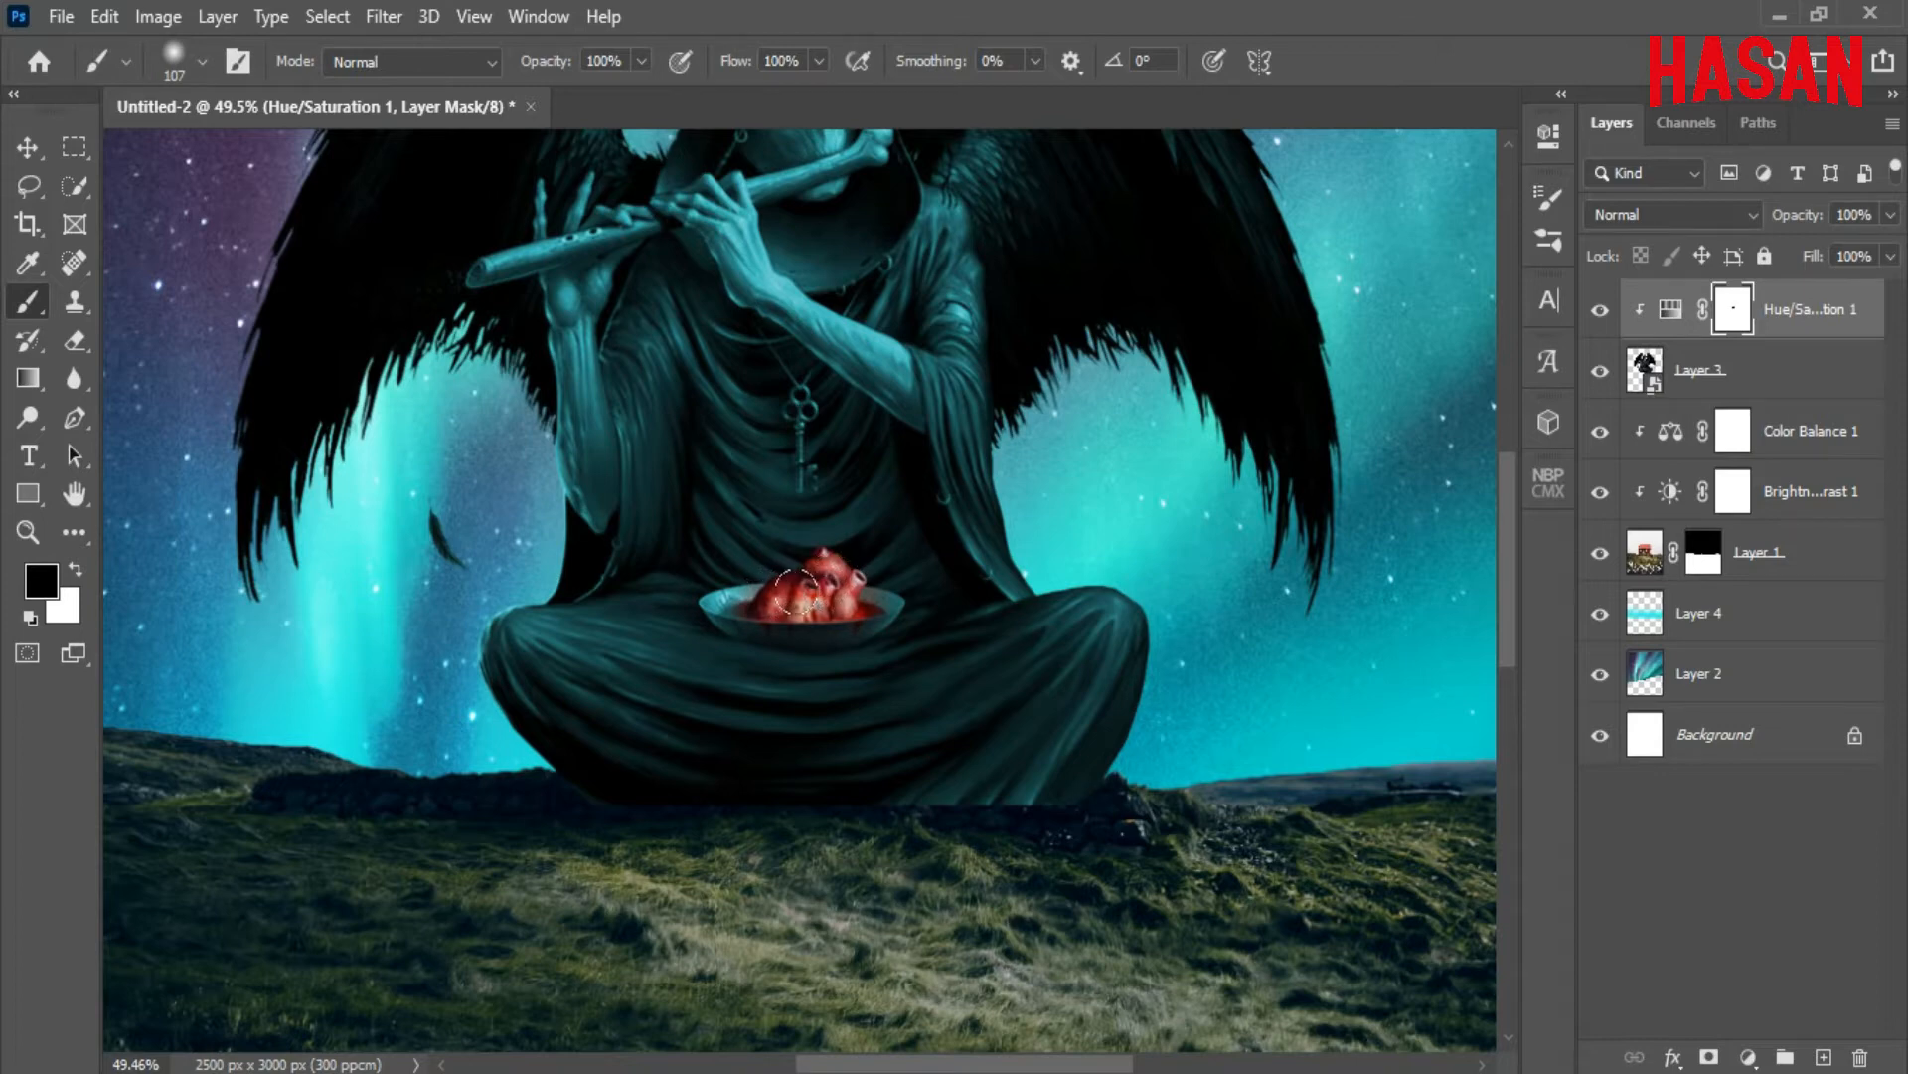
pyautogui.hotkey('ctrl', '0')
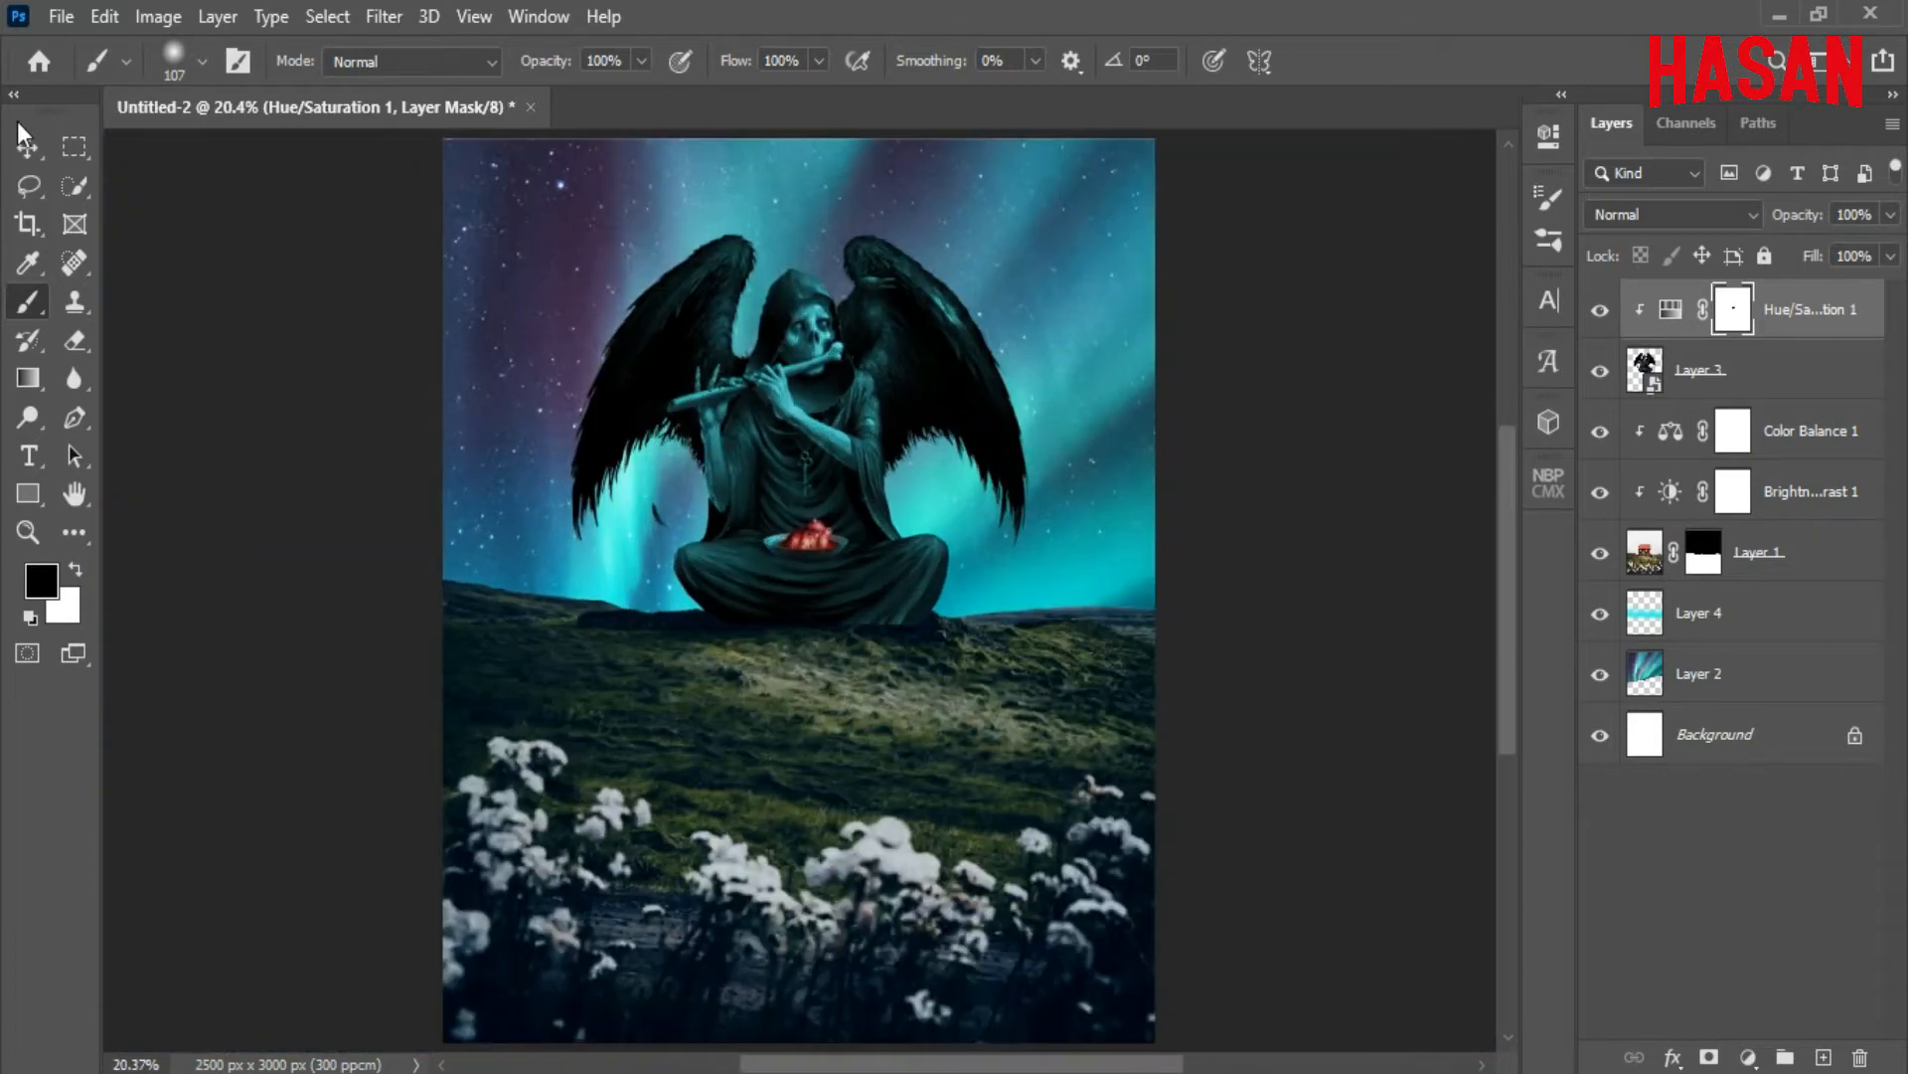
pyautogui.click(22, 134)
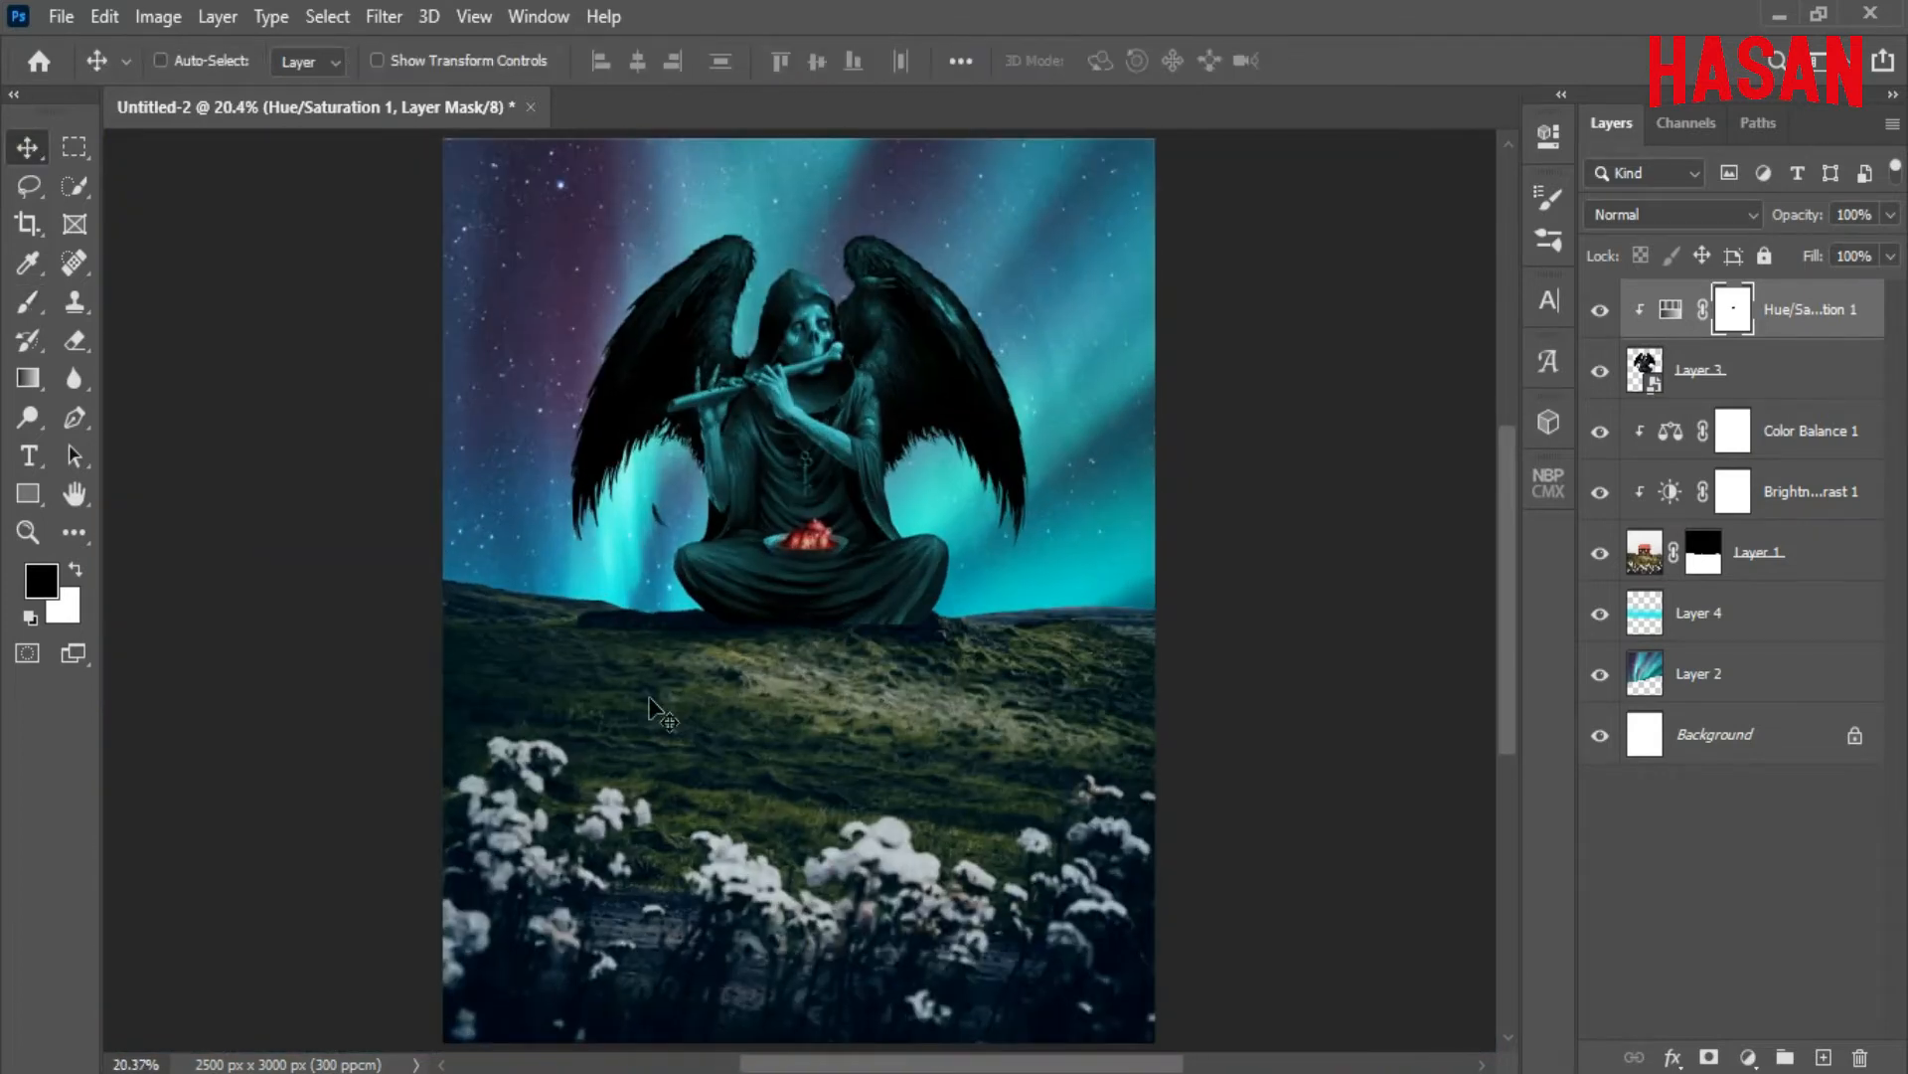
# Create a new layer clipped to the winged figure in Overlay mode, filled with the 50% gray neutral color
pyautogui.click(1786, 386)
pyautogui.click(217, 17)
pyautogui.moveTo(298, 42)
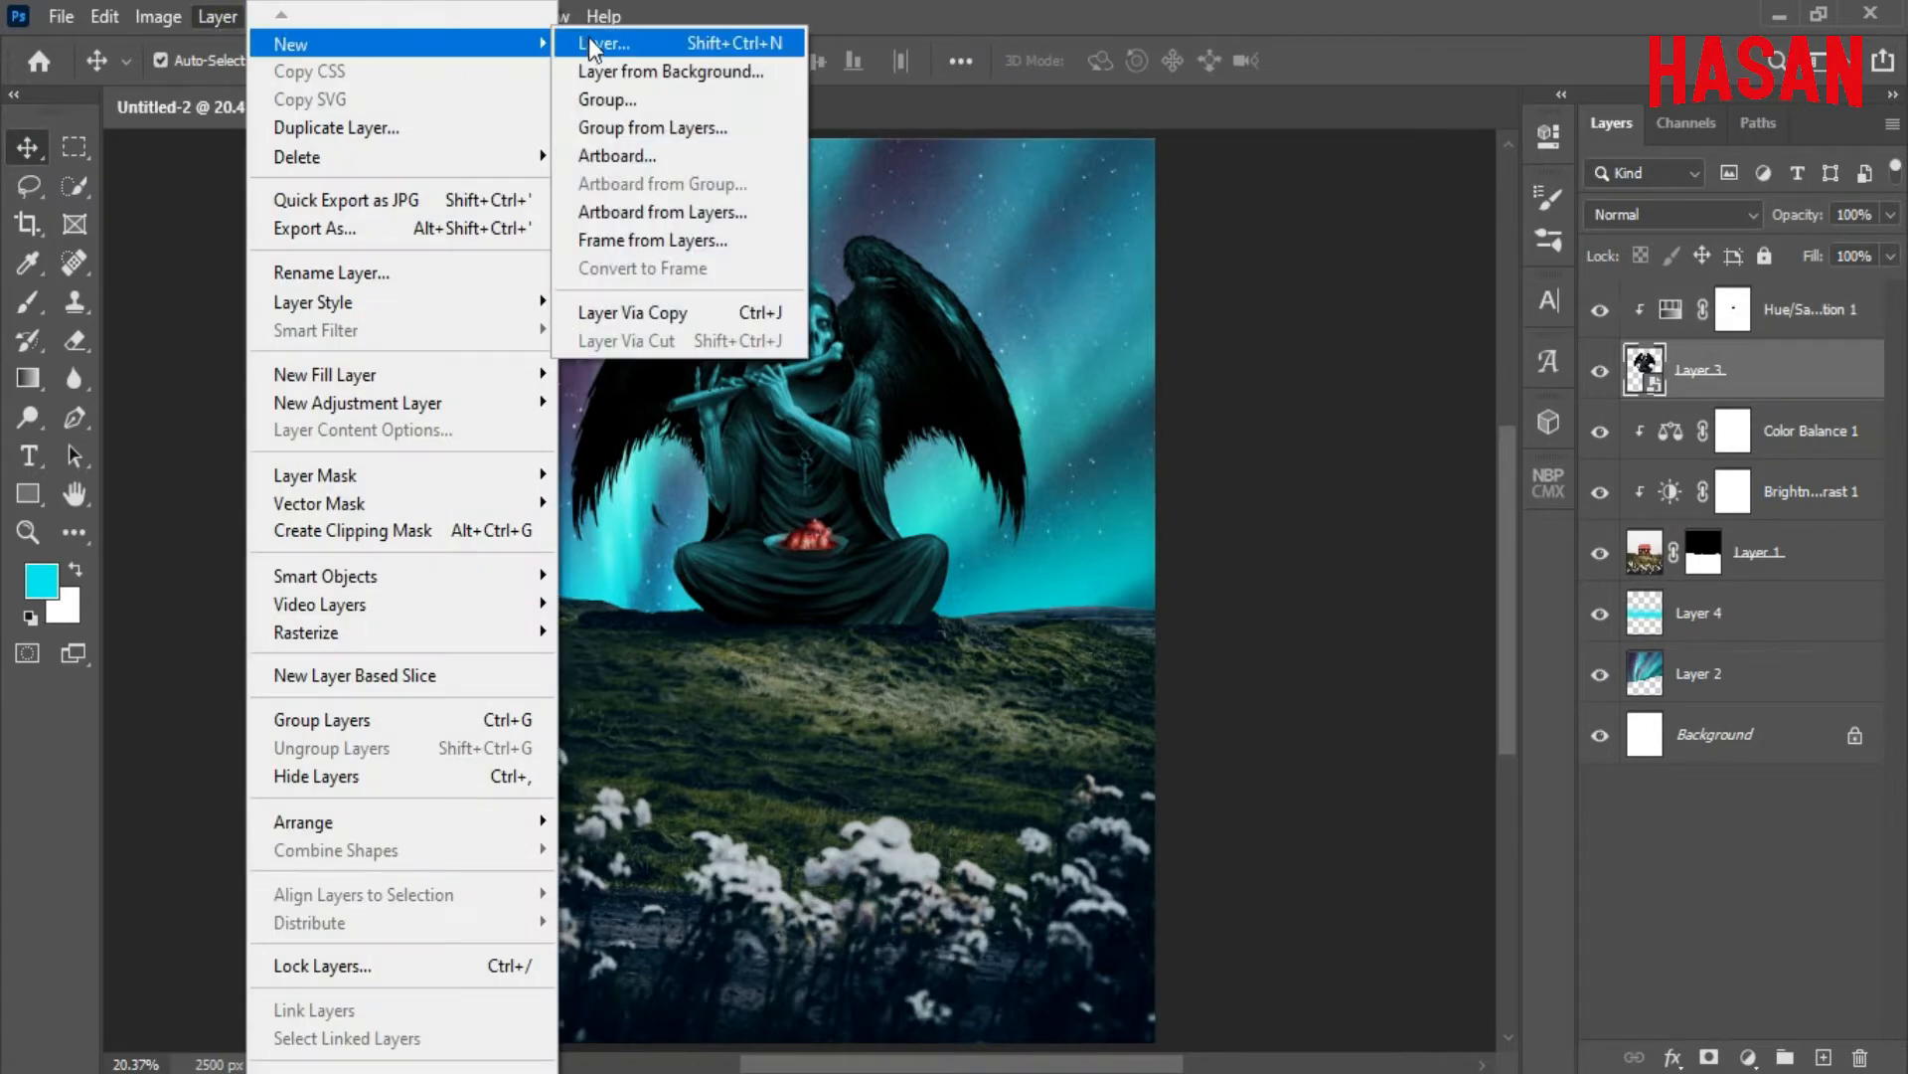
pyautogui.click(606, 47)
pyautogui.click(1276, 355)
pyautogui.click(1206, 646)
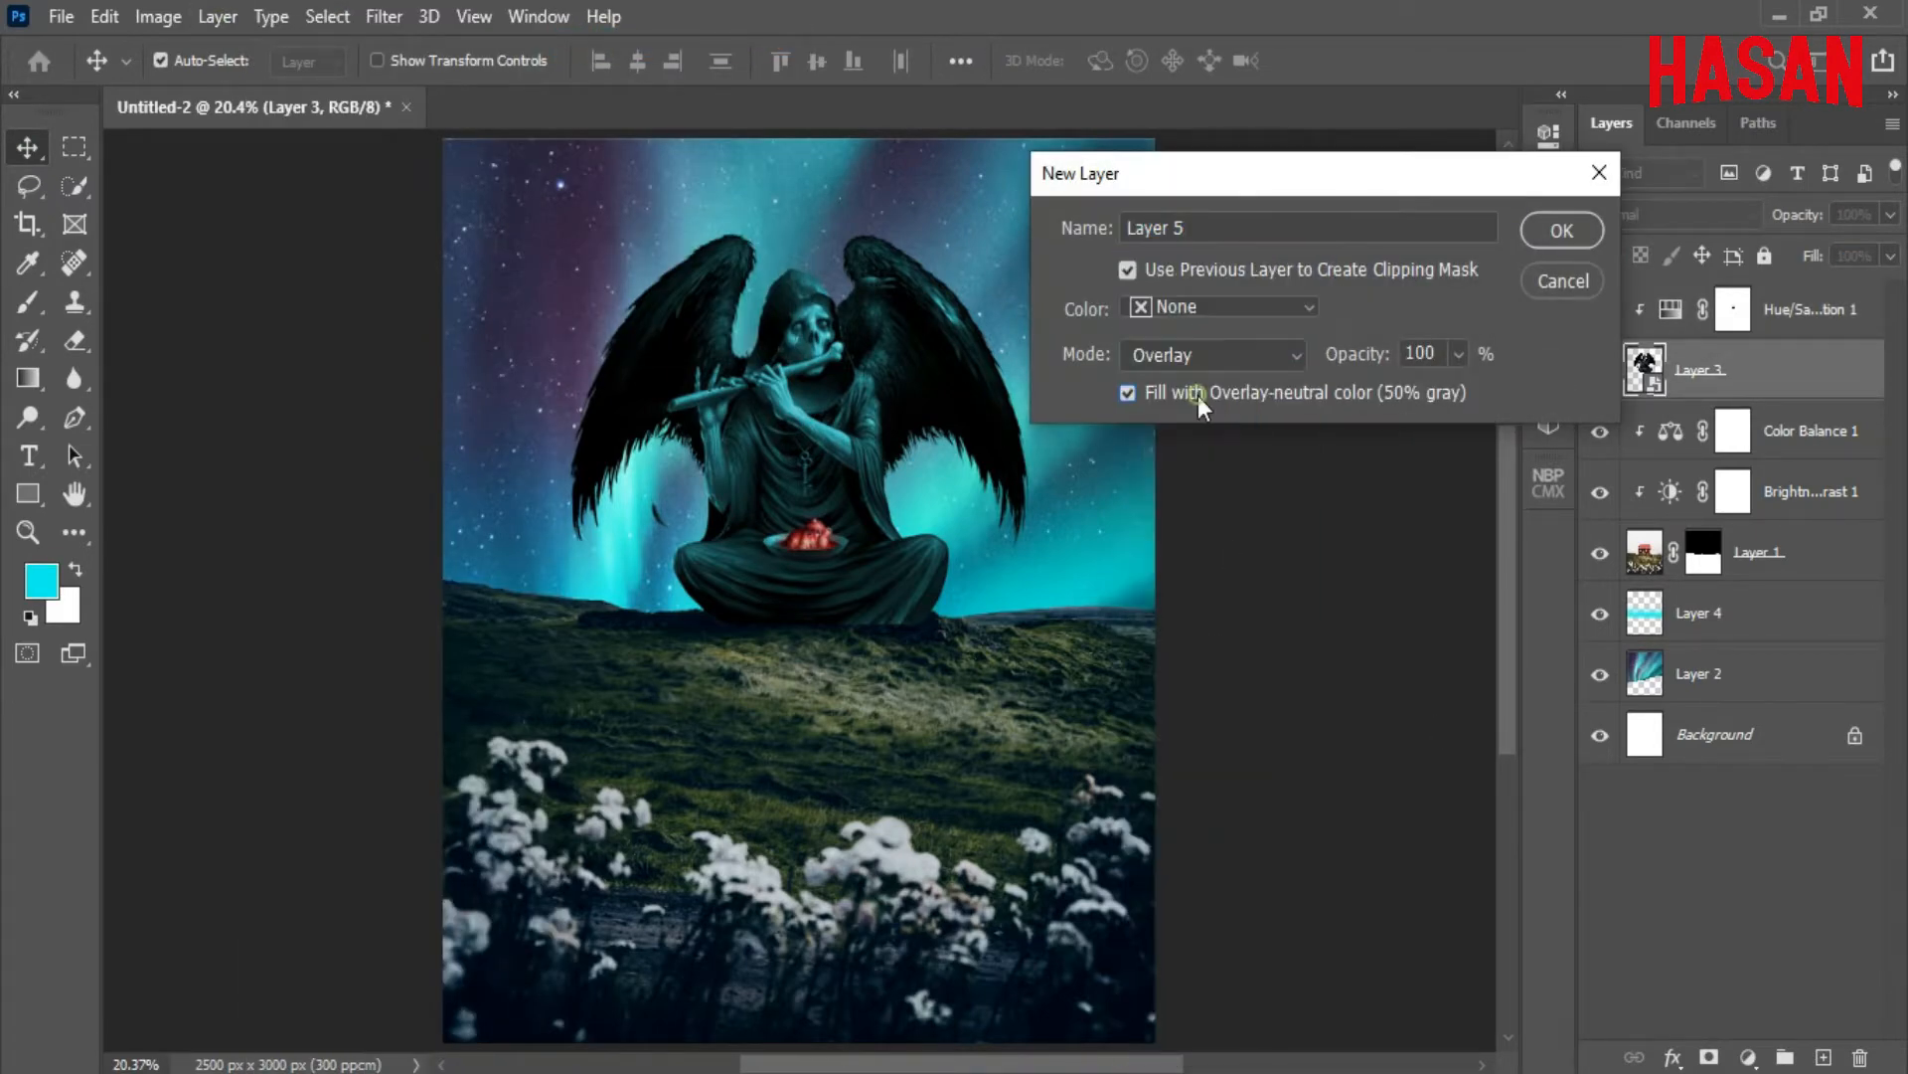
pyautogui.click(1563, 231)
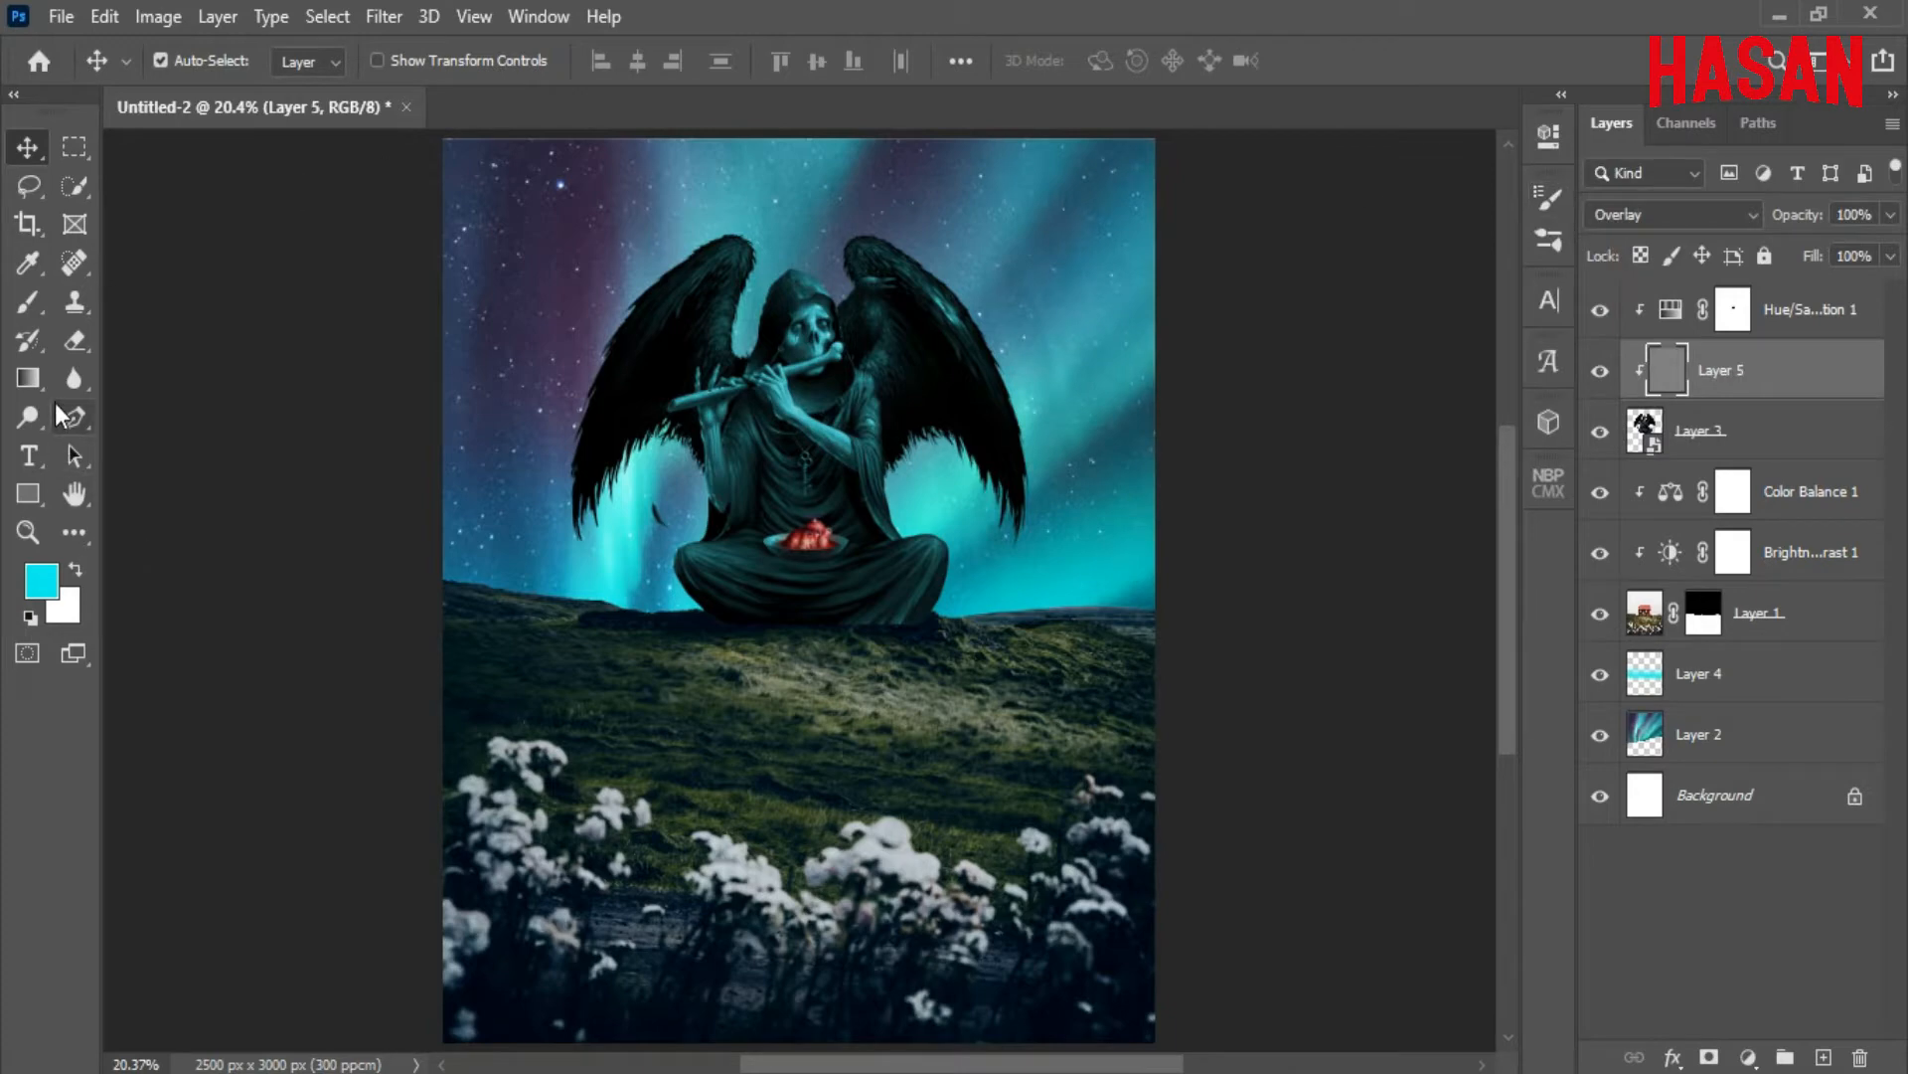
# Dodge the midtones of the right-hand wing's feathers on the gray Overlay layer, raising the exposure to 60%
pyautogui.press('d')
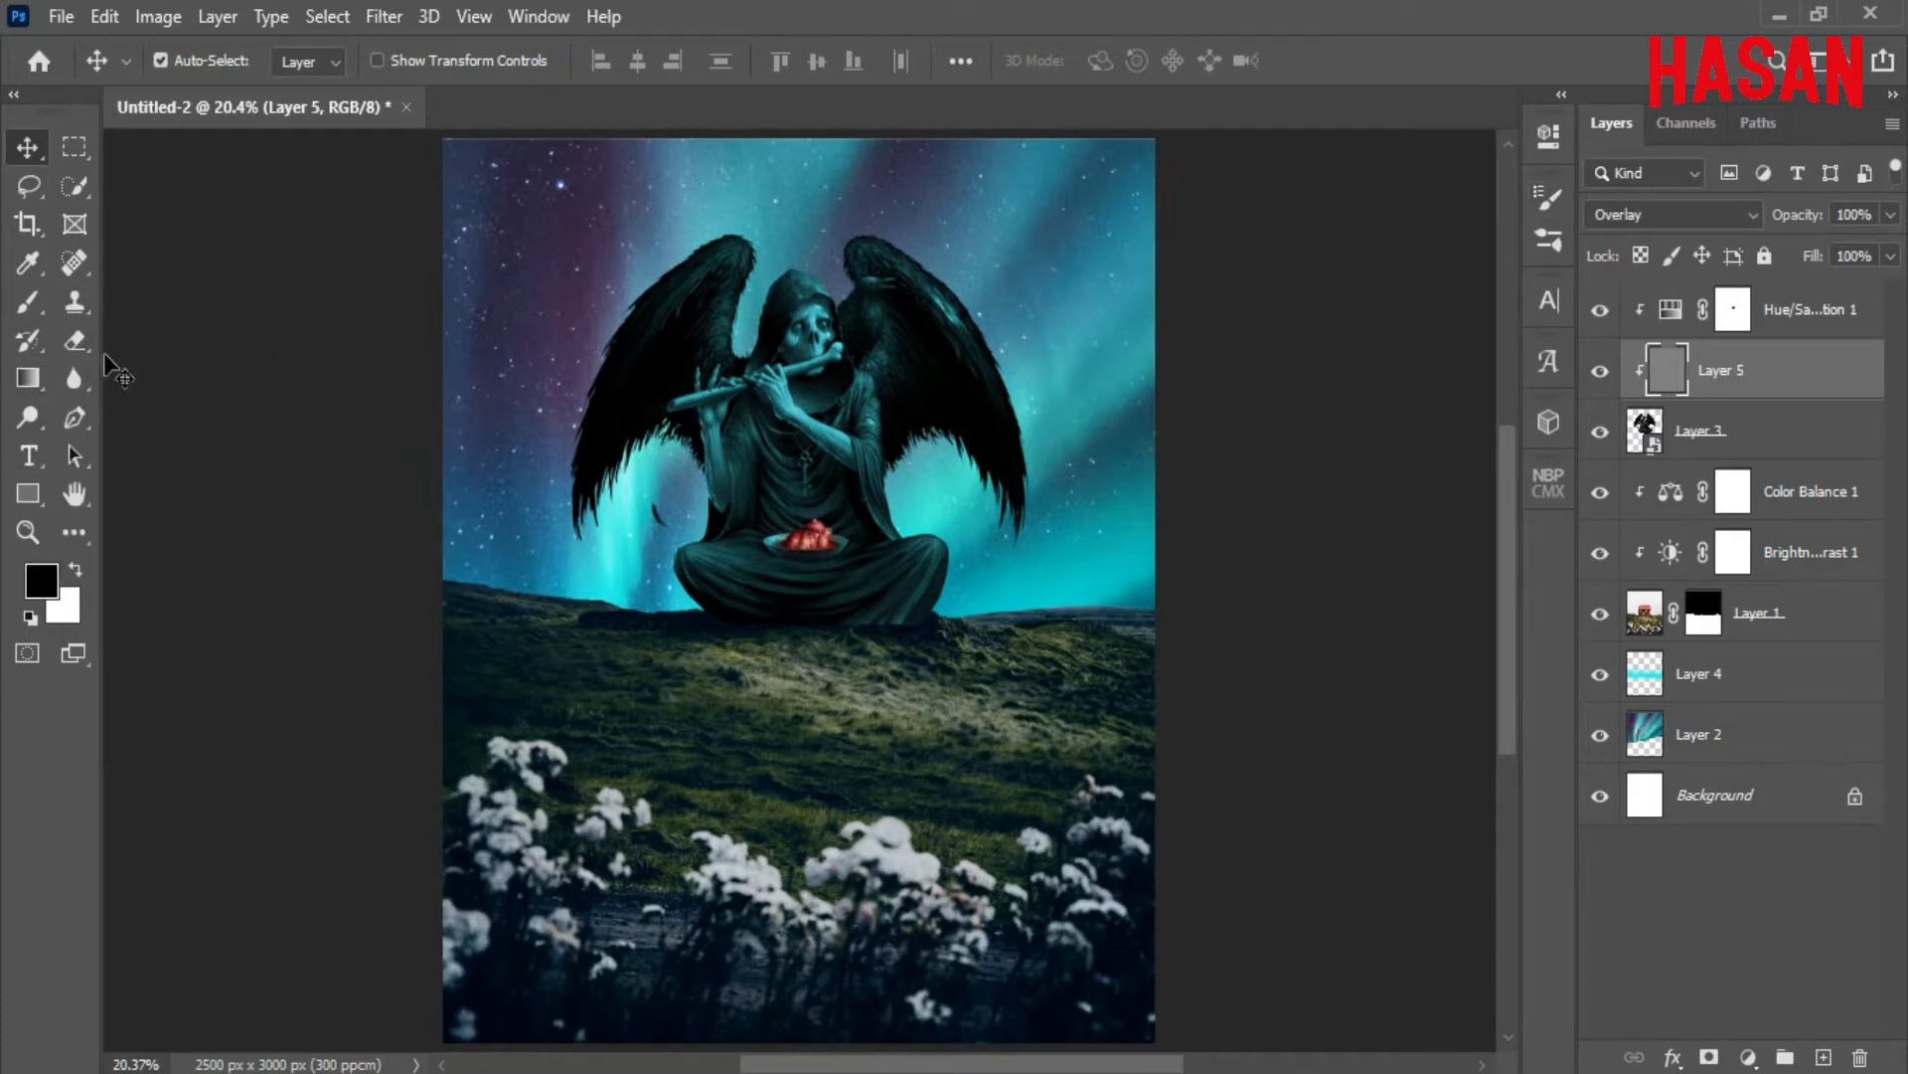
pyautogui.click(32, 419)
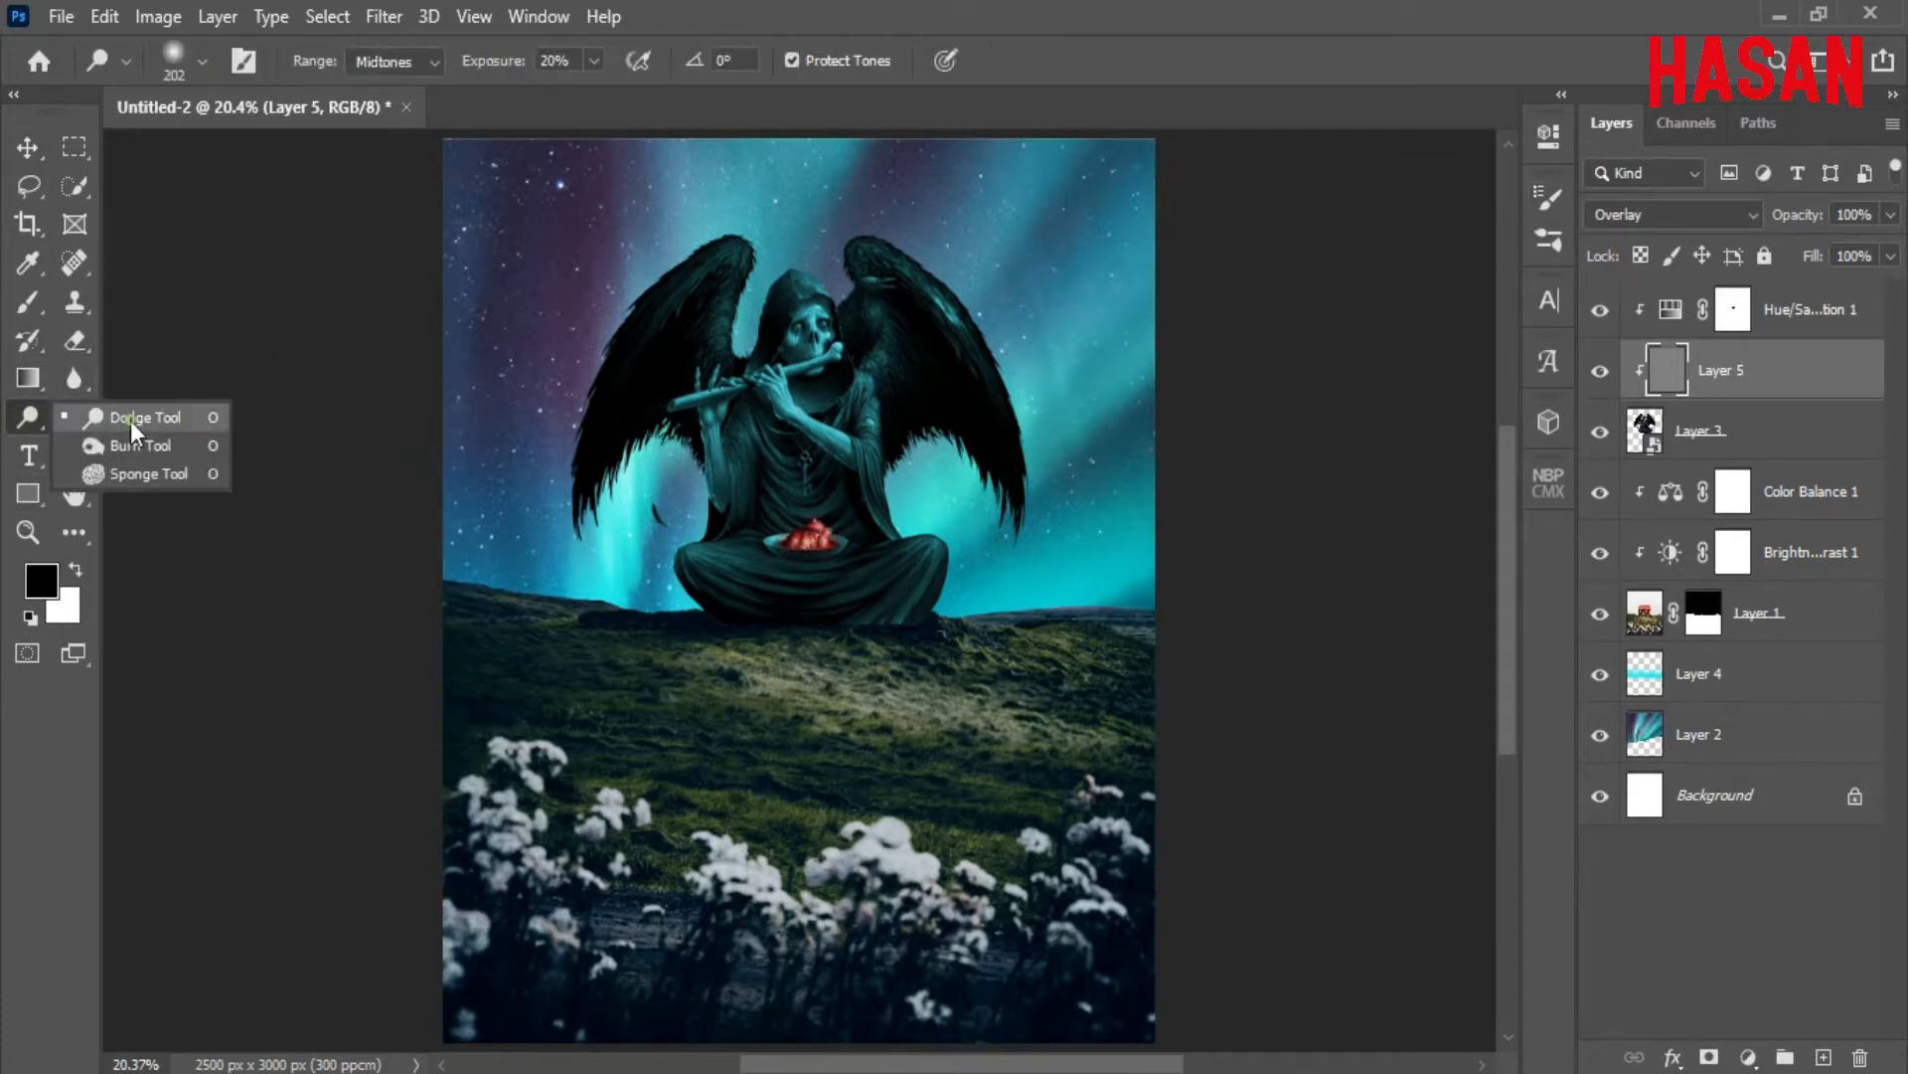
pyautogui.click(125, 417)
pyautogui.scroll(3, 933, 319)
pyautogui.moveTo(1008, 366); pyautogui.dragTo(928, 504)
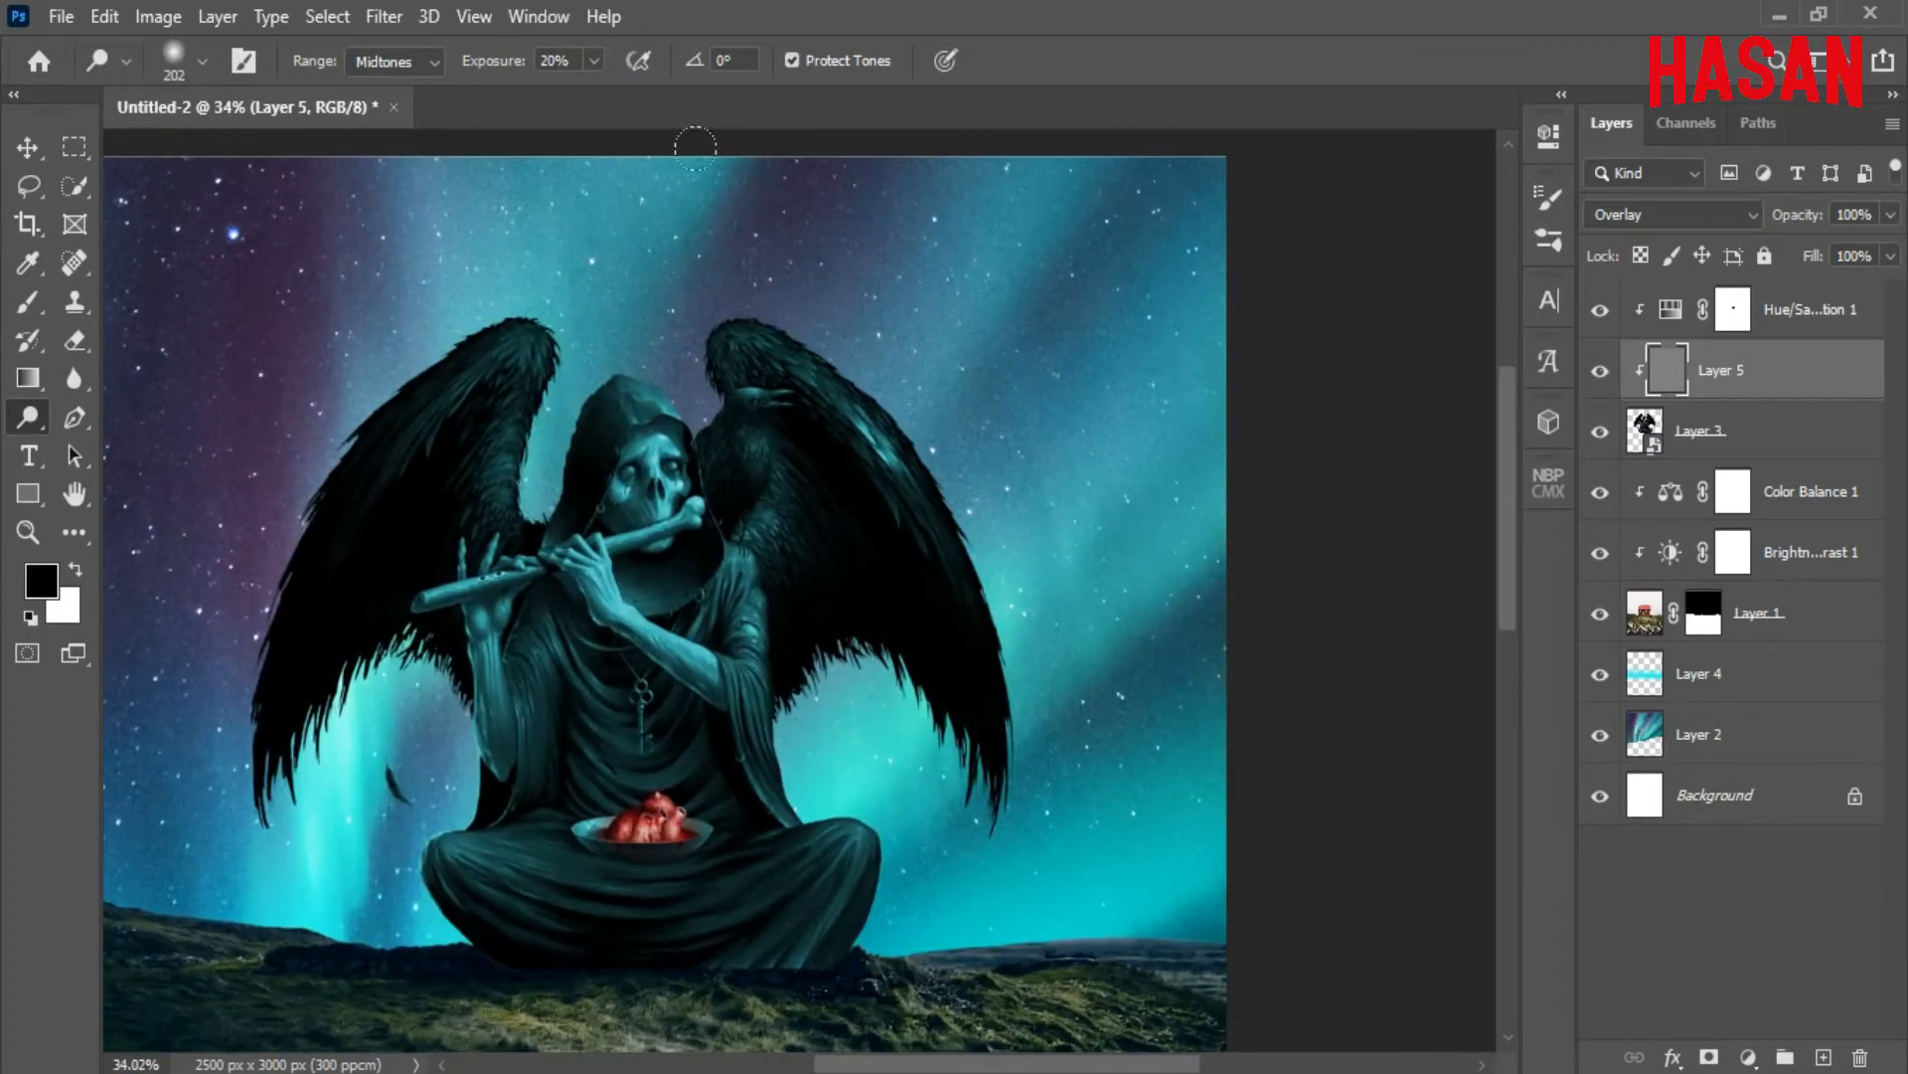
pyautogui.moveTo(492, 62); pyautogui.dragTo(536, 71)
pyautogui.moveTo(767, 343); pyautogui.dragTo(959, 605)
pyautogui.moveTo(853, 412); pyautogui.dragTo(993, 758)
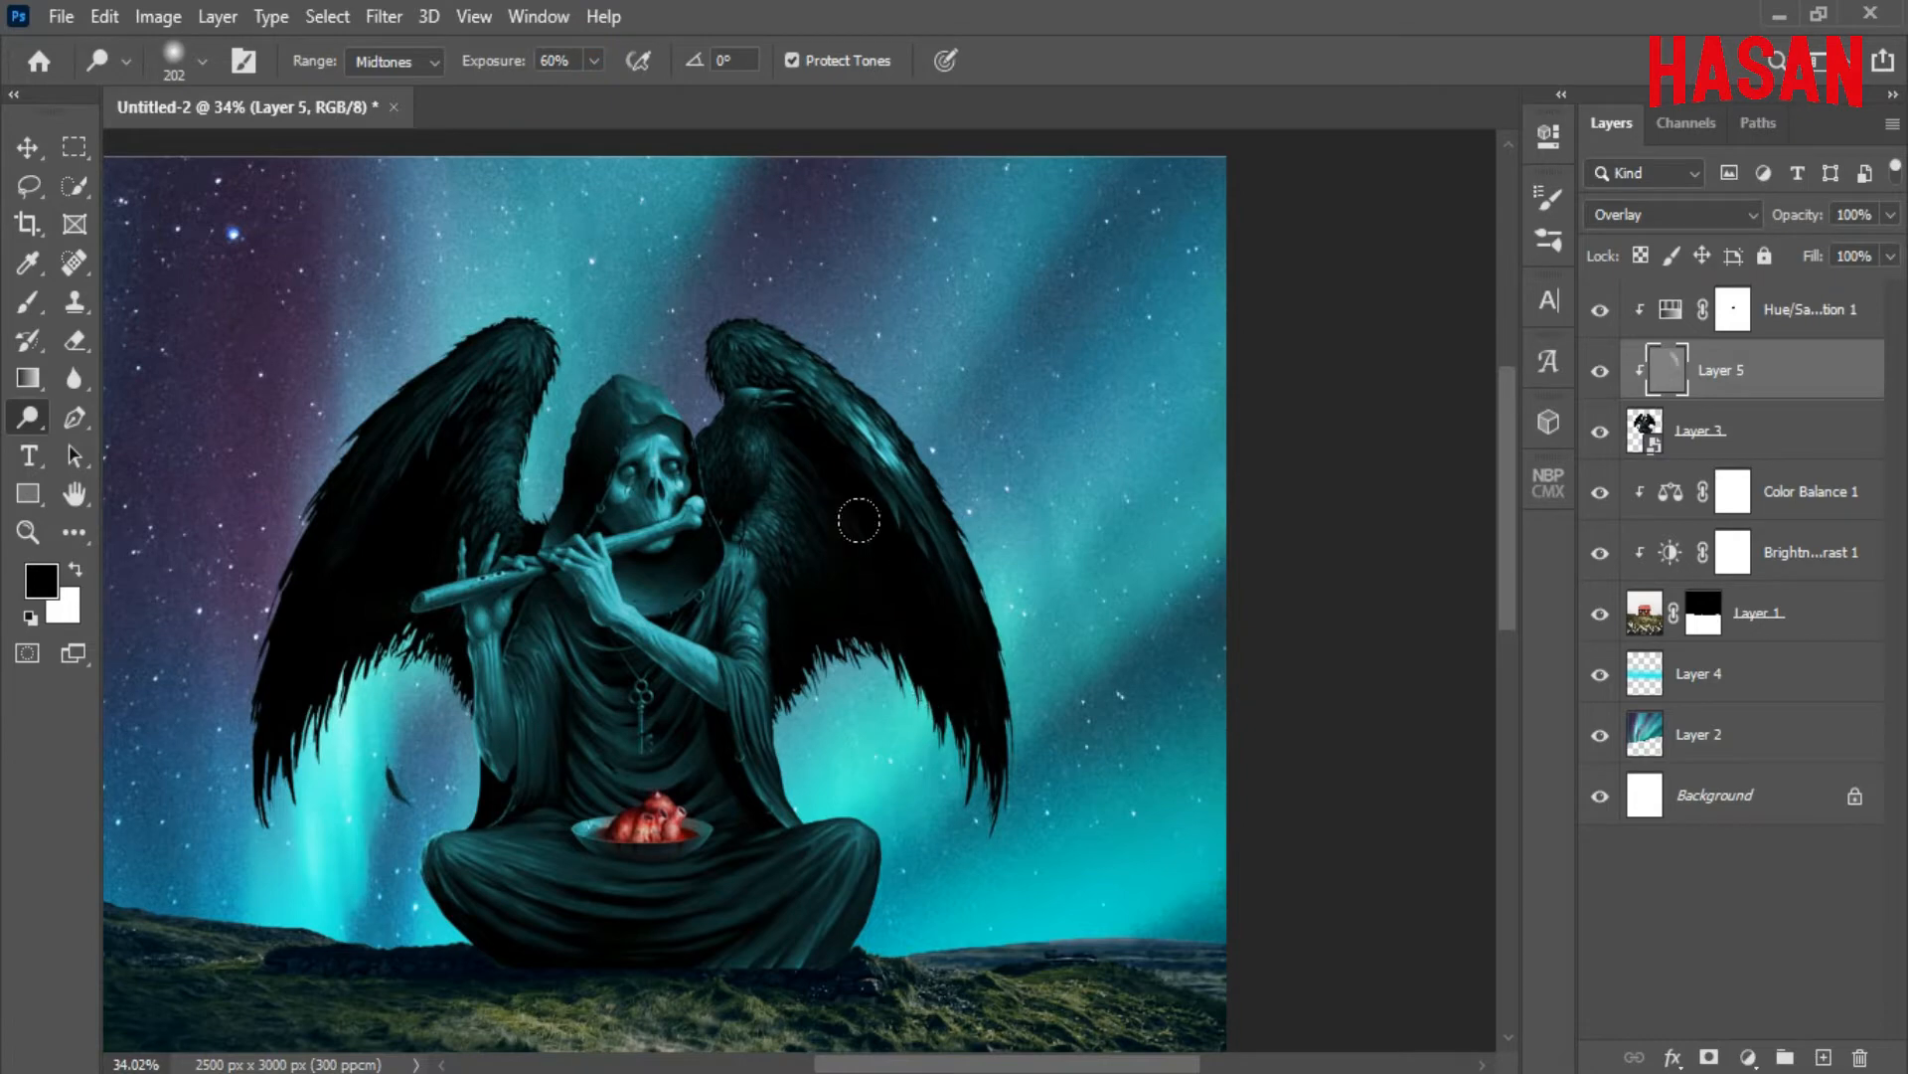
pyautogui.moveTo(781, 335); pyautogui.dragTo(1008, 650)
pyautogui.moveTo(875, 437); pyautogui.dragTo(985, 763)
pyautogui.moveTo(835, 554); pyautogui.dragTo(964, 348)
pyautogui.moveTo(772, 251); pyautogui.dragTo(875, 442)
pyautogui.moveTo(838, 282); pyautogui.dragTo(910, 596)
pyautogui.moveTo(898, 575)
pyautogui.mouseDown()
pyautogui.moveTo(969, 632)
pyautogui.moveTo(989, 696)
pyautogui.mouseUp()
pyautogui.moveTo(995, 594); pyautogui.dragTo(994, 827)
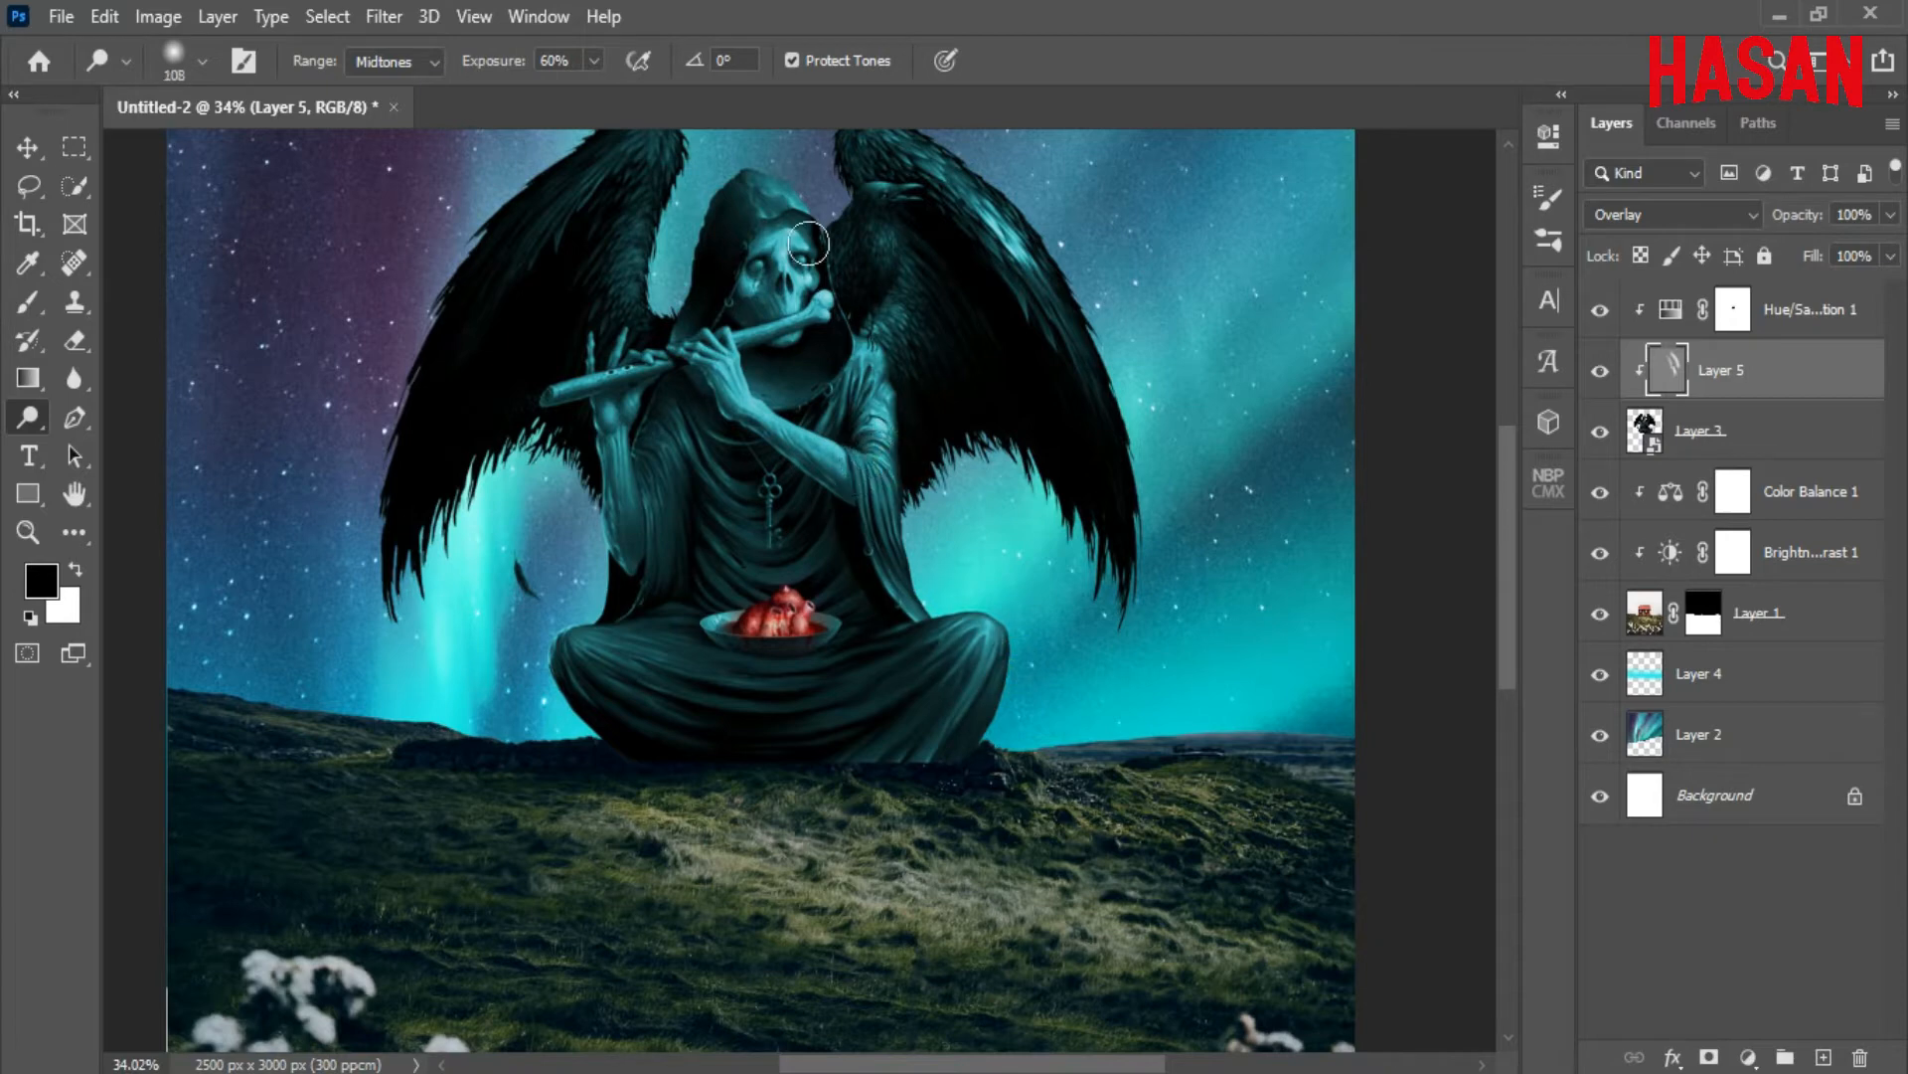
# Dodge the figure's face, hood, right-hand arm and knee with a smaller 108 px brush at 60% exposure
pyautogui.moveTo(809, 244); pyautogui.dragTo(880, 408)
pyautogui.moveTo(739, 187)
pyautogui.mouseDown()
pyautogui.moveTo(919, 454)
pyautogui.moveTo(905, 652)
pyautogui.mouseUp()
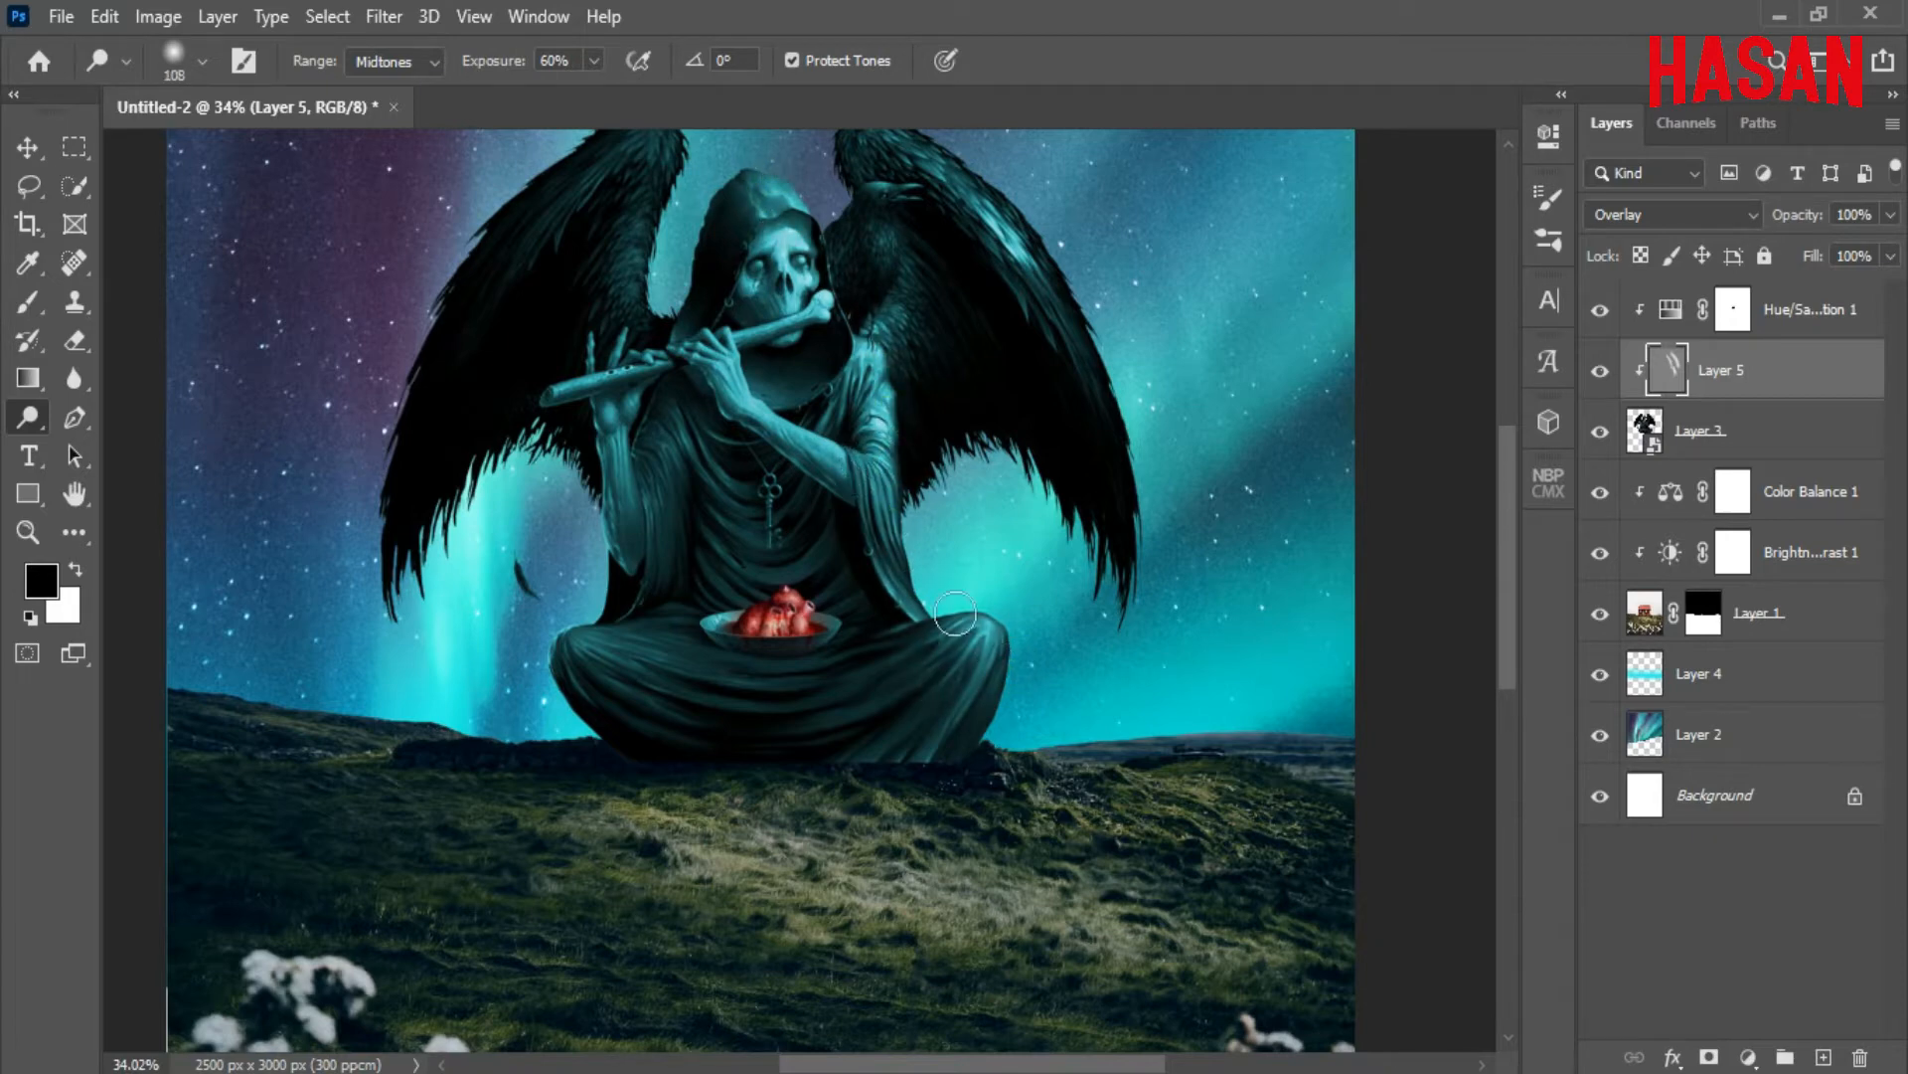
pyautogui.moveTo(733, 366)
pyautogui.mouseDown()
pyautogui.moveTo(888, 464)
pyautogui.moveTo(900, 454)
pyautogui.mouseUp()
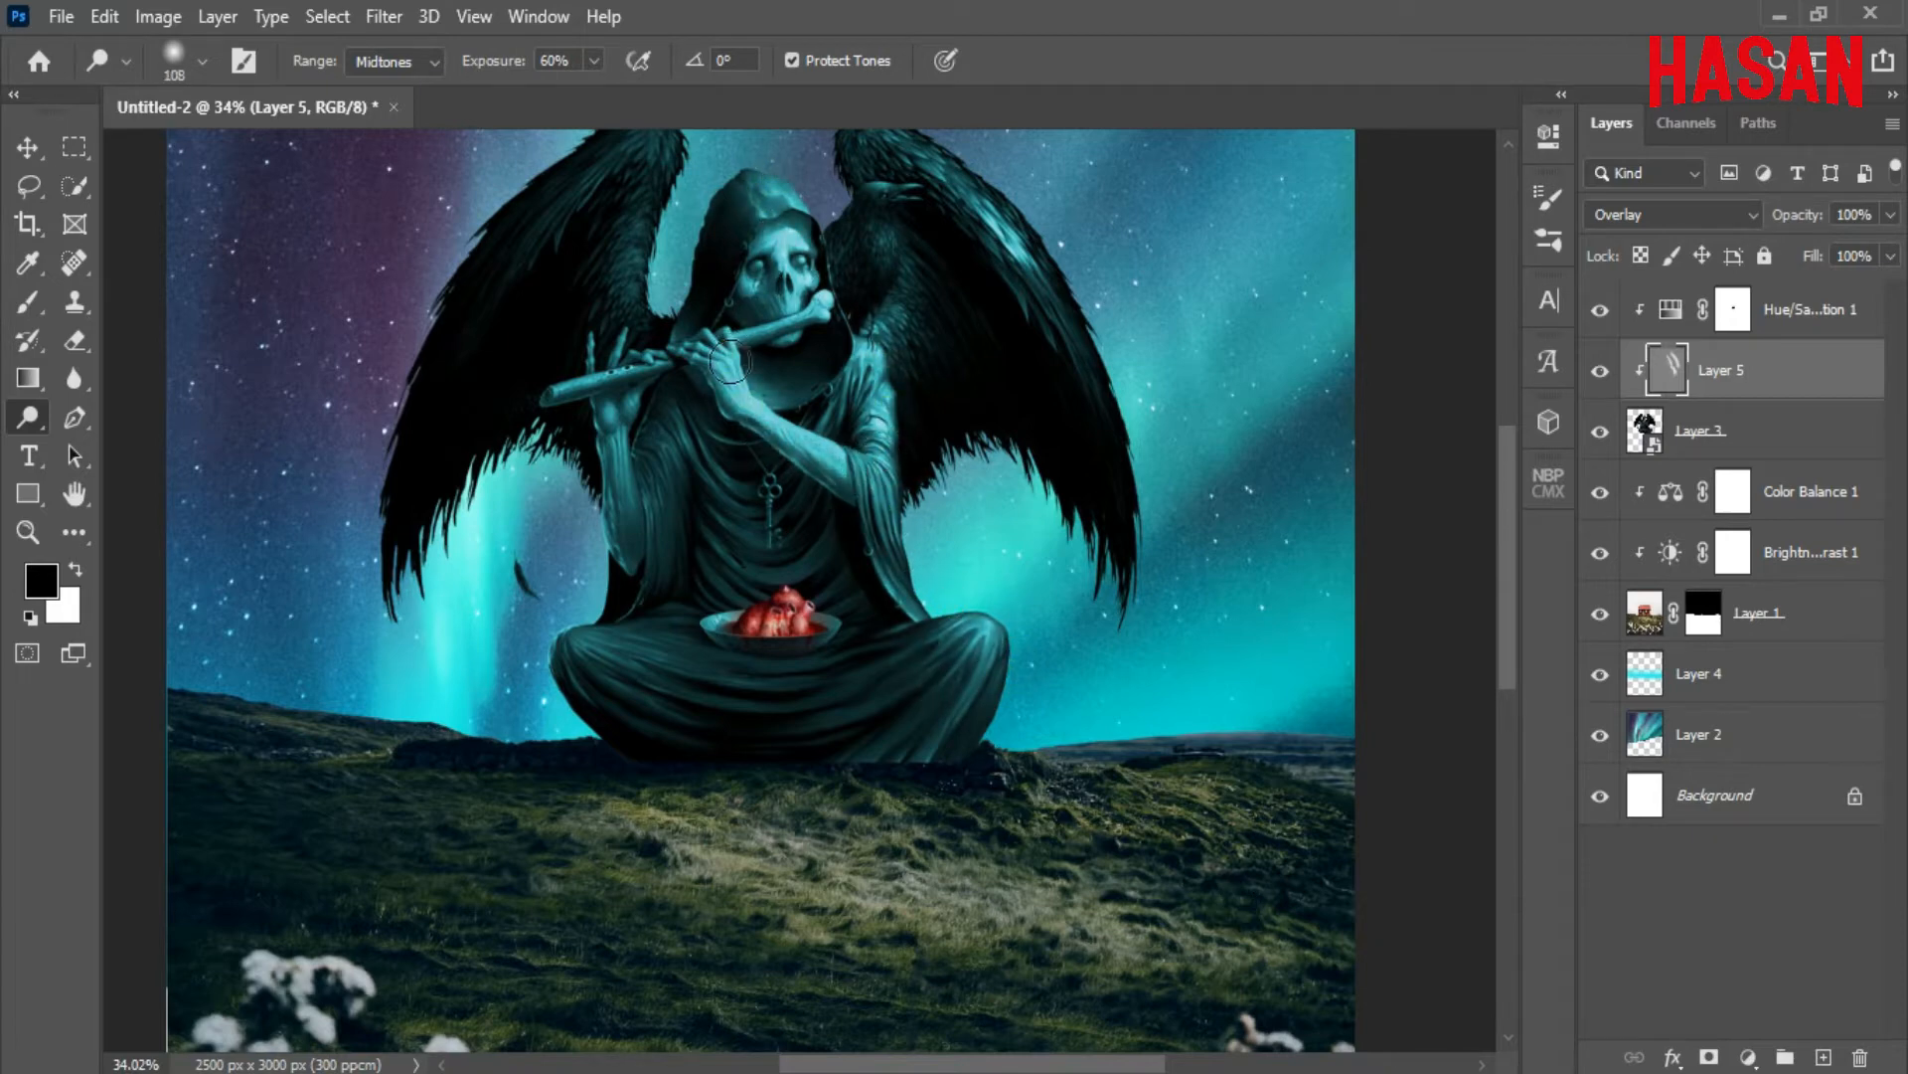
# Dodge the left-hand wing and forearm with the exposure set to 47% and then 59%
pyautogui.moveTo(512, 72); pyautogui.dragTo(494, 70)
pyautogui.moveTo(558, 291); pyautogui.dragTo(665, 380)
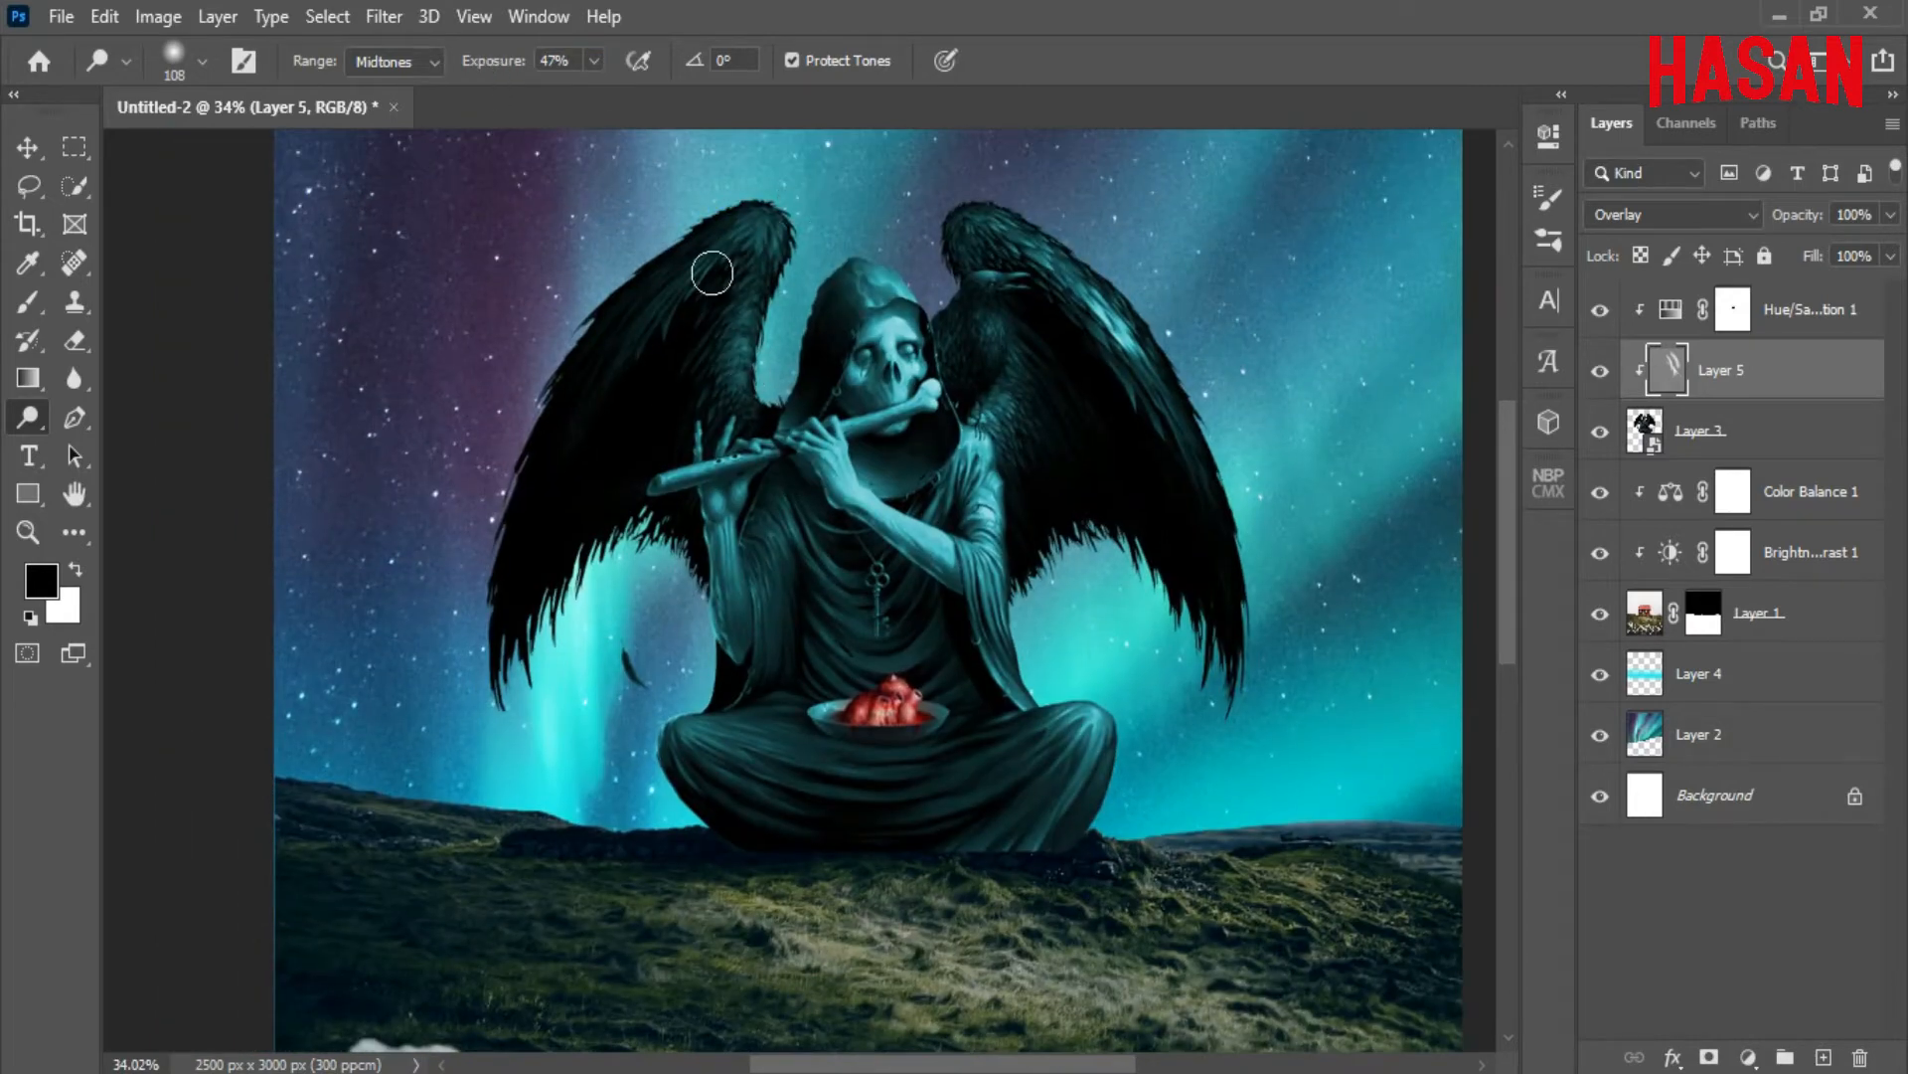
pyautogui.moveTo(463, 69); pyautogui.dragTo(489, 68)
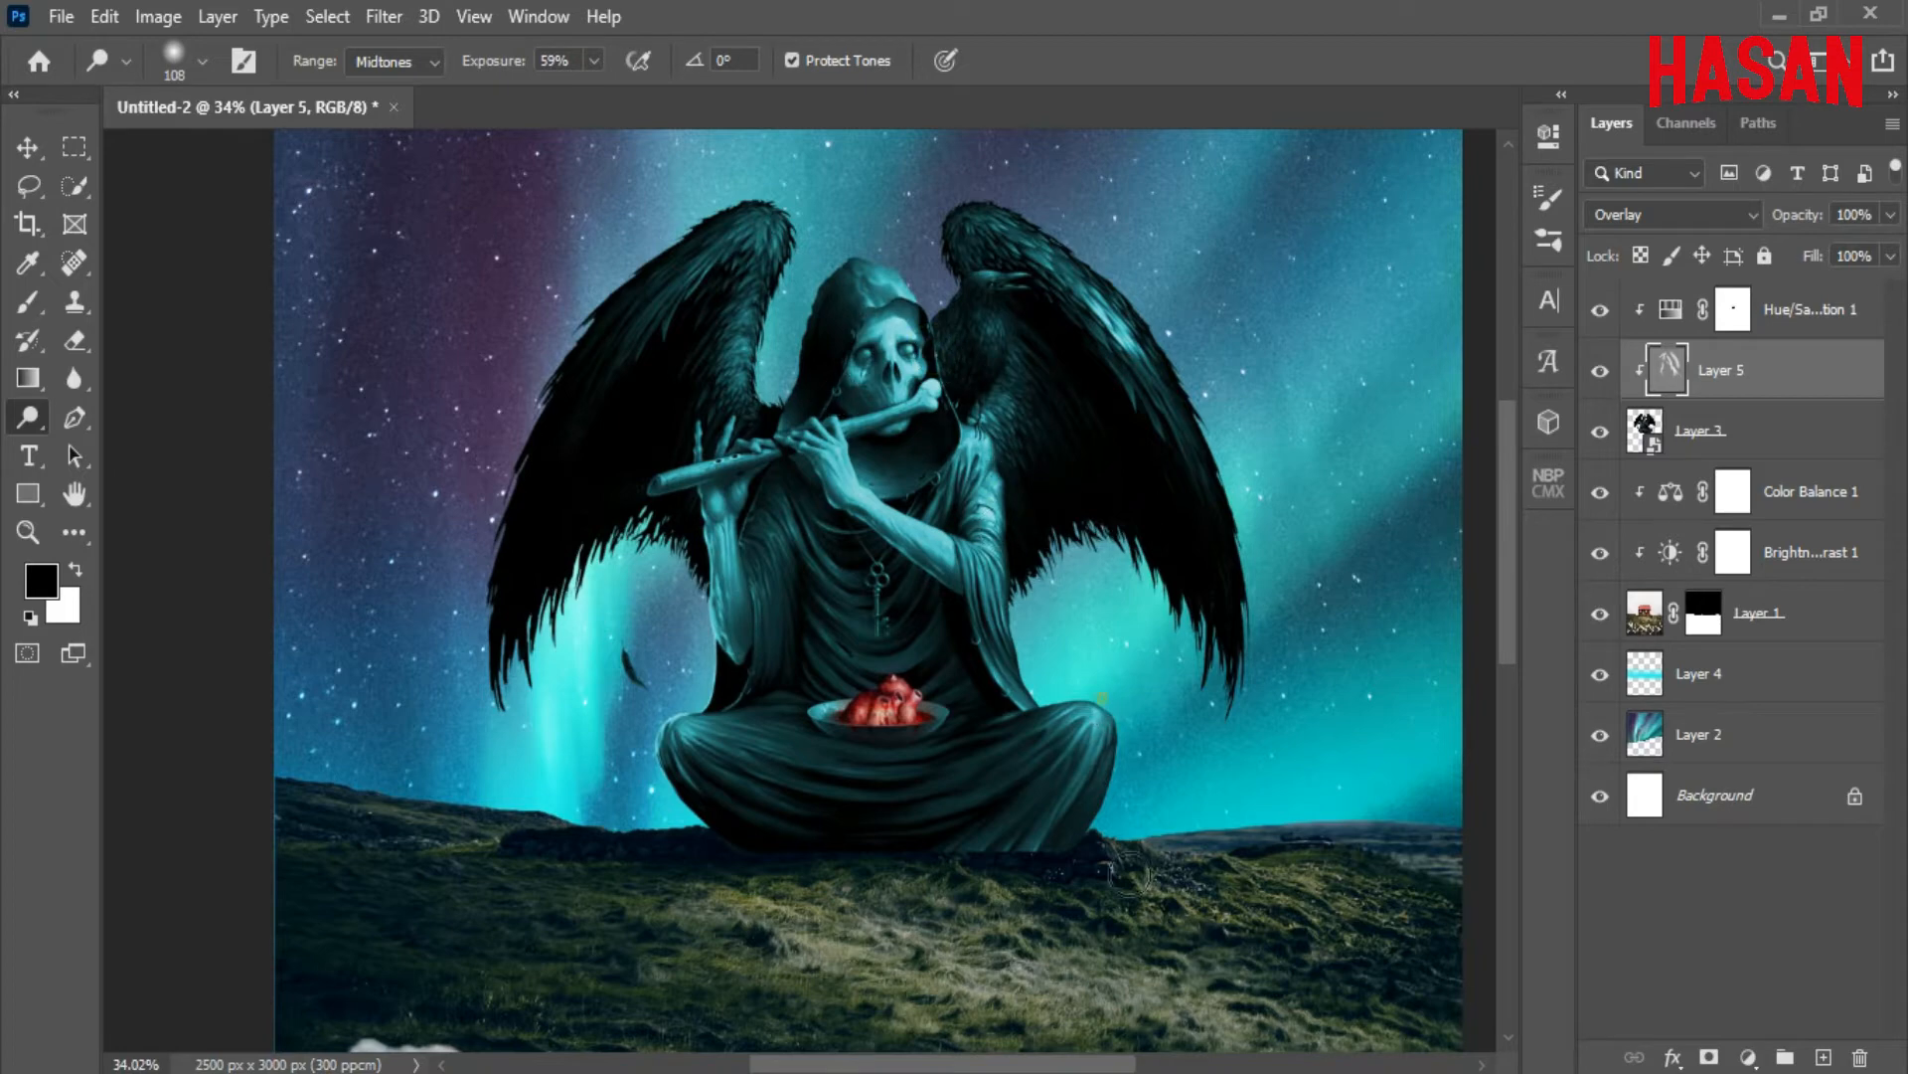
pyautogui.press('v')
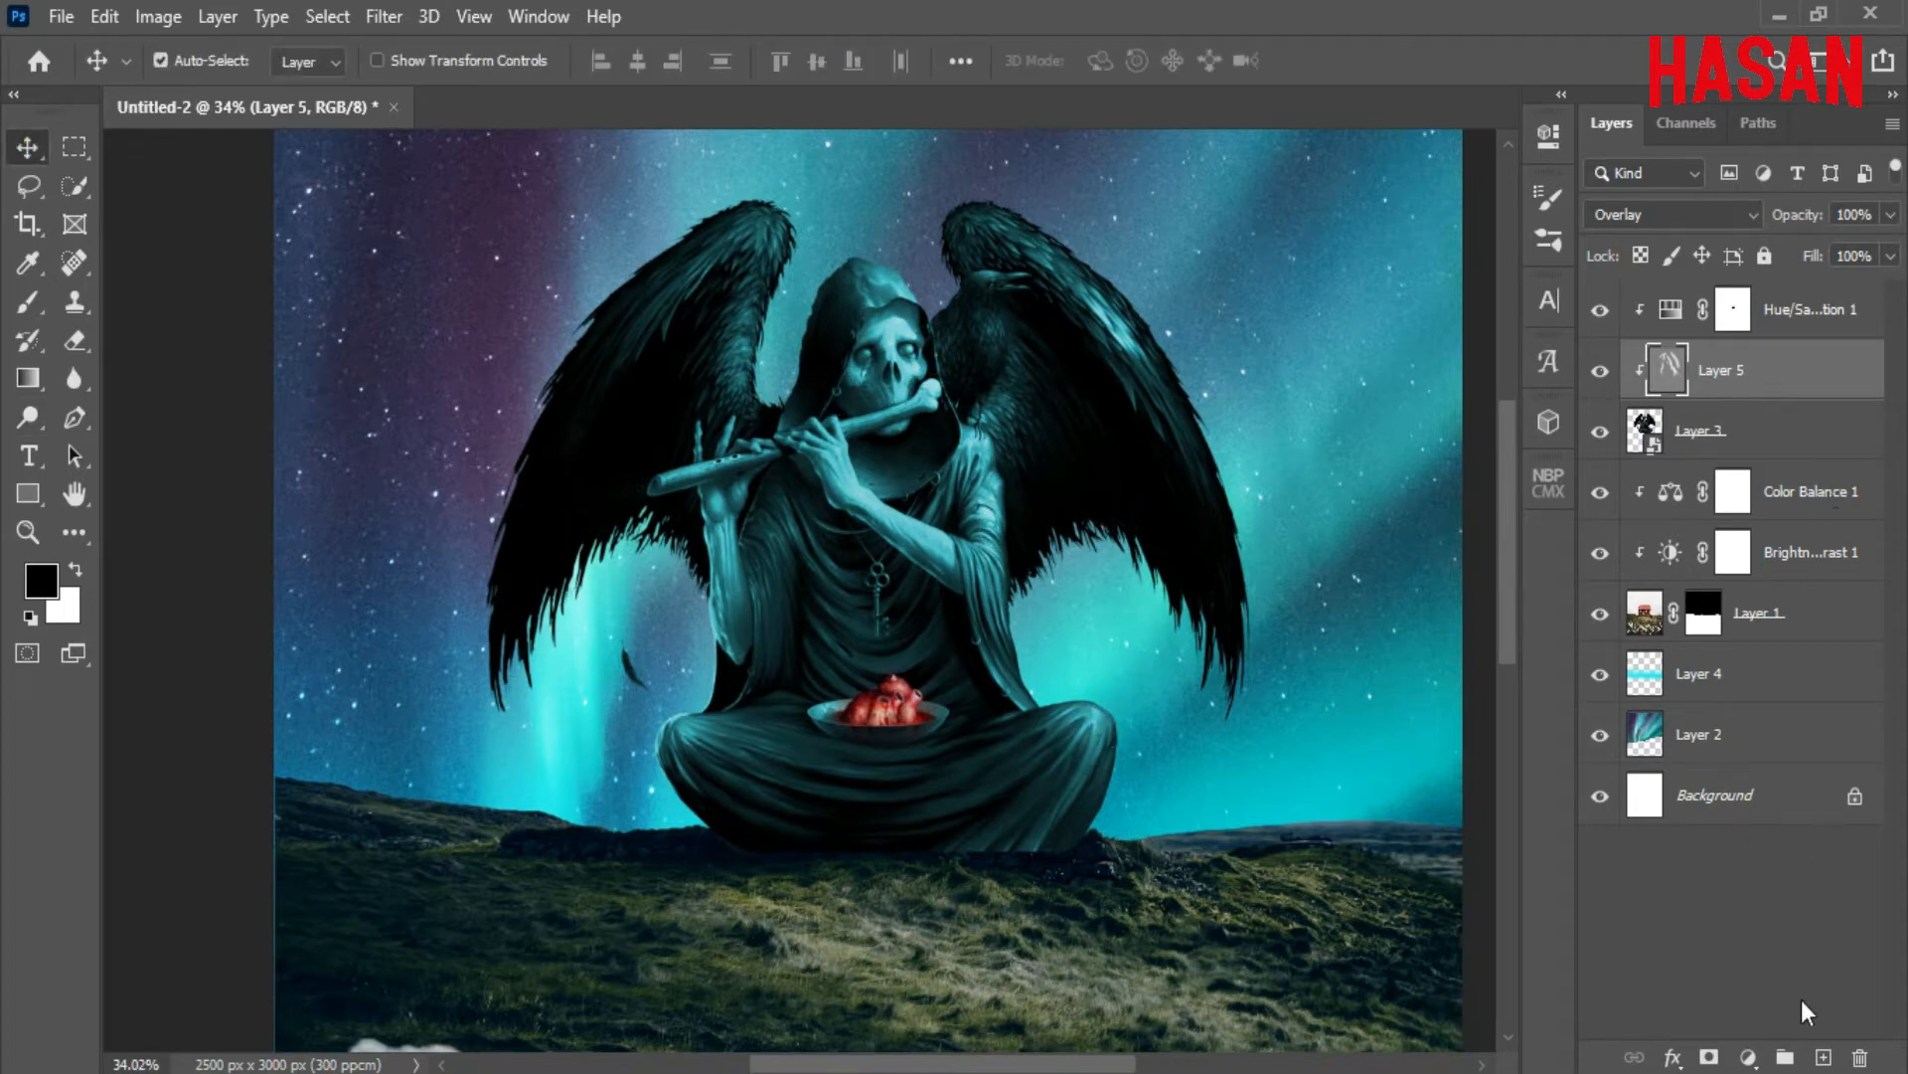
# Add a new clipped layer directly above the dodge layer and set its blend mode to Overlay
pyautogui.click(1823, 1057)
pyautogui.click(1729, 215)
pyautogui.click(1680, 574)
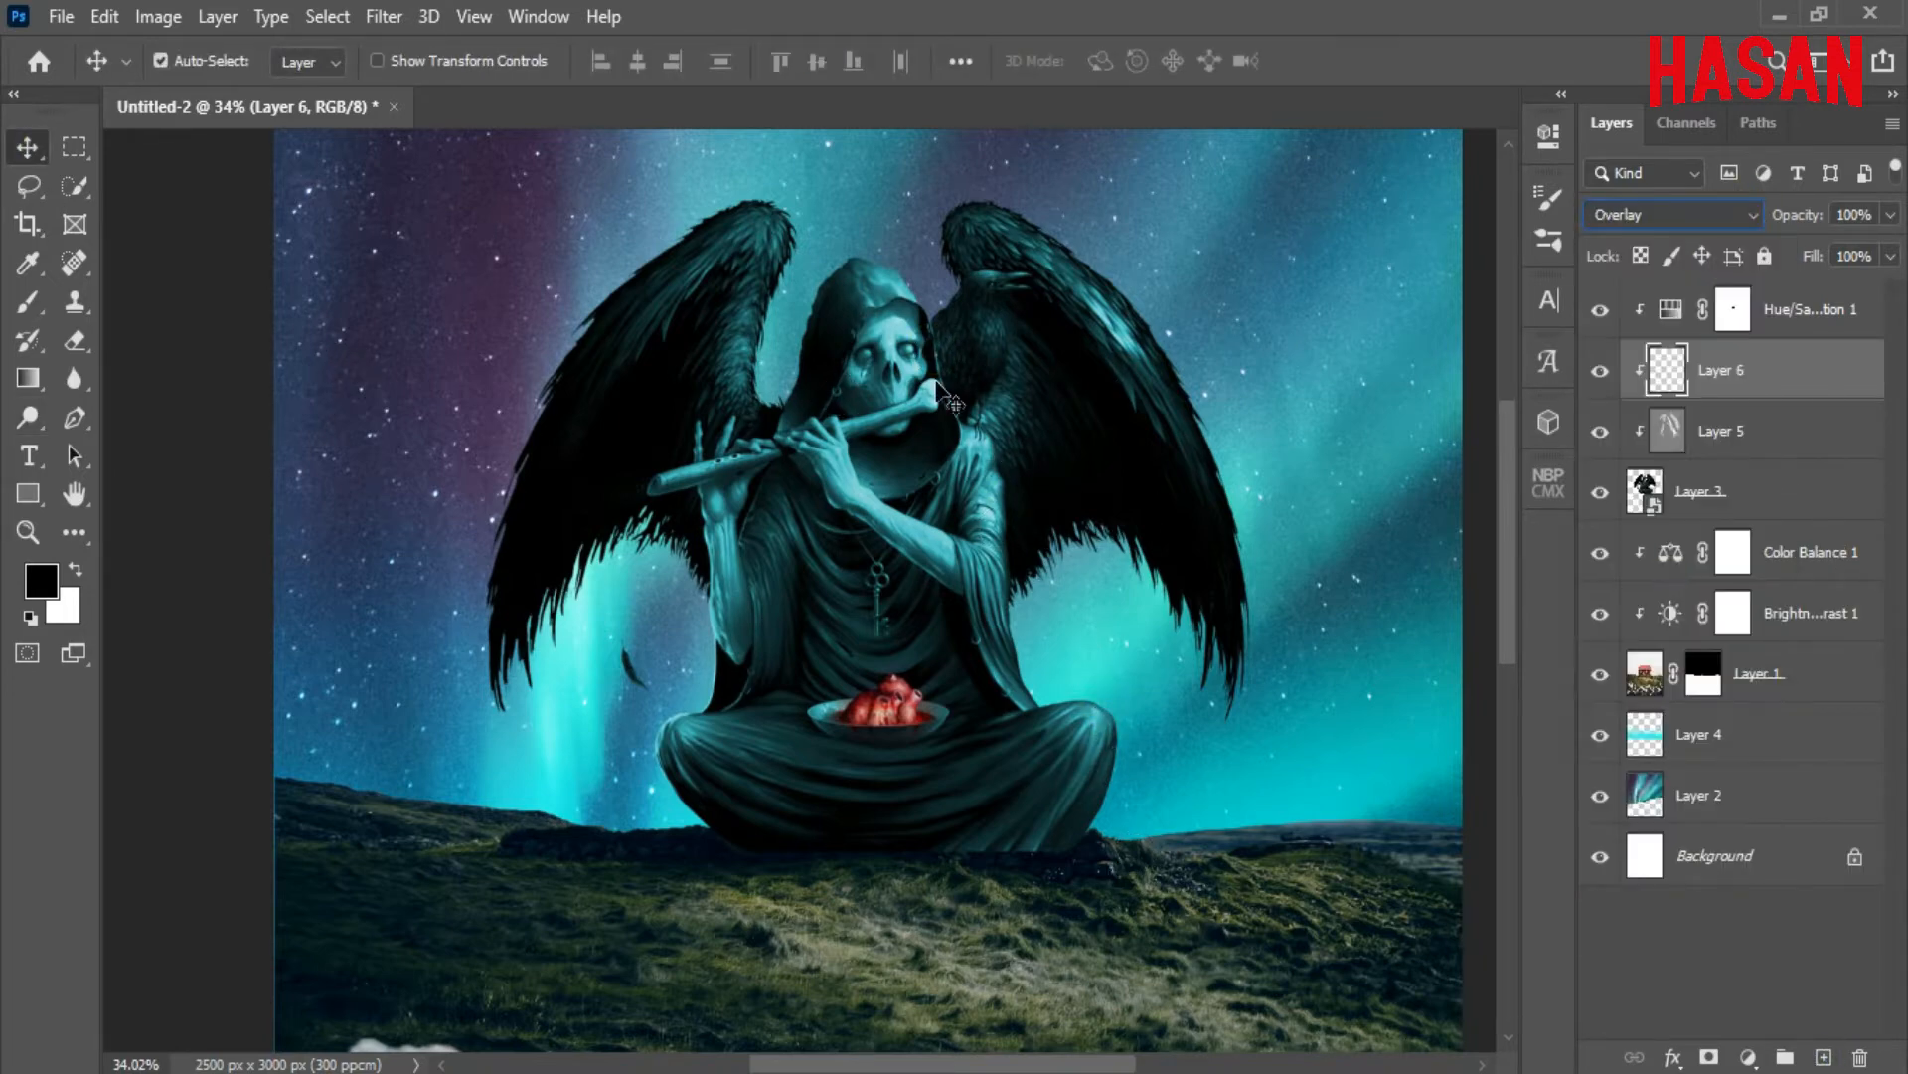
# Set the foreground color to a bright, saturated teal with hue 174
pyautogui.click(42, 579)
pyautogui.click(1564, 427)
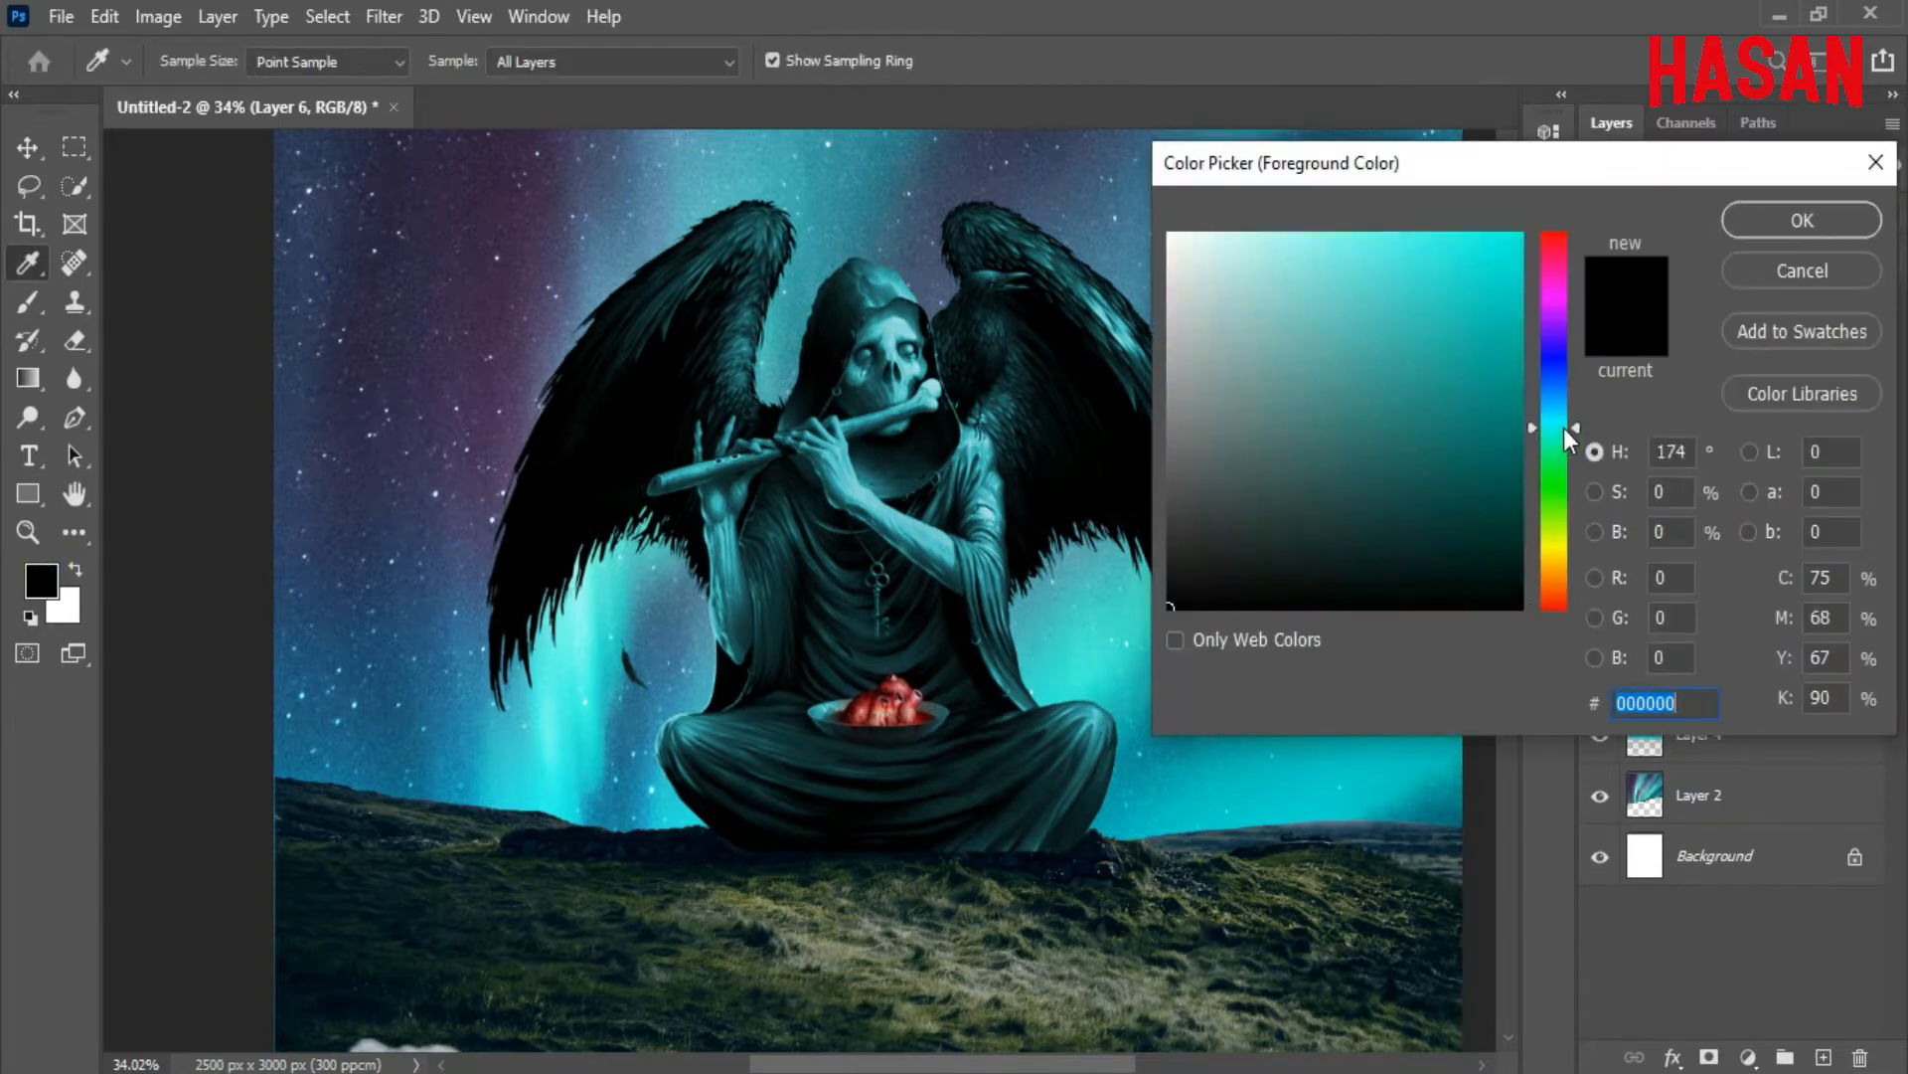
pyautogui.moveTo(1508, 242); pyautogui.dragTo(1507, 248)
pyautogui.click(1795, 220)
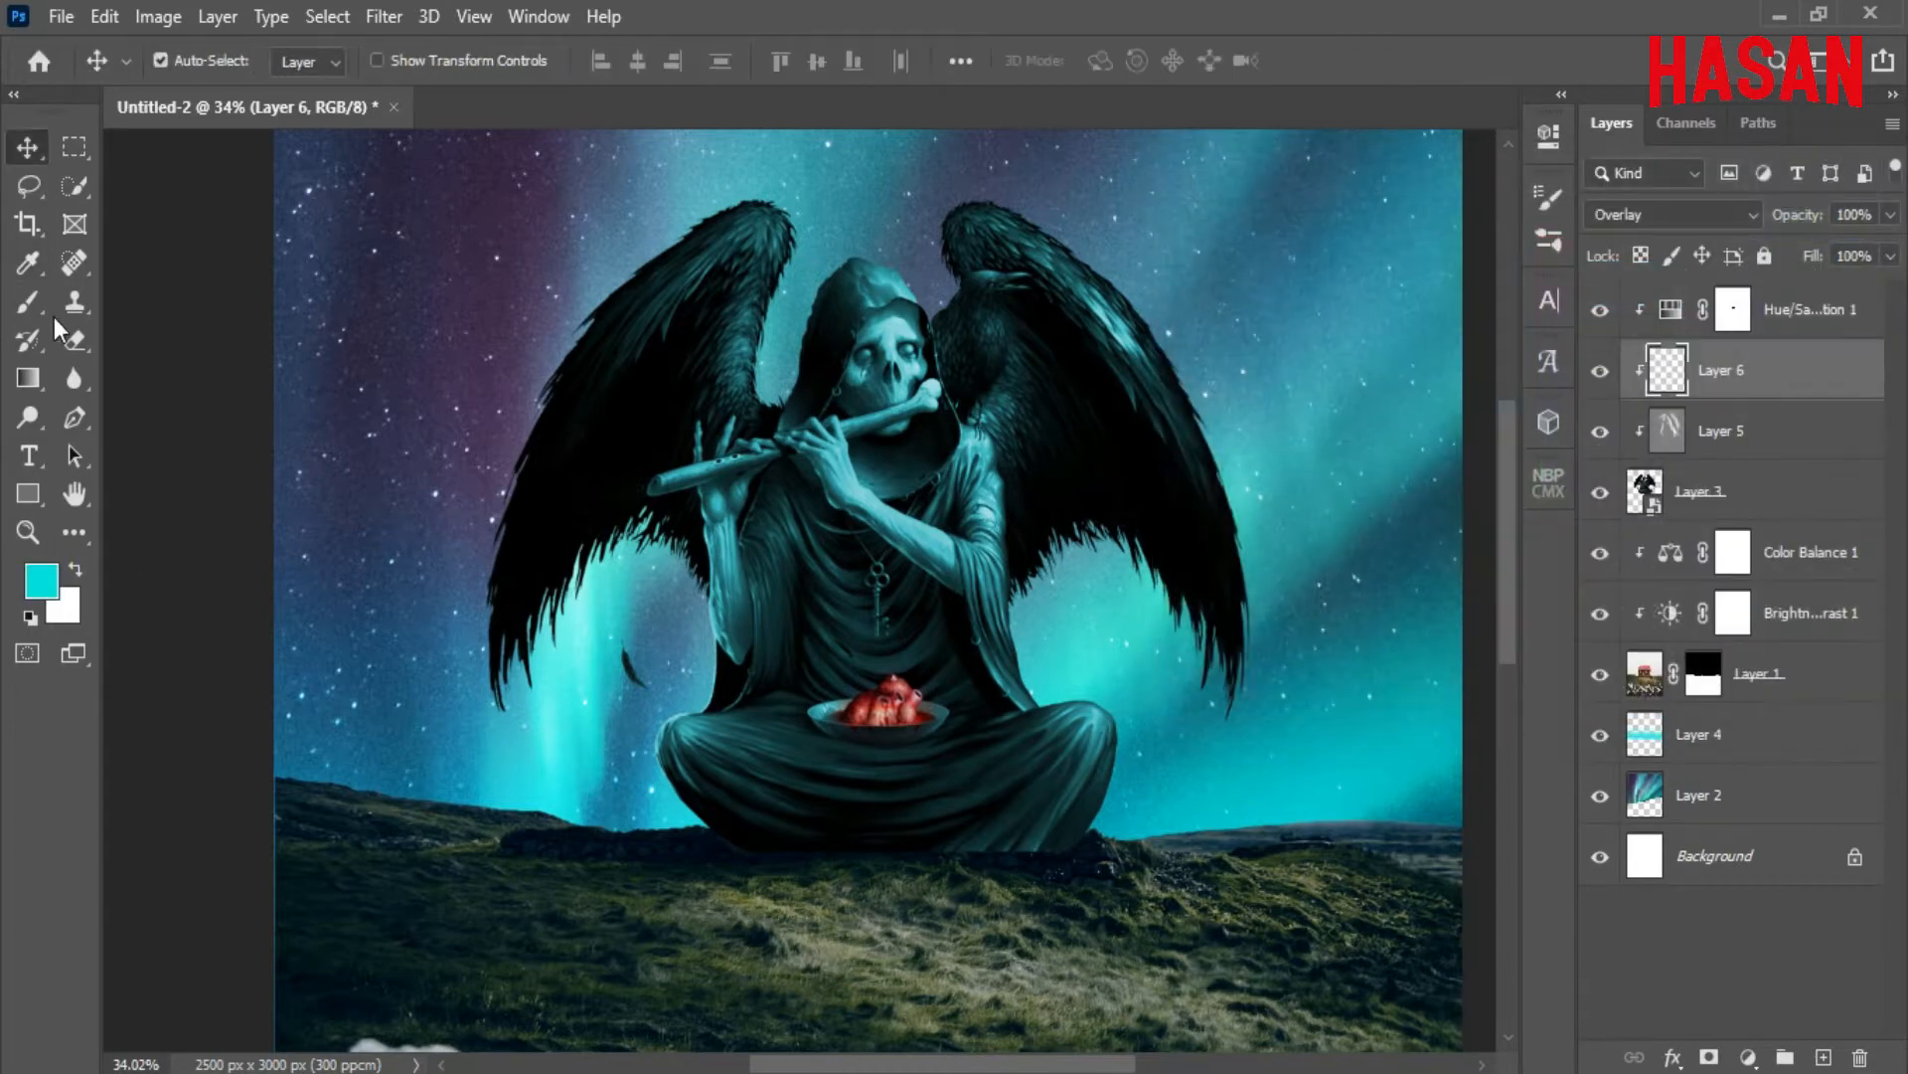
# Brush the teal color over the right-hand wing and side of the figure at 60% and then 100% flow
pyautogui.rightClick(28, 302)
pyautogui.click(139, 298)
pyautogui.moveTo(736, 62); pyautogui.dragTo(663, 72)
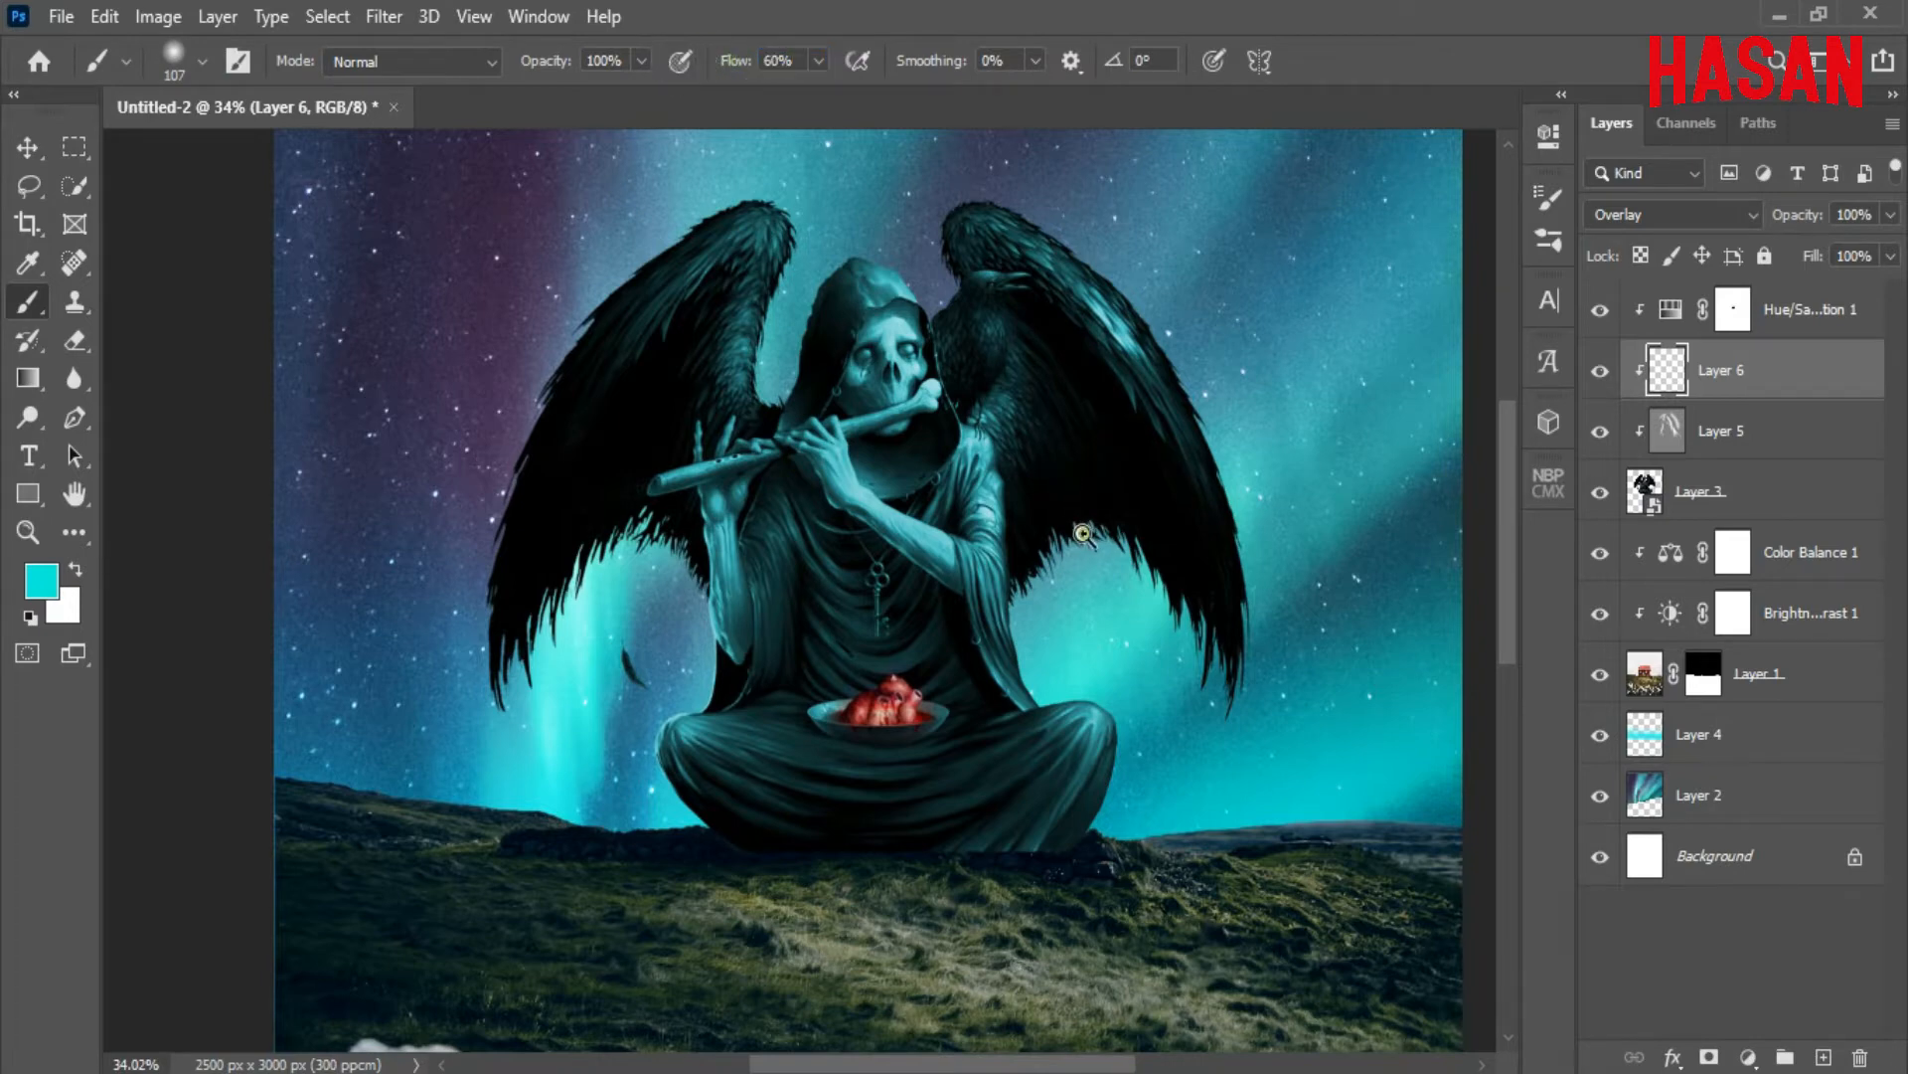
pyautogui.scroll(-2, 1078, 515)
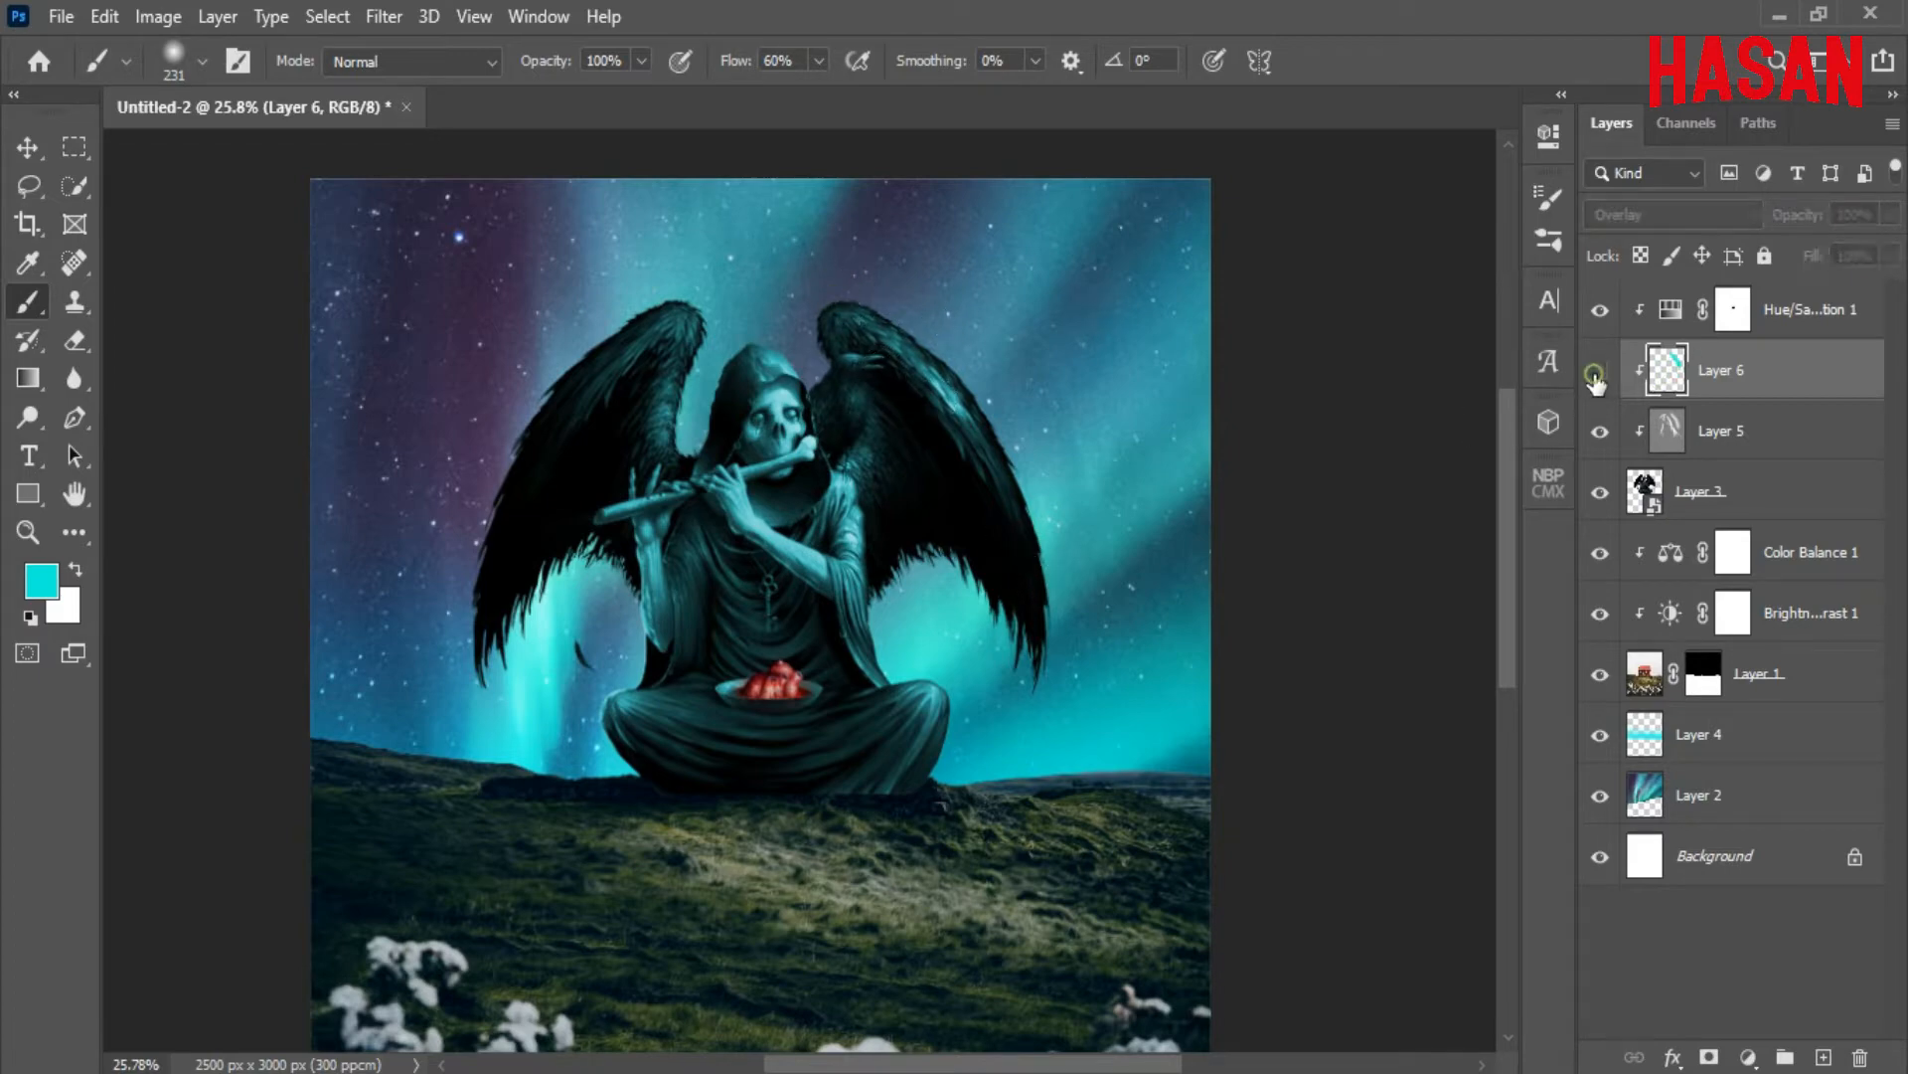
pyautogui.moveTo(728, 64); pyautogui.dragTo(1040, 66)
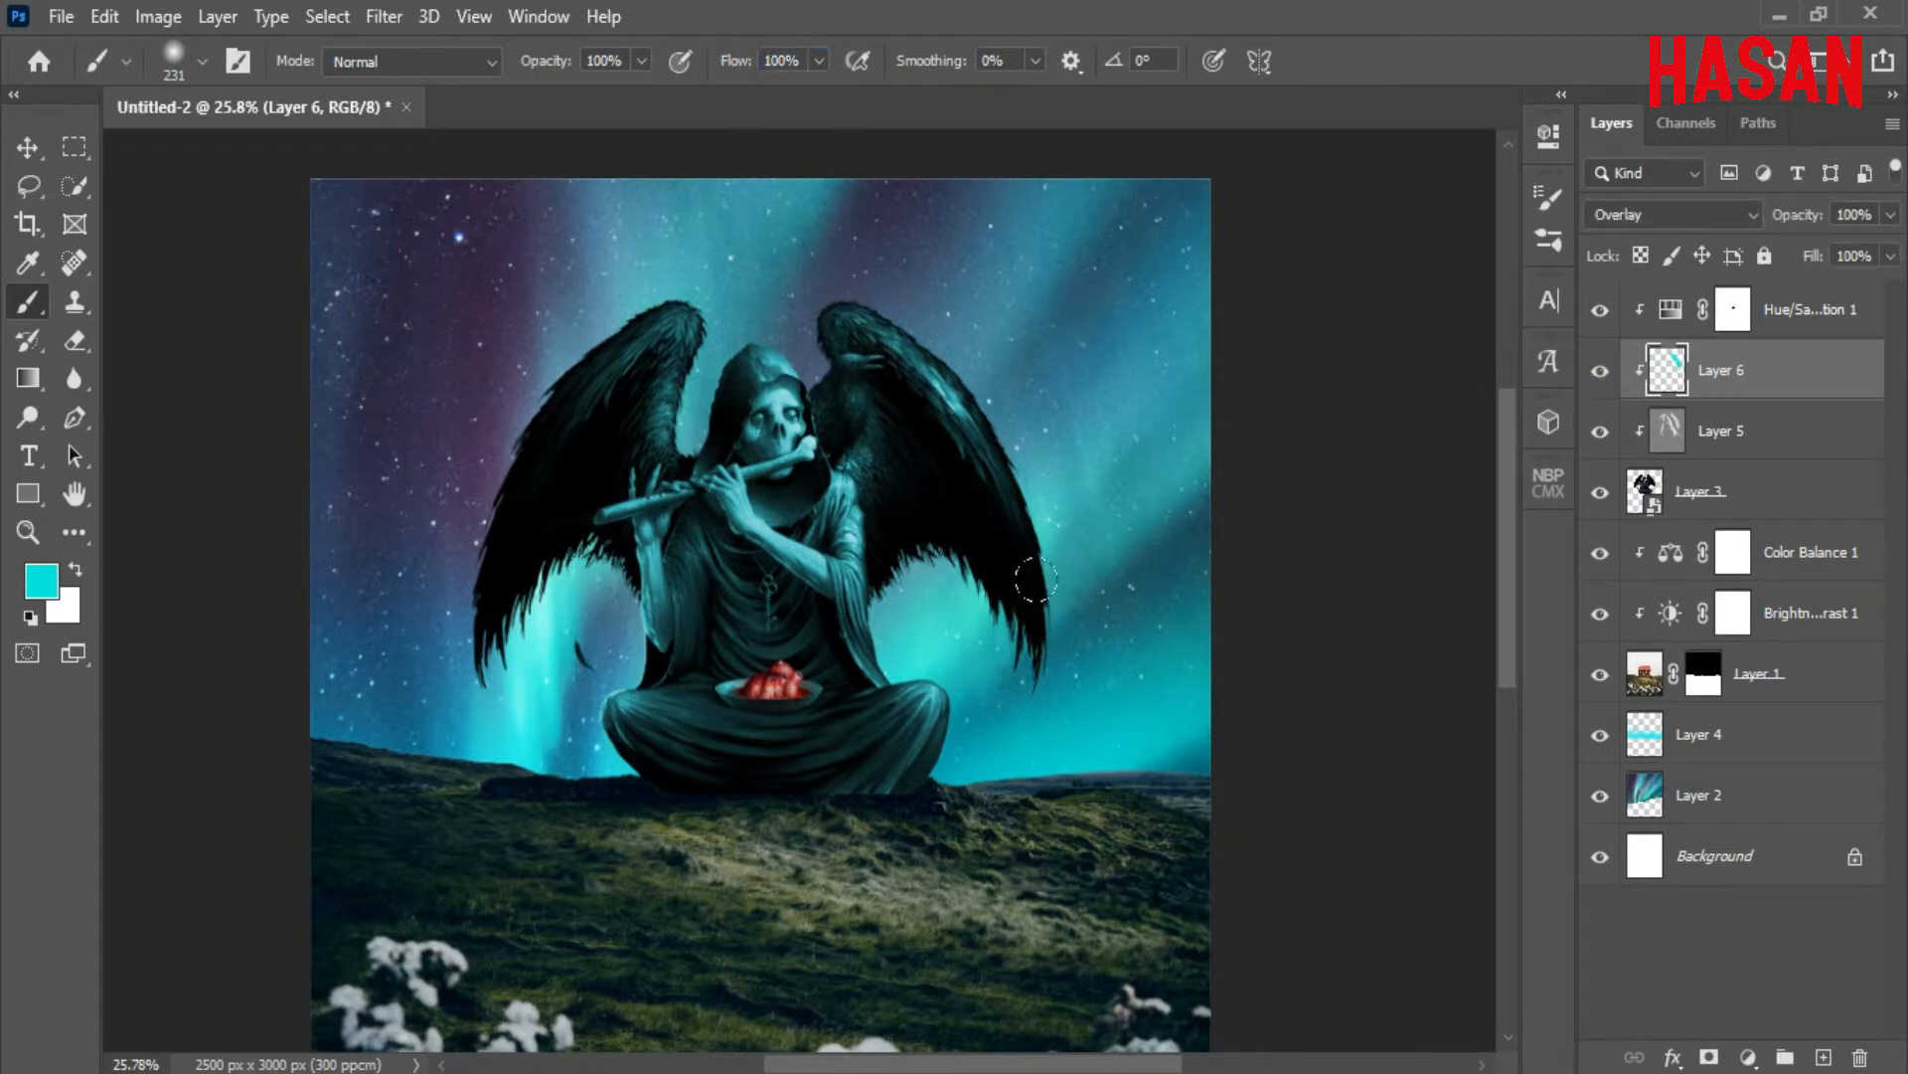
pyautogui.rightClick(695, 370)
pyautogui.press('Escape')
# Move the teal paint layer above the Hue/Saturation adjustment and compare the figure with each of them hidden and shown
pyautogui.moveTo(1773, 370); pyautogui.dragTo(1759, 288)
pyautogui.click(1601, 309)
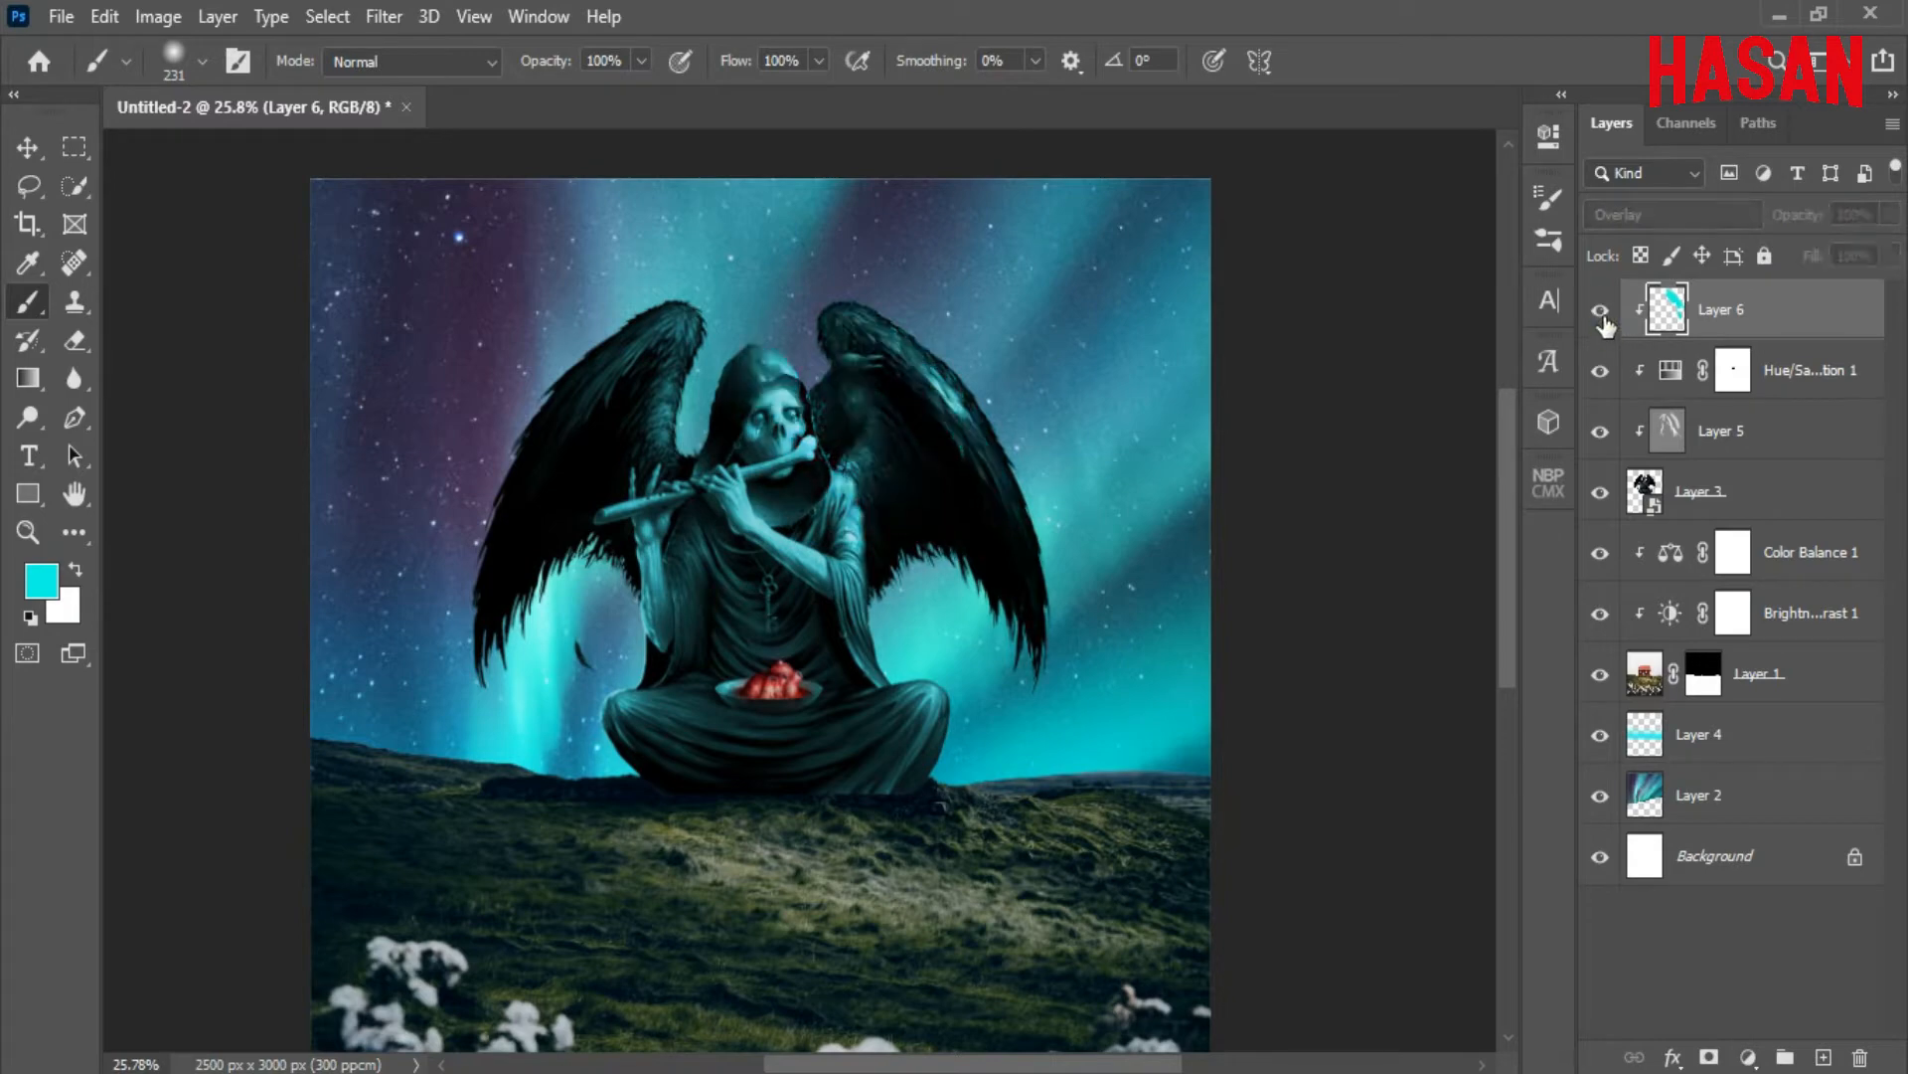
pyautogui.click(1601, 309)
pyautogui.click(1599, 371)
pyautogui.click(1599, 371)
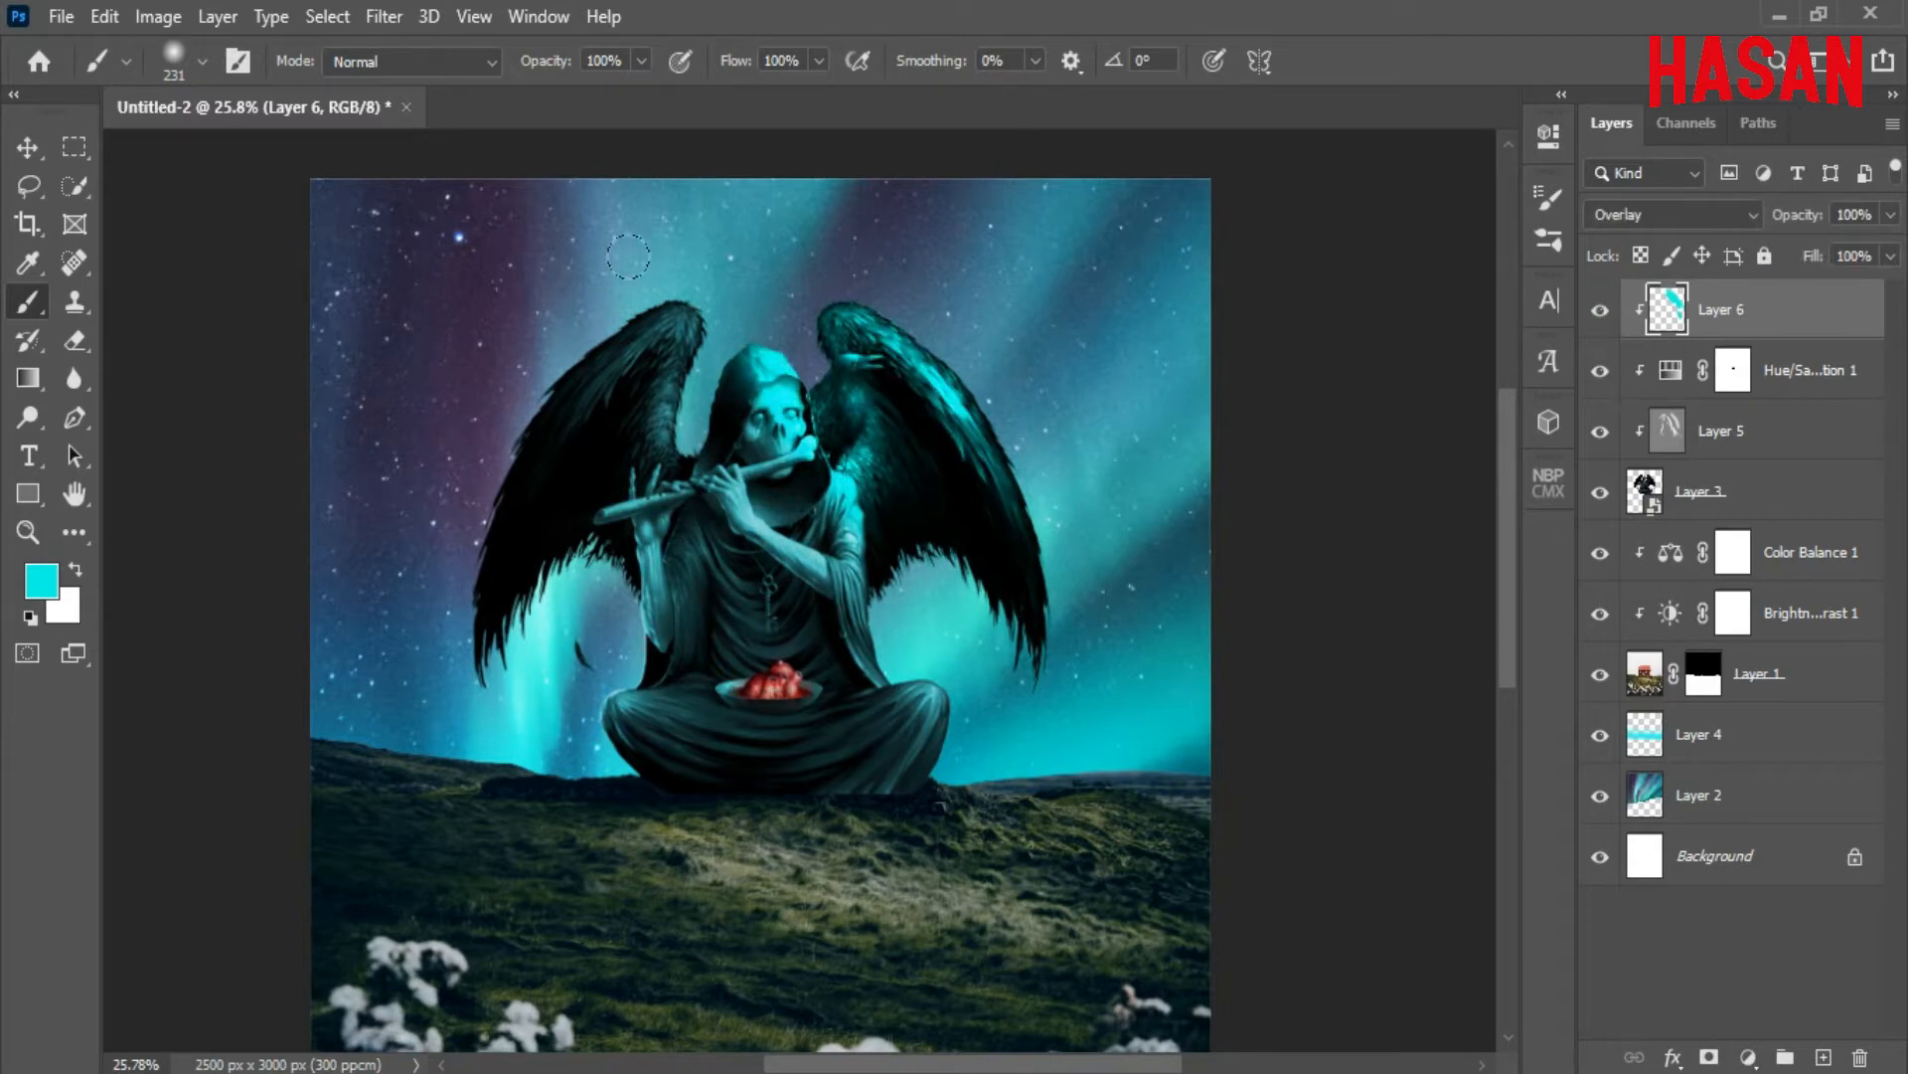
# Brush teal light over the inner left-hand wing and the right-hand knee at 40% flow
pyautogui.moveTo(735, 61); pyautogui.dragTo(666, 71)
pyautogui.moveTo(679, 314)
pyautogui.mouseDown()
pyautogui.moveTo(652, 320)
pyautogui.moveTo(664, 459)
pyautogui.mouseUp()
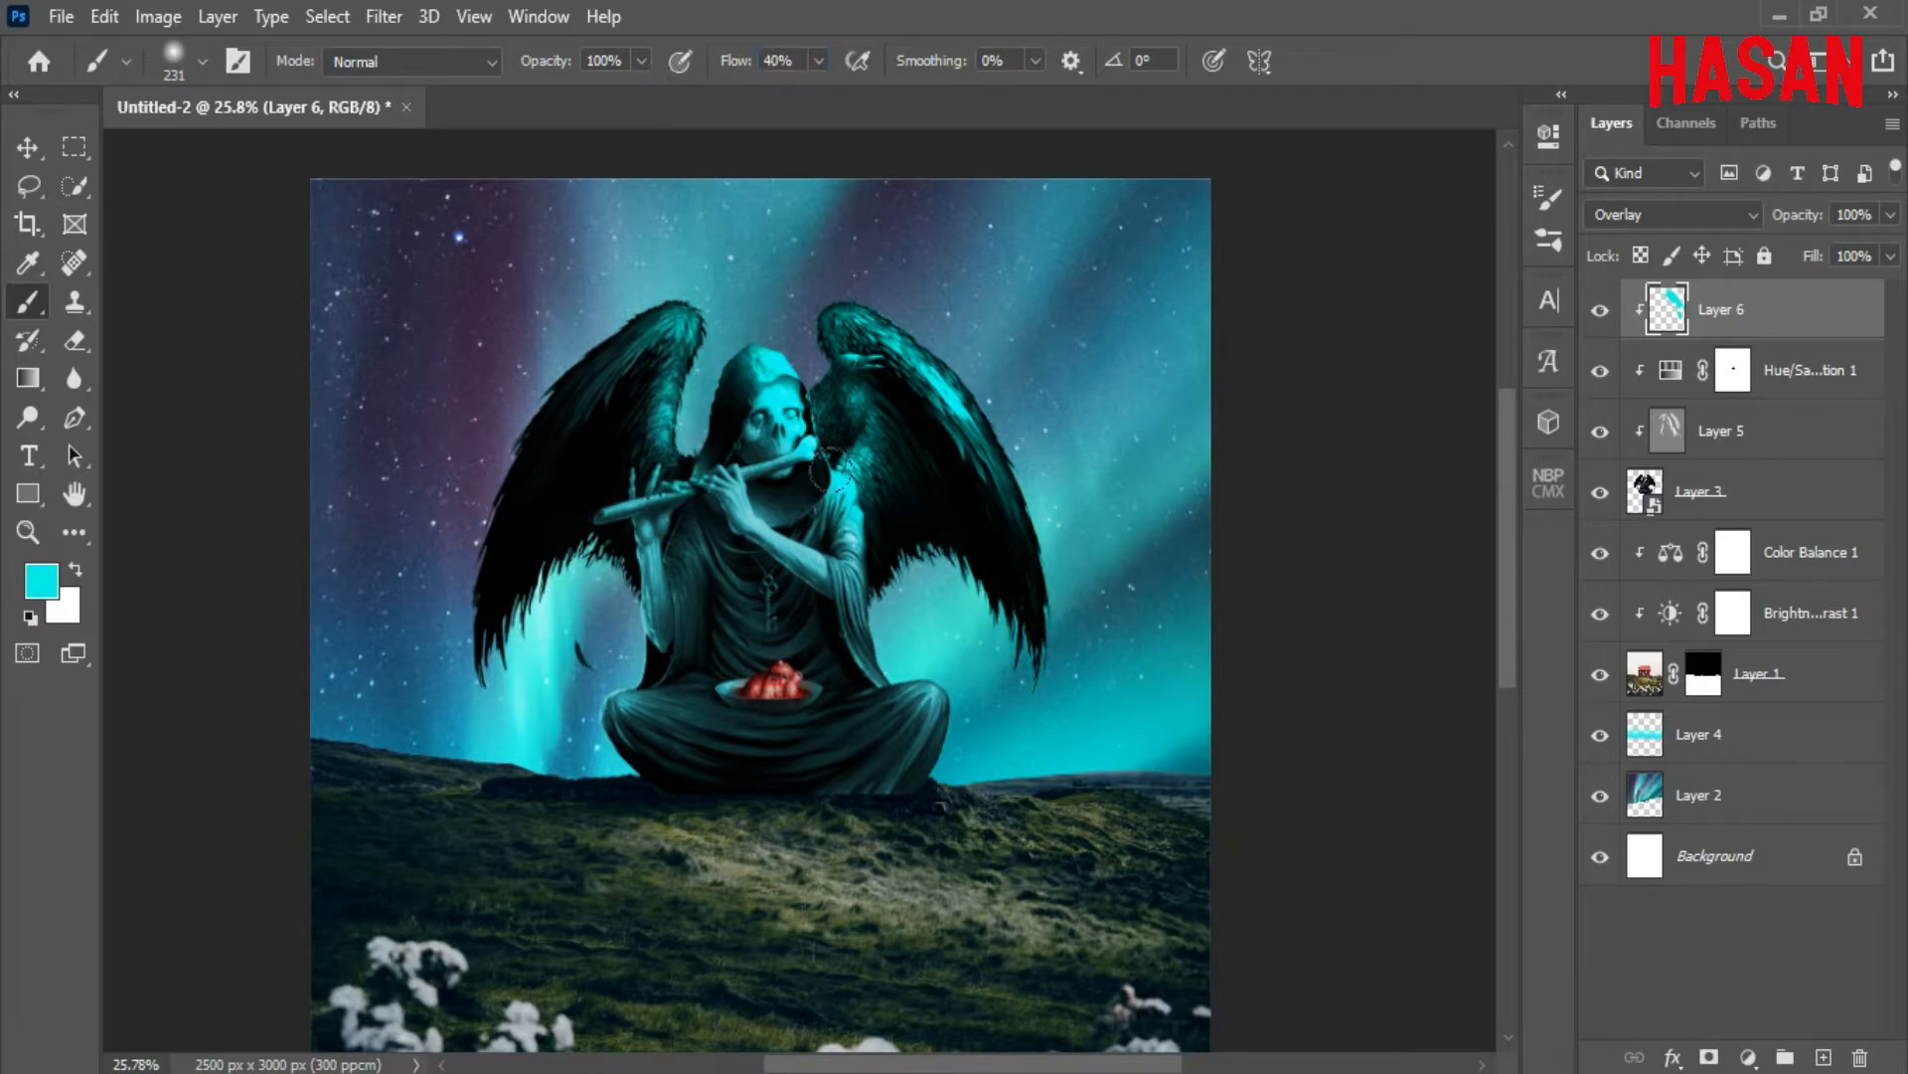
pyautogui.moveTo(895, 676); pyautogui.dragTo(938, 727)
# Brush faint teal light over the figure's forearm, lowering the flow to 10% and then 7%
pyautogui.moveTo(735, 62); pyautogui.dragTo(682, 85)
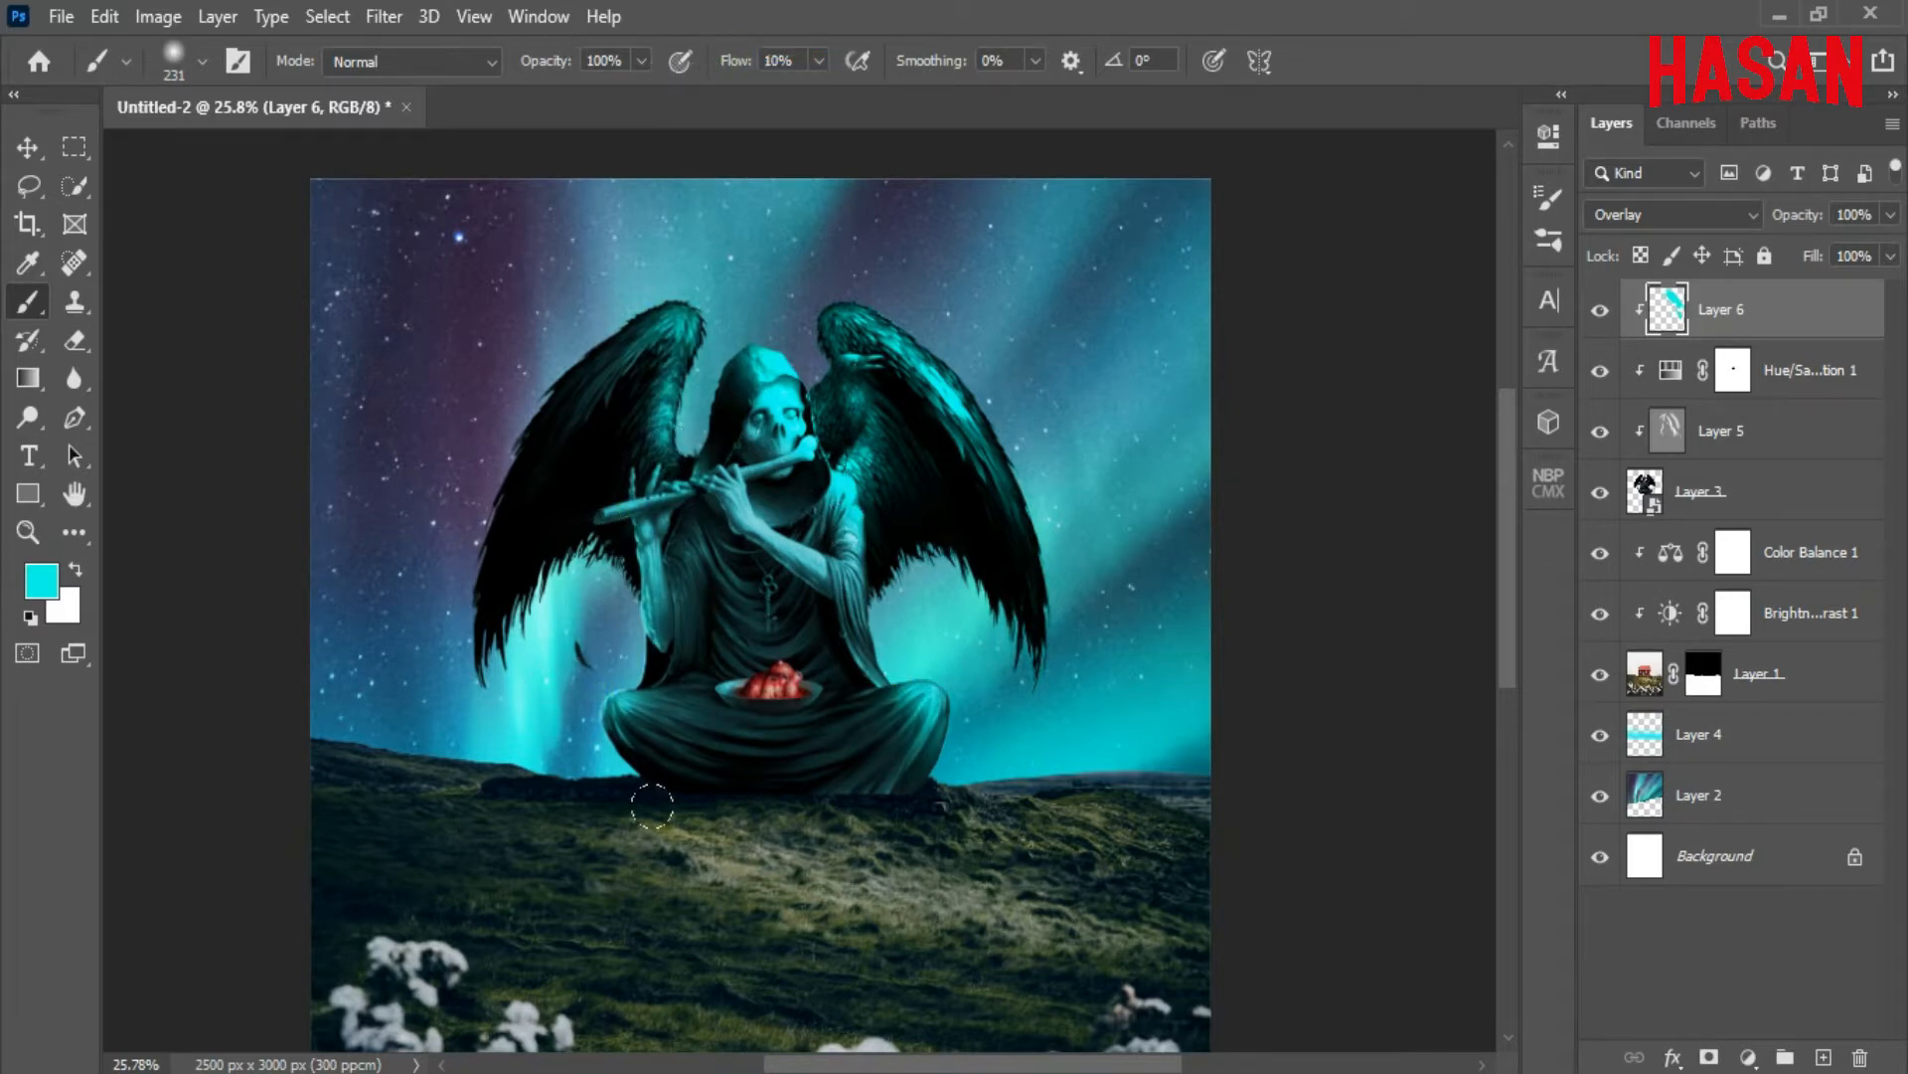
pyautogui.click(26, 147)
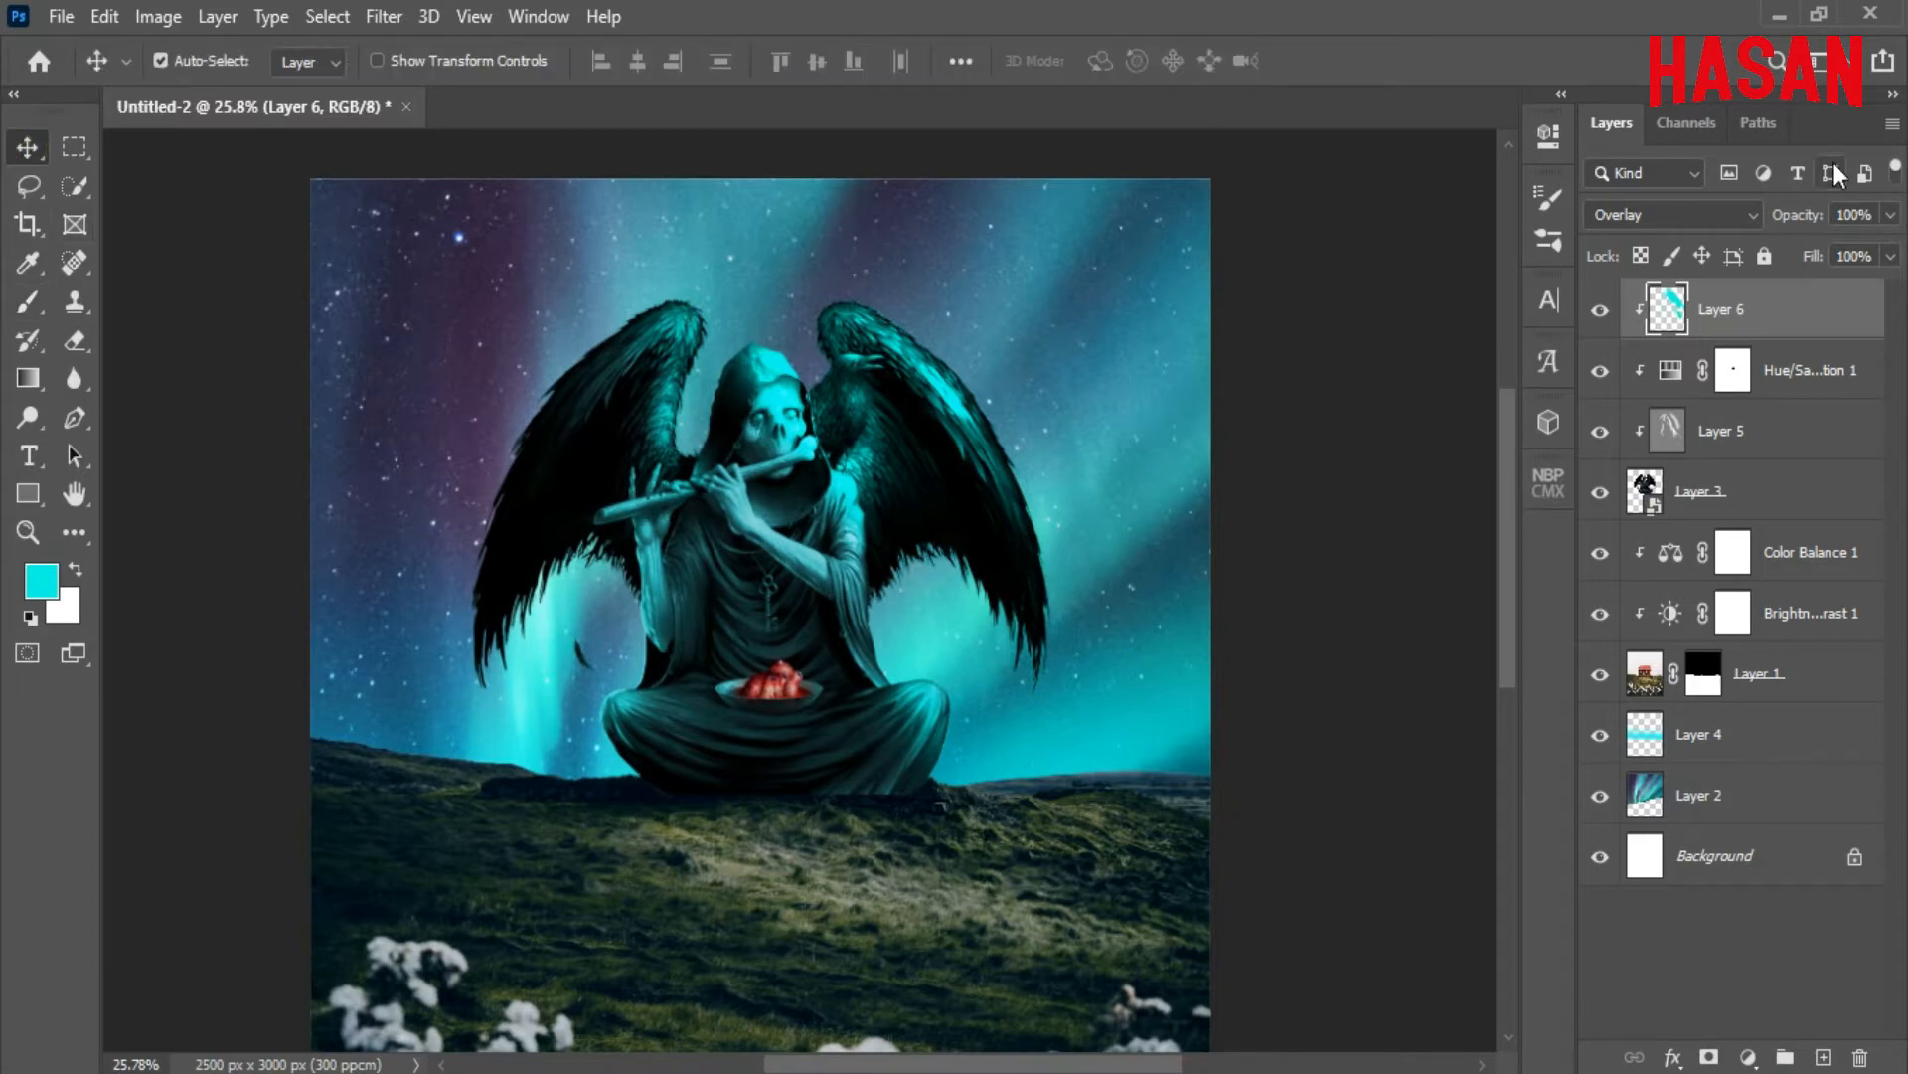
pyautogui.moveTo(800, 601)
pyautogui.mouseDown()
pyautogui.moveTo(862, 635)
pyautogui.moveTo(842, 622)
pyautogui.mouseUp()
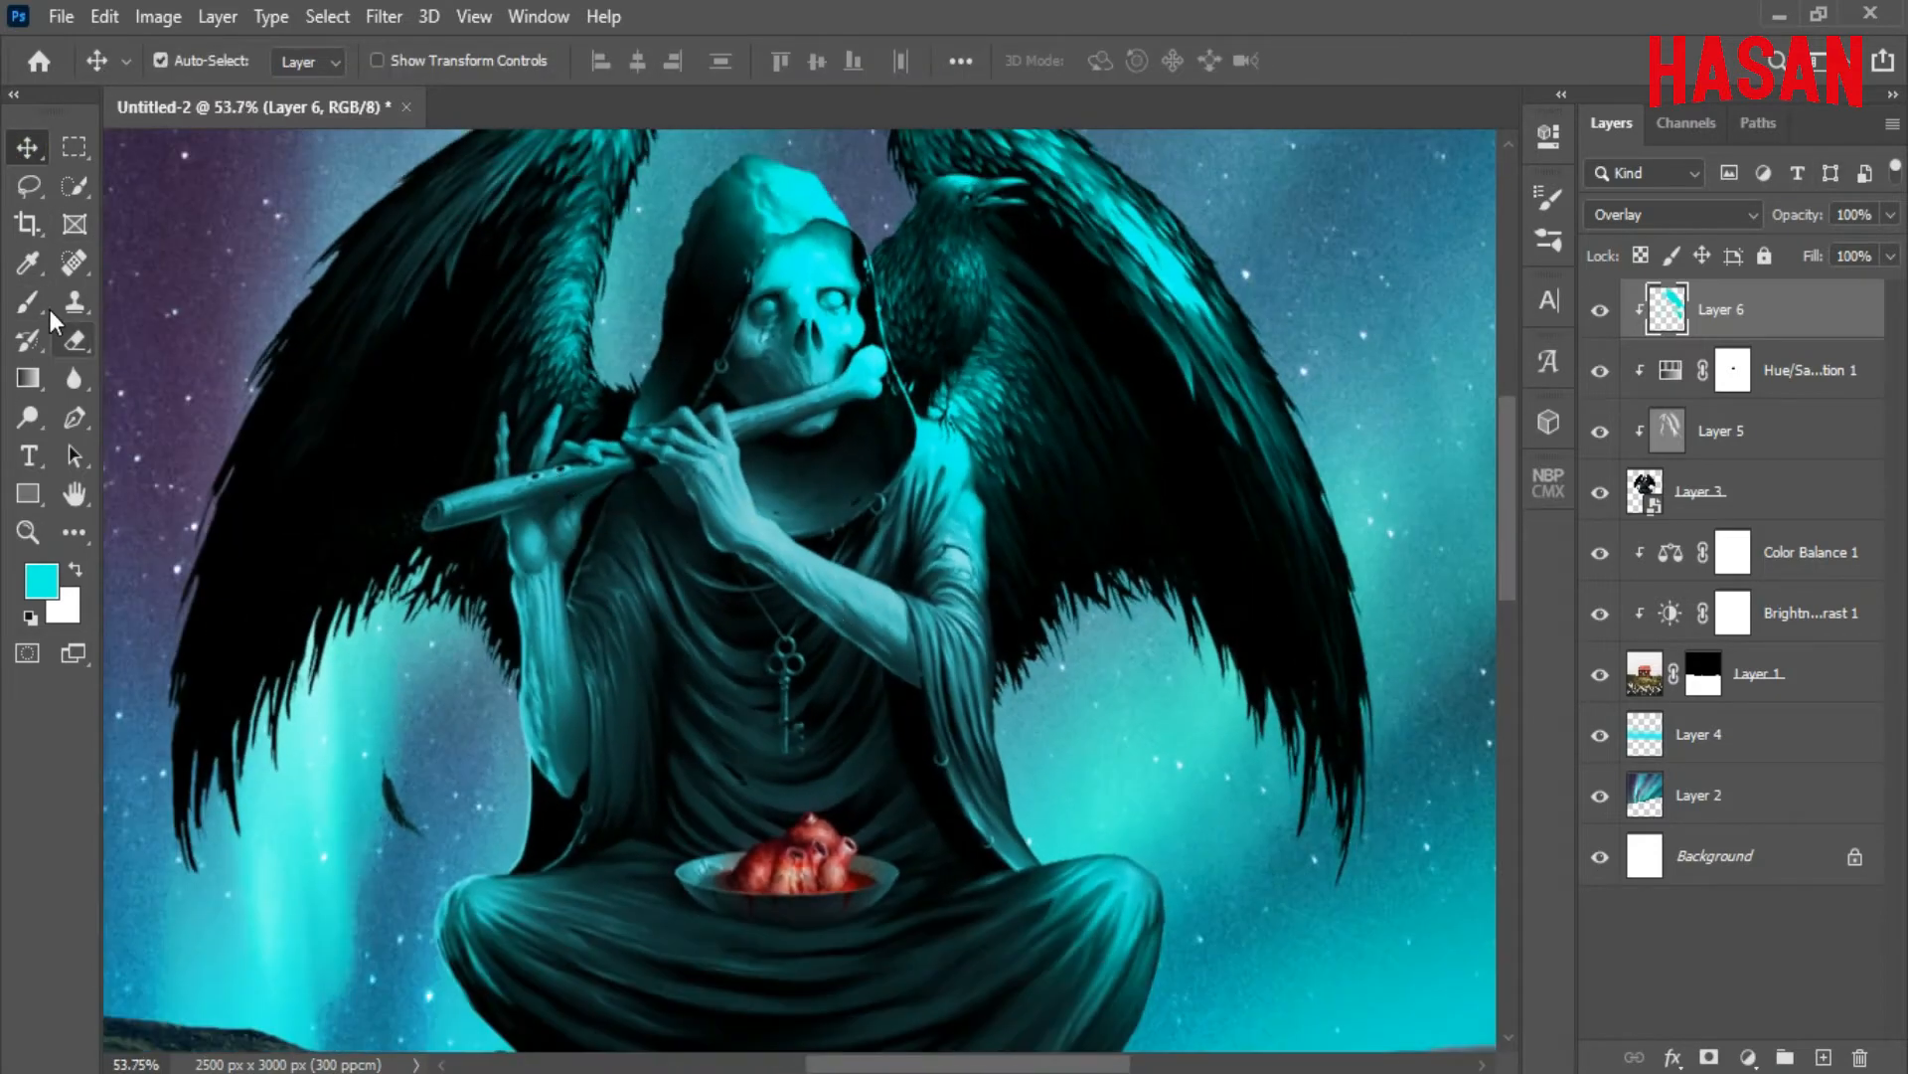
pyautogui.click(30, 303)
pyautogui.moveTo(853, 549); pyautogui.dragTo(772, 575)
pyautogui.press('v')
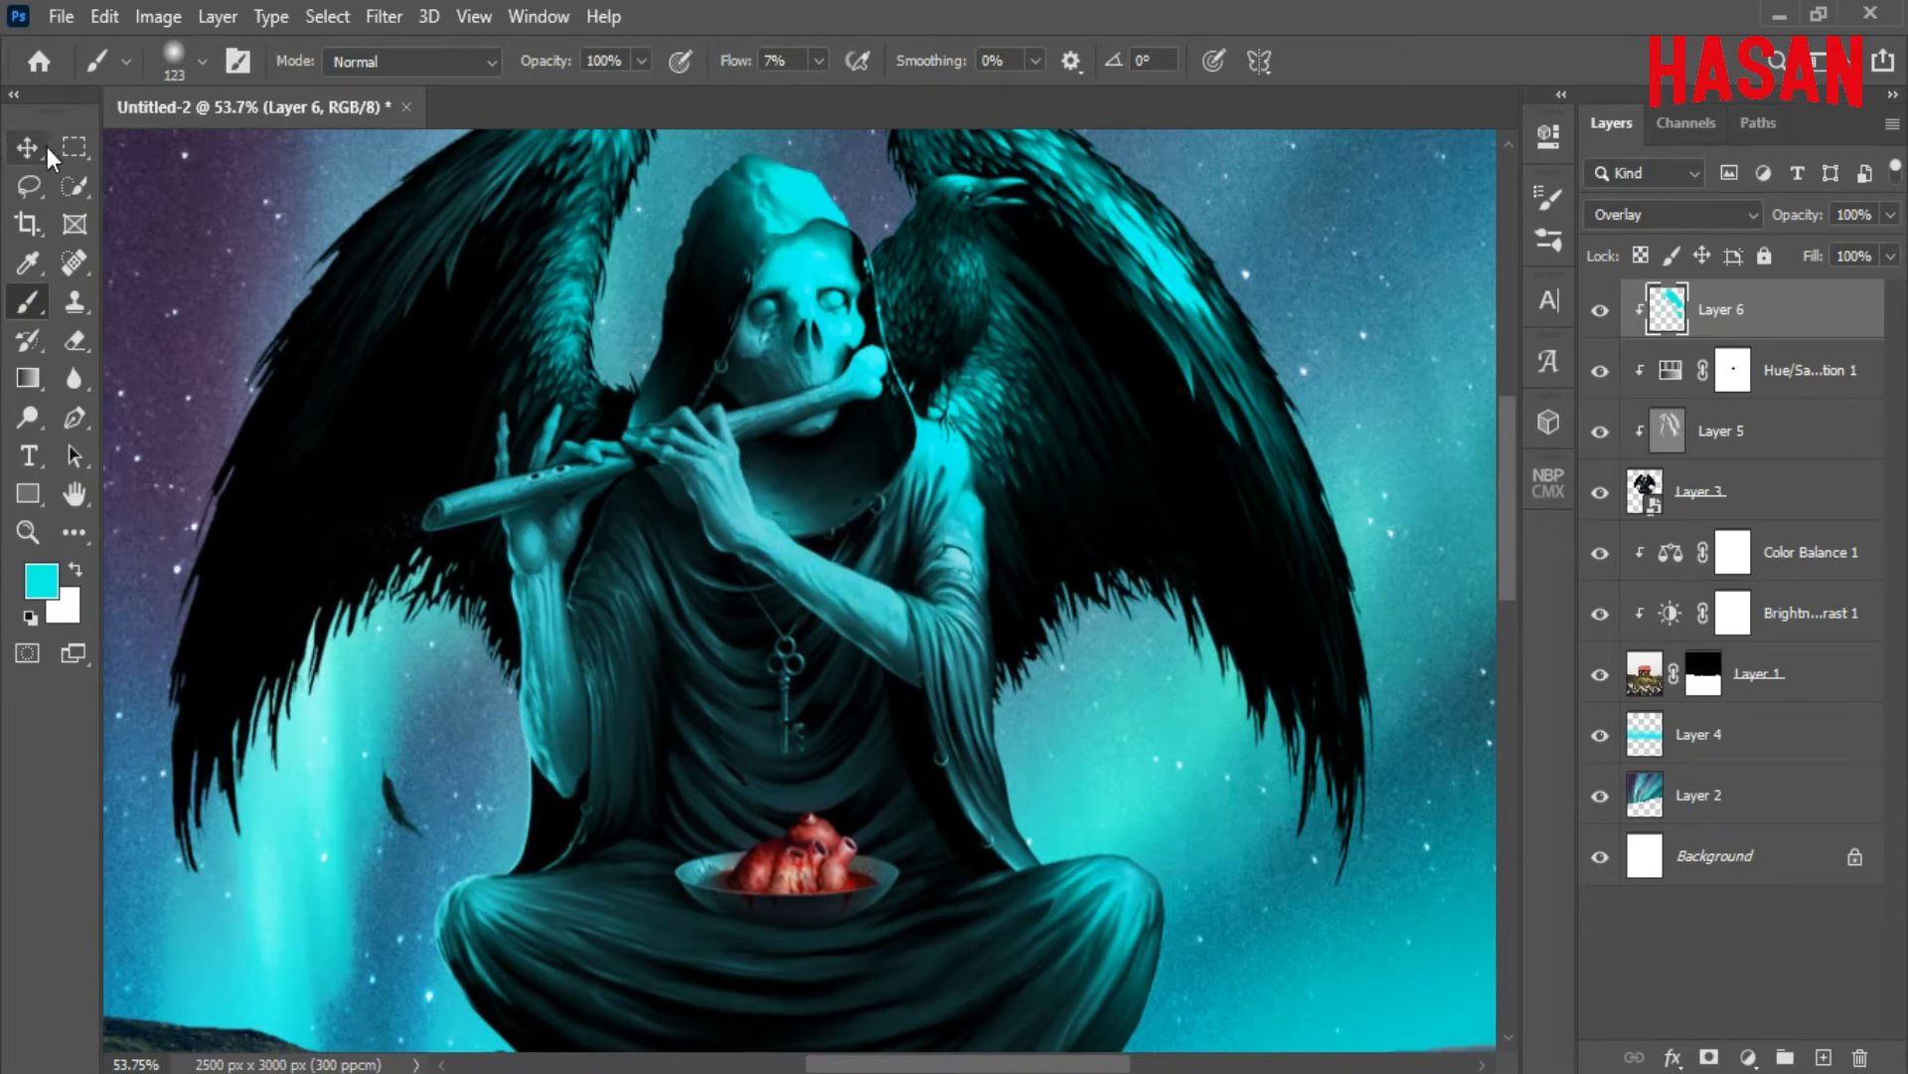
# Lower the teal paint layer's opacity to 50% and compare the image with the layer hidden and shown
pyautogui.hotkey('ctrl', '0')
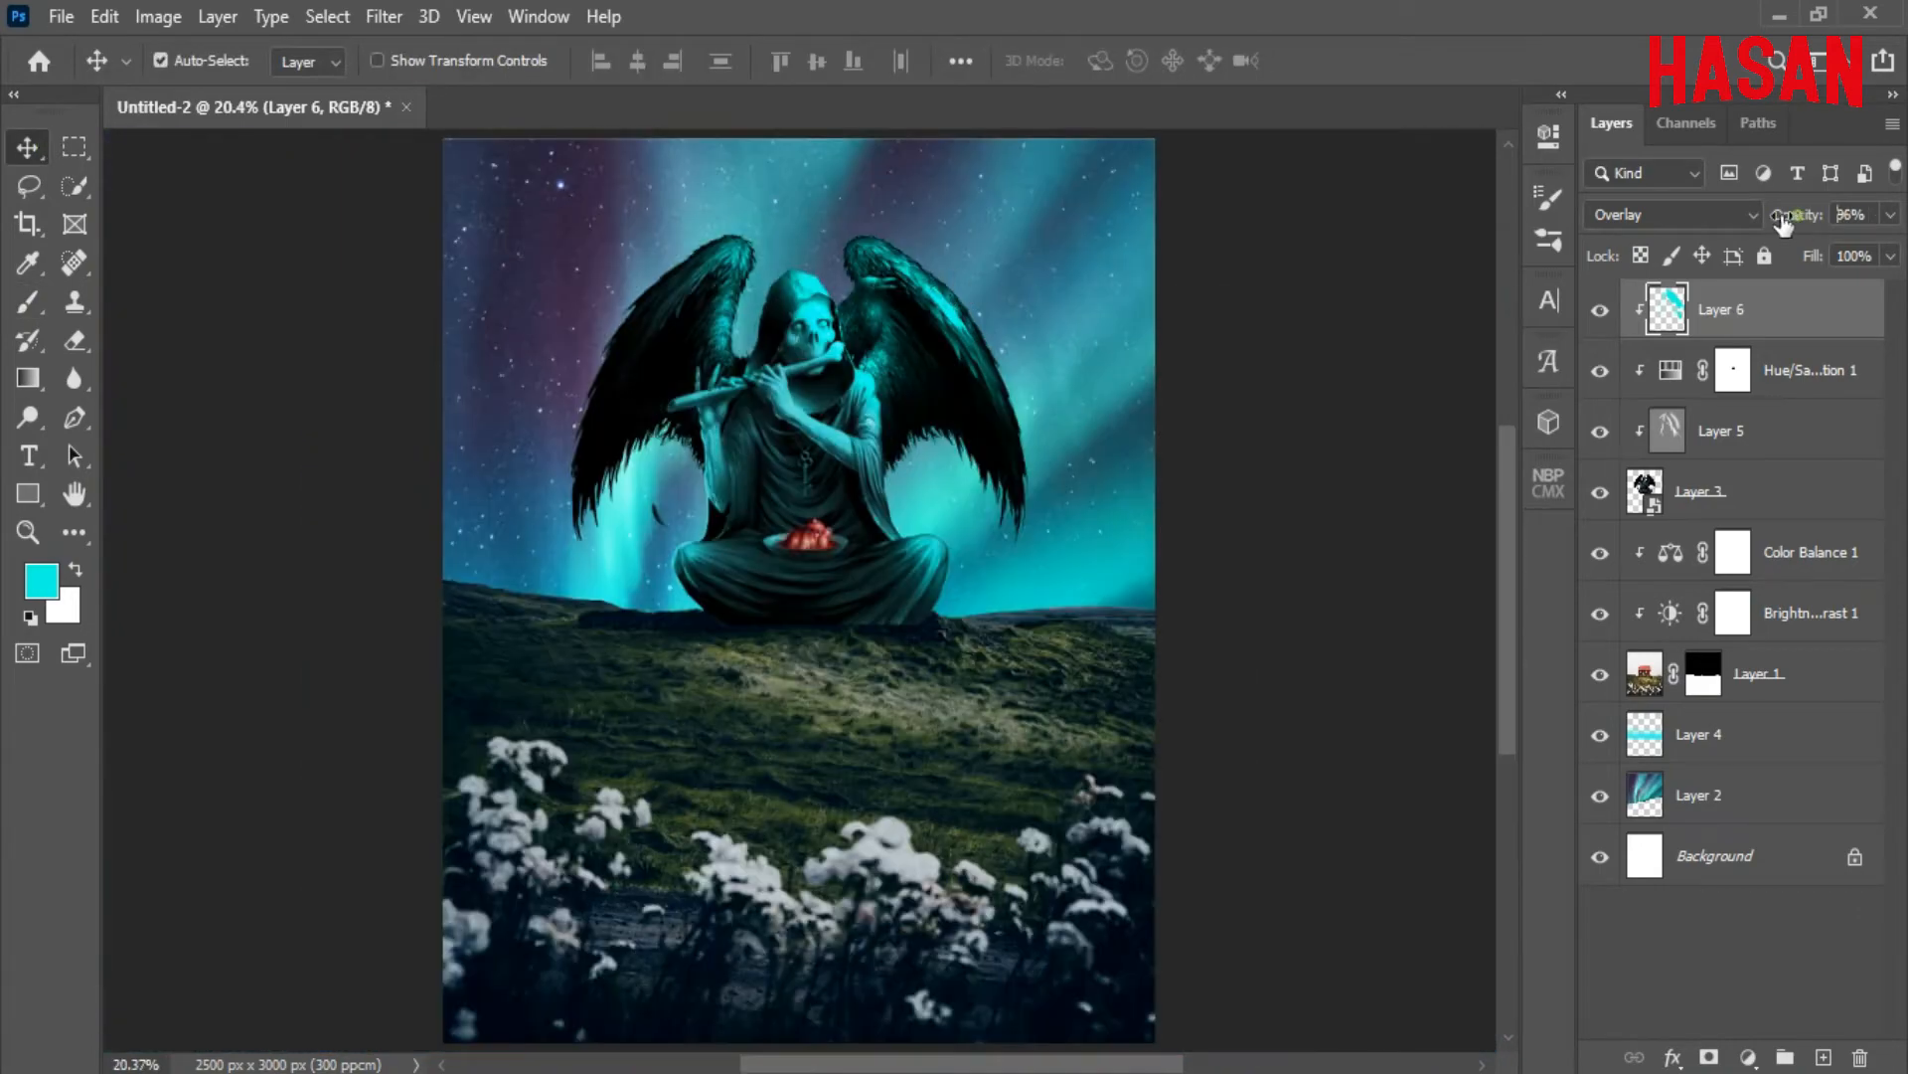
pyautogui.moveTo(1797, 215); pyautogui.dragTo(1727, 220)
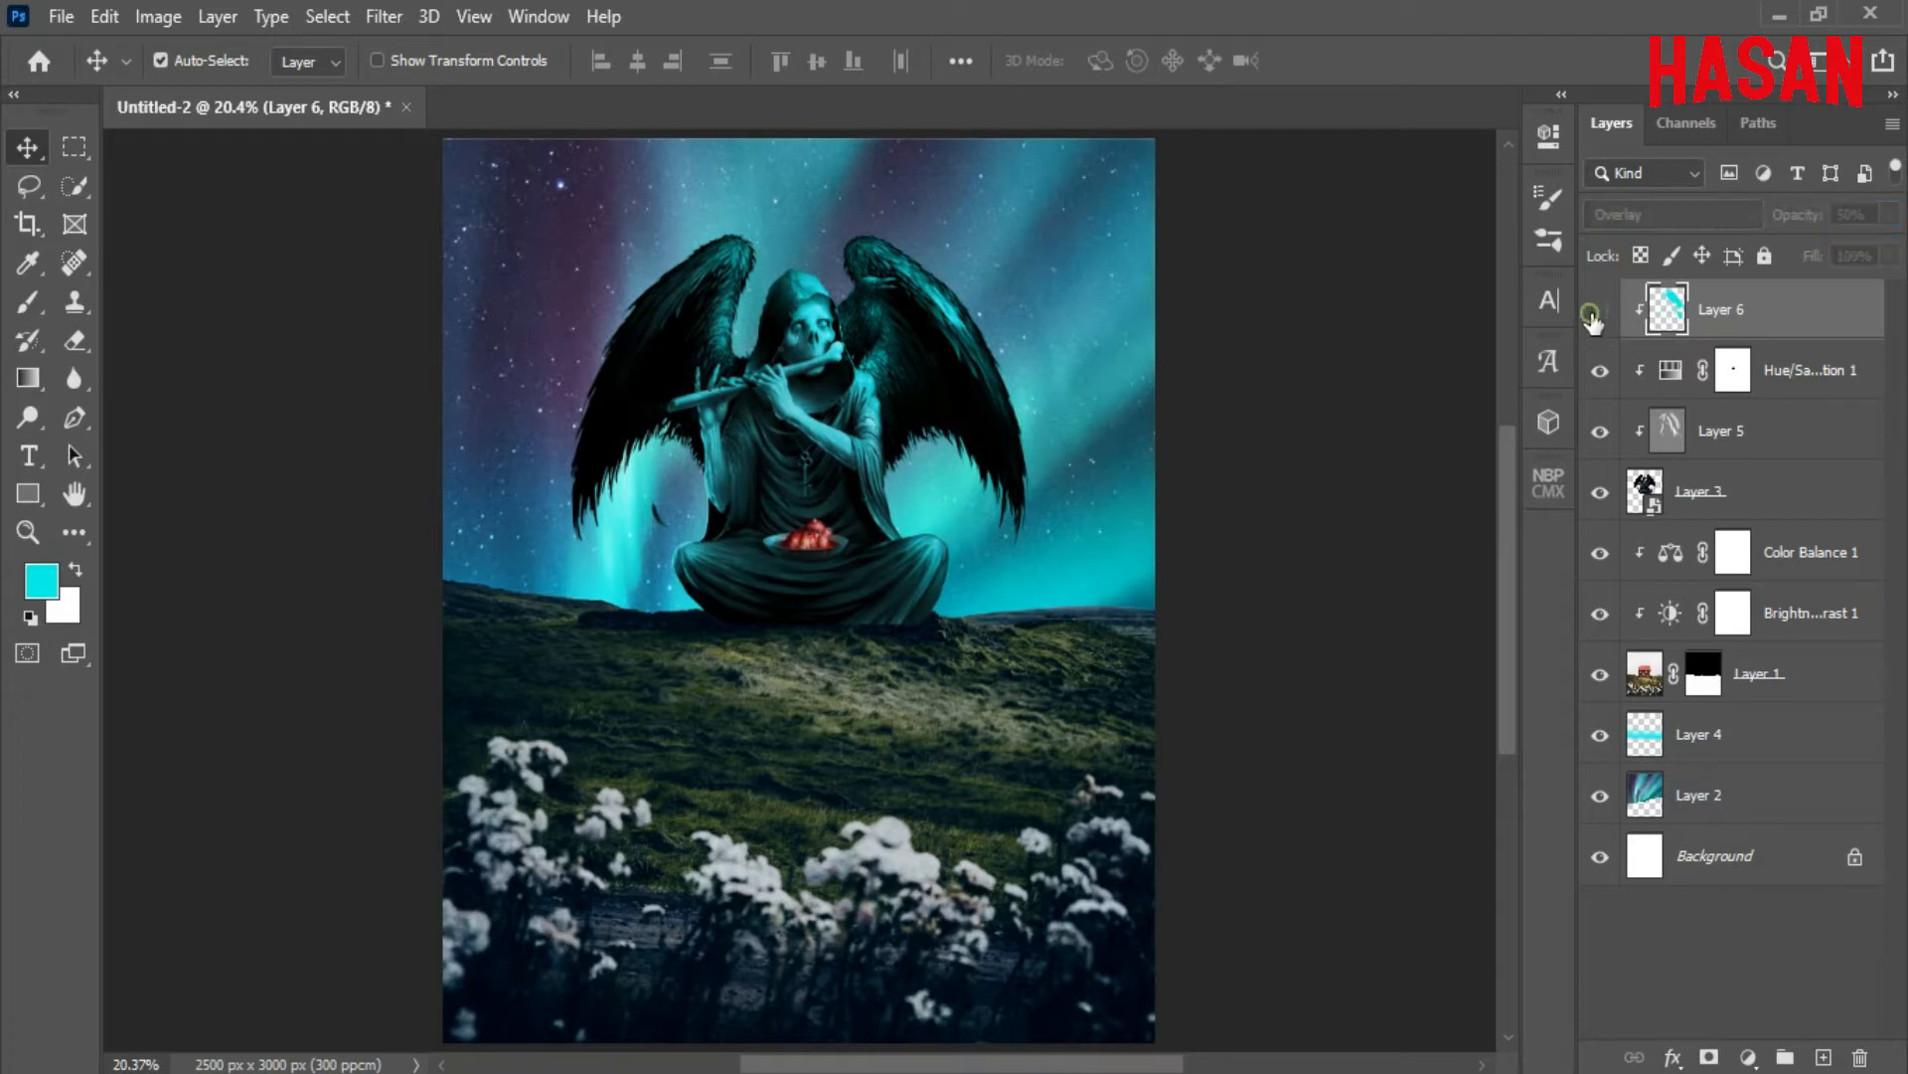
pyautogui.click(1598, 313)
pyautogui.click(1598, 312)
pyautogui.hotkey('ctrl', '-')
pyautogui.hotkey('ctrl', '+')
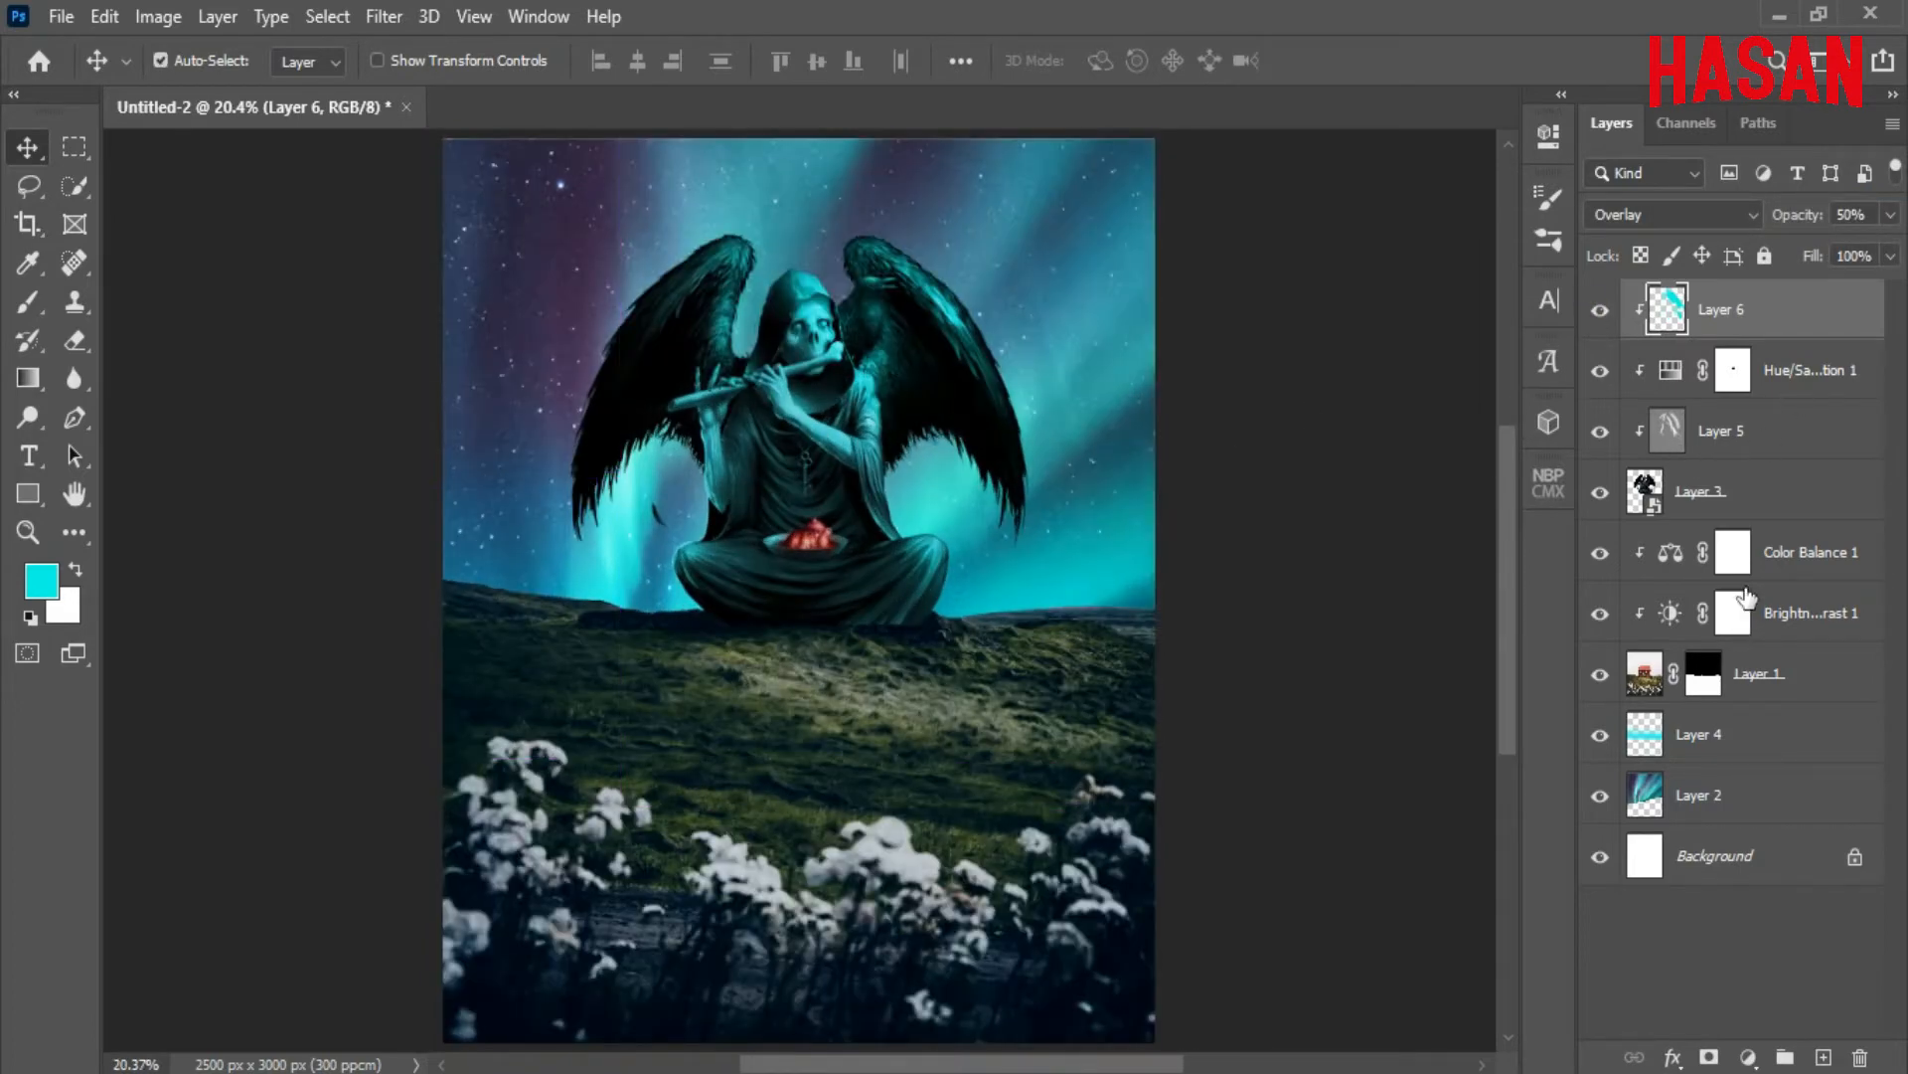
# Reset the colors to black and white, and create a Screen-mode layer filled with the neutral black color
pyautogui.click(217, 17)
pyautogui.click(695, 39)
pyautogui.press('d')
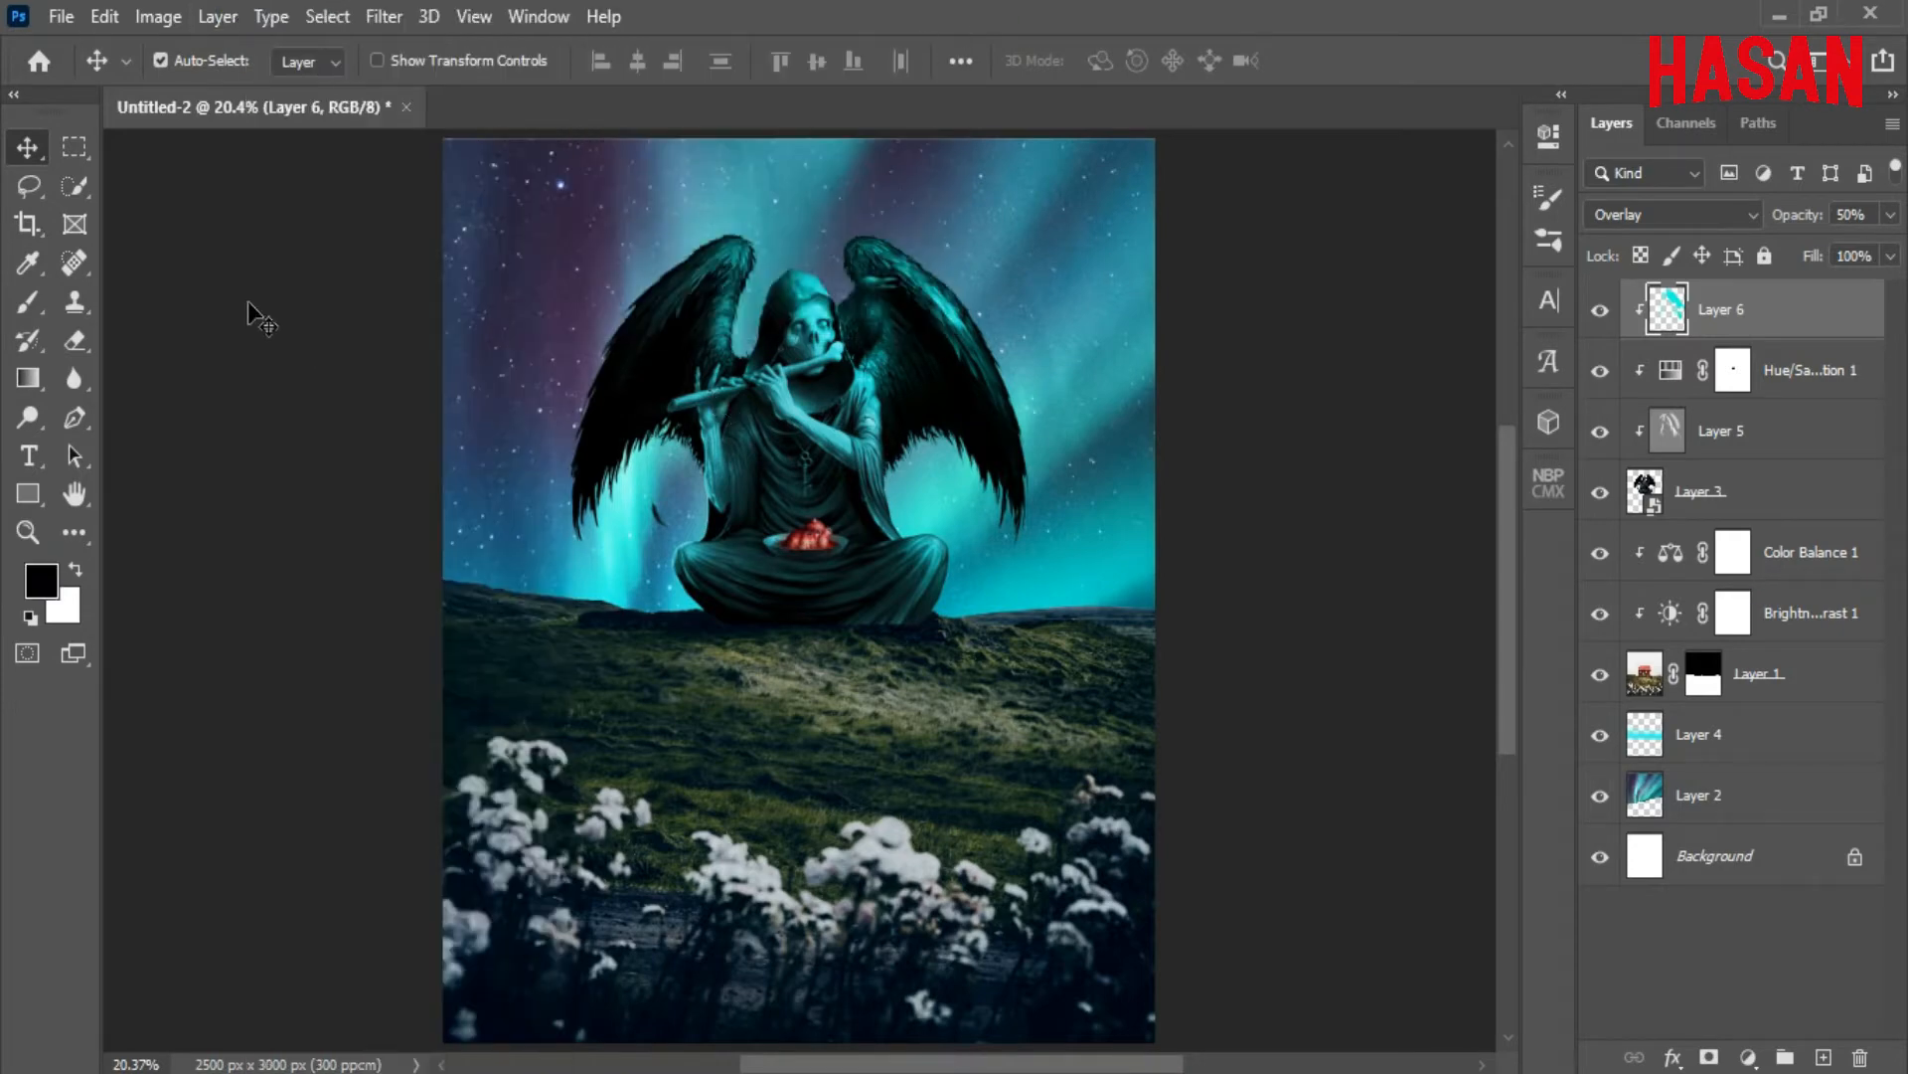
pyautogui.click(217, 17)
pyautogui.moveTo(238, 37)
pyautogui.click(696, 40)
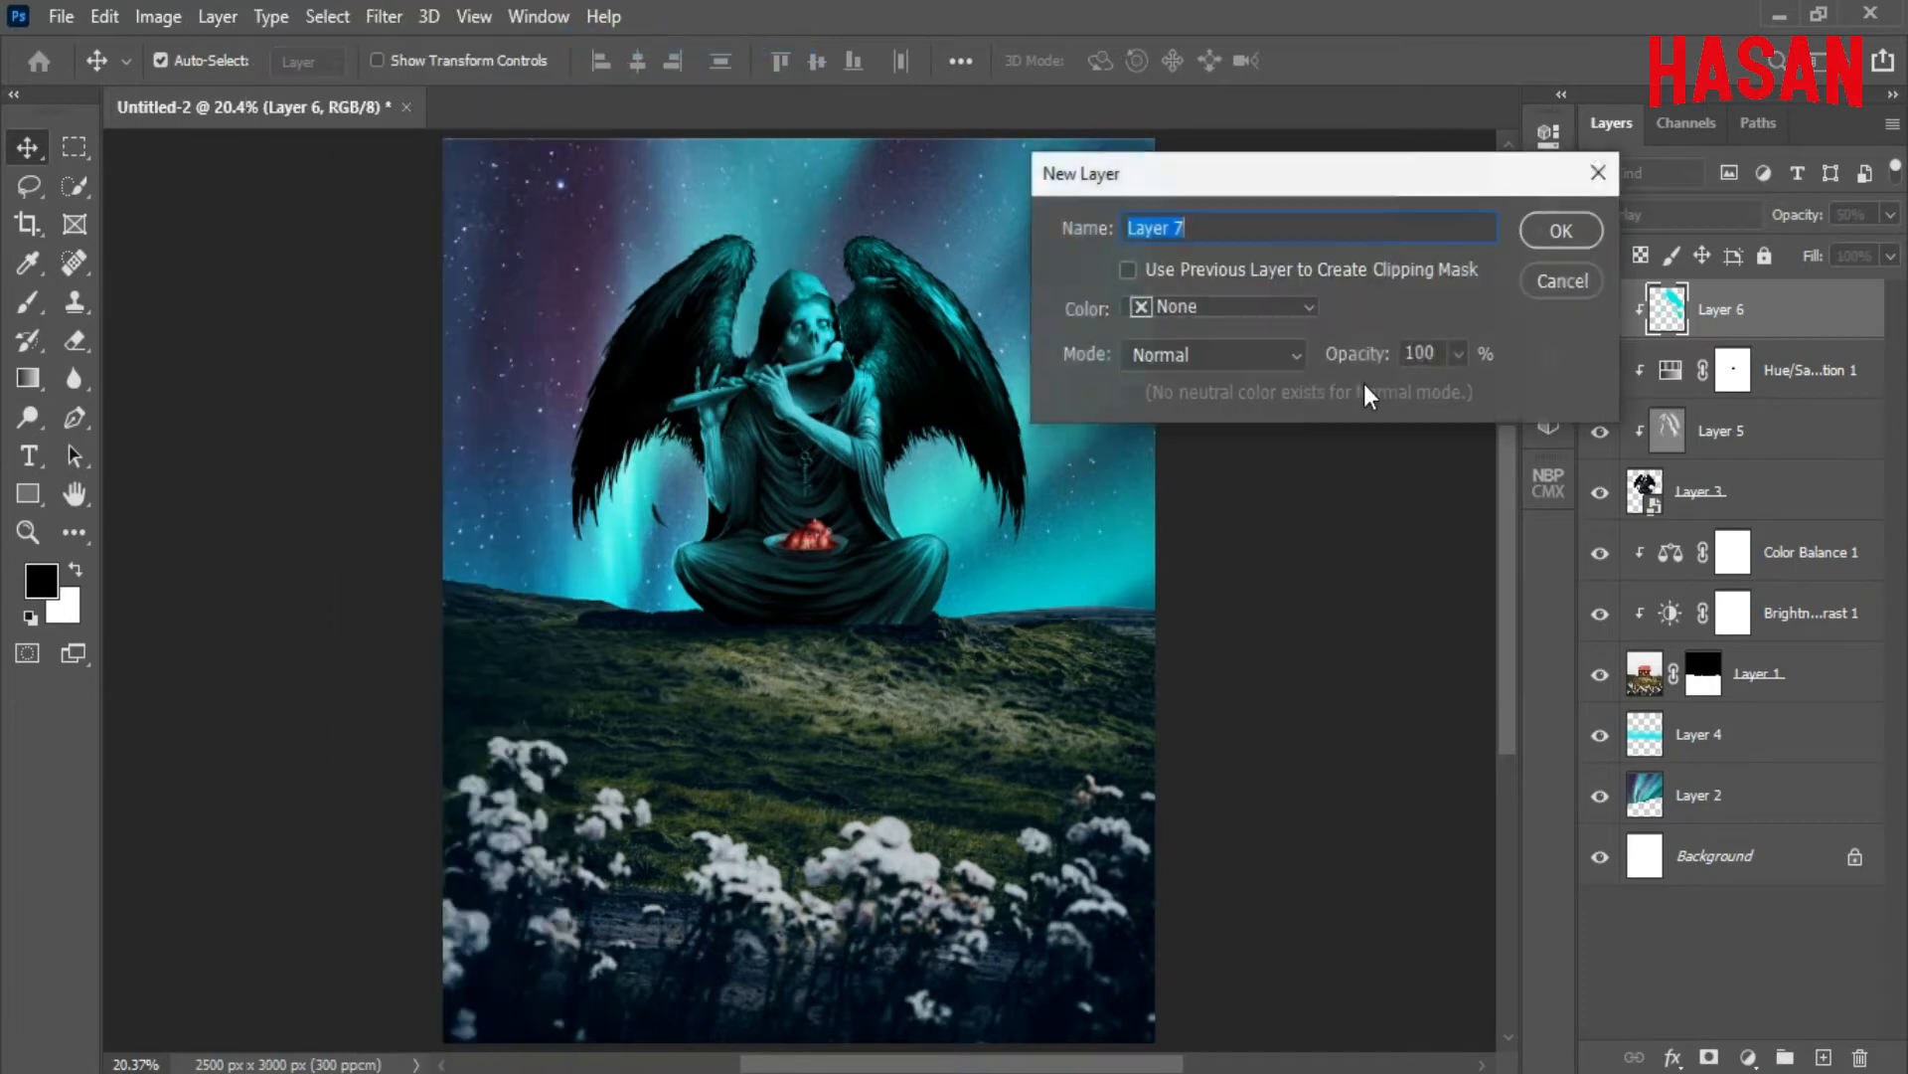
pyautogui.click(1301, 356)
pyautogui.click(1214, 521)
pyautogui.click(1247, 393)
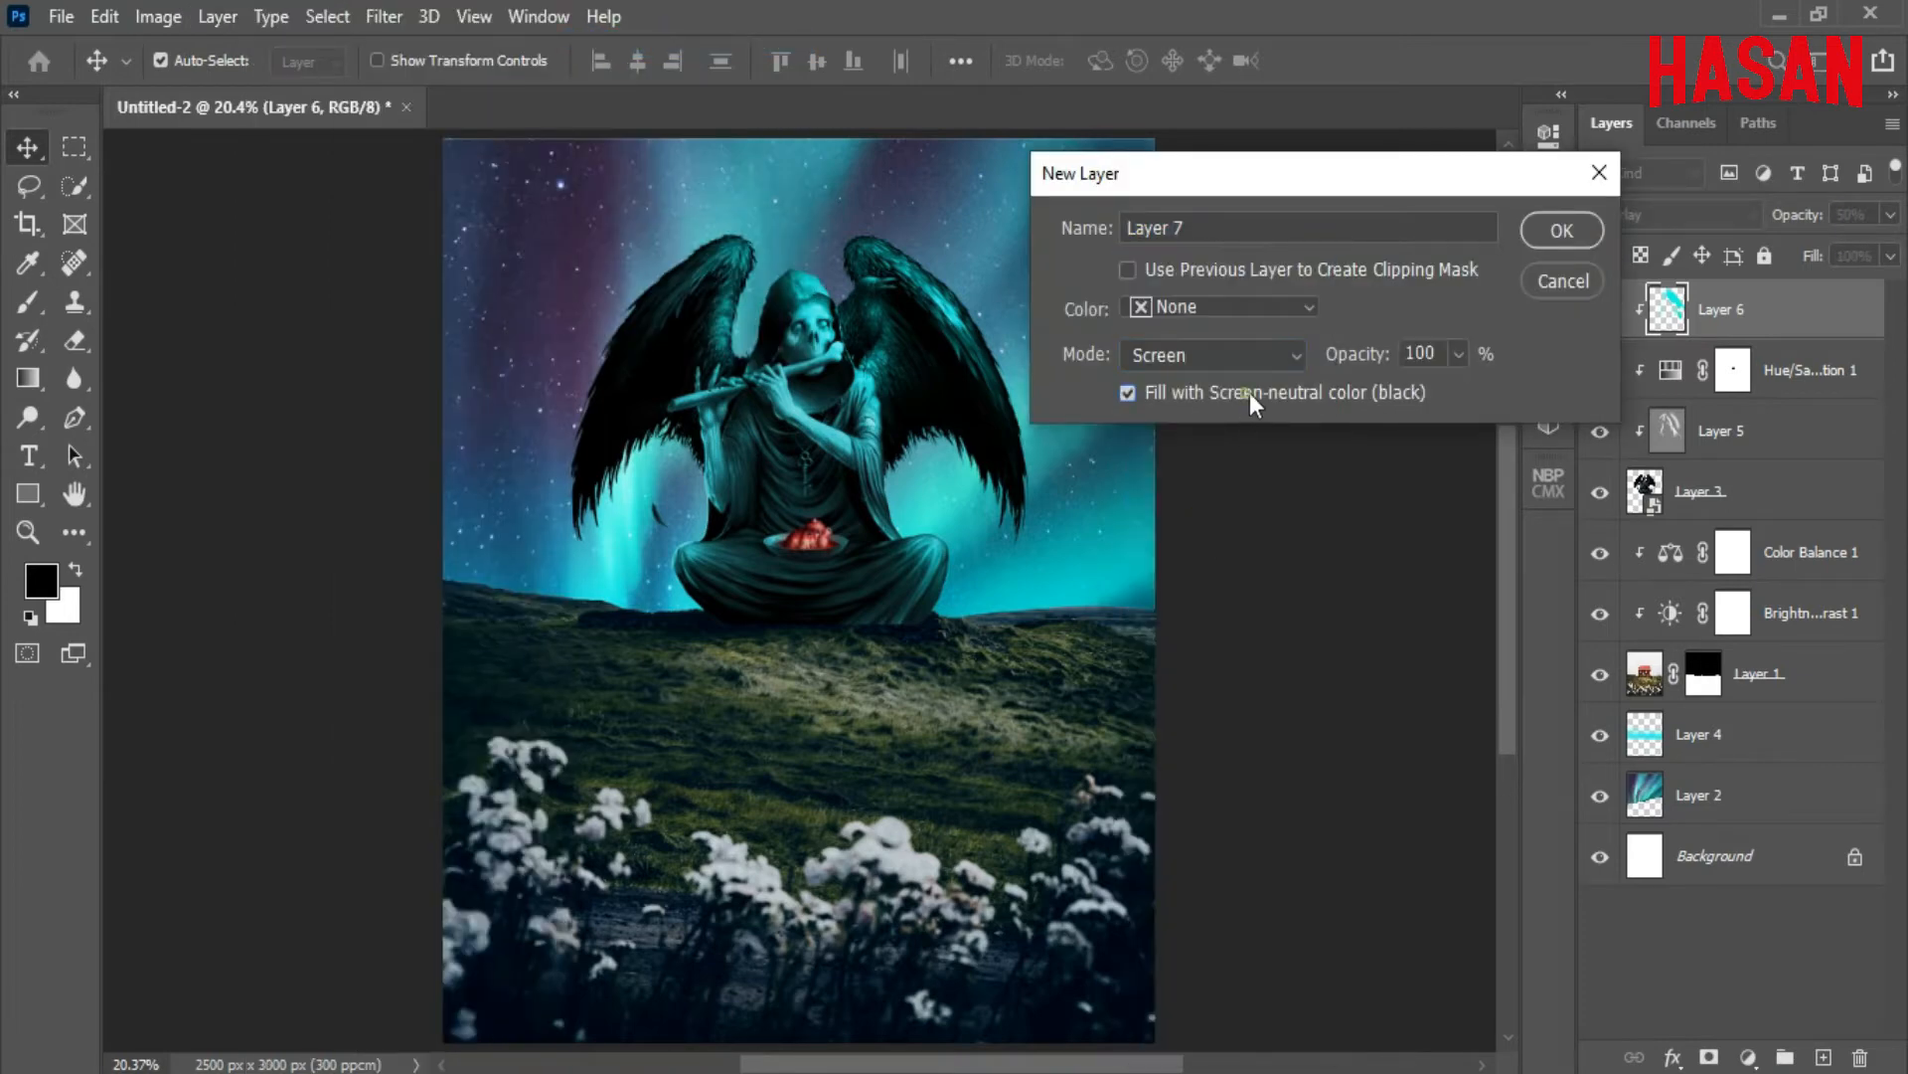
pyautogui.click(1562, 232)
# Add an empty layer at the top of the stack and a Gradient Map adjustment above it
pyautogui.click(1823, 1057)
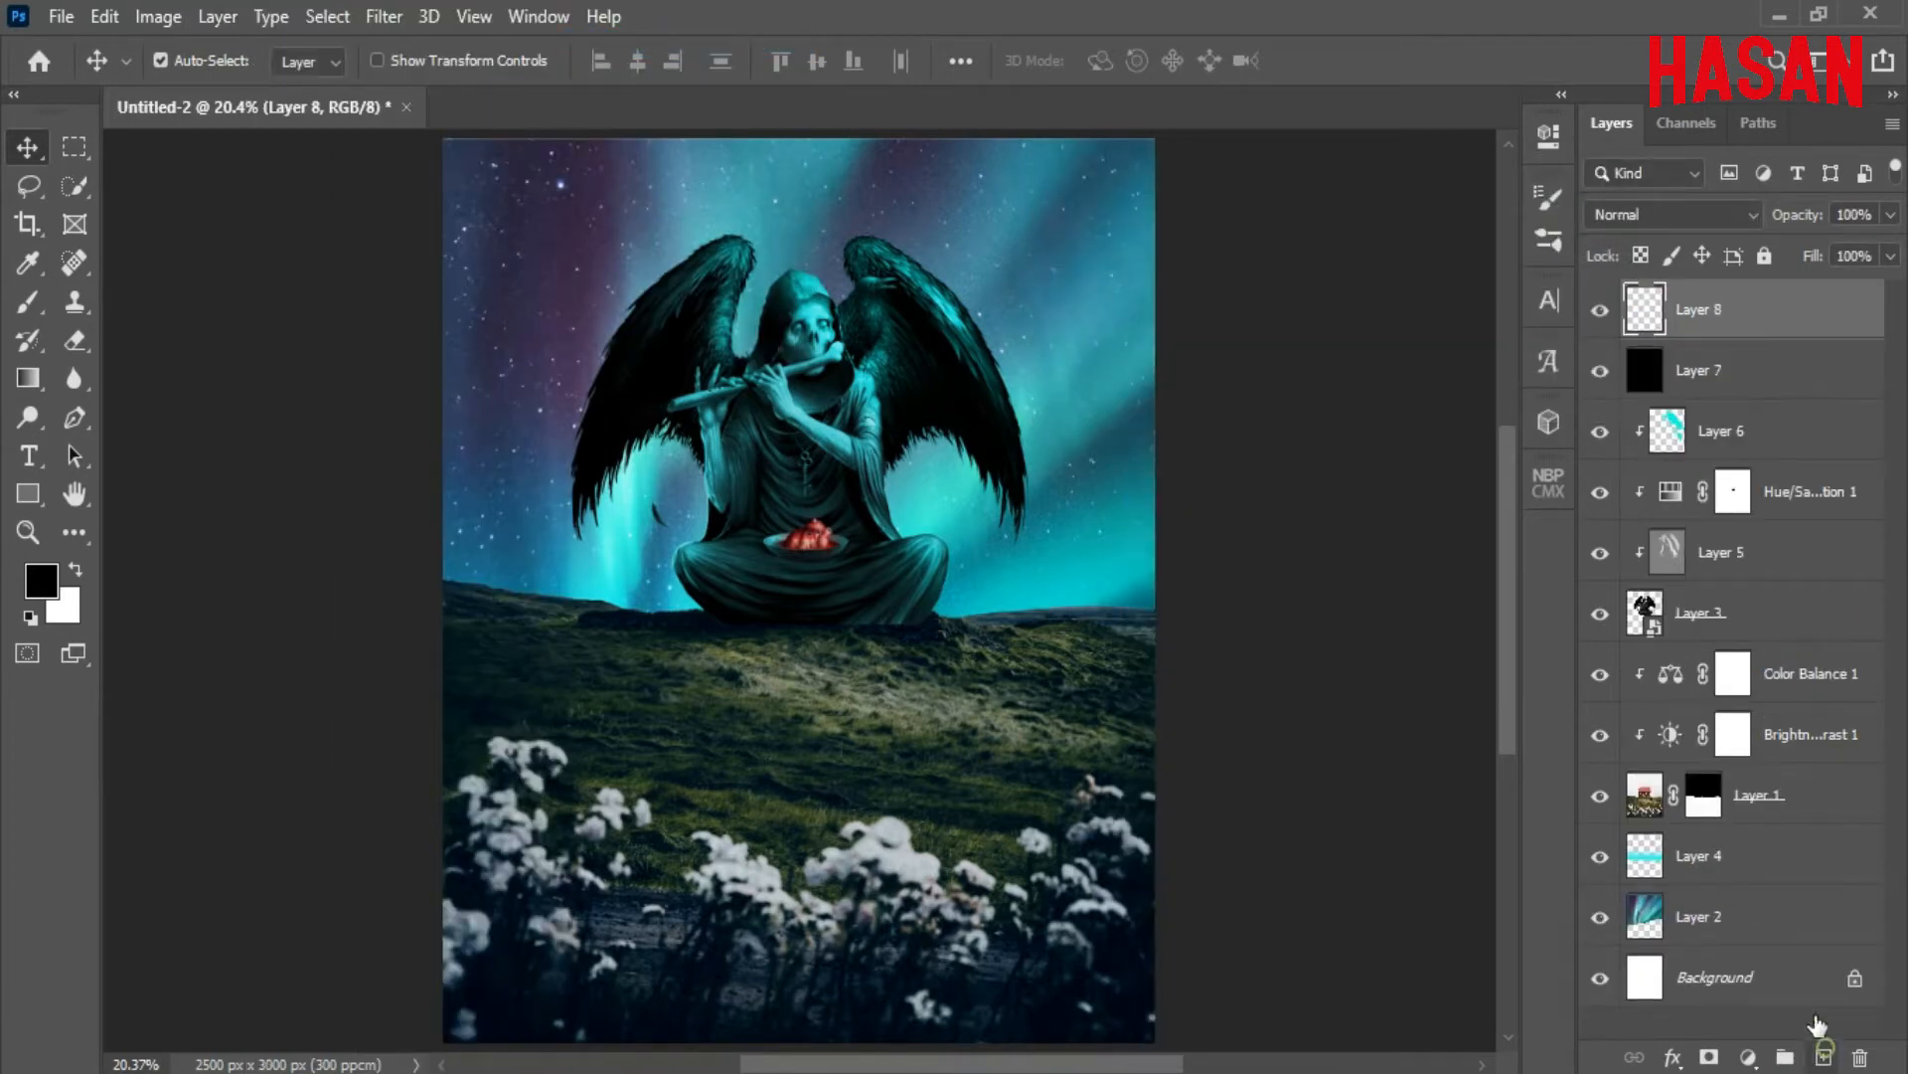
pyautogui.click(1749, 1059)
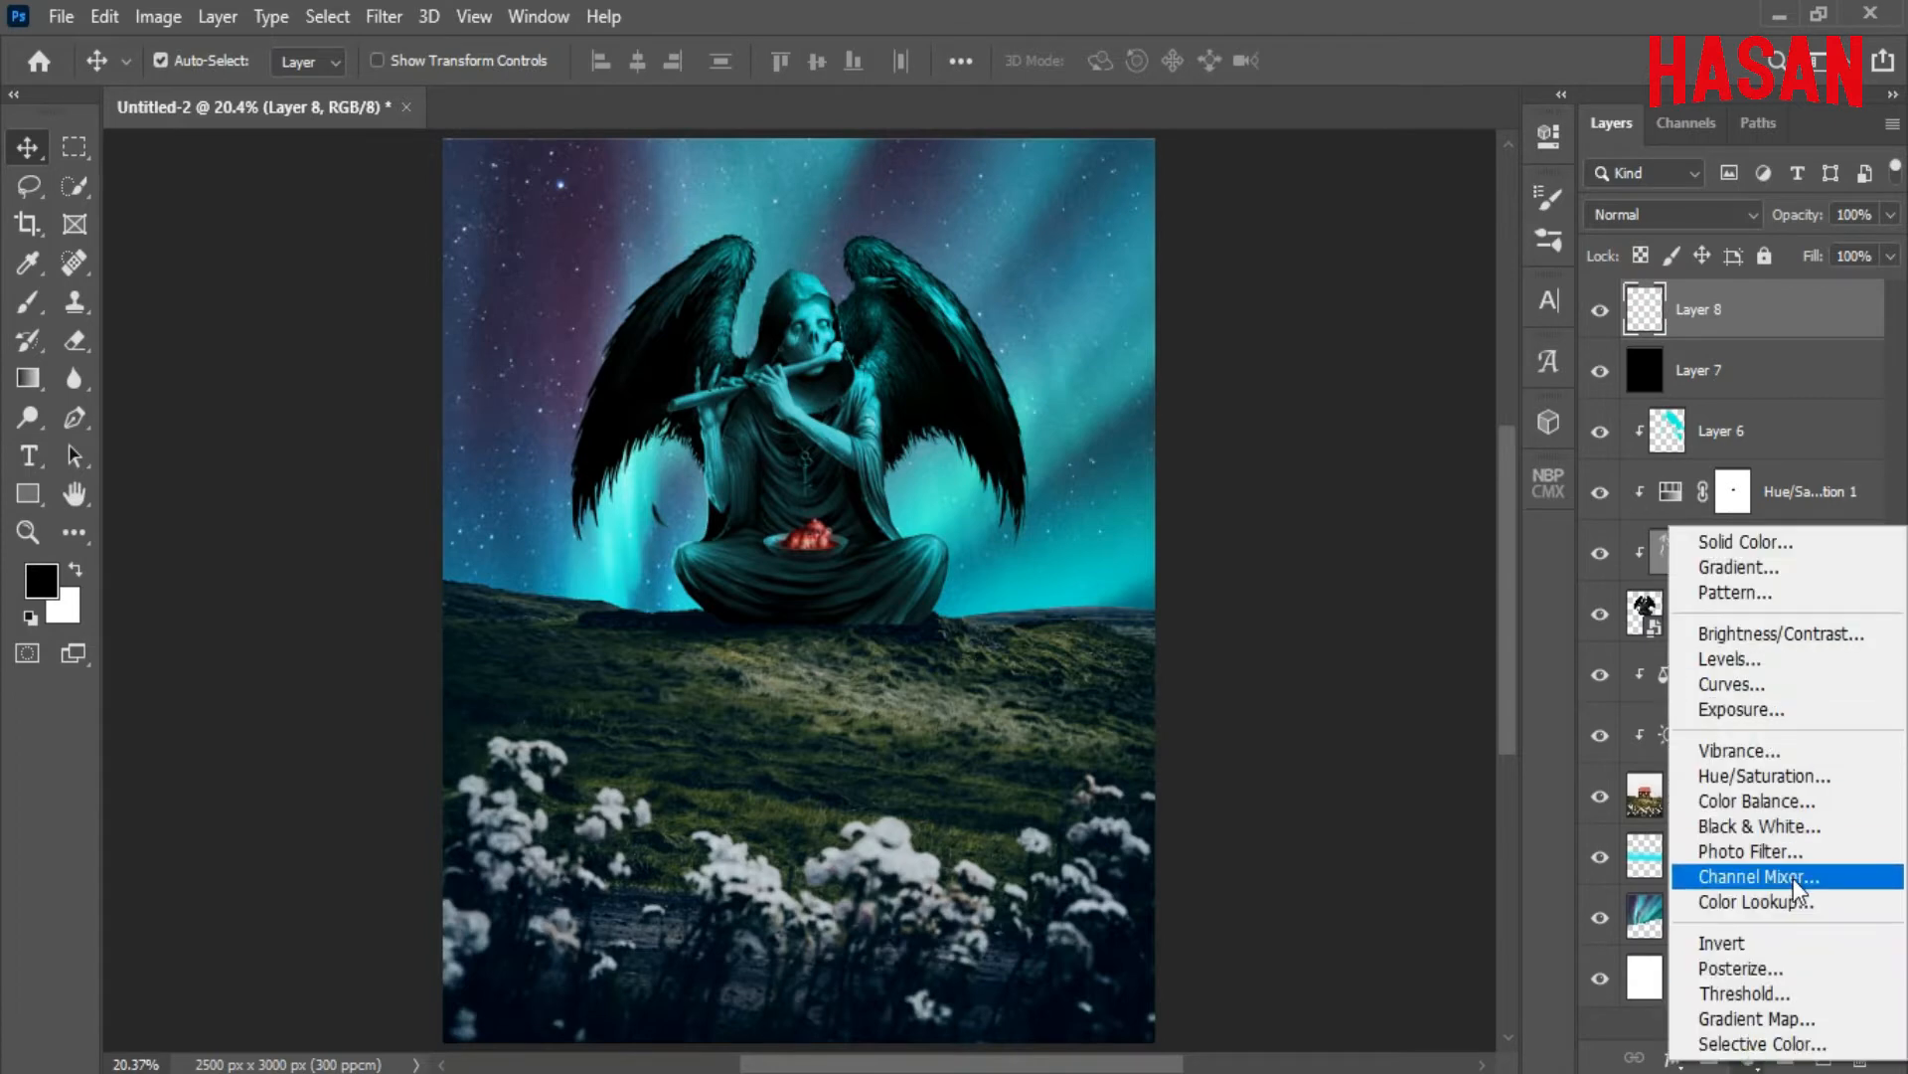
pyautogui.click(1757, 1019)
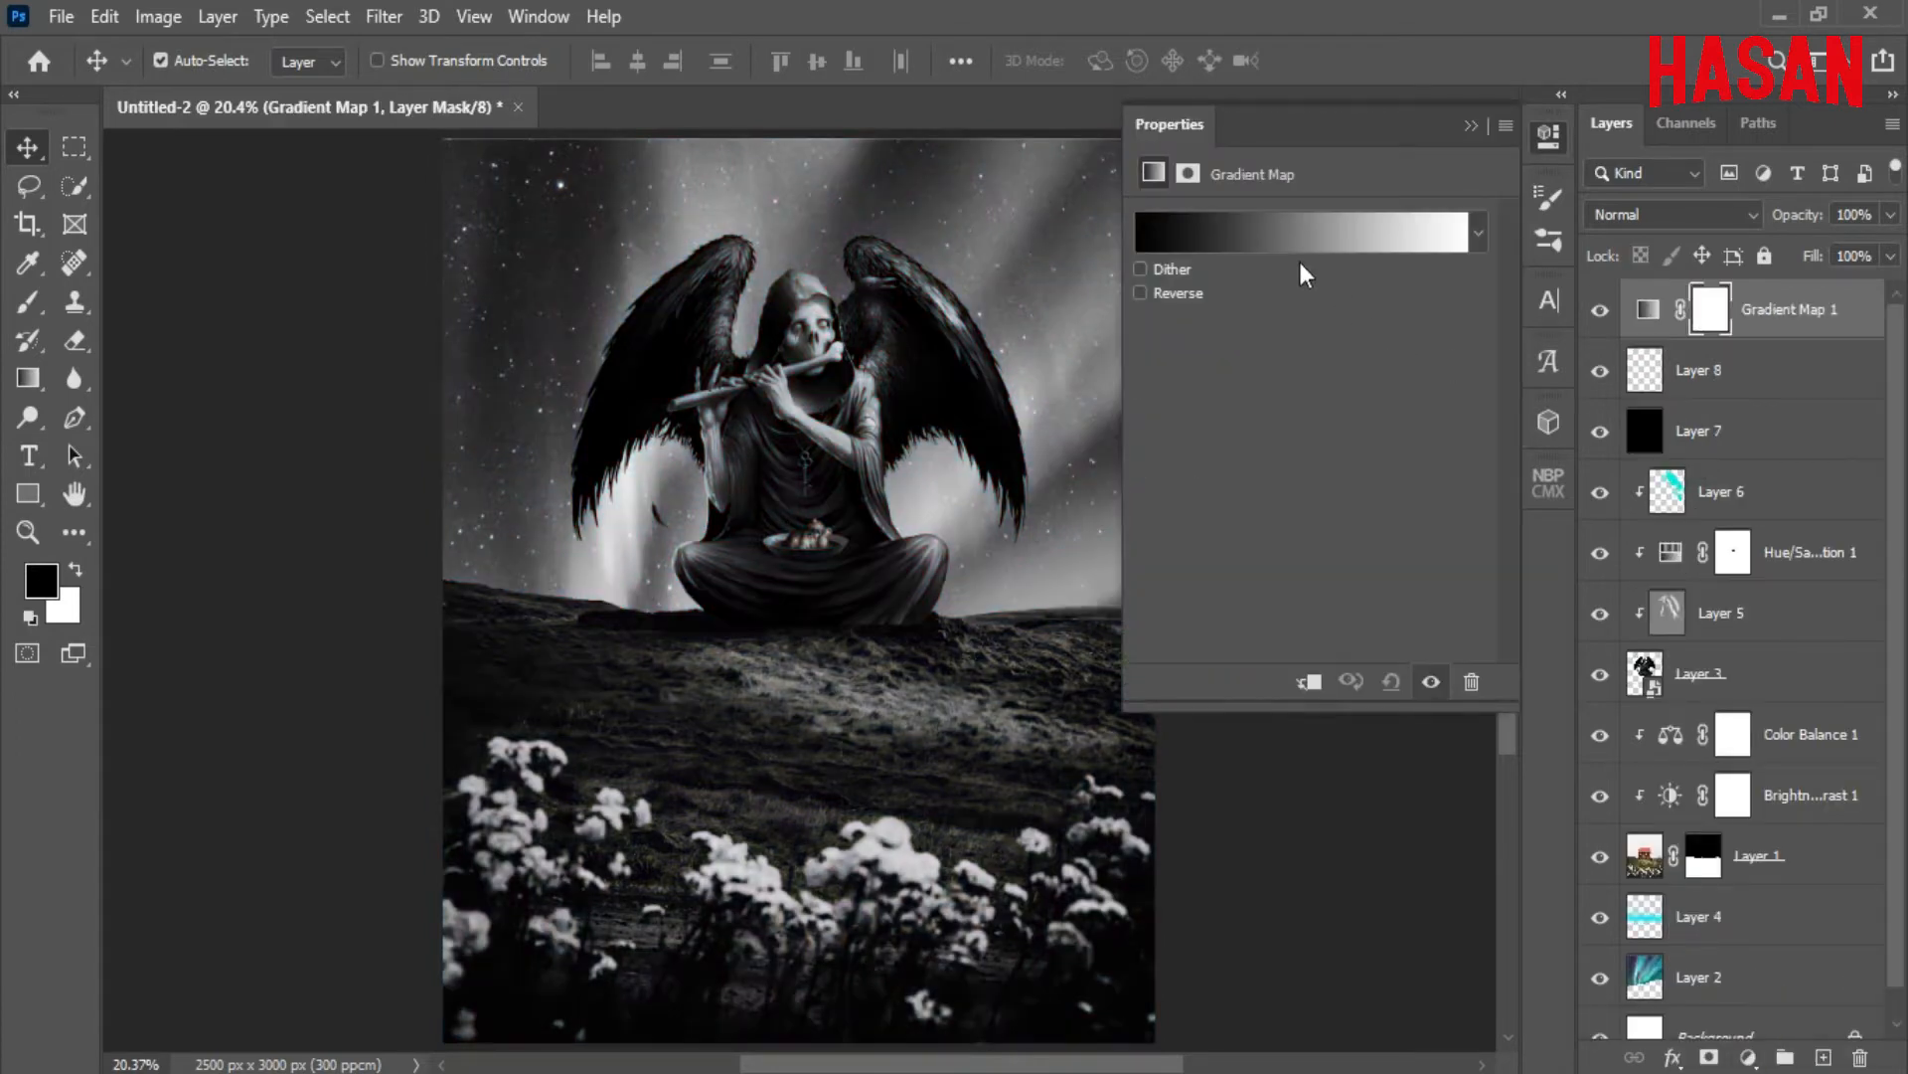
# Add a bright yellow (#f8e400) color stop to the darker third of the Gradient Map's black-to-white gradient
pyautogui.click(1298, 235)
pyautogui.click(1390, 597)
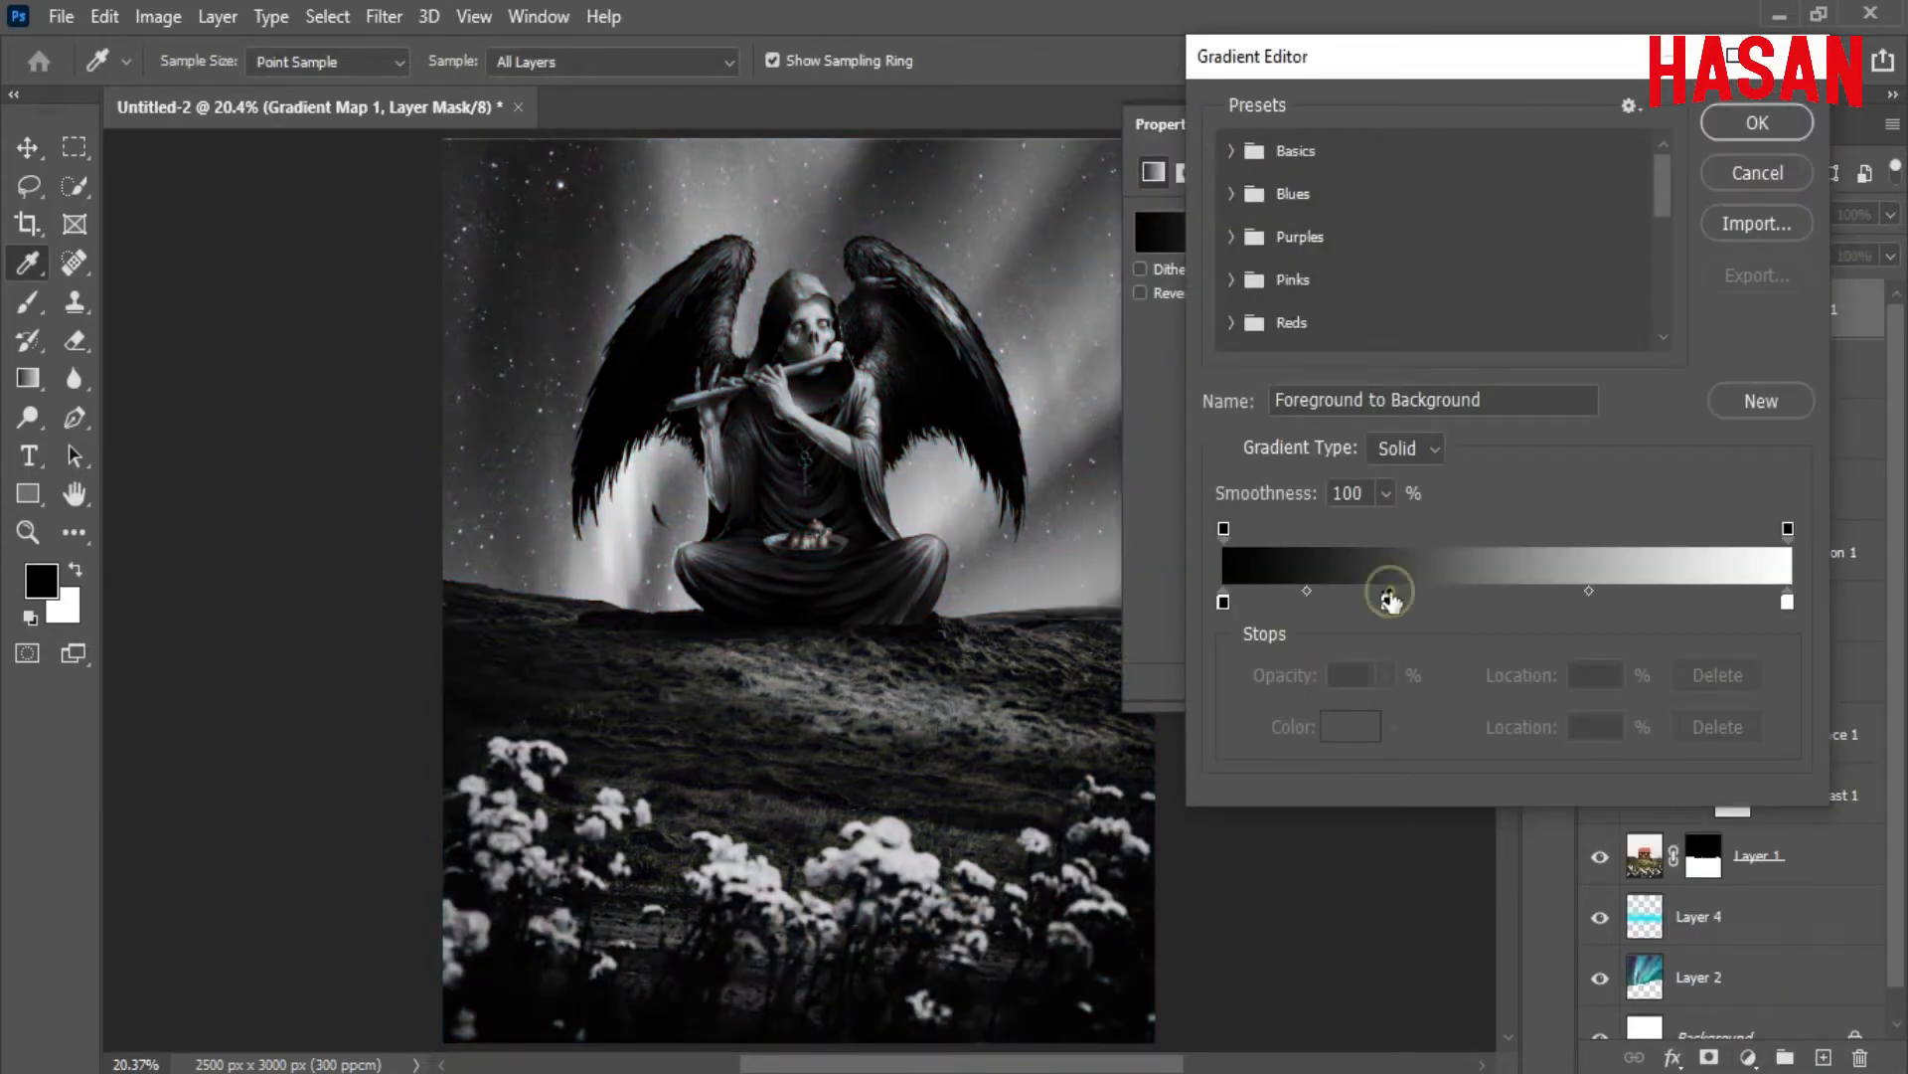
pyautogui.click(1358, 729)
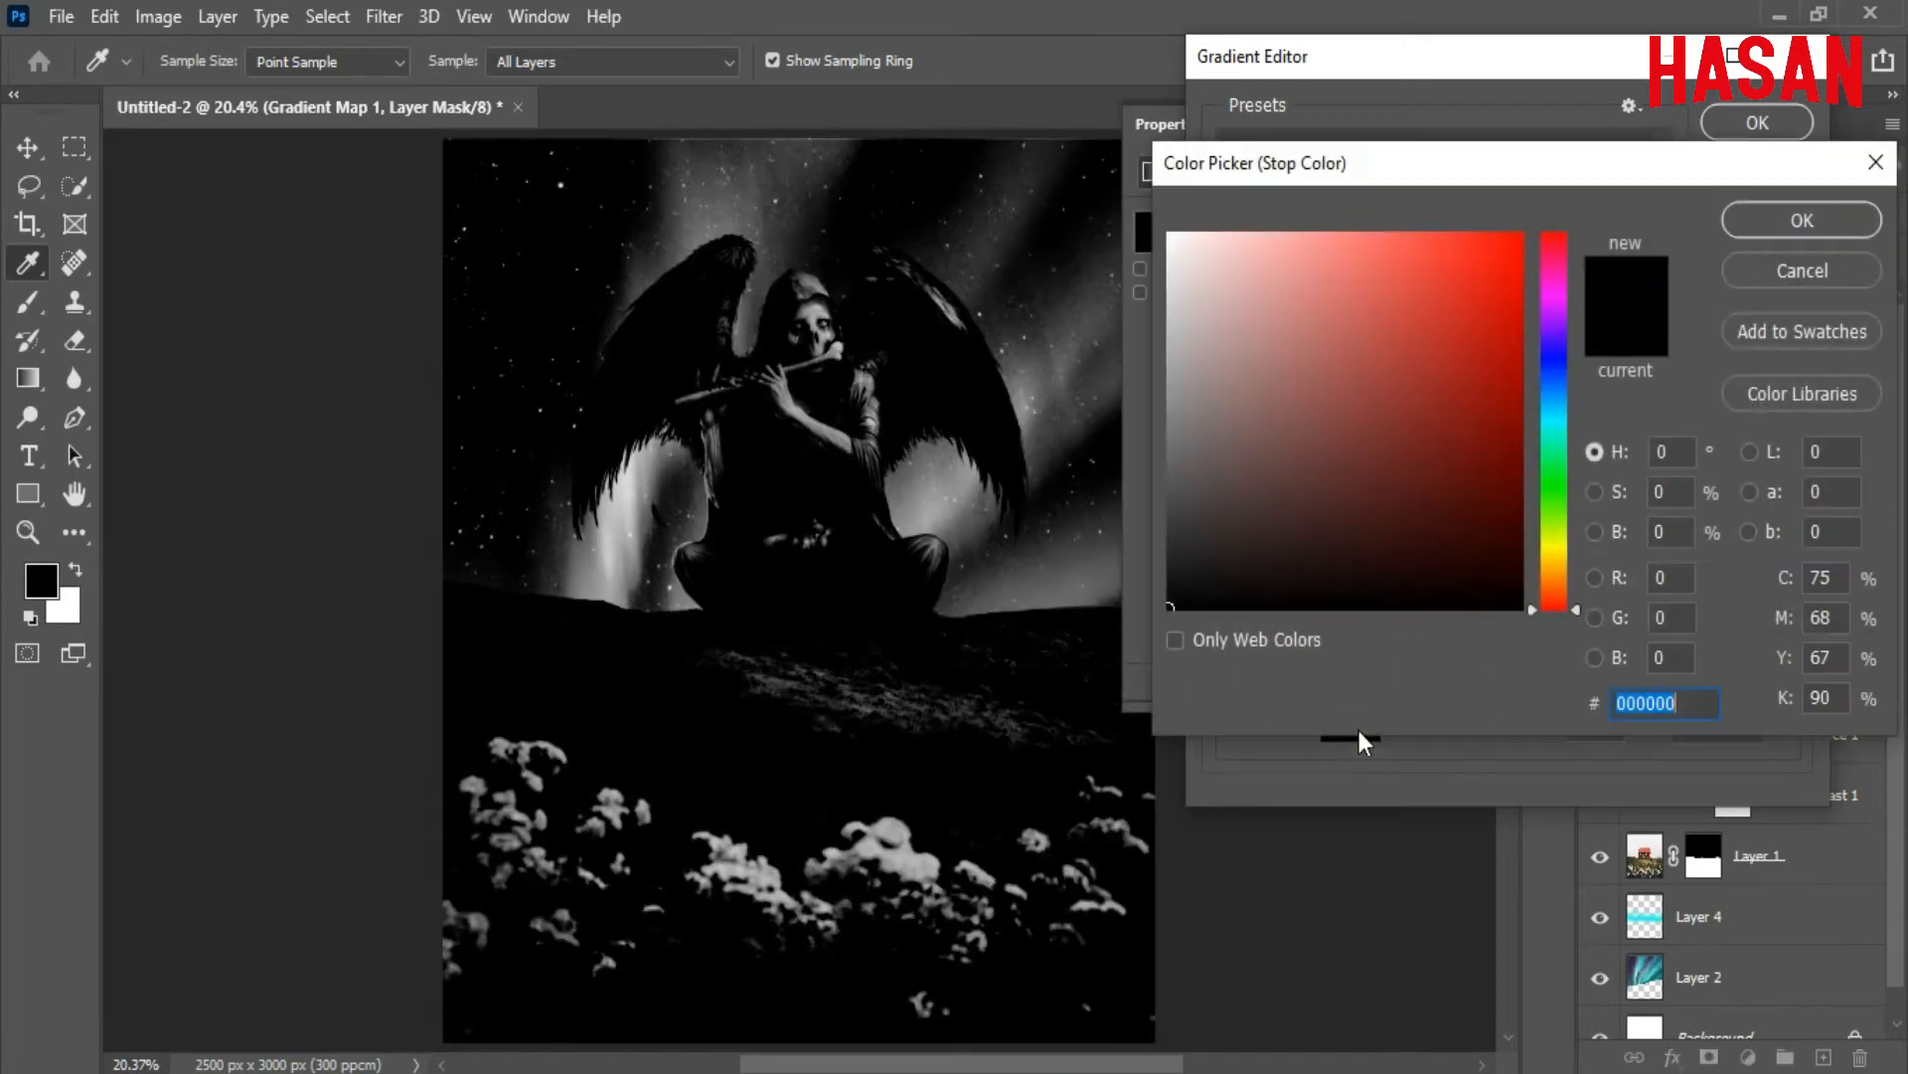
pyautogui.click(1566, 550)
pyautogui.click(1521, 242)
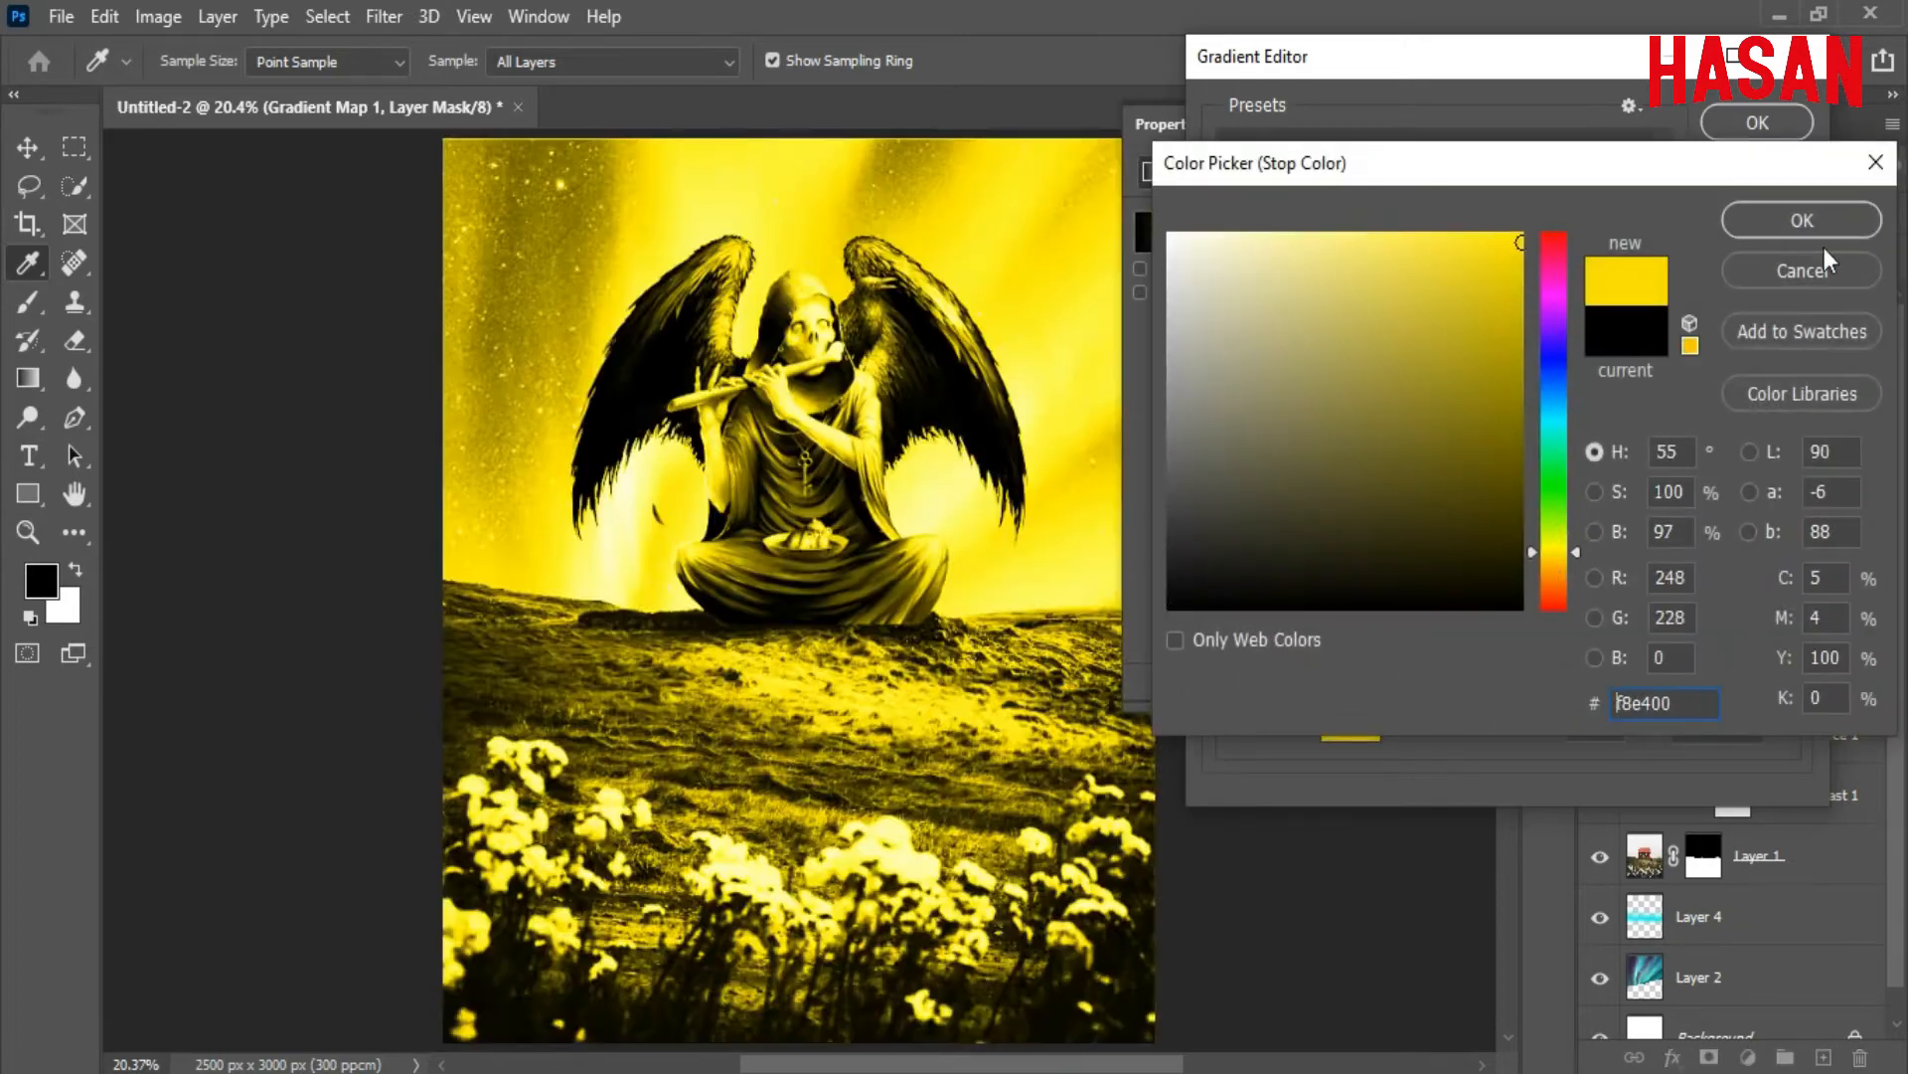
pyautogui.click(1842, 217)
# Add a second stop at 65% in lighter yellow (#fff04d) and accept the edited gradient
pyautogui.click(1572, 600)
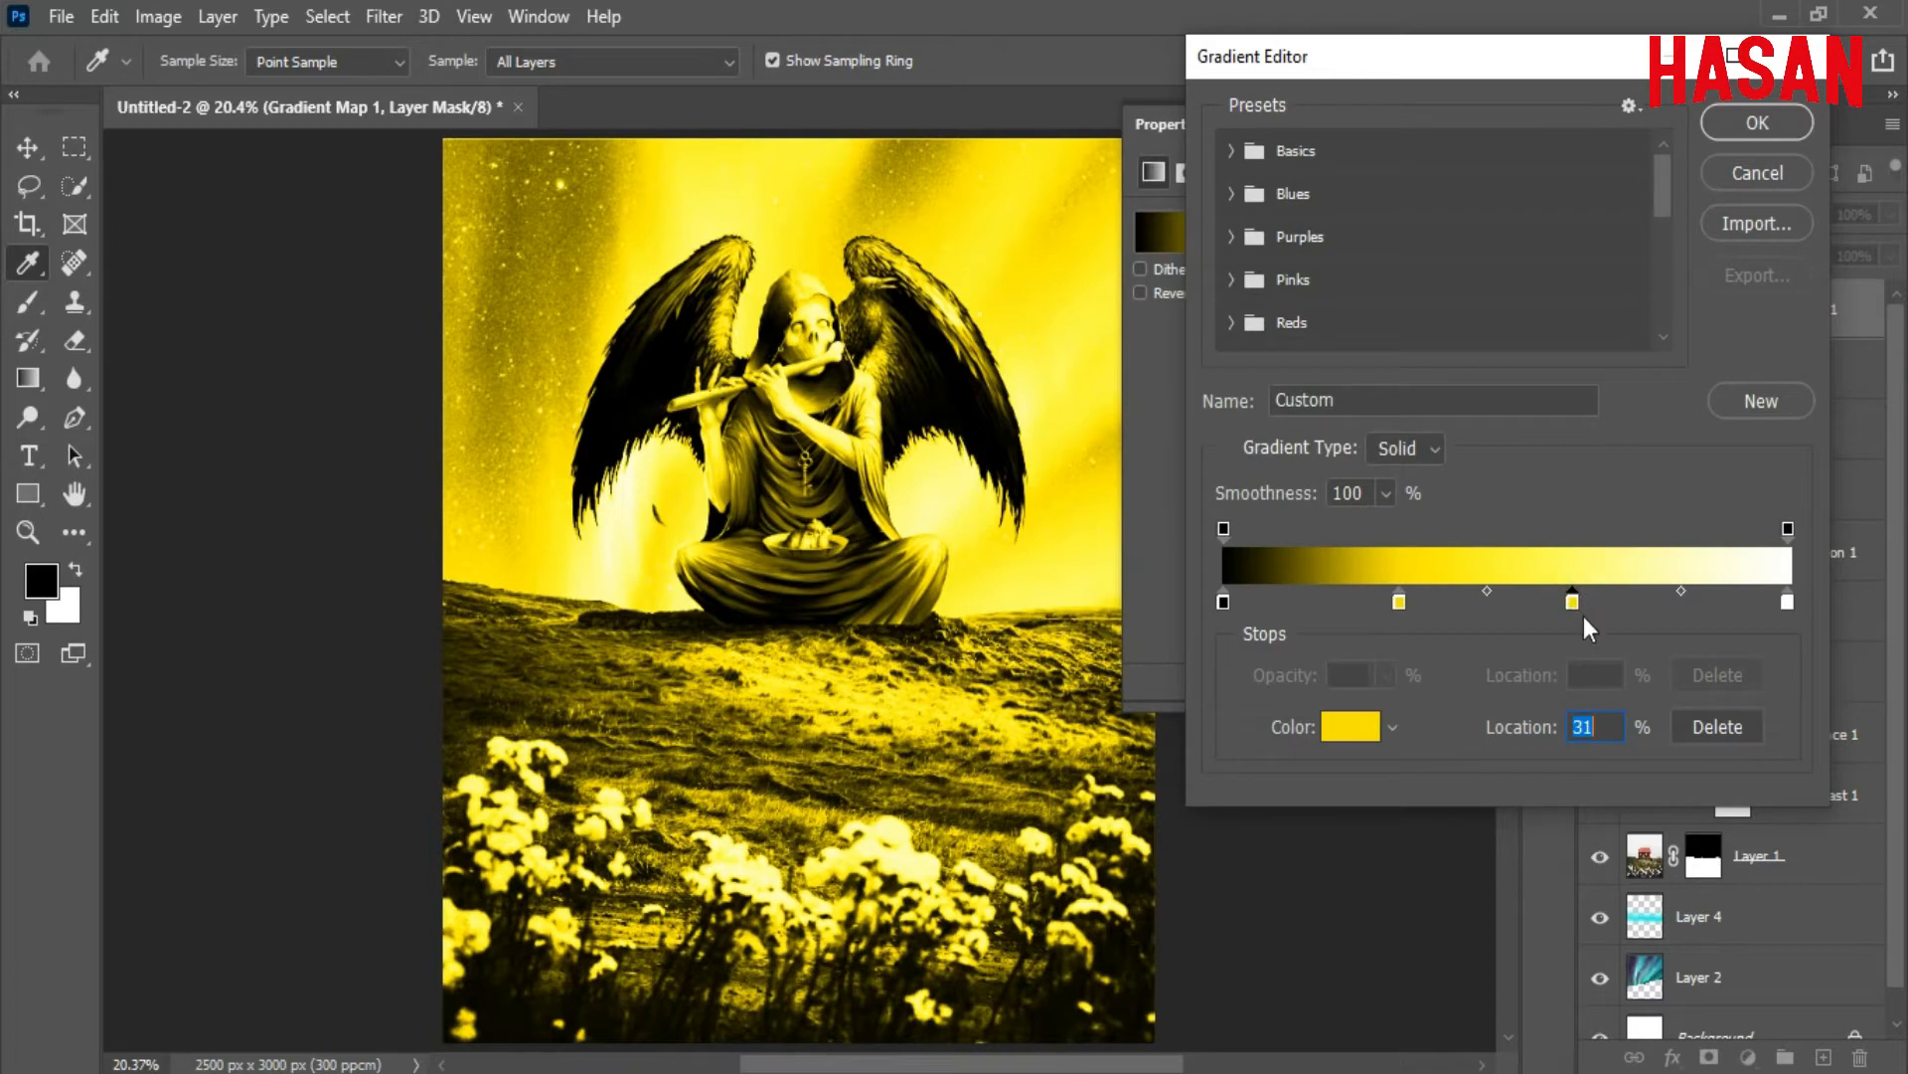
pyautogui.moveTo(1573, 600); pyautogui.dragTo(1592, 602)
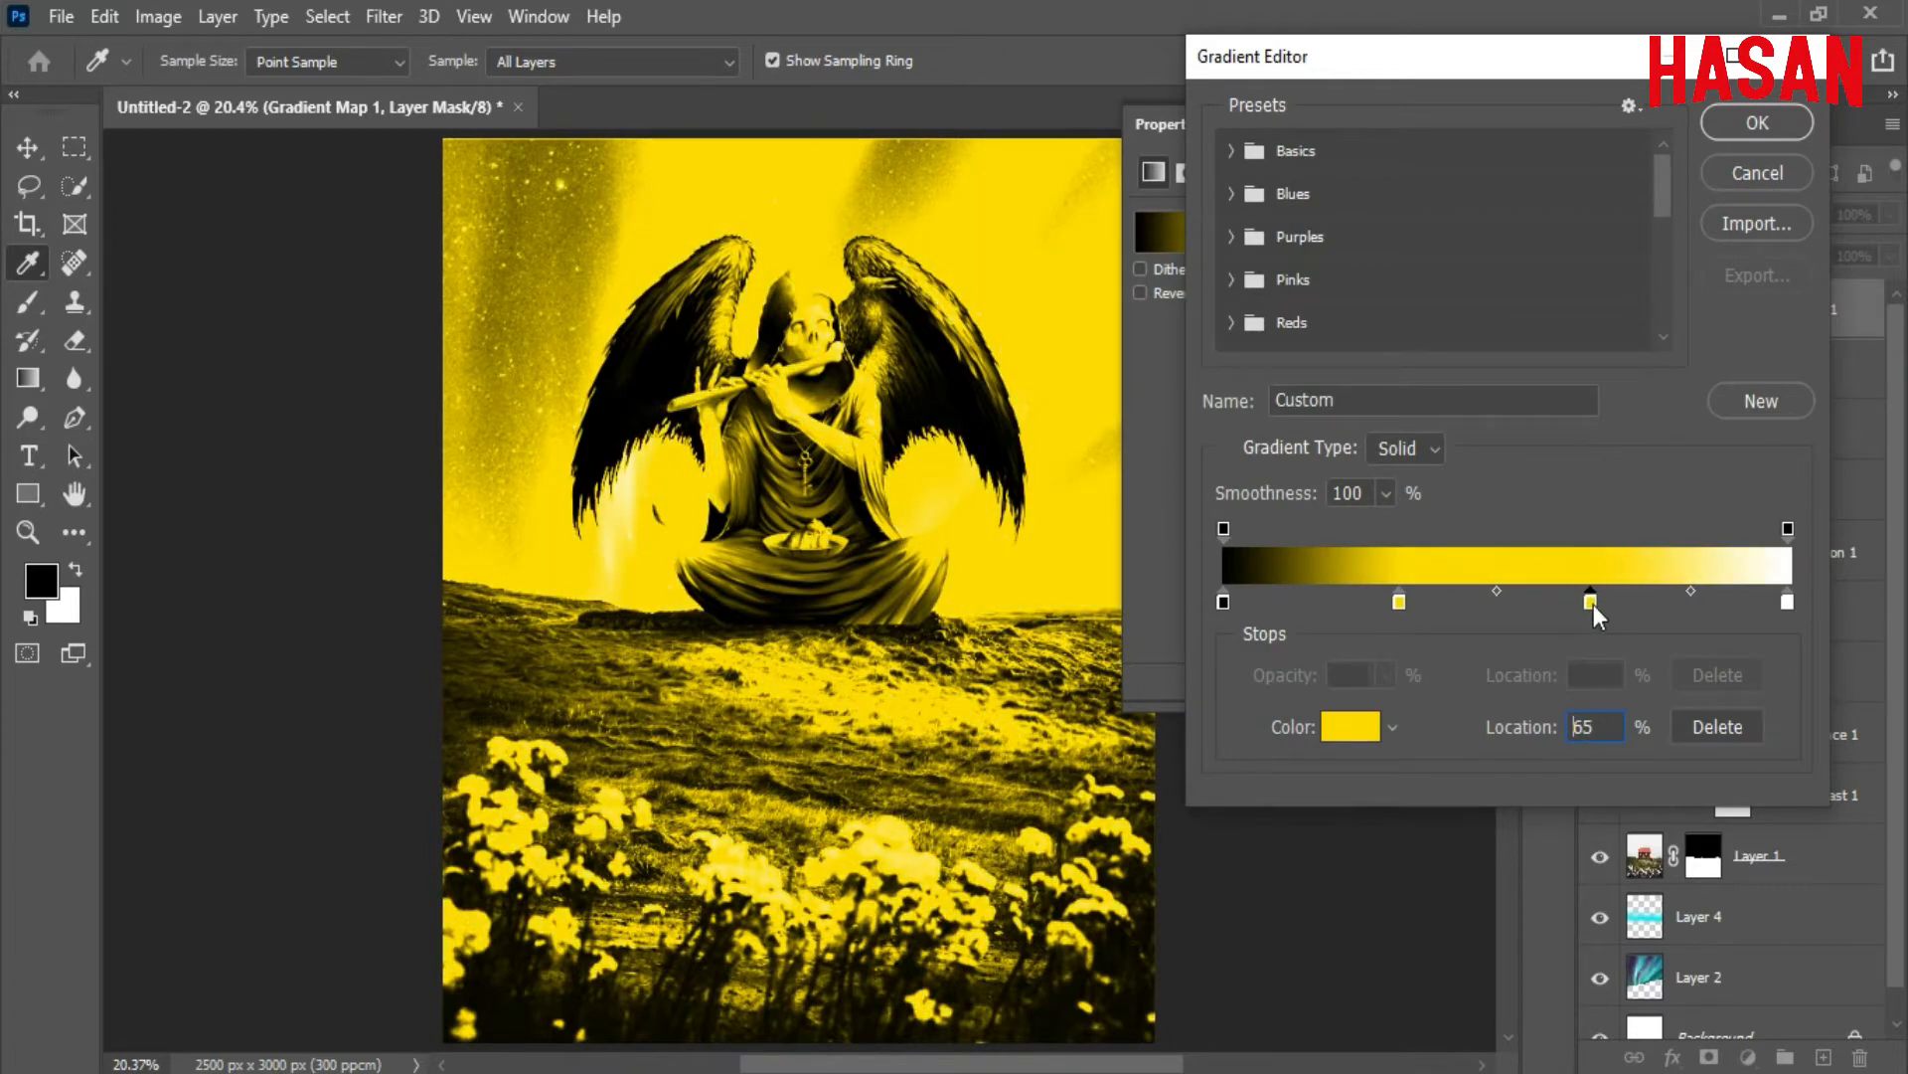
pyautogui.click(1400, 602)
pyautogui.click(1592, 601)
pyautogui.click(1350, 726)
pyautogui.moveTo(1497, 275); pyautogui.dragTo(1462, 256)
pyautogui.click(1805, 220)
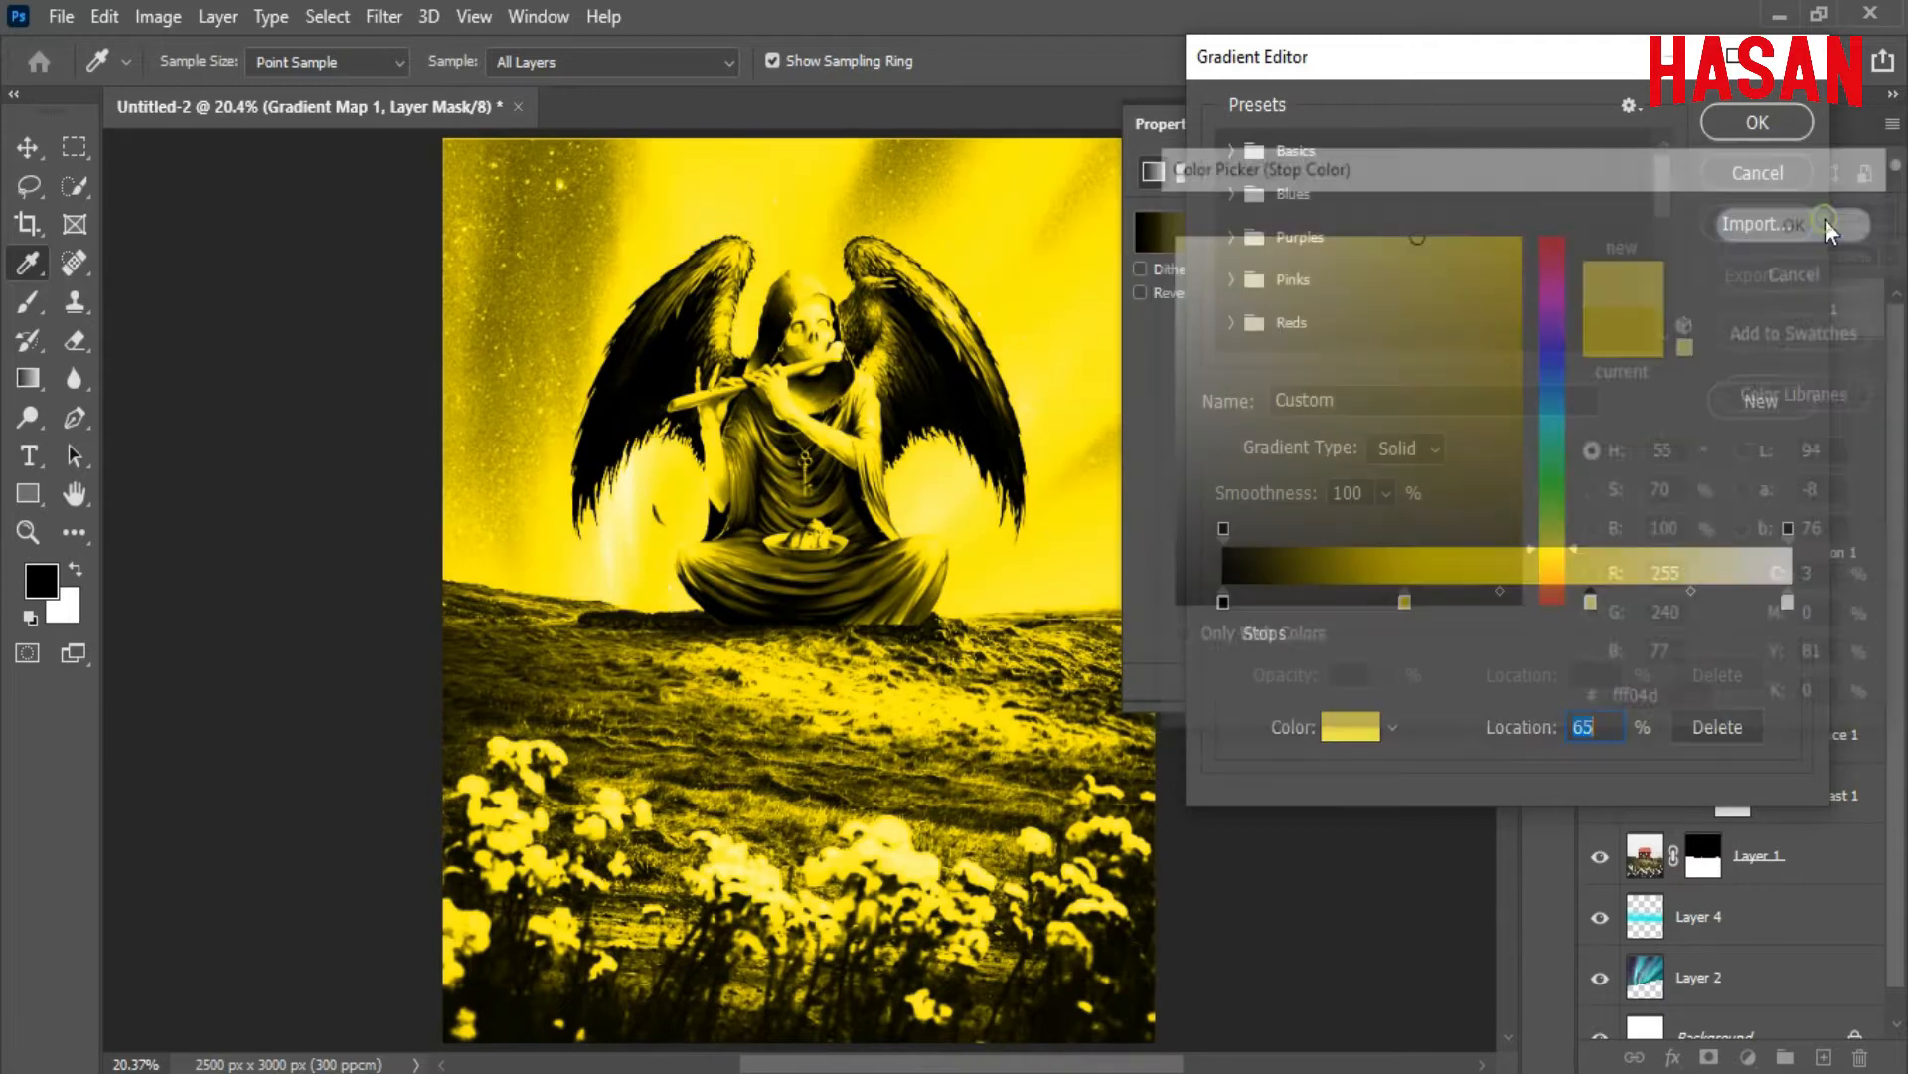
pyautogui.click(1789, 123)
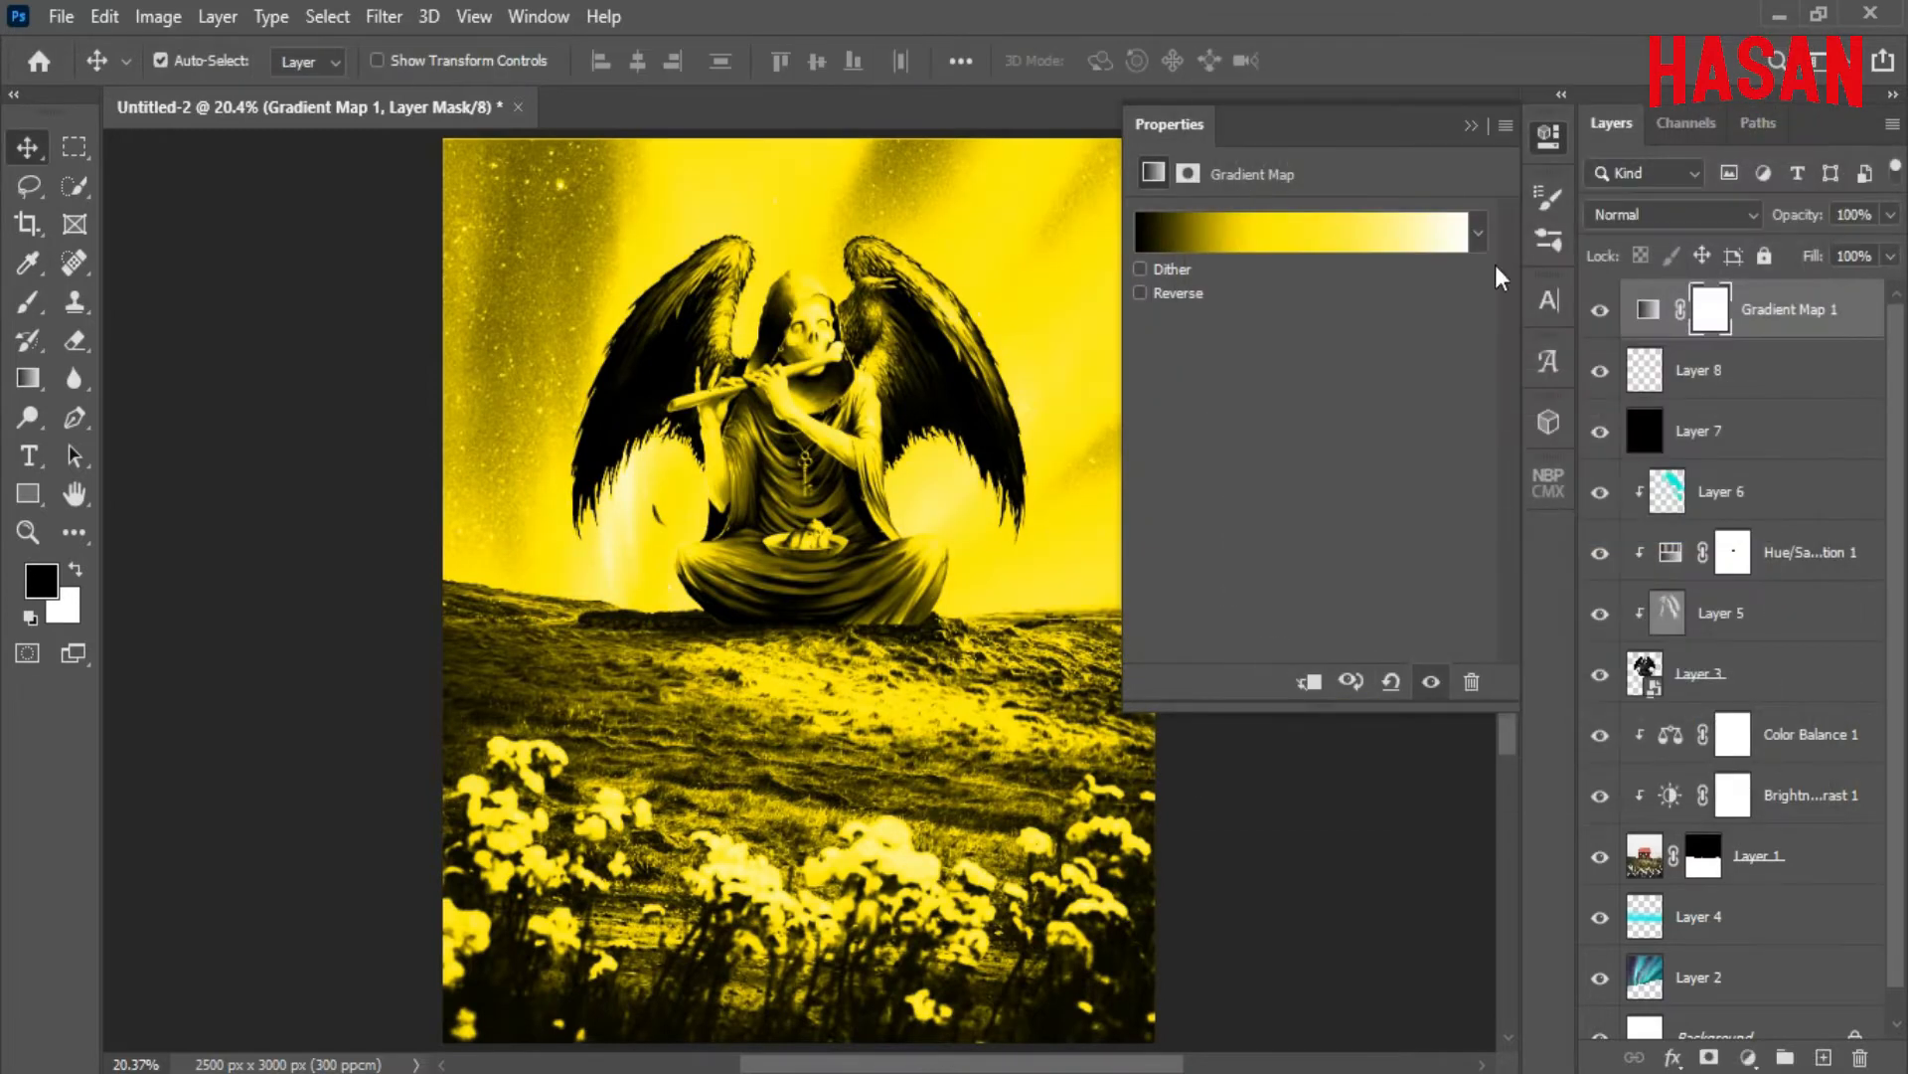
# Clip the empty layer and the Gradient Map to the black Screen-mode layer below them
pyautogui.rightClick(1756, 369)
pyautogui.click(1512, 569)
pyautogui.click(1791, 306)
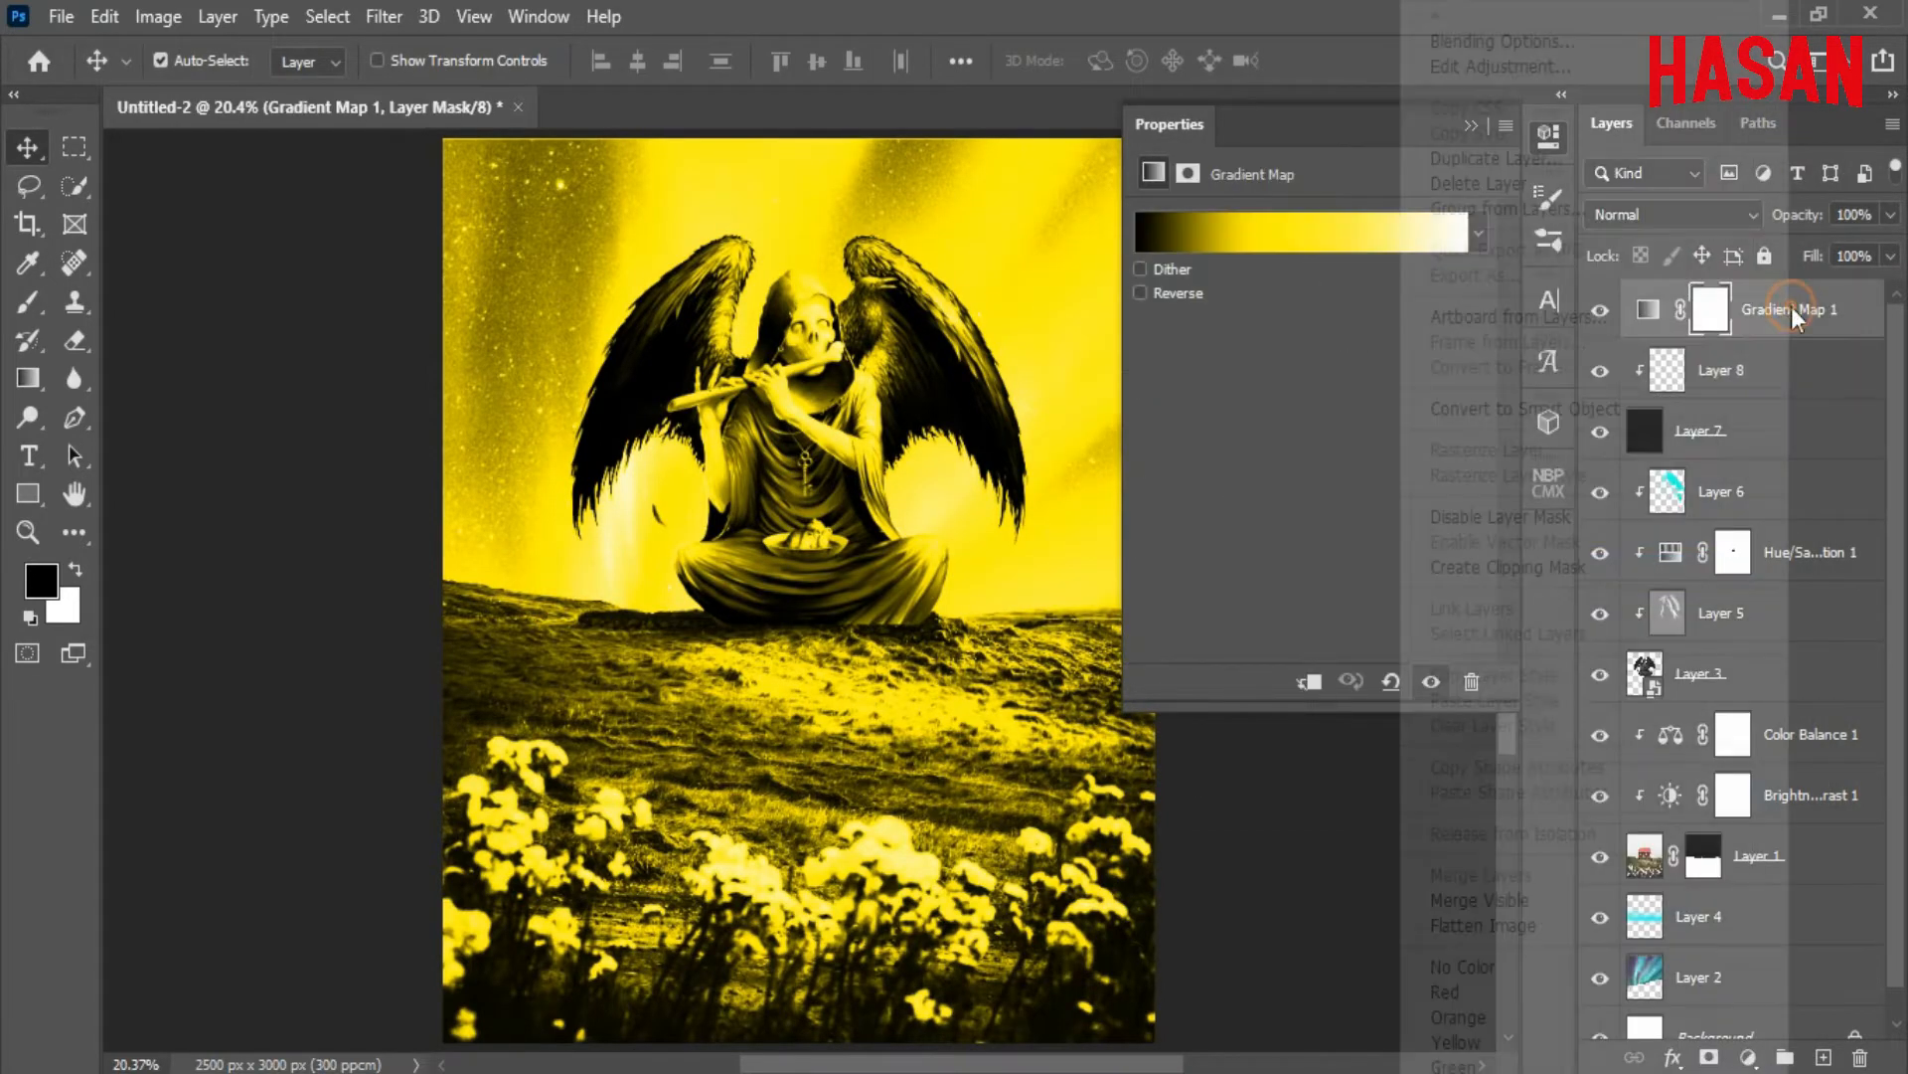
pyautogui.click(1547, 568)
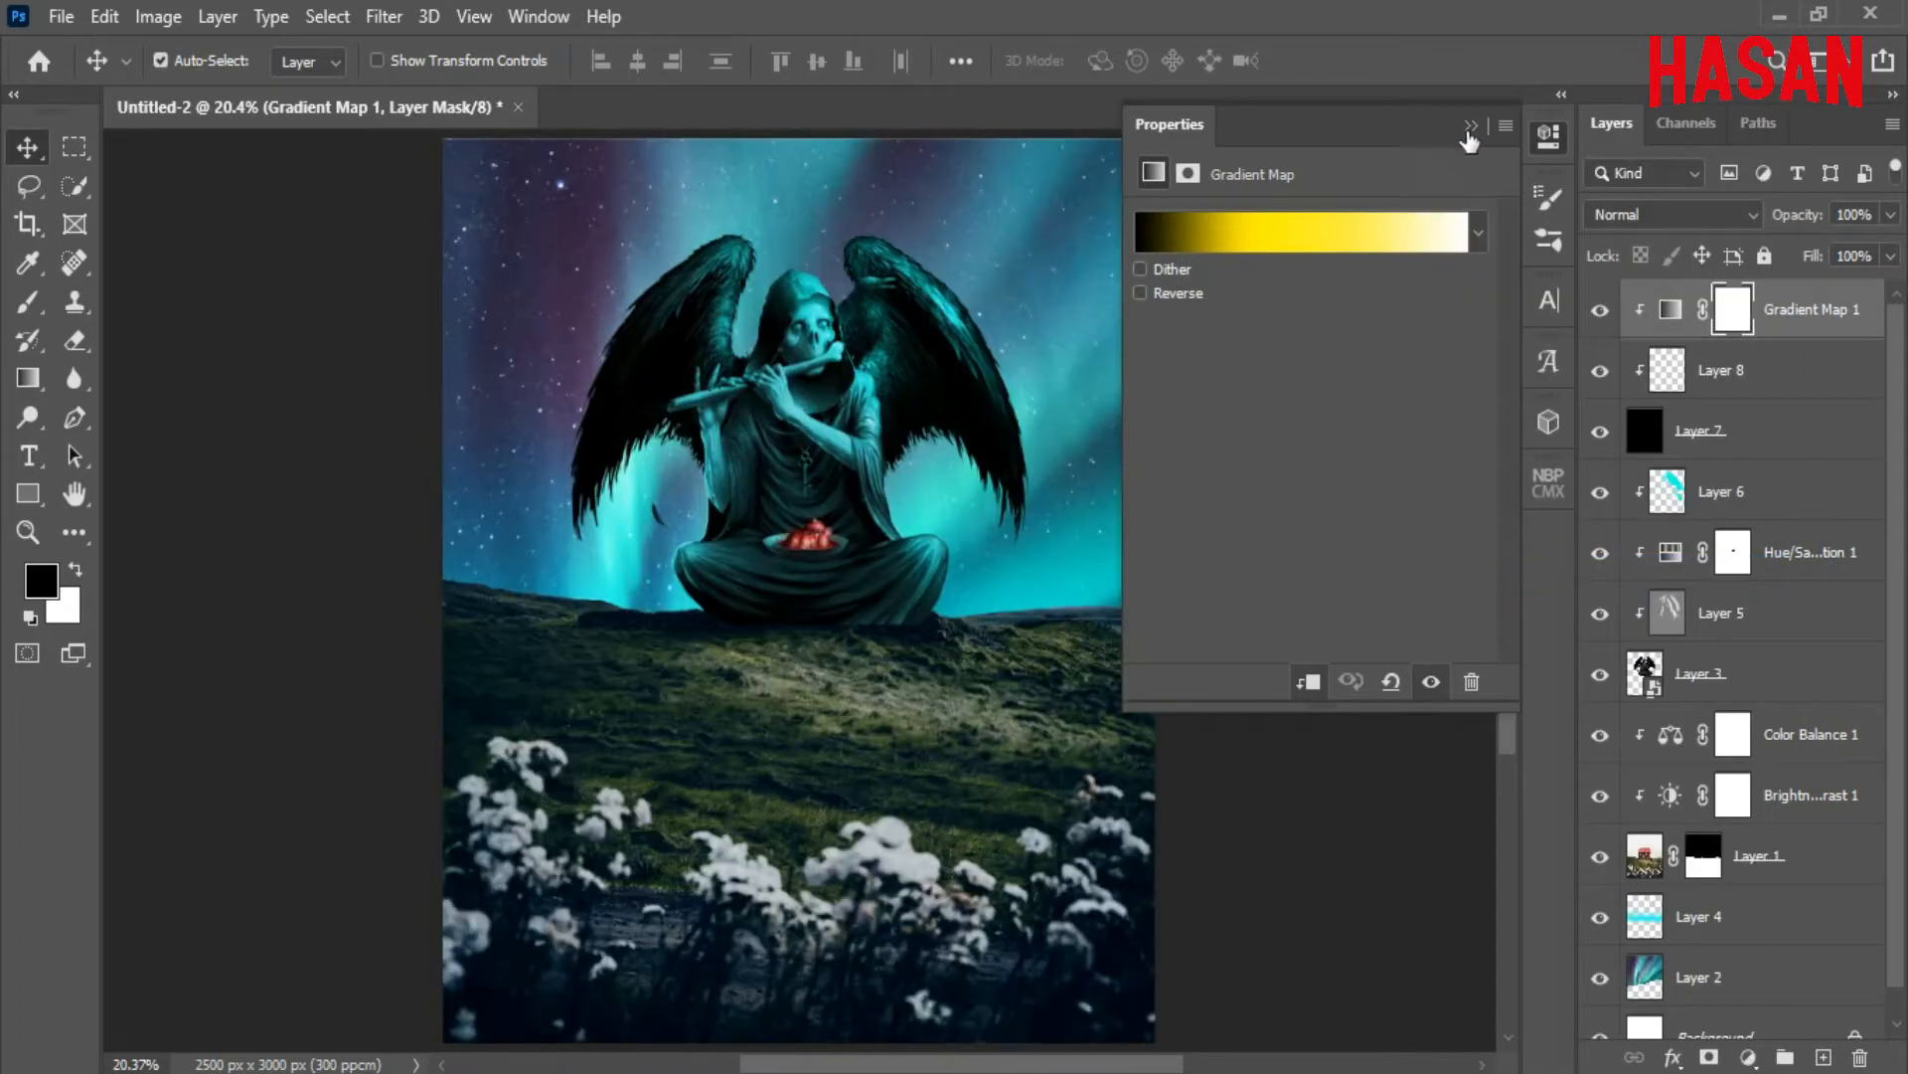
pyautogui.click(1472, 136)
# On the empty clipped layer, dab white on the skull's eye nearest the raven with a small Brush at 50% flow
pyautogui.click(1681, 367)
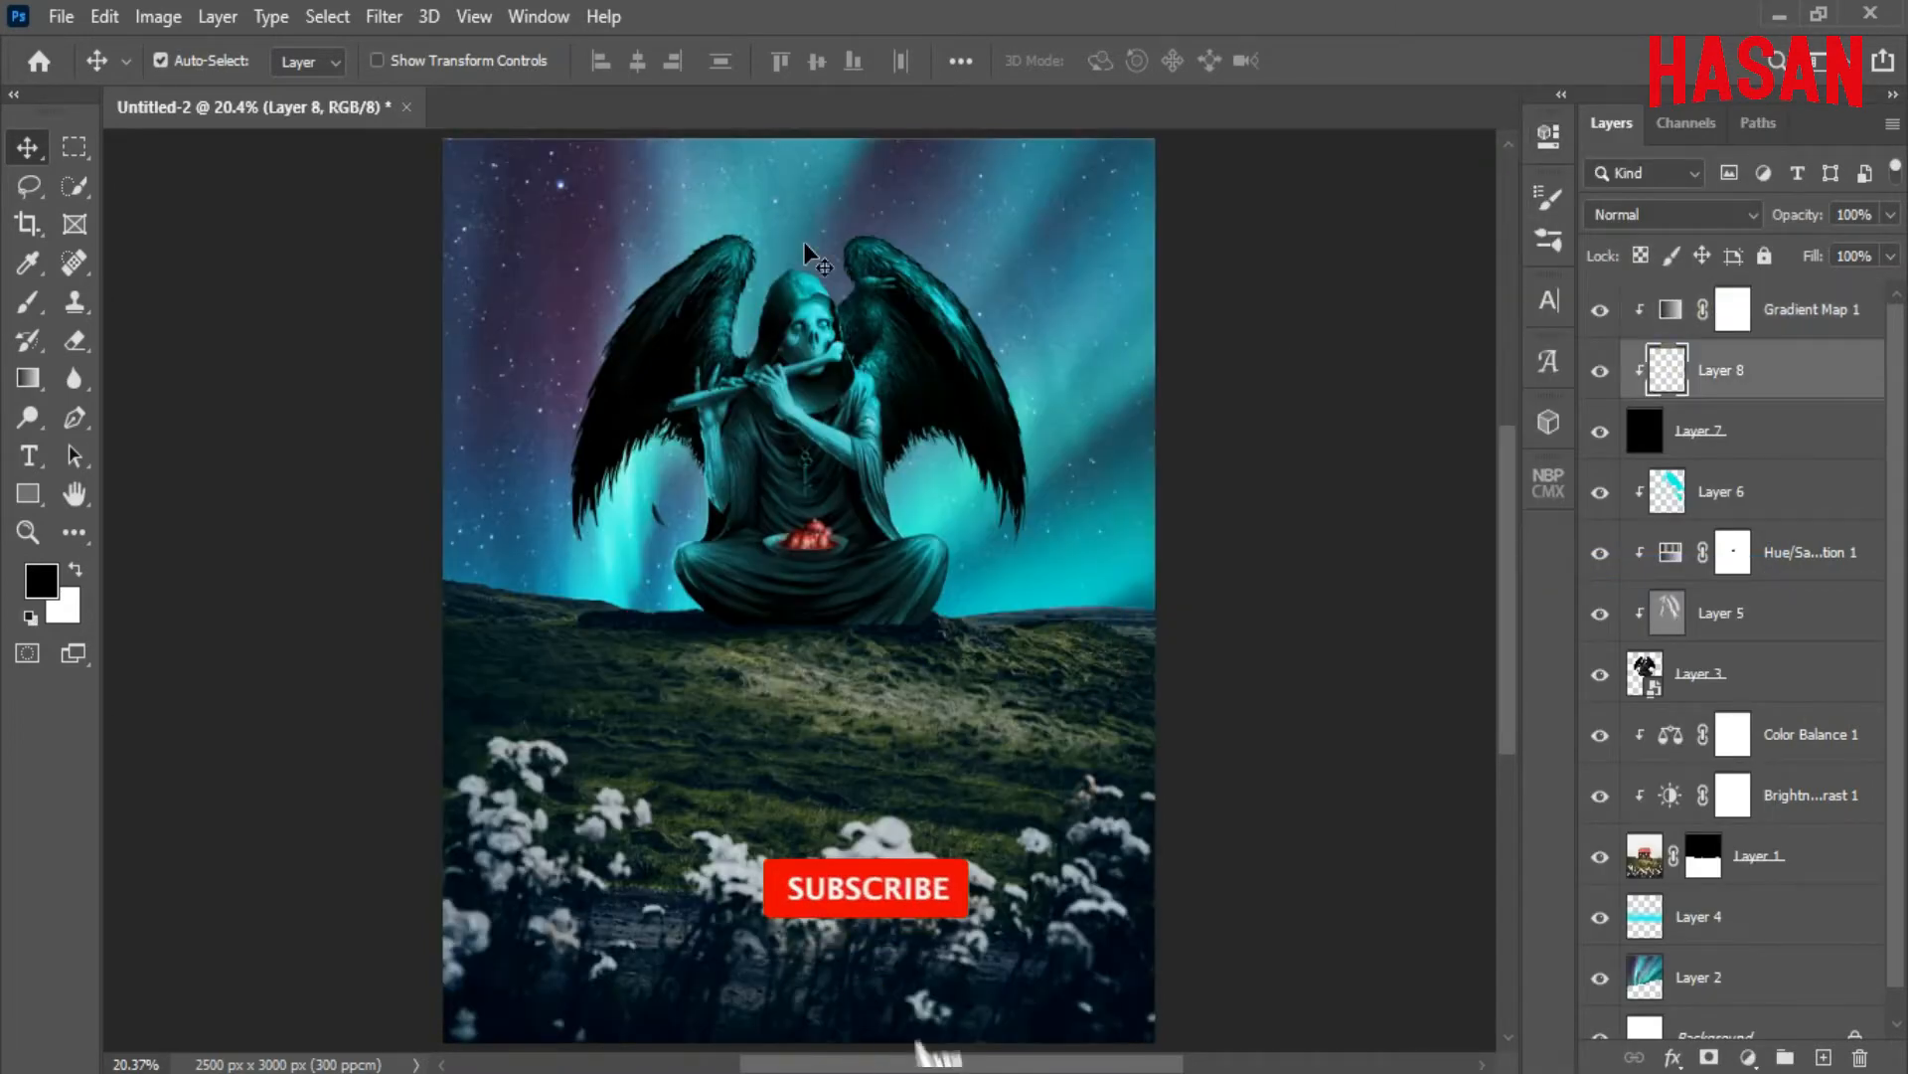
pyautogui.rightClick(36, 302)
pyautogui.click(123, 316)
pyautogui.scroll(6, 895, 259)
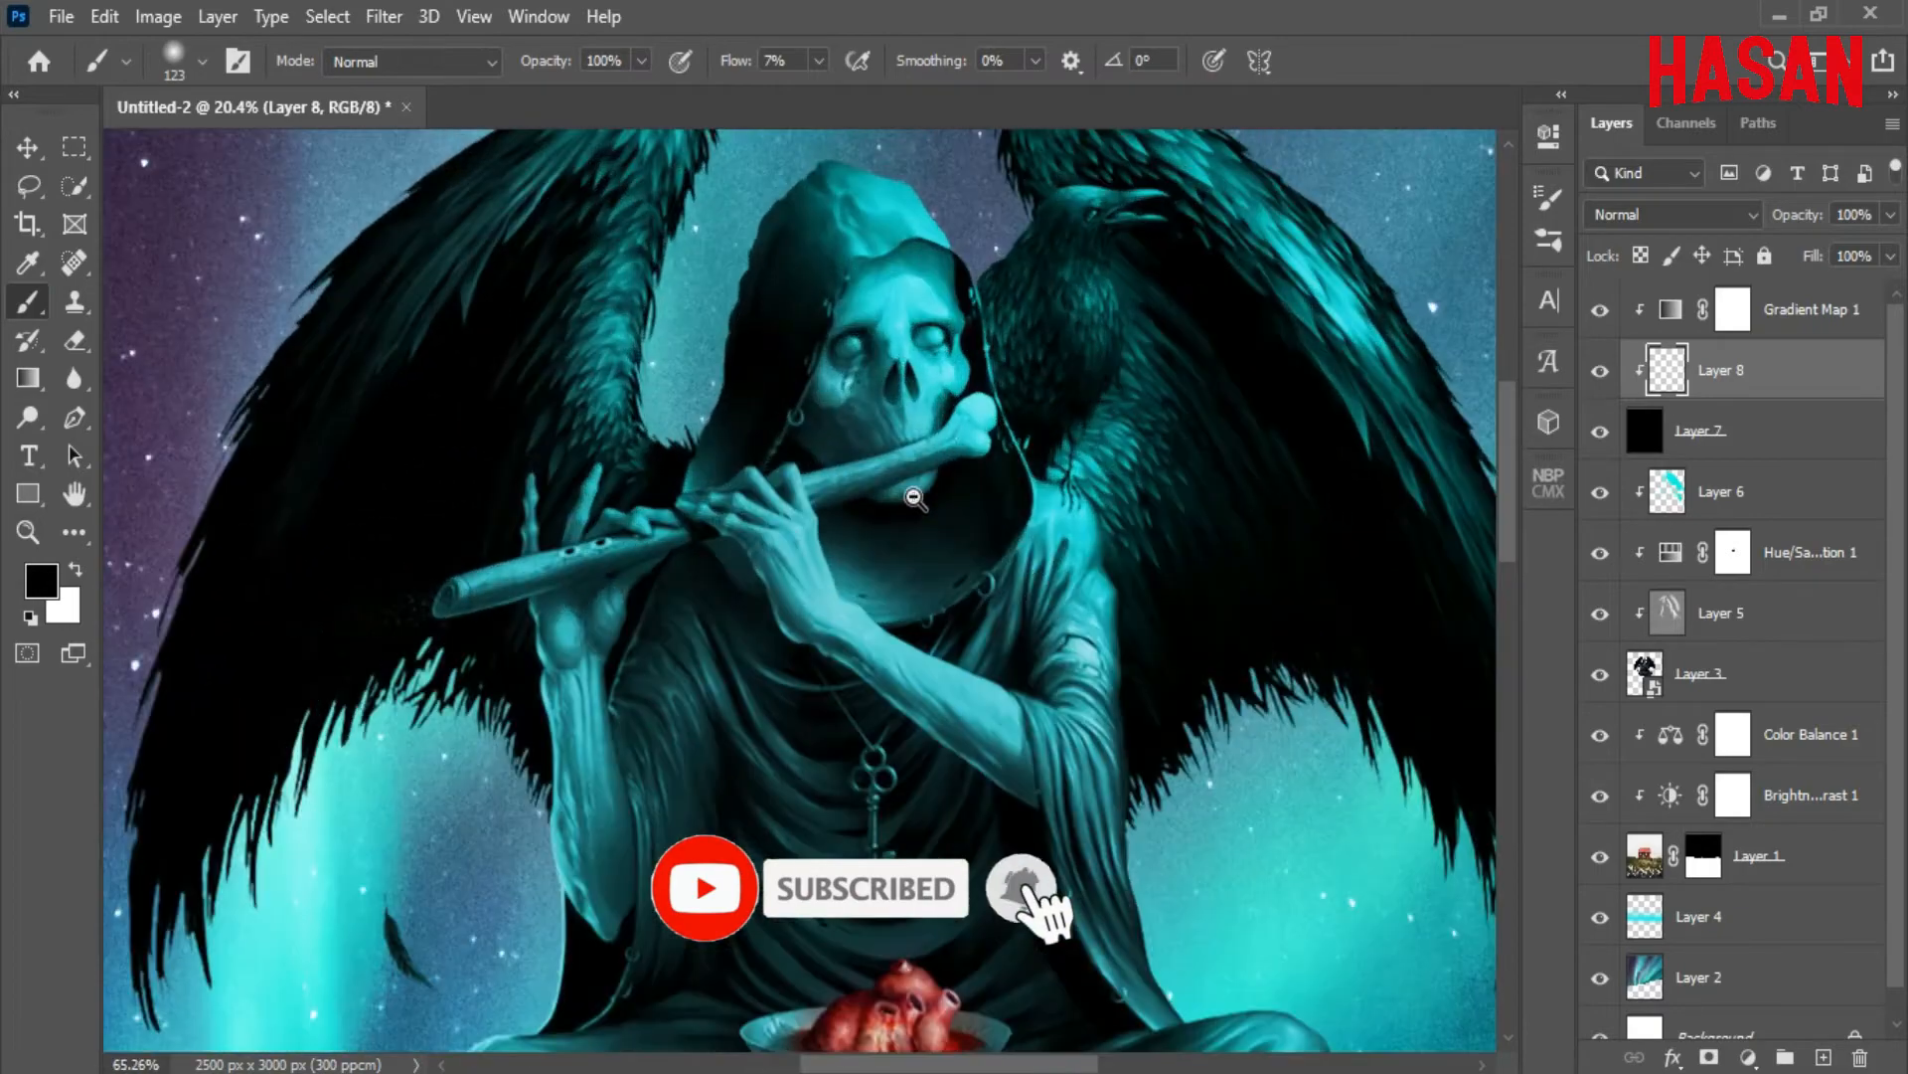
pyautogui.press('x')
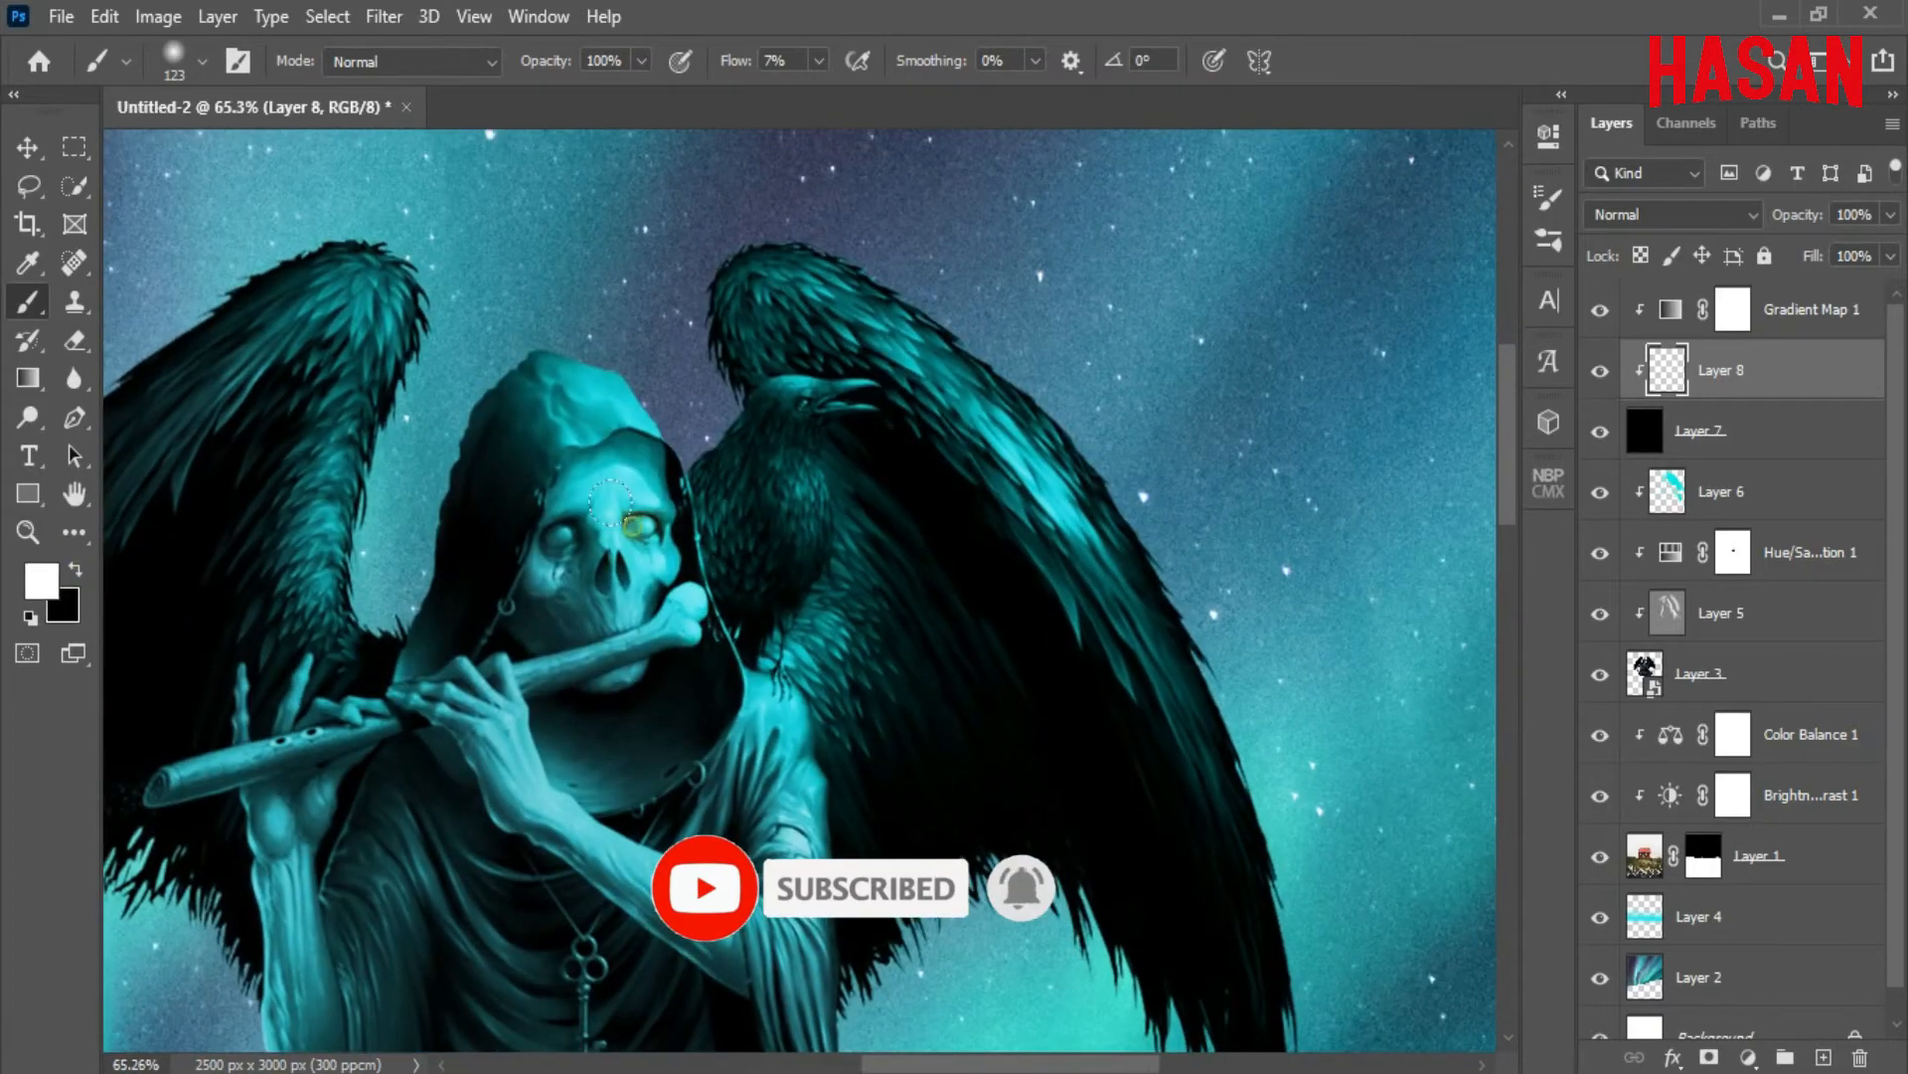
pyautogui.moveTo(738, 66)
pyautogui.mouseDown()
pyautogui.moveTo(757, 68)
pyautogui.moveTo(741, 66)
pyautogui.mouseUp()
pyautogui.scroll(3, 703, 567)
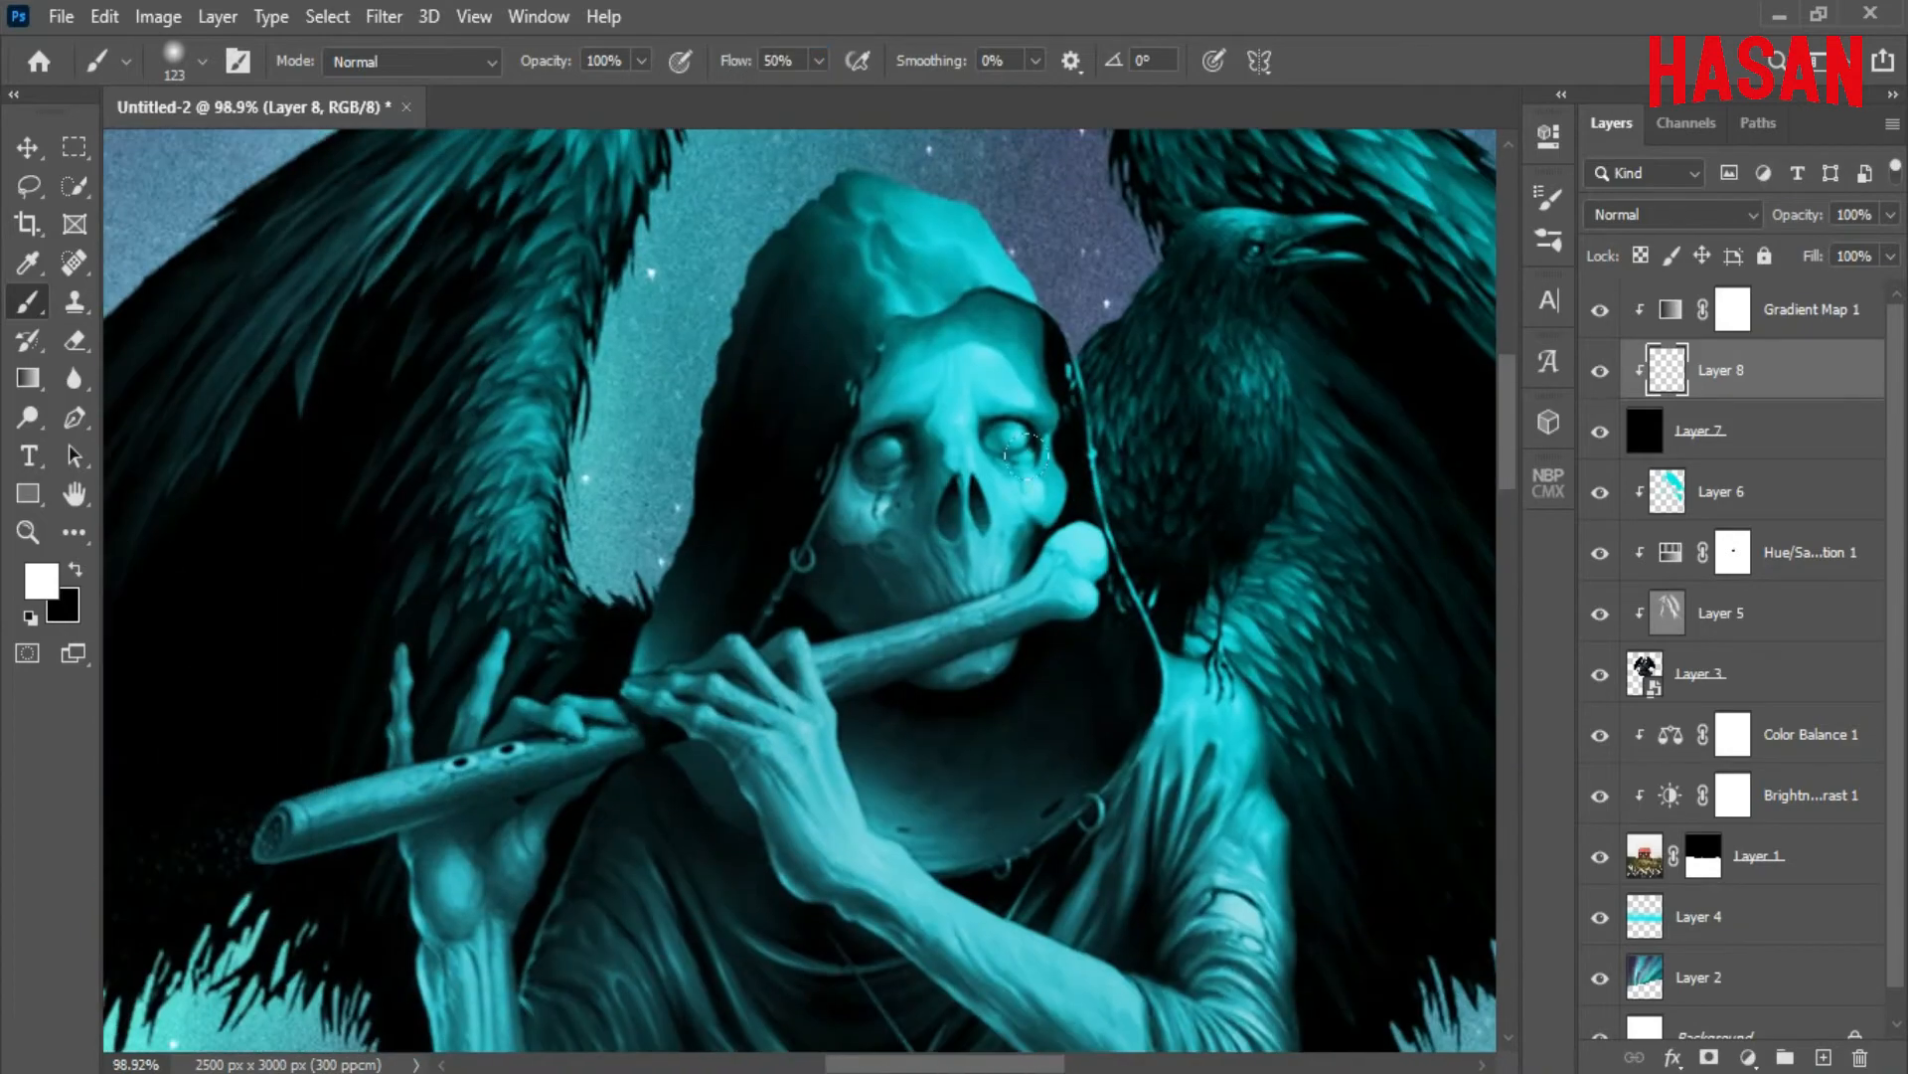
pyautogui.press('[')
pyautogui.press('[')
pyautogui.press('[')
pyautogui.press('[')
pyautogui.press('[')
pyautogui.press('[')
pyautogui.press('[')
pyautogui.press('[')
pyautogui.press('[')
pyautogui.click(1013, 437)
# Lower the brush flow to 30% and dab white over both eye sockets with the 38 px brush
pyautogui.moveTo(737, 60); pyautogui.dragTo(695, 69)
pyautogui.click(1013, 442)
pyautogui.click(1013, 441)
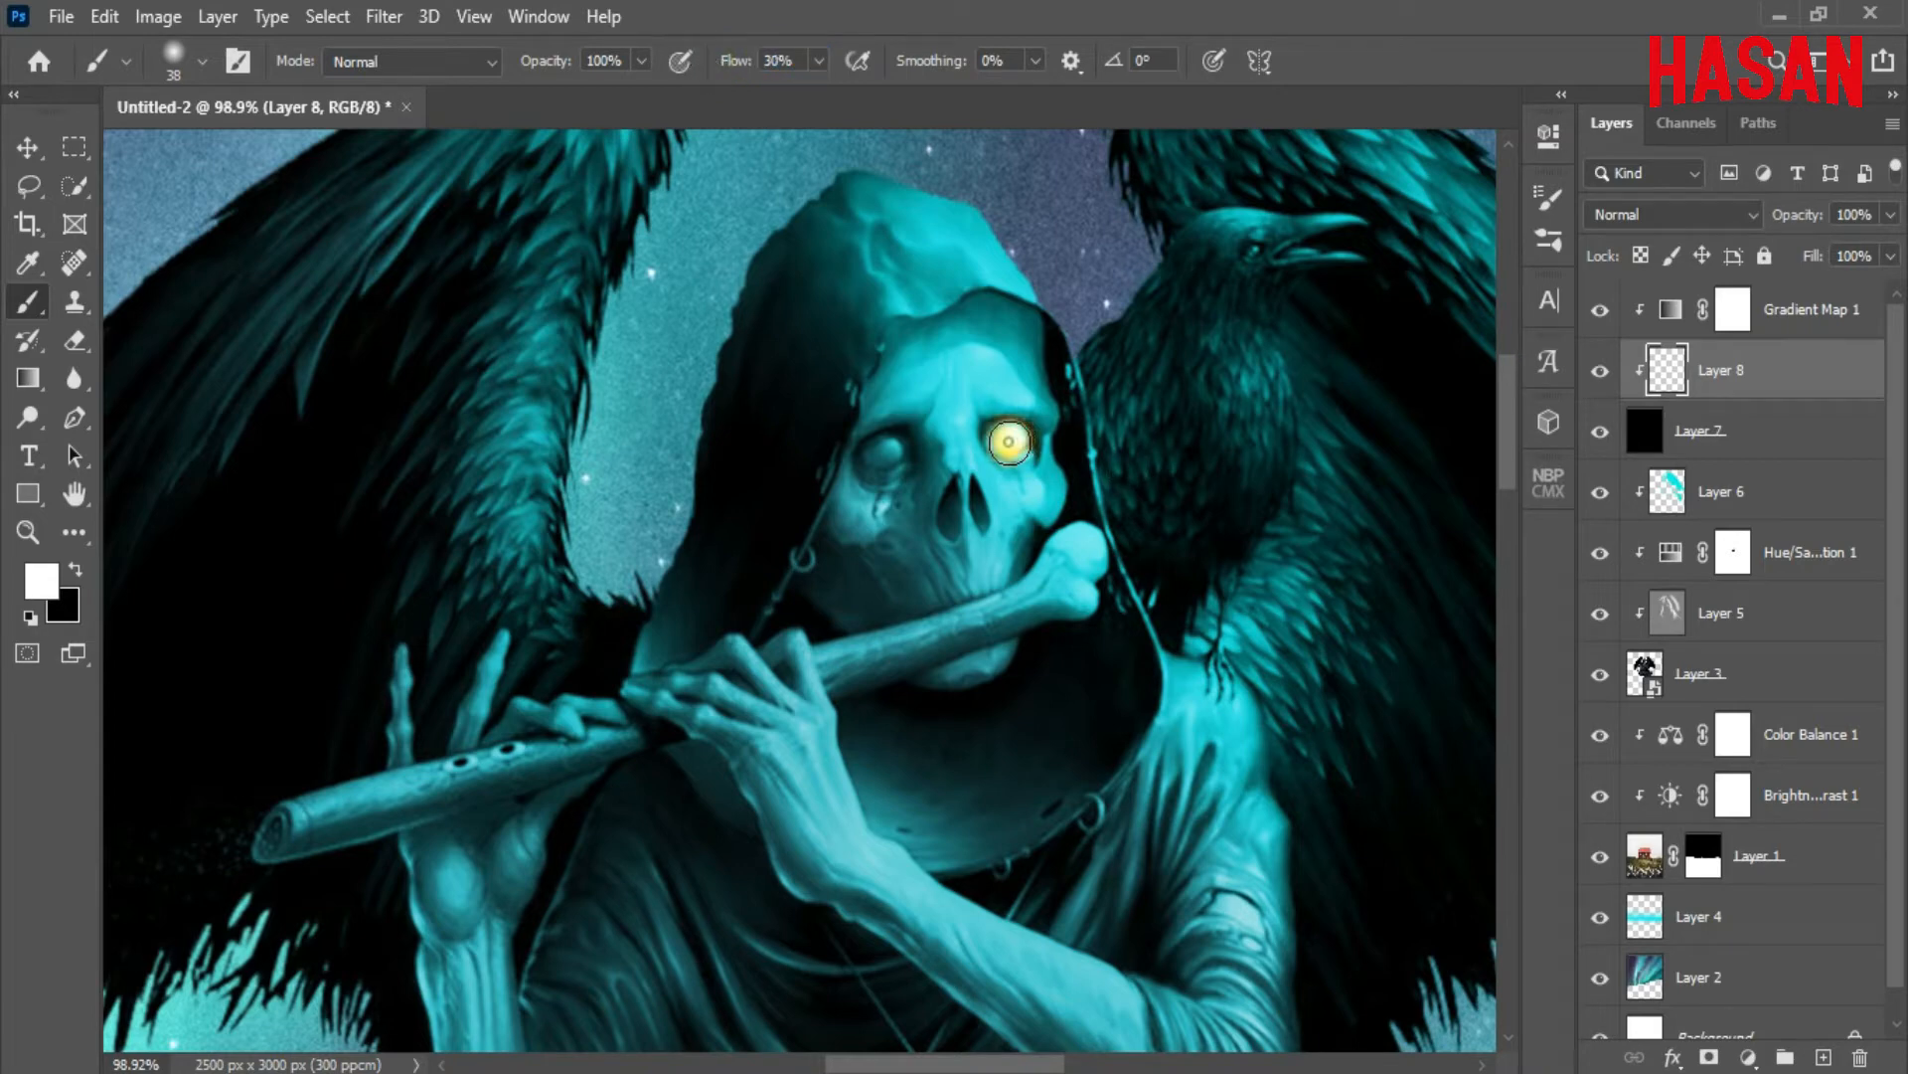
pyautogui.click(887, 458)
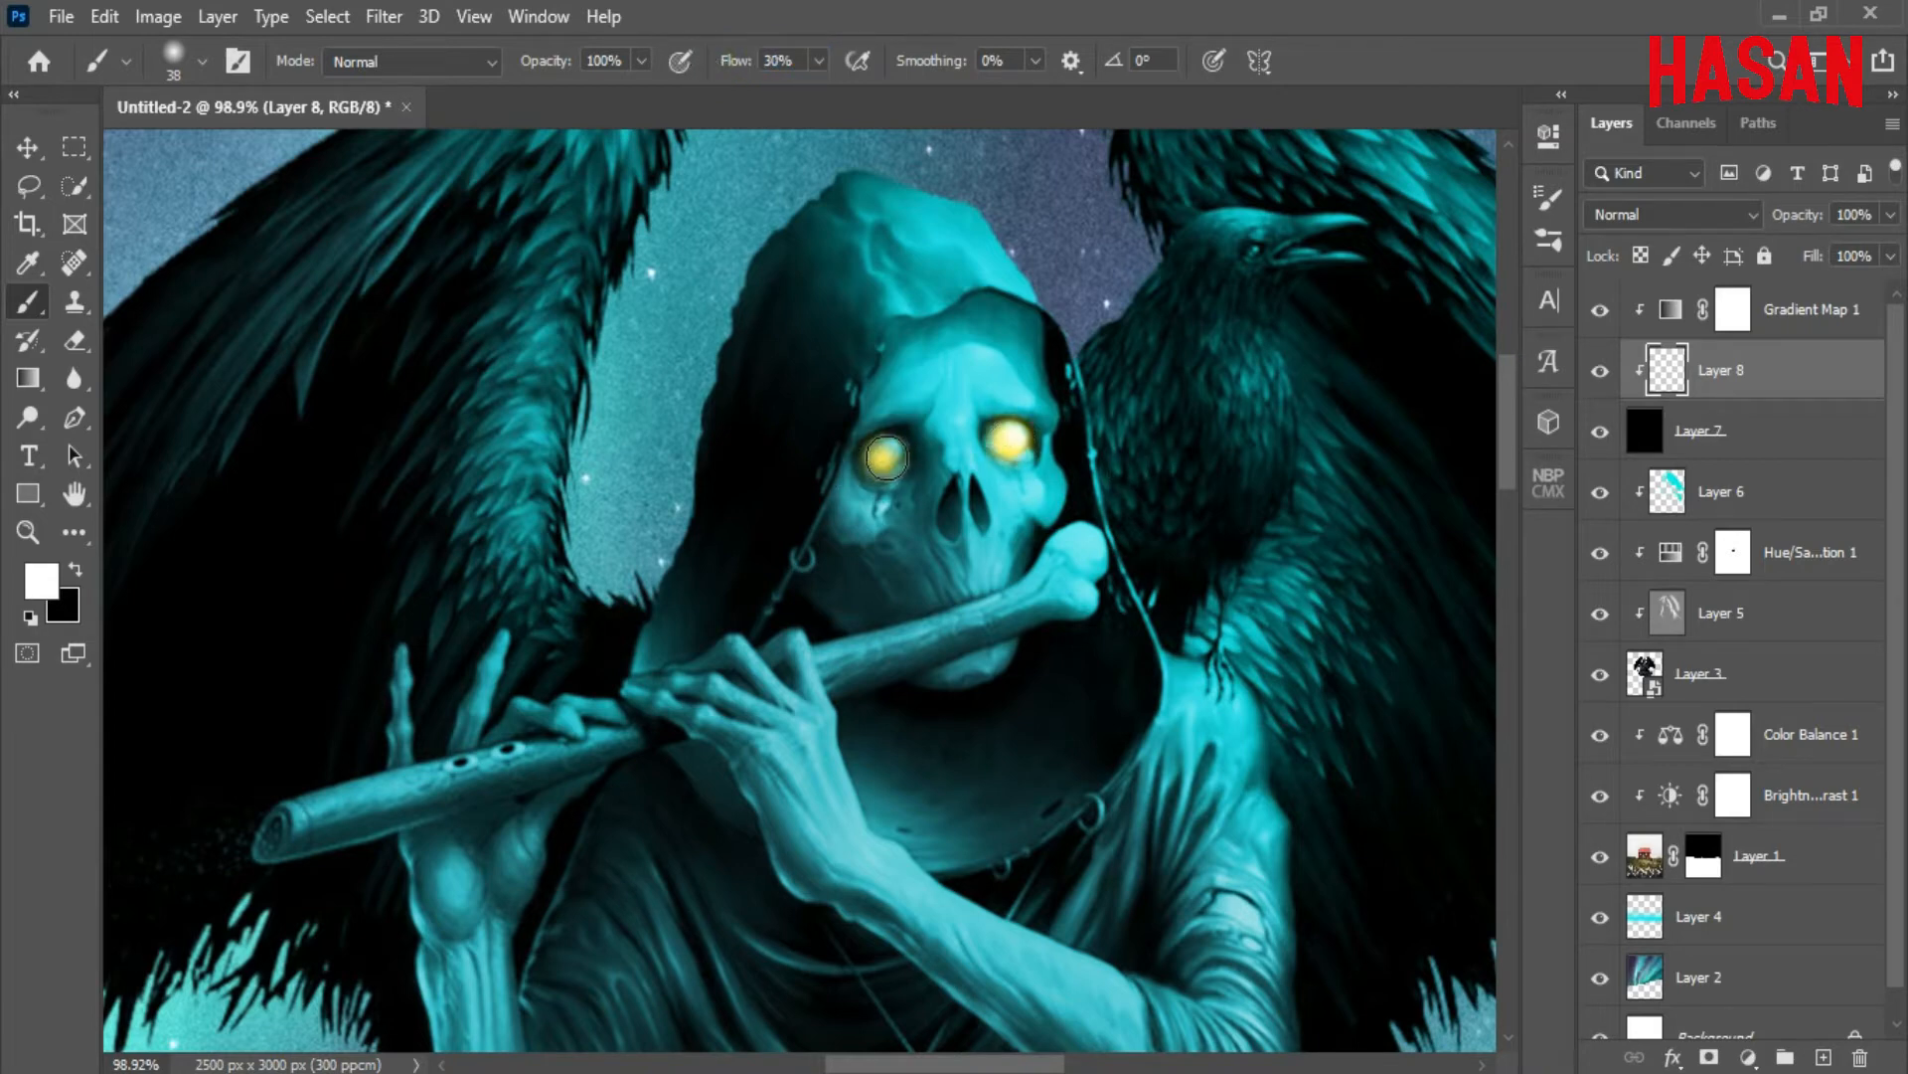
pyautogui.click(886, 457)
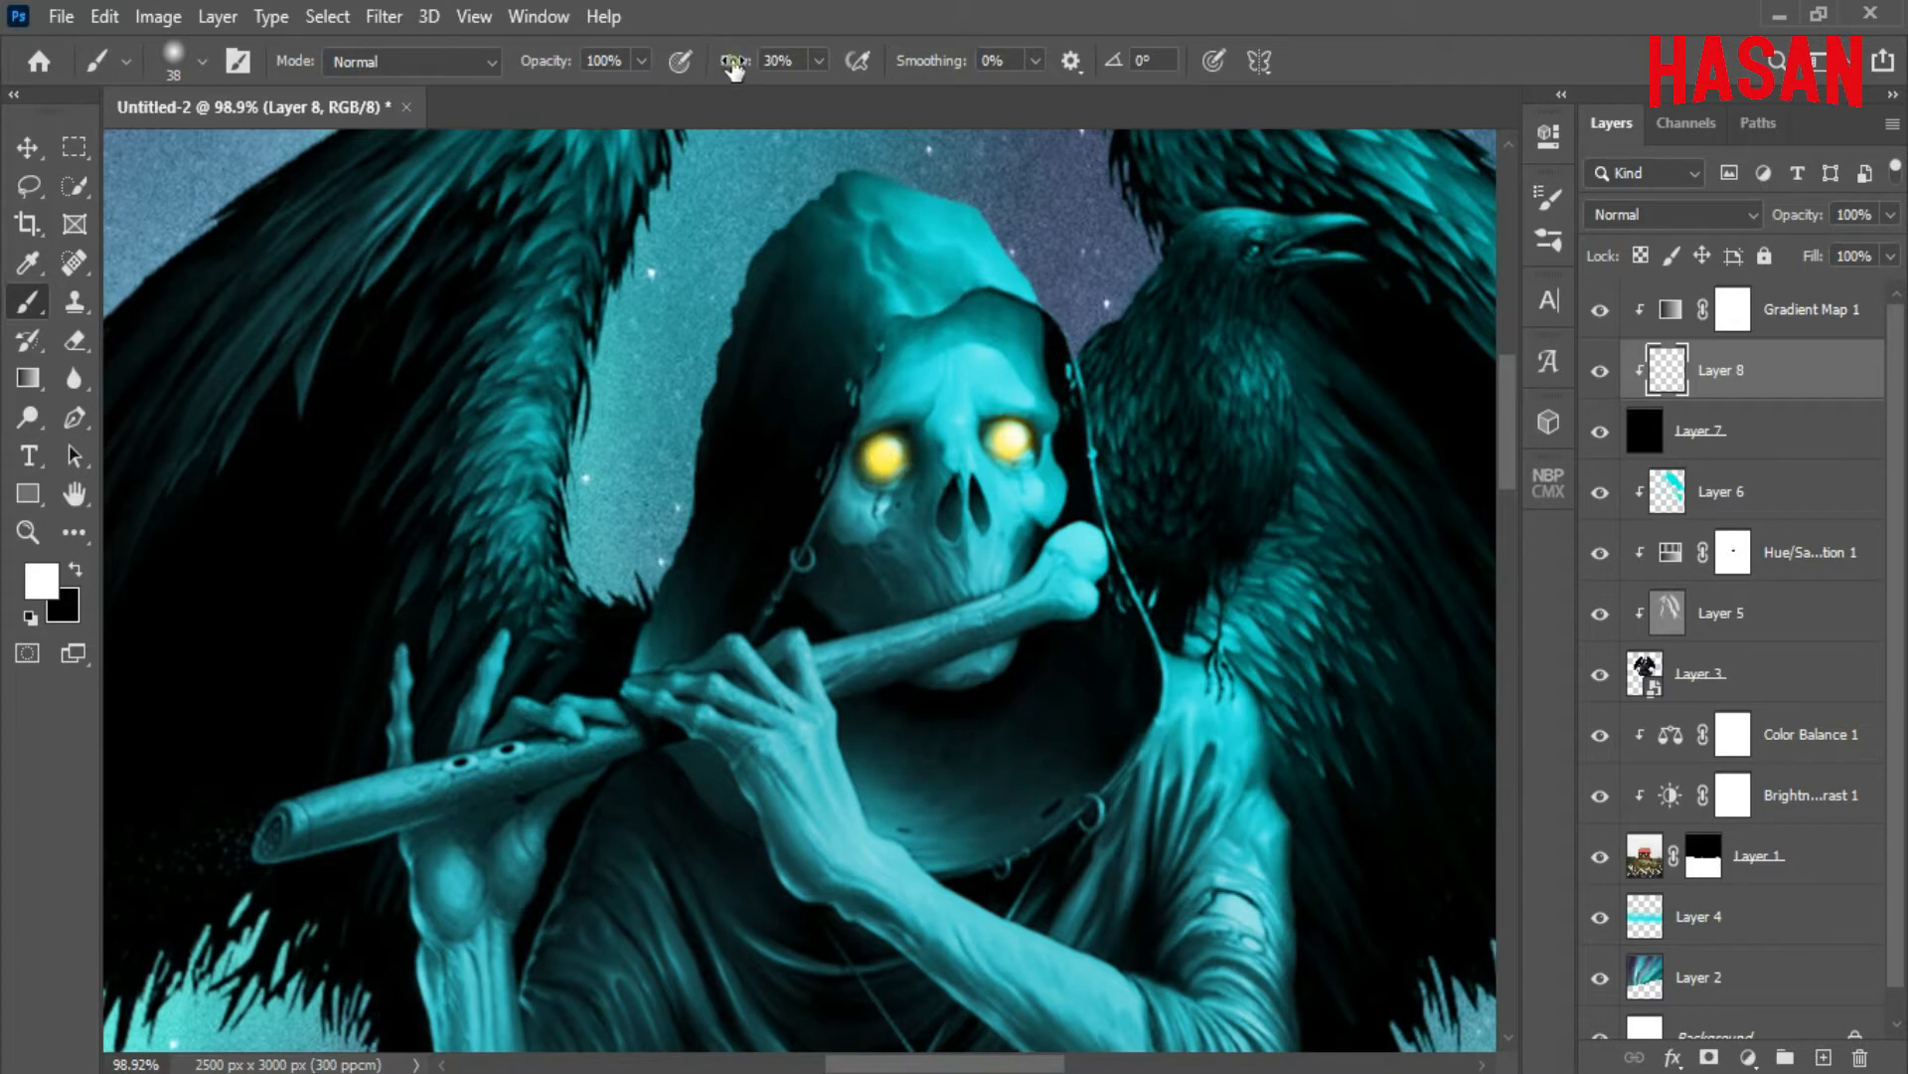
# Widen the glow around both eyes with a 64 px white brush at 20% flow
pyautogui.moveTo(734, 65); pyautogui.dragTo(724, 66)
pyautogui.moveTo(918, 517); pyautogui.dragTo(939, 523)
pyautogui.moveTo(1036, 458); pyautogui.dragTo(1024, 462)
pyautogui.click(1011, 441)
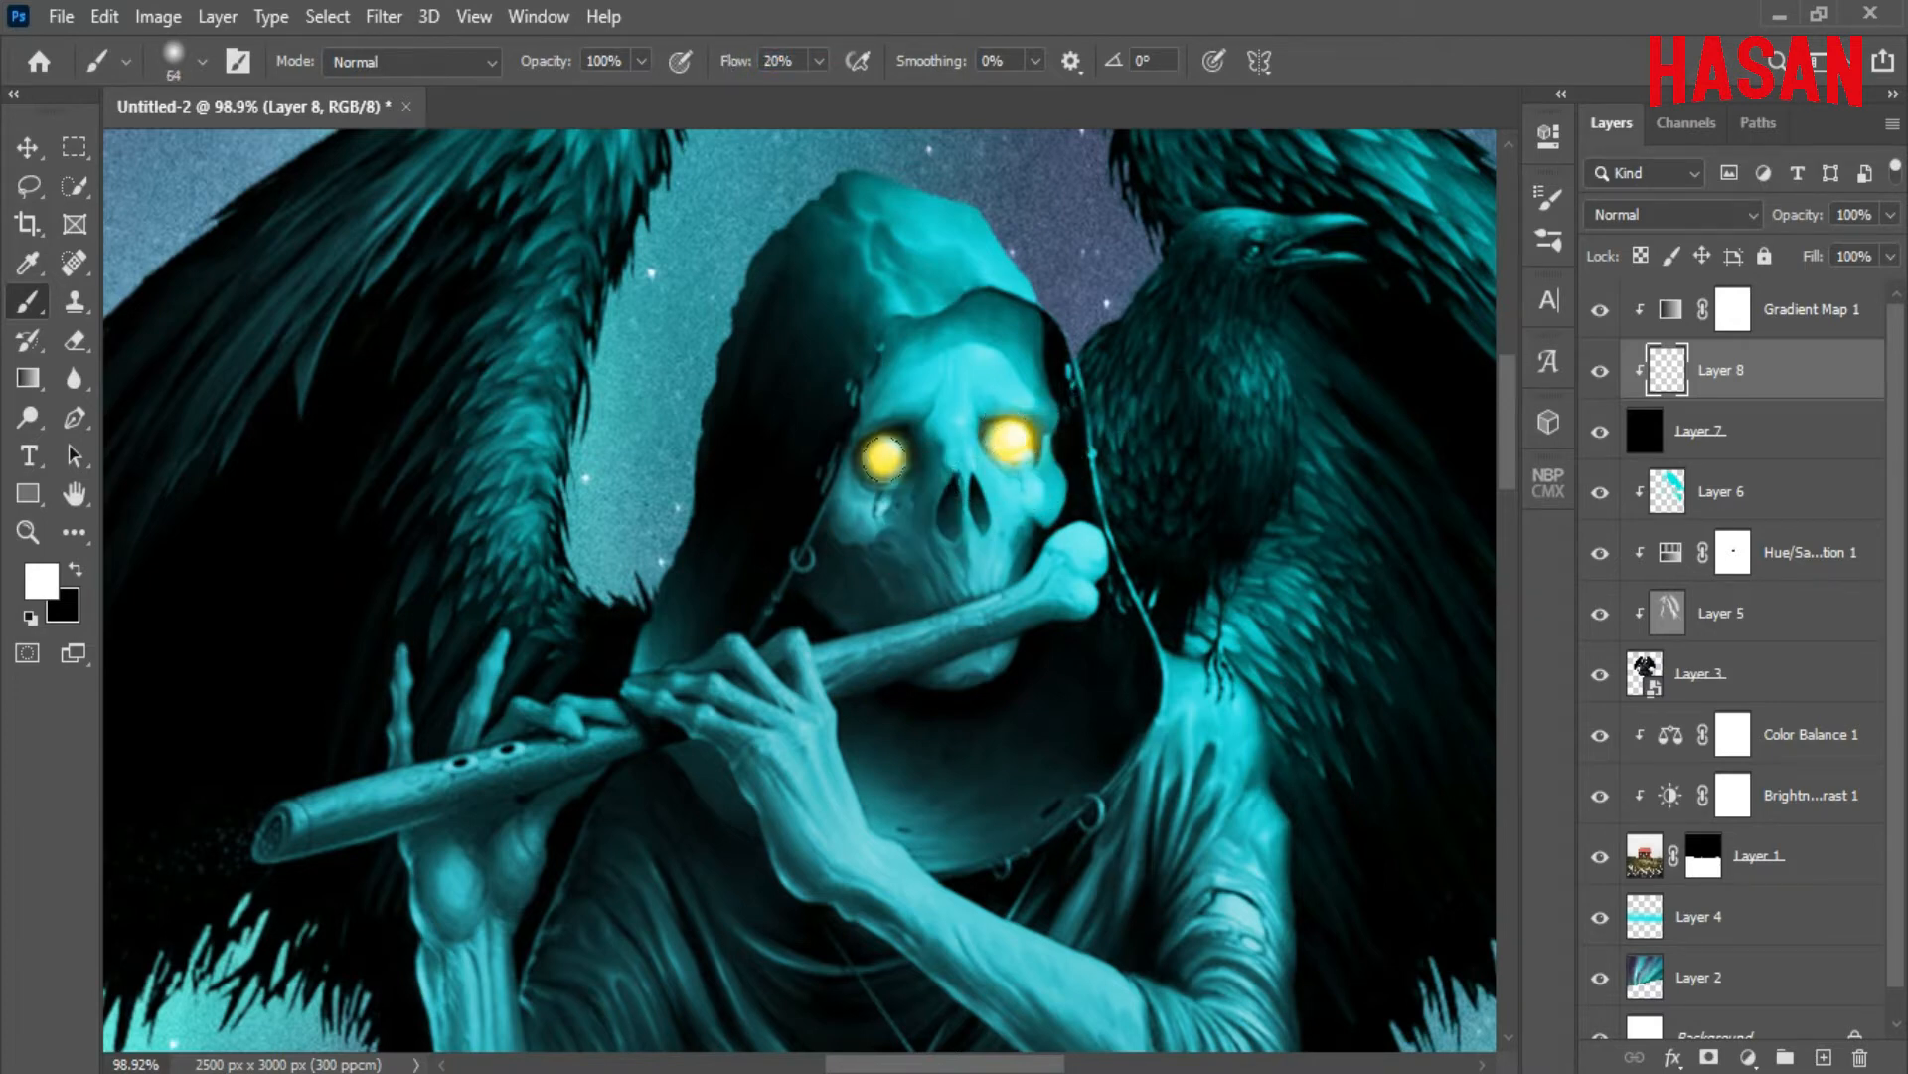
pyautogui.click(874, 456)
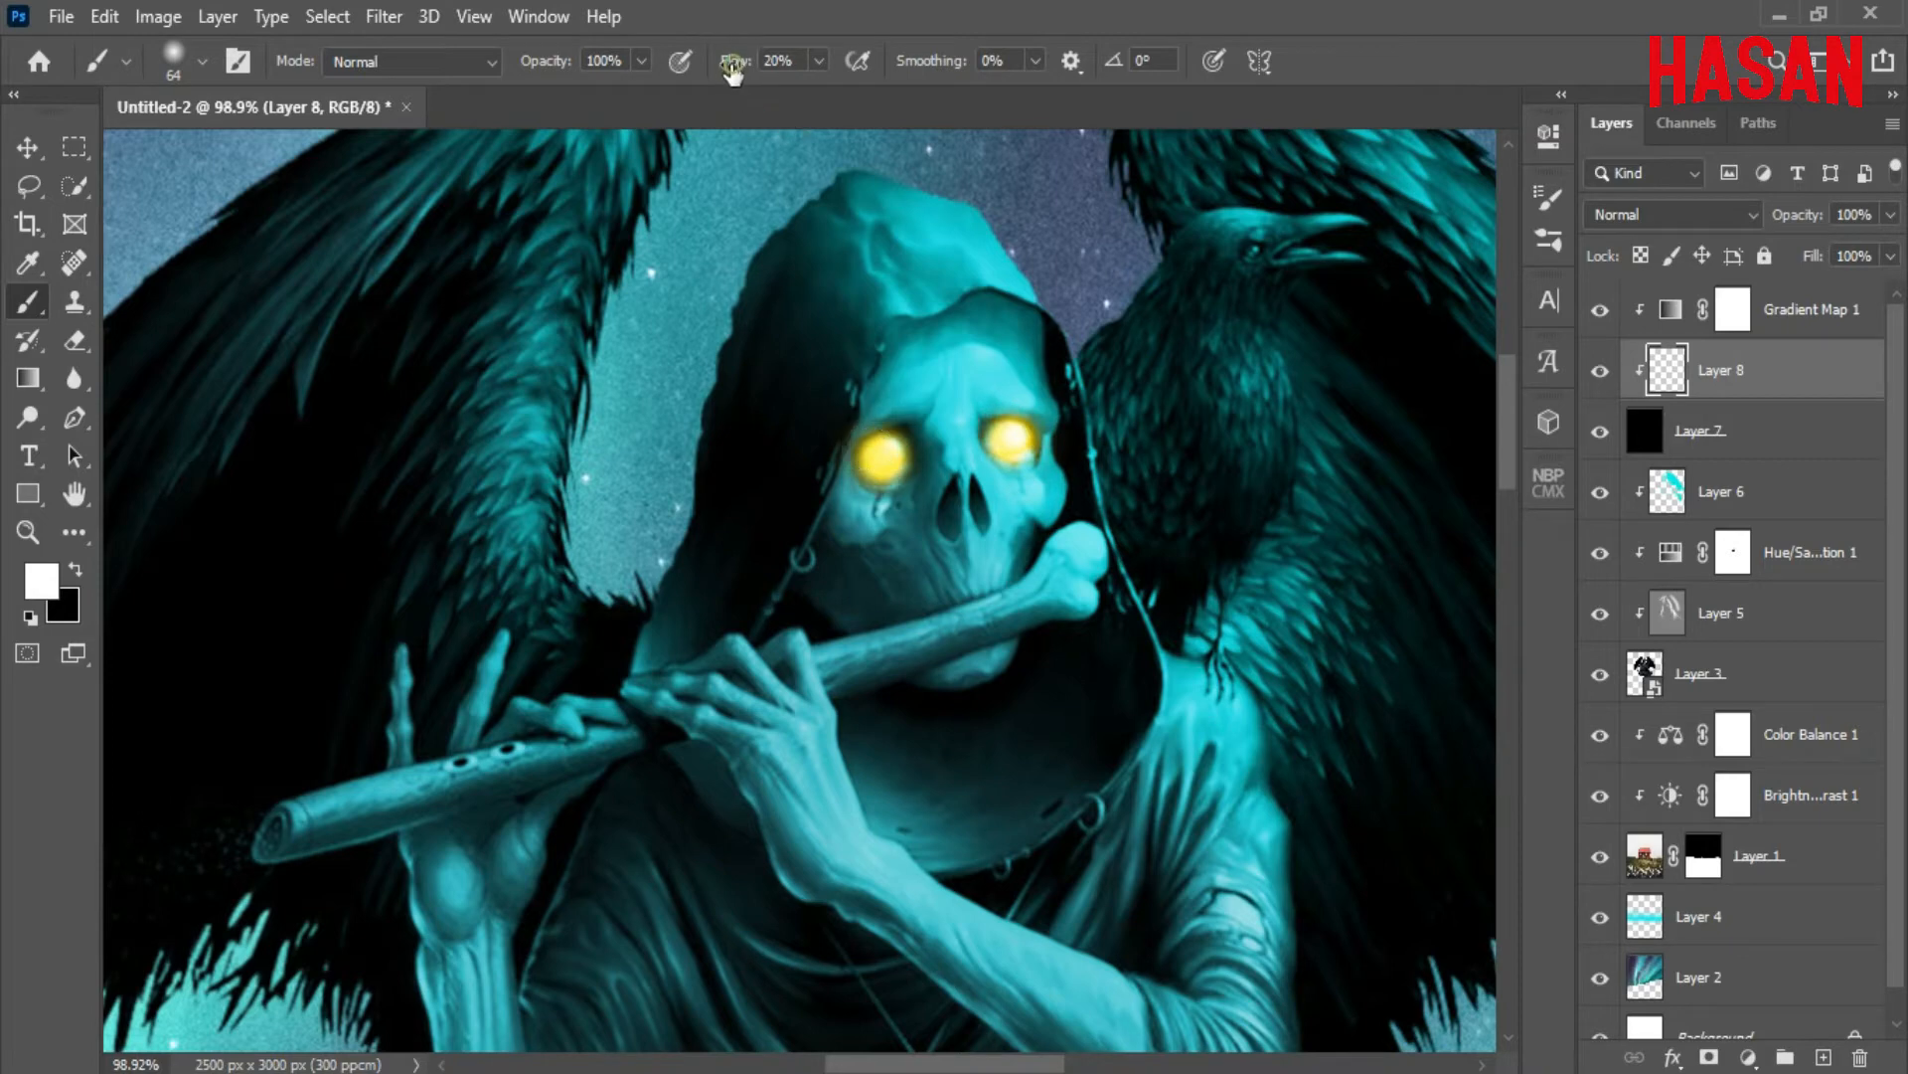
# Add a softer outer glow around both eyes with a 101 px white brush at 10% flow
pyautogui.moveTo(732, 69); pyautogui.dragTo(721, 71)
pyautogui.moveTo(1018, 444); pyautogui.dragTo(1056, 444)
pyautogui.click(883, 456)
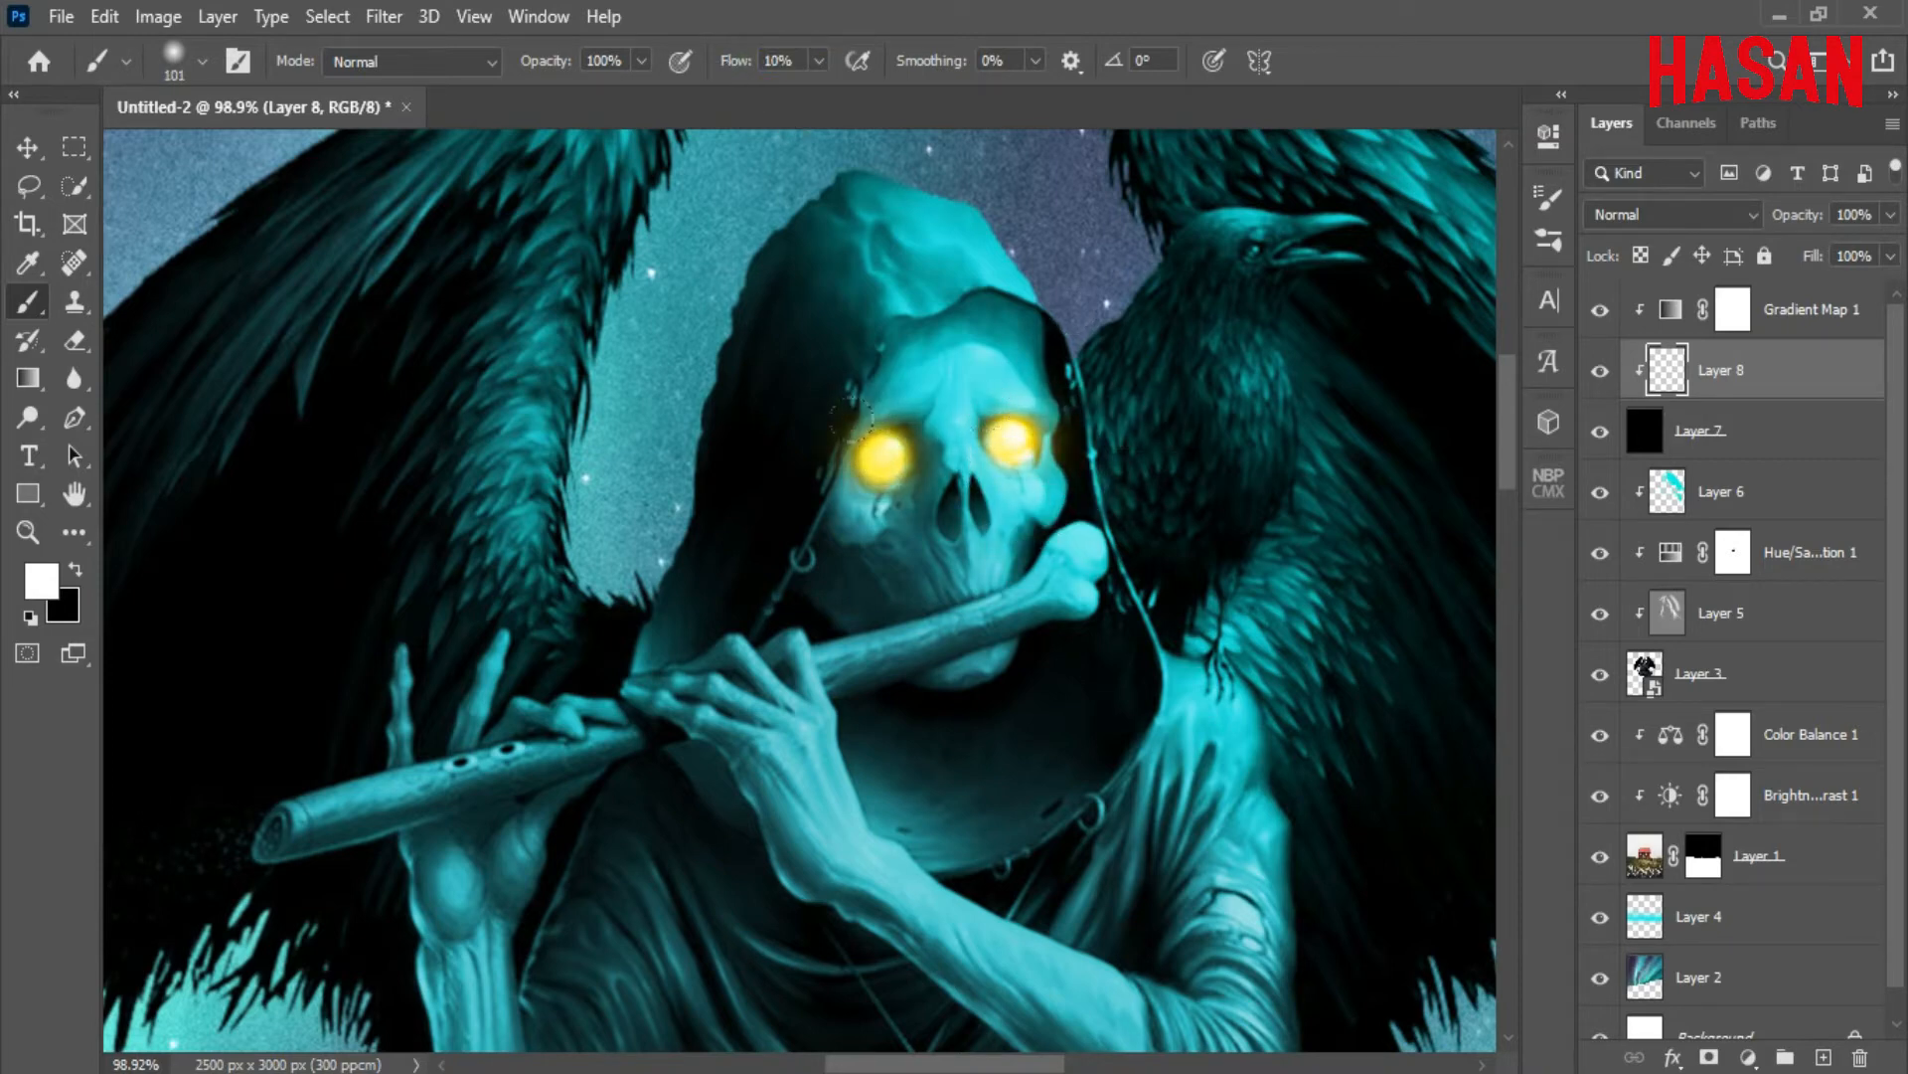
pyautogui.click(884, 456)
pyautogui.click(995, 402)
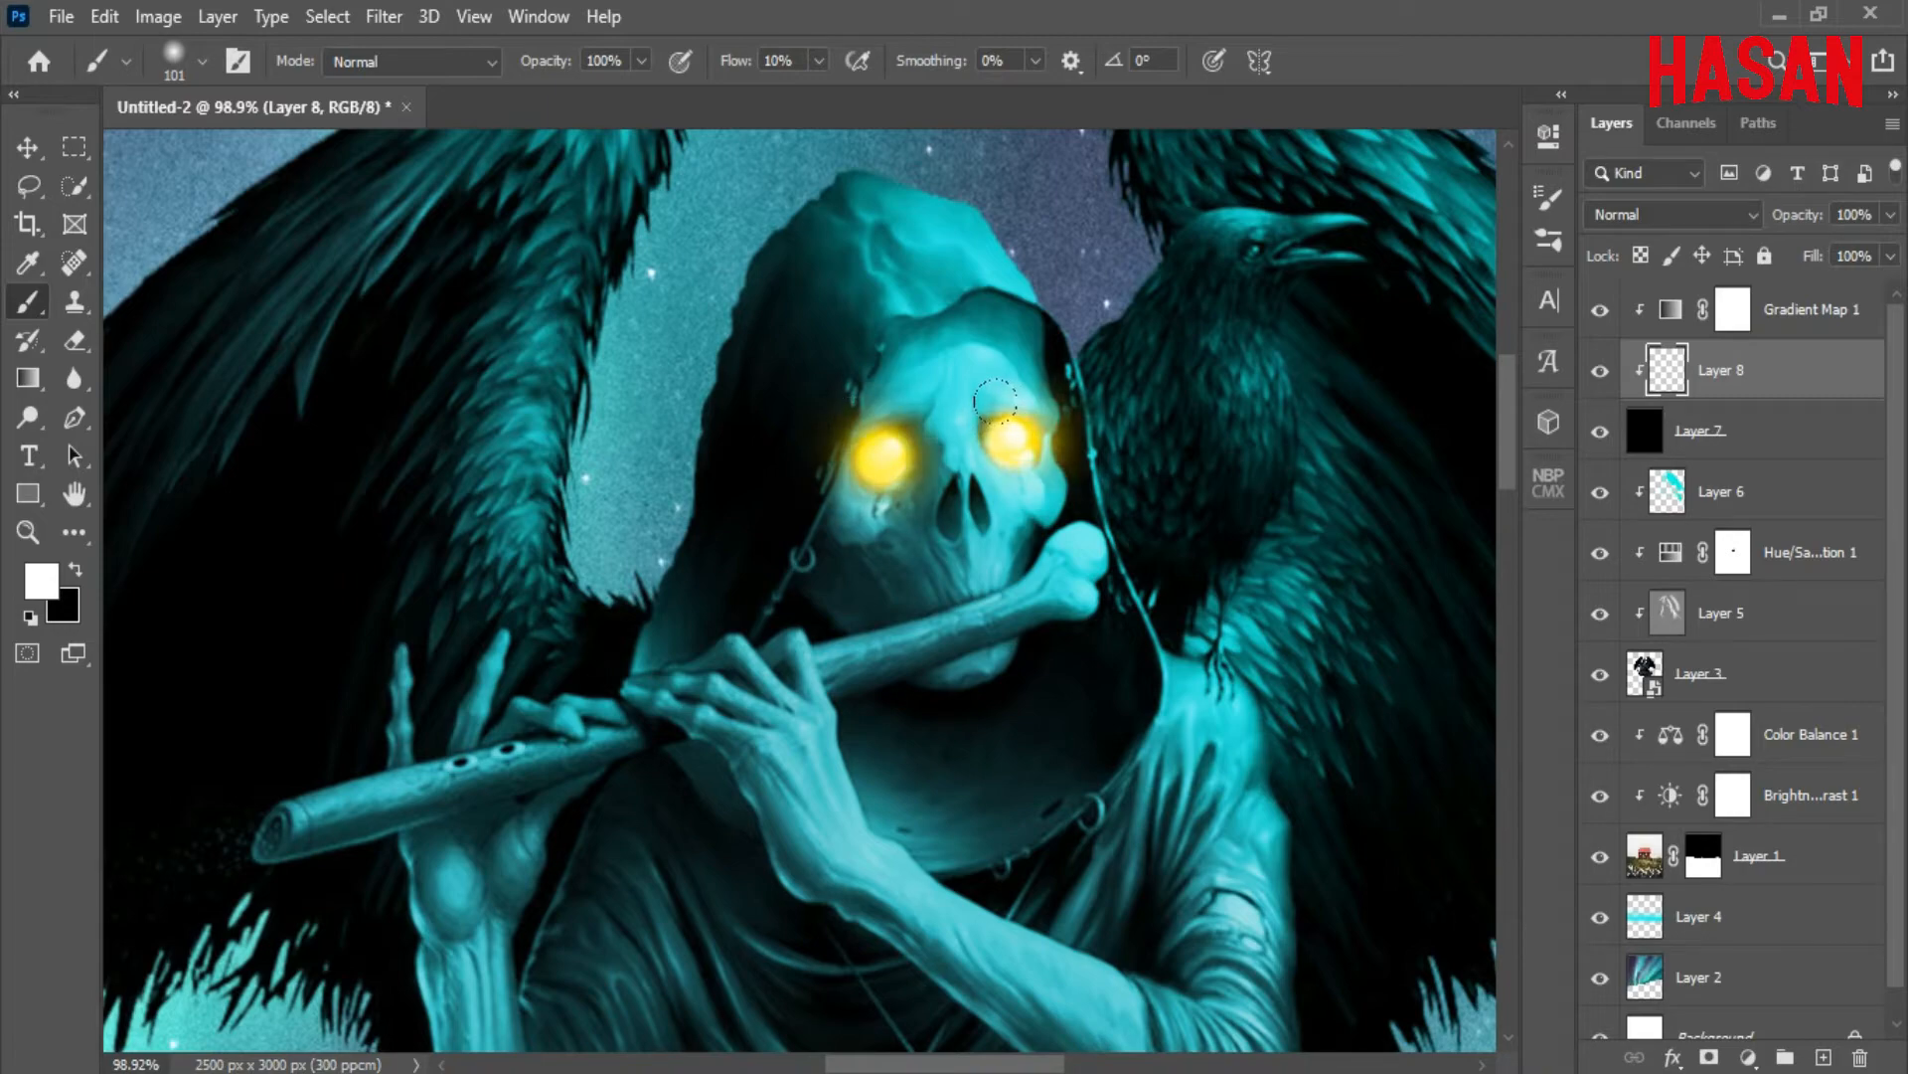
# Examine the glowing eyes in the full composition and around the figure up close
pyautogui.scroll(-6, 1054, 477)
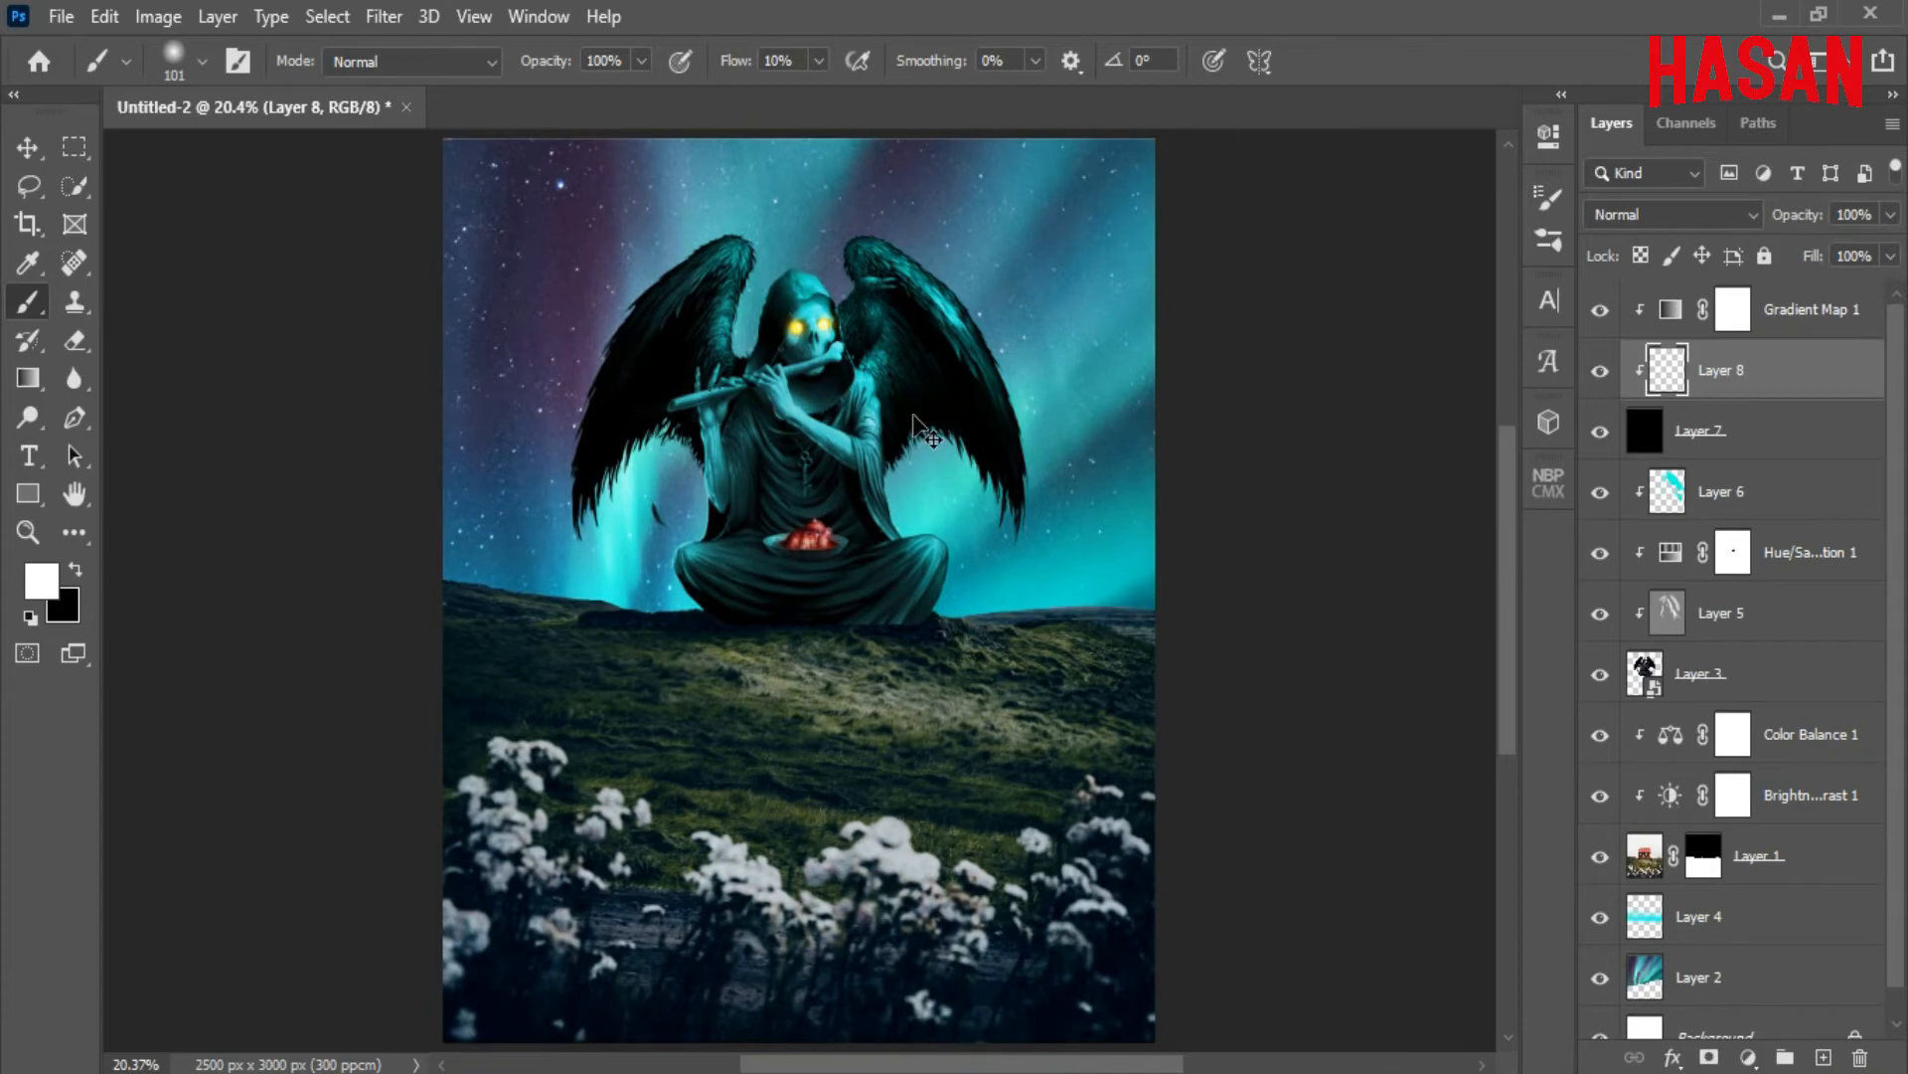
pyautogui.moveTo(835, 385); pyautogui.dragTo(925, 478)
pyautogui.click(28, 147)
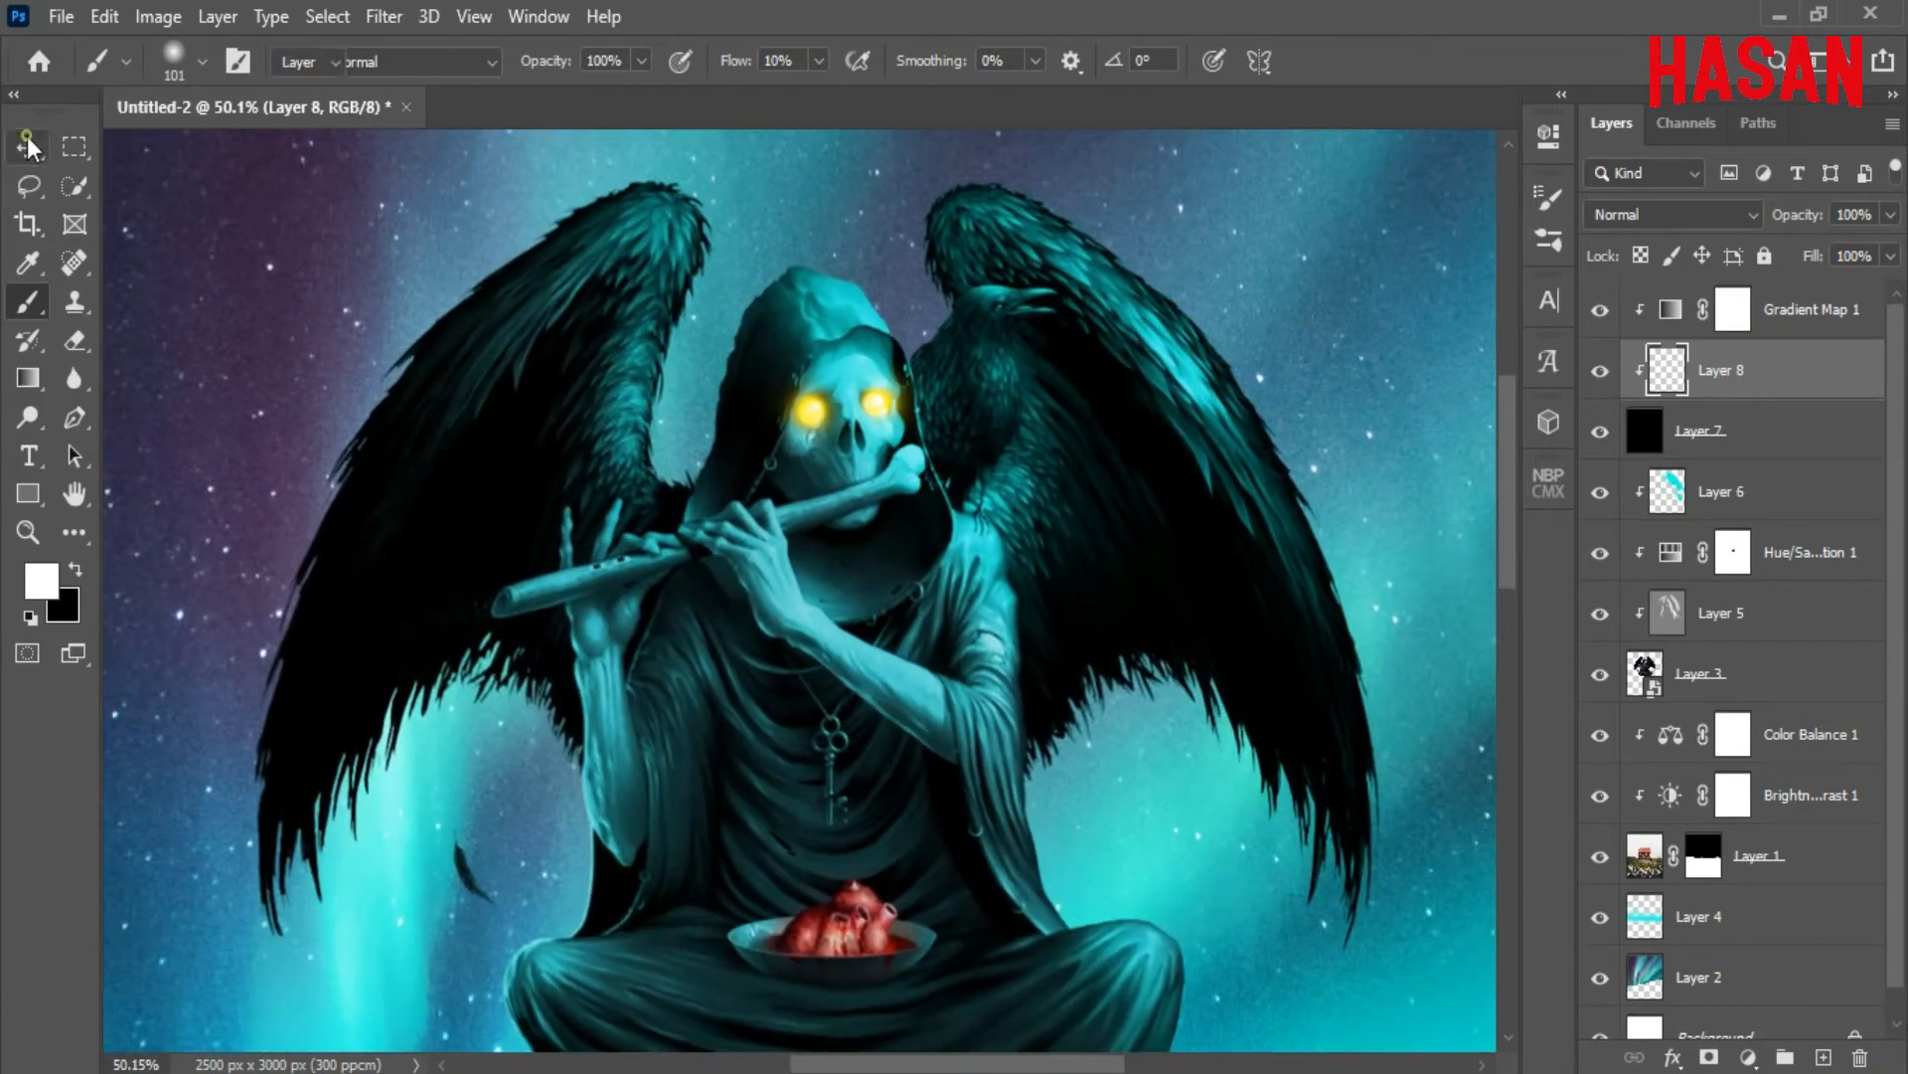
pyautogui.moveTo(924, 686); pyautogui.dragTo(906, 597)
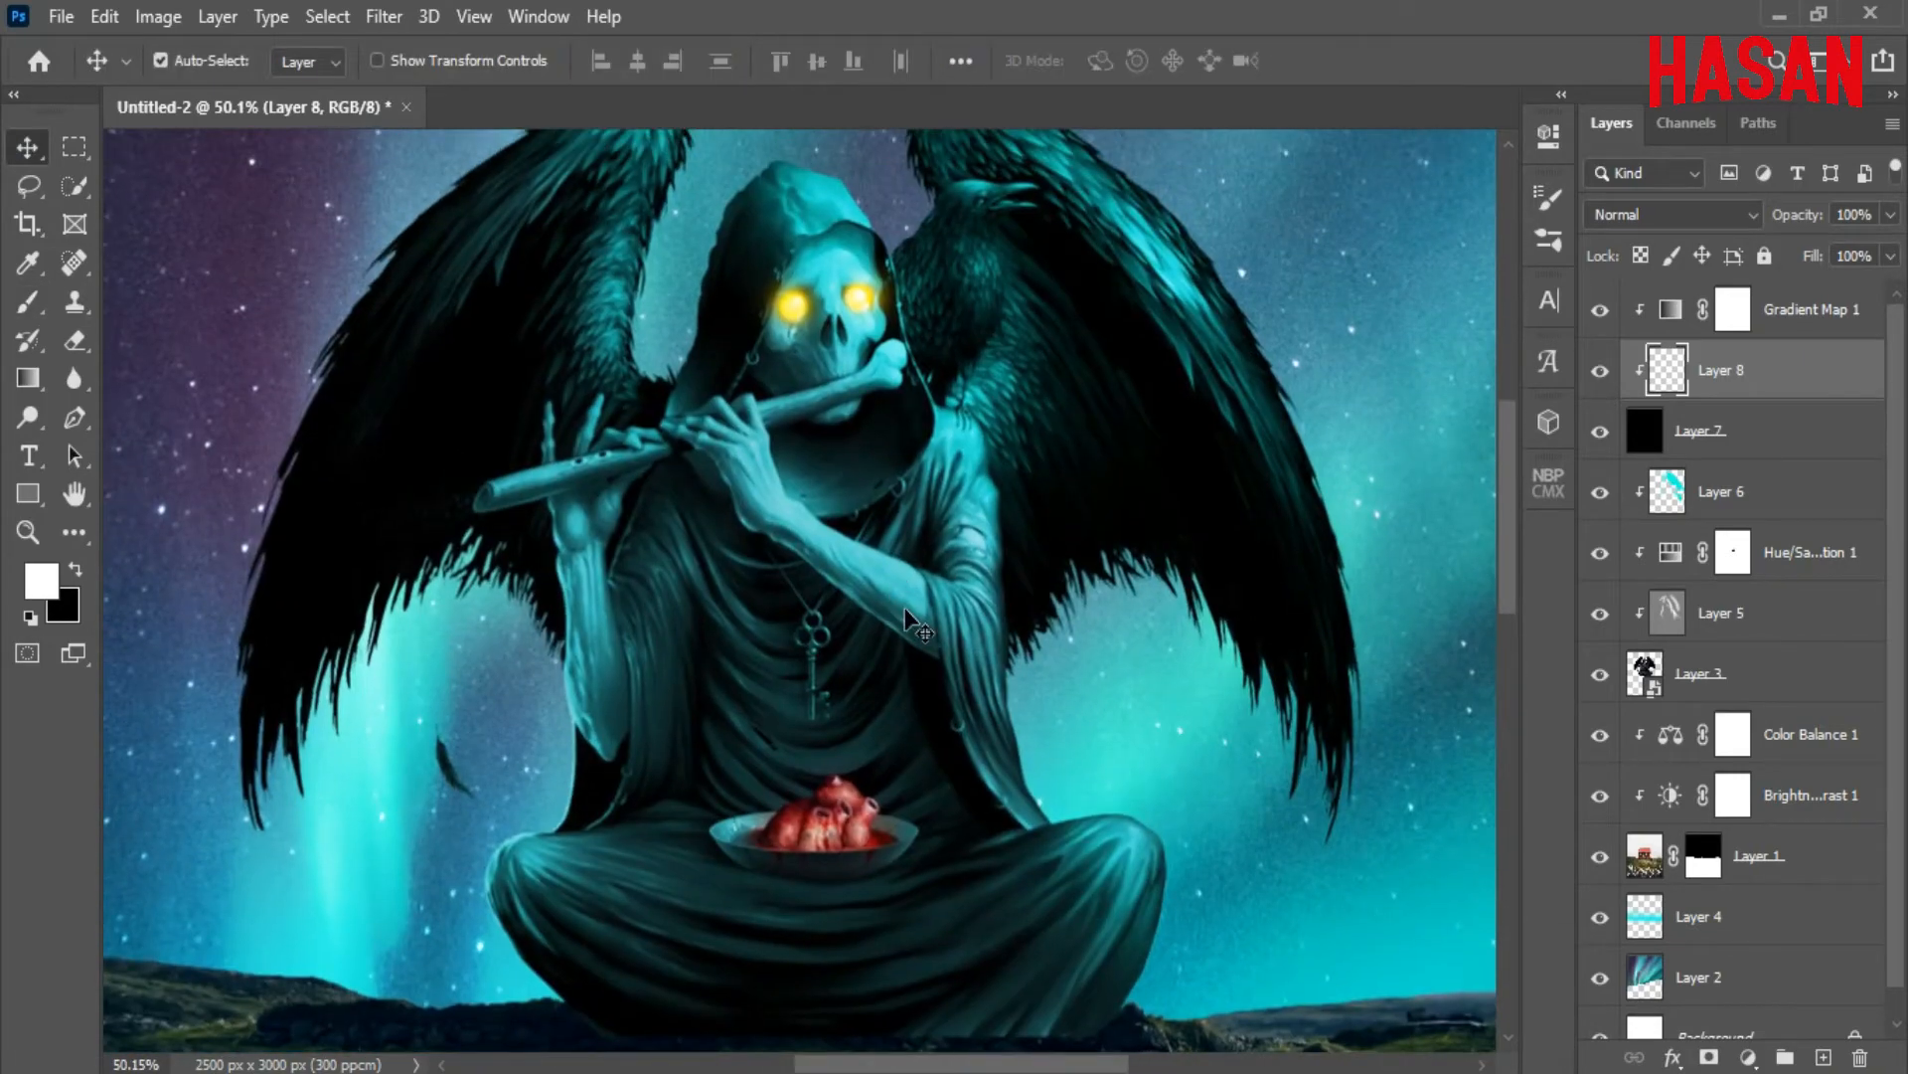
pyautogui.scroll(-1, 682, 528)
pyautogui.scroll(-1, 682, 528)
pyautogui.hotkey('ctrl', '0')
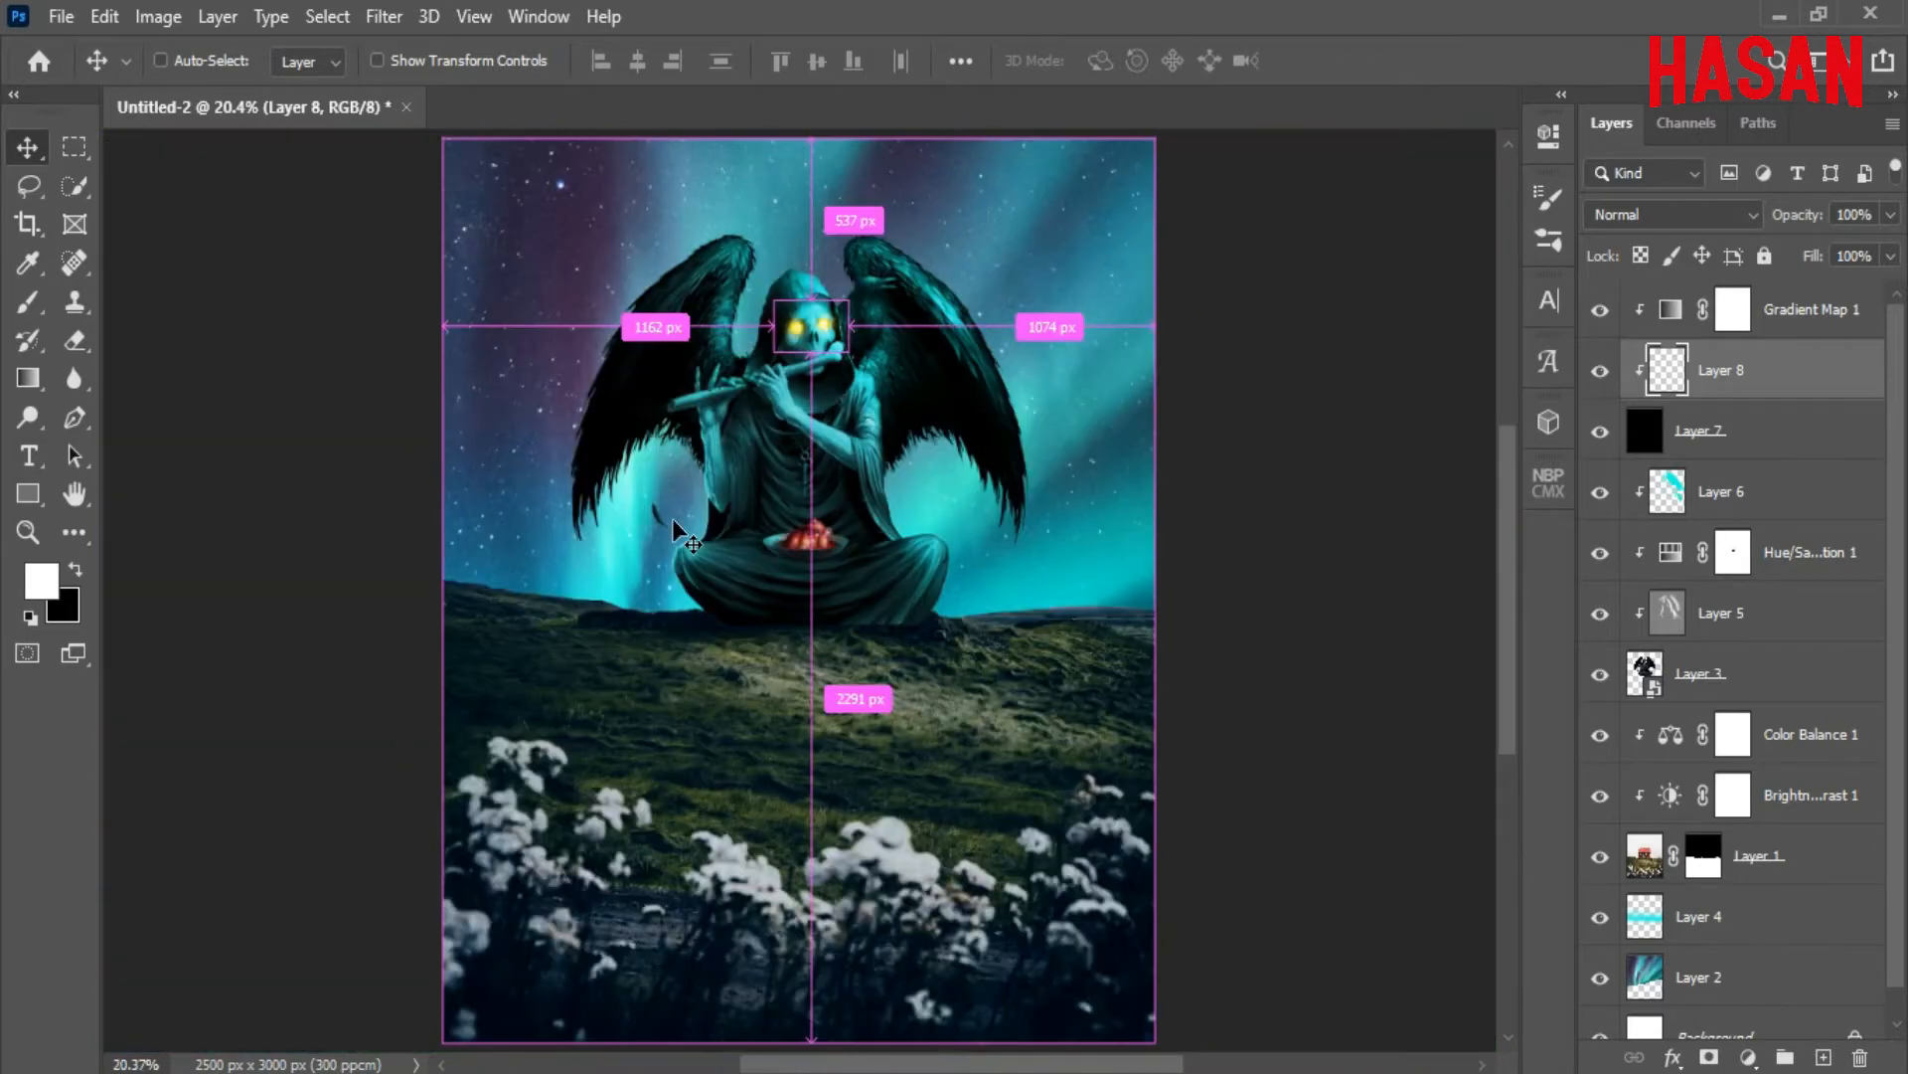
# Add a pure red (#ff0000) Solid Color fill layer above the Gradient Map
pyautogui.click(1810, 309)
pyautogui.press('x')
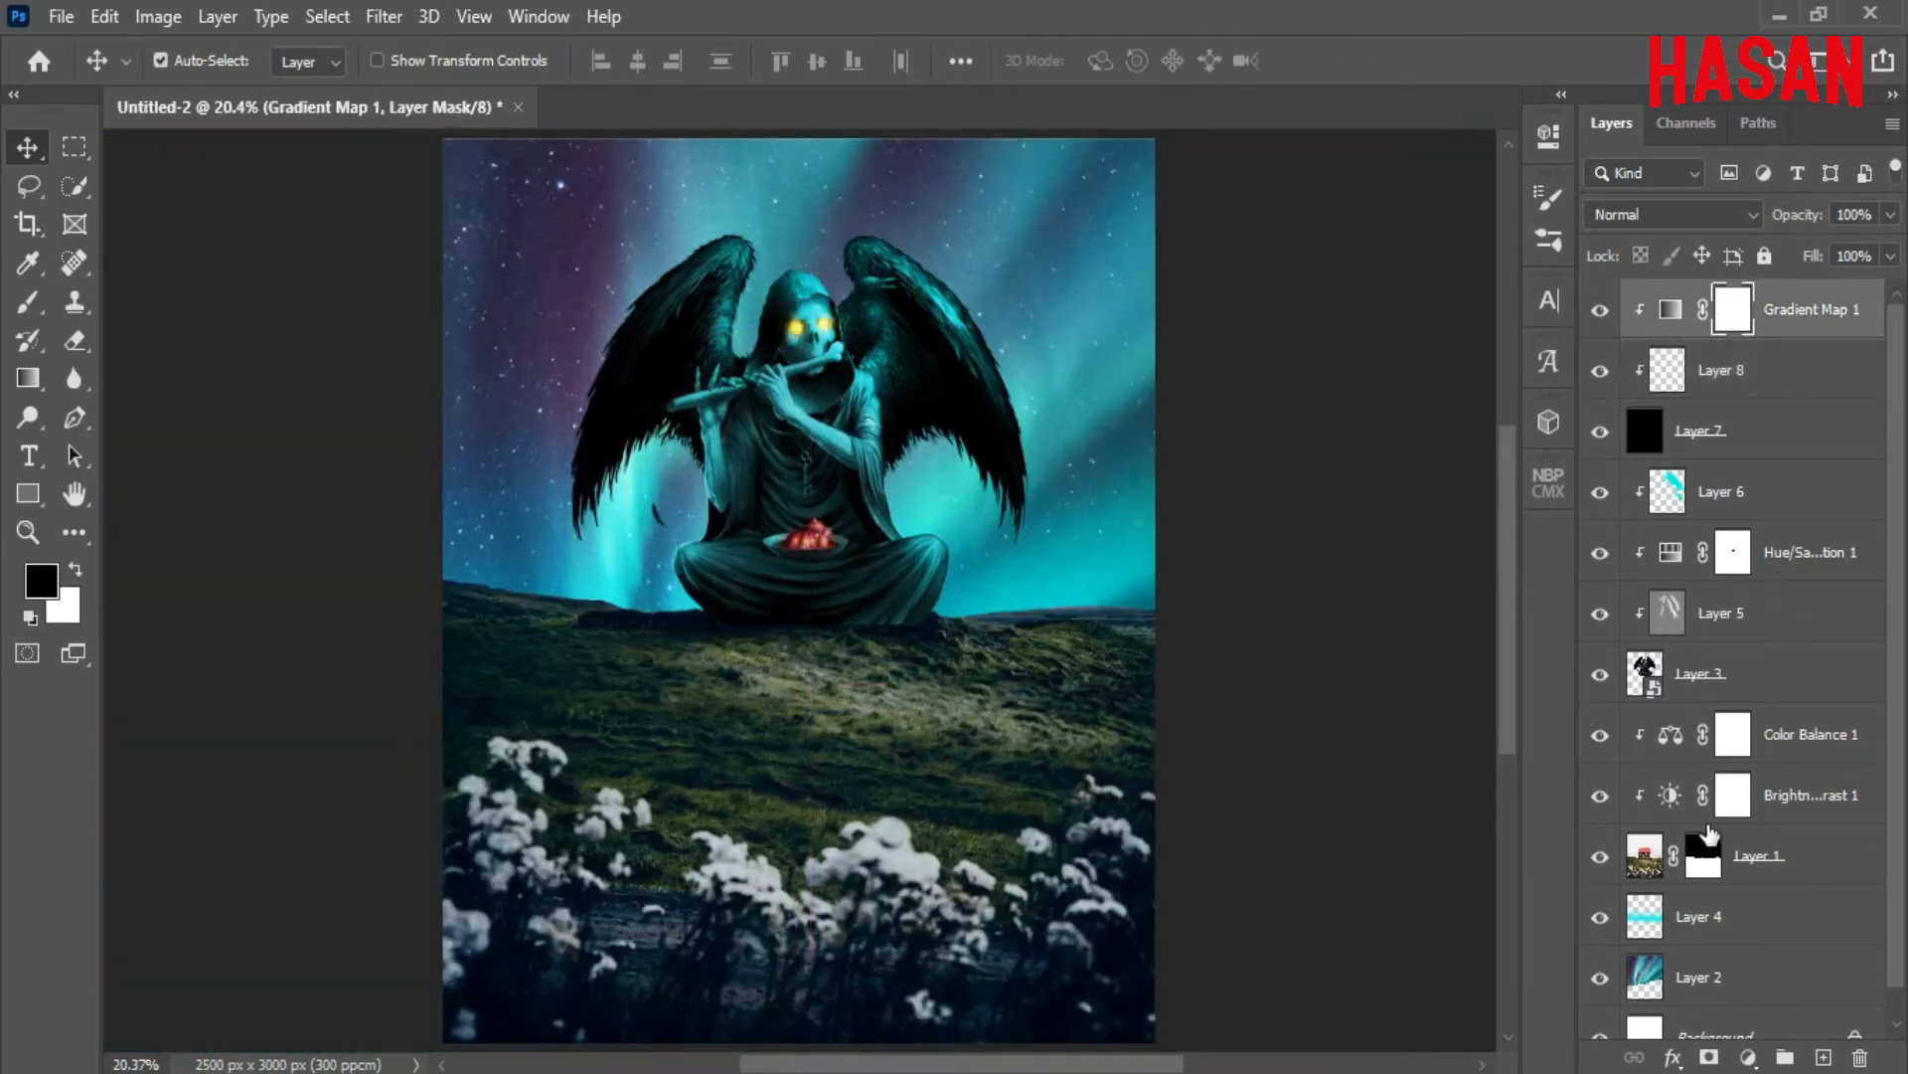
pyautogui.click(1748, 1057)
pyautogui.click(1719, 533)
pyautogui.click(1529, 237)
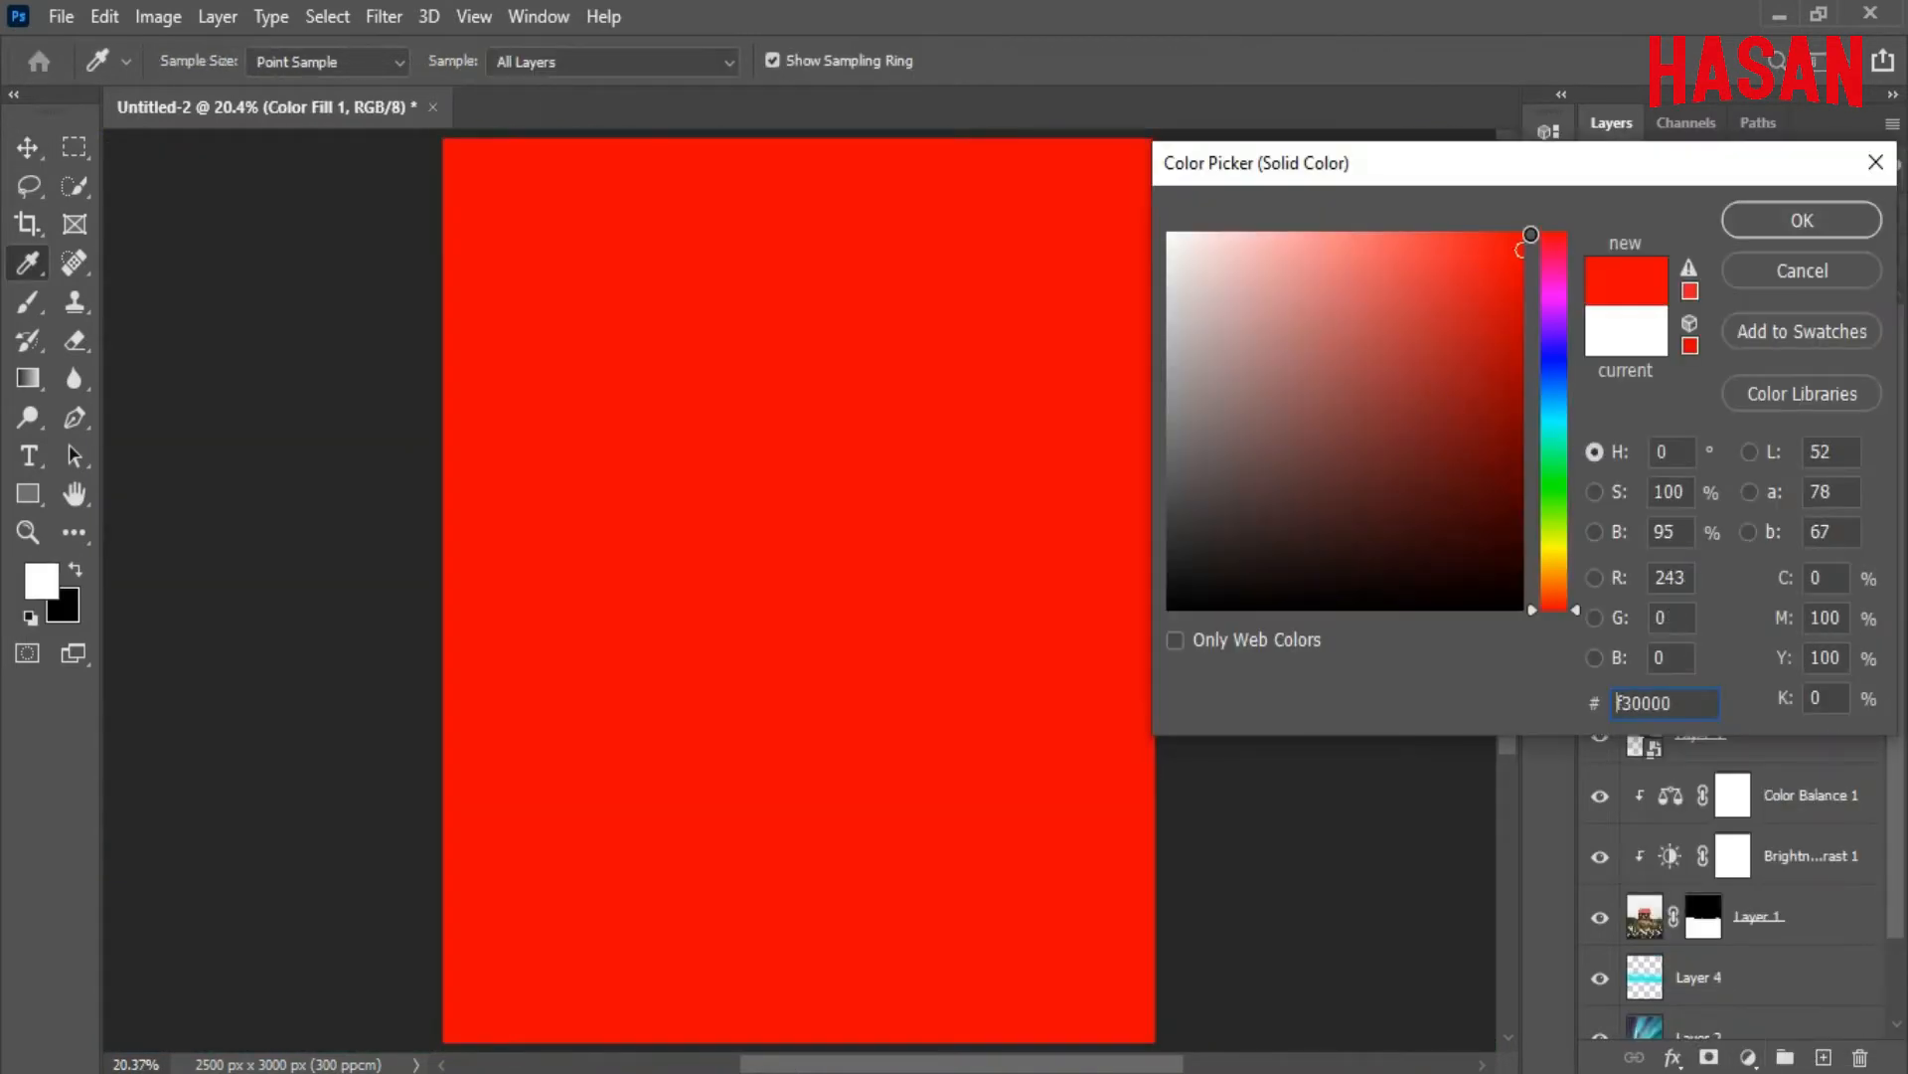
pyautogui.moveTo(1531, 235); pyautogui.dragTo(1526, 232)
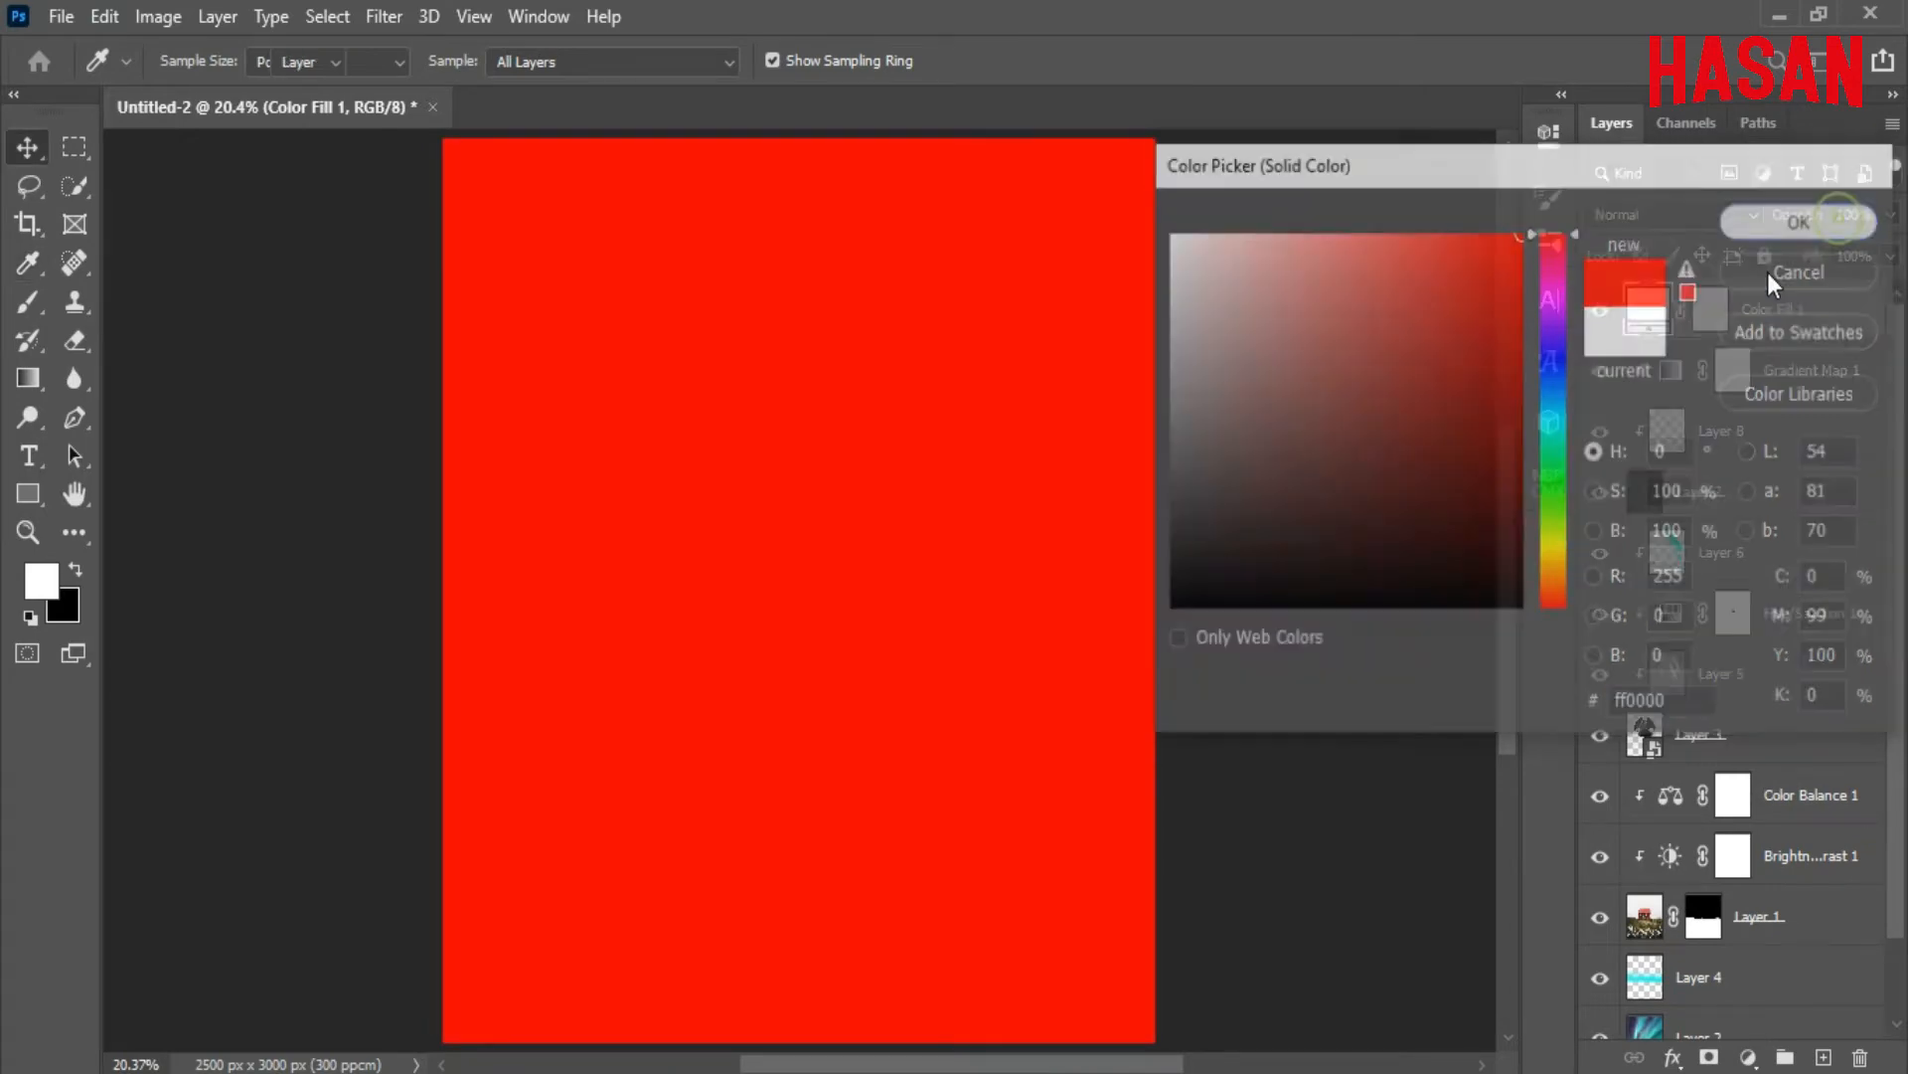
# Blend the red fill as Linear Dodge (Add) and invert its layer mask to black
pyautogui.click(1670, 215)
pyautogui.click(1687, 504)
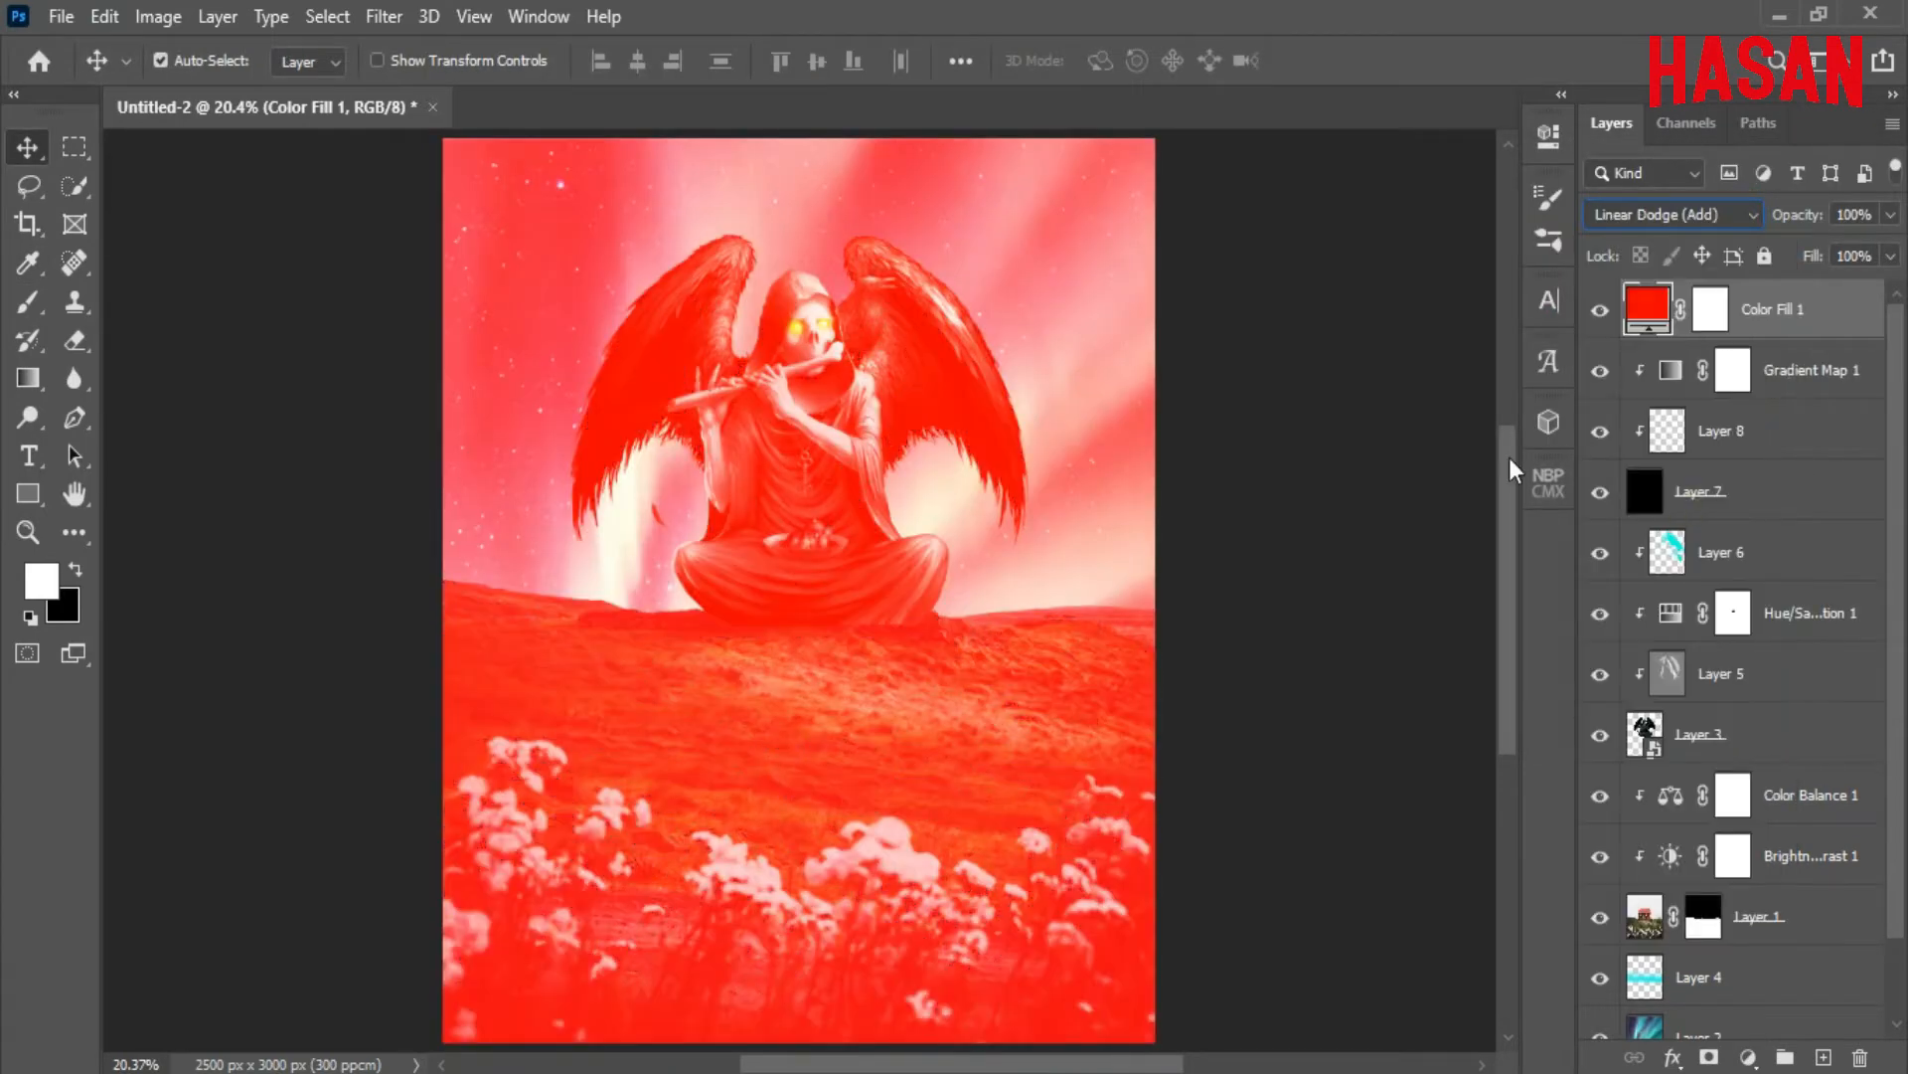
pyautogui.doubleClick(1711, 309)
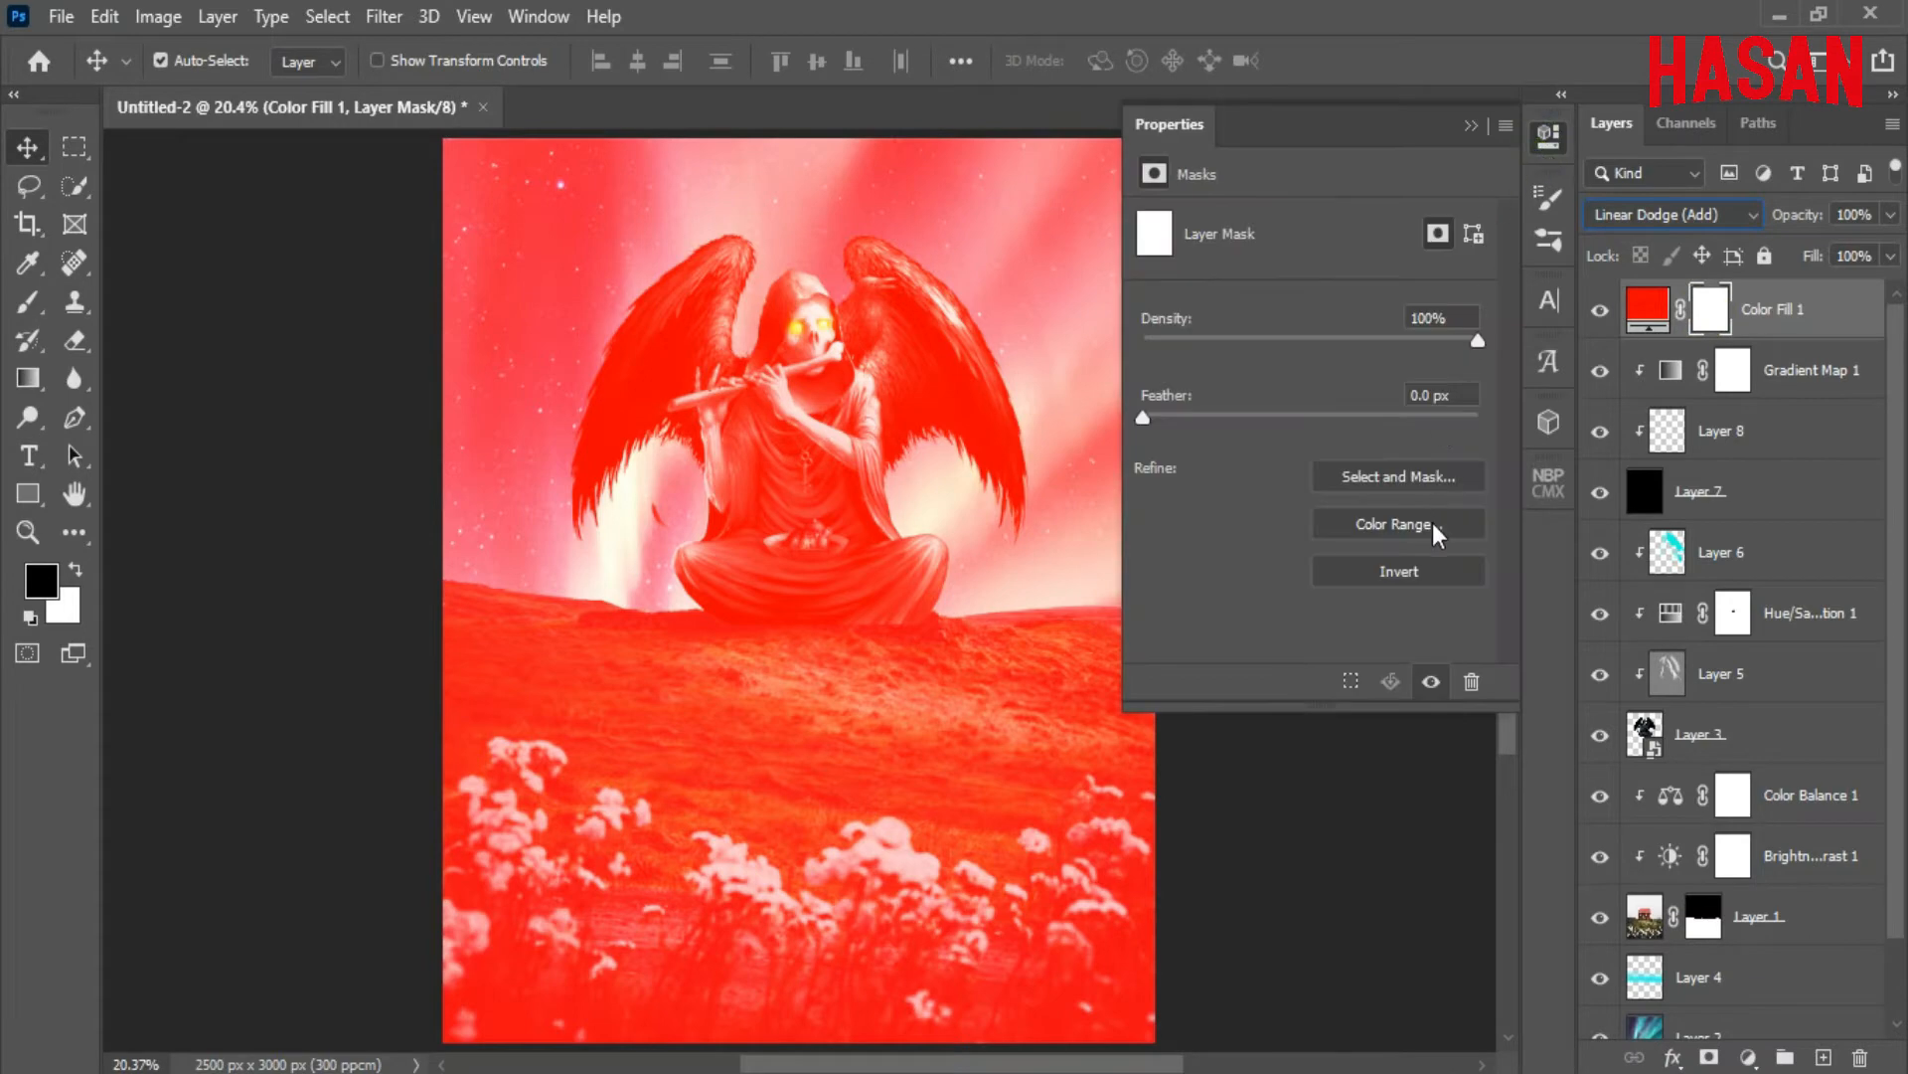
pyautogui.click(1421, 577)
pyautogui.click(1471, 125)
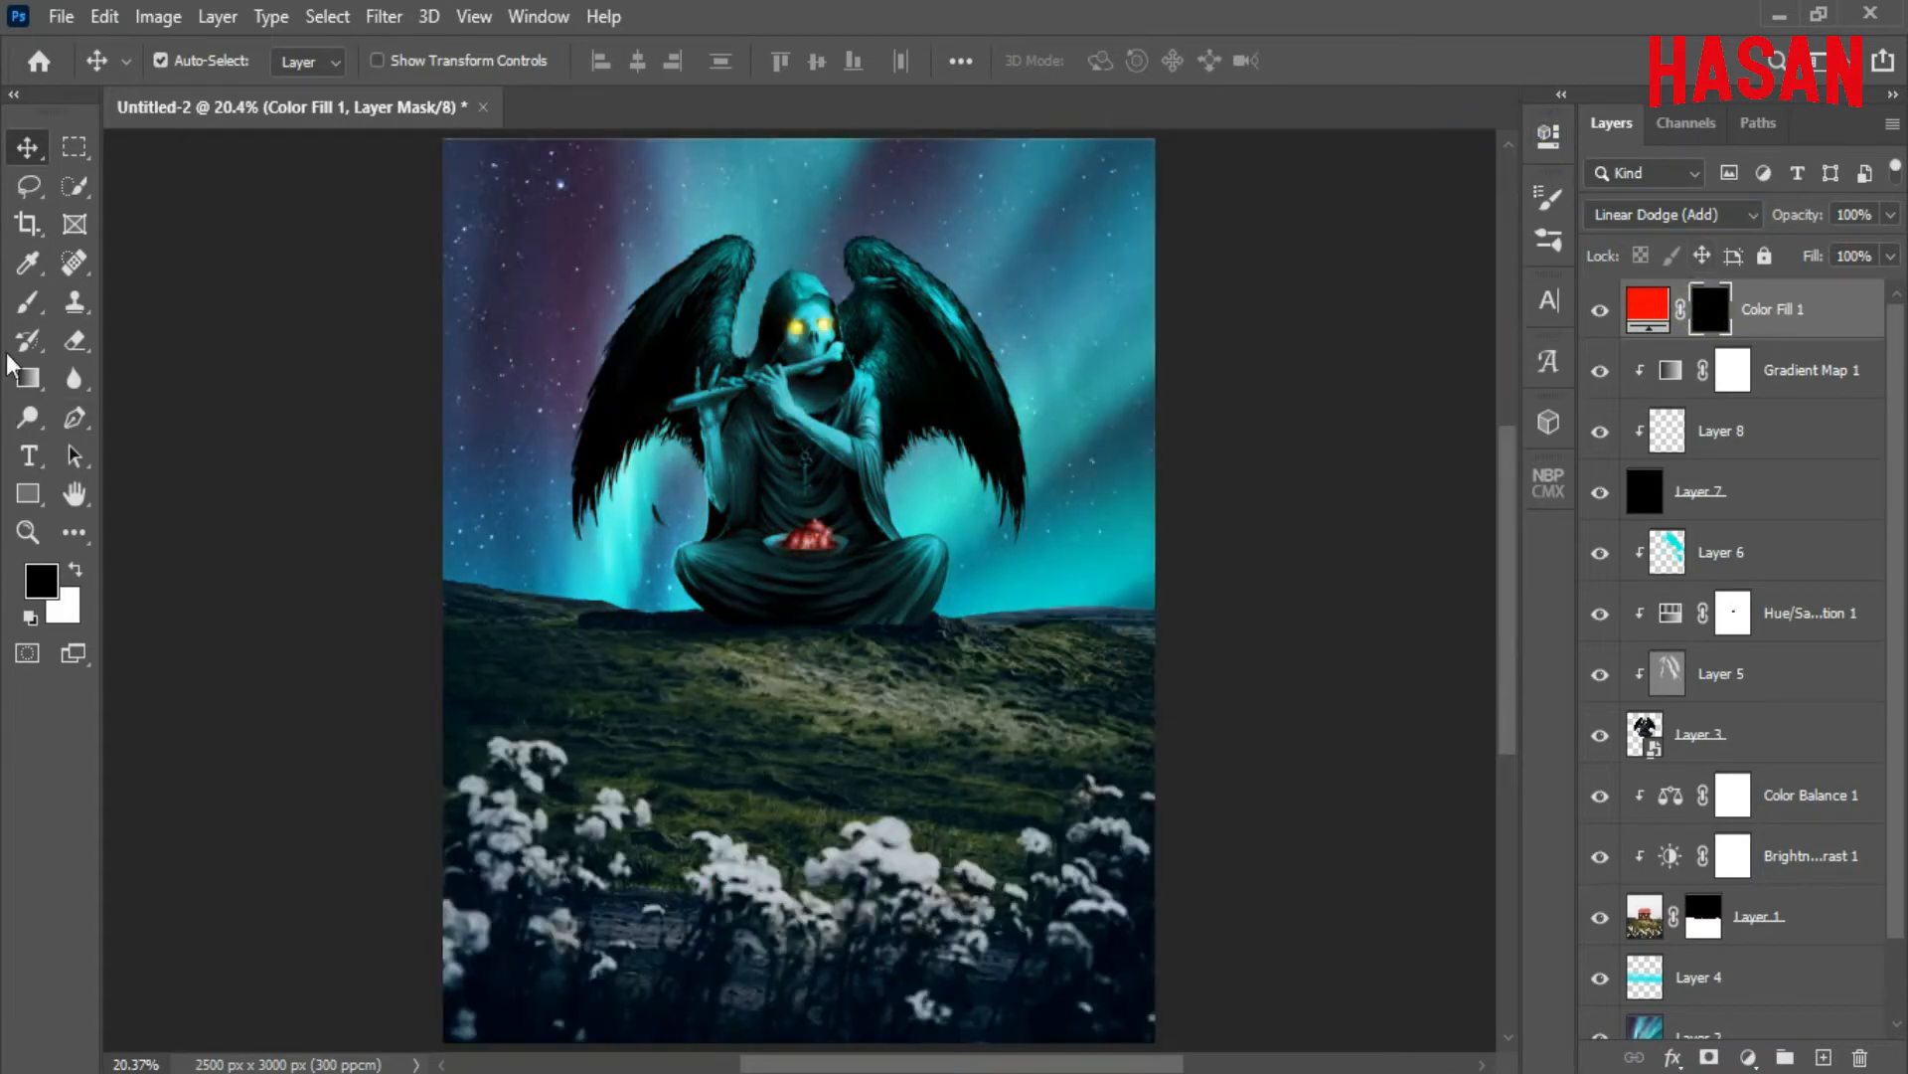
# Reveal a red glow over the hearts in the bowl, painting the mask white with a 151 px brush at 36% flow
pyautogui.click(36, 308)
pyautogui.click(134, 305)
pyautogui.moveTo(845, 554); pyautogui.dragTo(958, 668)
pyautogui.moveTo(807, 499)
pyautogui.mouseDown()
pyautogui.moveTo(855, 686)
pyautogui.moveTo(889, 718)
pyautogui.moveTo(907, 588)
pyautogui.moveTo(929, 592)
pyautogui.moveTo(849, 580)
pyautogui.mouseUp()
pyautogui.click(75, 573)
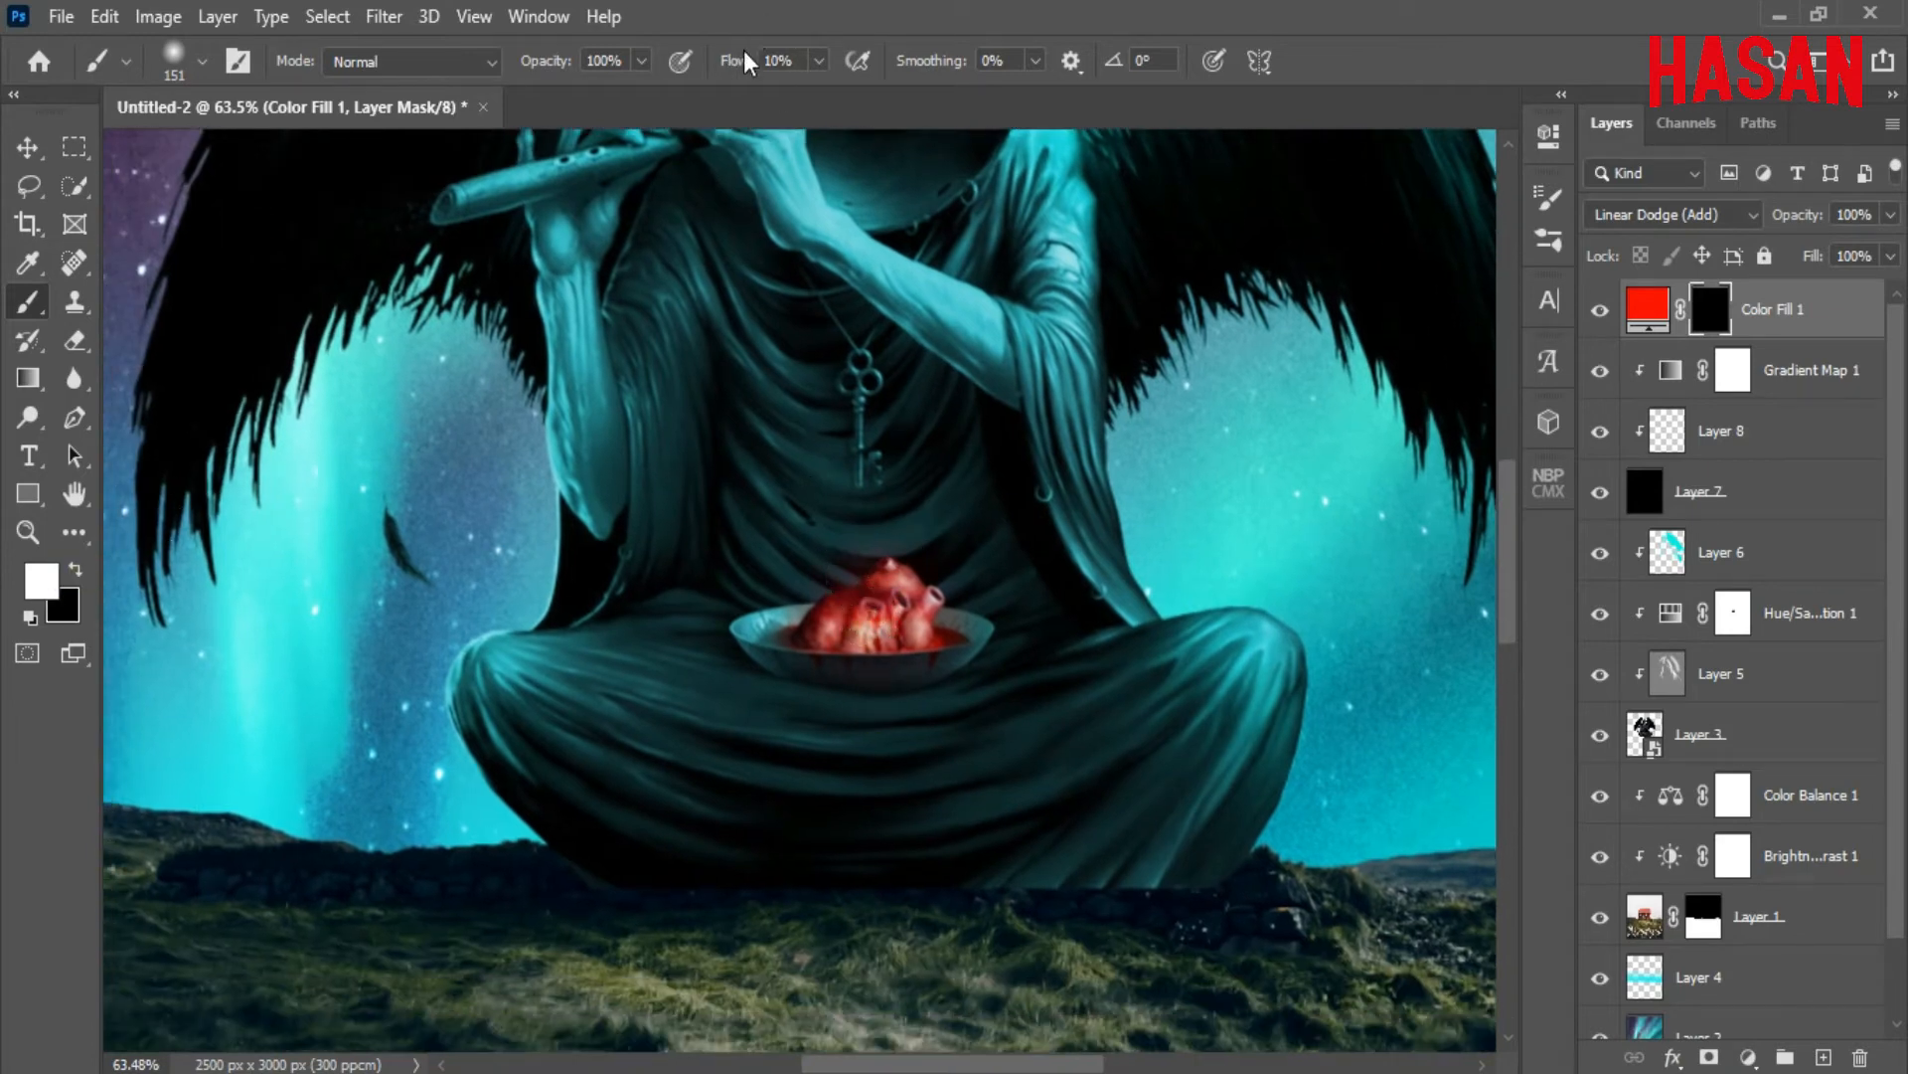
pyautogui.moveTo(748, 63); pyautogui.dragTo(781, 78)
pyautogui.moveTo(845, 569); pyautogui.dragTo(797, 604)
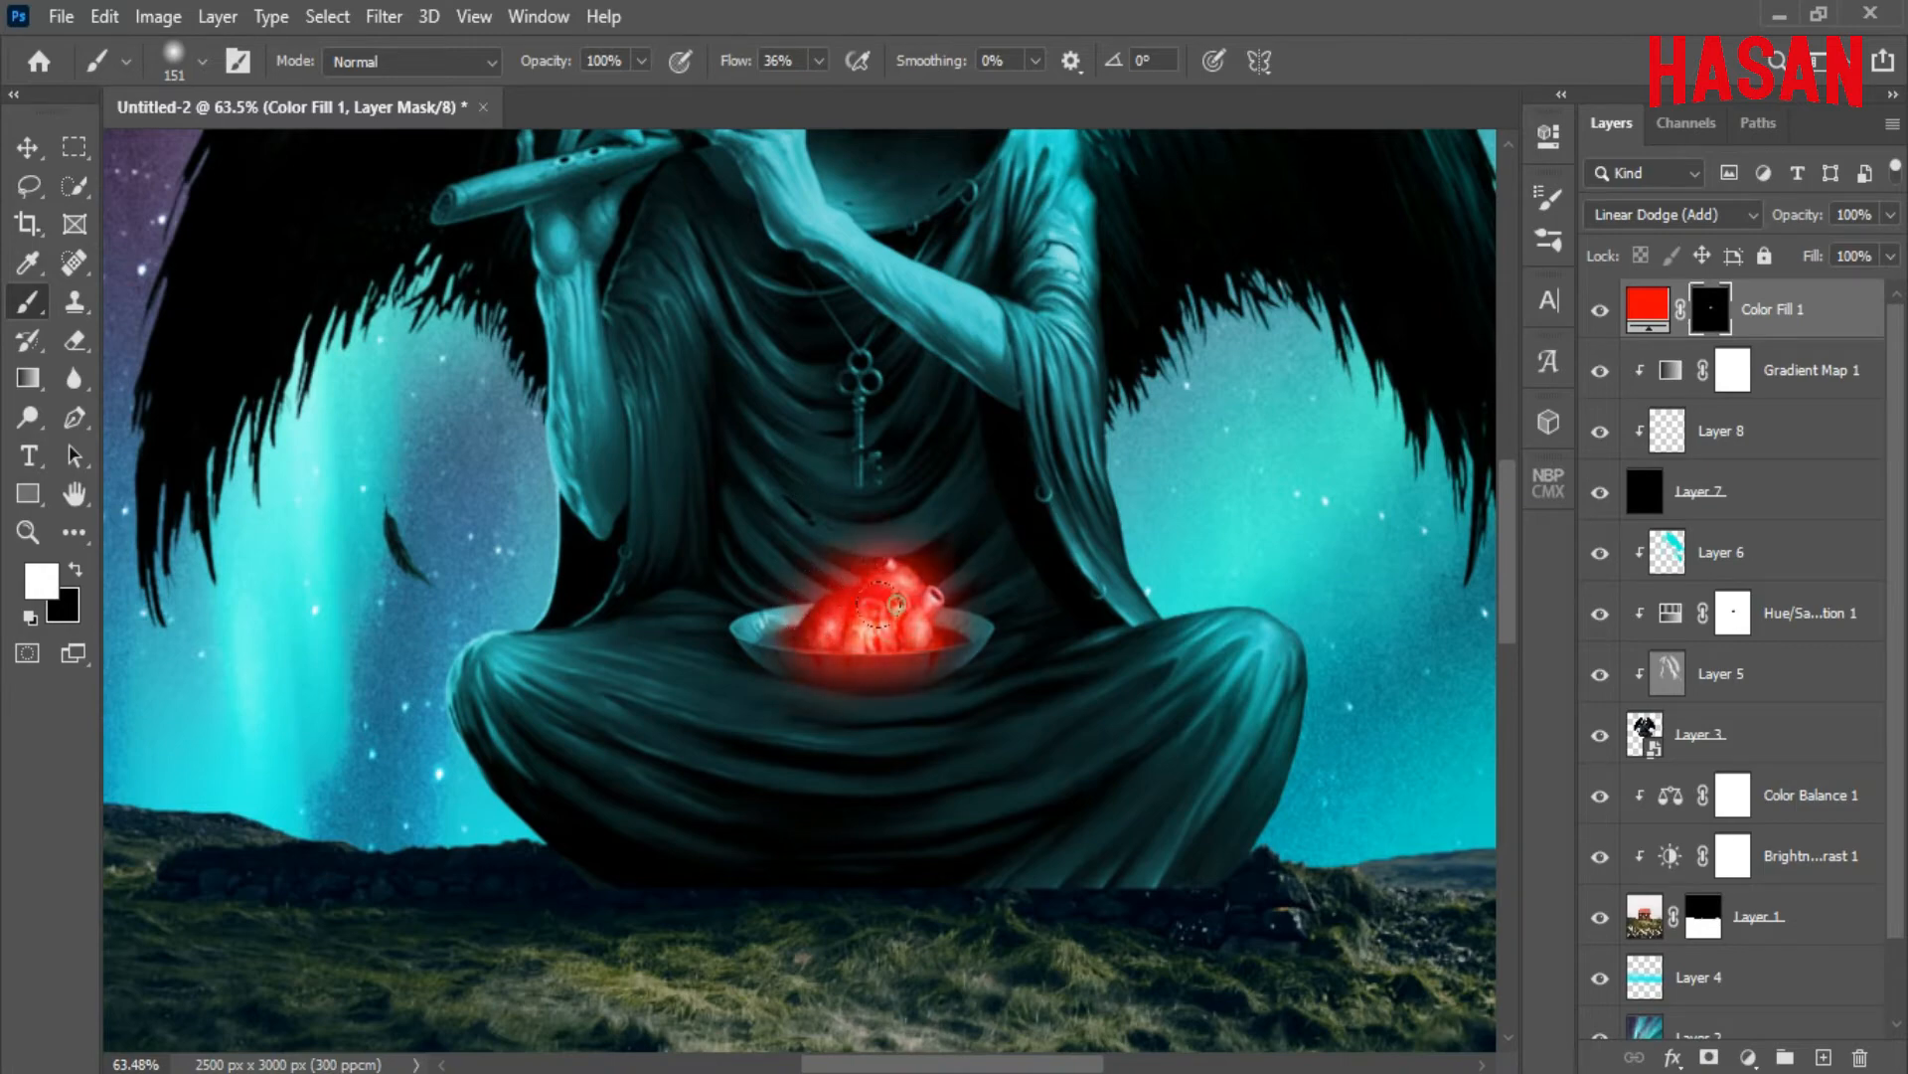
pyautogui.moveTo(930, 648)
pyautogui.mouseDown()
pyautogui.moveTo(875, 648)
pyautogui.moveTo(924, 648)
pyautogui.moveTo(945, 704)
pyautogui.moveTo(969, 706)
pyautogui.mouseUp()
pyautogui.moveTo(813, 624); pyautogui.dragTo(885, 604)
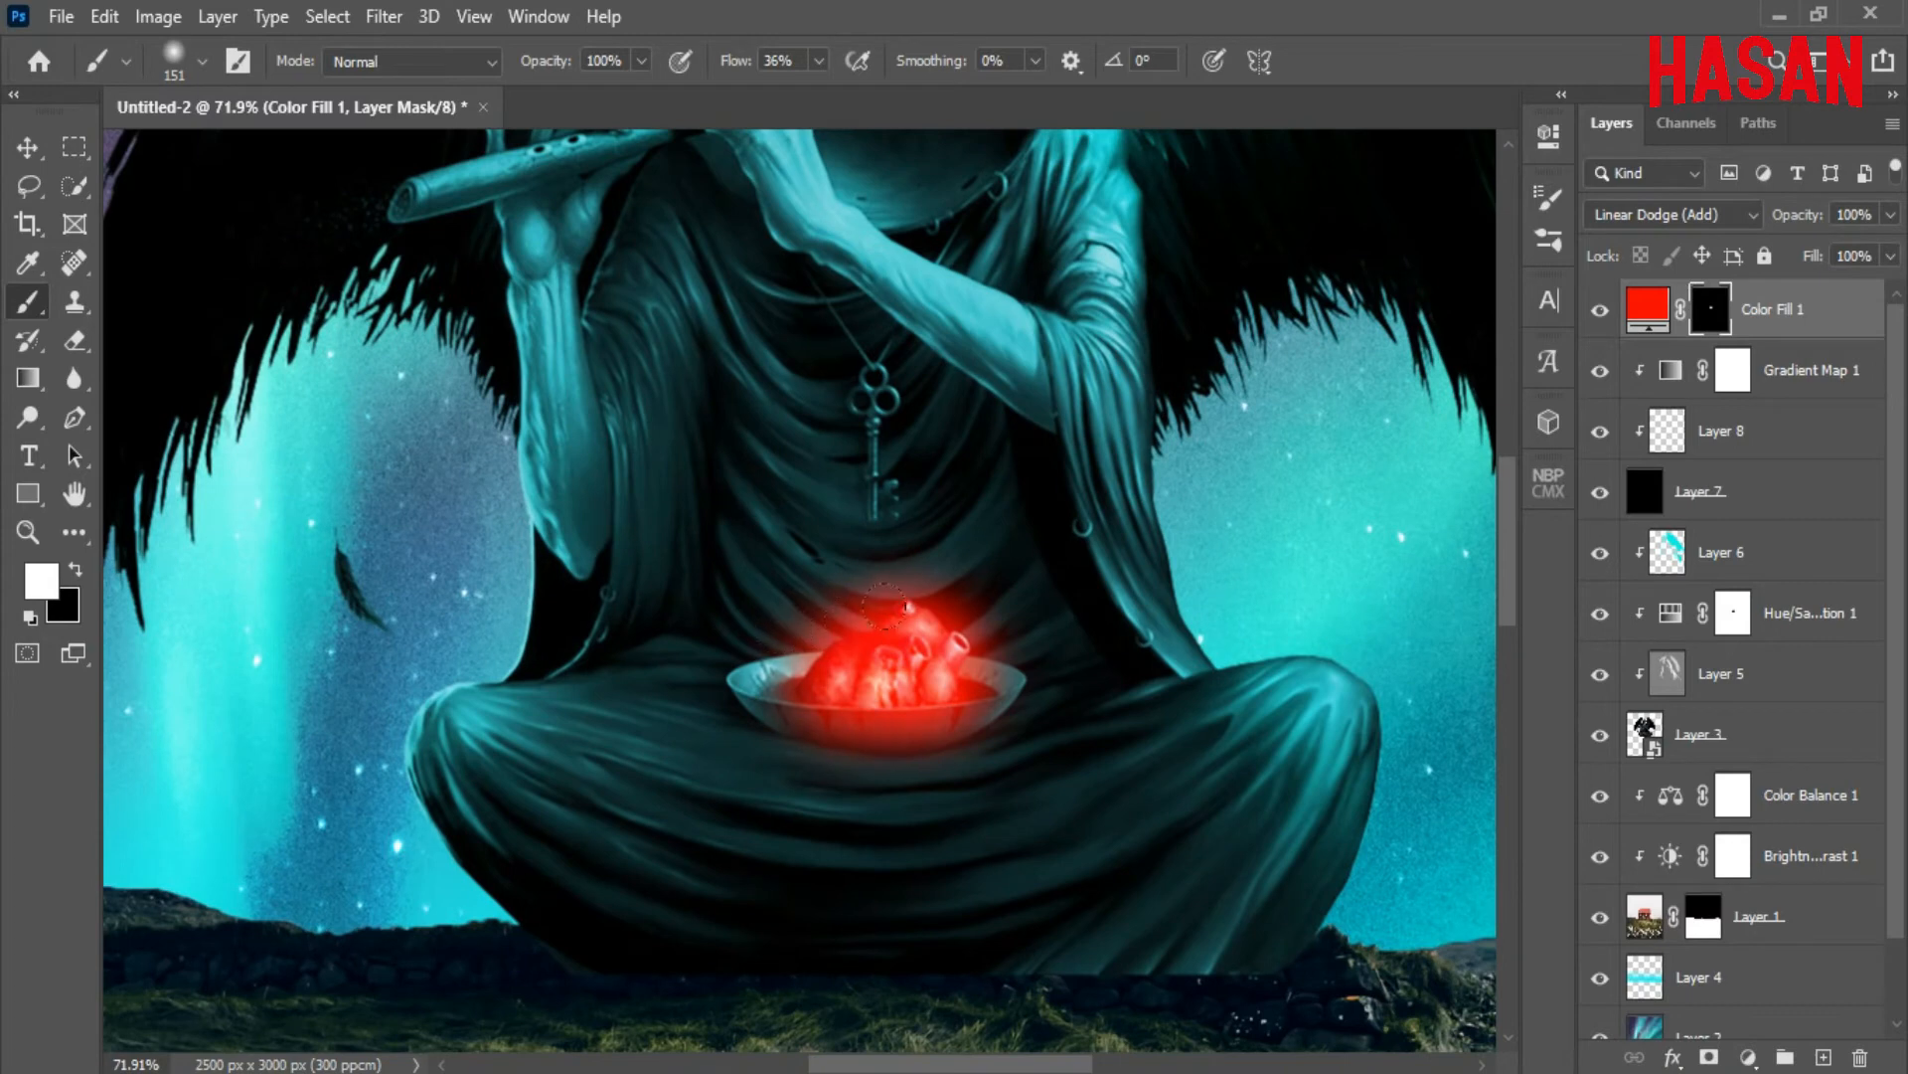
# Reduce the brush flow to 4% and spread a fainter red glow onto the robe around the bowl
pyautogui.moveTo(729, 70); pyautogui.dragTo(695, 75)
pyautogui.moveTo(947, 699)
pyautogui.mouseDown()
pyautogui.moveTo(955, 642)
pyautogui.moveTo(764, 614)
pyautogui.mouseUp()
pyautogui.moveTo(738, 73); pyautogui.dragTo(732, 71)
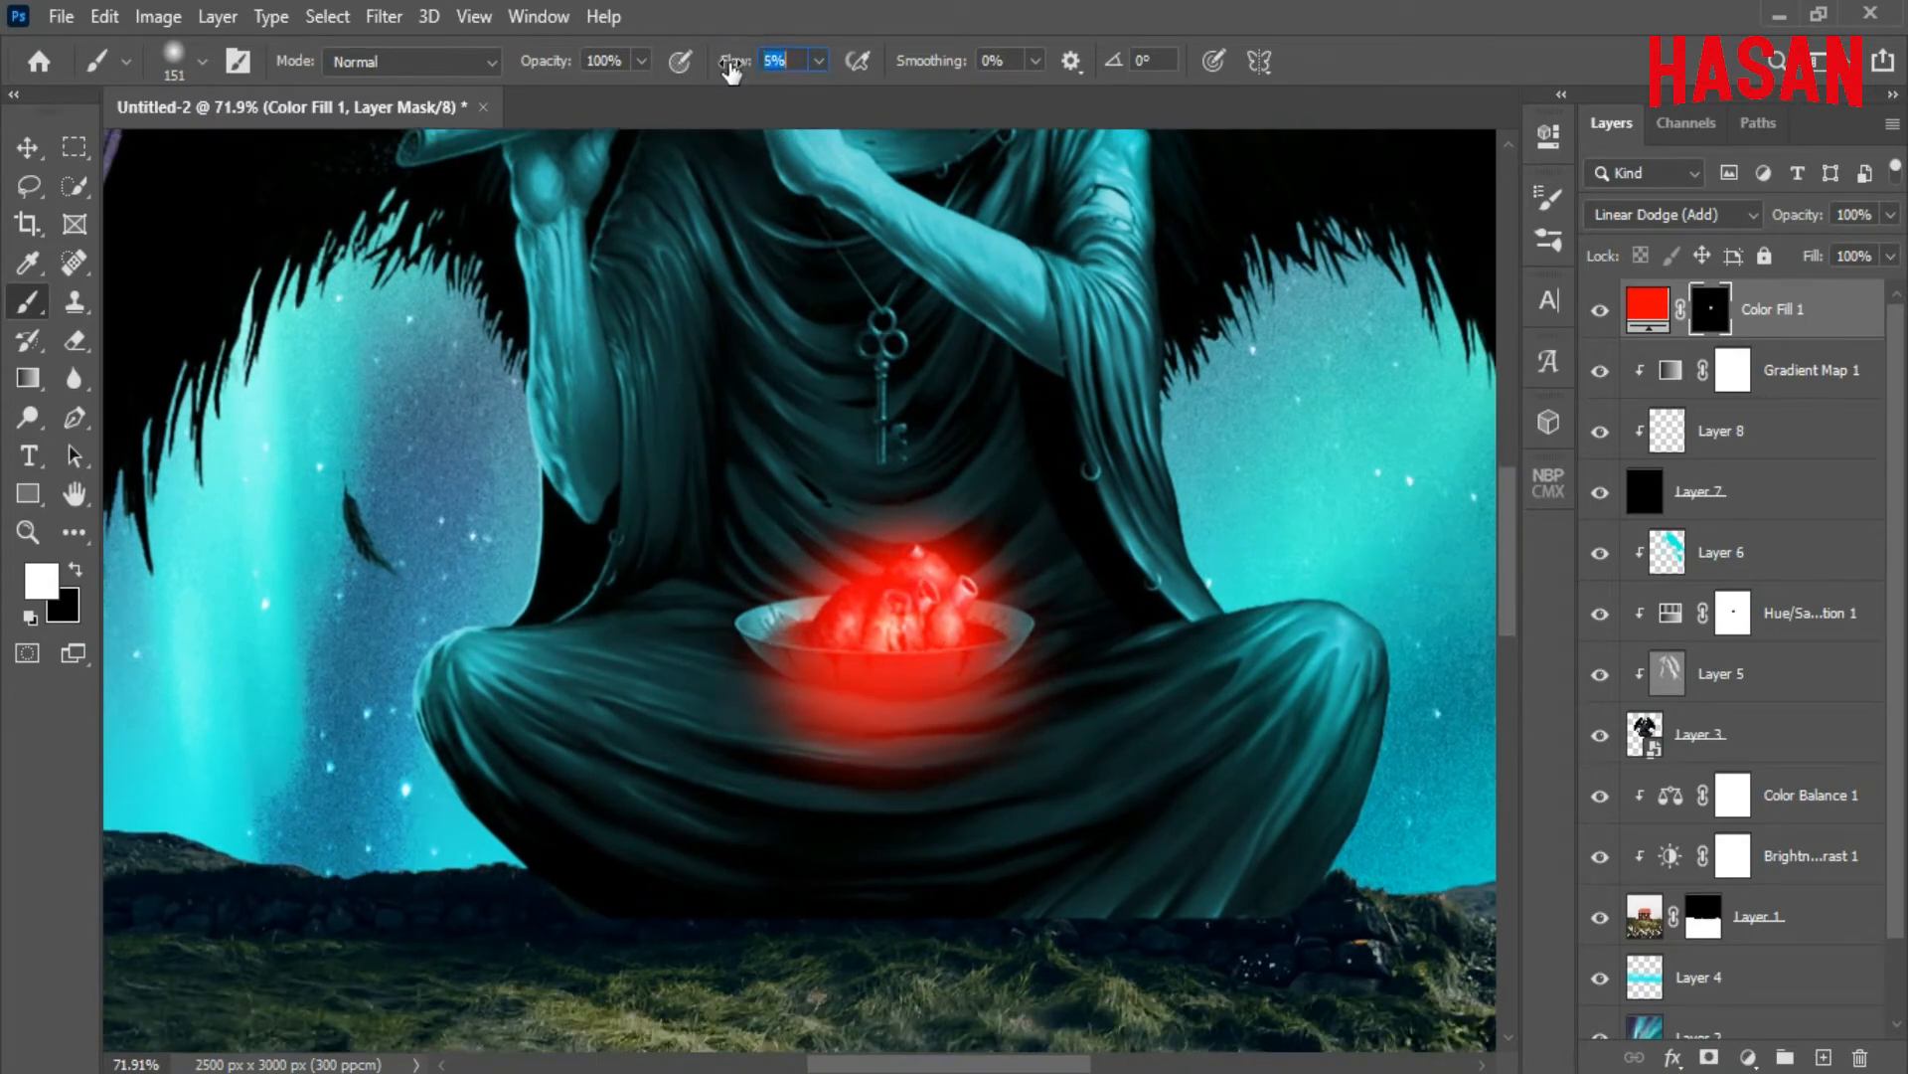
pyautogui.moveTo(994, 567)
pyautogui.mouseDown()
pyautogui.moveTo(681, 465)
pyautogui.moveTo(742, 653)
pyautogui.moveTo(790, 618)
pyautogui.moveTo(714, 609)
pyautogui.moveTo(703, 526)
pyautogui.moveTo(967, 583)
pyautogui.moveTo(755, 597)
pyautogui.mouseUp()
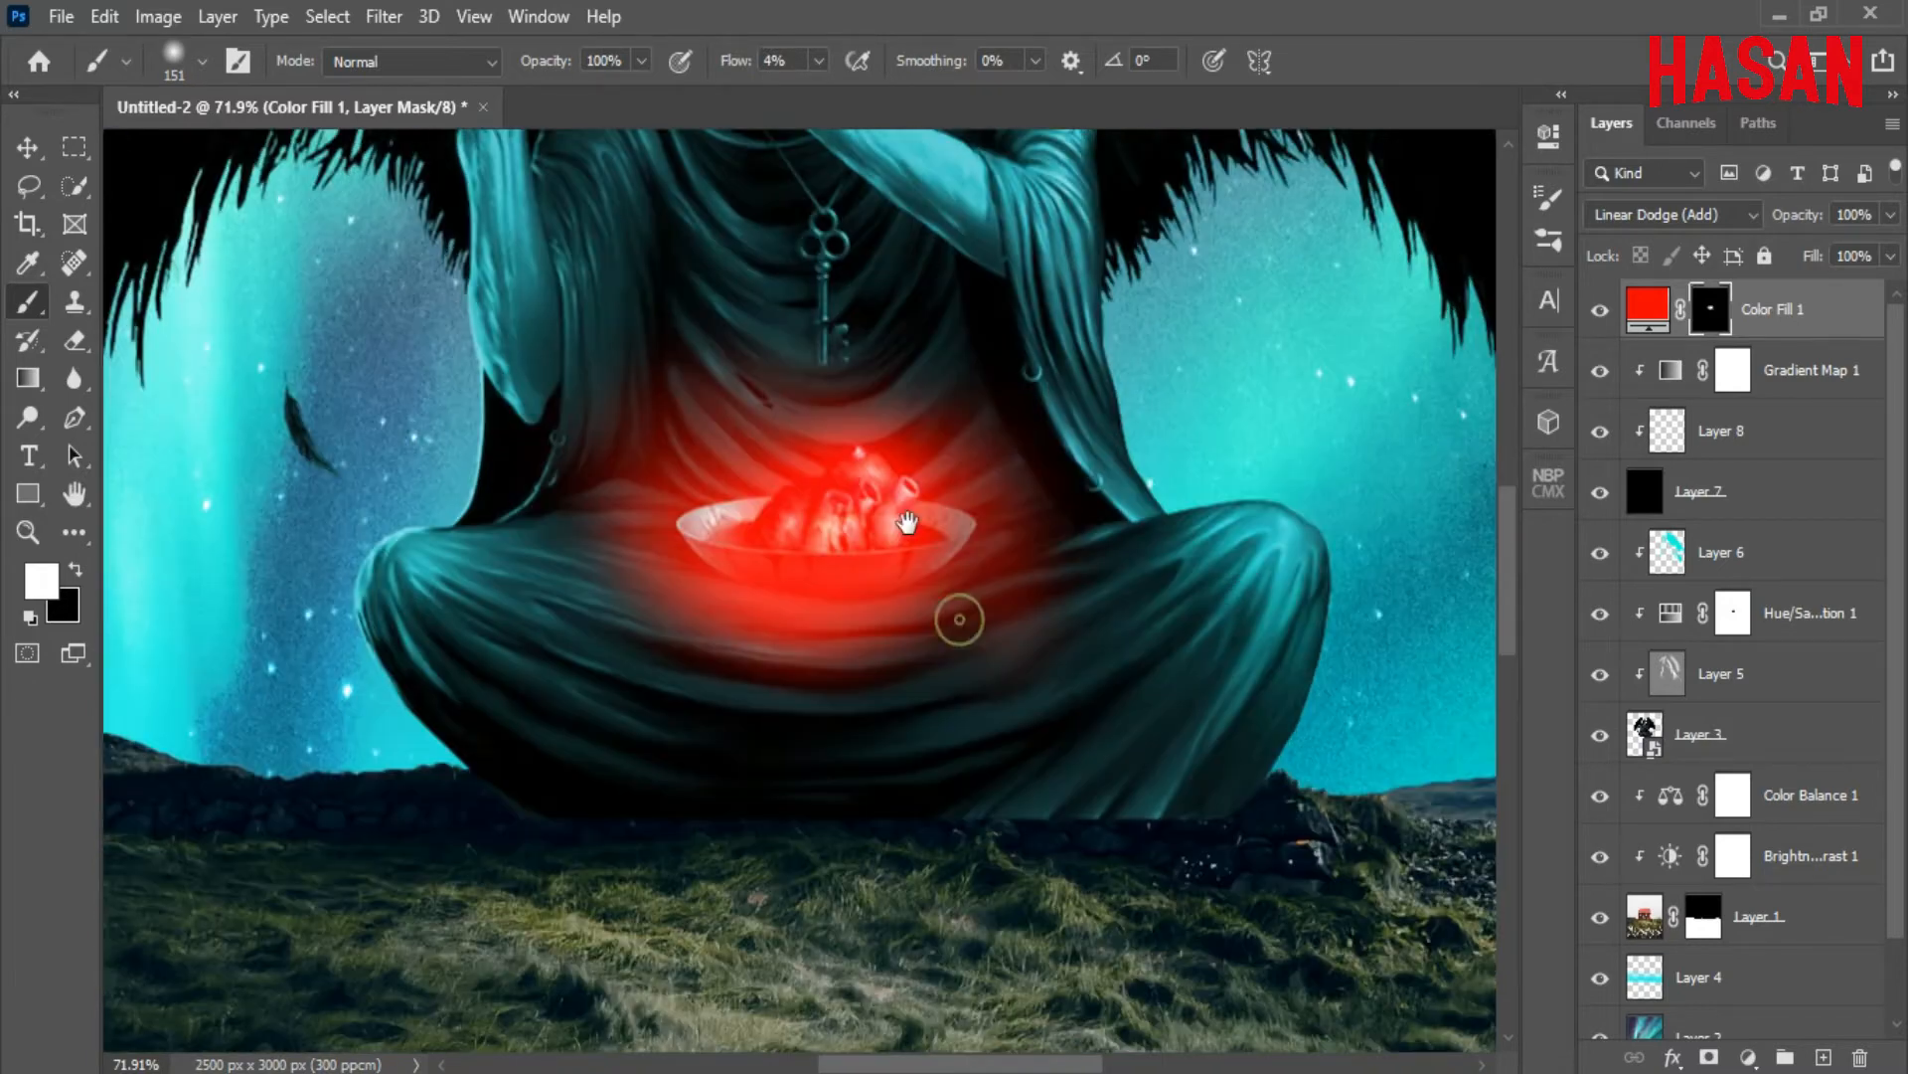
# Reduce the brush flow to 3% and spread the soft red glow wider over the robe and crossed legs around the bowl
pyautogui.moveTo(958, 617)
pyautogui.mouseDown()
pyautogui.moveTo(1040, 576)
pyautogui.moveTo(579, 481)
pyautogui.moveTo(611, 656)
pyautogui.moveTo(795, 695)
pyautogui.moveTo(755, 686)
pyautogui.mouseUp()
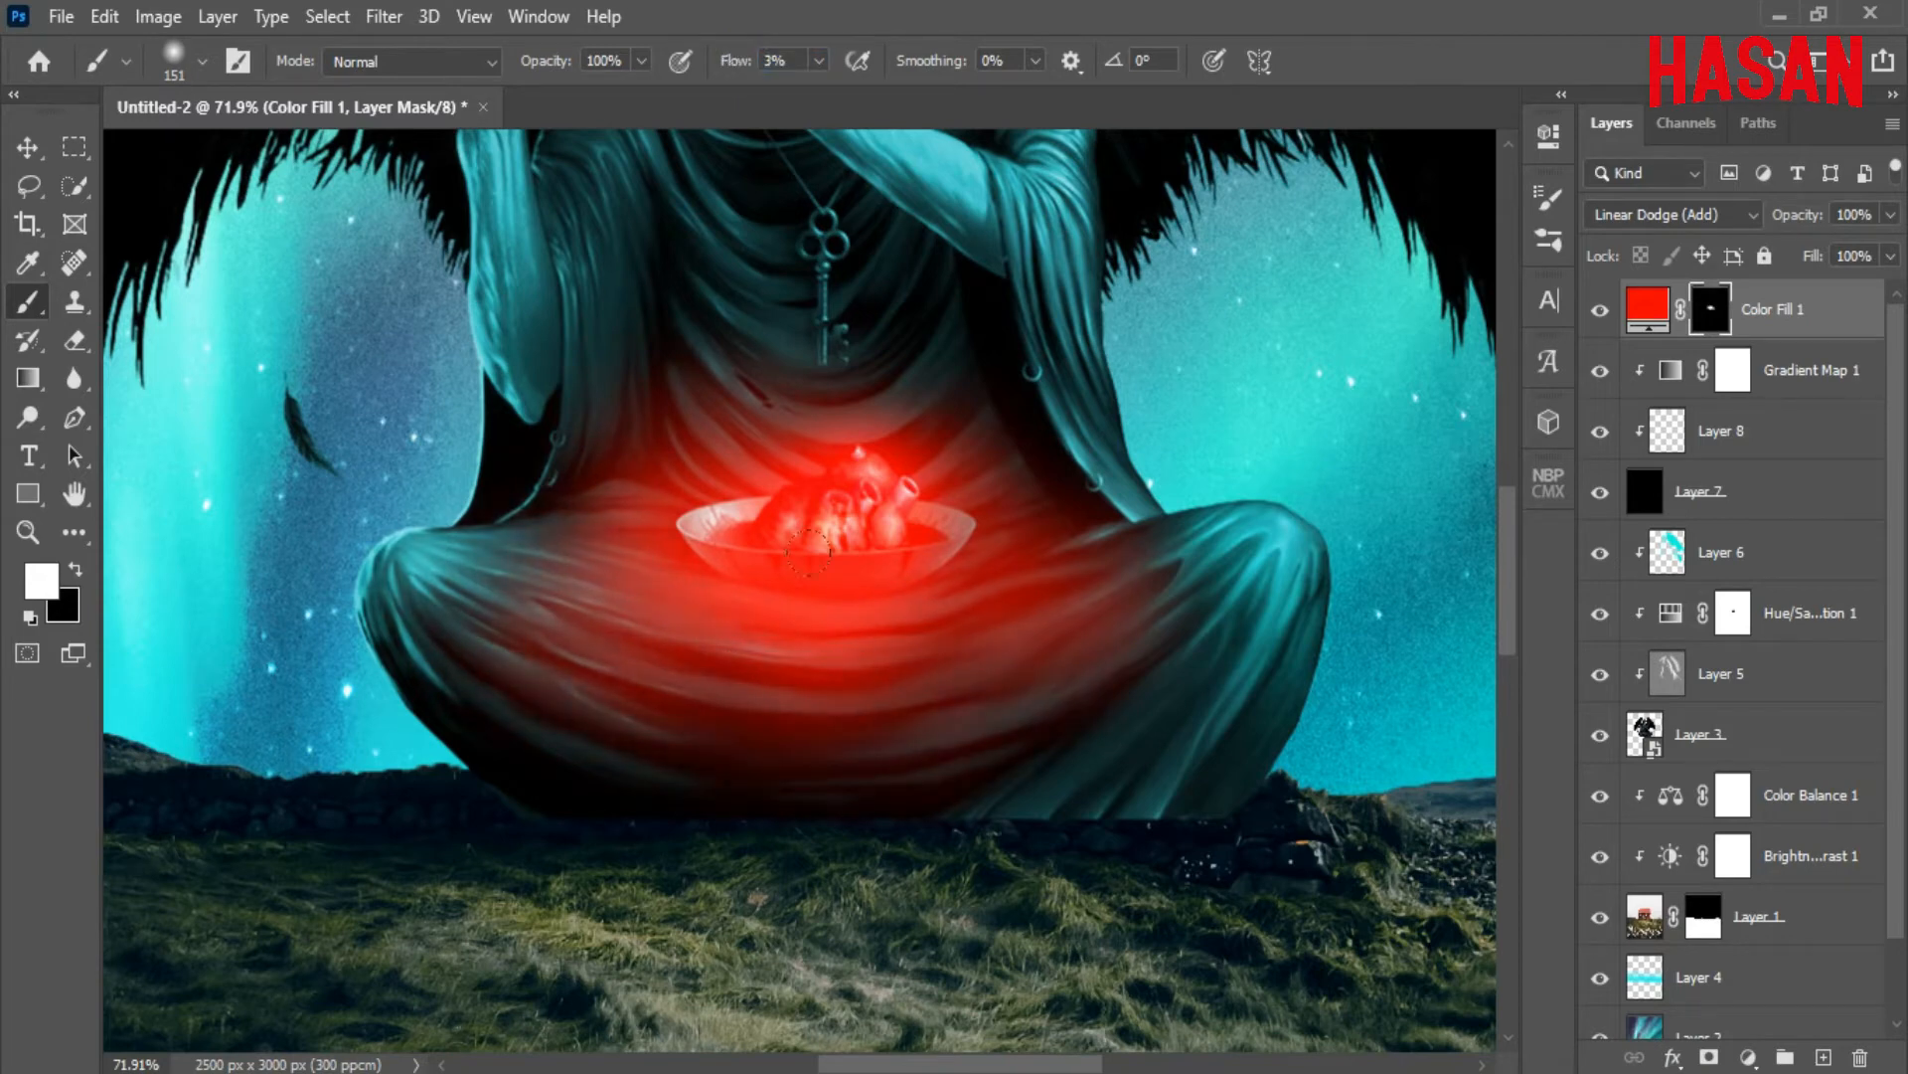
pyautogui.scroll(2, 809, 540)
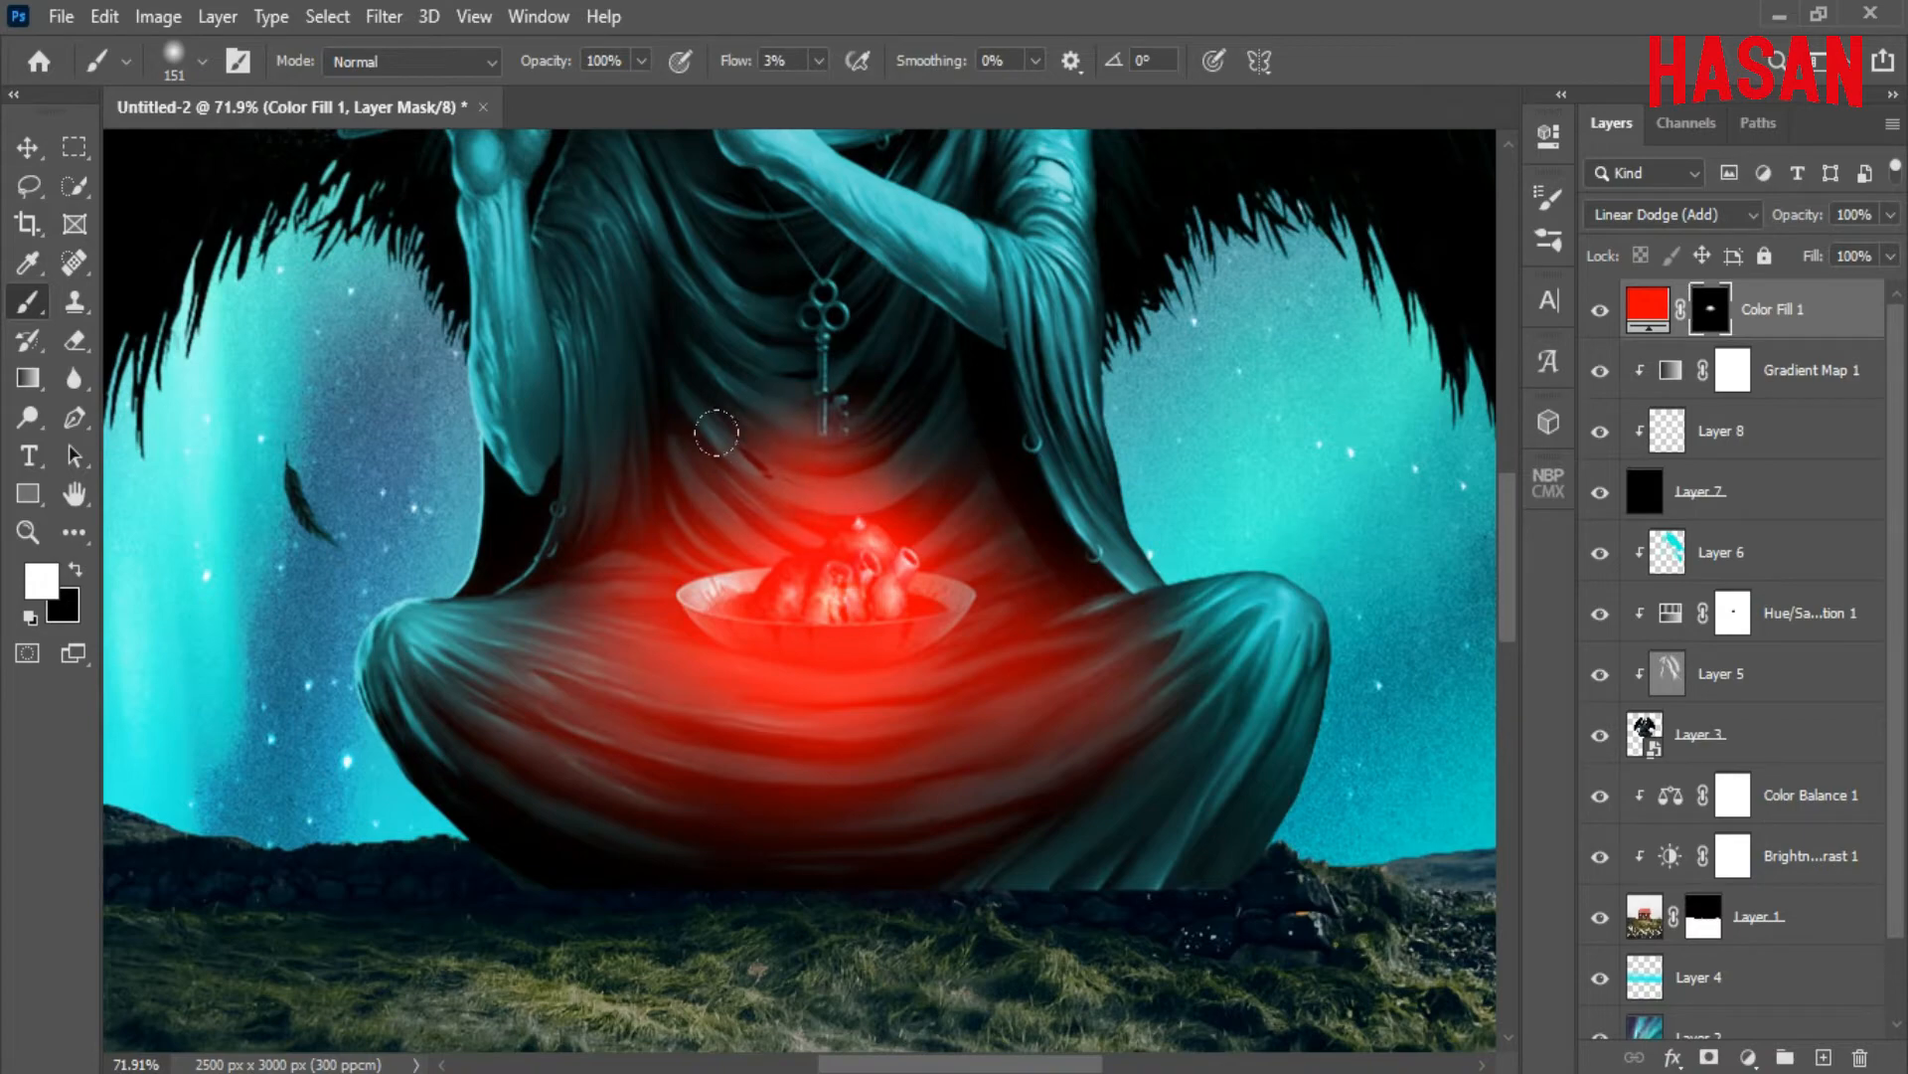
pyautogui.hotkey('ctrl', '0')
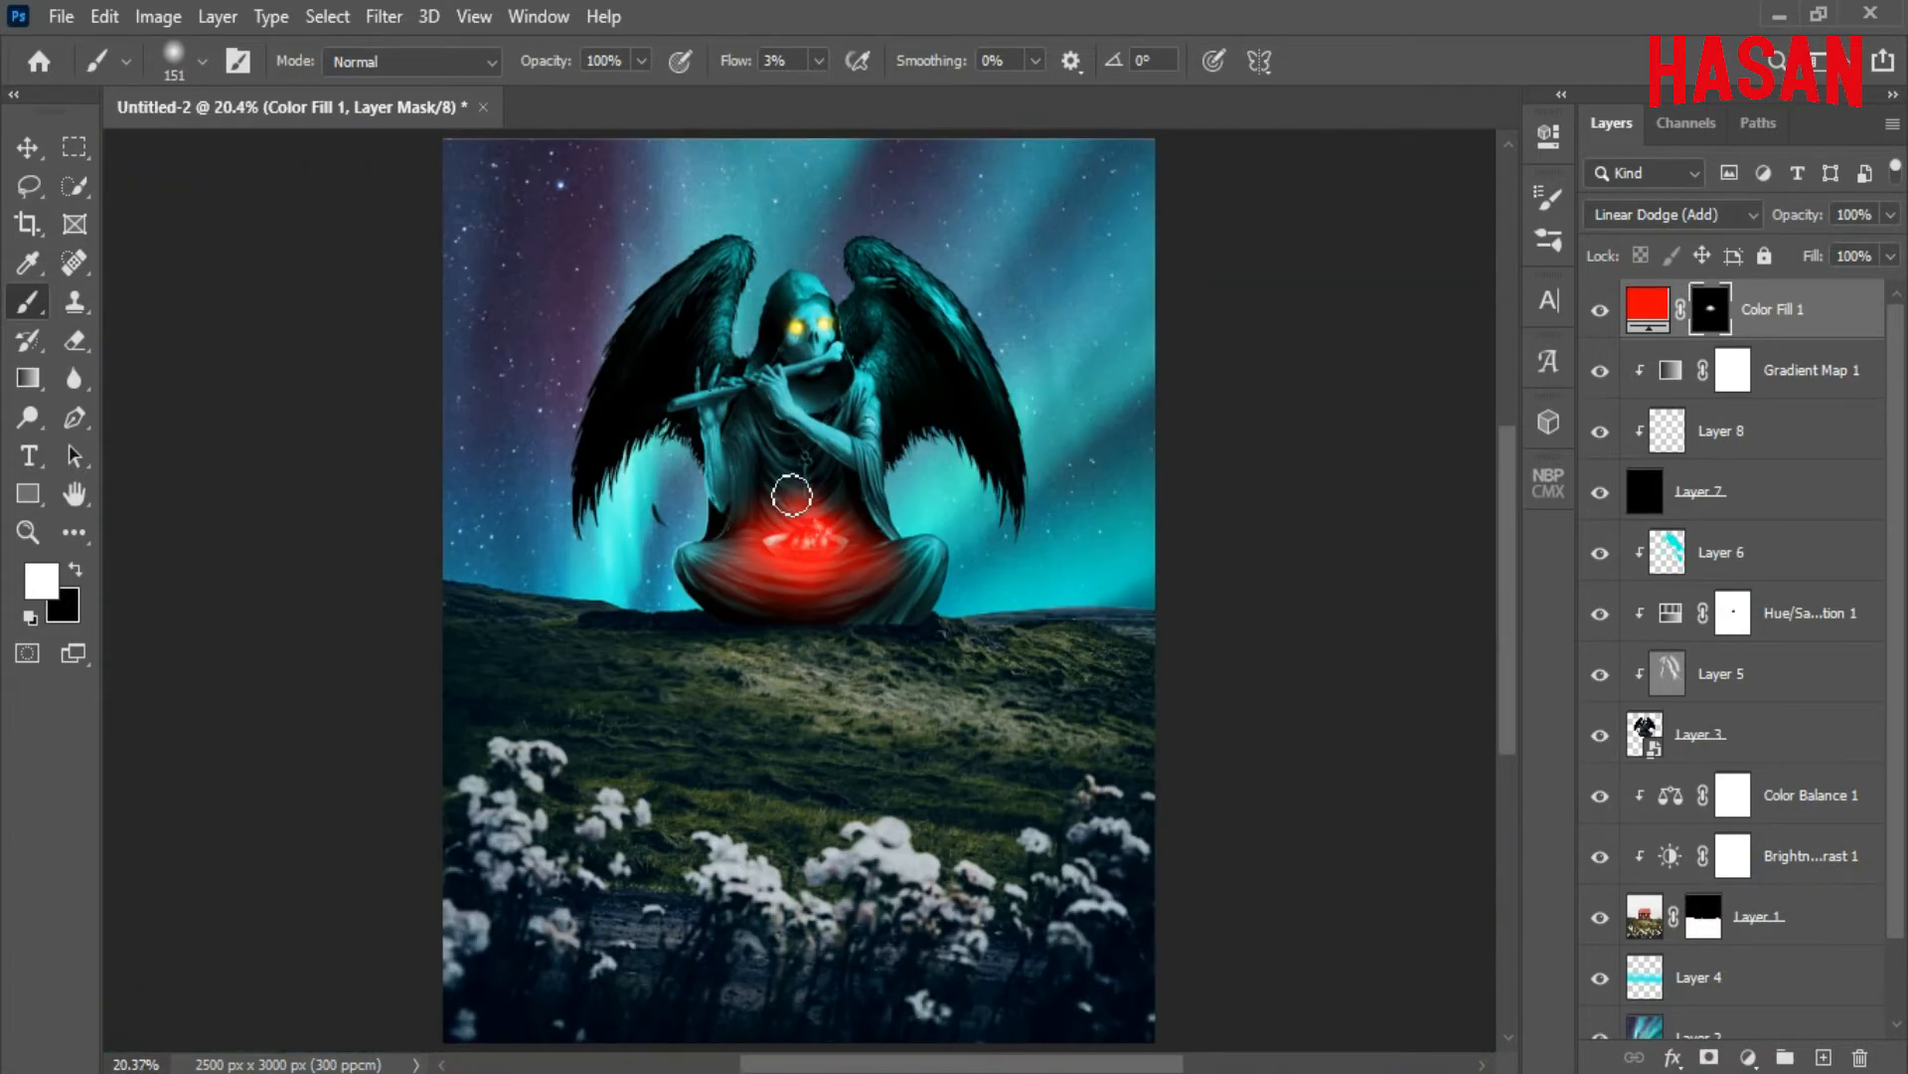
pyautogui.scroll(5, 873, 592)
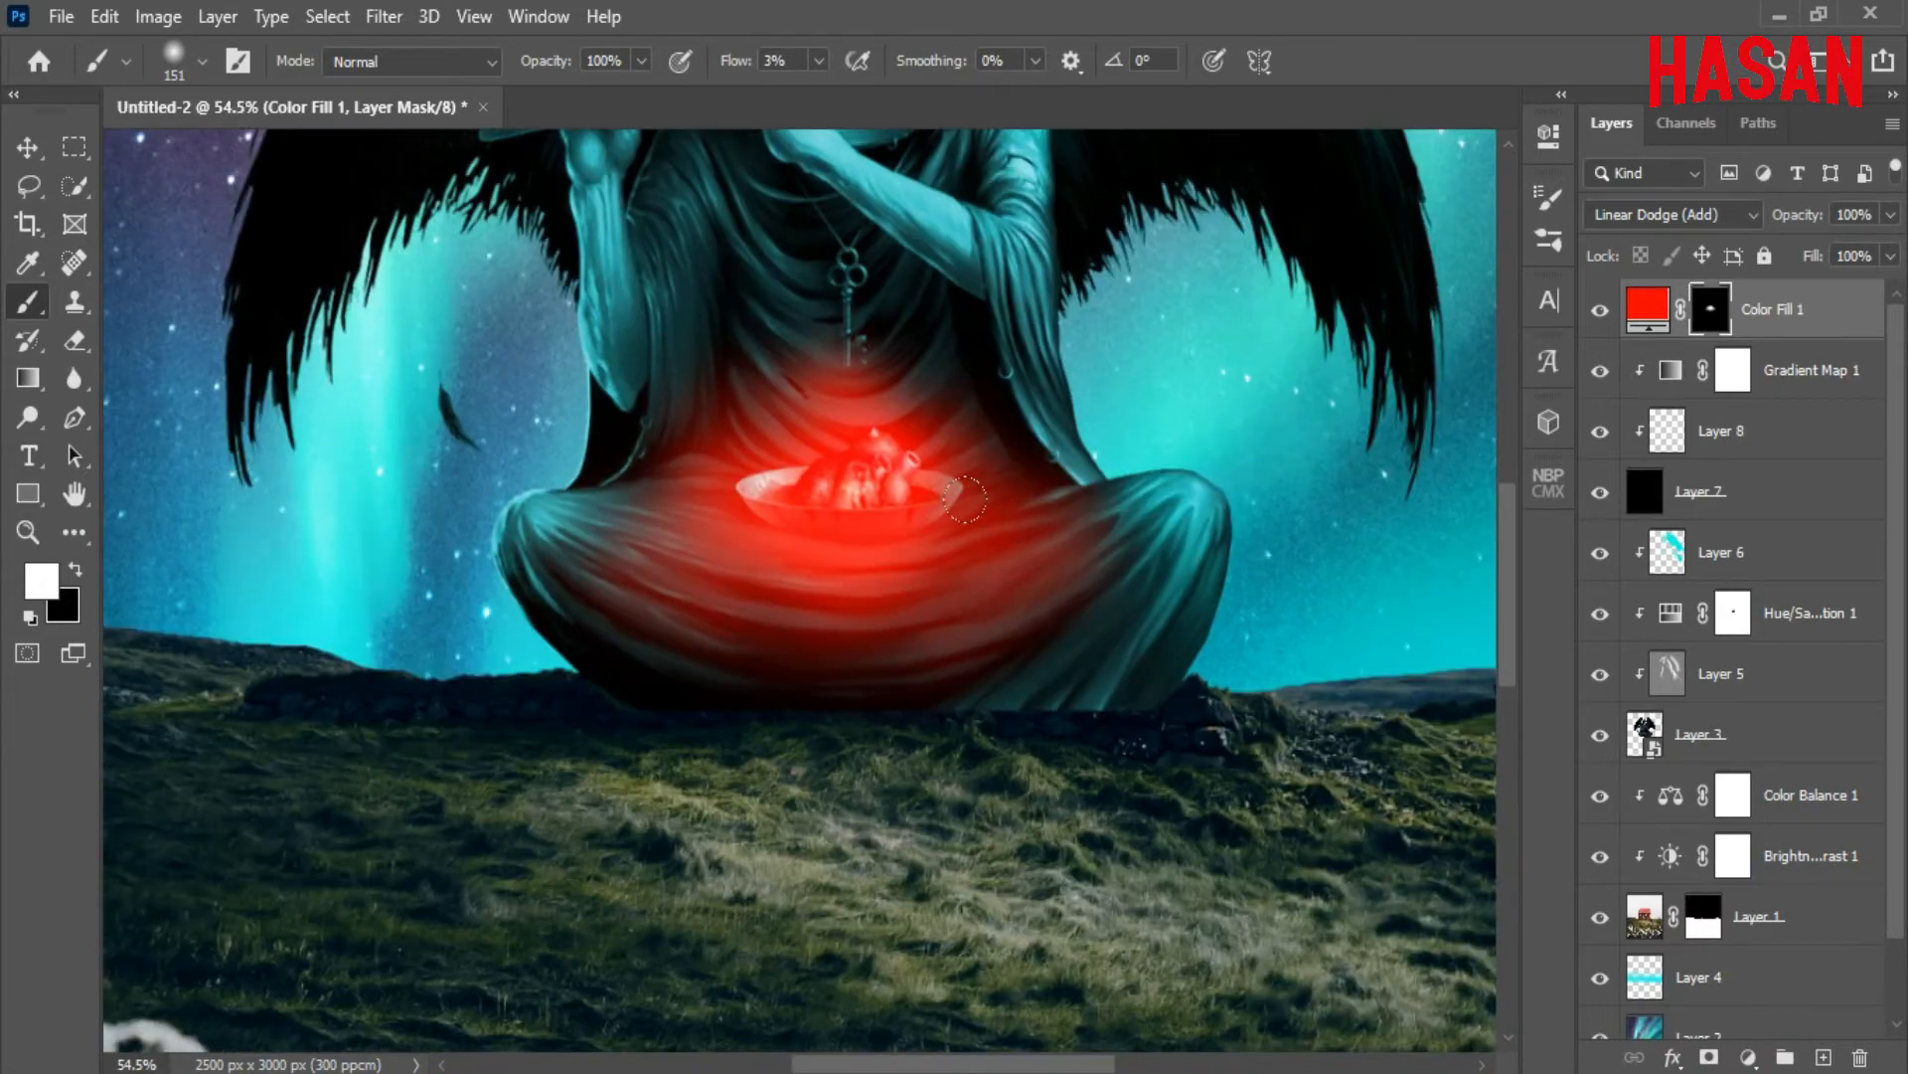
pyautogui.hotkey('ctrl', '0')
pyautogui.scroll(5, 809, 516)
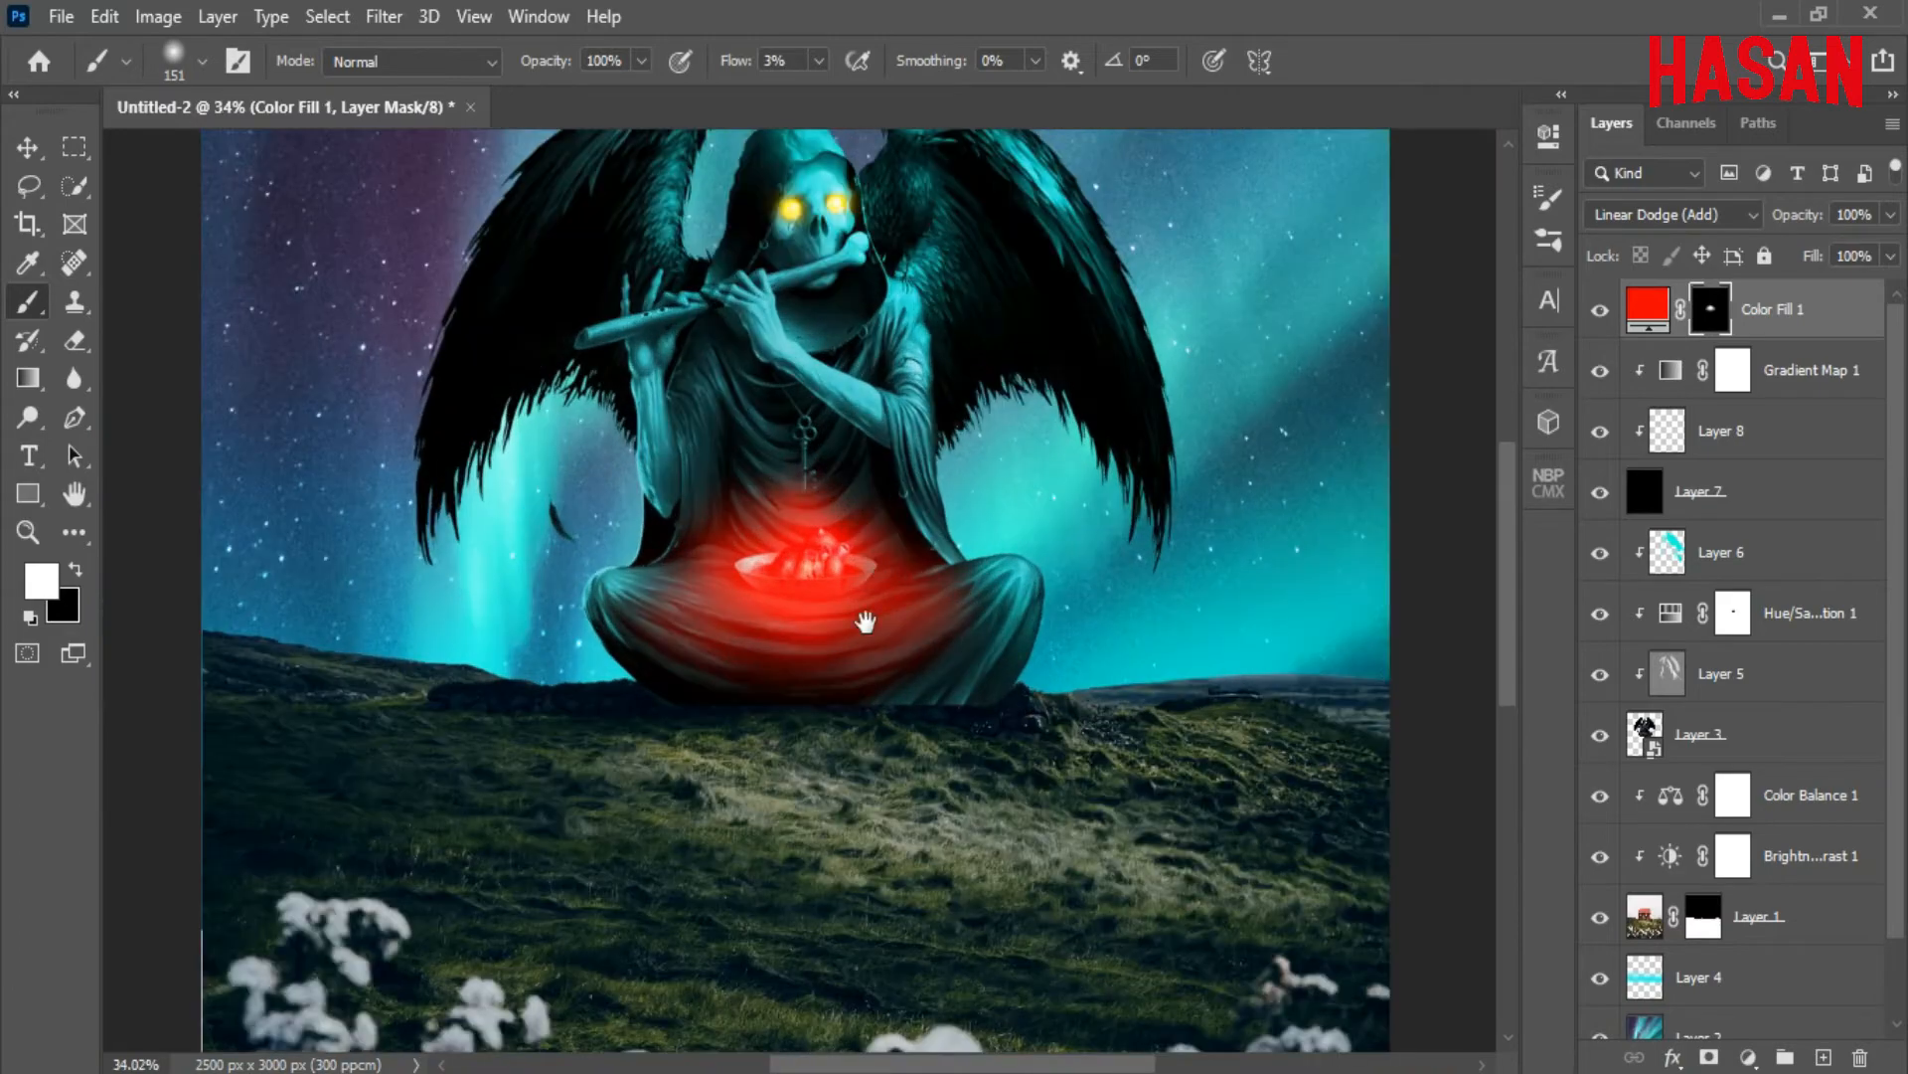
pyautogui.scroll(-5, 880, 490)
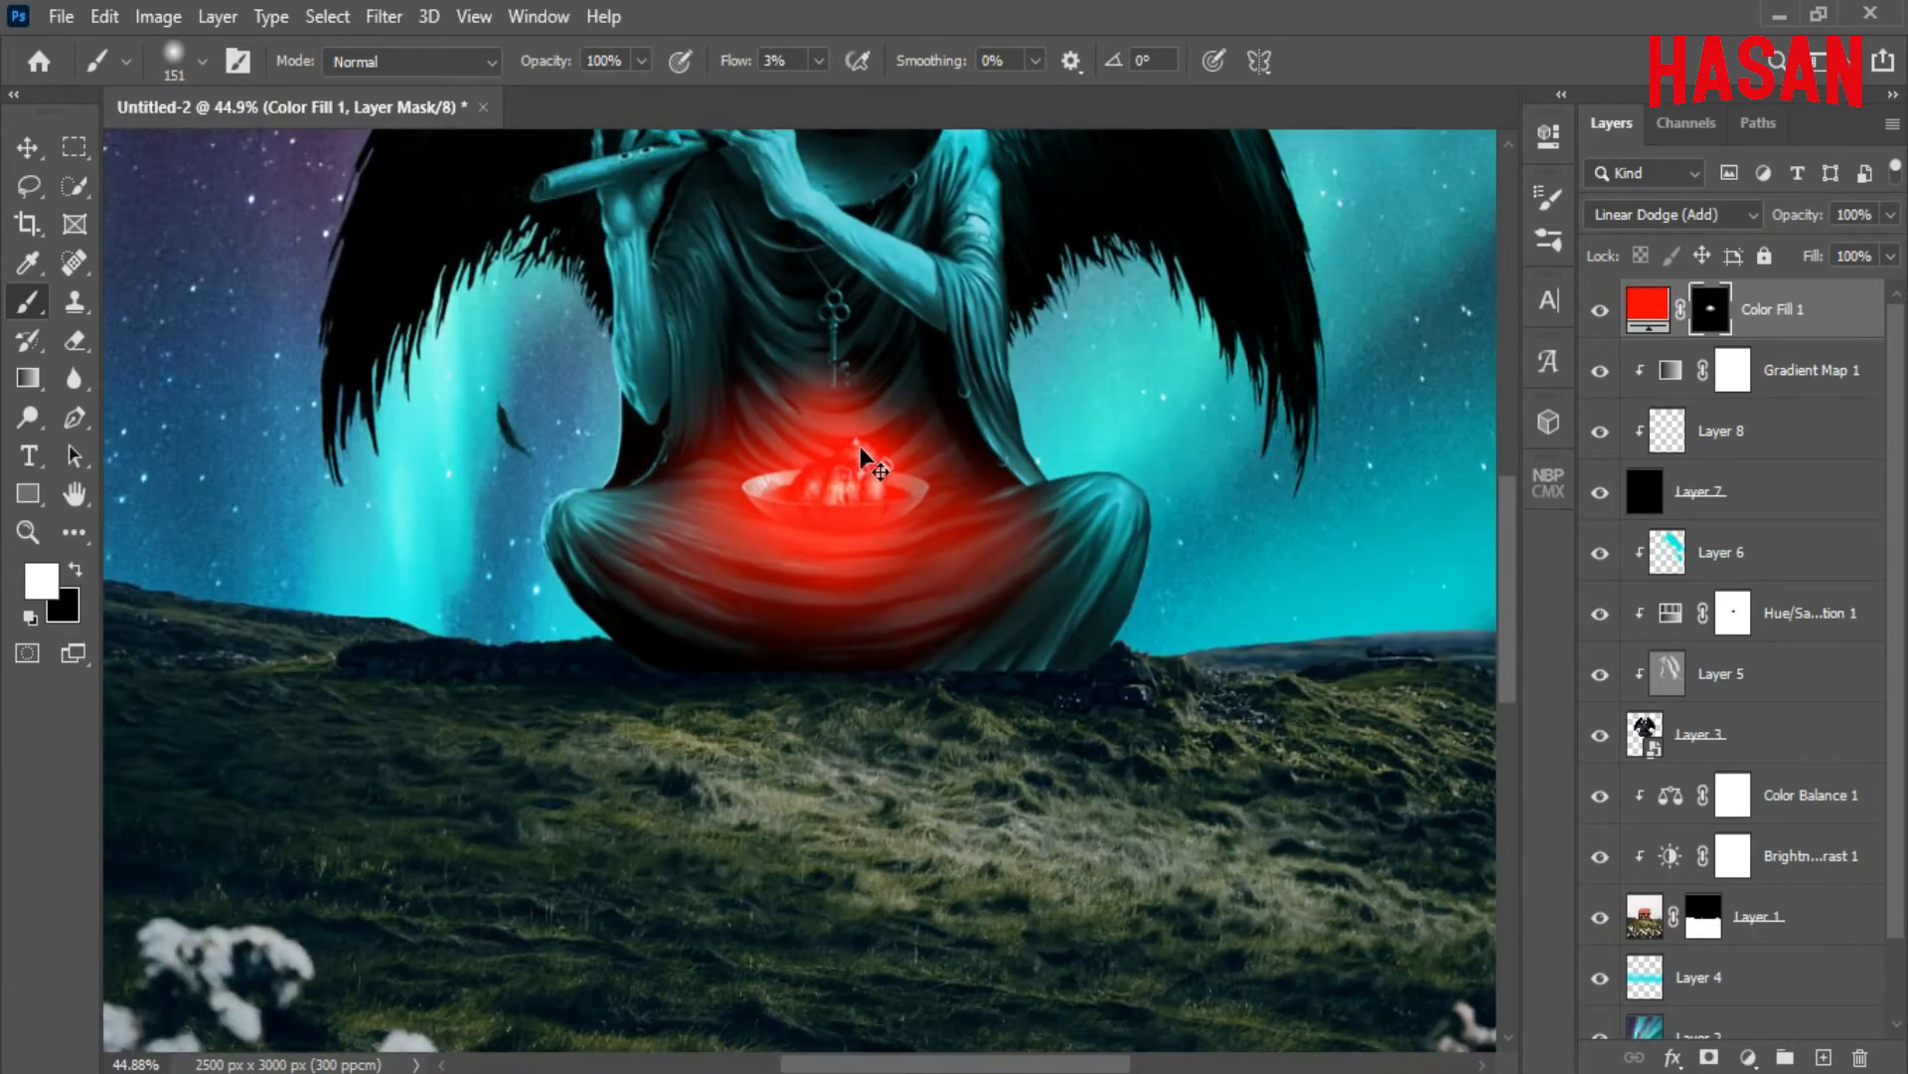
# Copy the orange lens flare image into the composite as a new layer and minimize its source document
pyautogui.press('v')
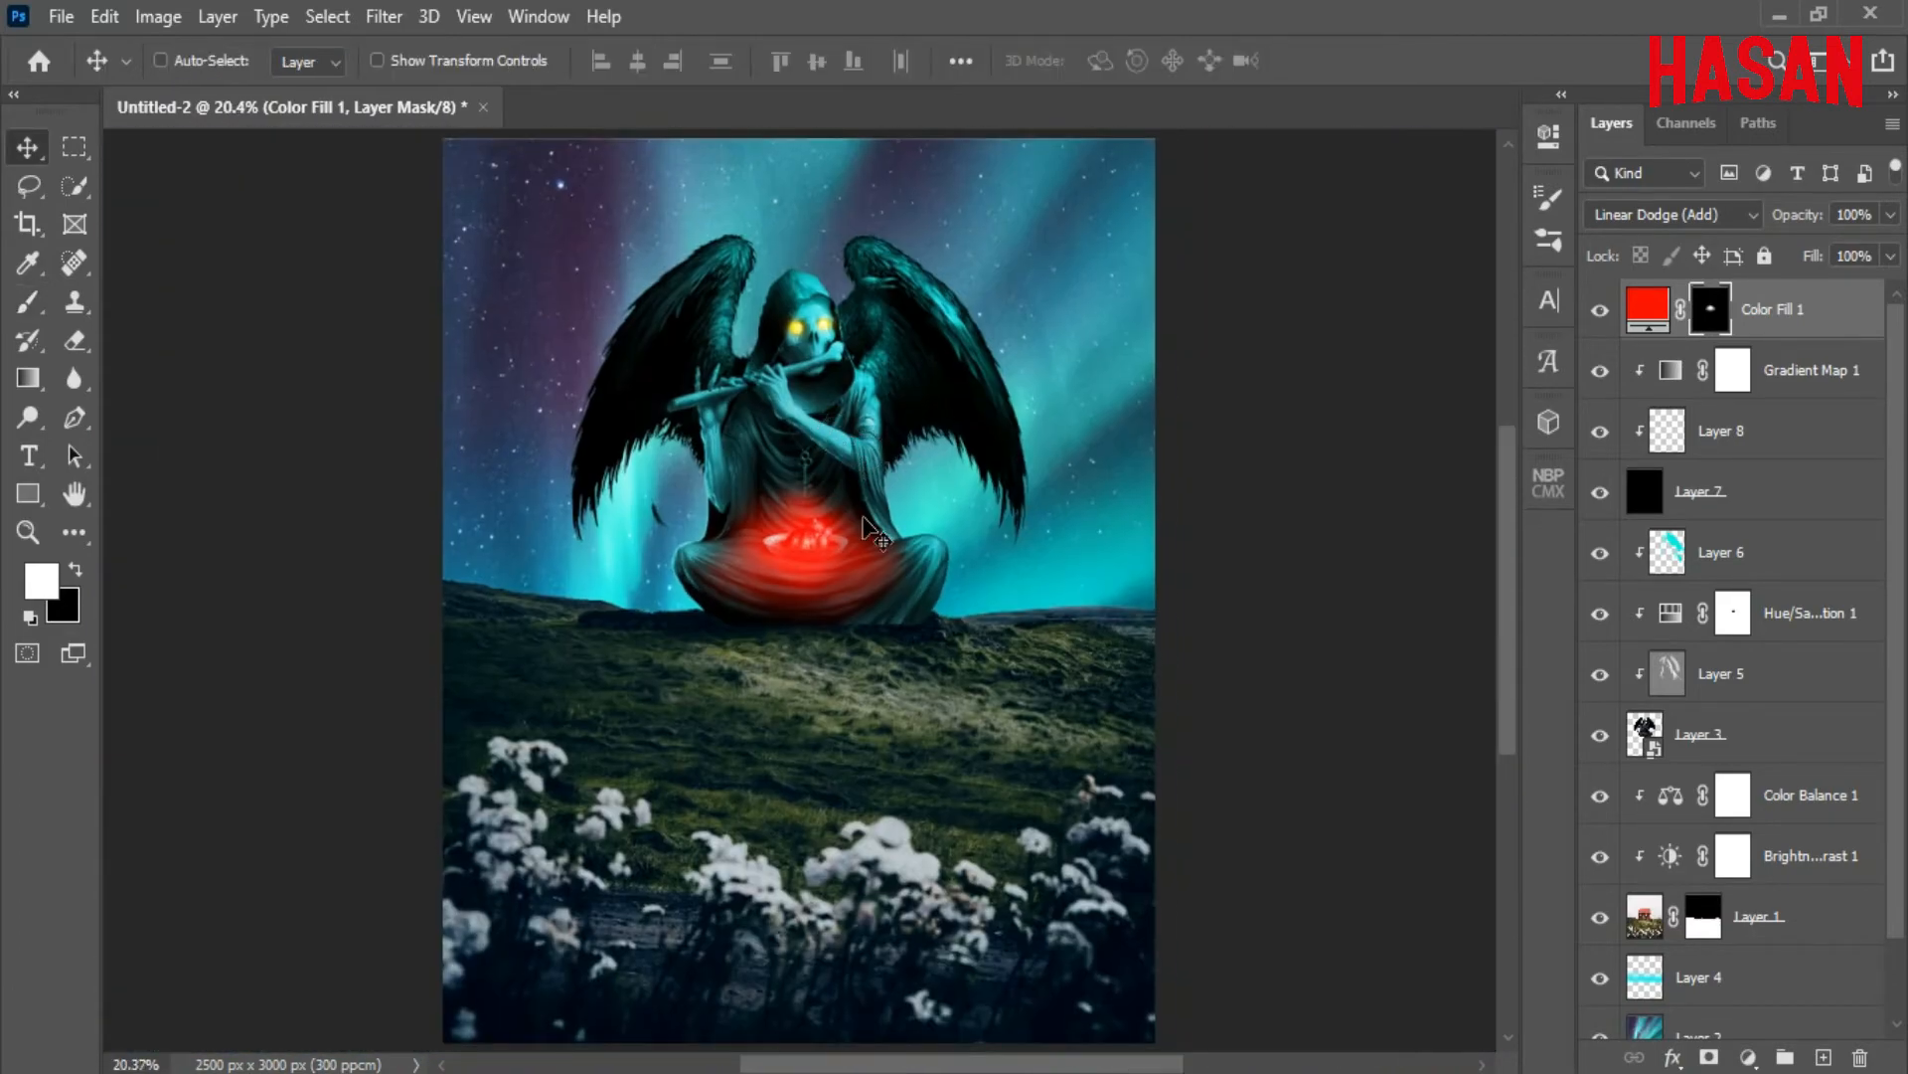
pyautogui.moveTo(957, 1072)
pyautogui.click(1226, 988)
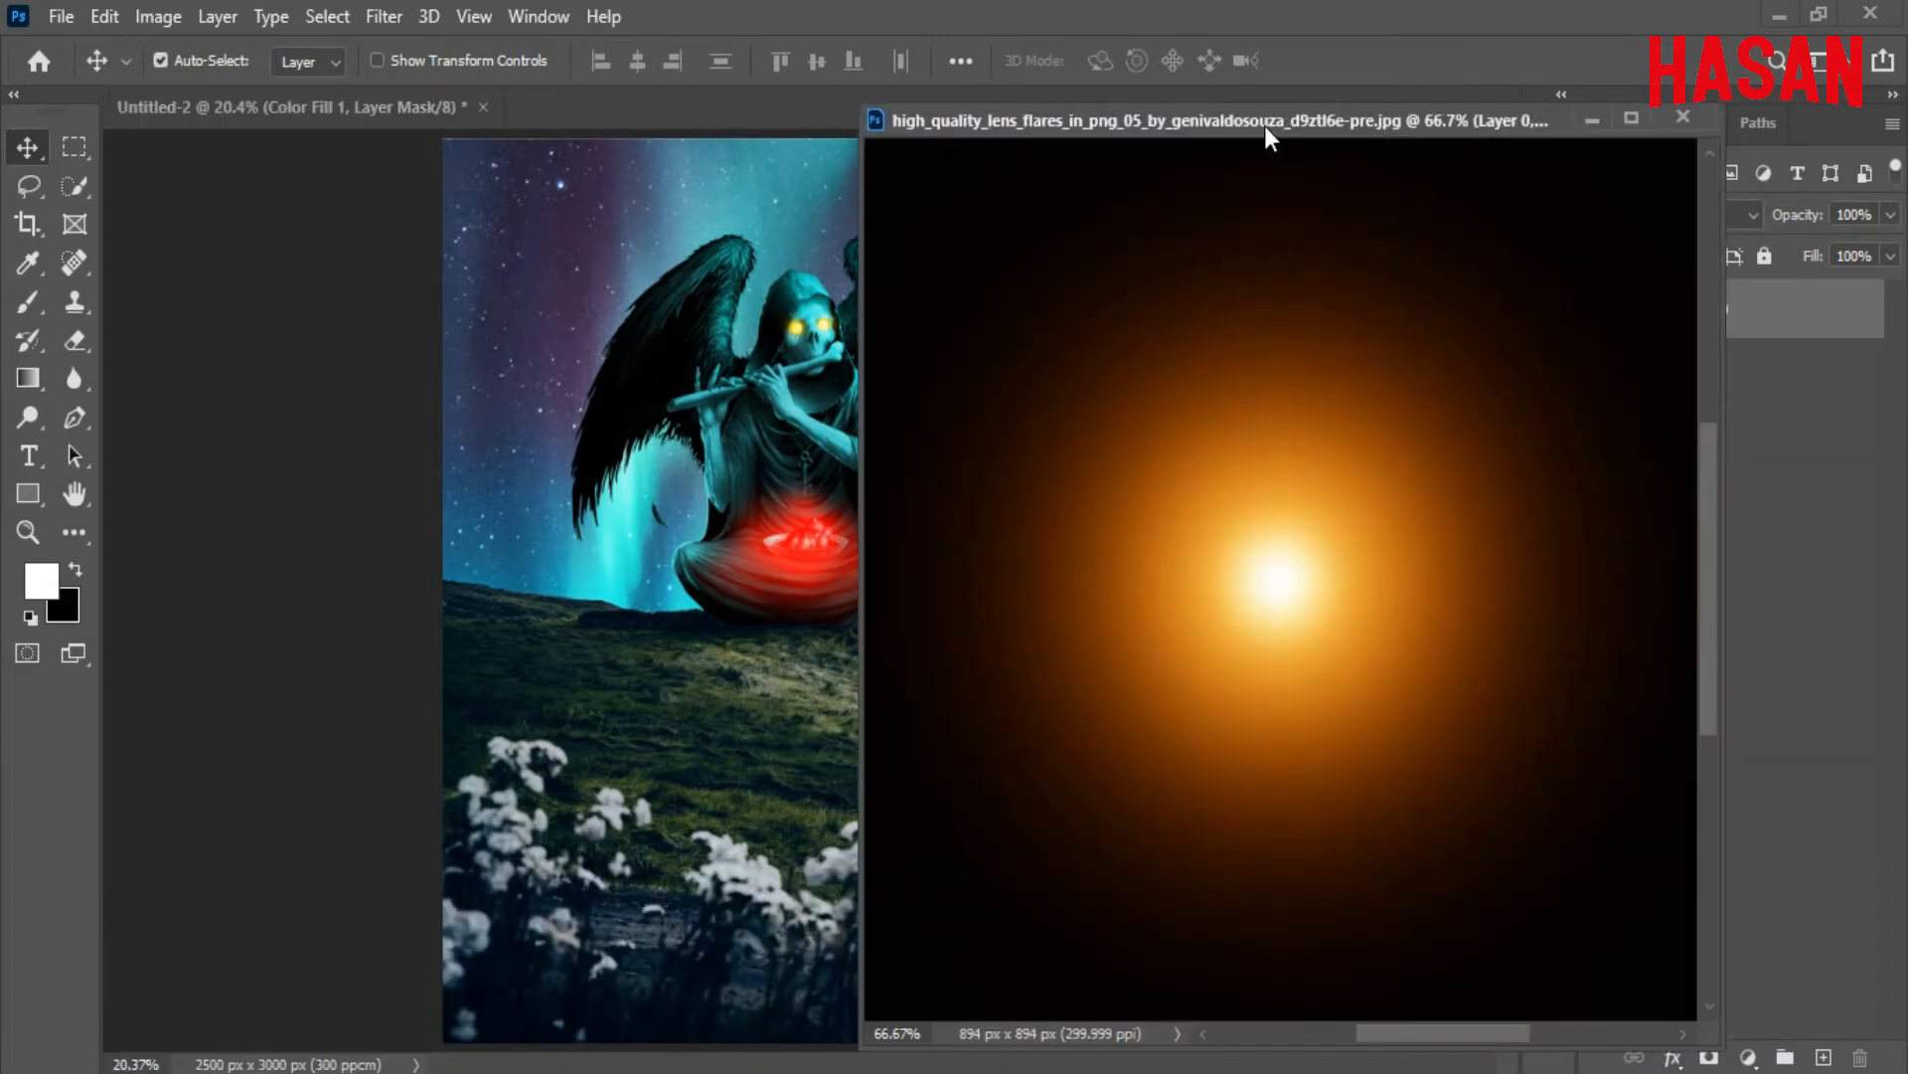
pyautogui.moveTo(1264, 125); pyautogui.dragTo(1300, 116)
pyautogui.moveTo(1341, 571); pyautogui.dragTo(785, 549)
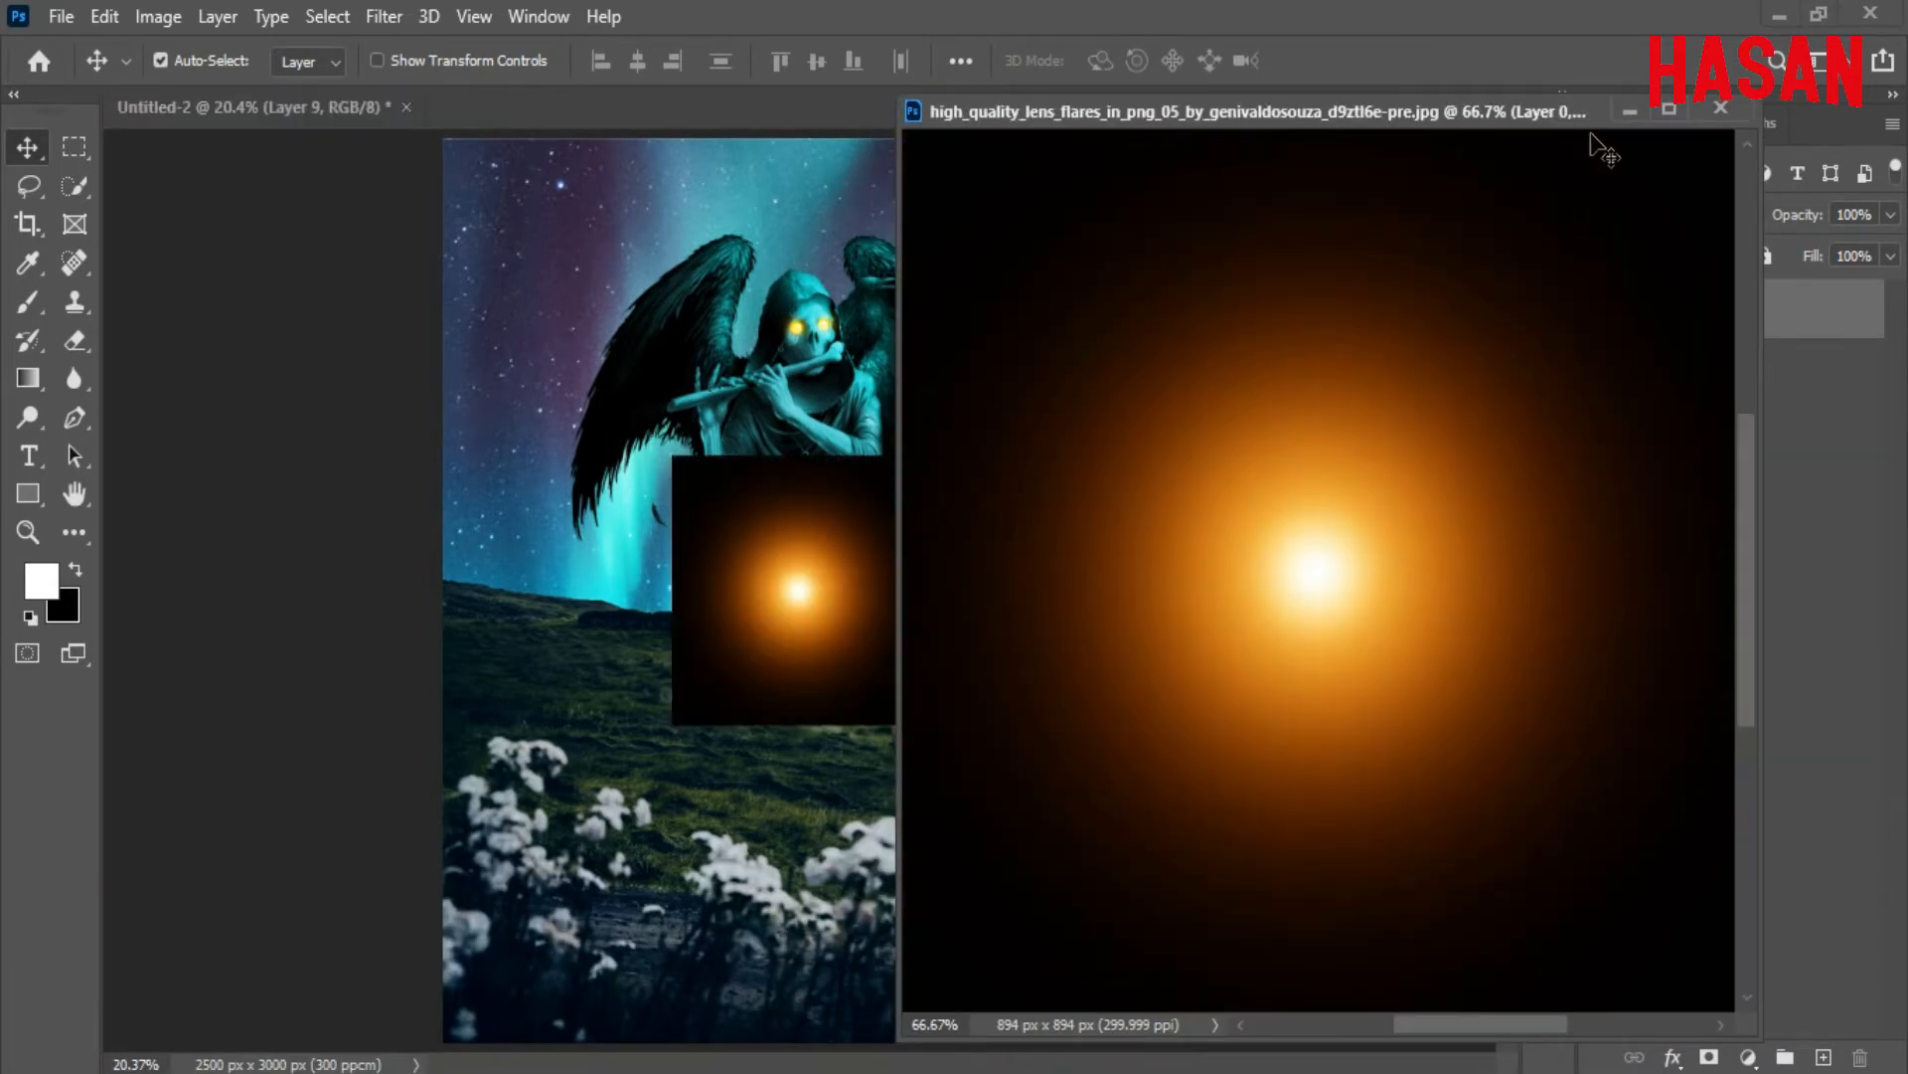
pyautogui.click(1631, 111)
# Blend the lens flare layer as Screen, scale it to 27.23% and center its bright core over the hearts in the bowl
pyautogui.scroll(4, 843, 606)
pyautogui.click(1746, 218)
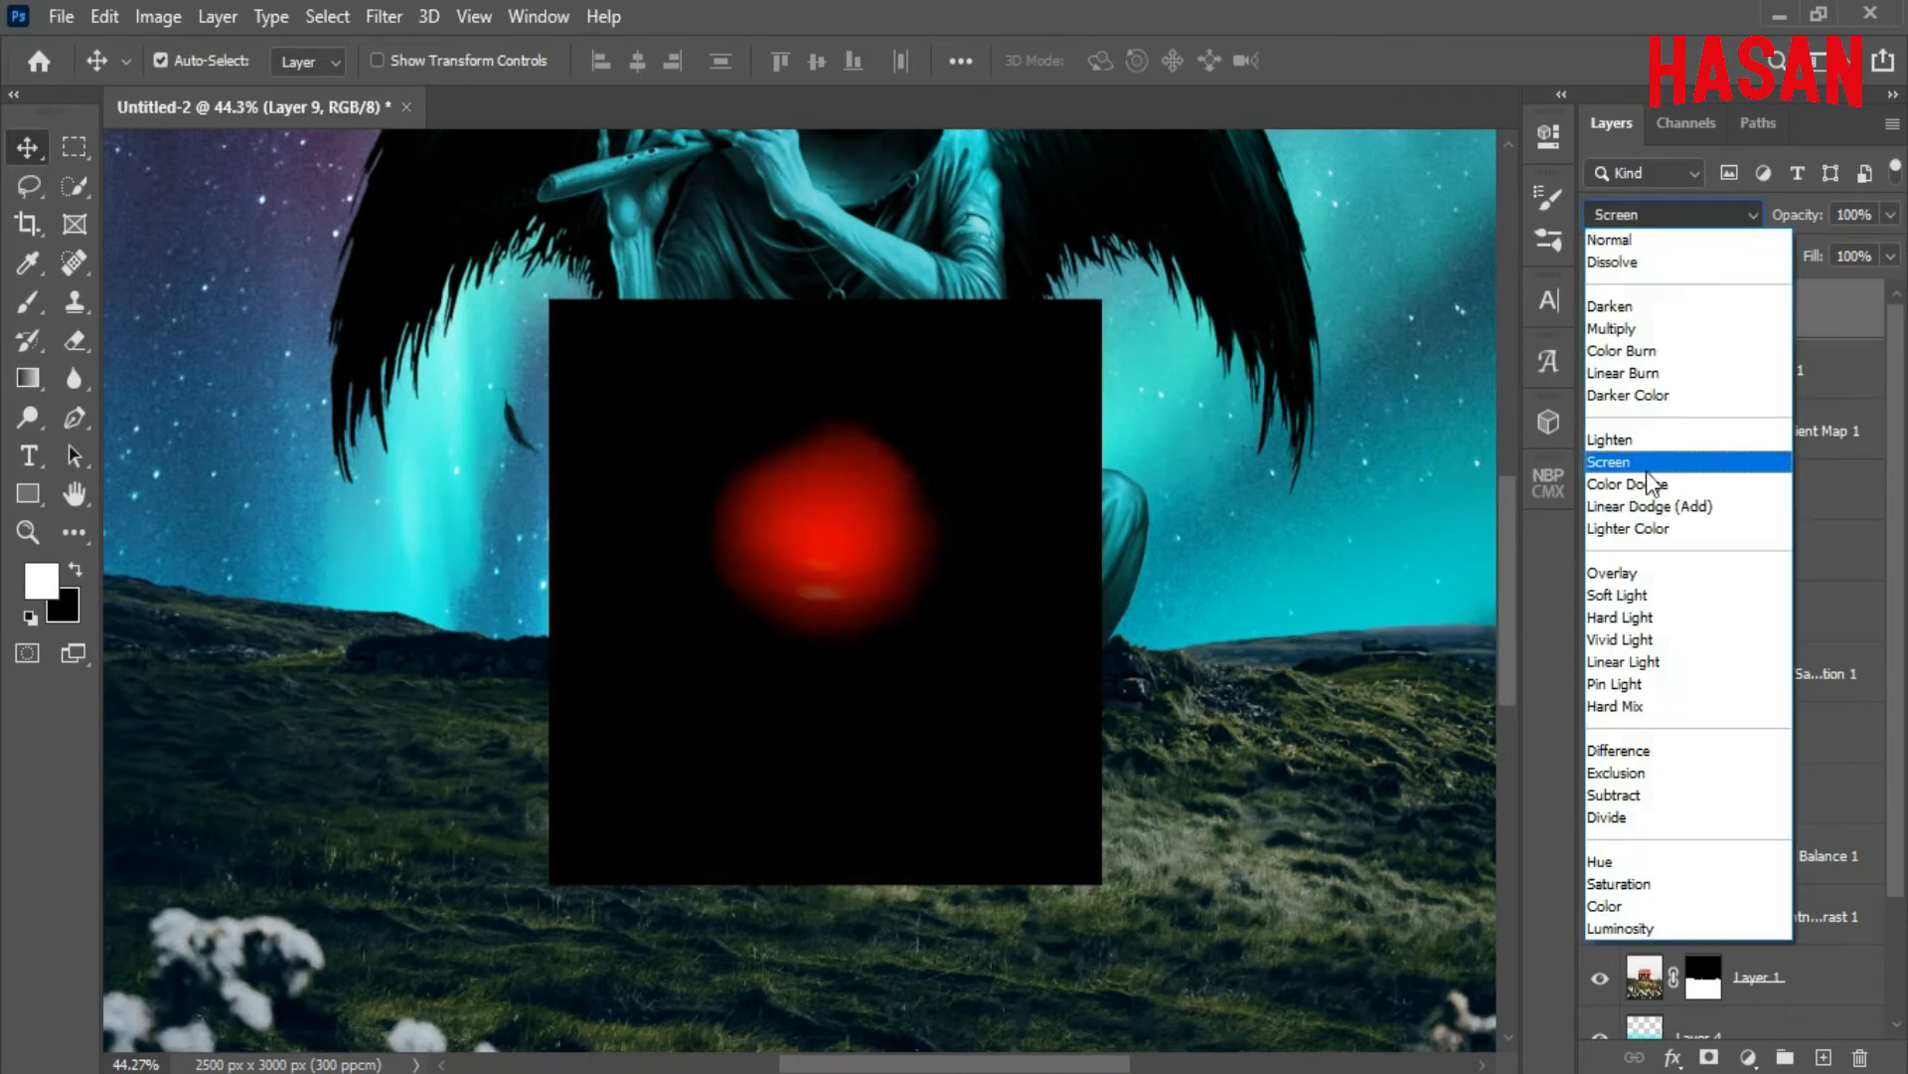
pyautogui.click(1649, 462)
pyautogui.hotkey('ctrl', 't')
pyautogui.moveTo(837, 646); pyautogui.dragTo(853, 529)
pyautogui.moveTo(1129, 473); pyautogui.dragTo(1041, 478)
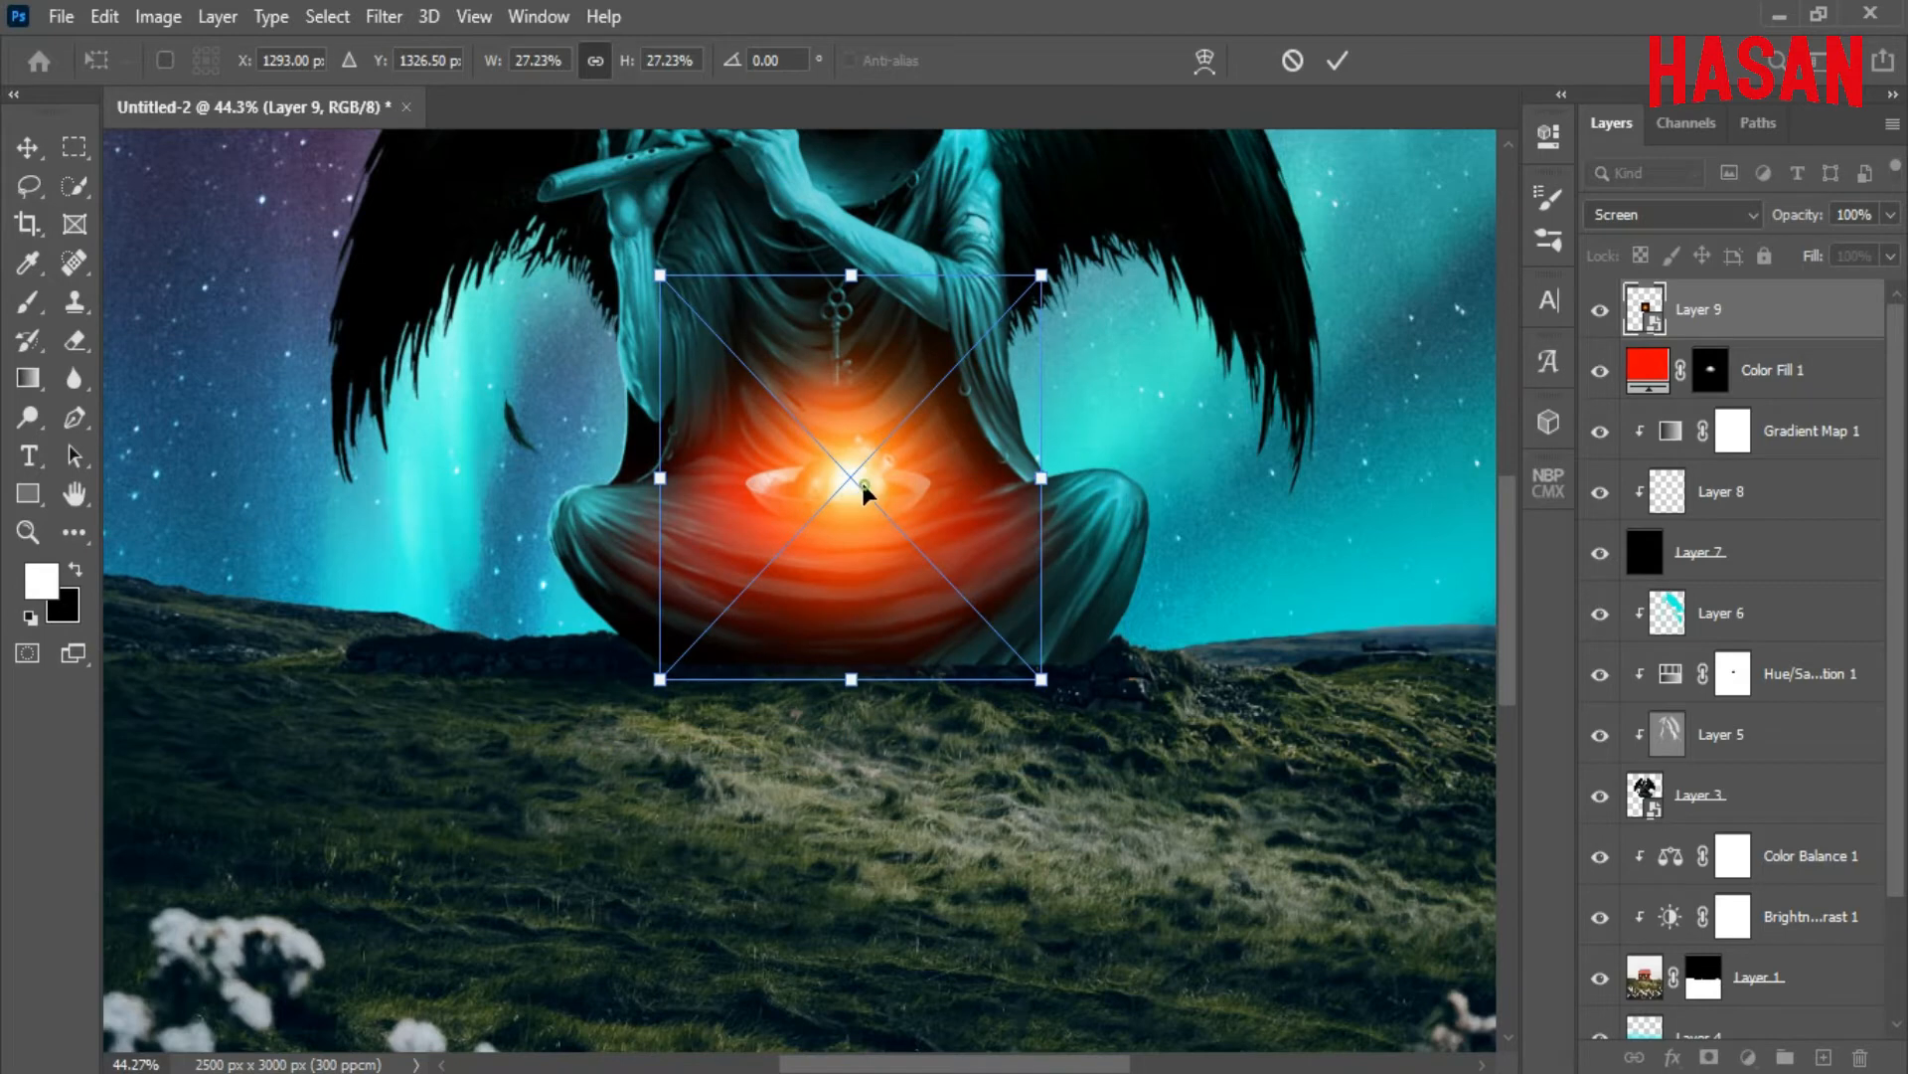
pyautogui.click(1337, 62)
# Shift the lens flare toward red with a Hue/Saturation smart filter: Hue -26, Saturation +10, Lightness -2
pyautogui.hotkey('ctrl', 'u')
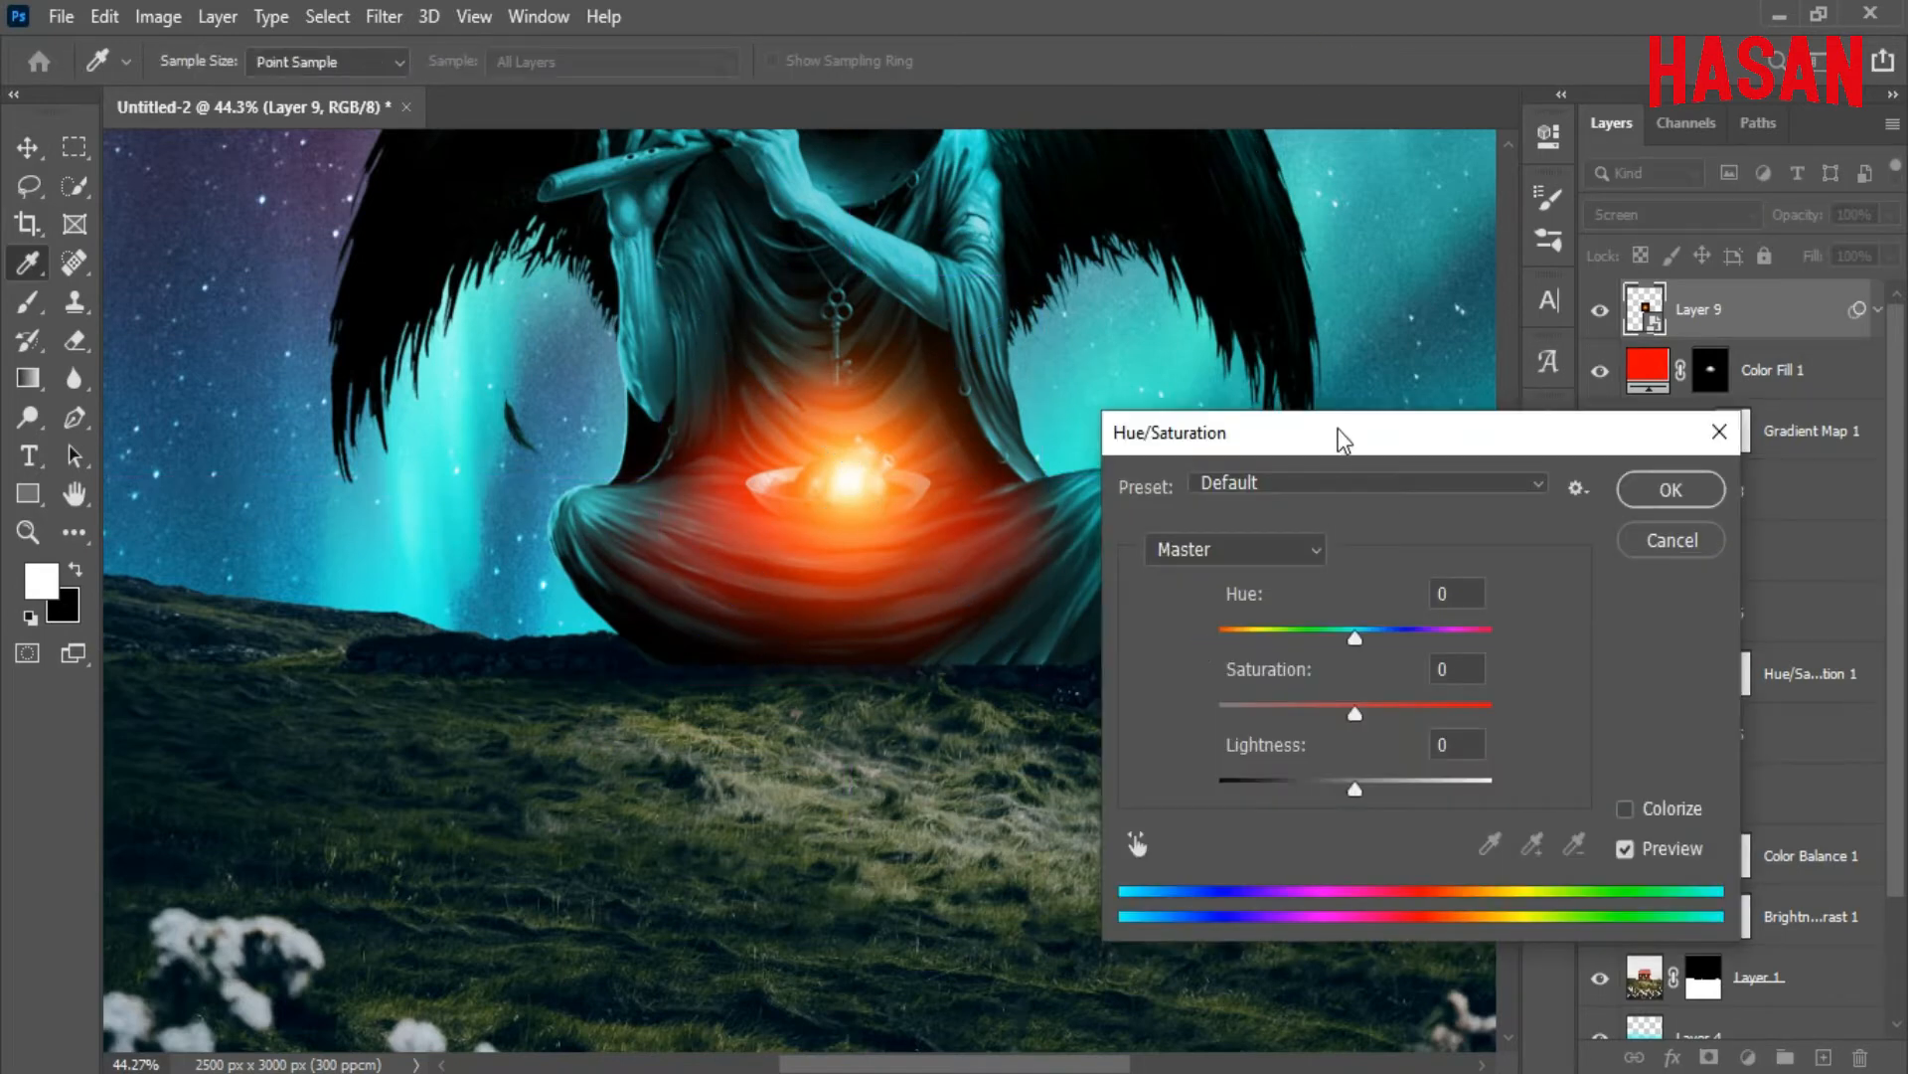
pyautogui.moveTo(1340, 434); pyautogui.dragTo(1353, 237)
pyautogui.moveTo(1368, 445); pyautogui.dragTo(1339, 440)
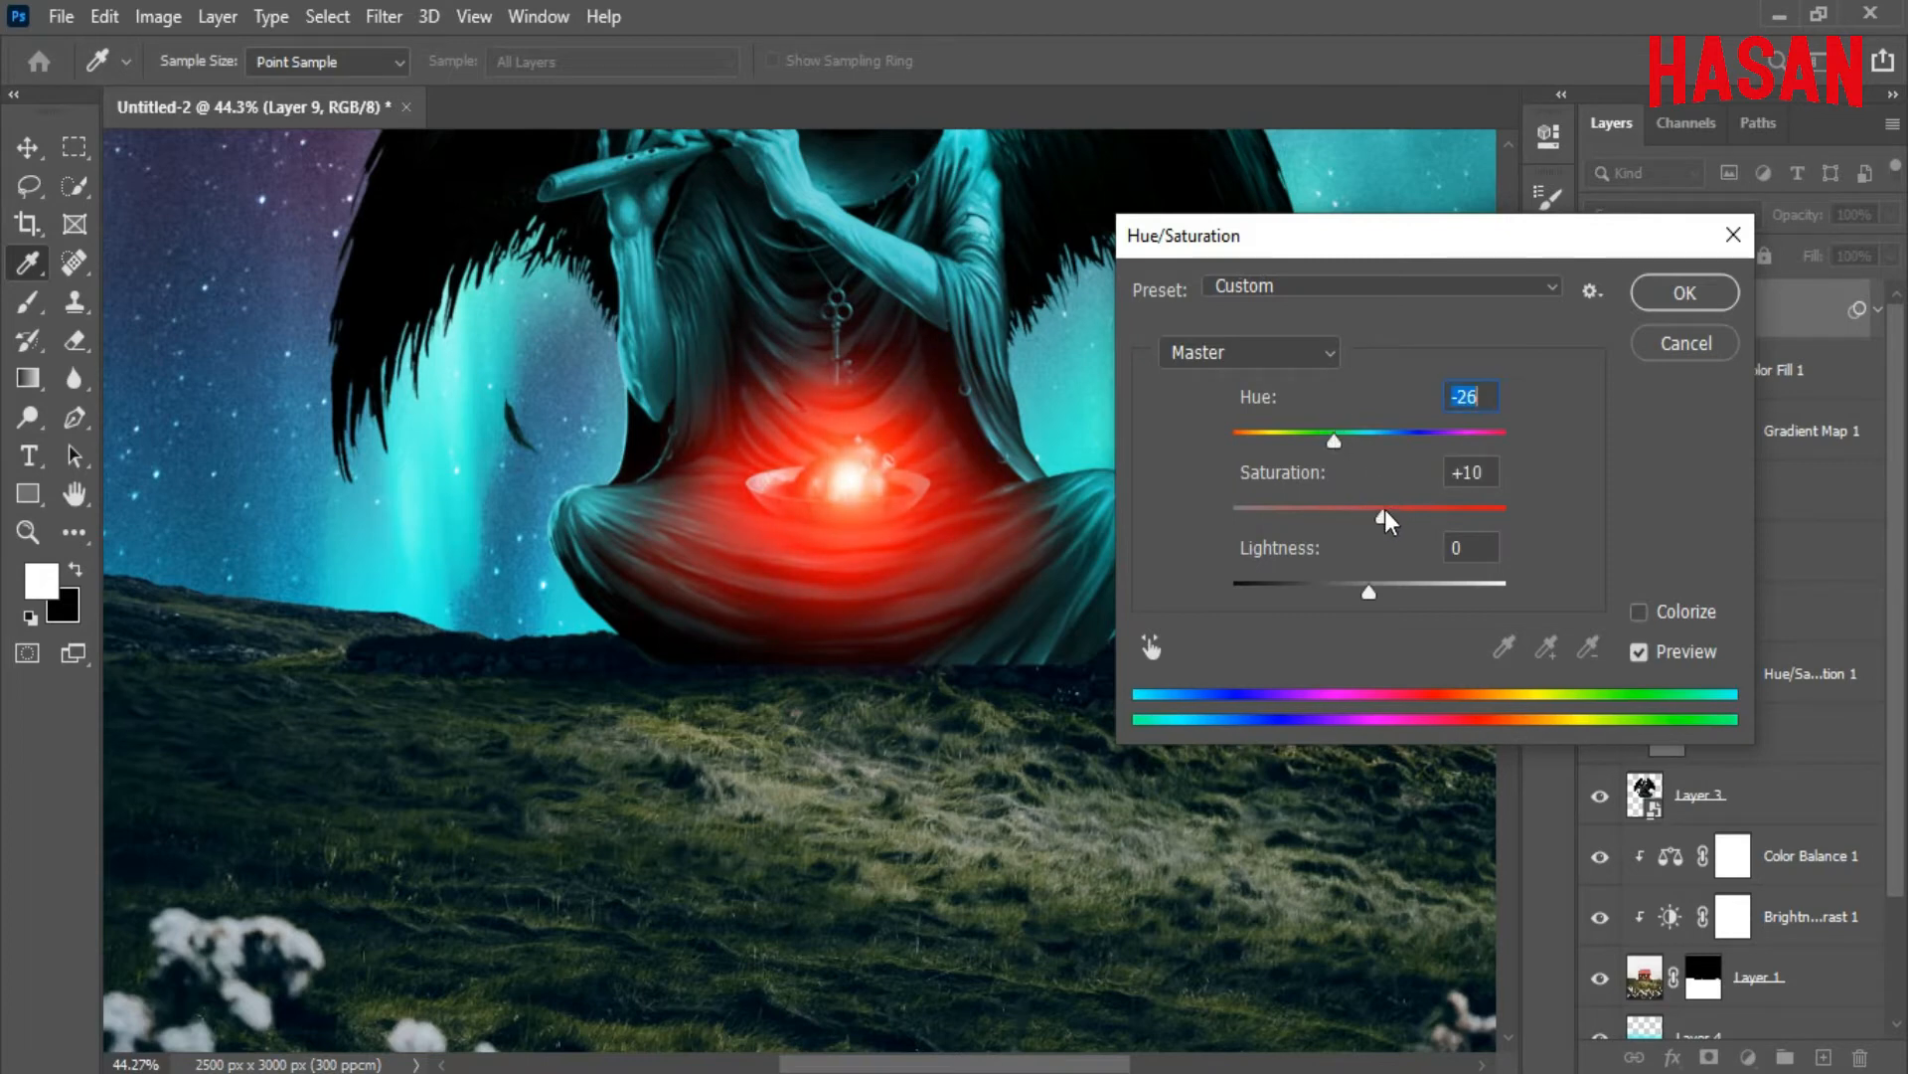
pyautogui.click(1383, 516)
pyautogui.moveTo(1372, 597); pyautogui.dragTo(1369, 602)
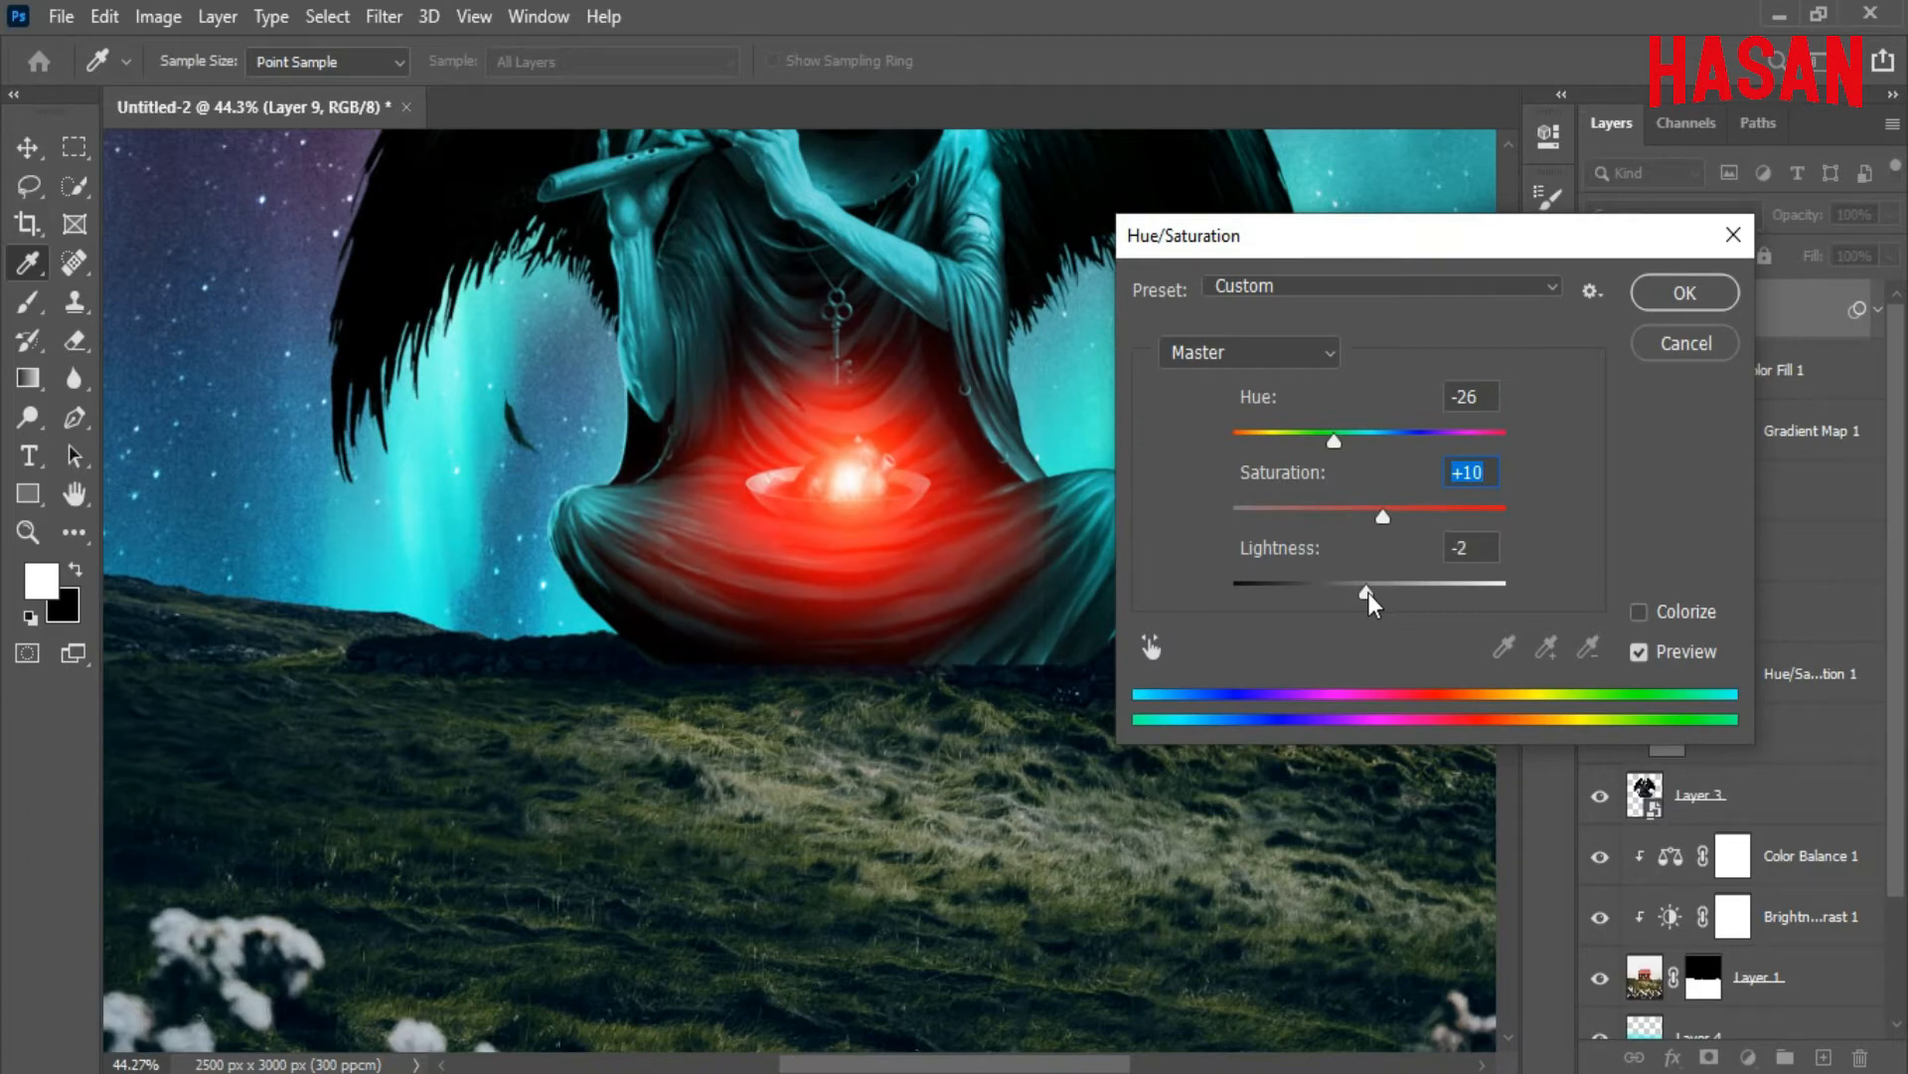
pyautogui.click(1676, 292)
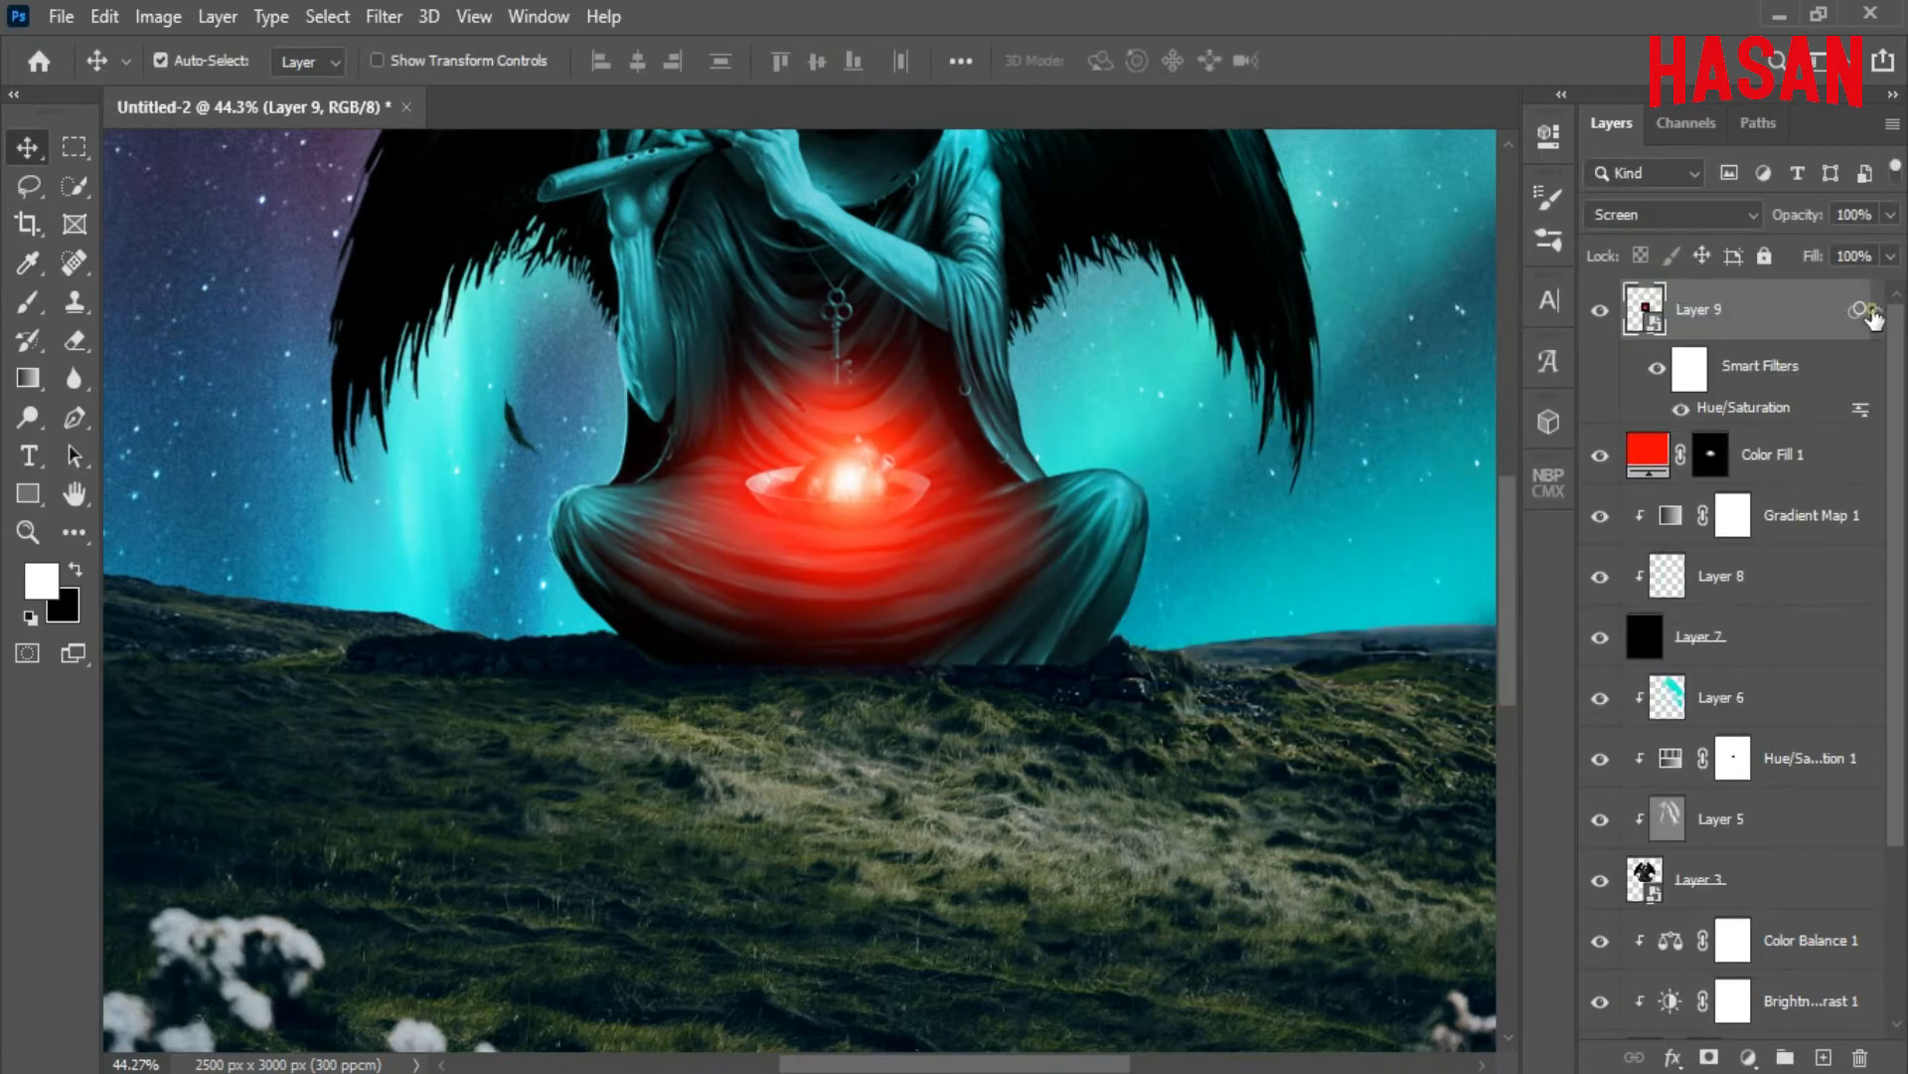
pyautogui.click(1875, 312)
pyautogui.hotkey('ctrl', '0')
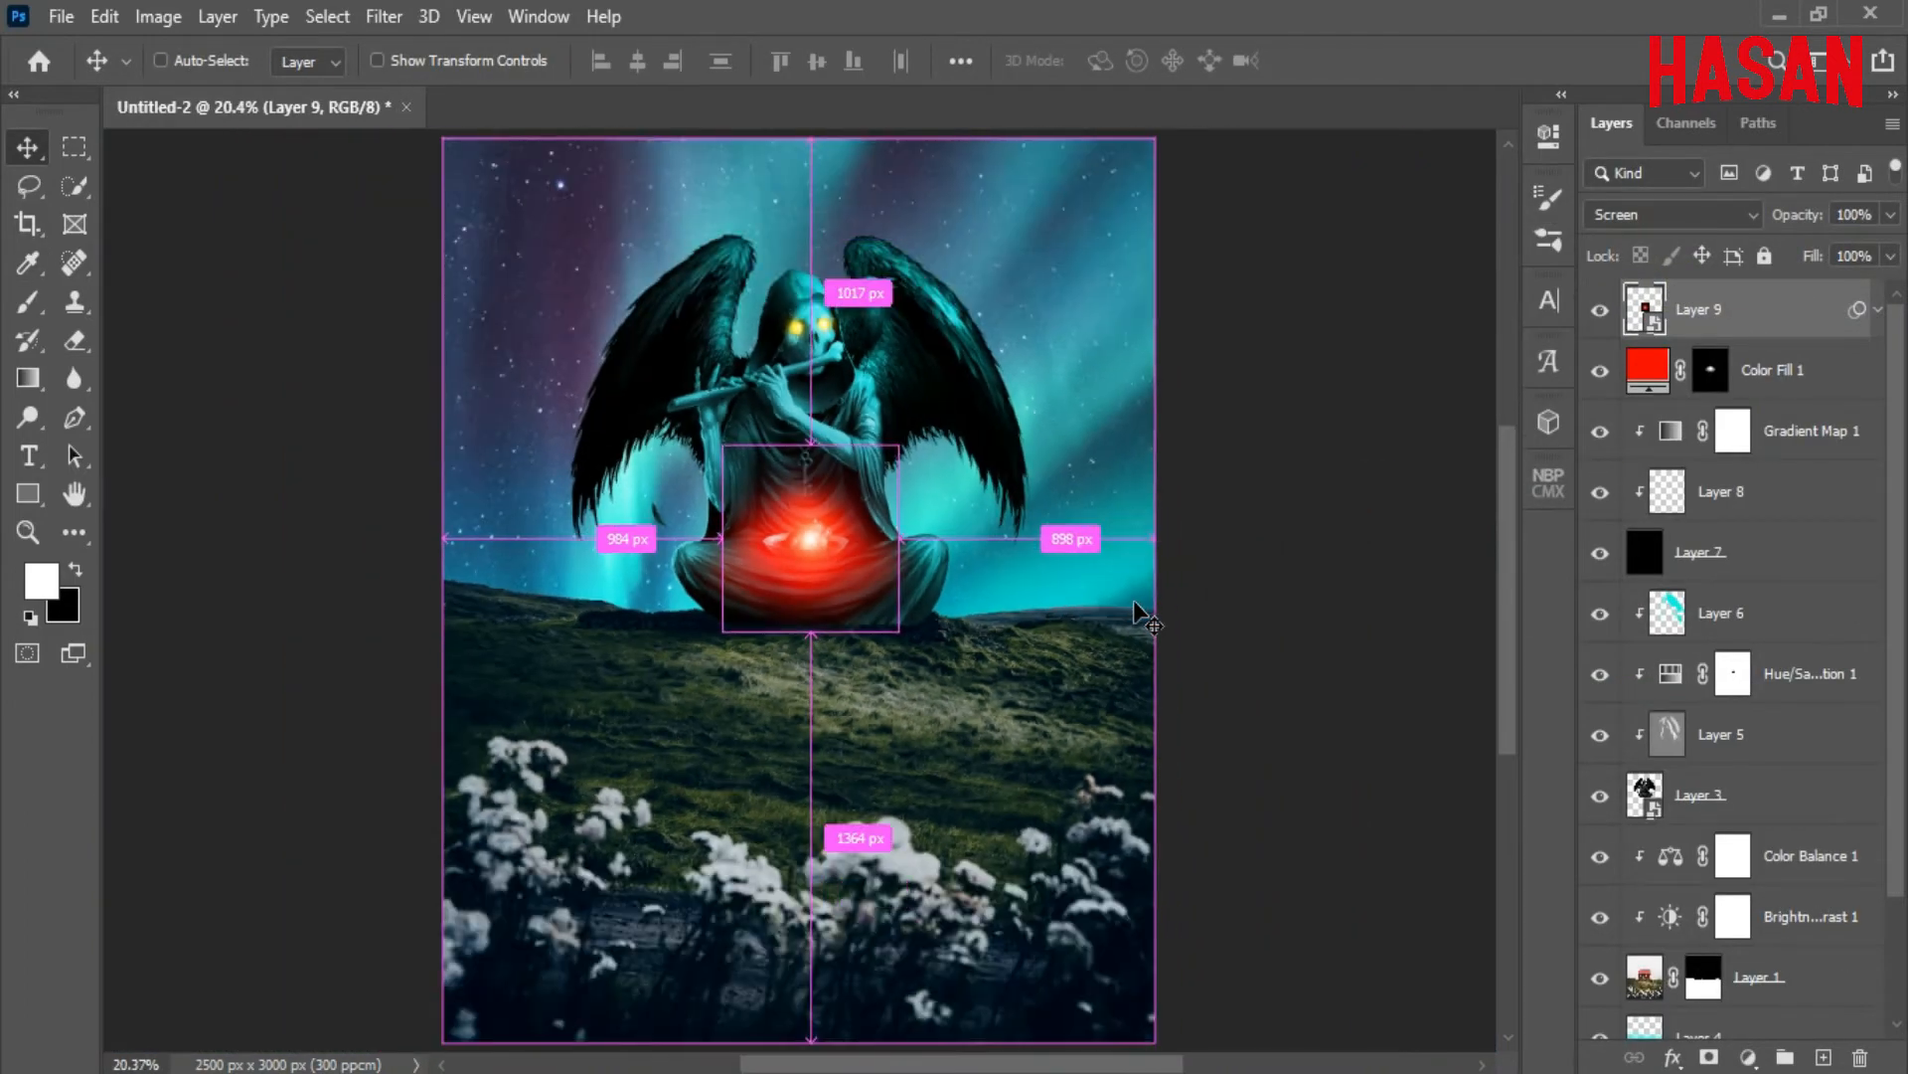
# Copy the hooded man cutout from the the_knight image into the composite and minimize its source document
pyautogui.moveTo(959, 1043)
pyautogui.click(1009, 994)
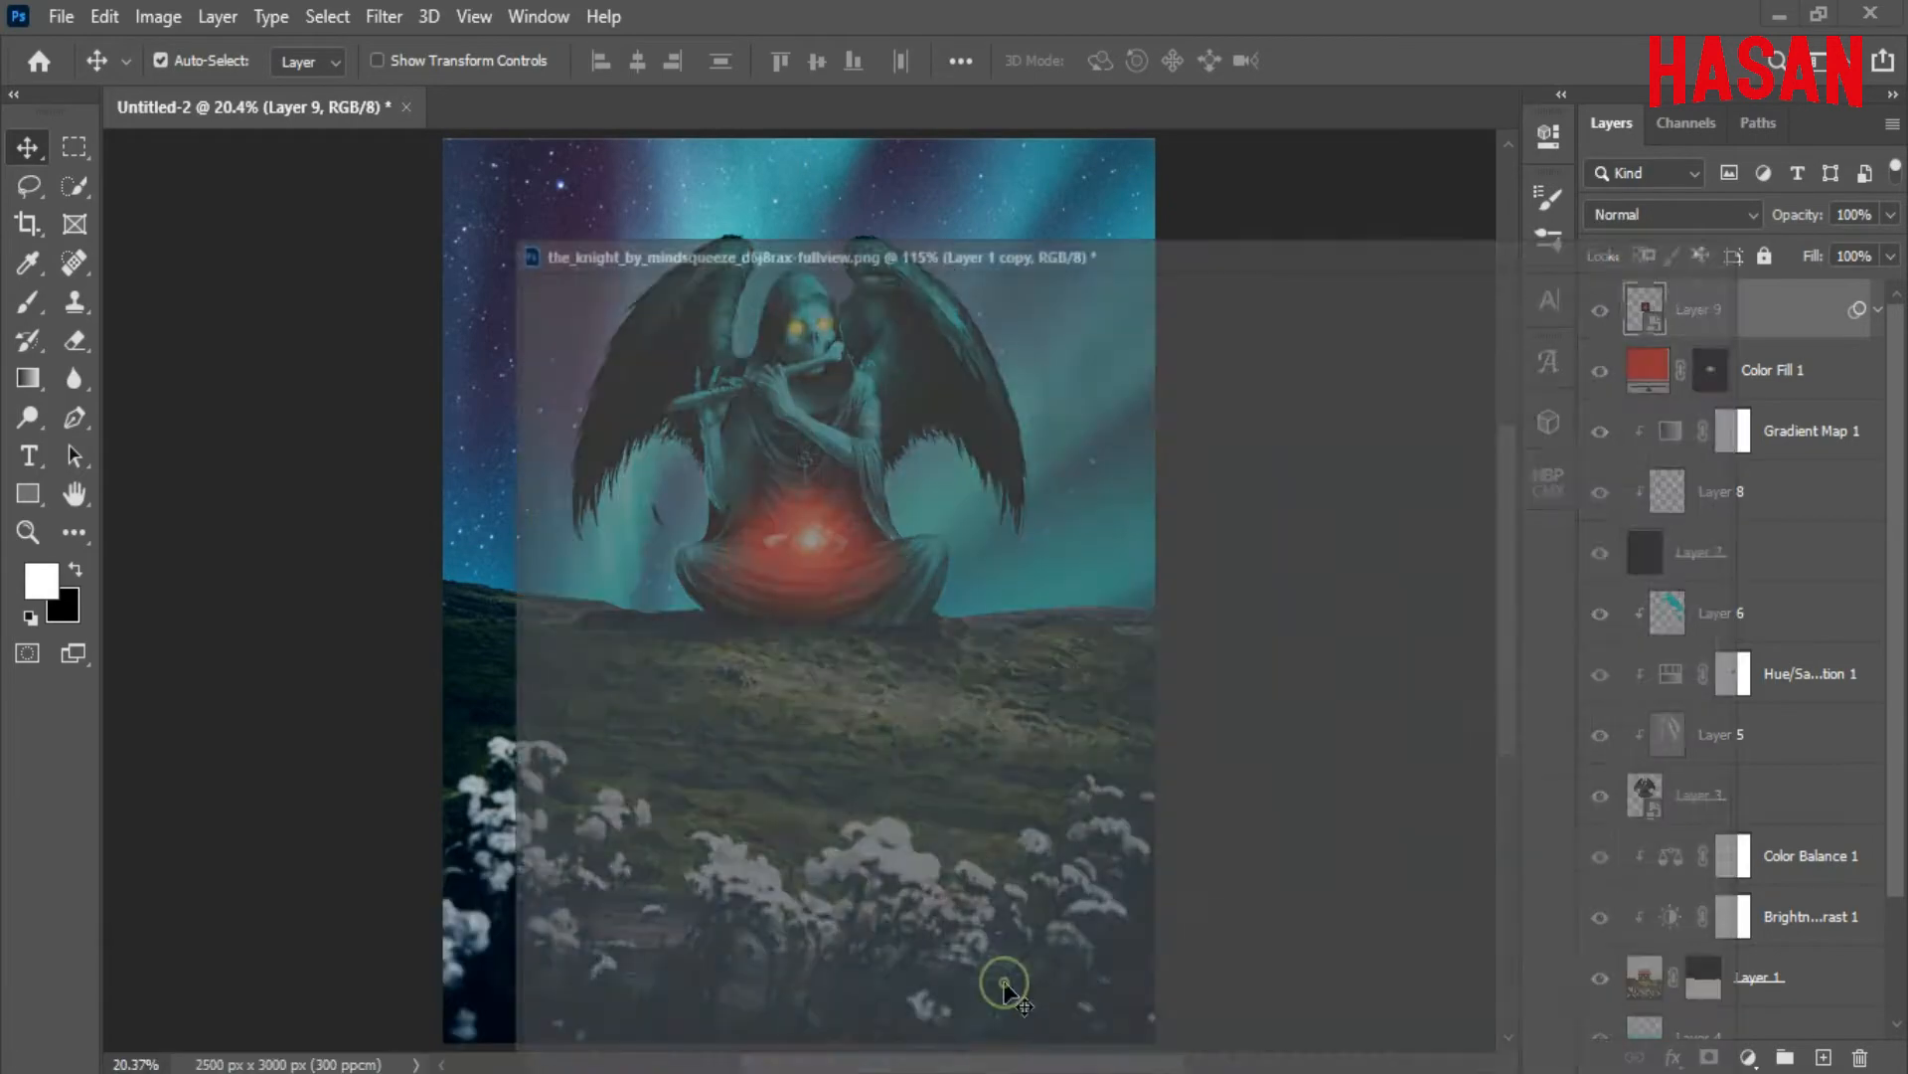
pyautogui.moveTo(1066, 184); pyautogui.dragTo(1344, 120)
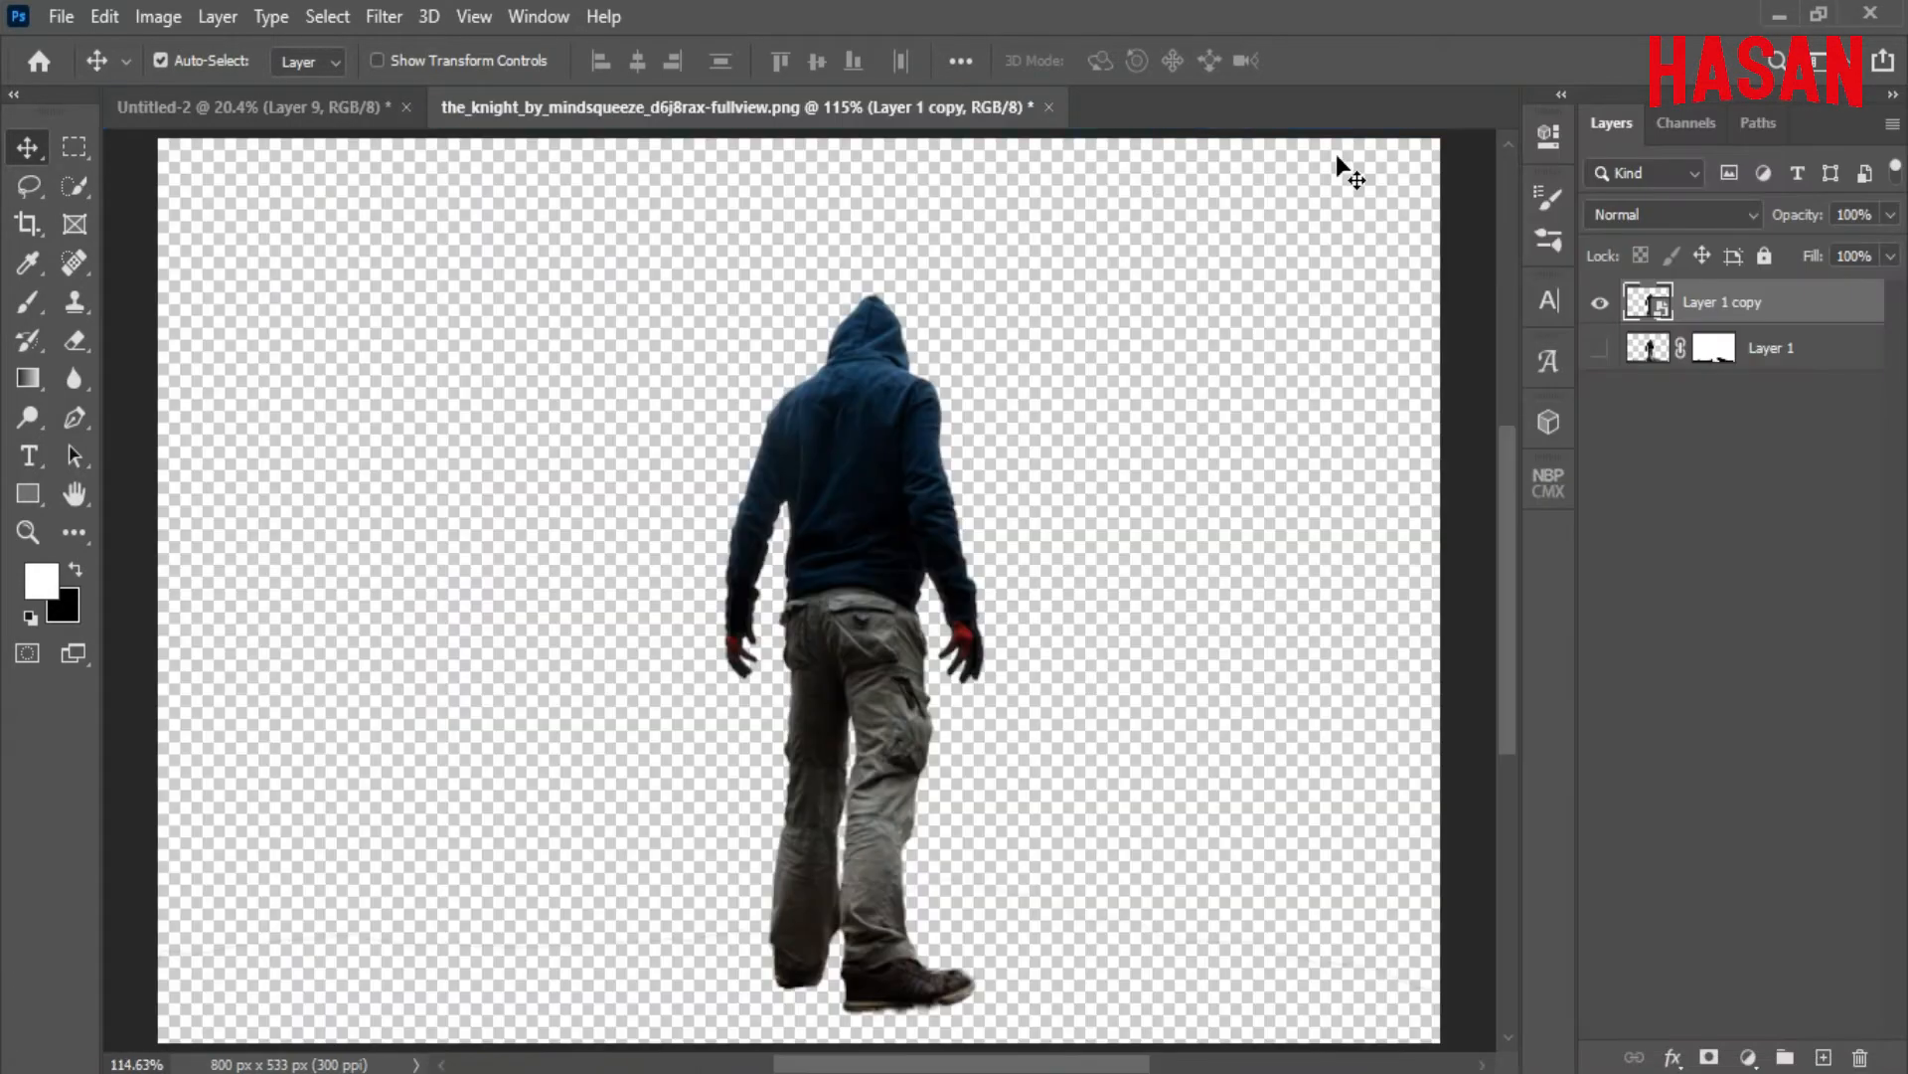
pyautogui.moveTo(871, 107); pyautogui.dragTo(1384, 69)
pyautogui.moveTo(1662, 489); pyautogui.dragTo(714, 525)
pyautogui.moveTo(1599, 69); pyautogui.dragTo(1275, 61)
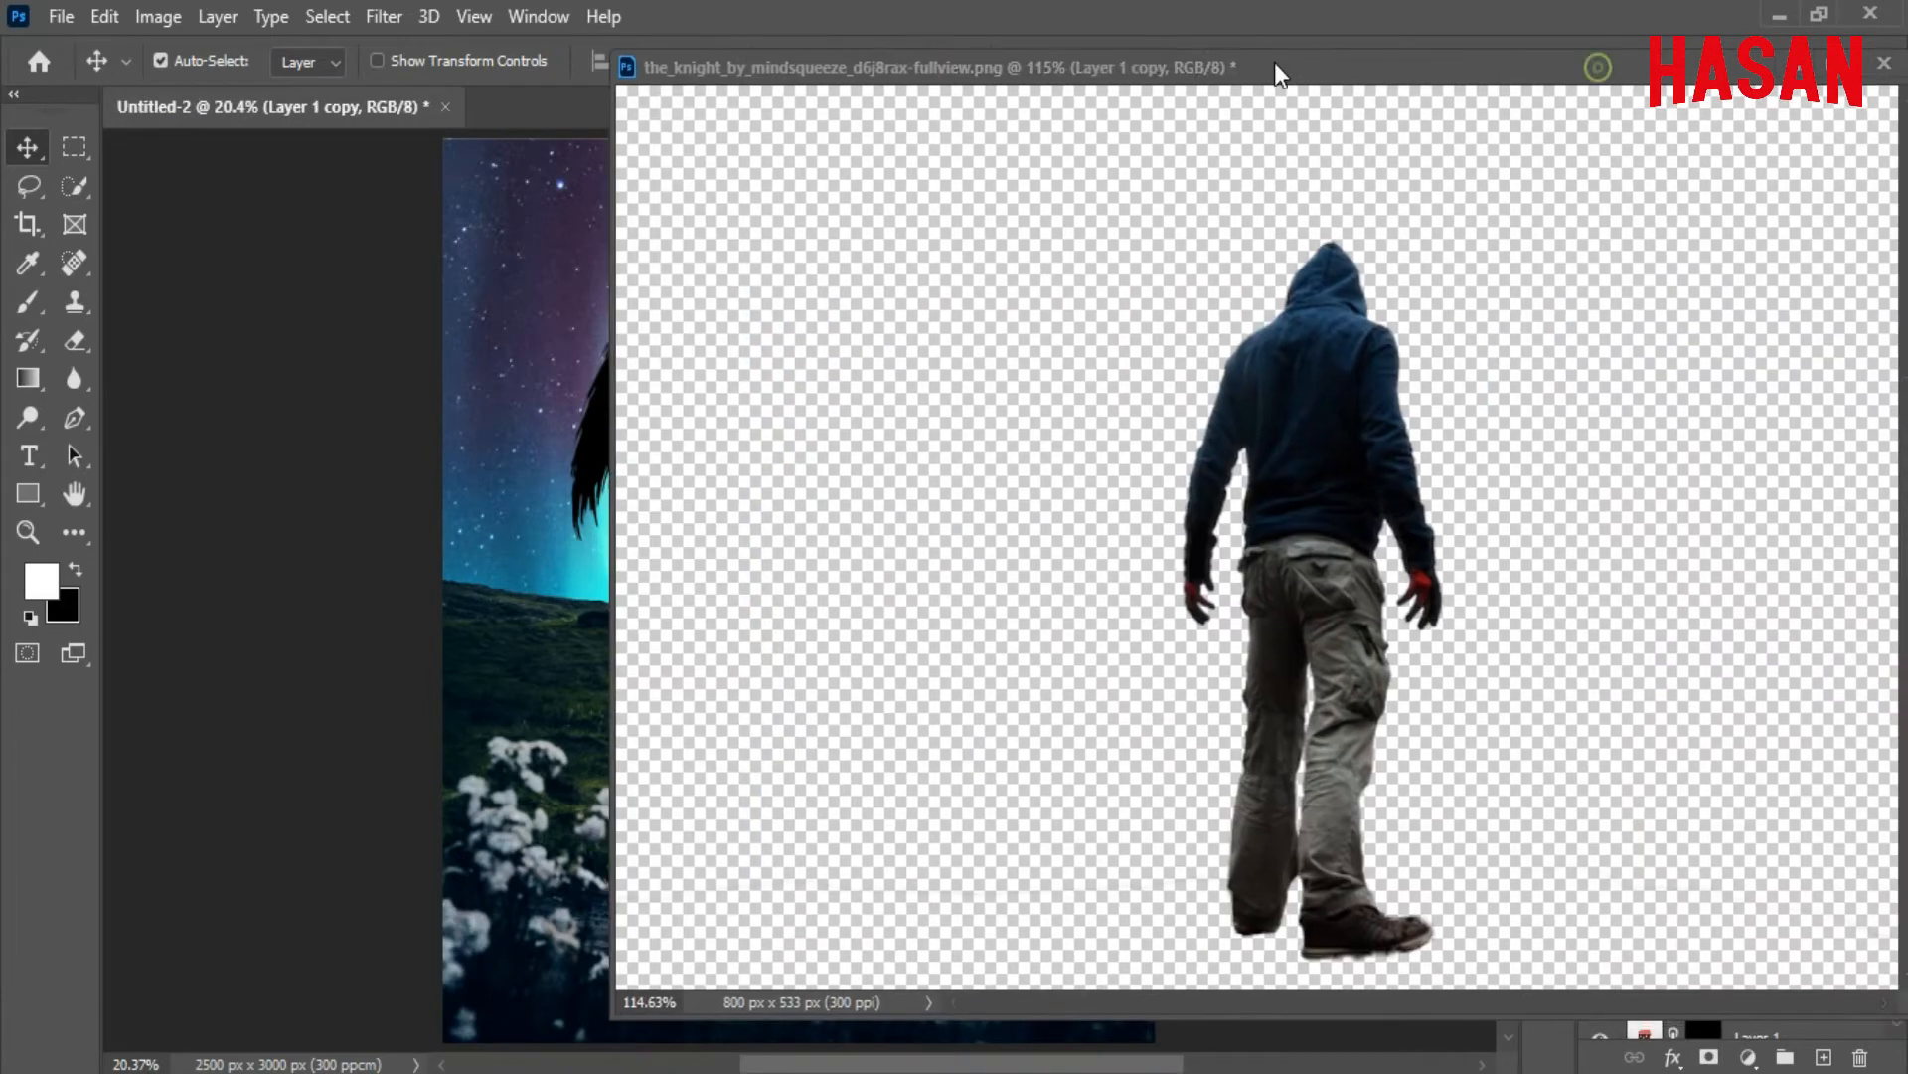
pyautogui.click(1782, 68)
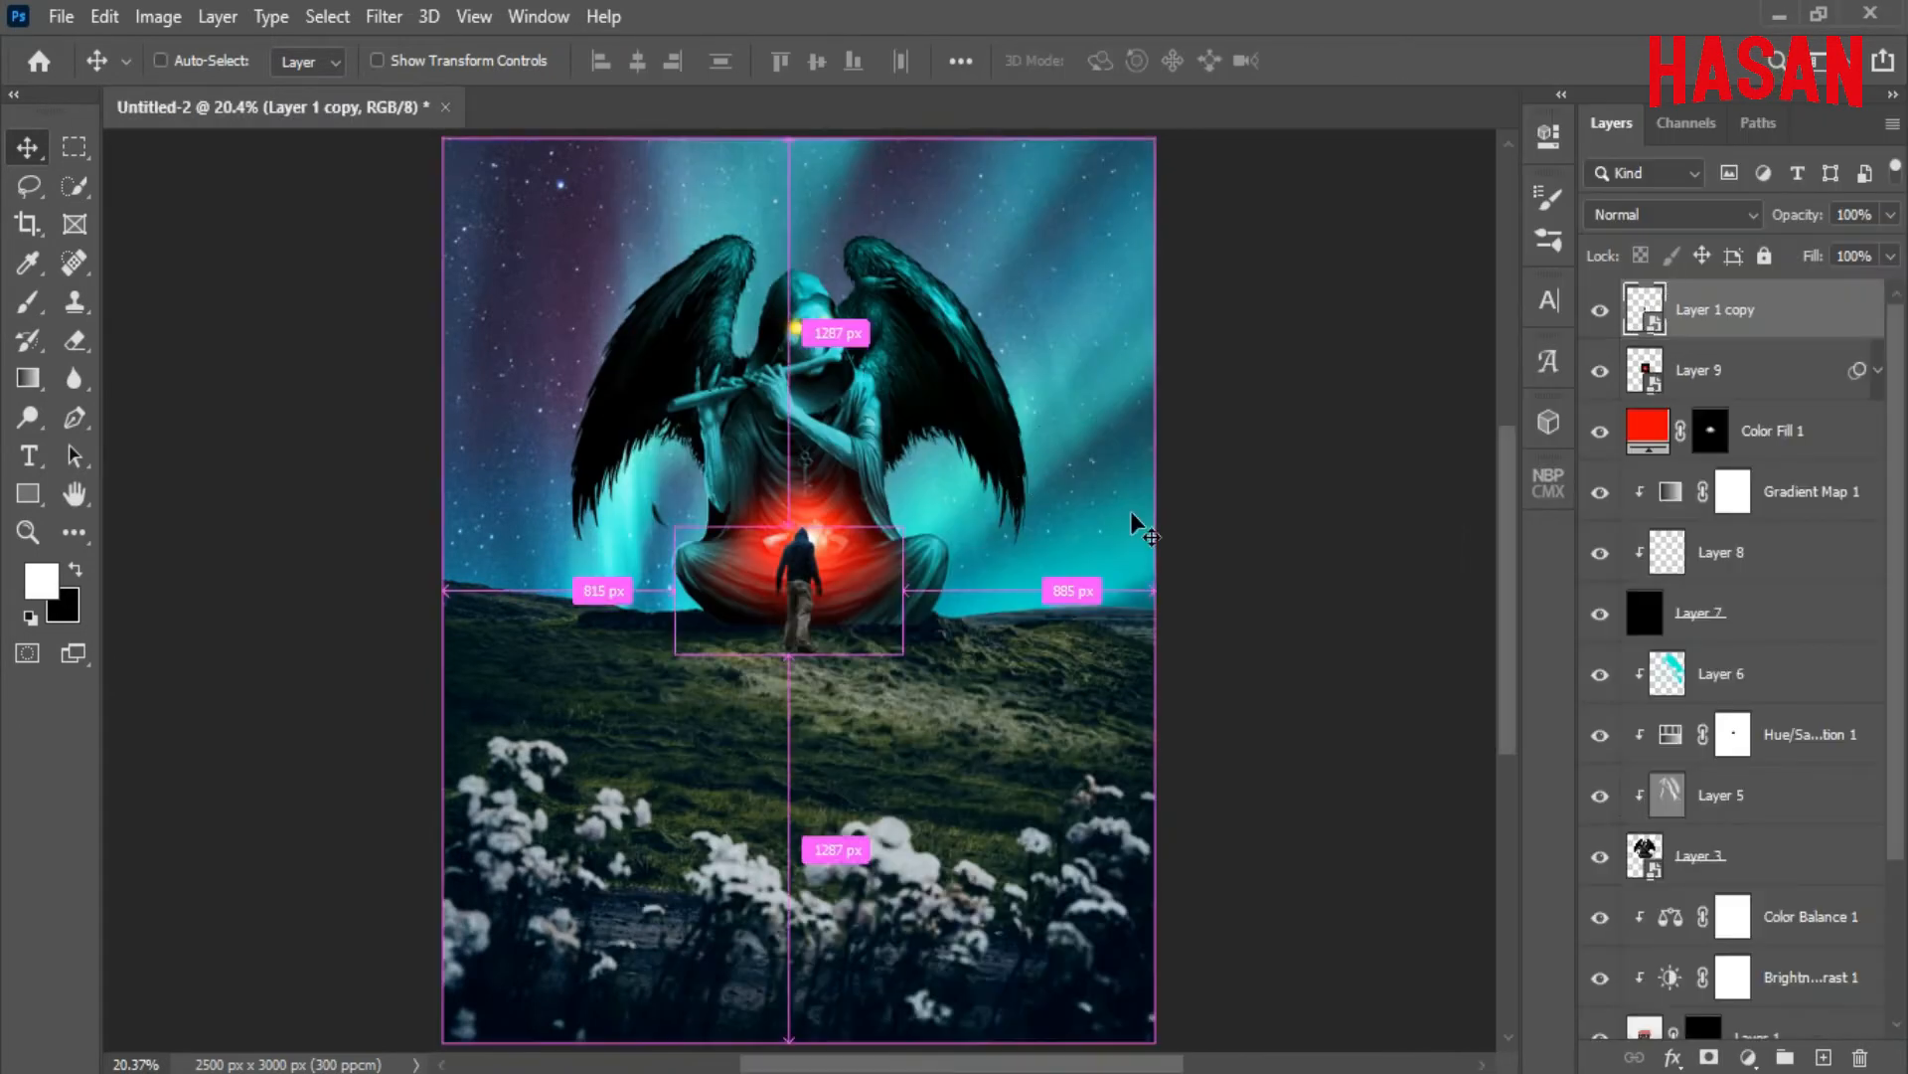
# Scale the hooded man to 63.49% and stand him on the grass below the skeleton, just above the white flowers
pyautogui.hotkey('ctrl', 't')
pyautogui.moveTo(811, 601); pyautogui.dragTo(998, 720)
pyautogui.moveTo(840, 750); pyautogui.dragTo(823, 731)
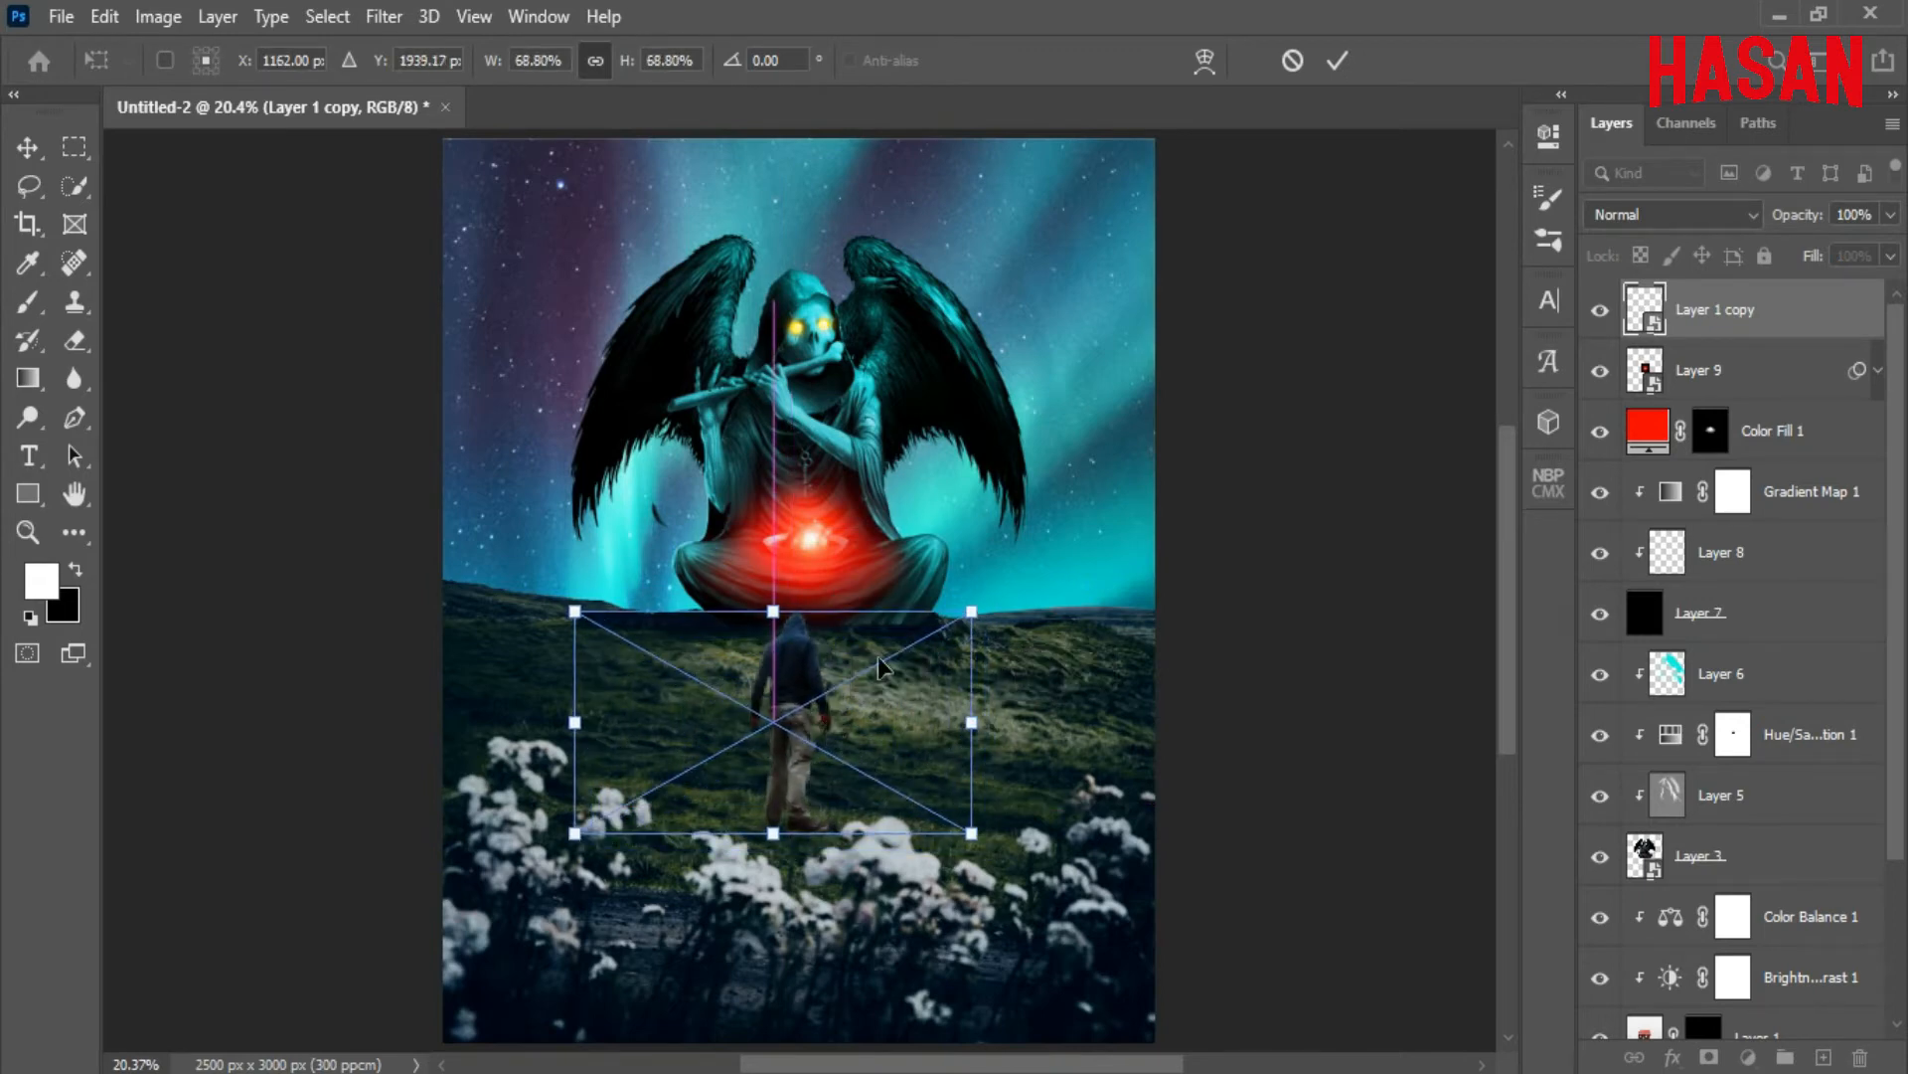
pyautogui.click(1338, 61)
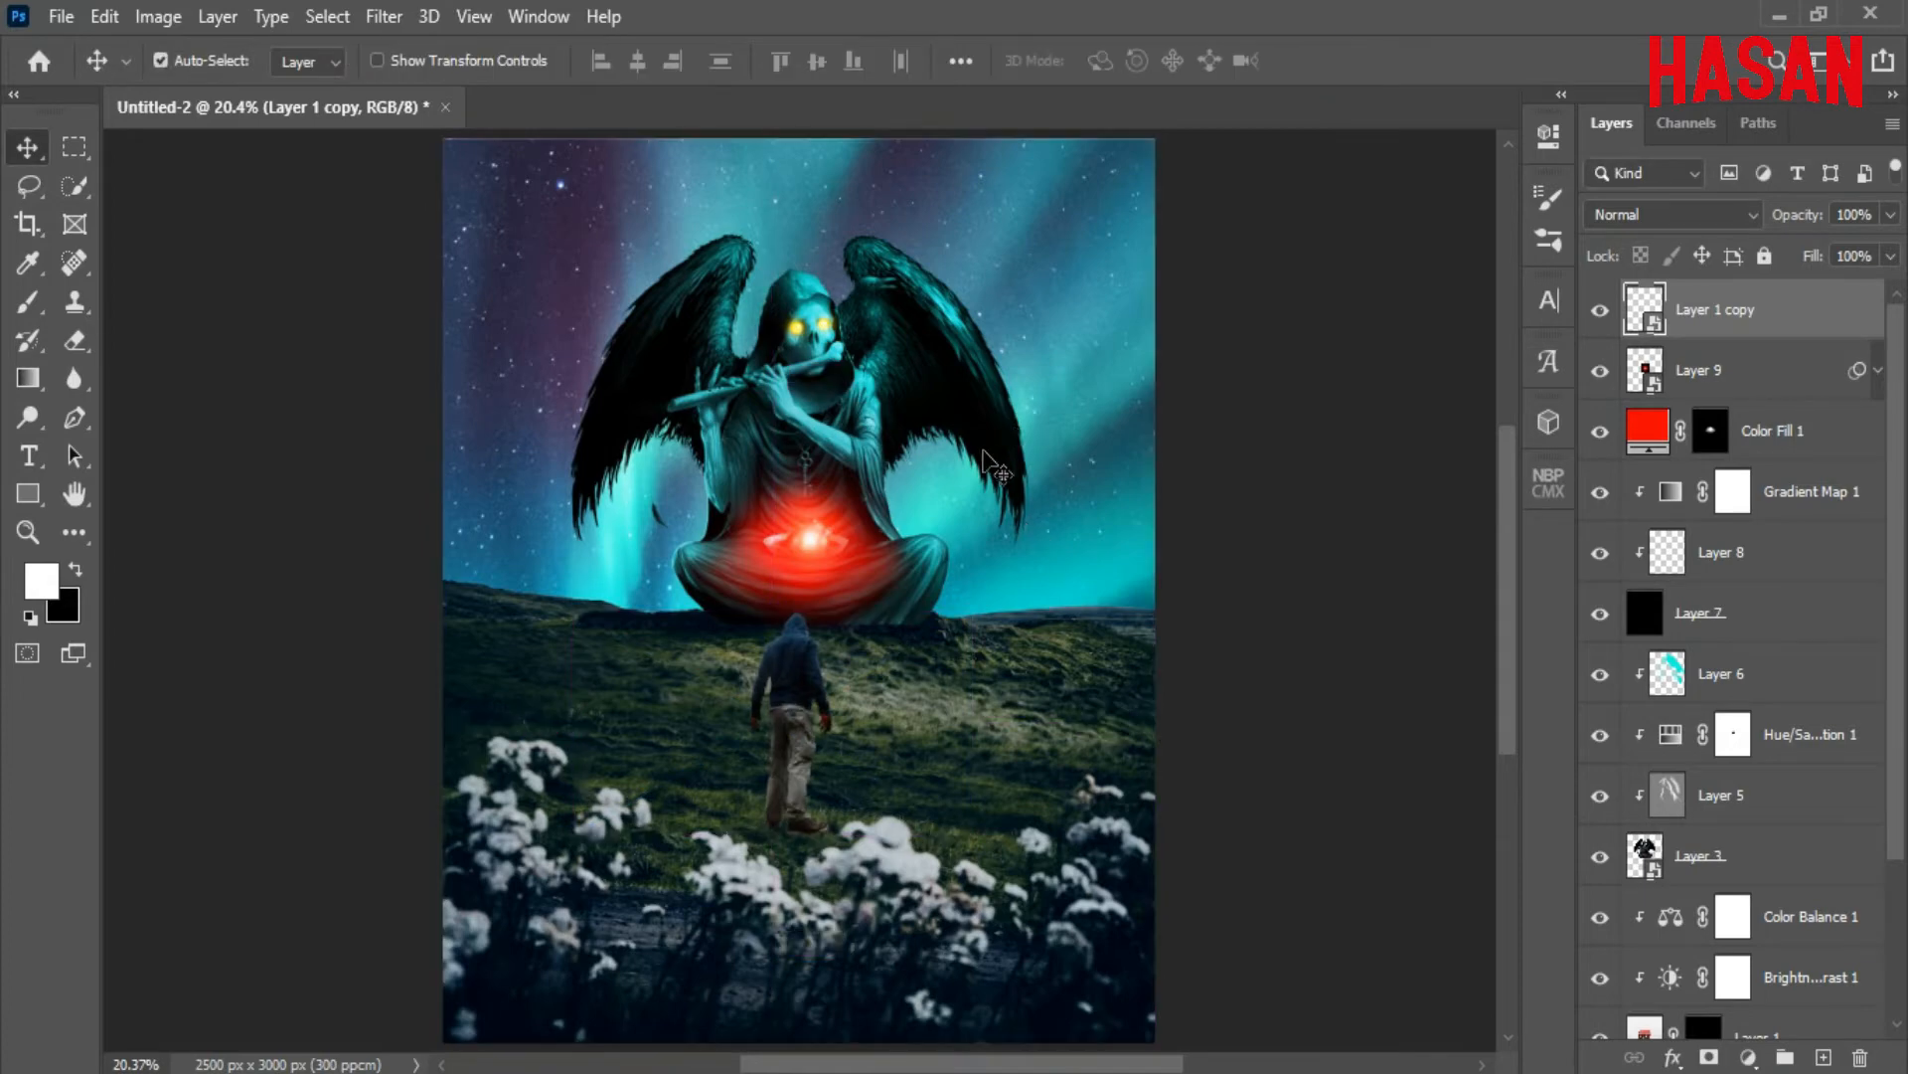
pyautogui.hotkey('ctrl', 't')
pyautogui.moveTo(973, 720); pyautogui.dragTo(956, 724)
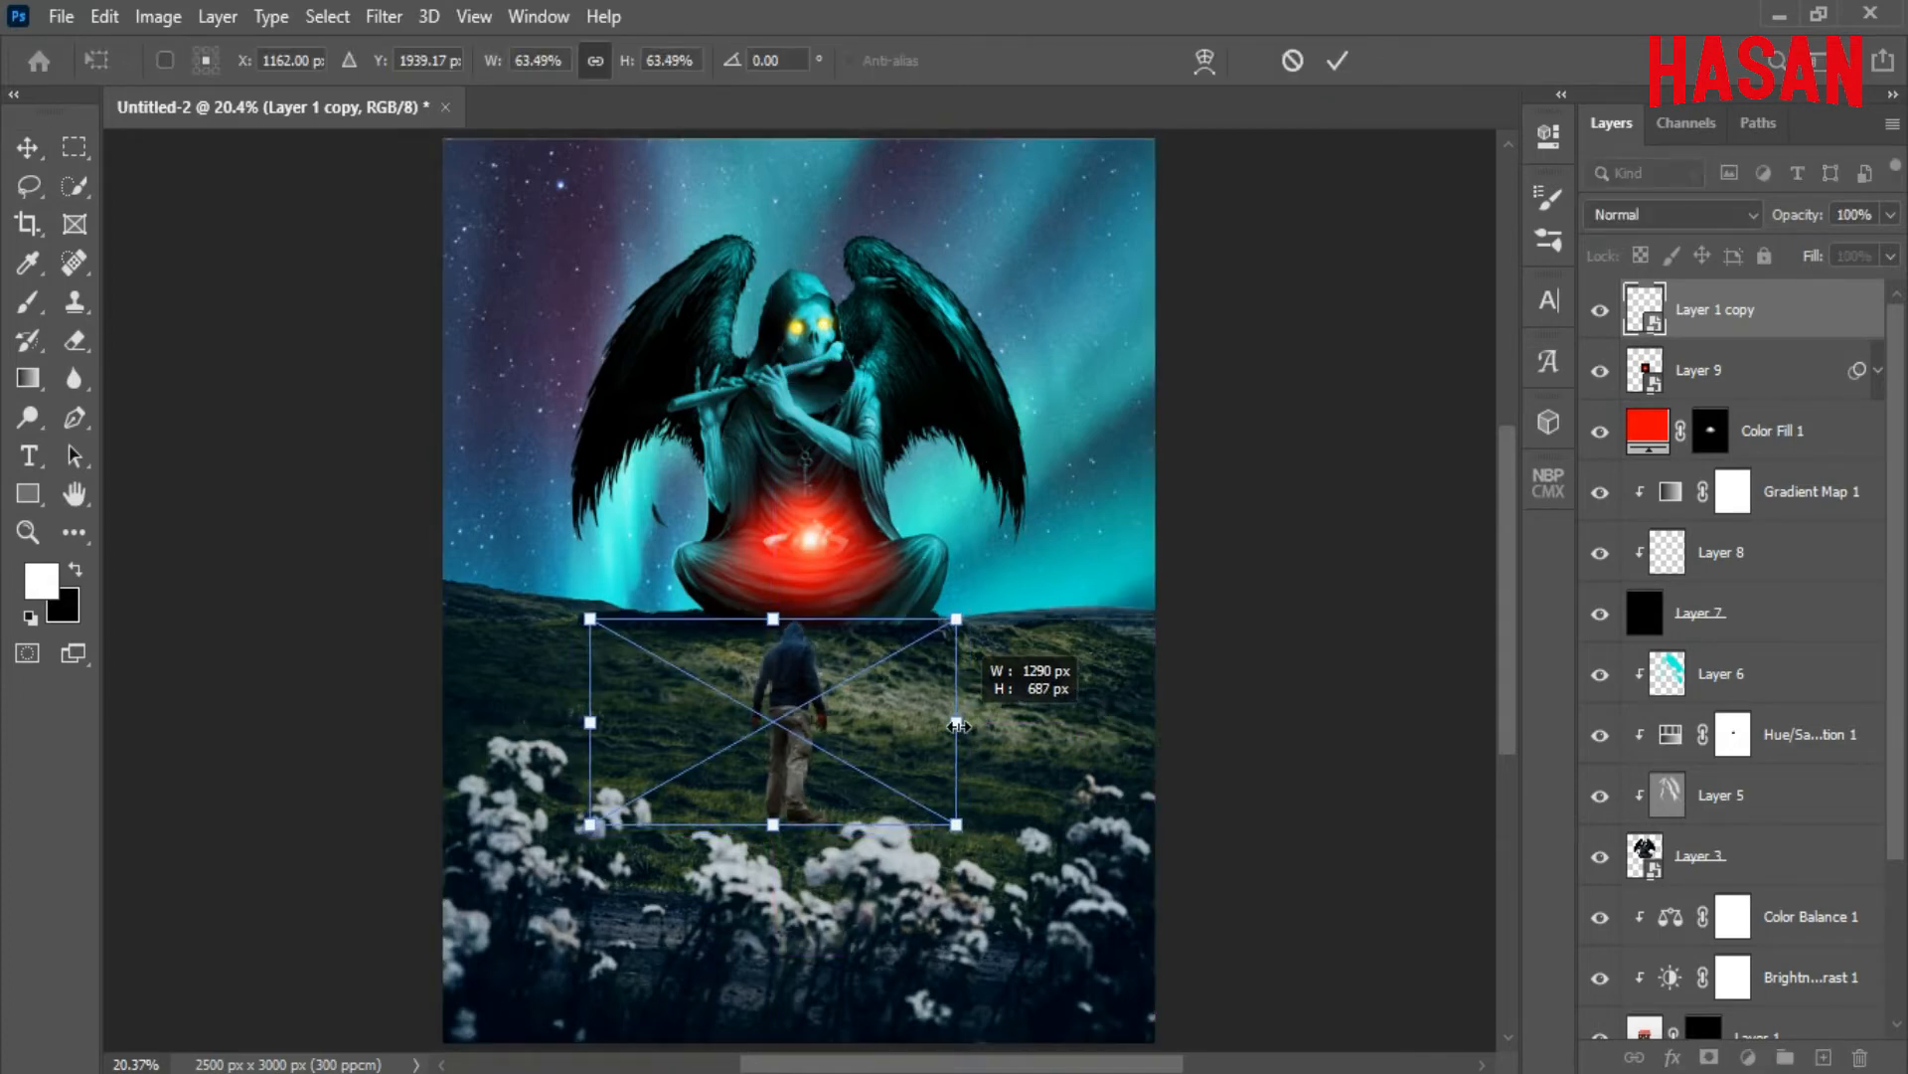
pyautogui.moveTo(801, 686); pyautogui.dragTo(807, 691)
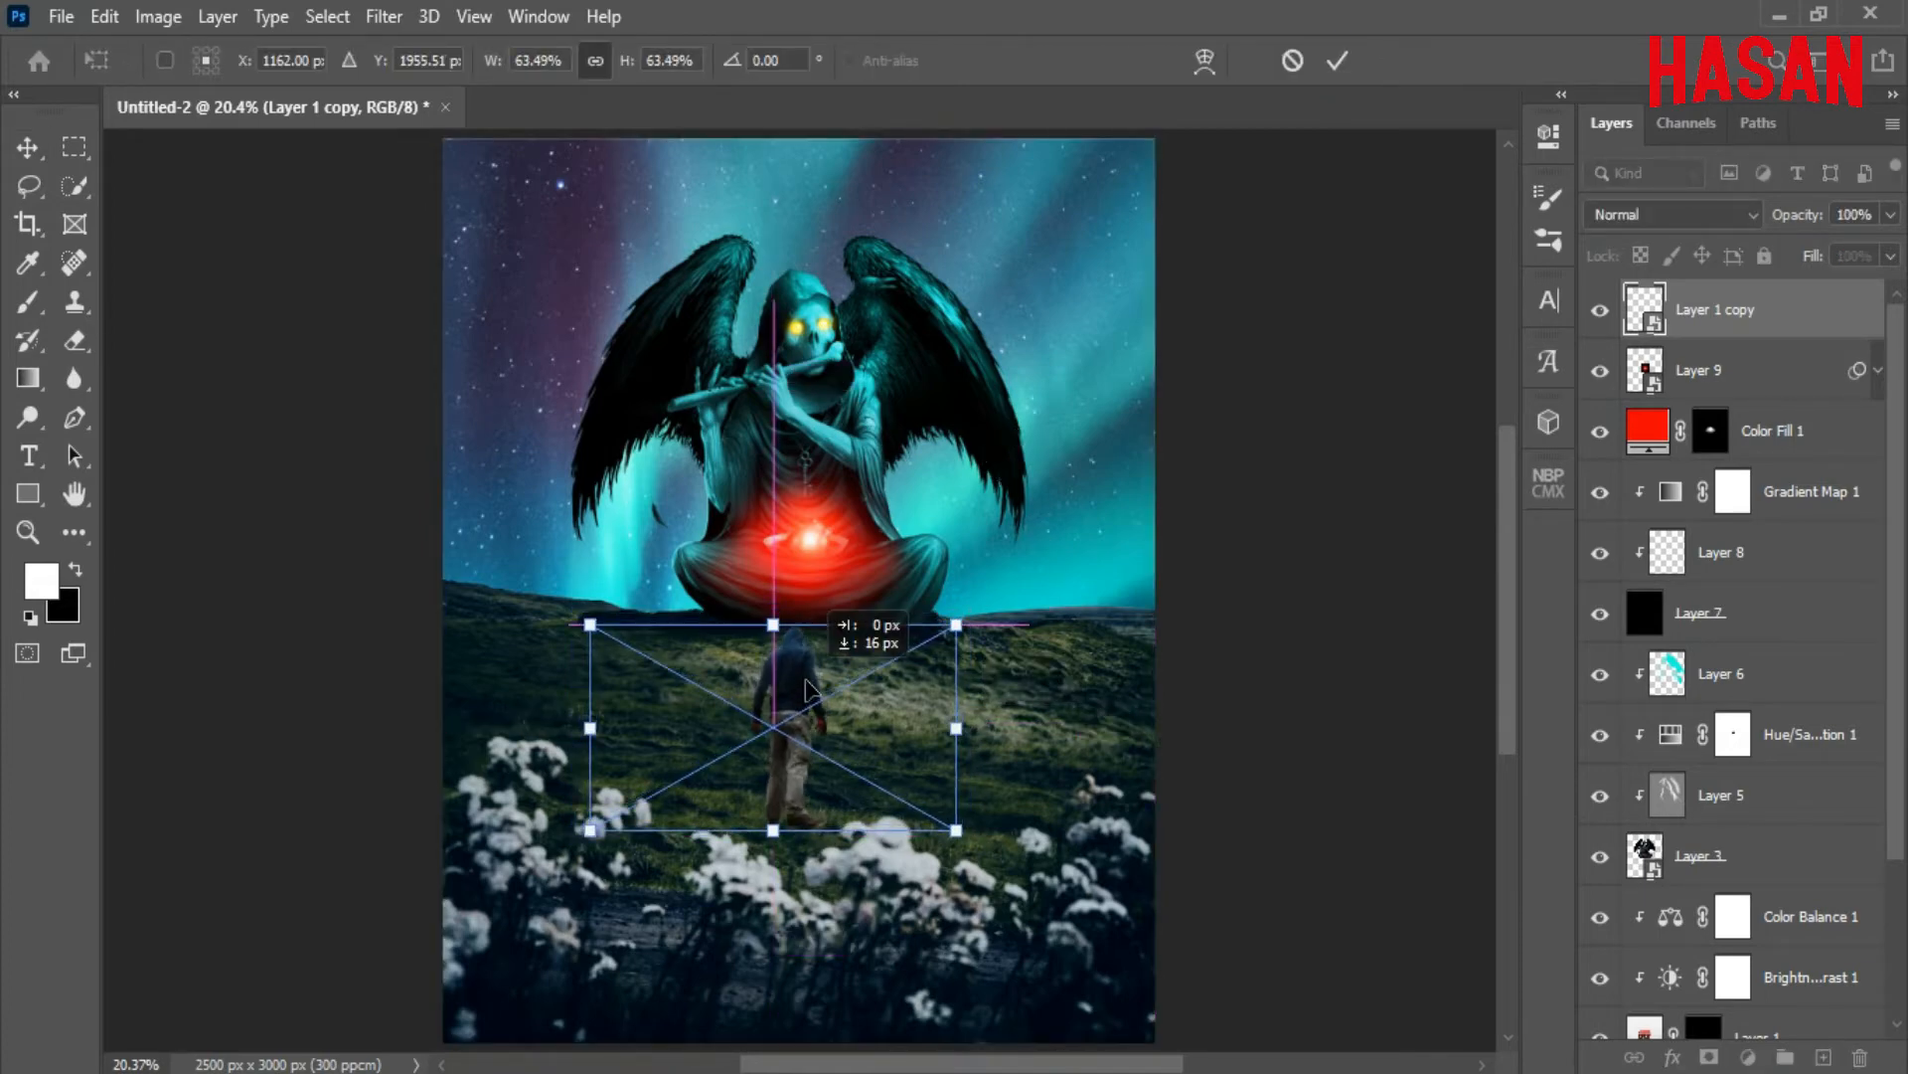
pyautogui.click(1338, 61)
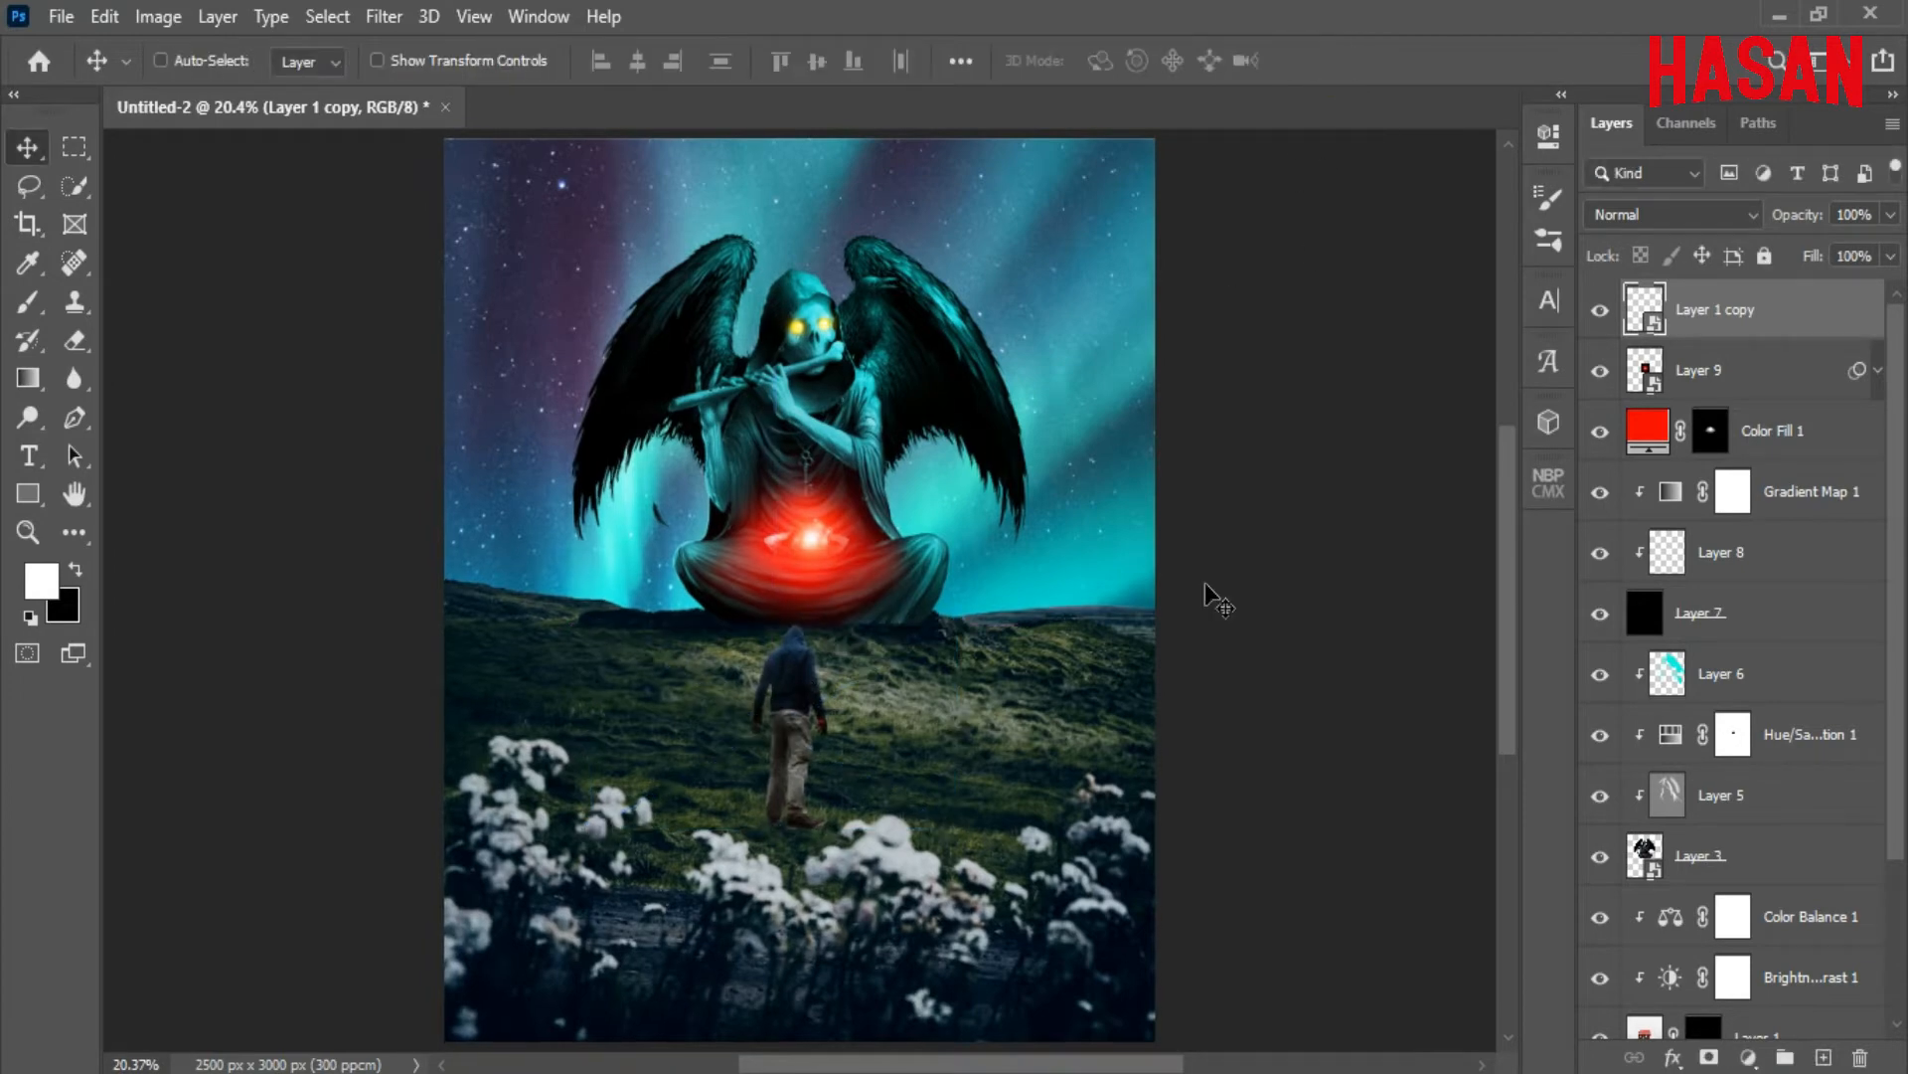
pyautogui.hotkey('ctrl', '-')
pyautogui.hotkey('ctrl', '-')
pyautogui.hotkey('ctrl', '0')
pyautogui.hotkey('ctrl', '-')
pyautogui.hotkey('ctrl', '-')
pyautogui.hotkey('ctrl', '0')
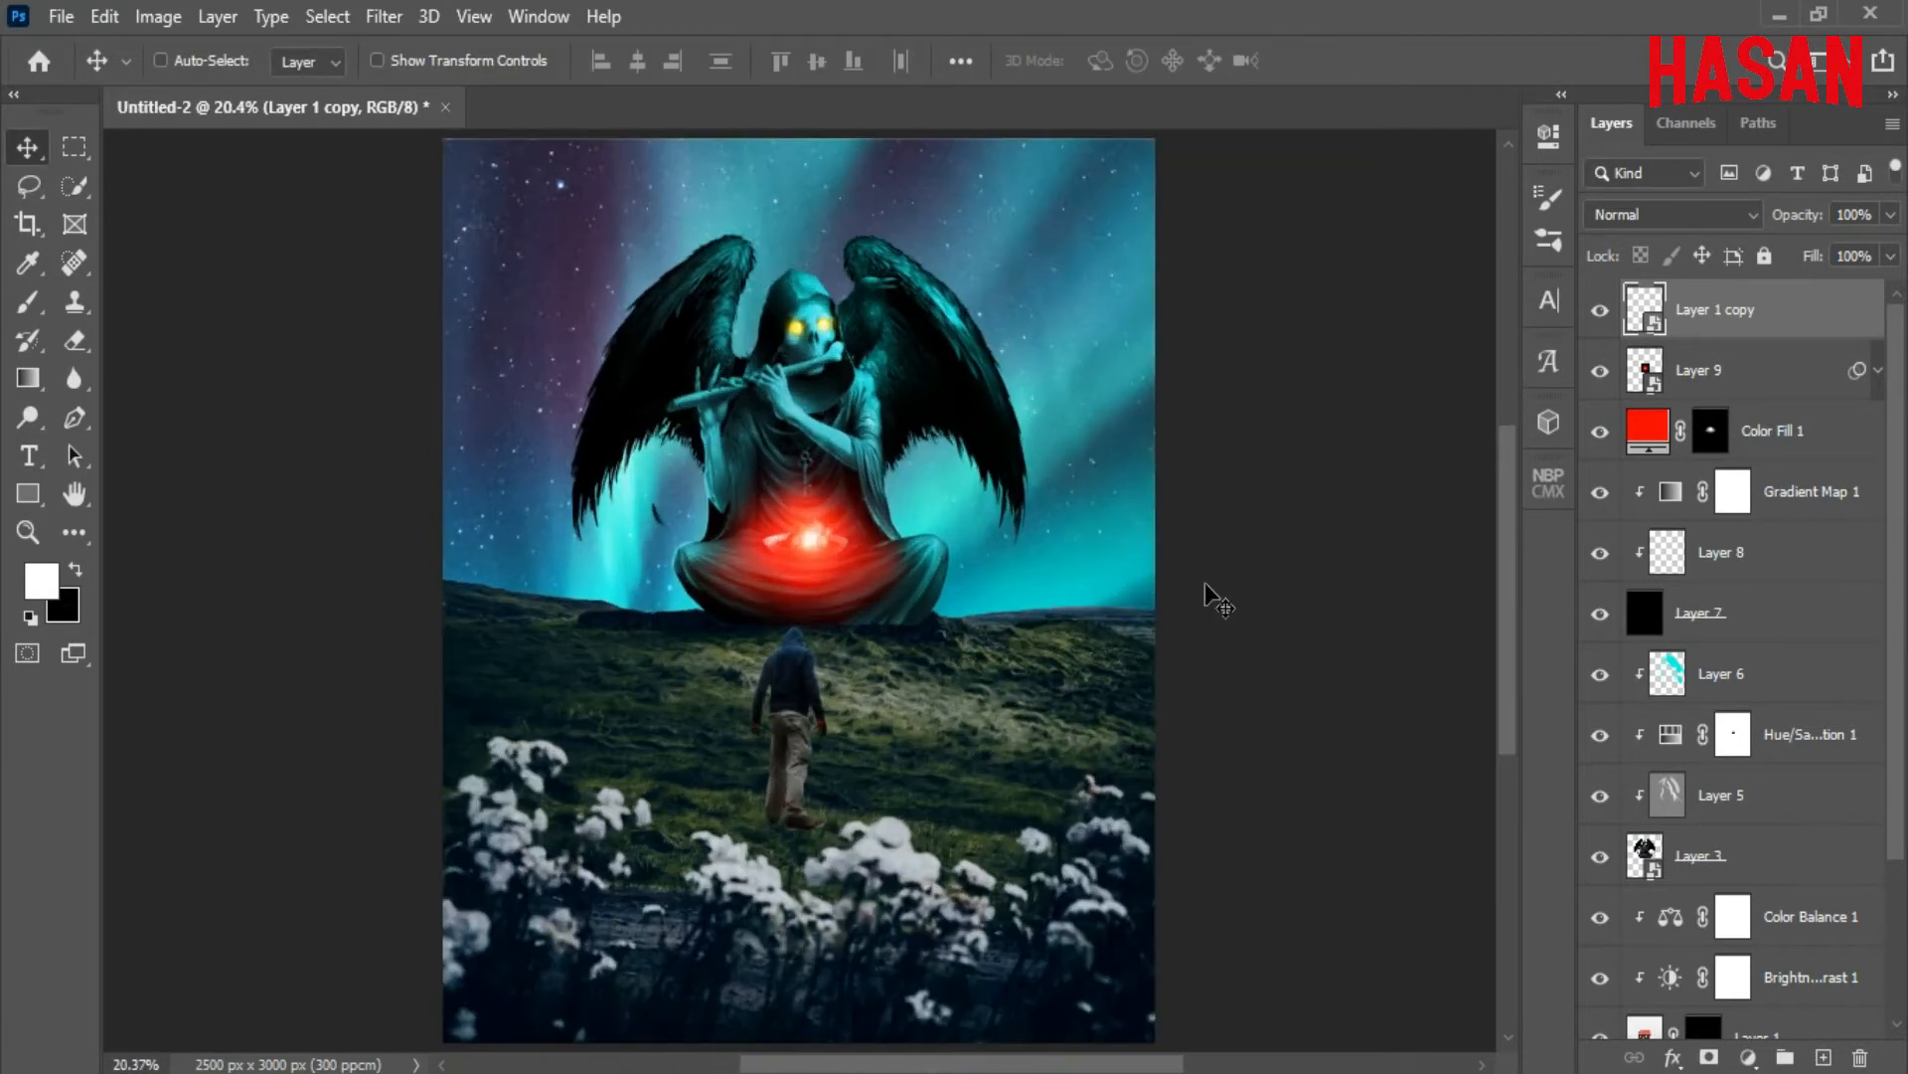
# Add a Color Lookup adjustment layer on top of all layers and load a teal-toned 3D LUT
pyautogui.click(1748, 1056)
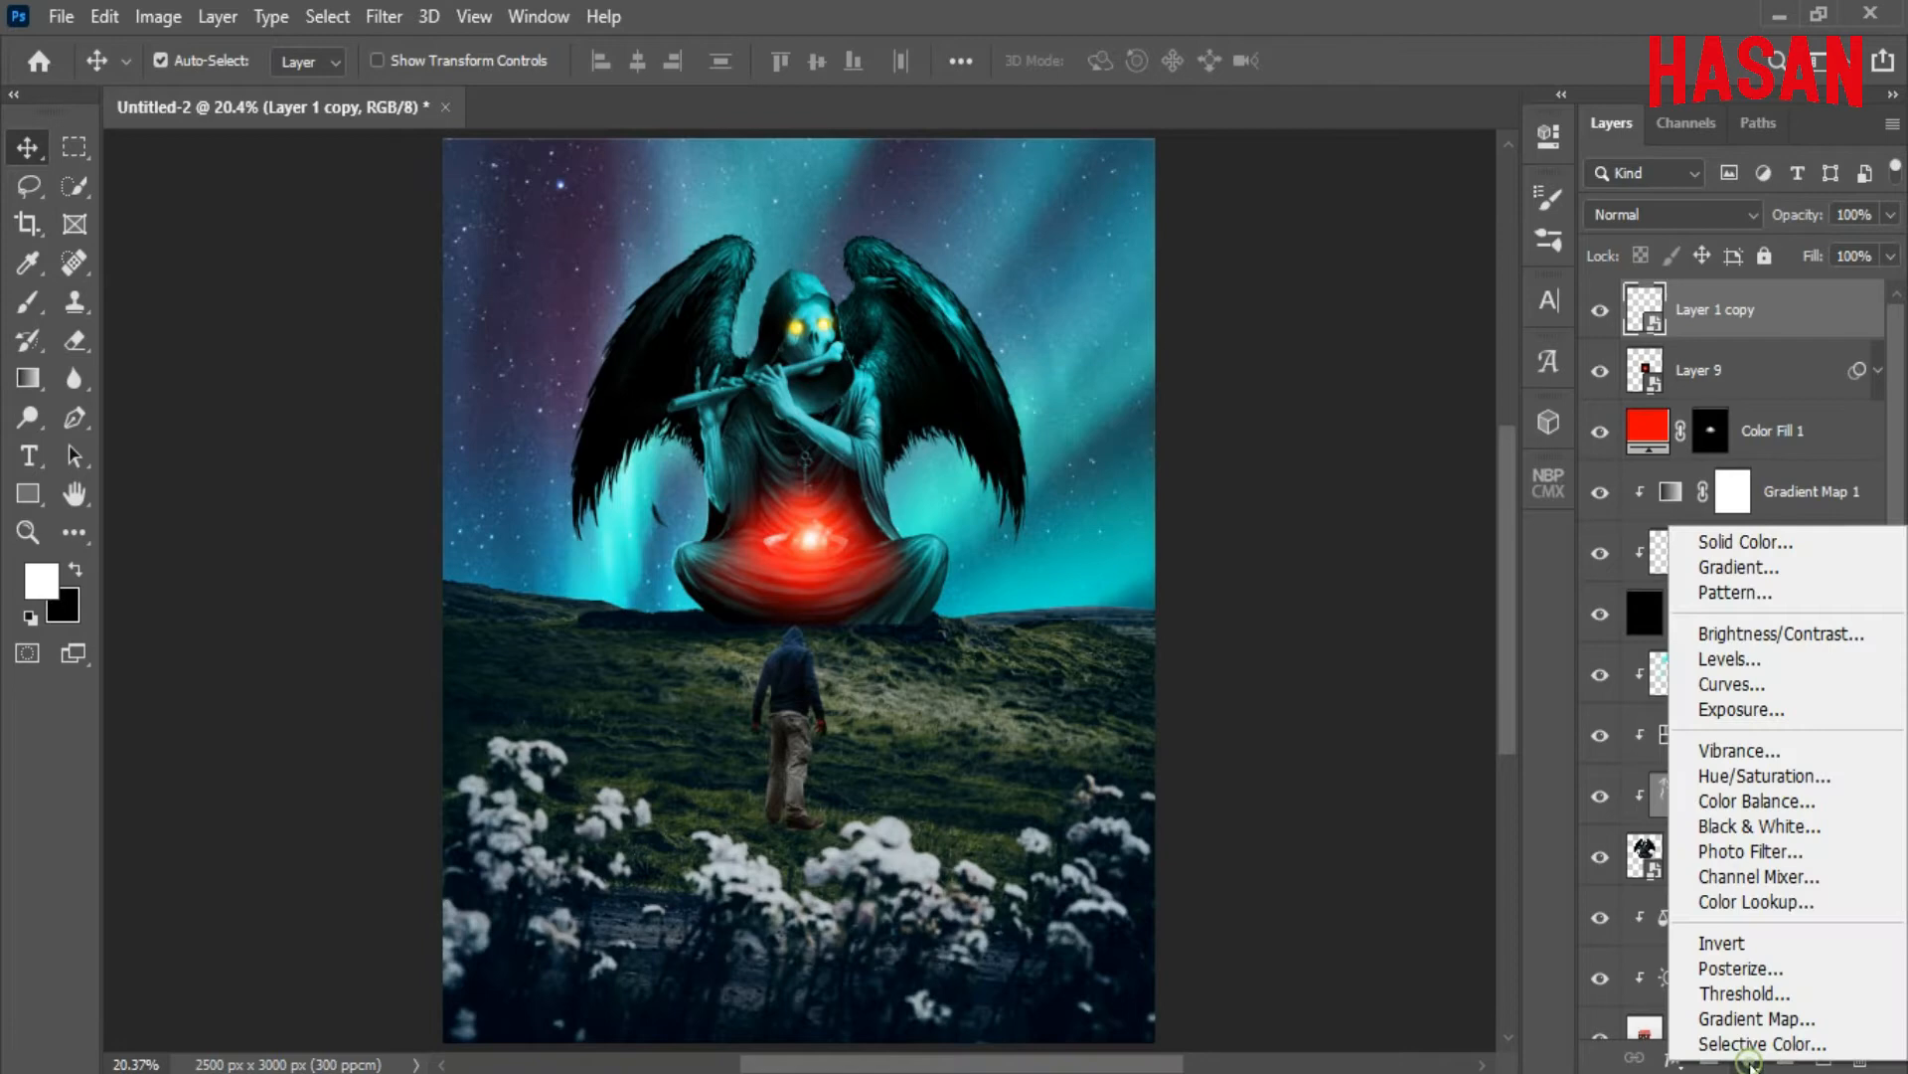
pyautogui.click(1770, 900)
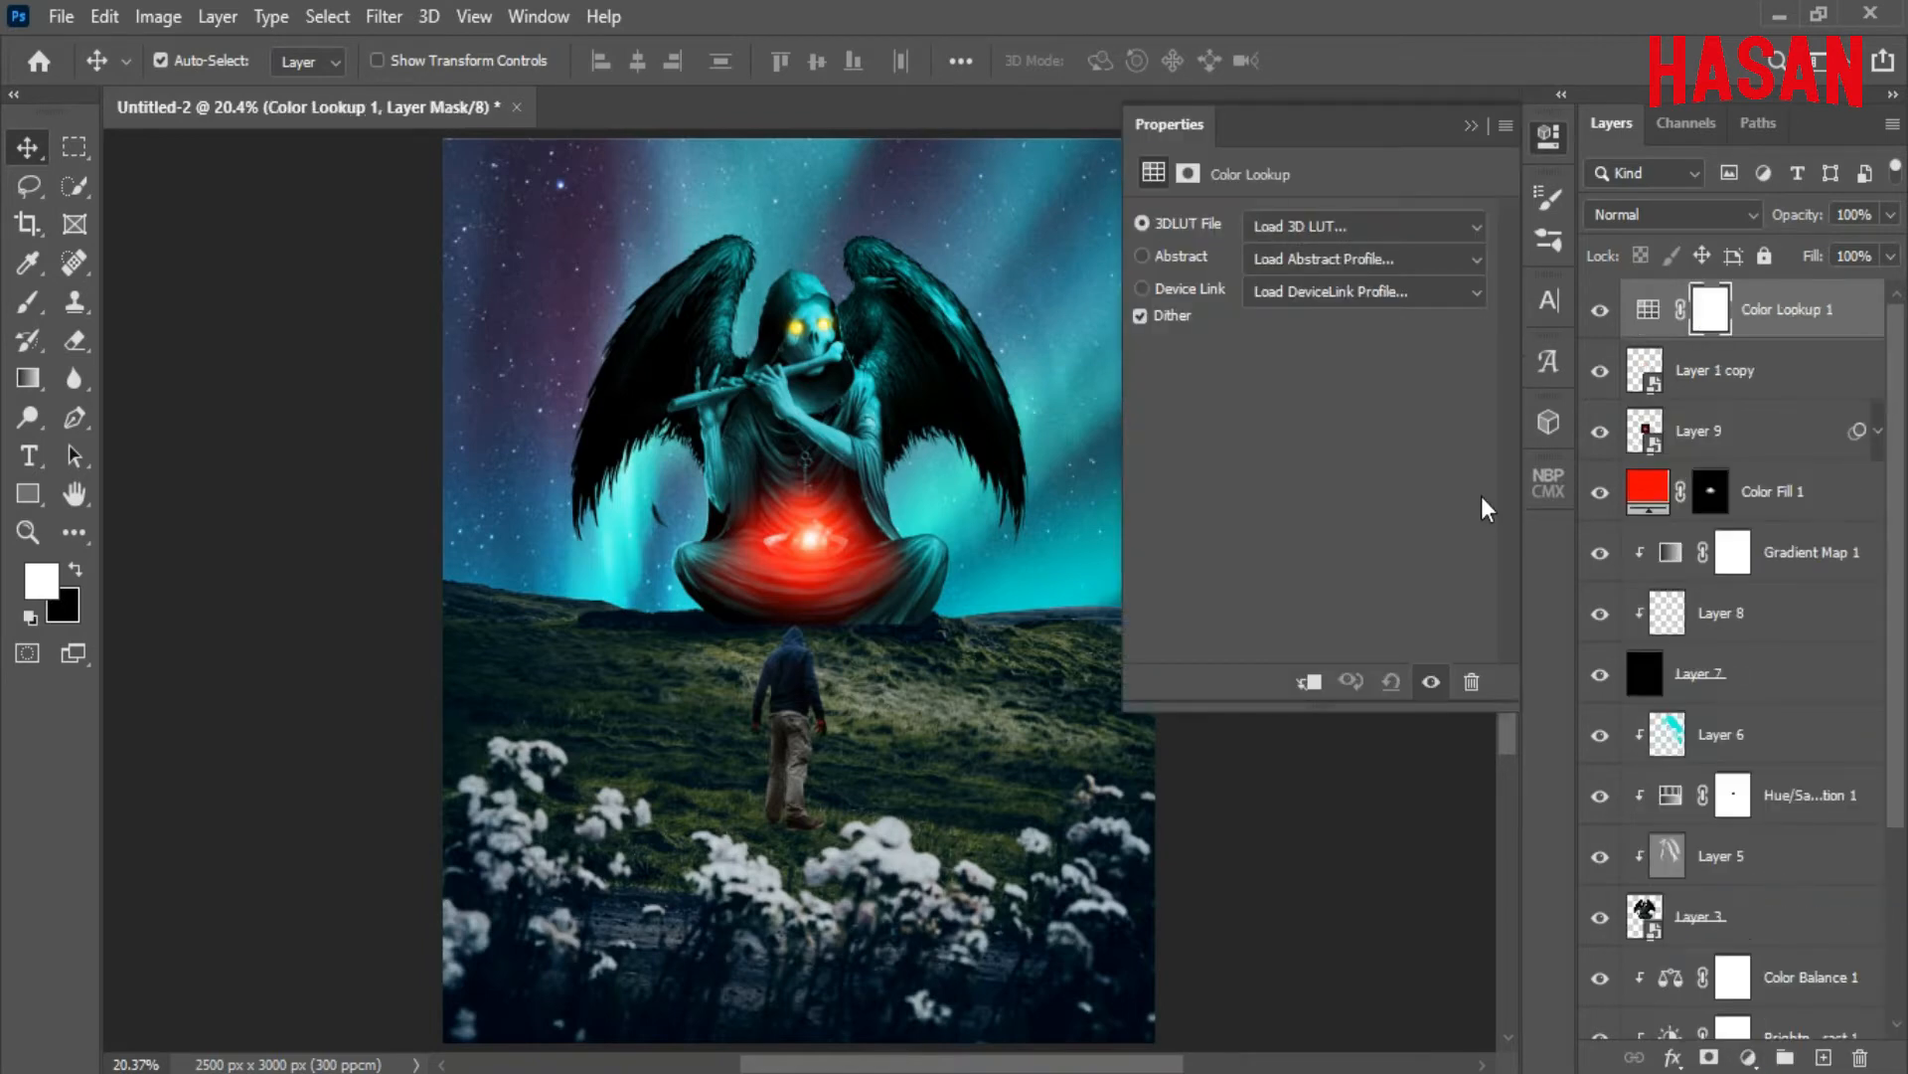
pyautogui.click(1427, 227)
pyautogui.scroll(-3, 1375, 577)
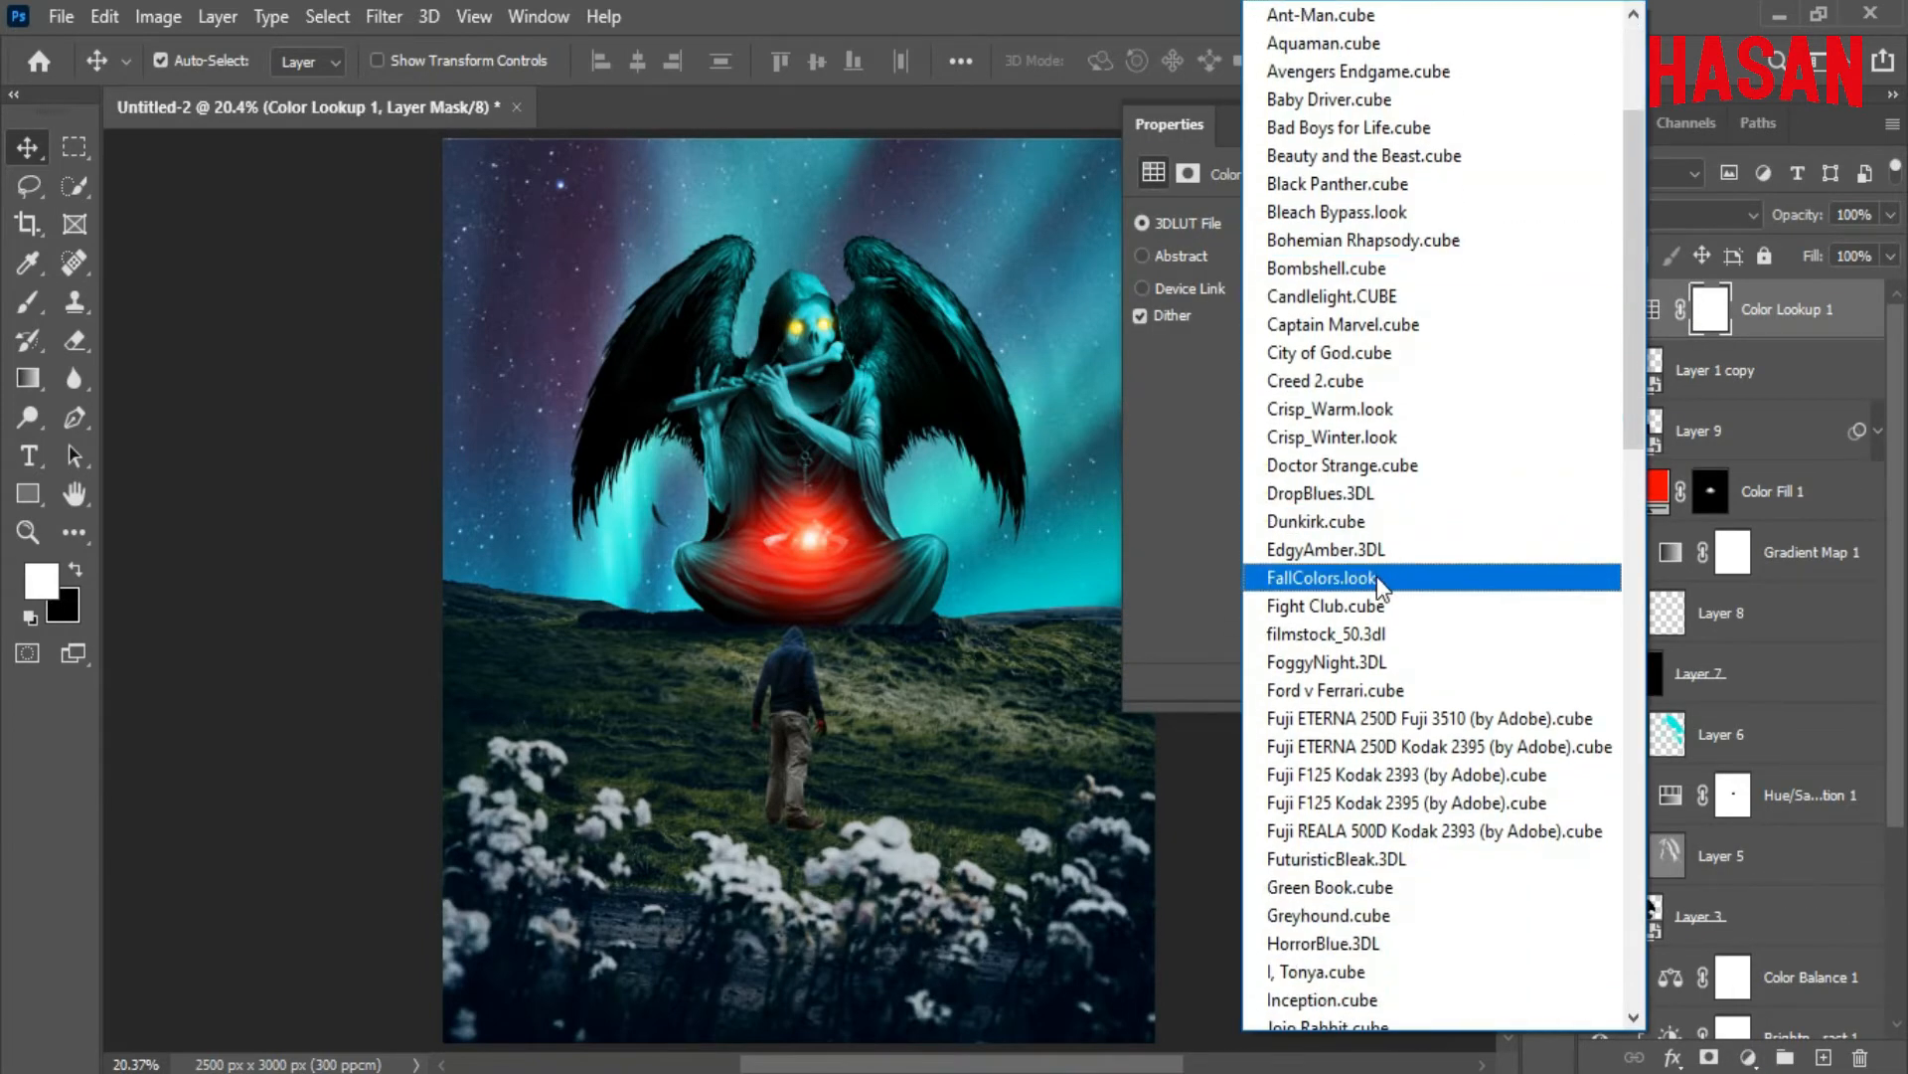
pyautogui.click(1393, 851)
# Lower the Color Lookup layer's opacity to about 32% and compare the composite with and without it
pyautogui.click(1841, 237)
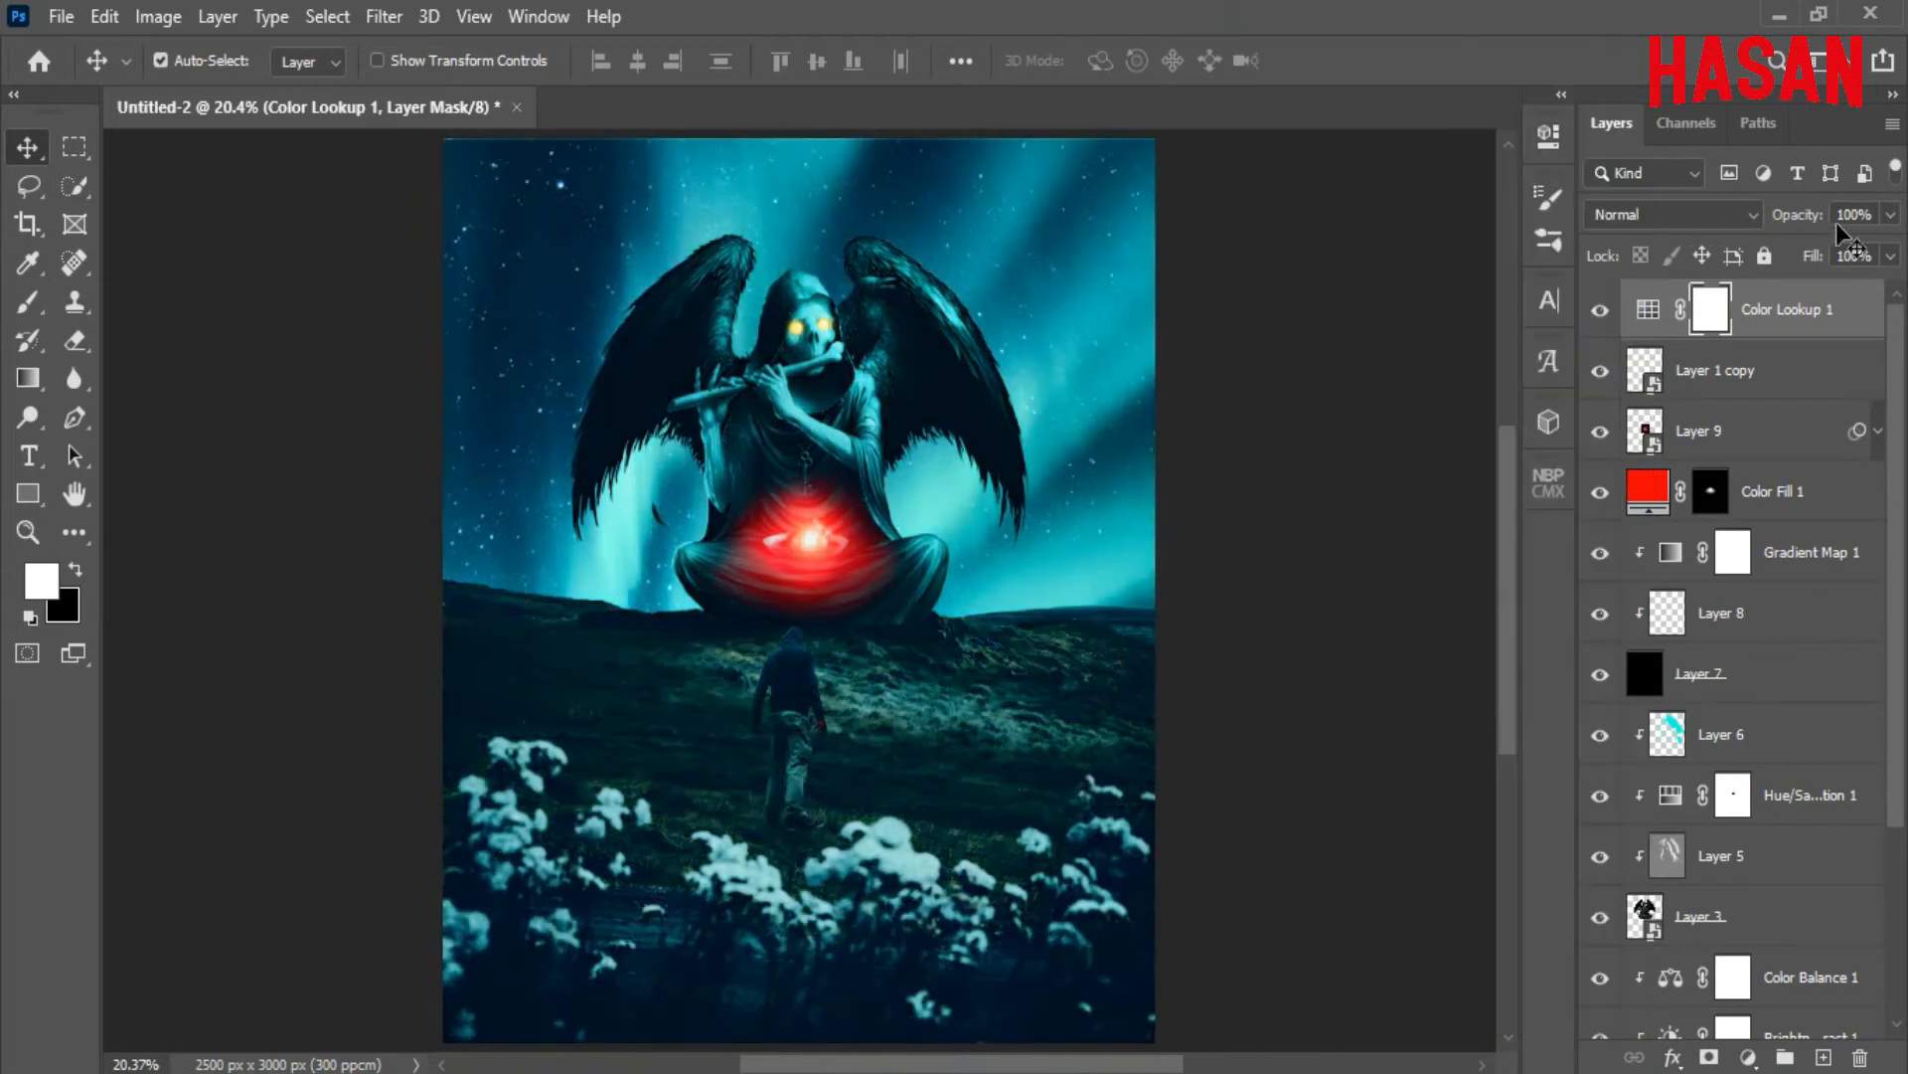
pyautogui.moveTo(1792, 221); pyautogui.dragTo(1732, 225)
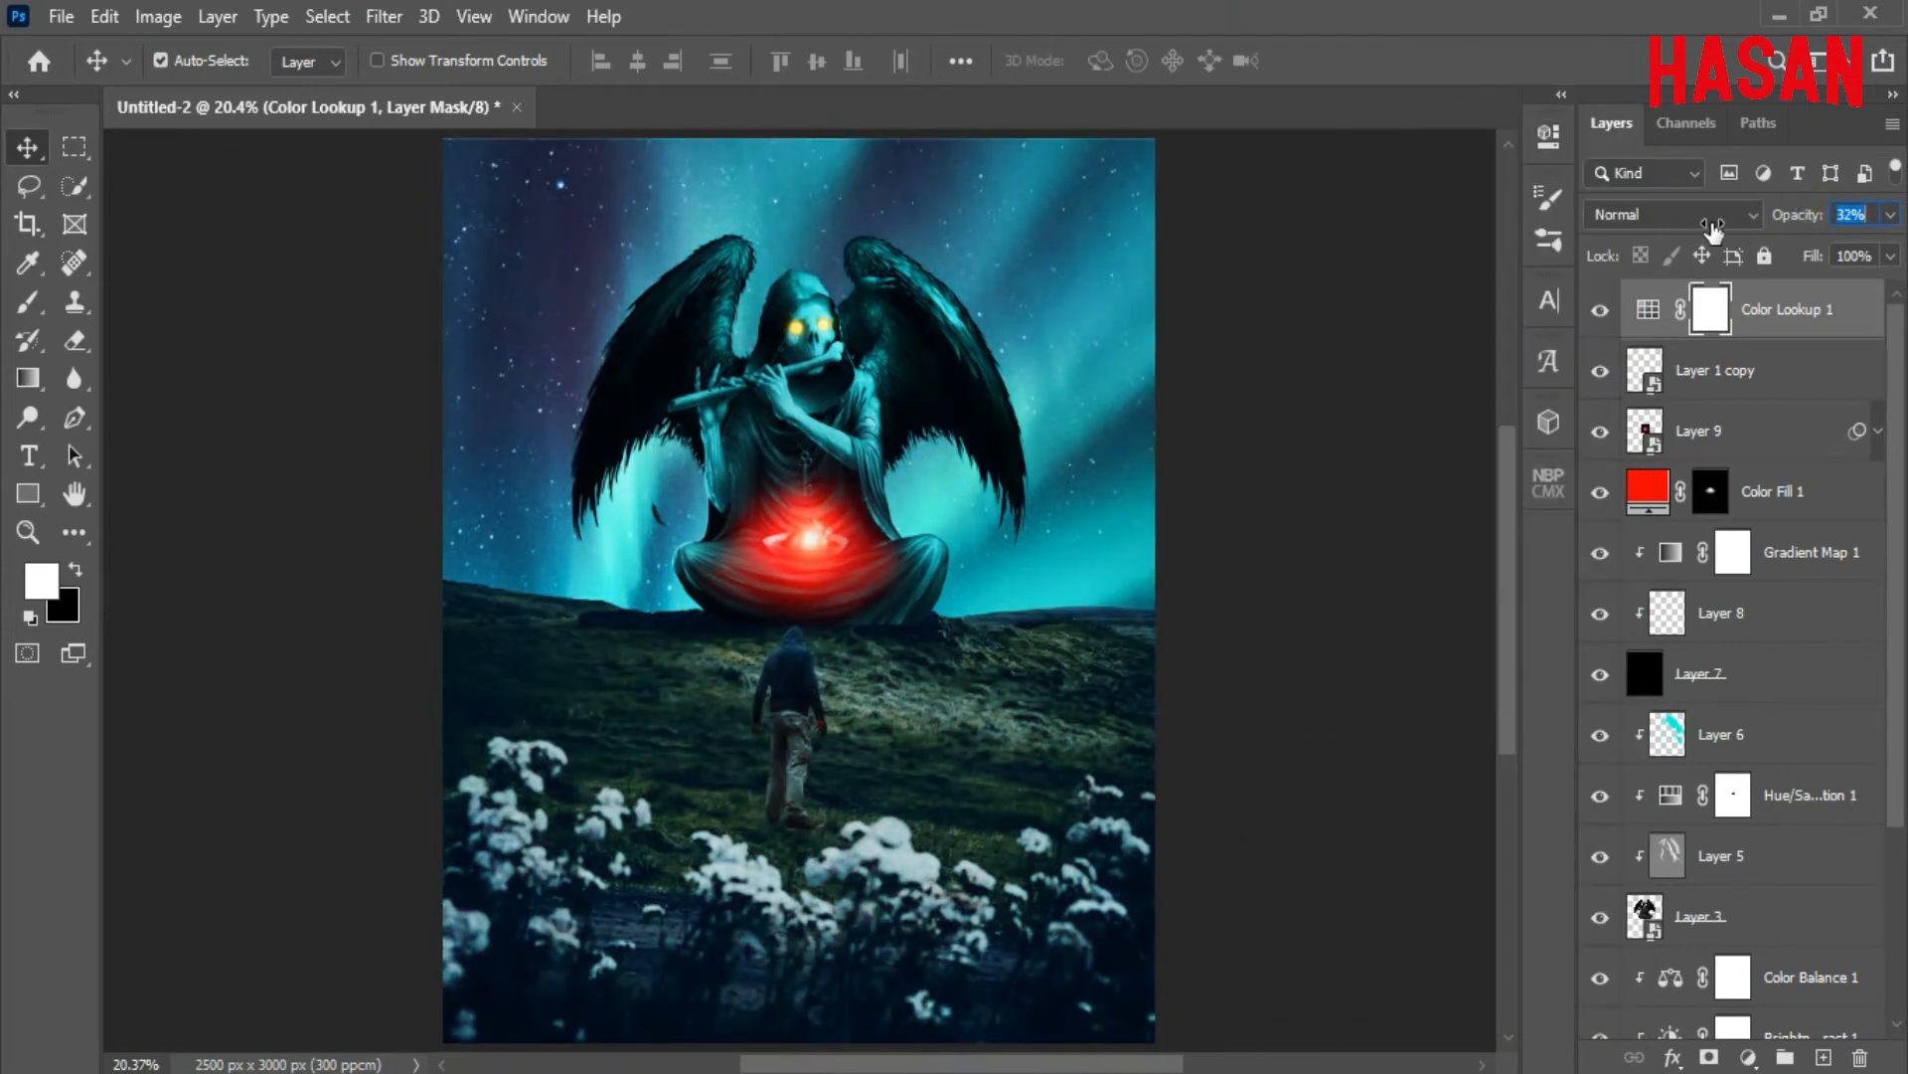
pyautogui.click(1601, 311)
pyautogui.click(1601, 311)
# Copy the neutral grunge texture into the composite as the top layer and scale it to 39.22% to cover the canvas
pyautogui.click(1052, 980)
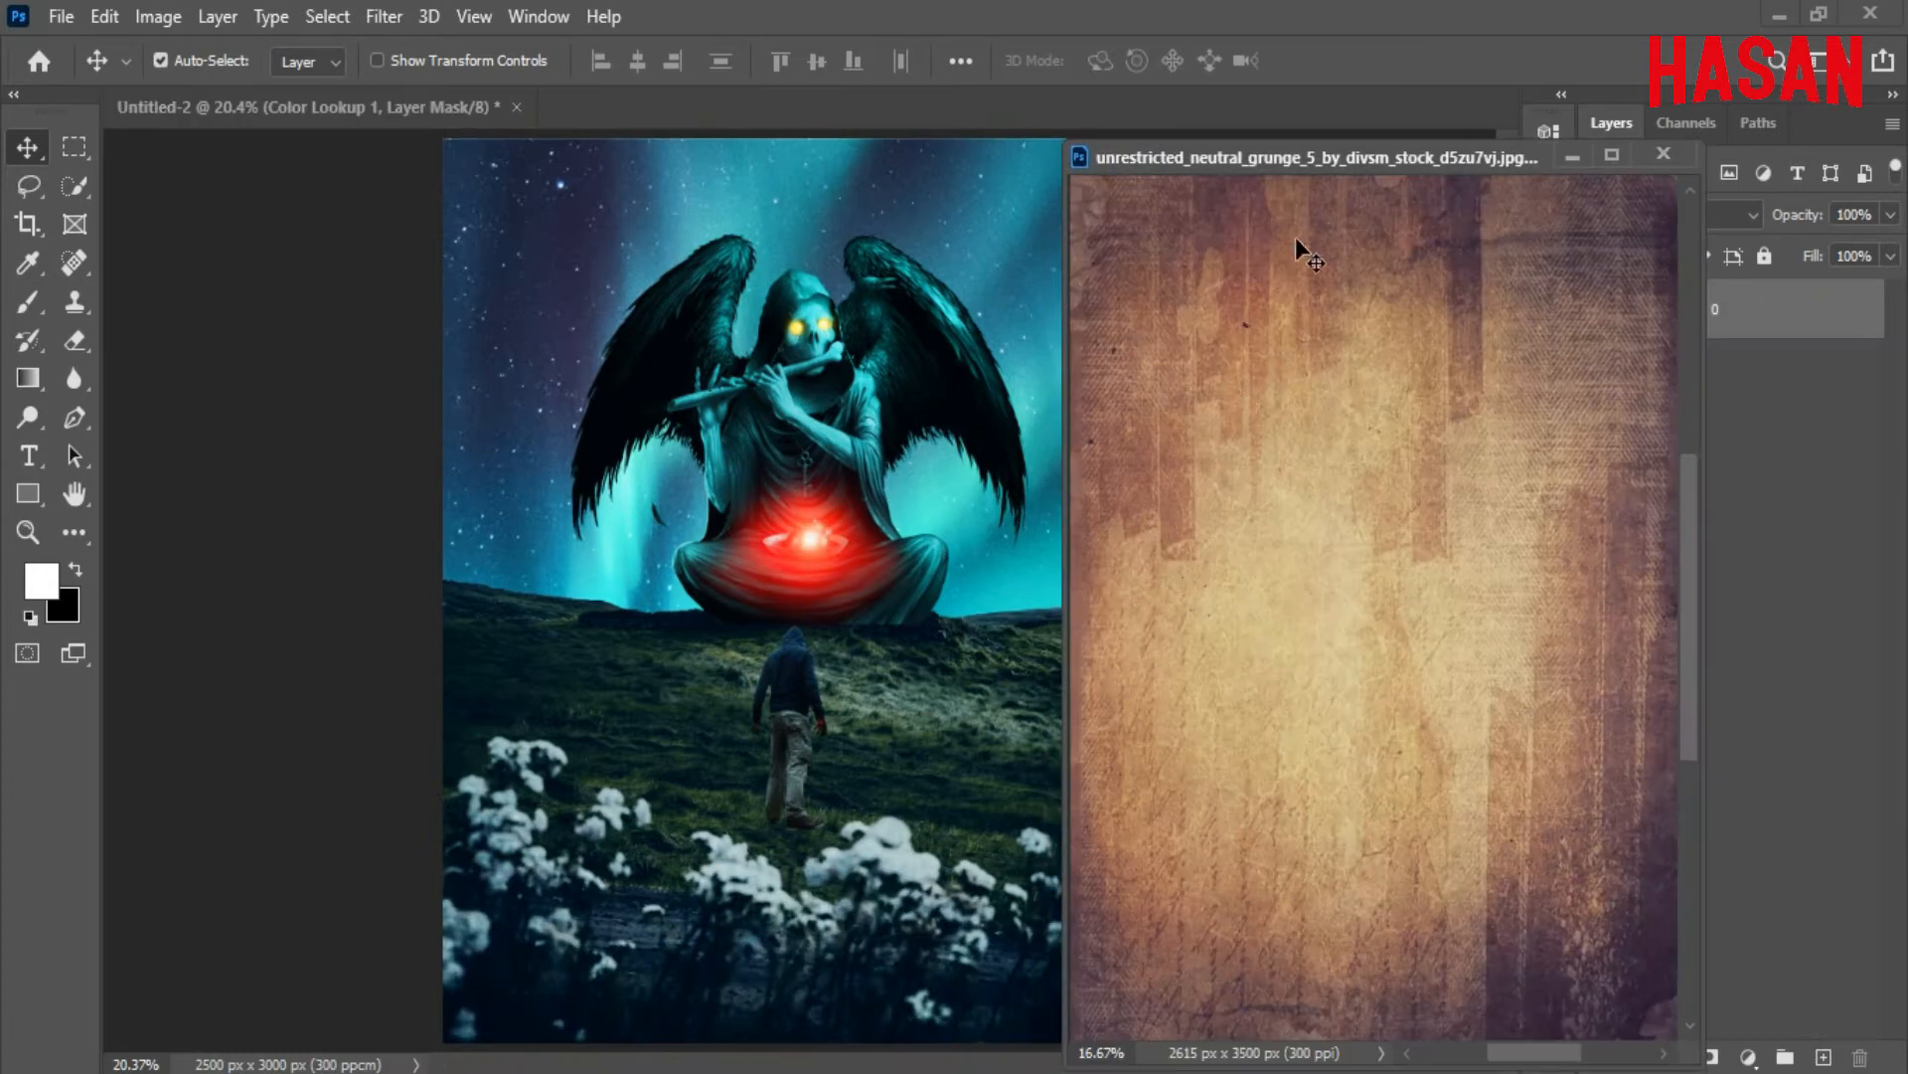
pyautogui.moveTo(1409, 411); pyautogui.dragTo(790, 586)
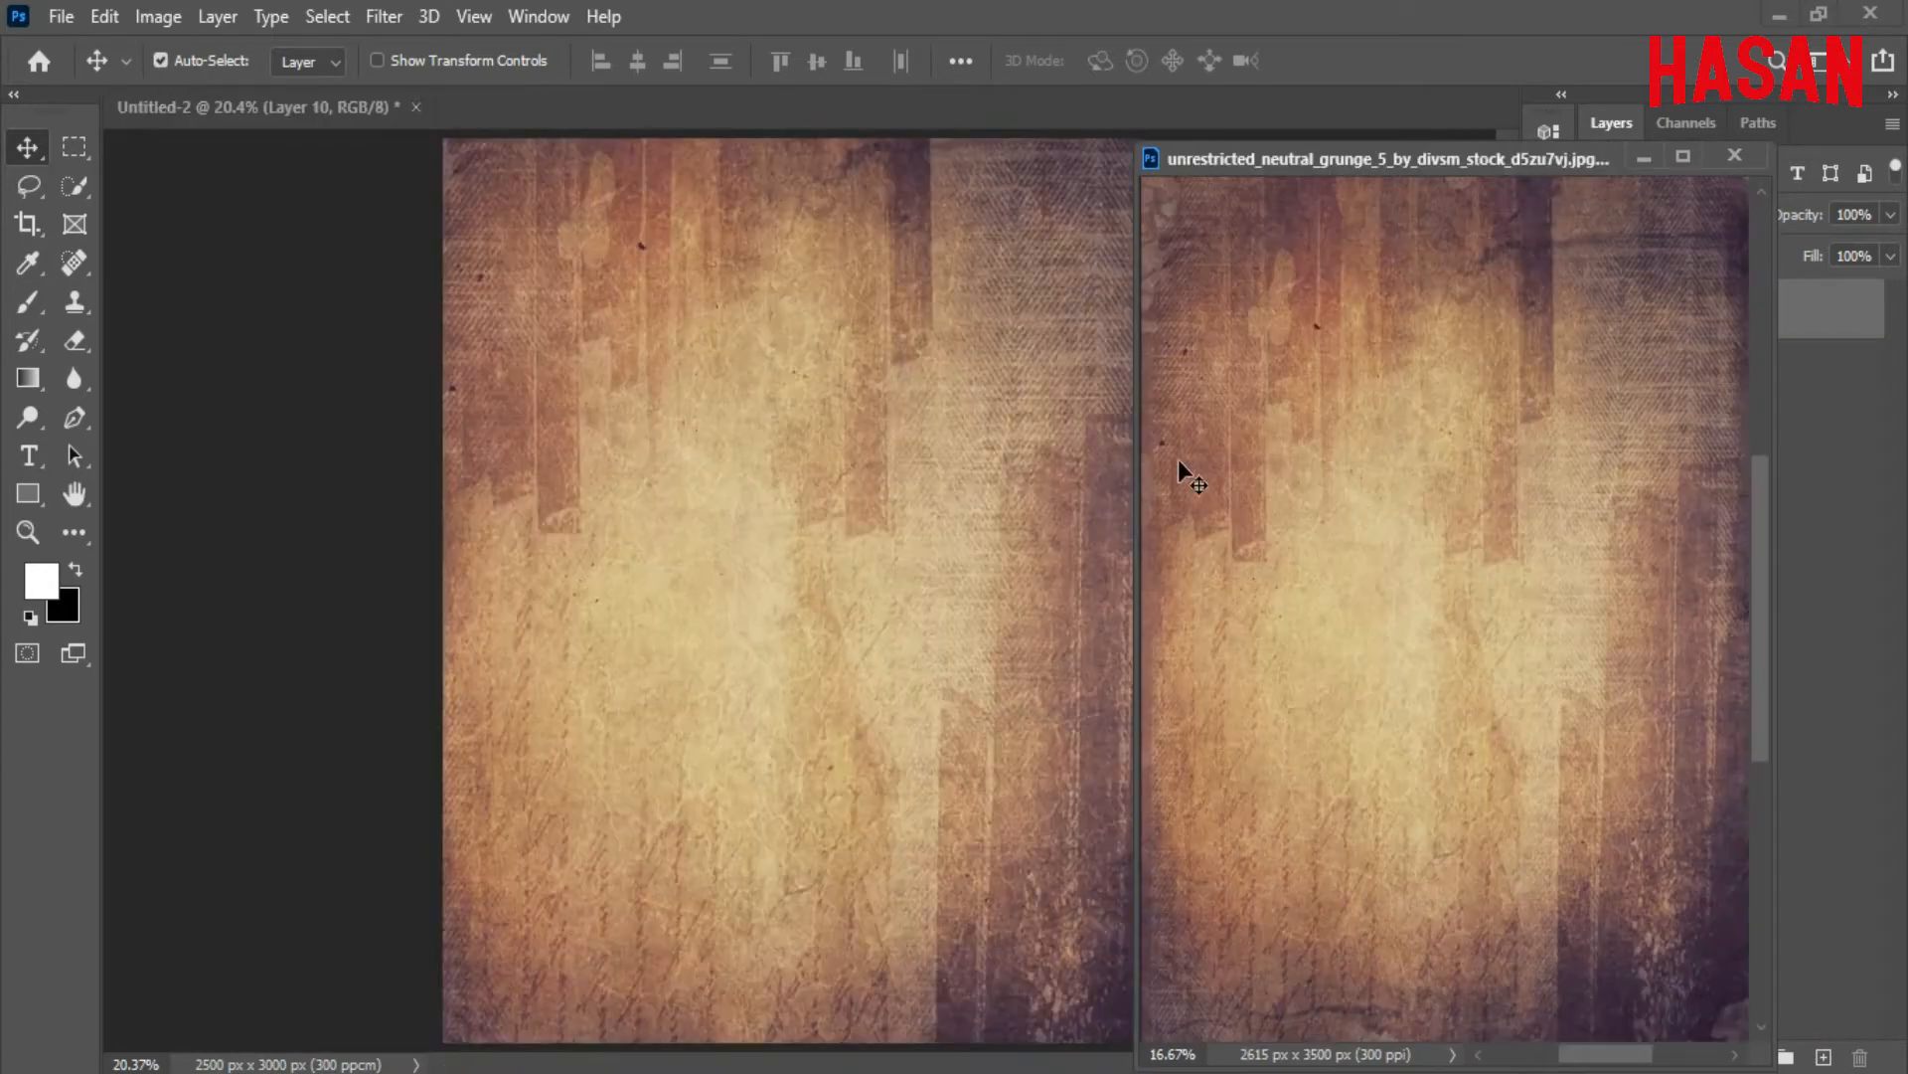
pyautogui.click(1645, 159)
pyautogui.hotkey('ctrl', 't')
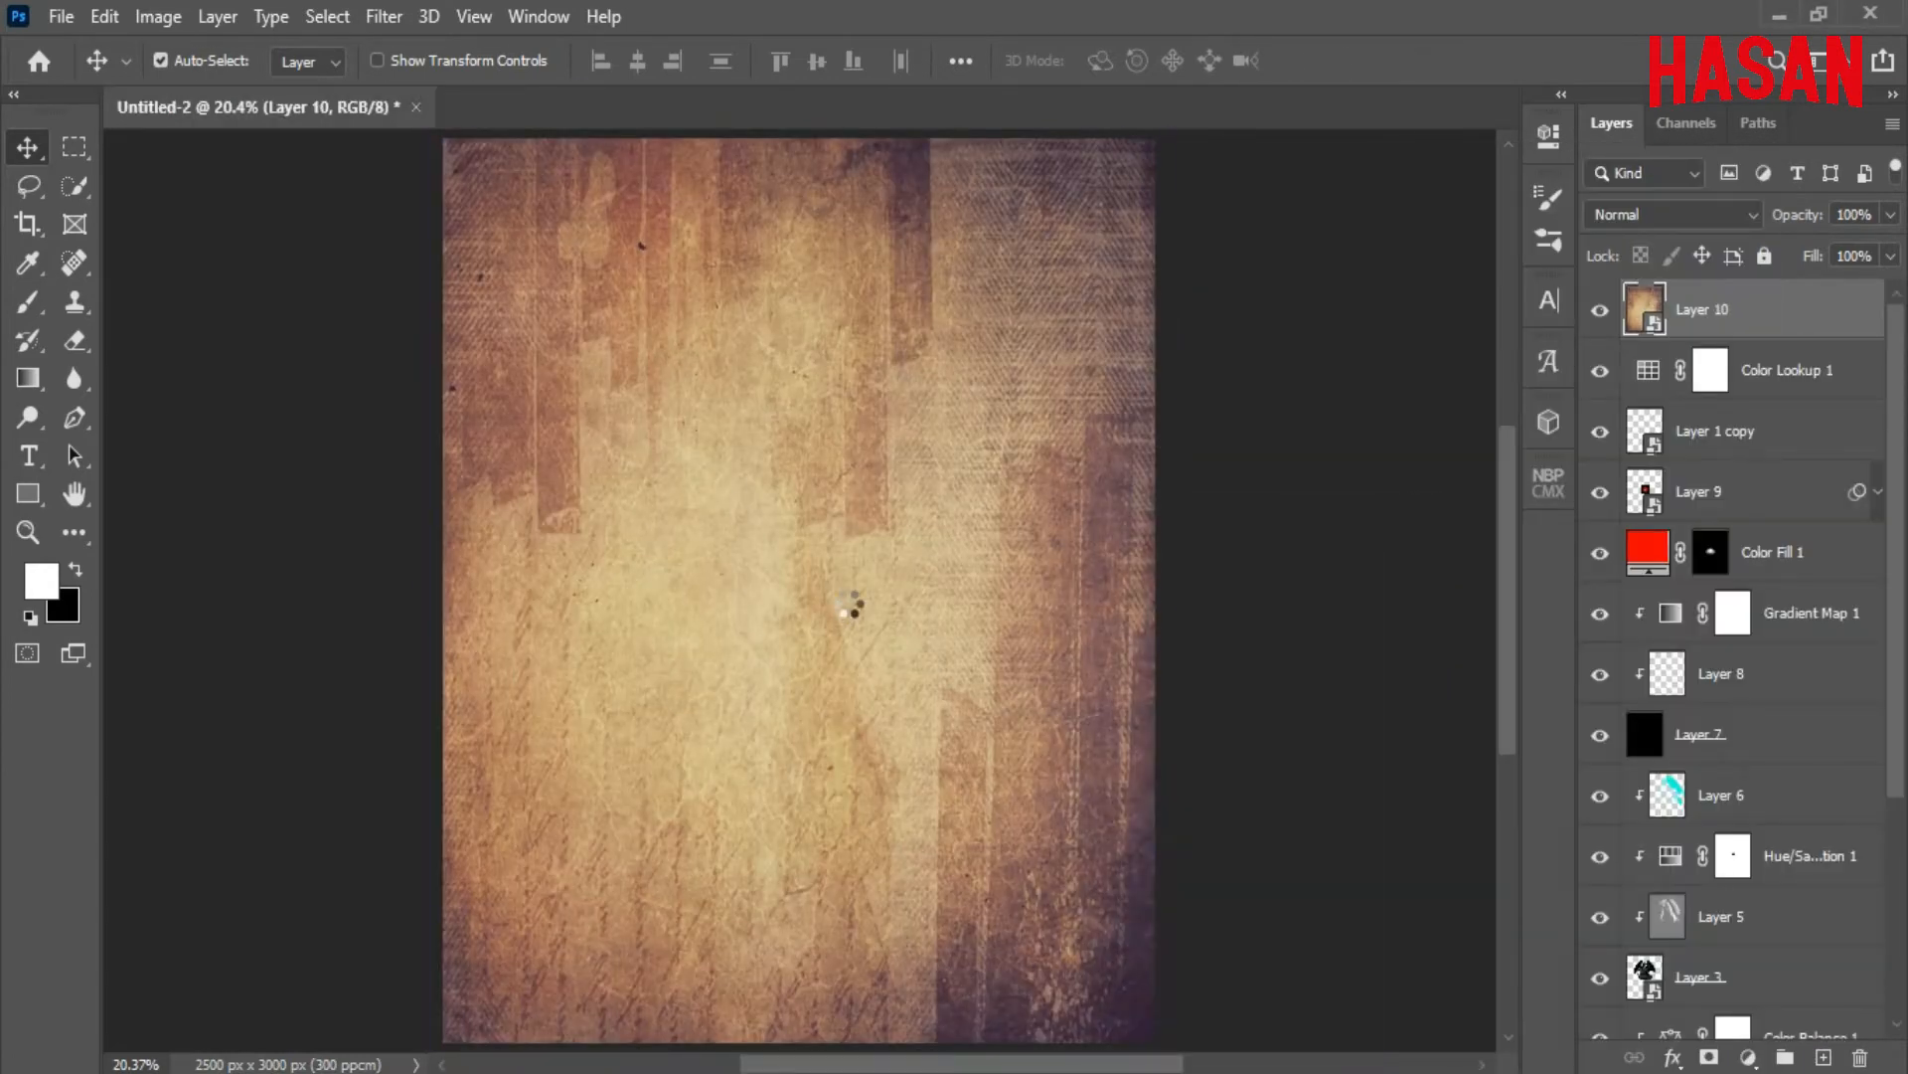
pyautogui.moveTo(1171, 592)
pyautogui.mouseDown()
pyautogui.moveTo(1153, 589)
pyautogui.moveTo(1168, 593)
pyautogui.mouseUp()
pyautogui.click(1358, 60)
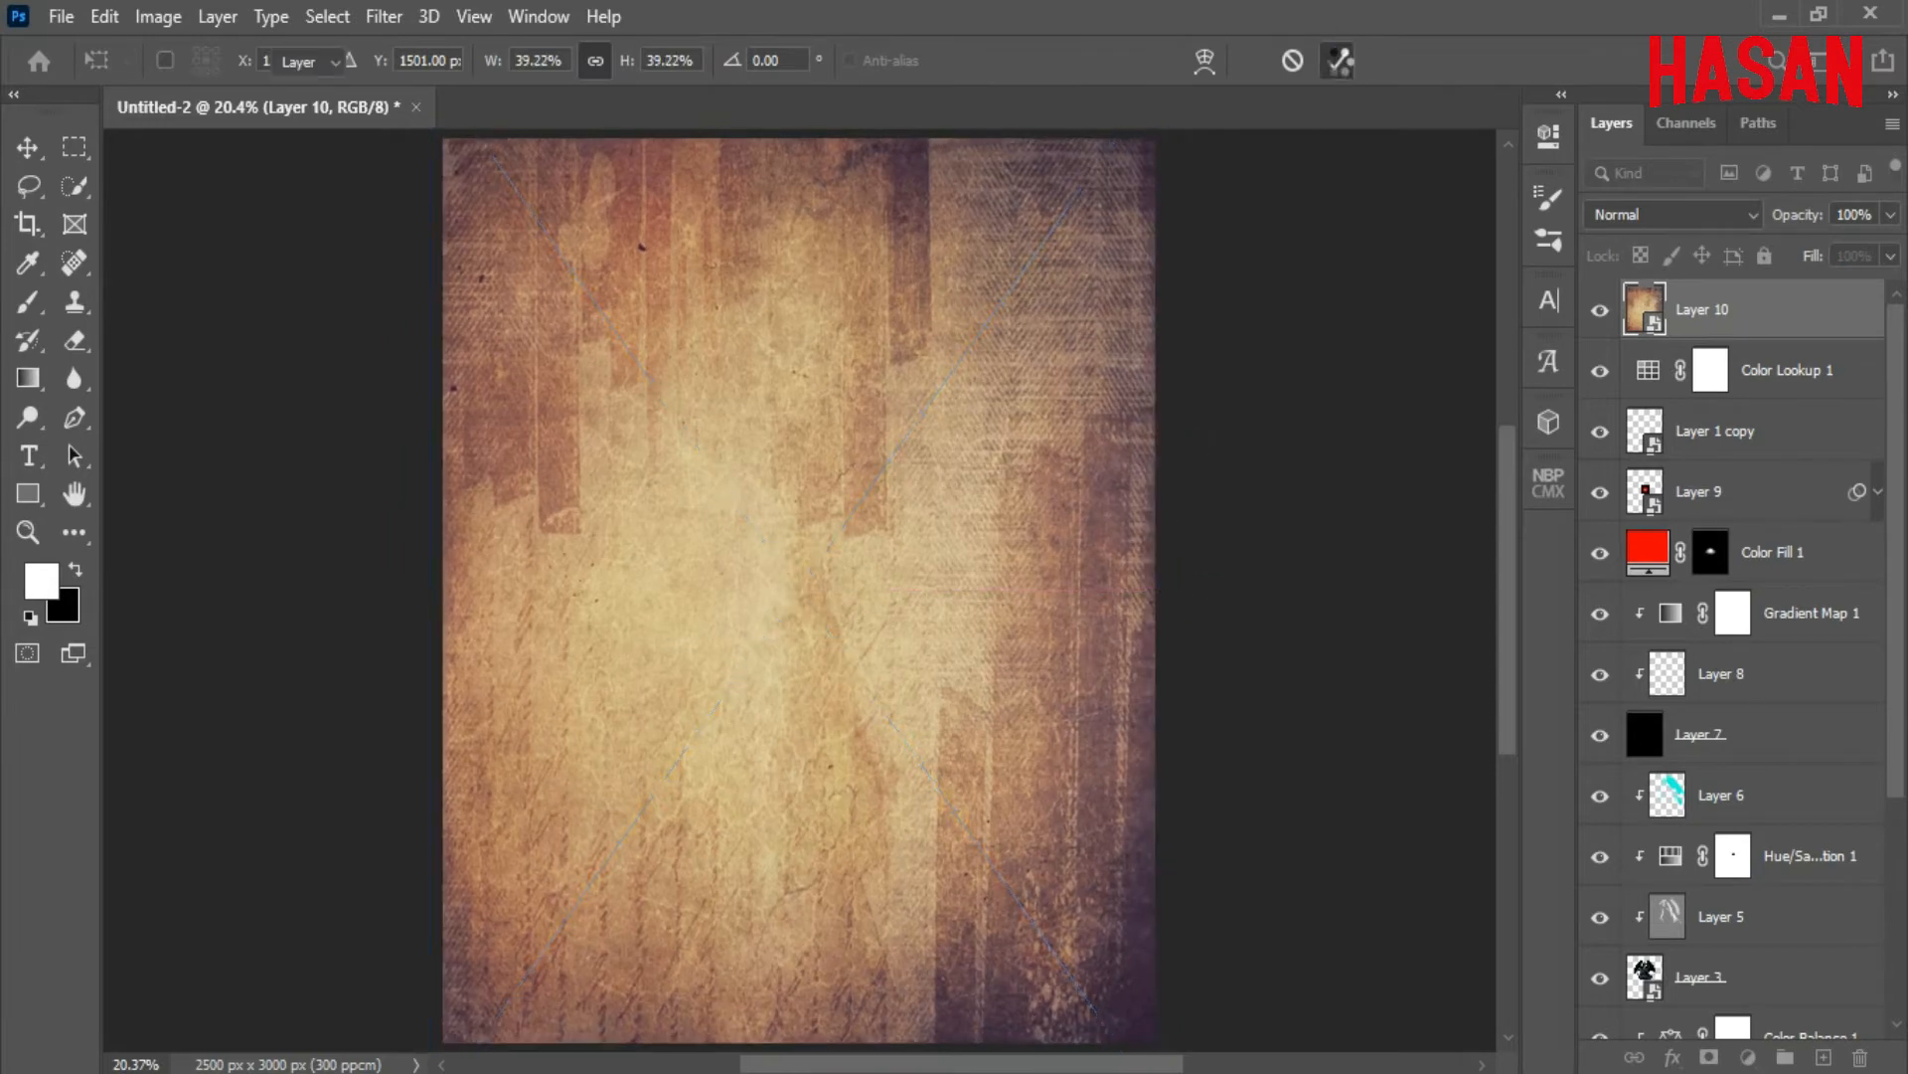
# Blend the grunge texture layer in Overlay mode at 24% opacity and compare the composite with and without it
pyautogui.click(1751, 215)
pyautogui.click(1678, 572)
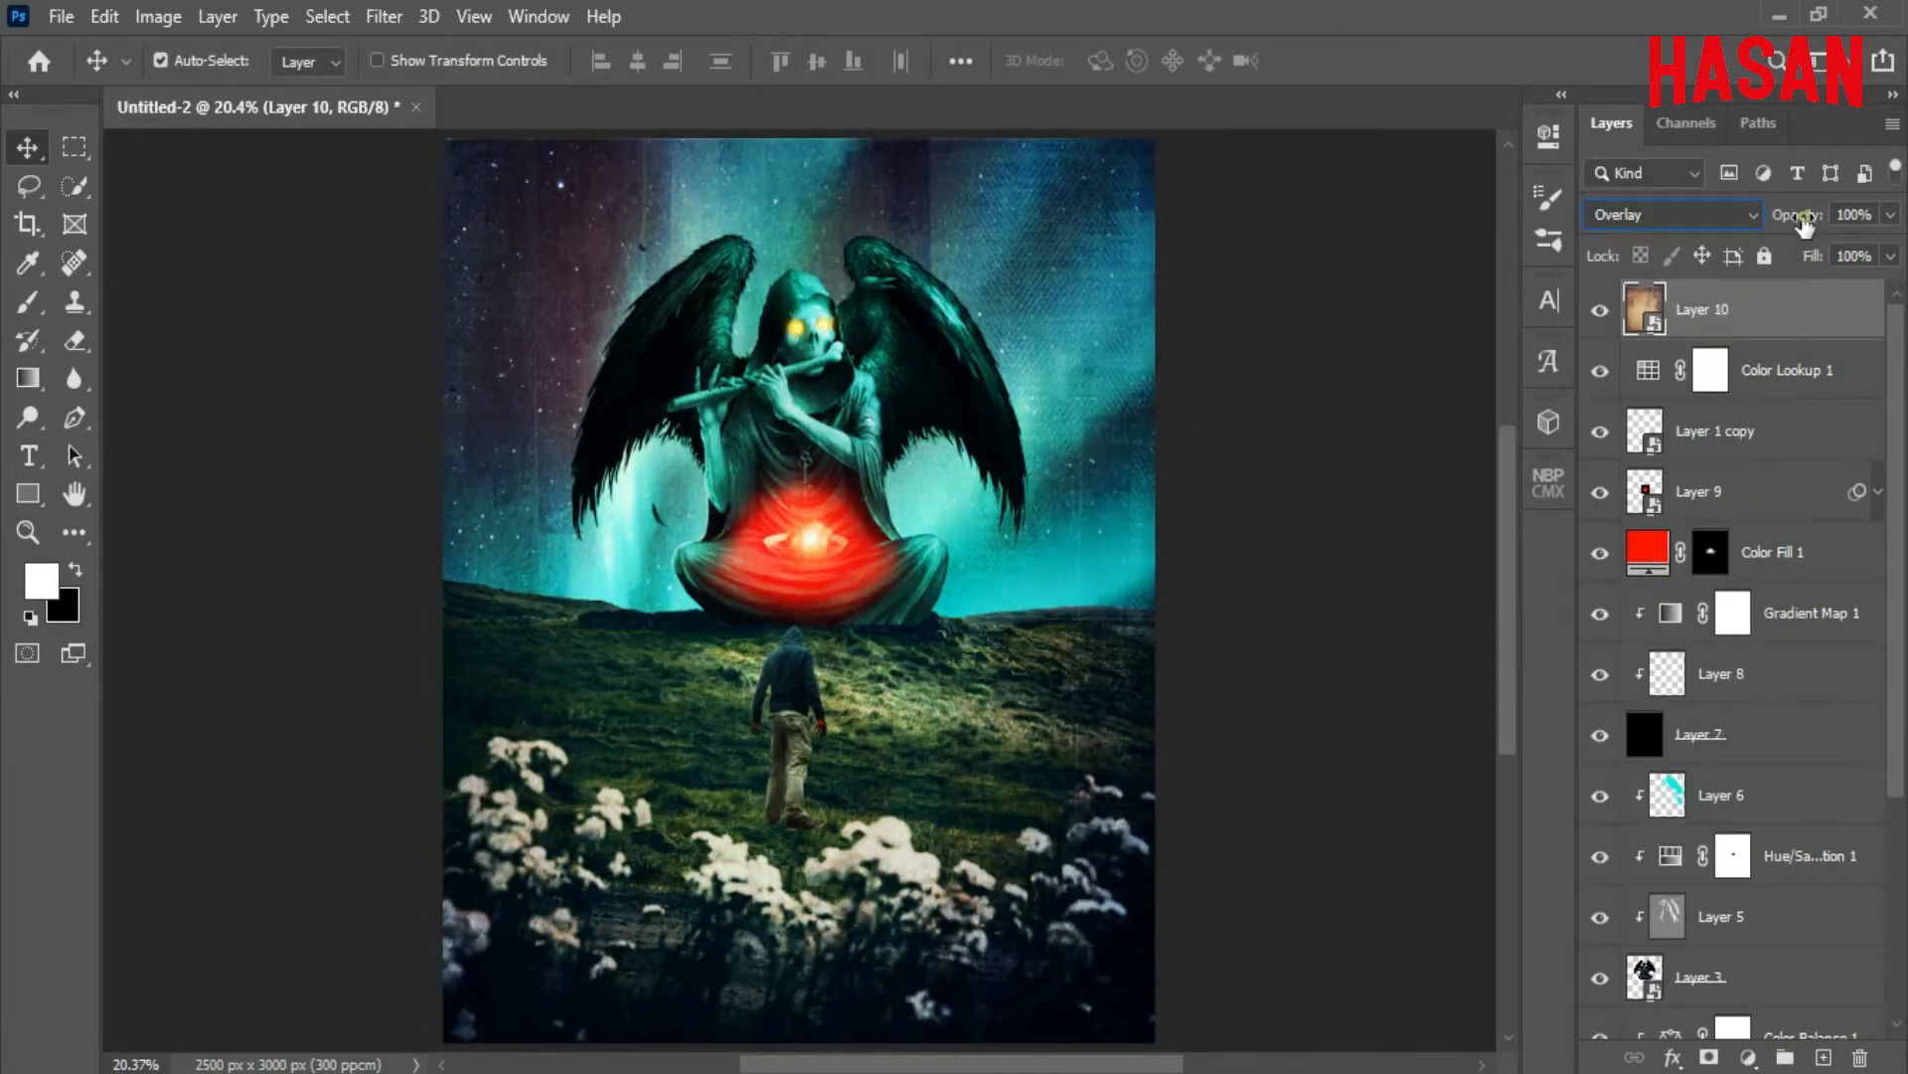
pyautogui.moveTo(1804, 226); pyautogui.dragTo(1700, 226)
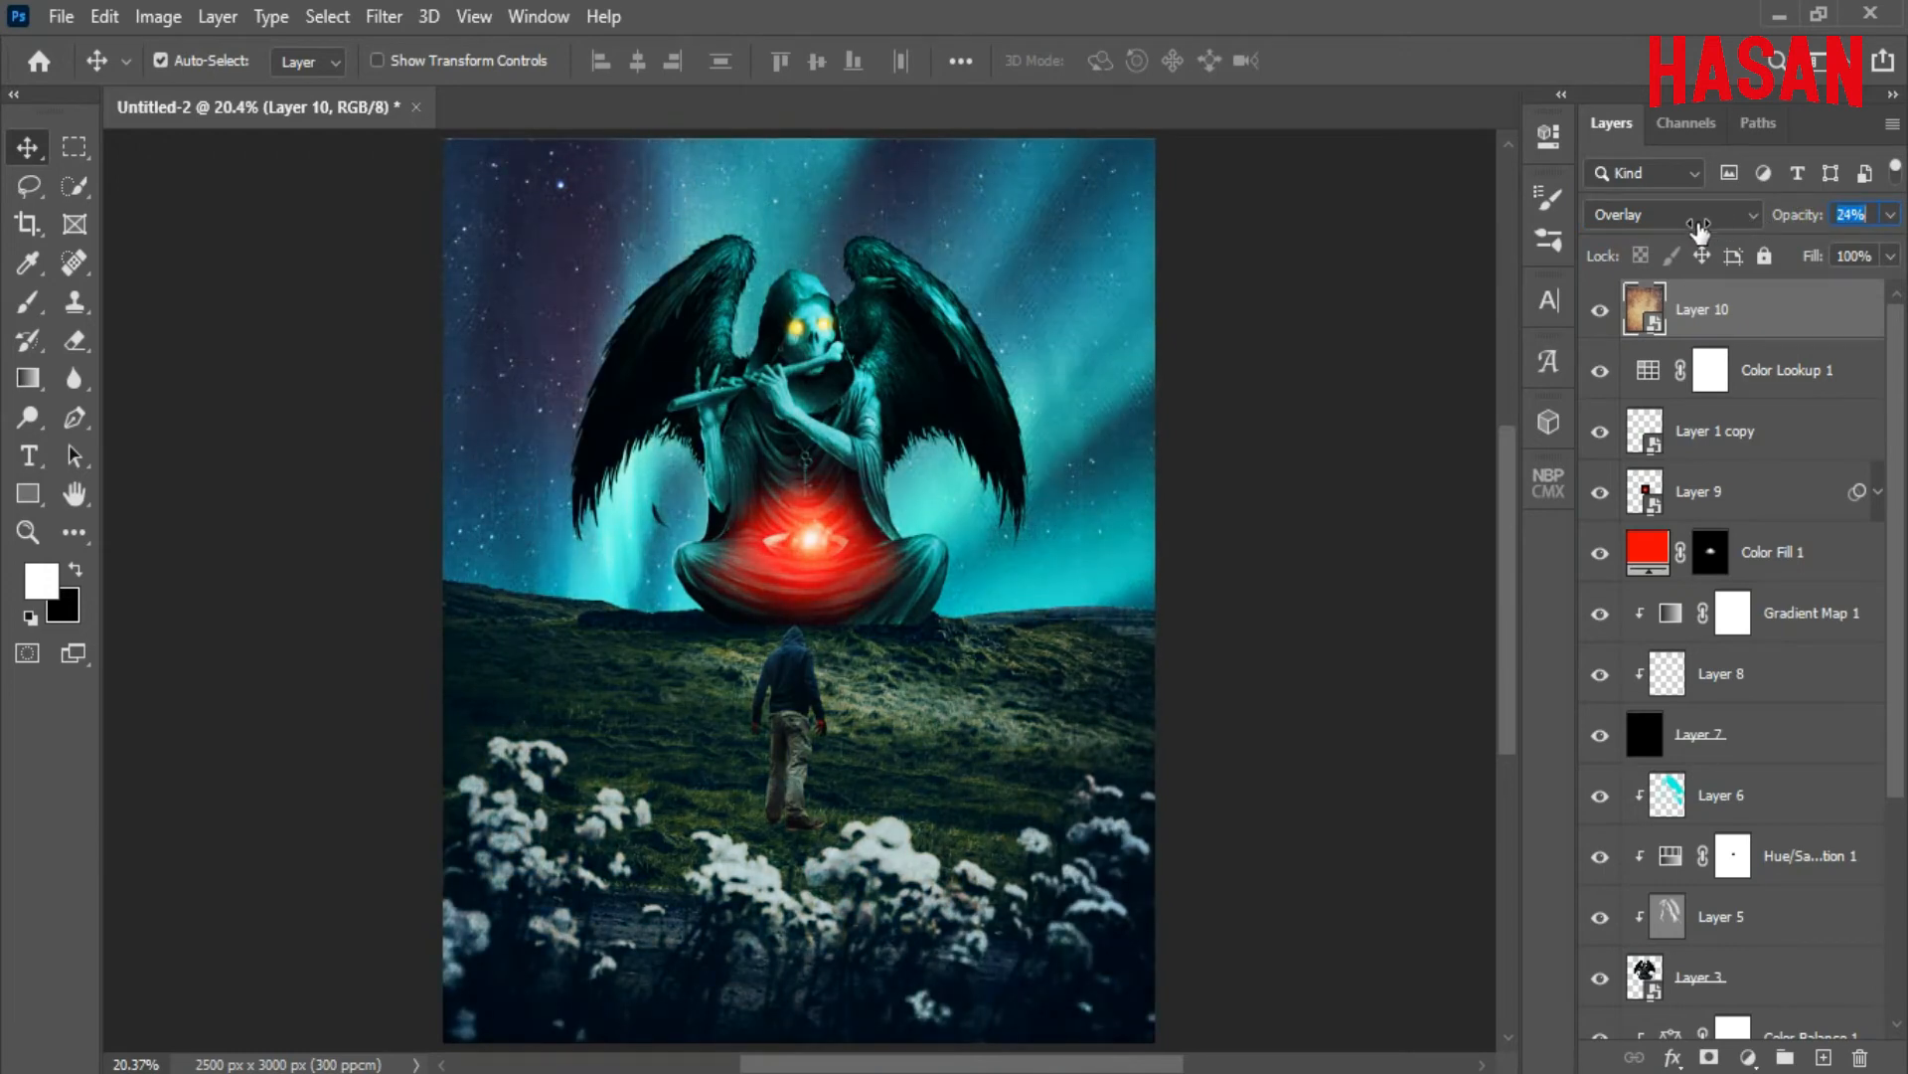
pyautogui.click(1600, 312)
pyautogui.click(1599, 312)
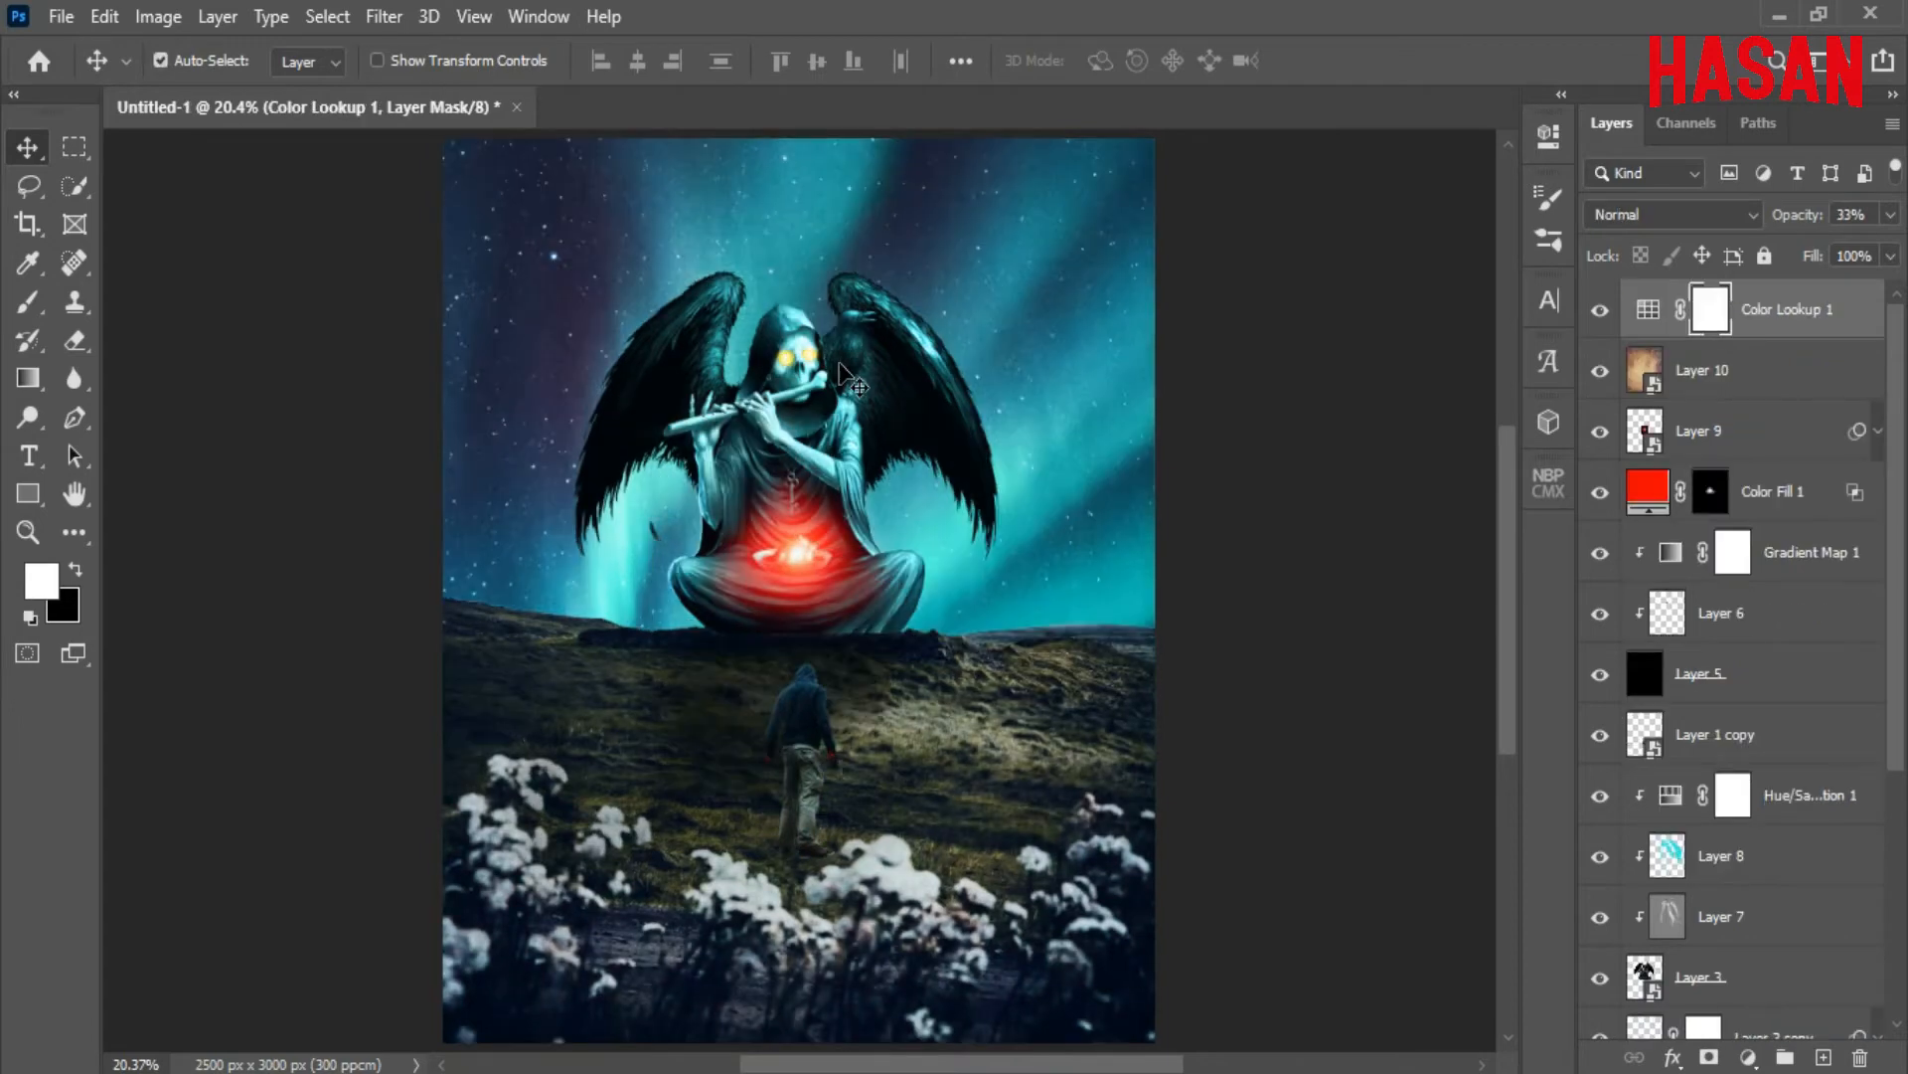
# Find the hooded man's layer in the stack, rename it mODEL and toggle its visibility to check it
pyautogui.scroll(-5, 1710, 597)
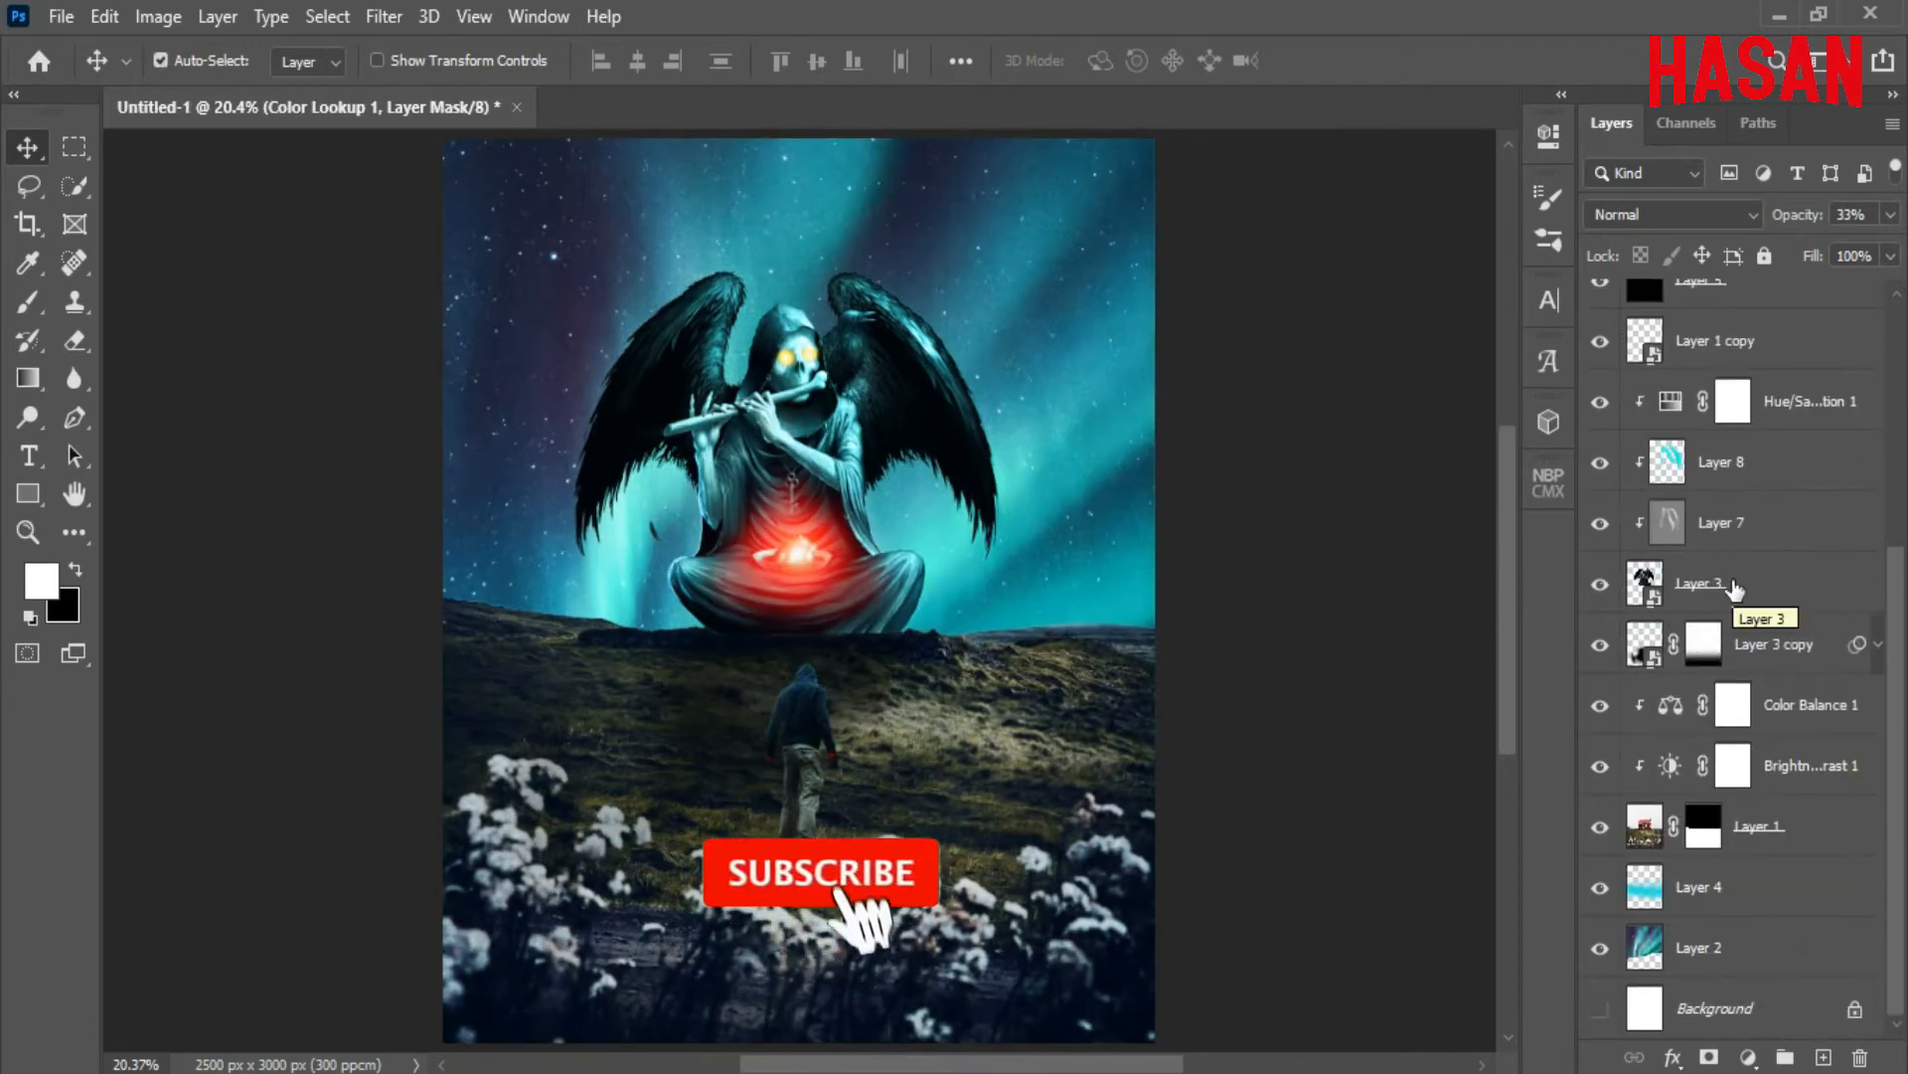
pyautogui.click(1770, 665)
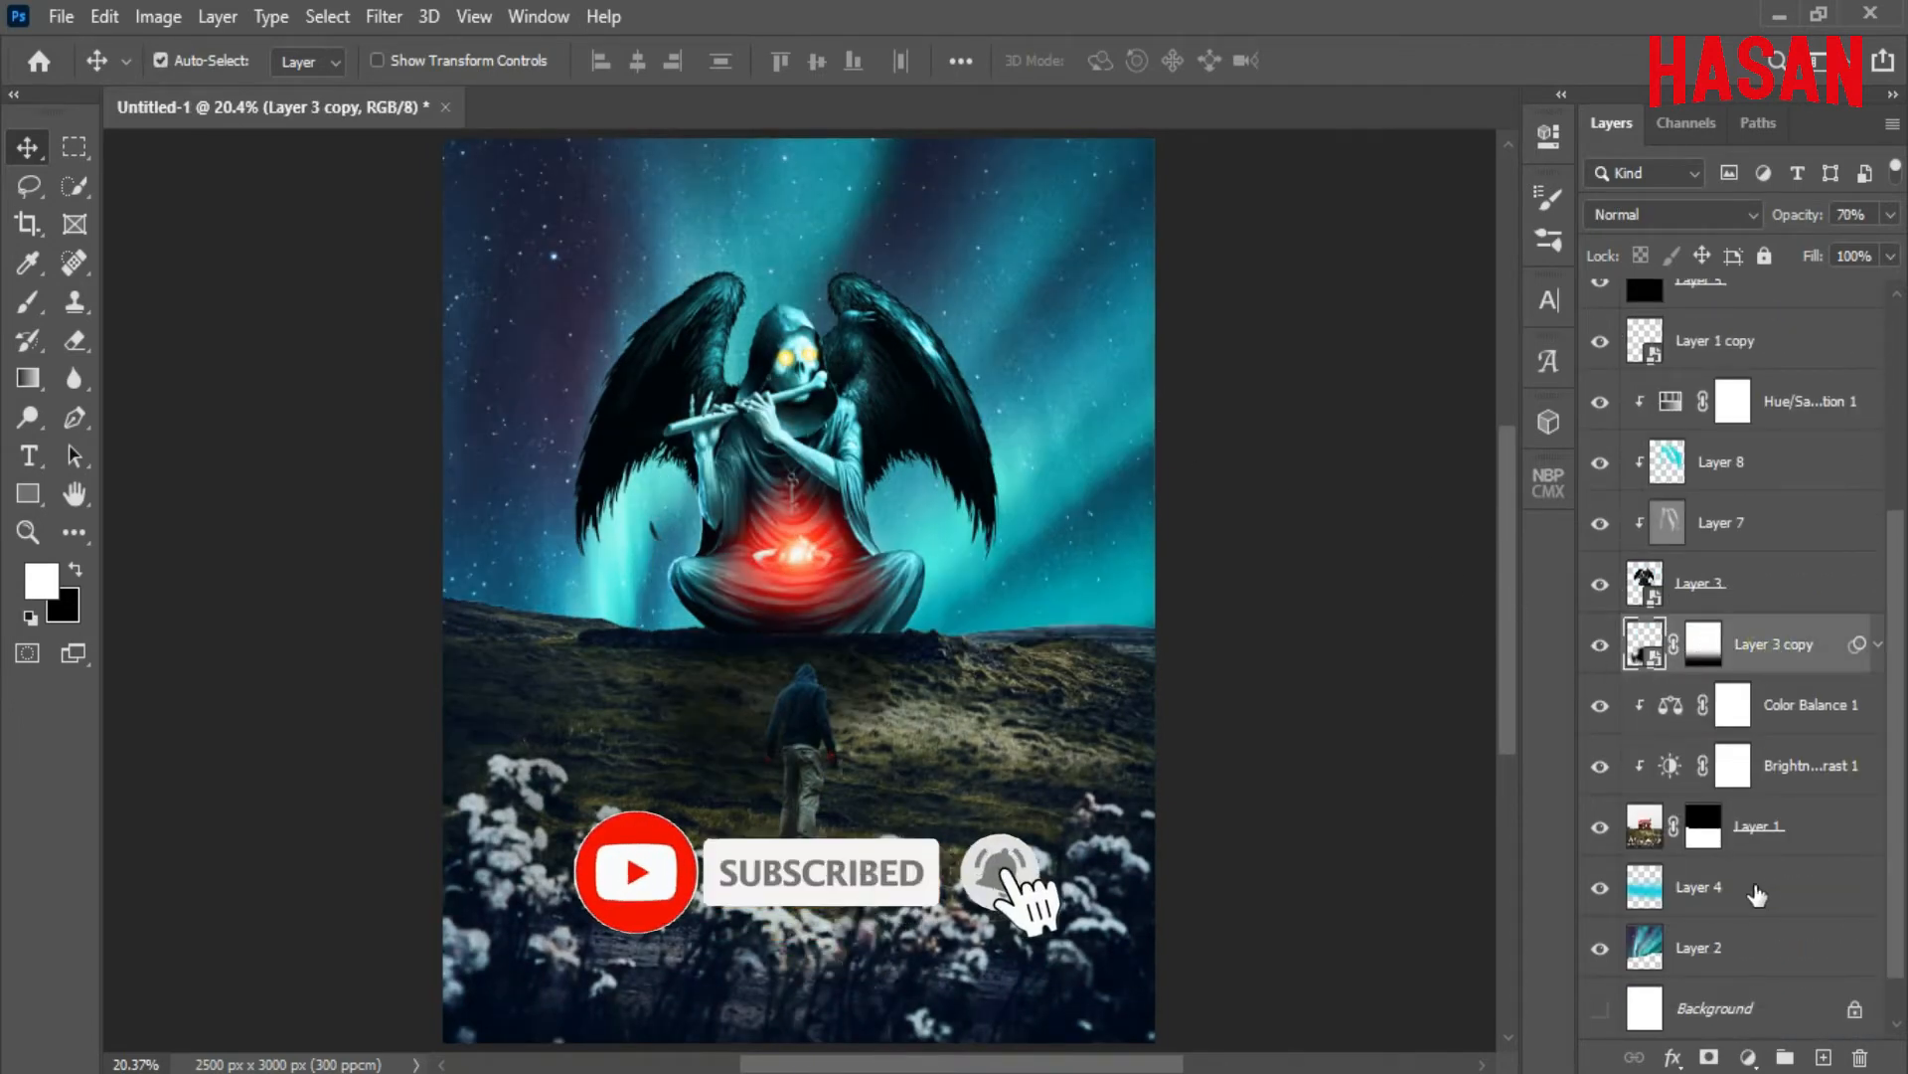
pyautogui.scroll(3, 1754, 804)
pyautogui.scroll(3, 1754, 804)
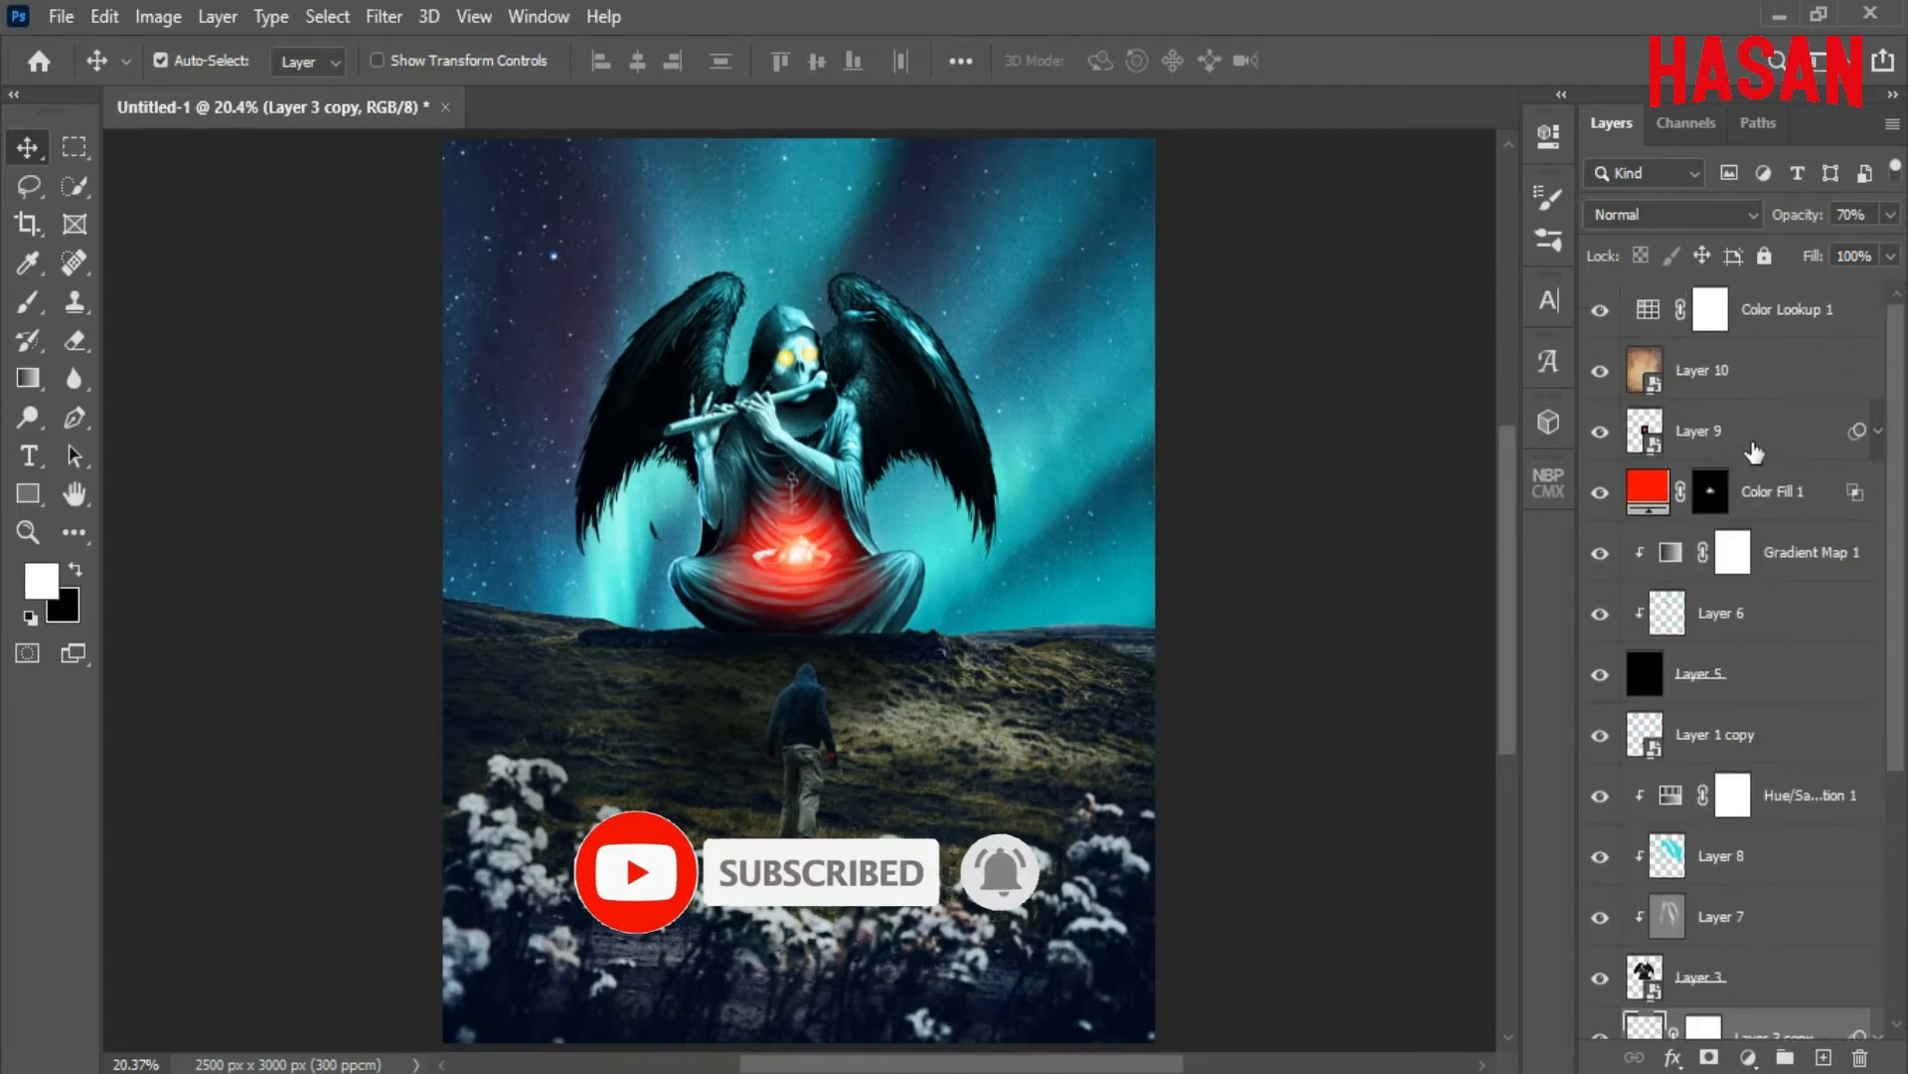
pyautogui.click(1730, 370)
pyautogui.scroll(-4, 1760, 616)
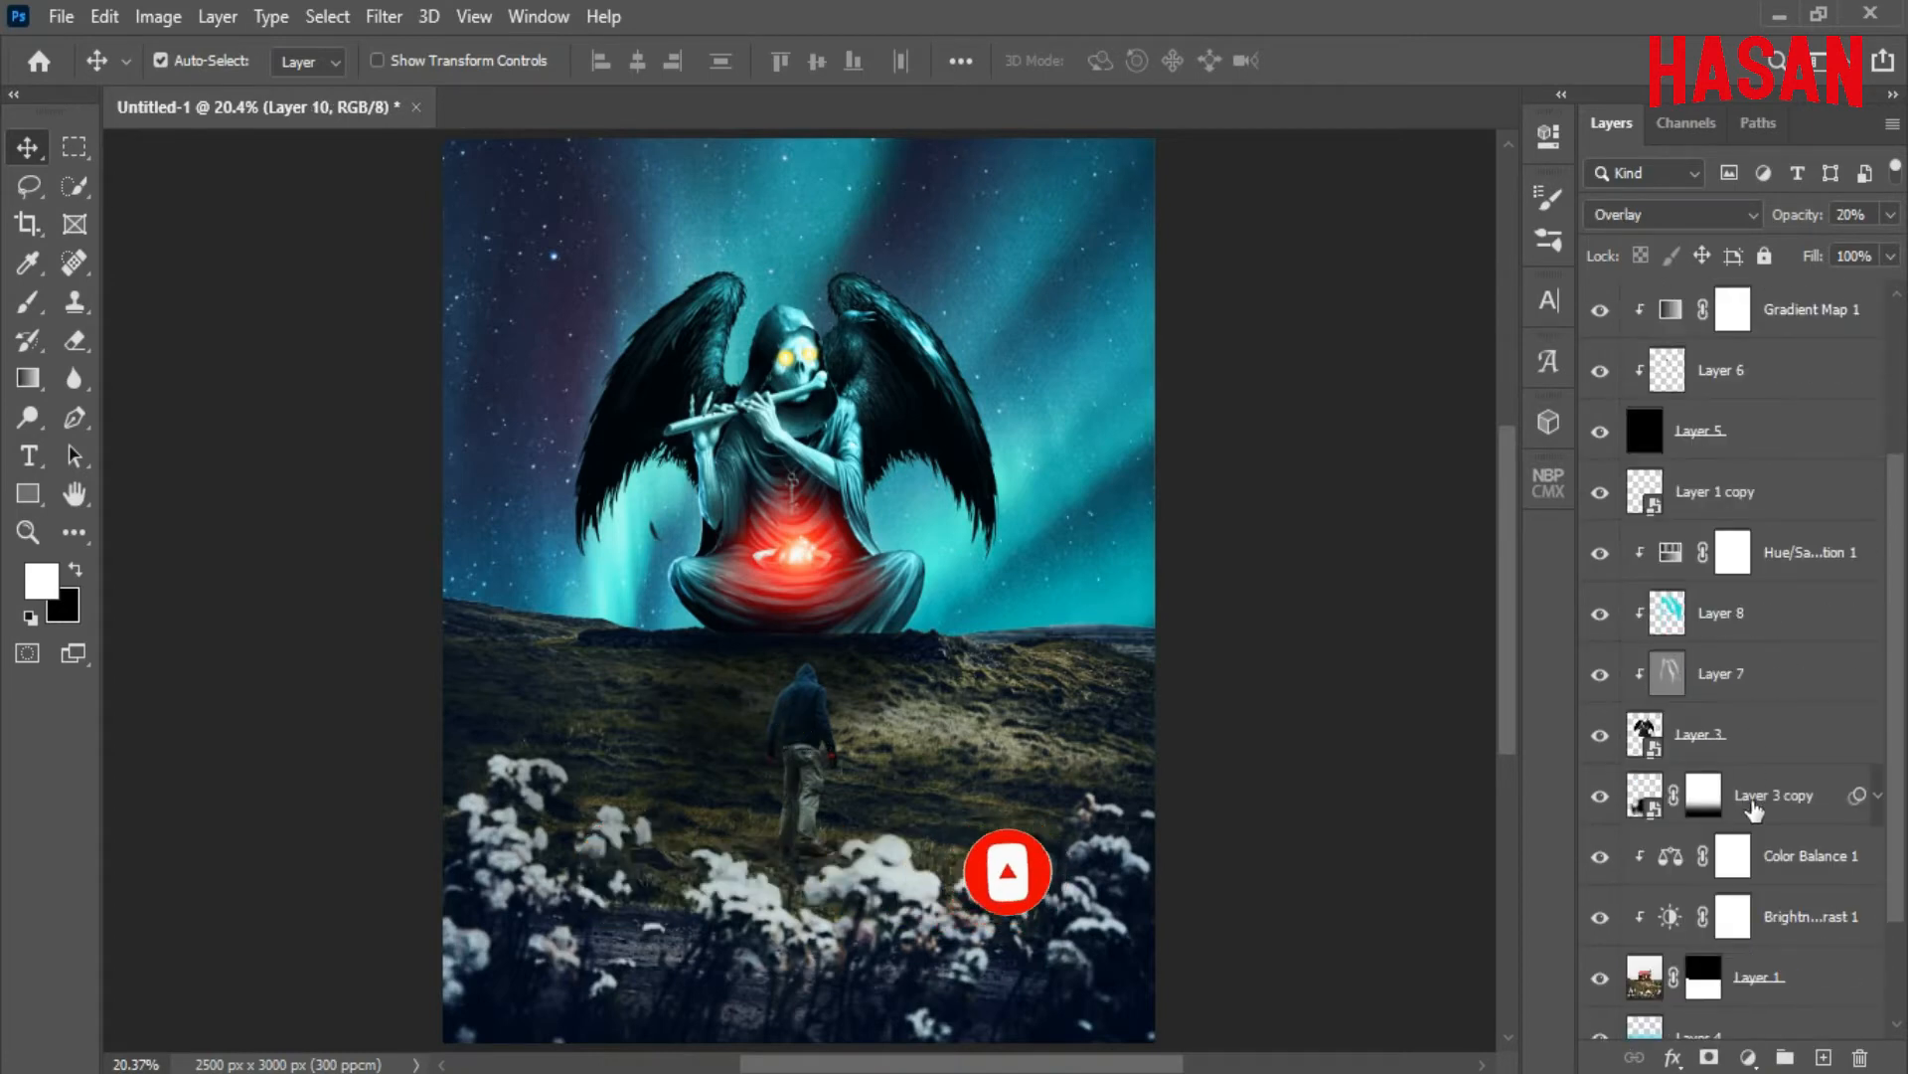
pyautogui.scroll(-3, 1756, 773)
pyautogui.scroll(5, 1765, 825)
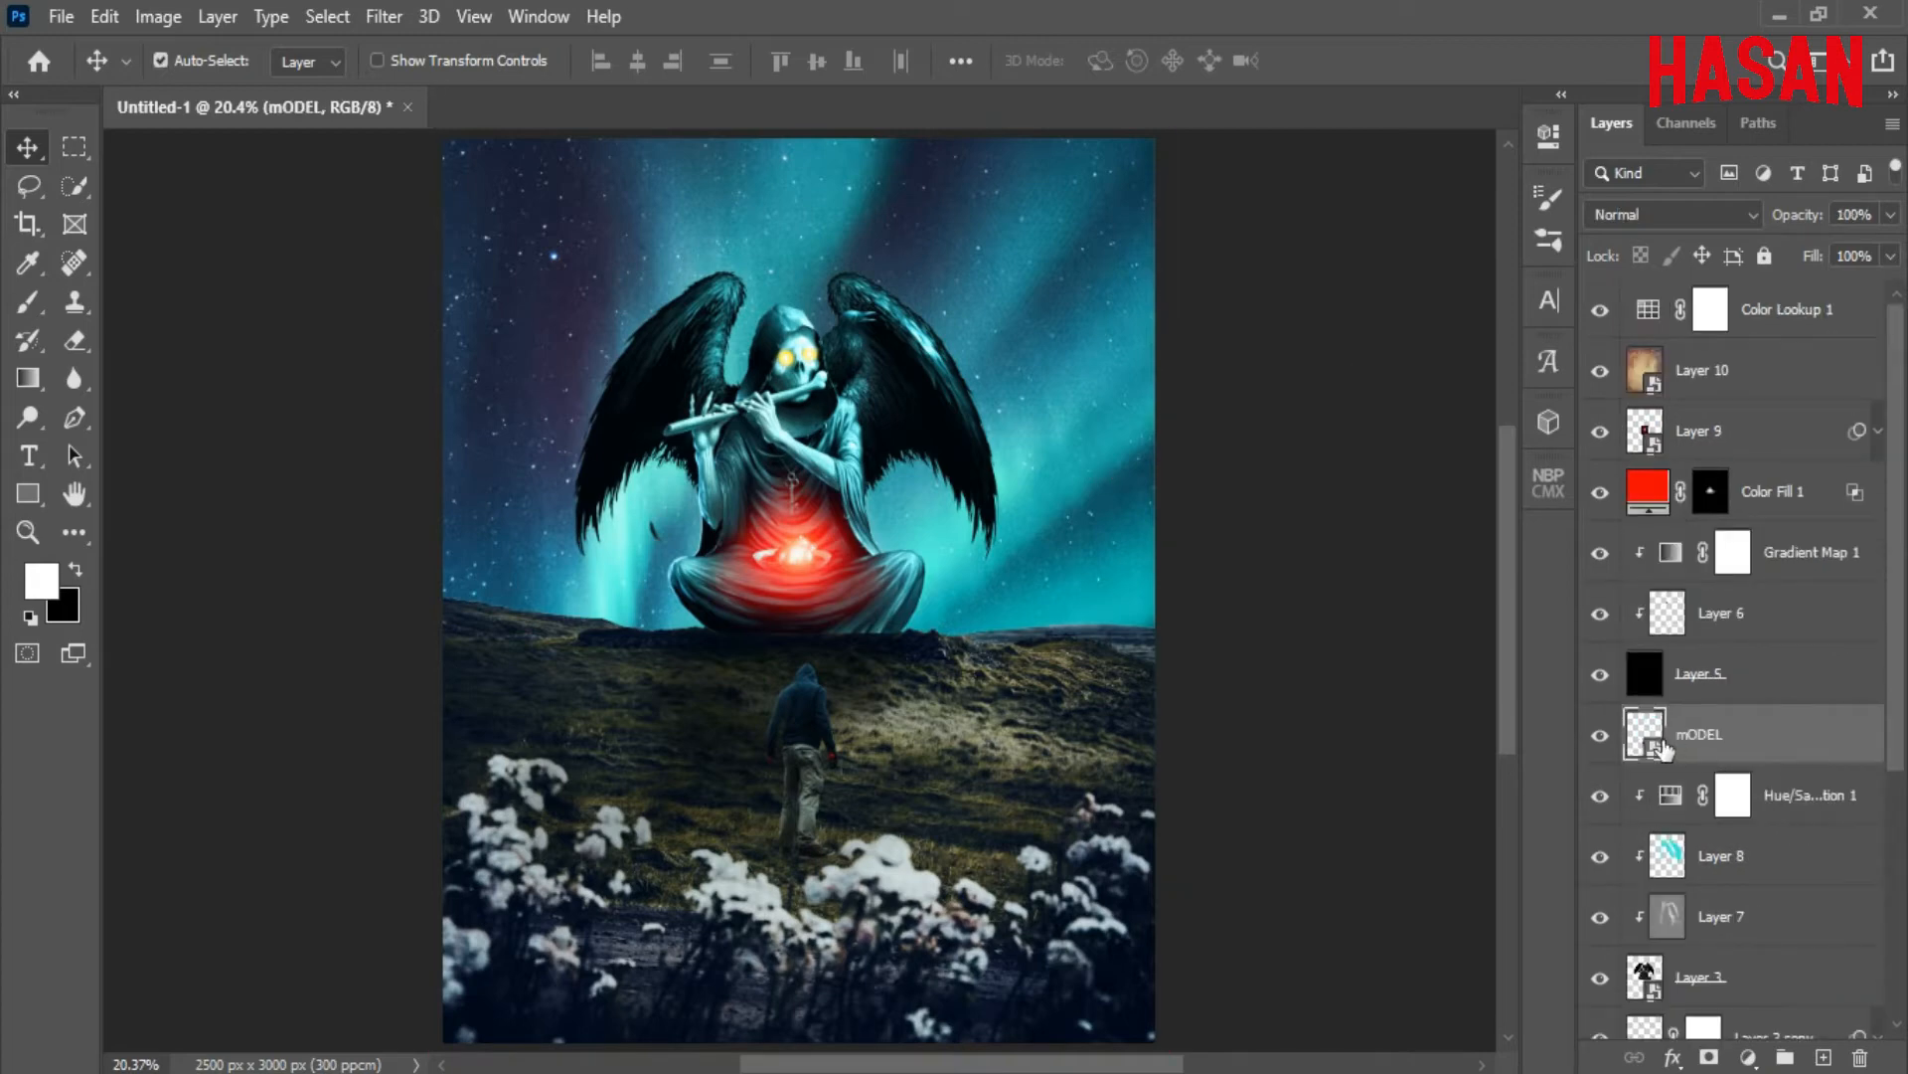
pyautogui.click(1598, 736)
pyautogui.click(1598, 738)
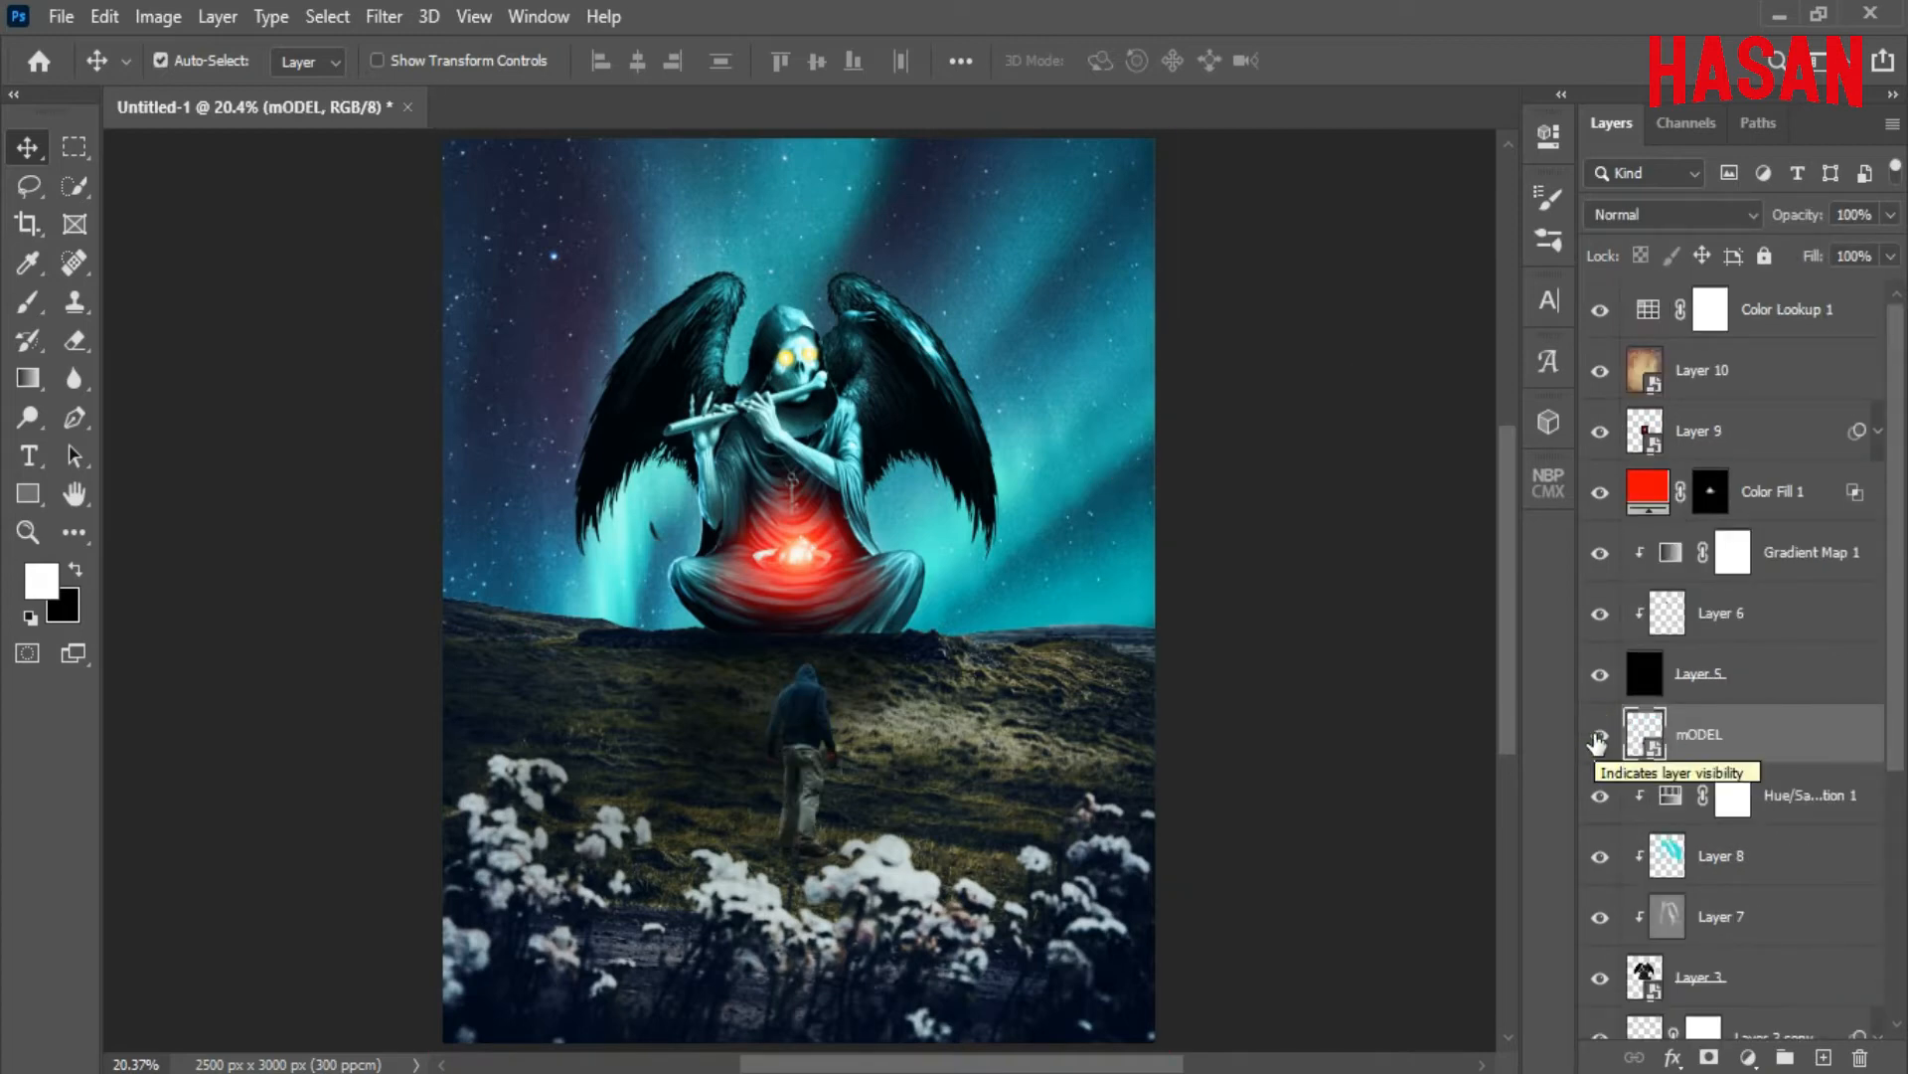
# Add a gray-filled Overlay layer above mODEL and clip it to the hooded man
pyautogui.click(218, 17)
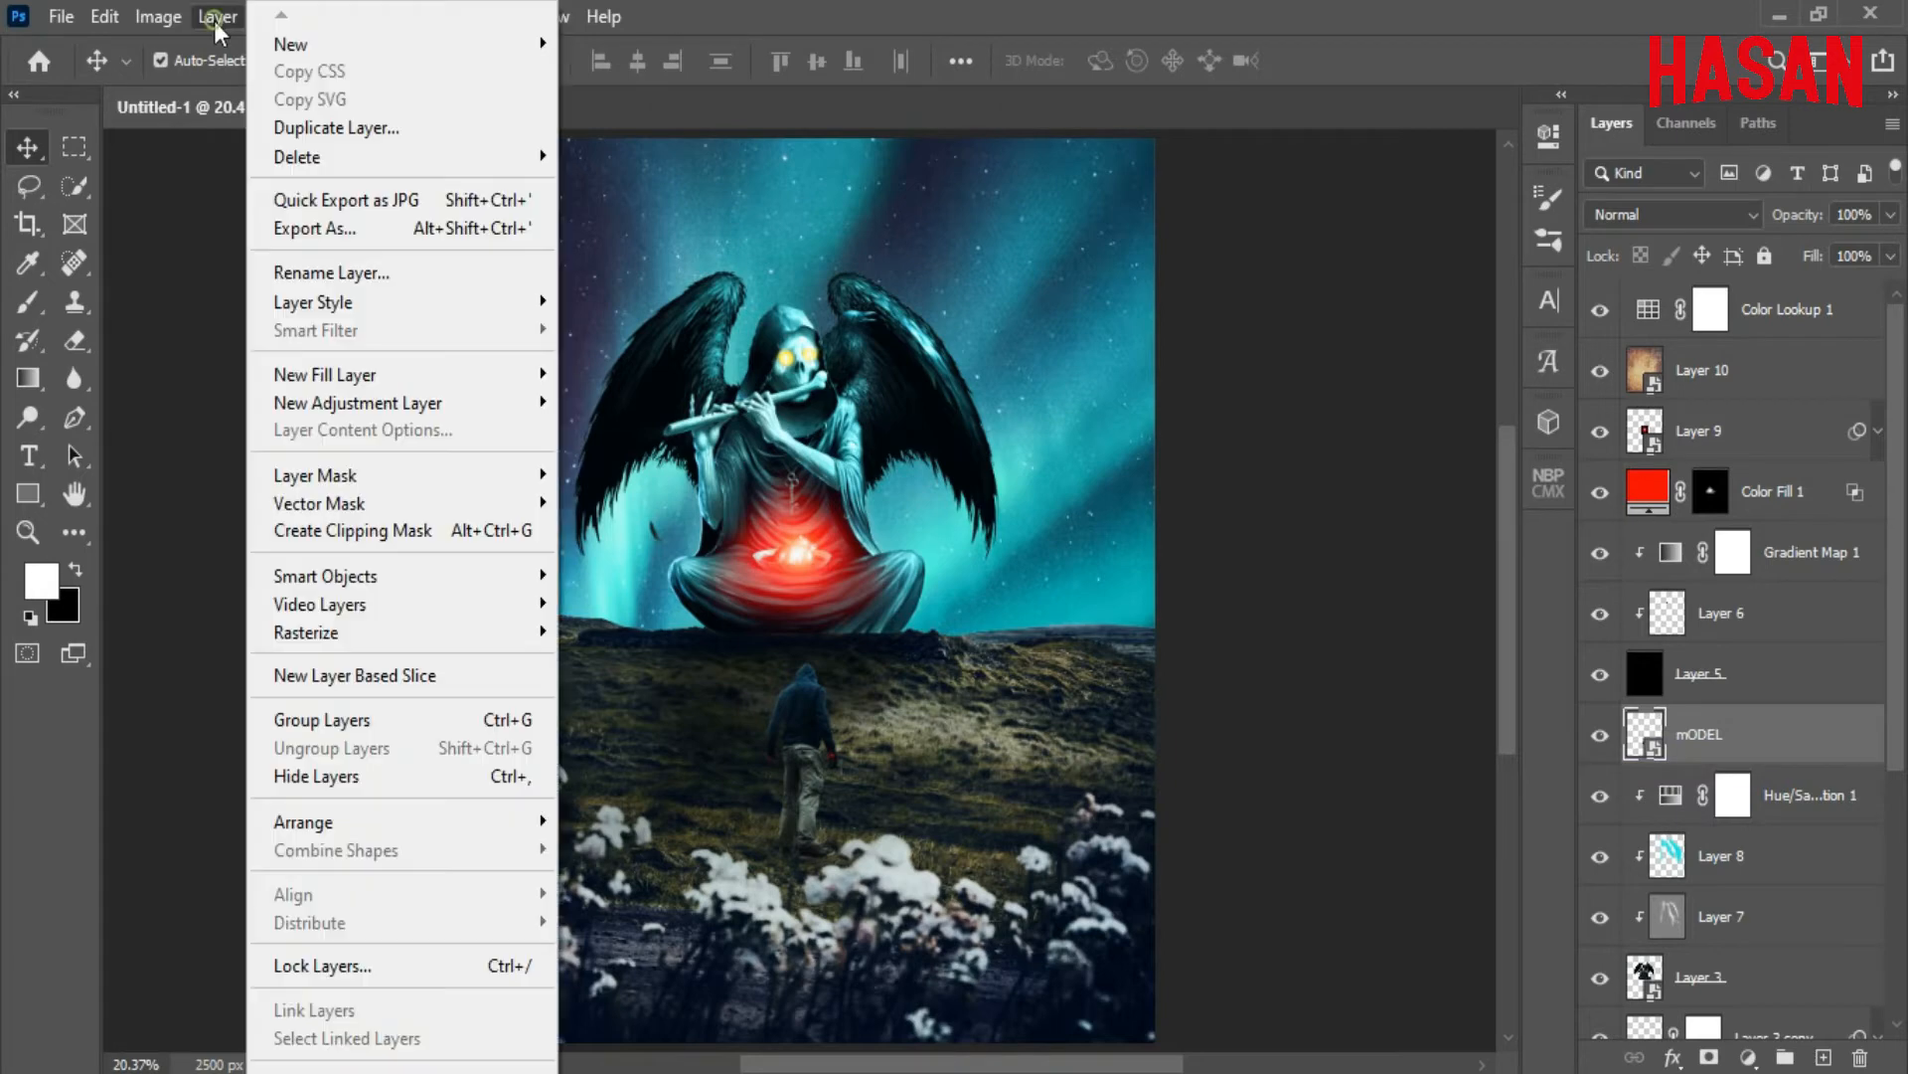
pyautogui.moveTo(354, 43)
pyautogui.click(596, 43)
pyautogui.click(1278, 354)
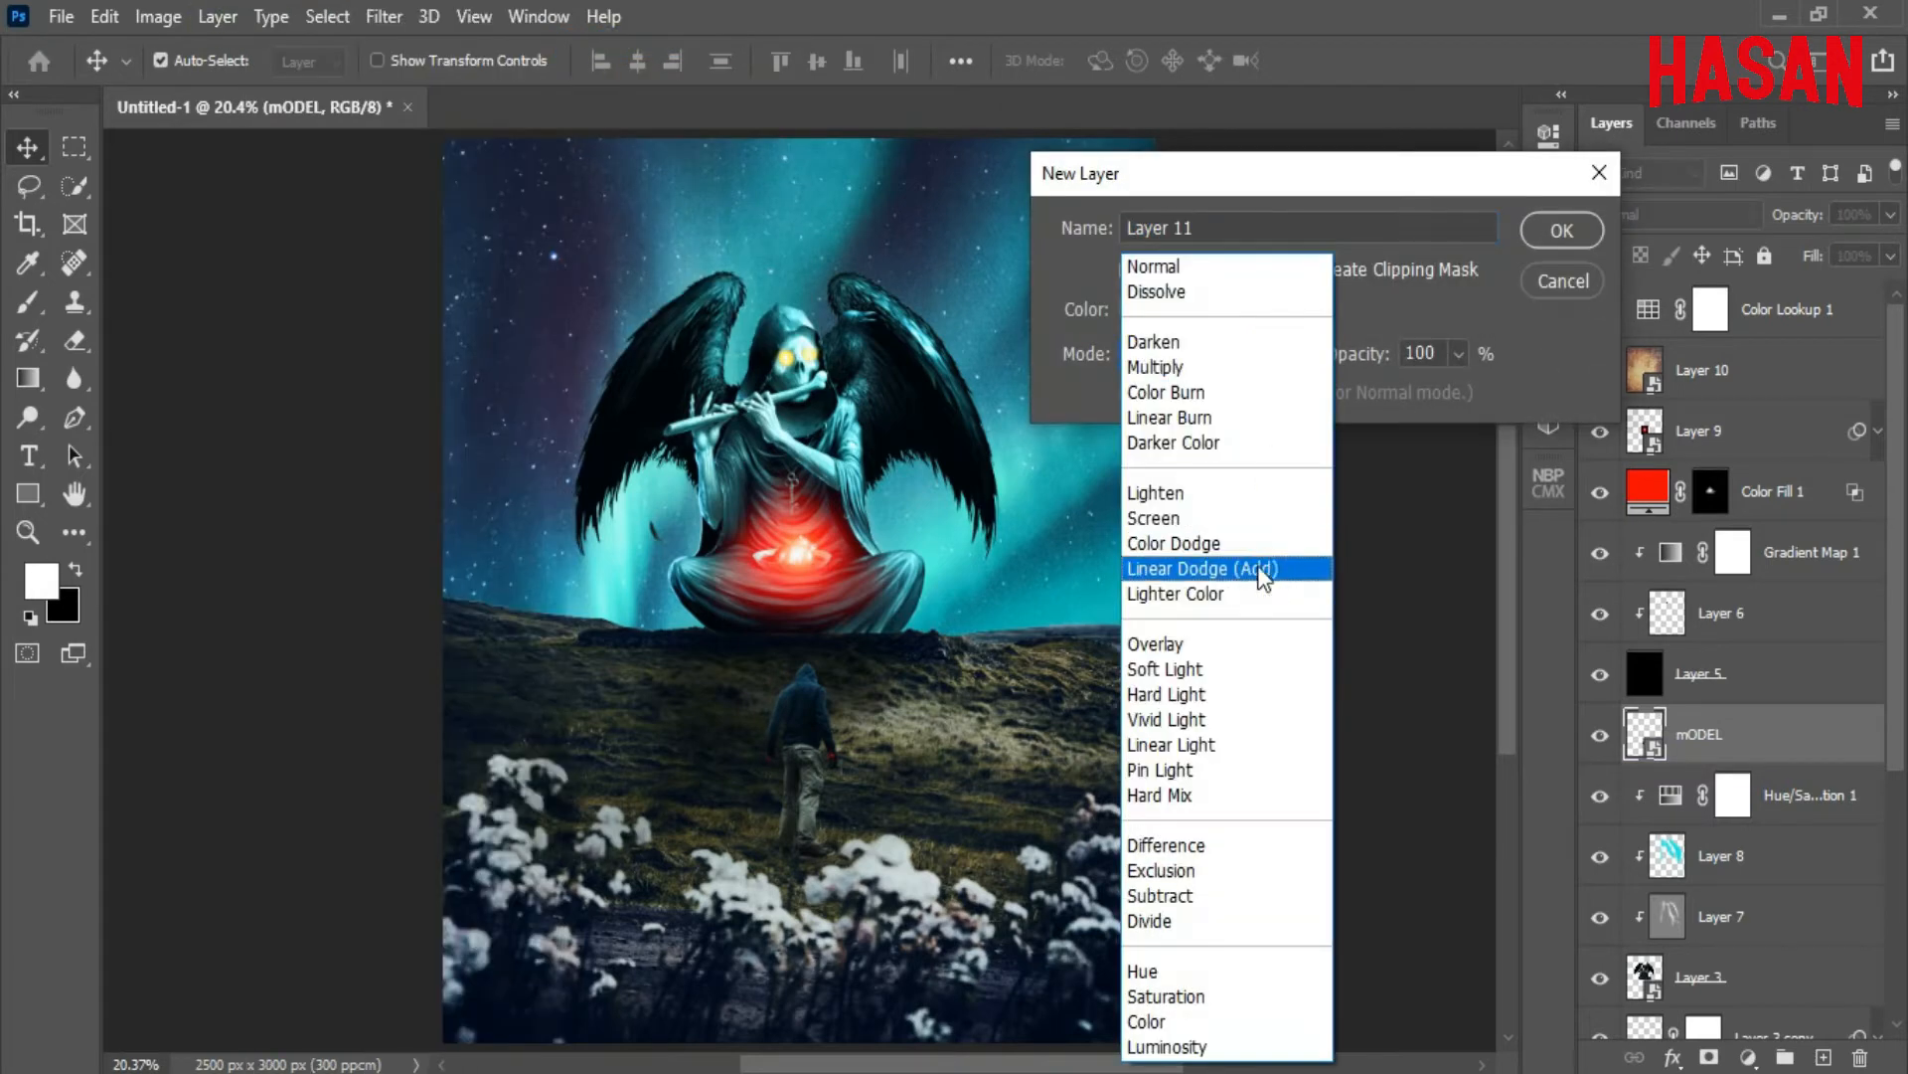
pyautogui.click(1235, 648)
pyautogui.click(1562, 230)
pyautogui.rightClick(1851, 735)
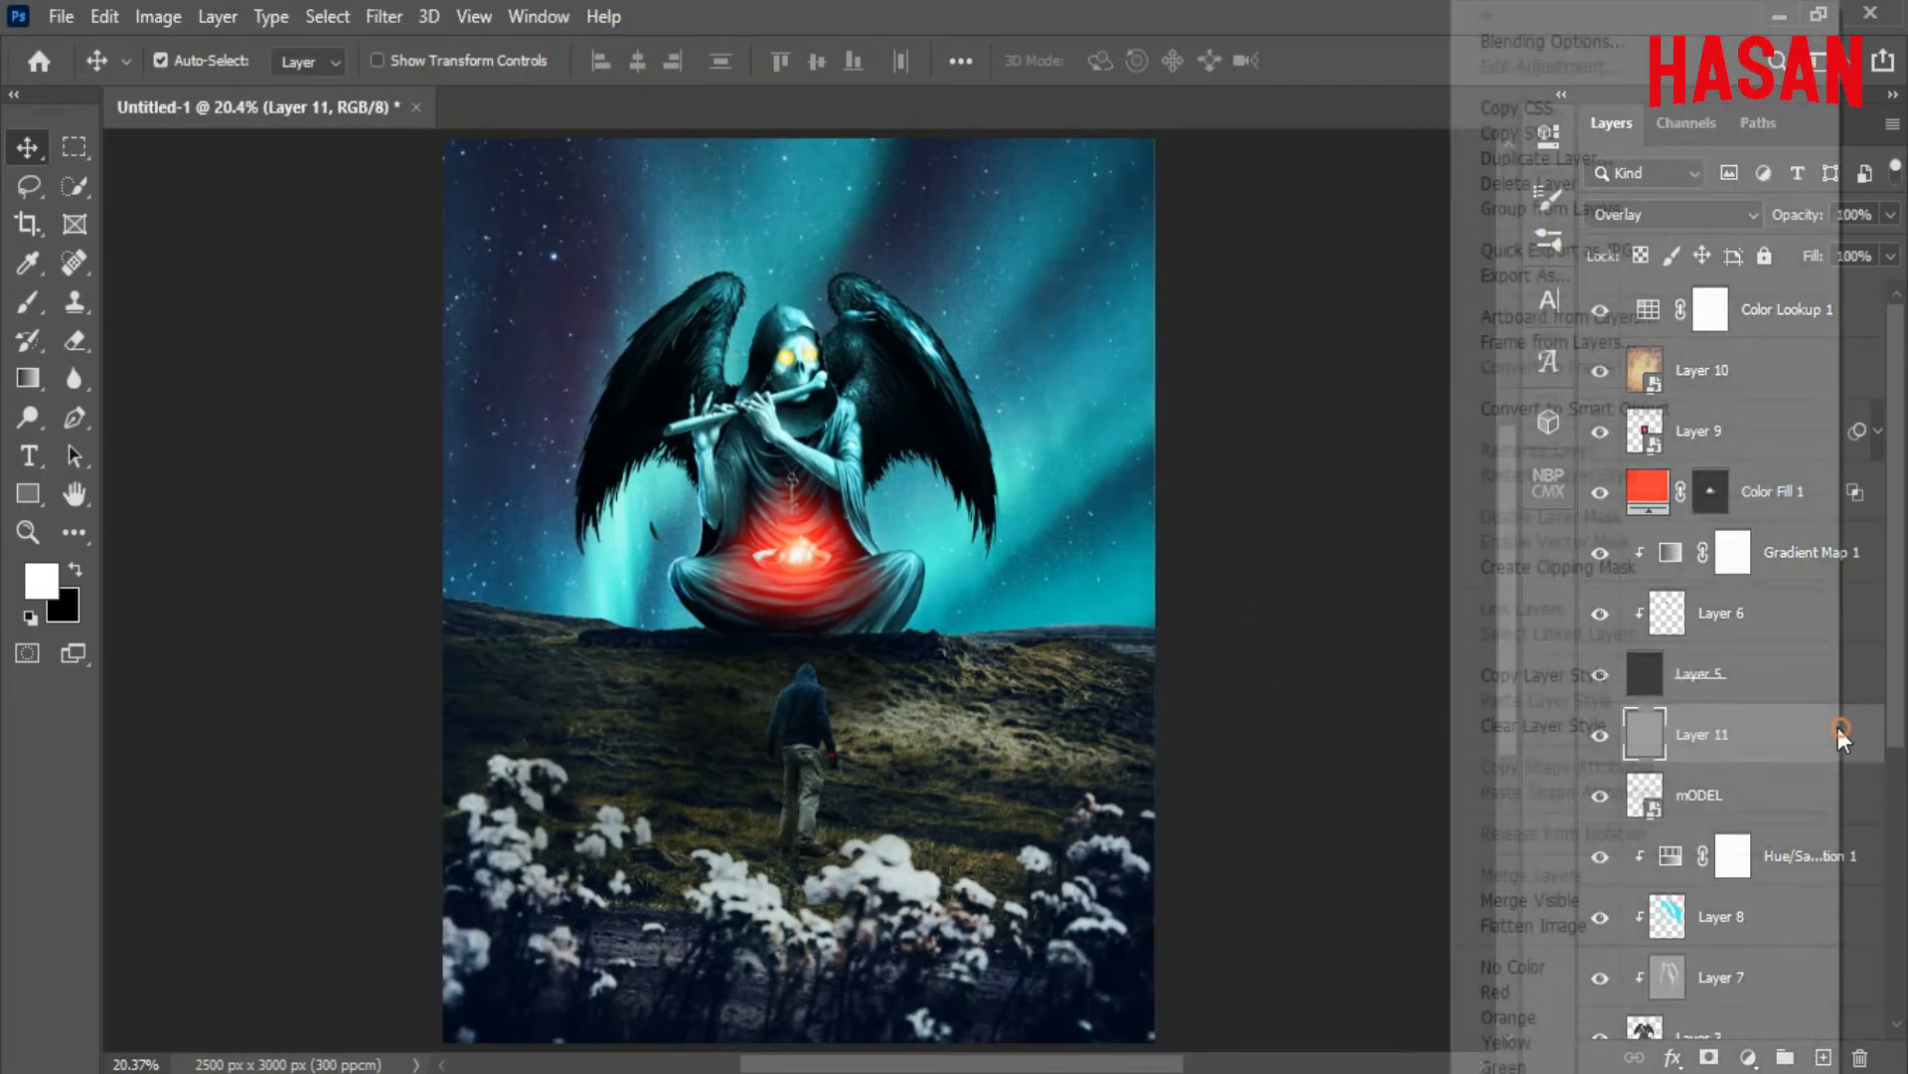
pyautogui.click(1610, 564)
# Brighten the right side of the man's hood, shoulder and sleeve with the Dodge tool, Midtones at 59% exposure
pyautogui.moveTo(845, 725)
pyautogui.mouseDown()
pyautogui.moveTo(925, 725)
pyautogui.moveTo(877, 717)
pyautogui.mouseUp()
pyautogui.moveTo(877, 718); pyautogui.dragTo(1031, 537)
pyautogui.moveTo(1032, 537); pyautogui.dragTo(1058, 592)
pyautogui.moveTo(28, 416); pyautogui.dragTo(127, 413)
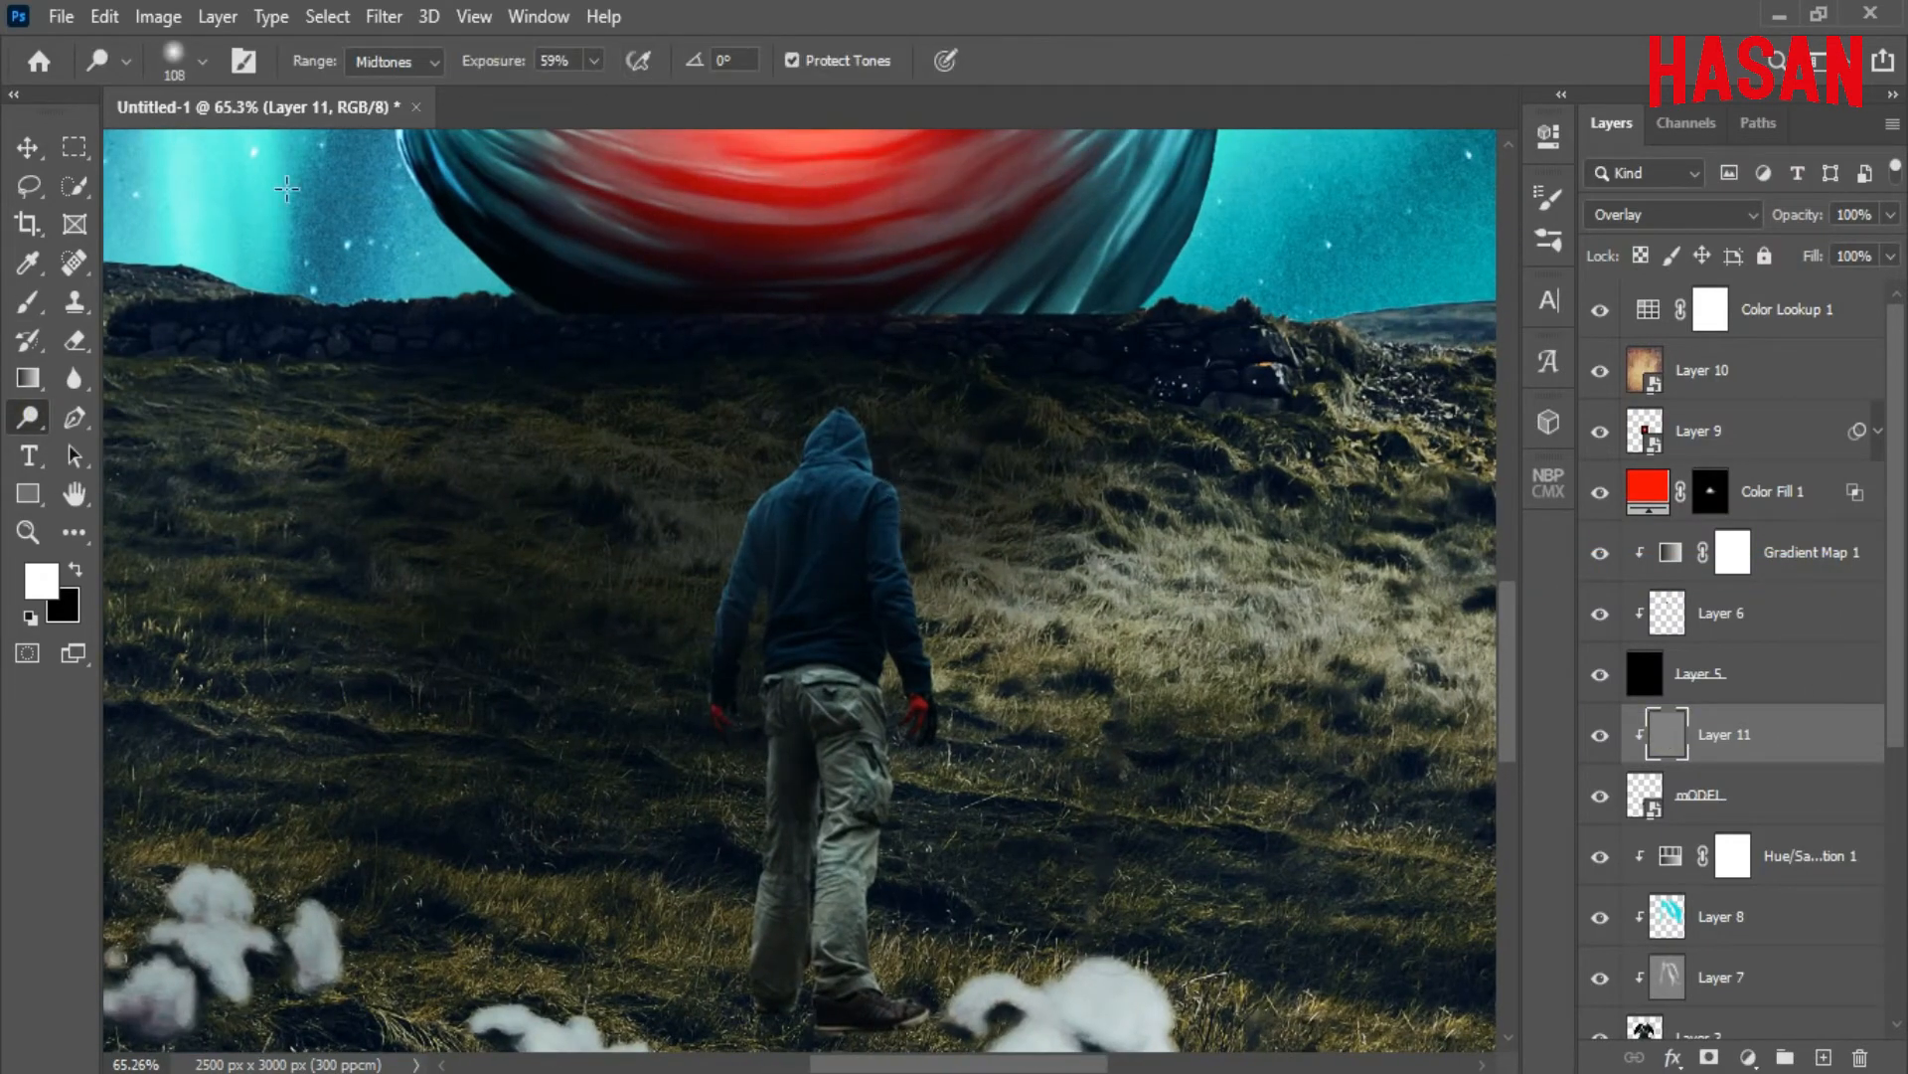
pyautogui.rightClick(28, 416)
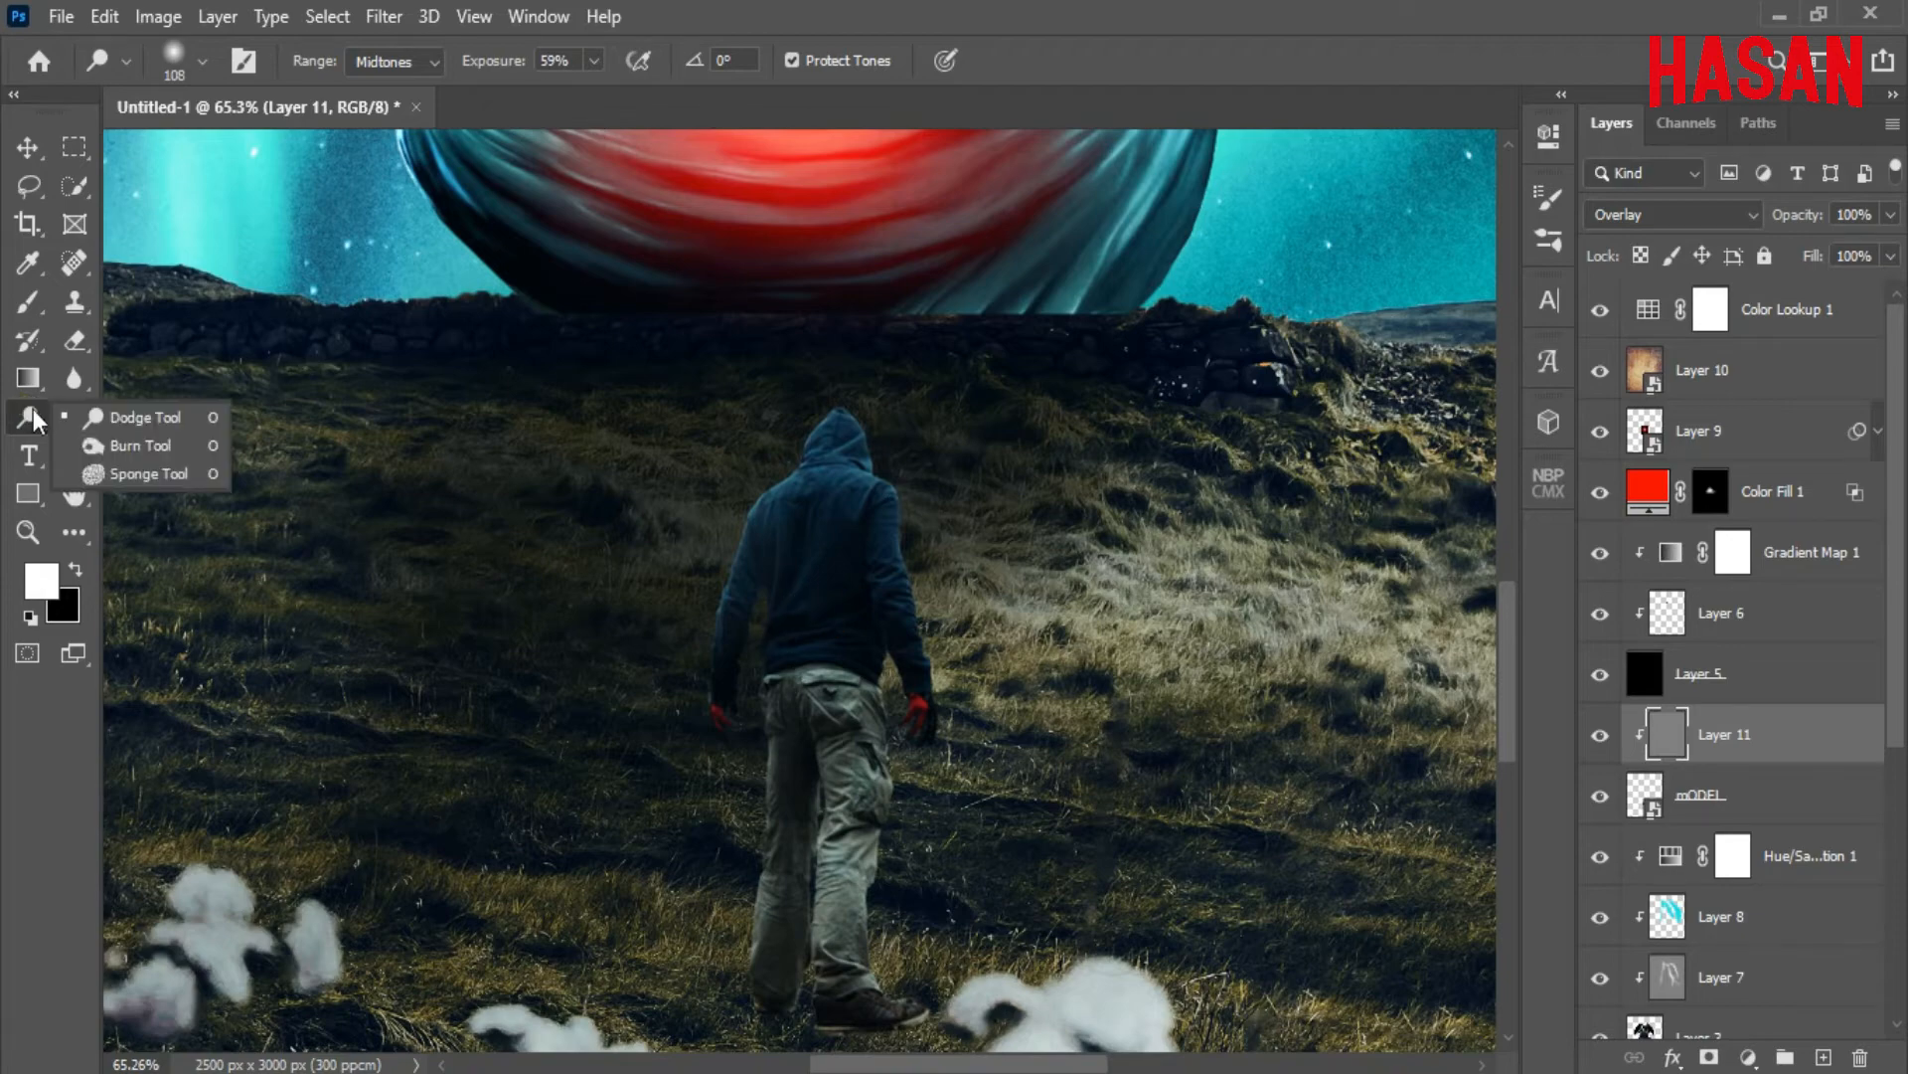
pyautogui.click(121, 415)
pyautogui.scroll(-15, 938, 698)
pyautogui.hotkey('ctrl', '0')
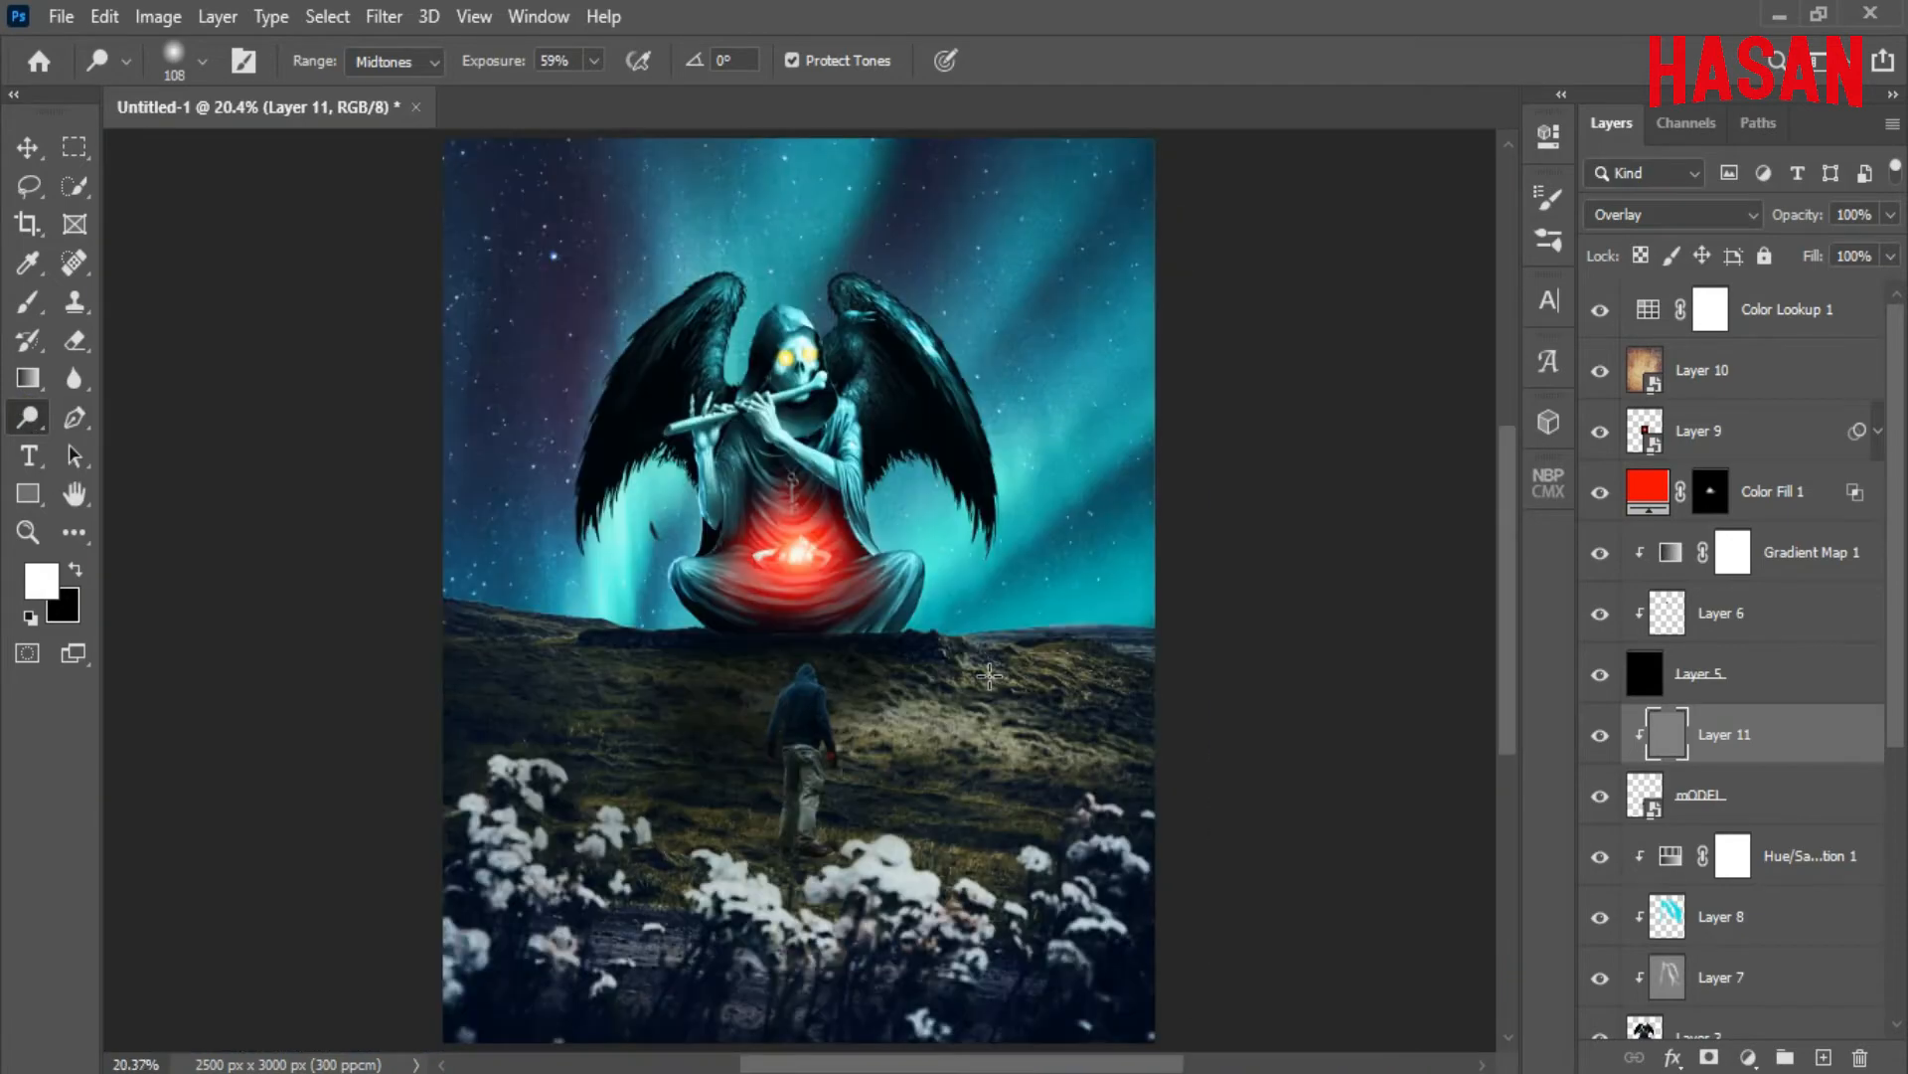
pyautogui.scroll(8, 814, 755)
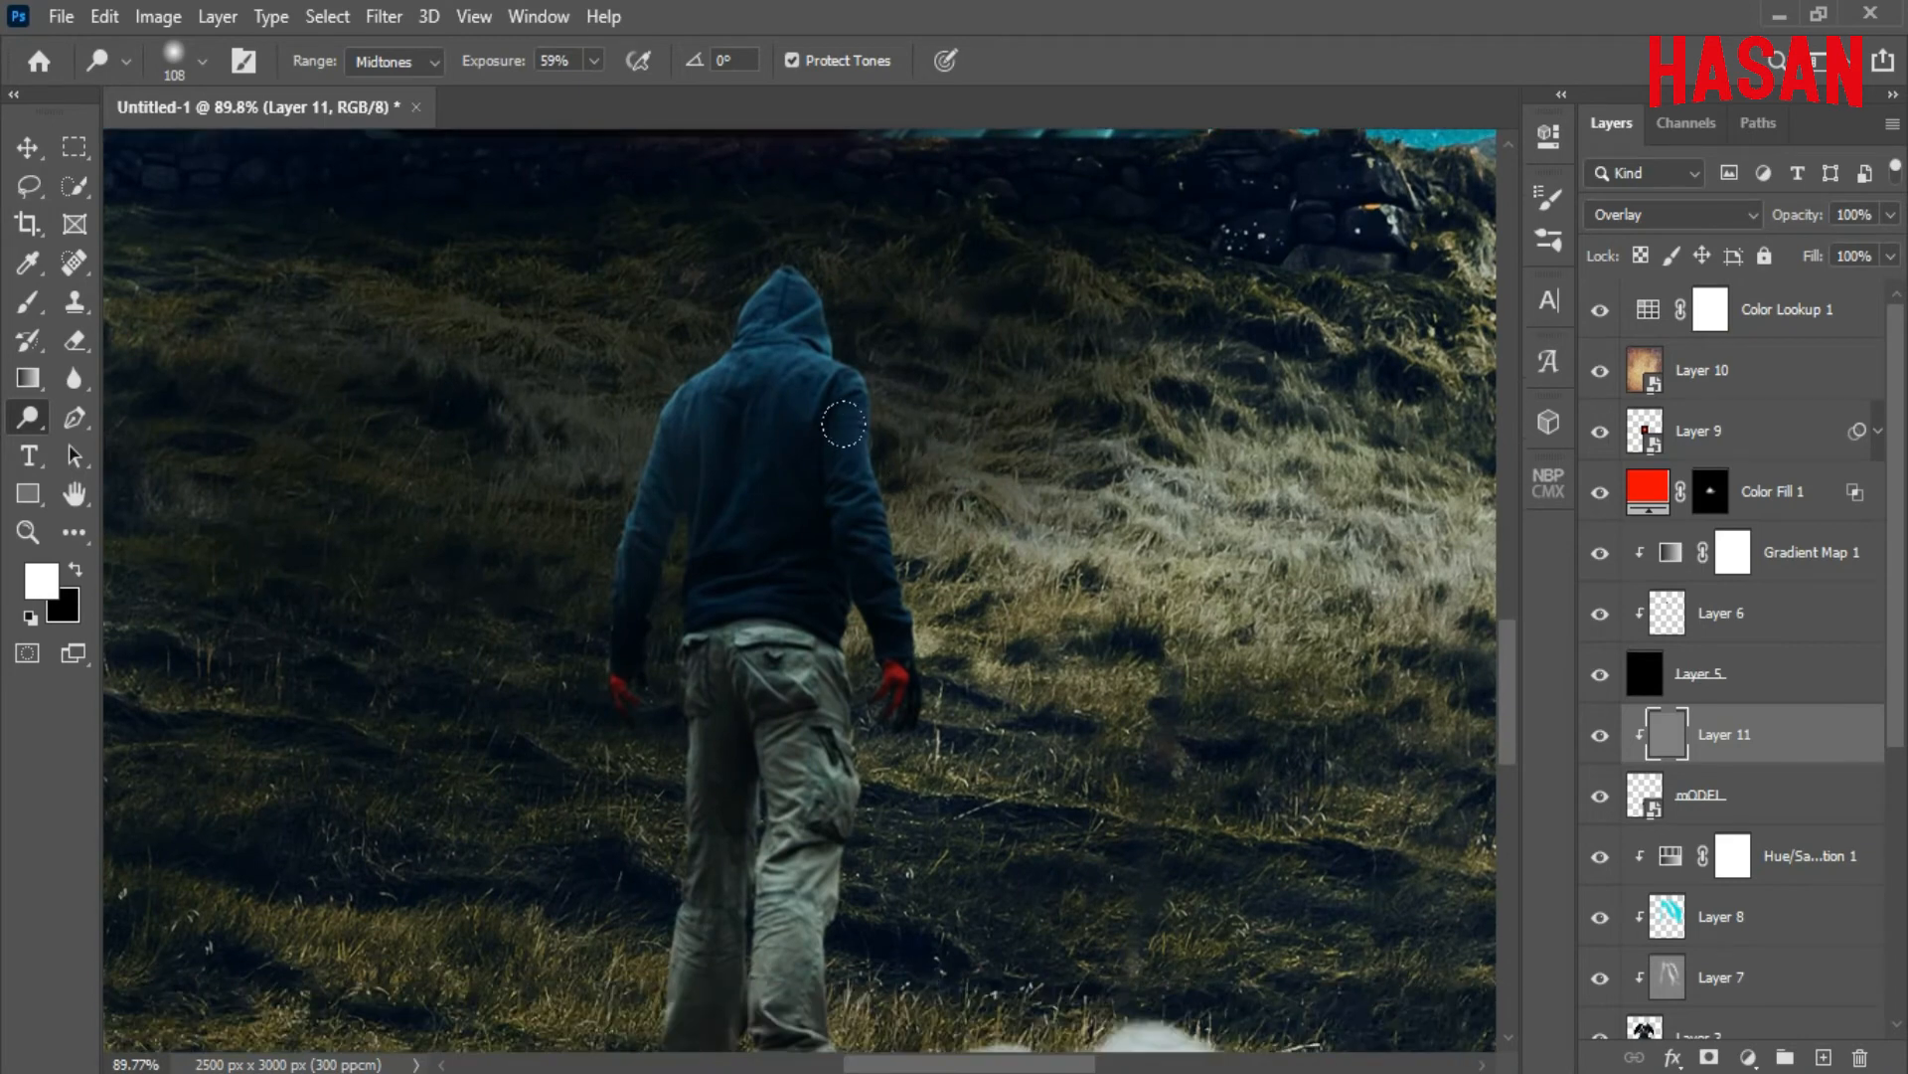
pyautogui.keyDown('alt'); pyautogui.moveTo(843, 425); pyautogui.dragTo(832, 425); pyautogui.keyUp('alt')
pyautogui.moveTo(790, 250); pyautogui.dragTo(858, 499)
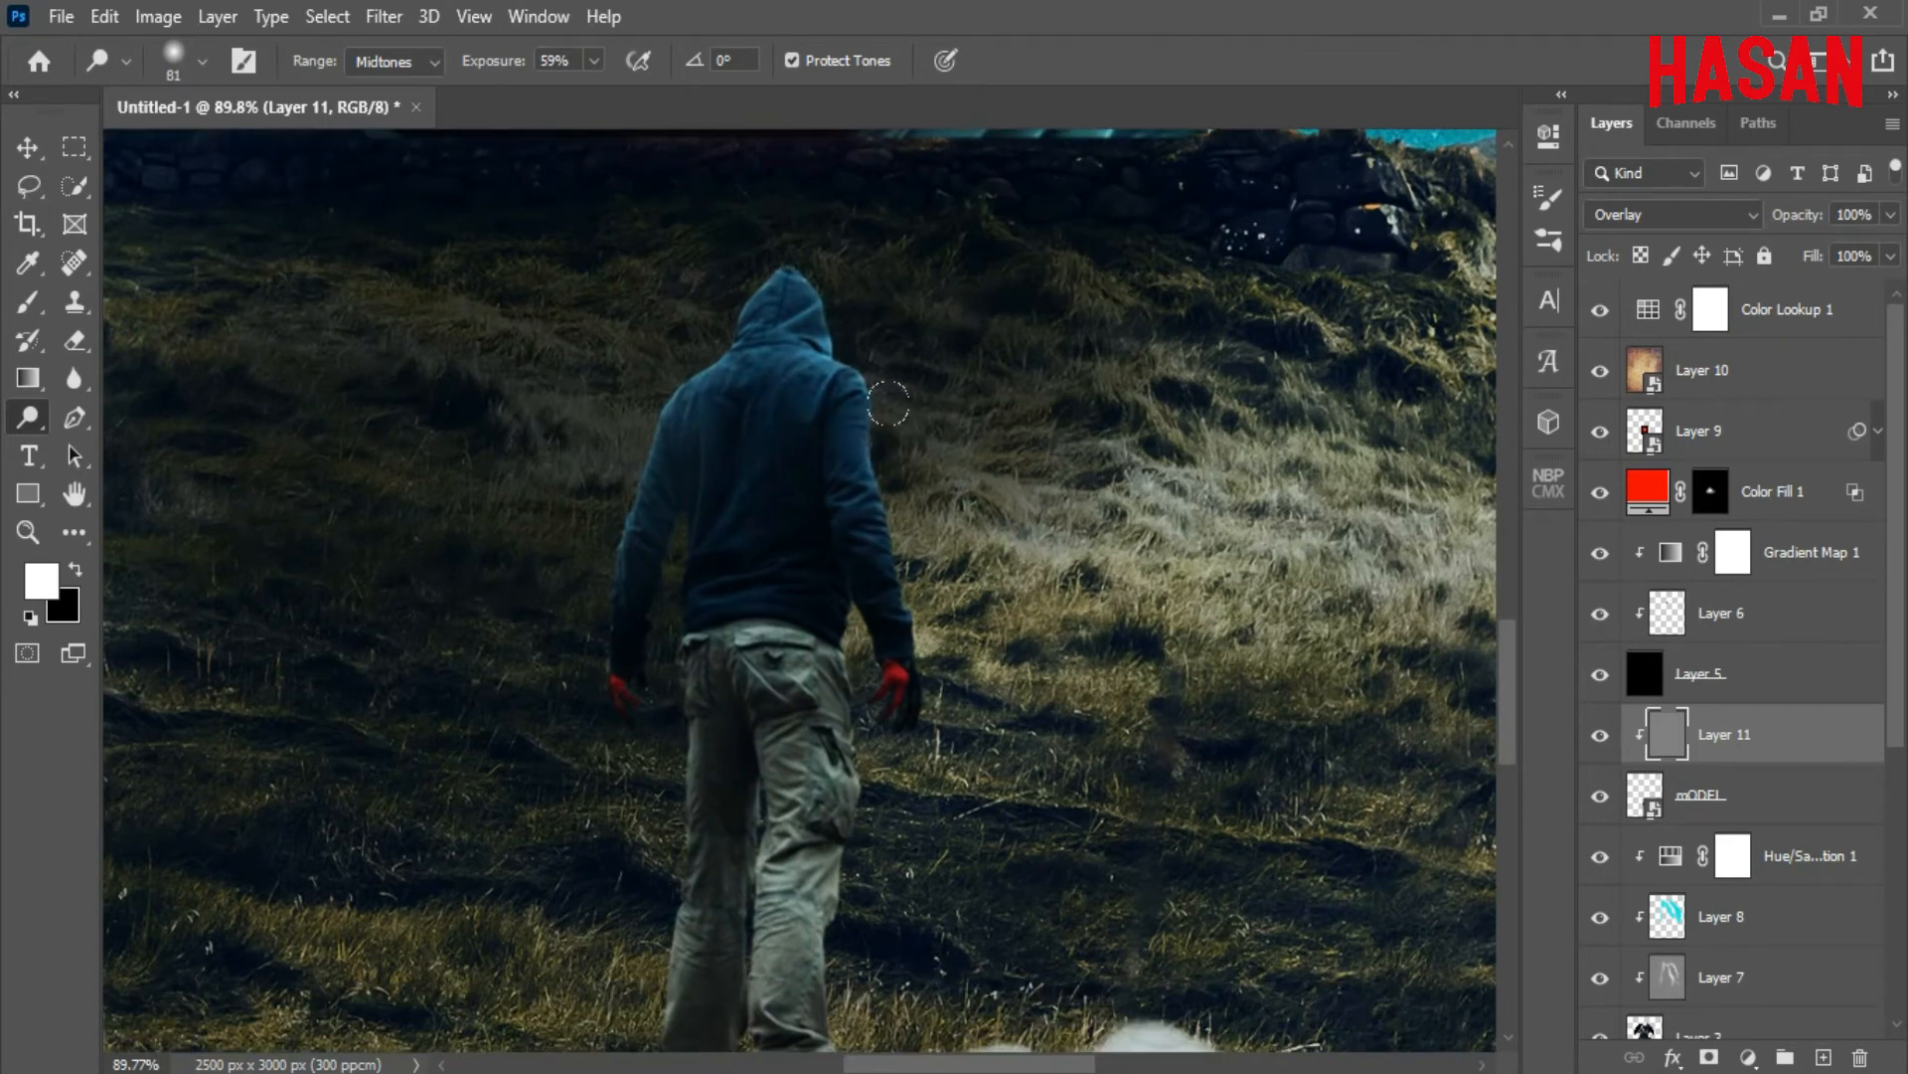
pyautogui.moveTo(794, 257); pyautogui.dragTo(904, 579)
# Dodge highlights along the right edge of the man's trousers down to the shoe
pyautogui.moveTo(1027, 666); pyautogui.dragTo(933, 507)
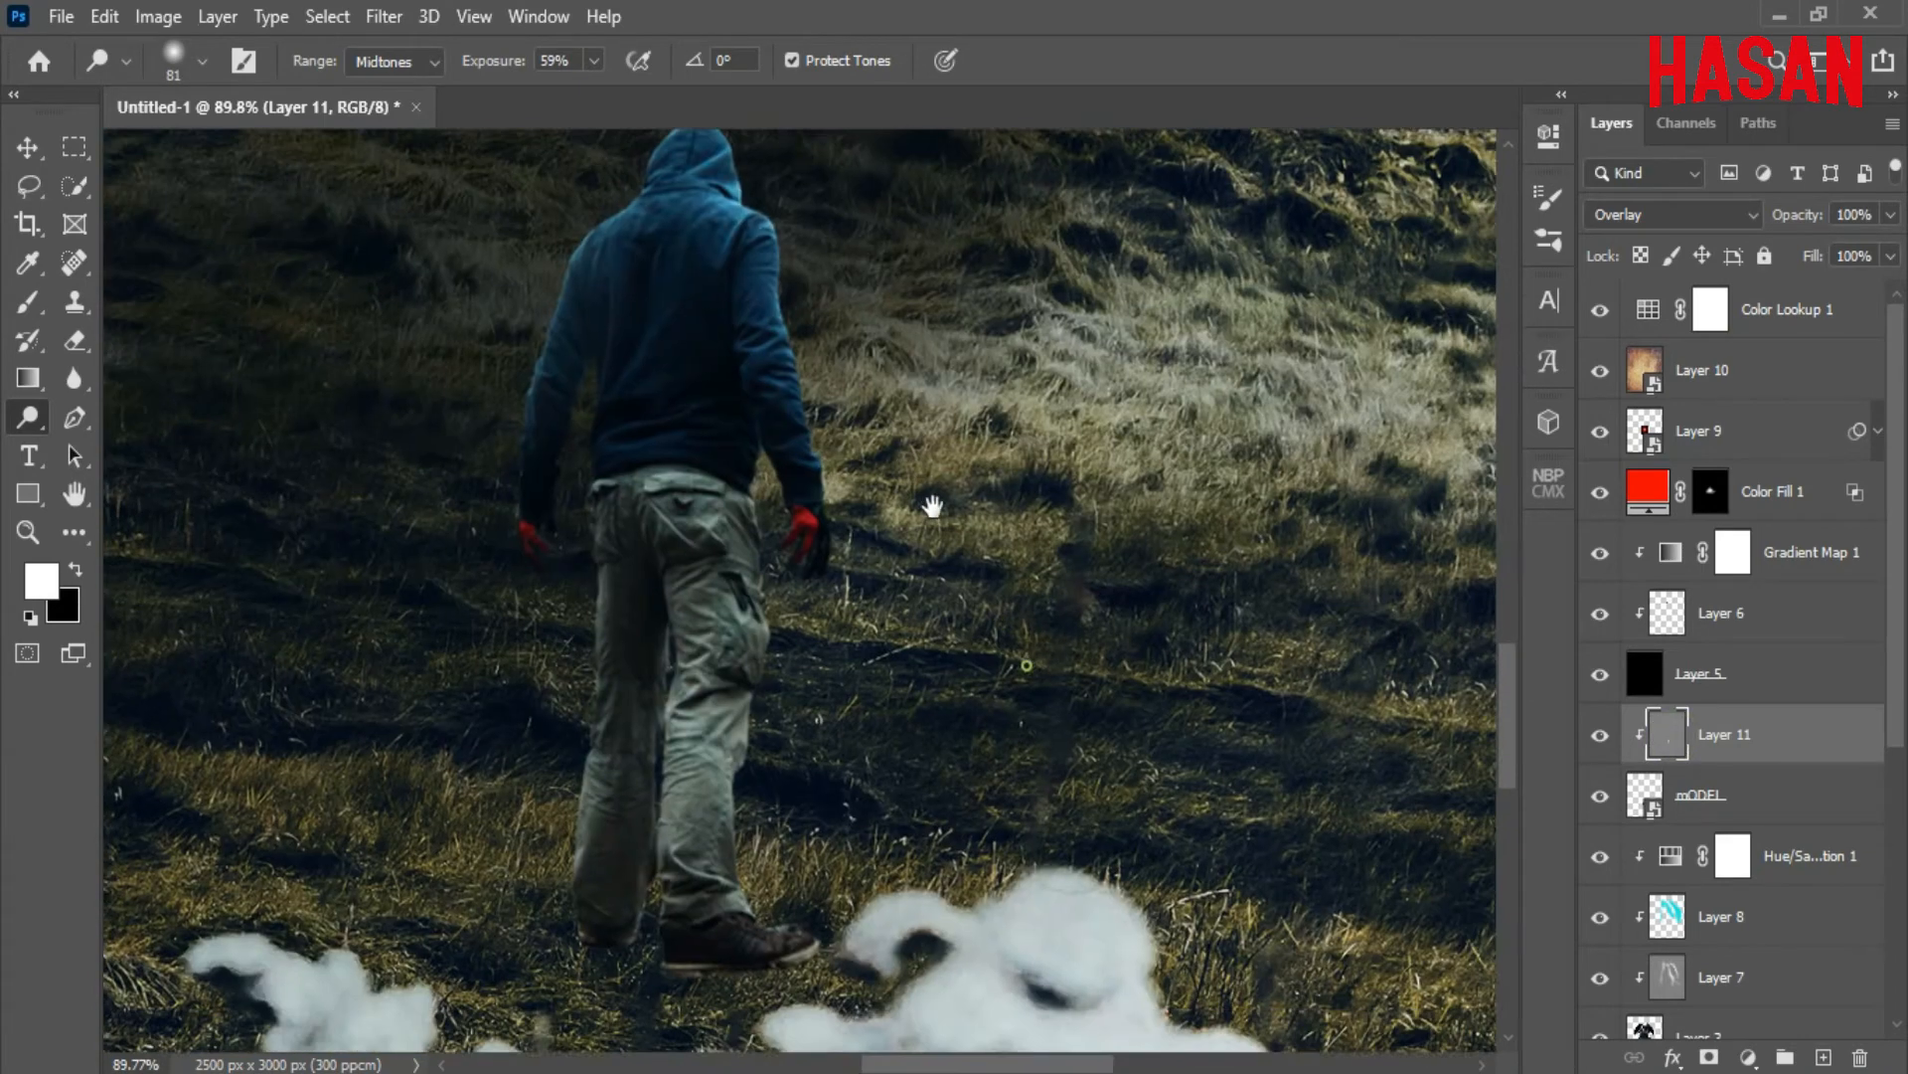
pyautogui.moveTo(751, 497); pyautogui.dragTo(717, 890)
pyautogui.moveTo(764, 592); pyautogui.dragTo(720, 898)
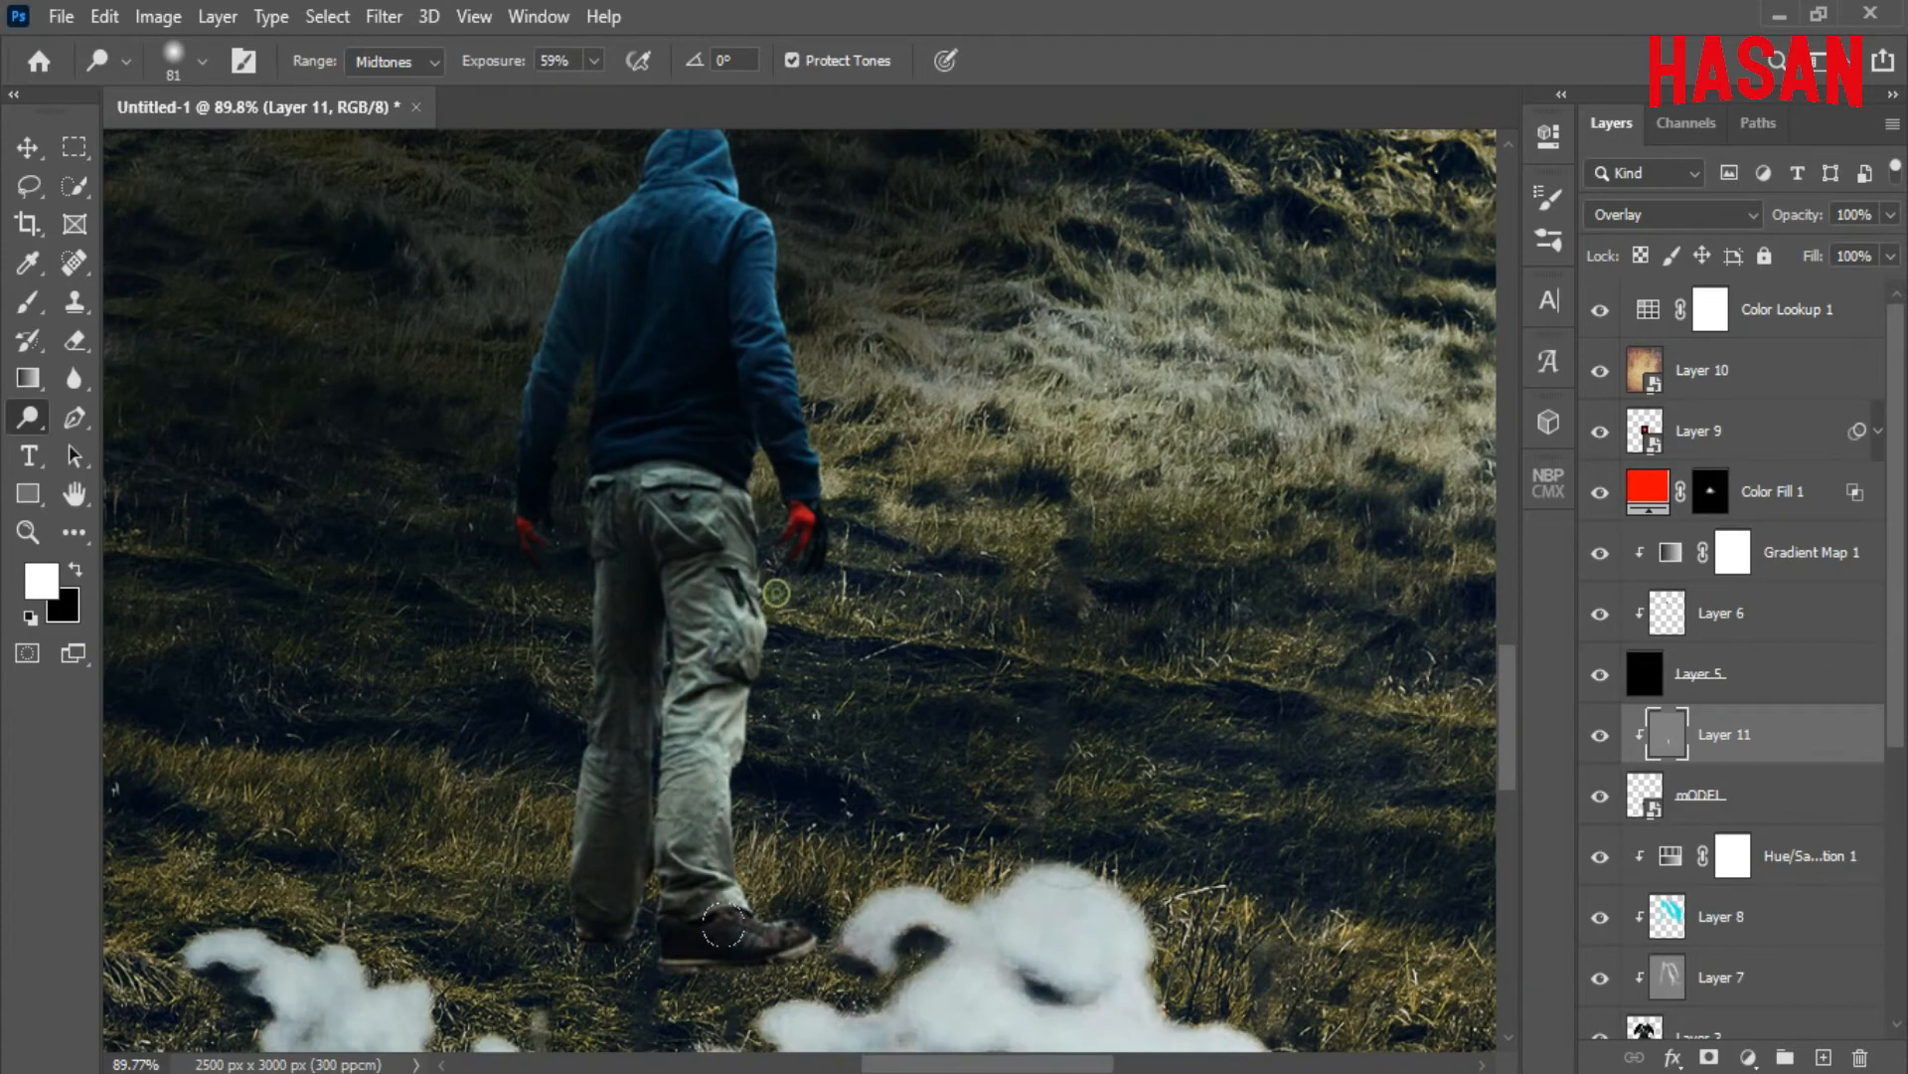
pyautogui.scroll(1, 746, 556)
pyautogui.moveTo(744, 666)
pyautogui.mouseDown()
pyautogui.moveTo(737, 528)
pyautogui.moveTo(743, 720)
pyautogui.mouseUp()
pyautogui.scroll(1, 768, 390)
# Dodge the left side of the hoodie from the hood down along the shoulder and sleeve
pyautogui.moveTo(926, 665); pyautogui.dragTo(1107, 644)
pyautogui.moveTo(792, 295); pyautogui.dragTo(645, 562)
pyautogui.scroll(1, 765, 371)
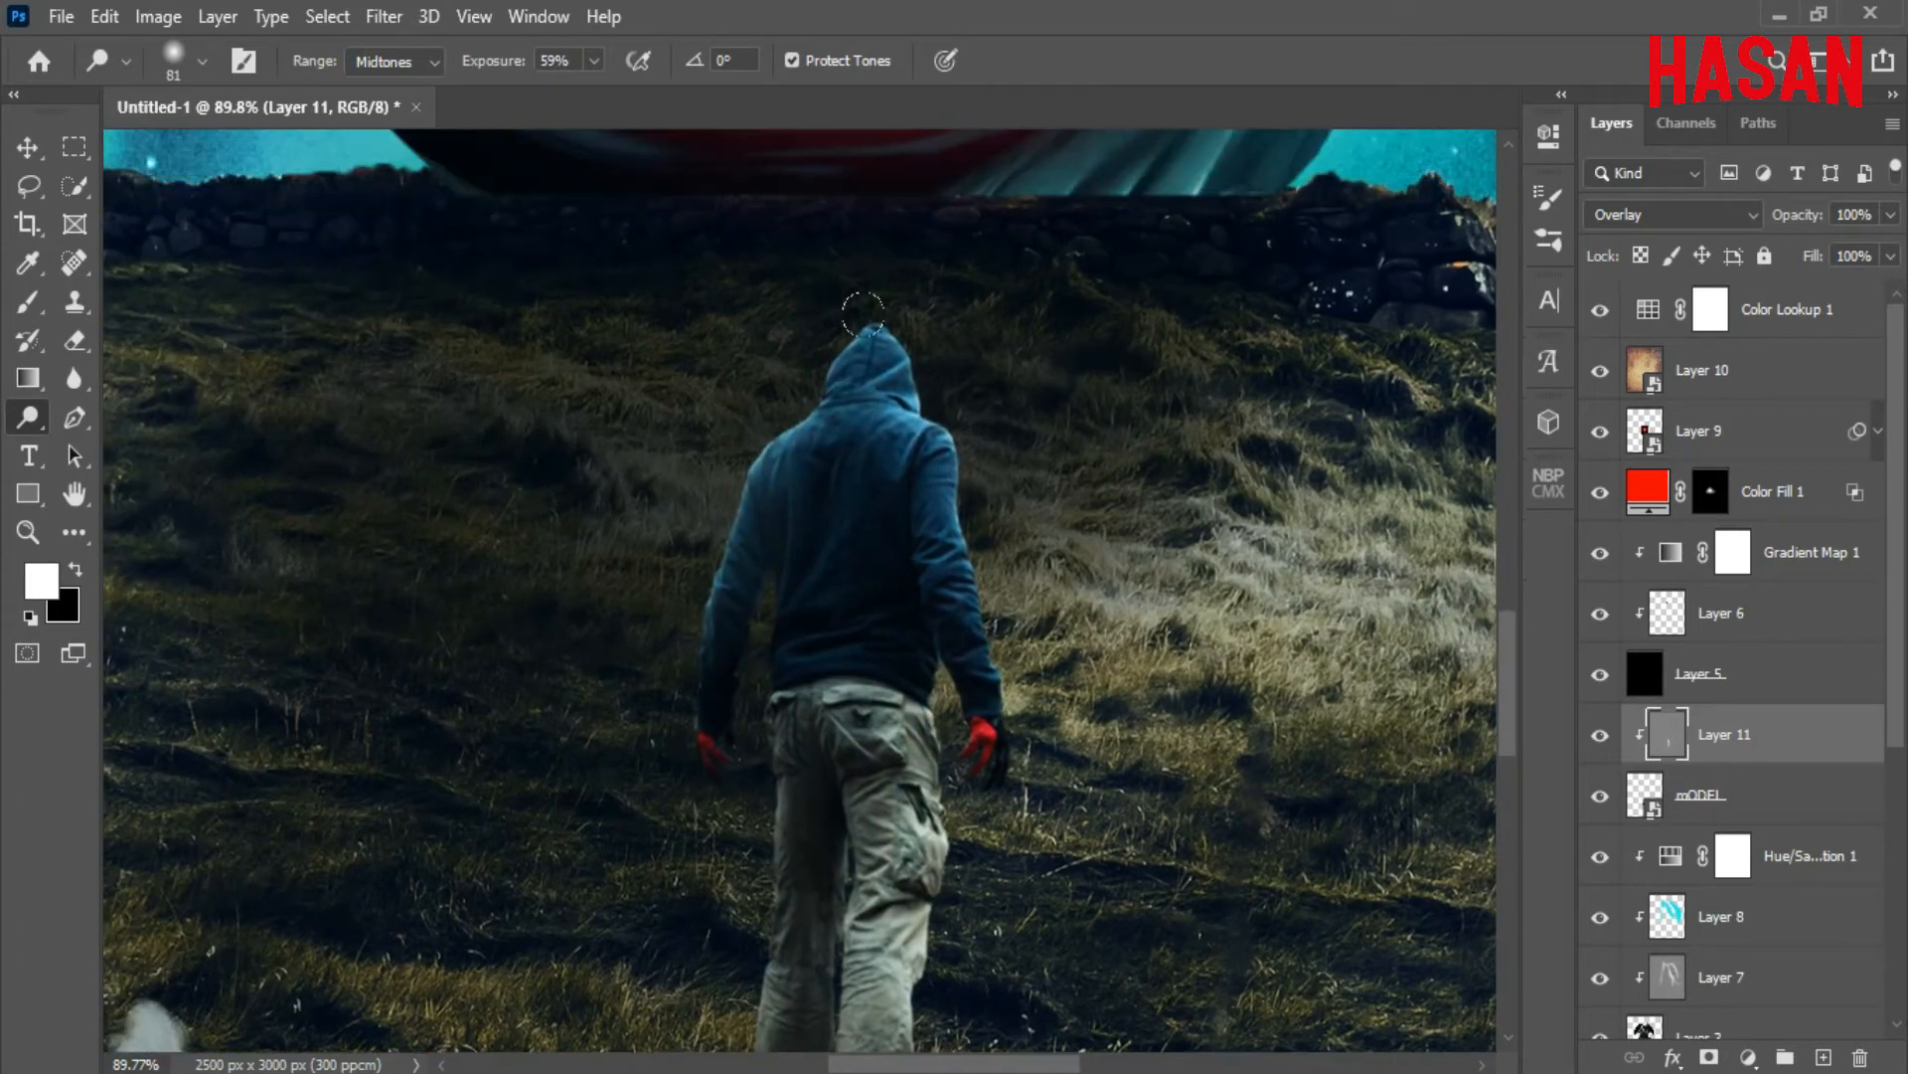
pyautogui.scroll(-2, 756, 522)
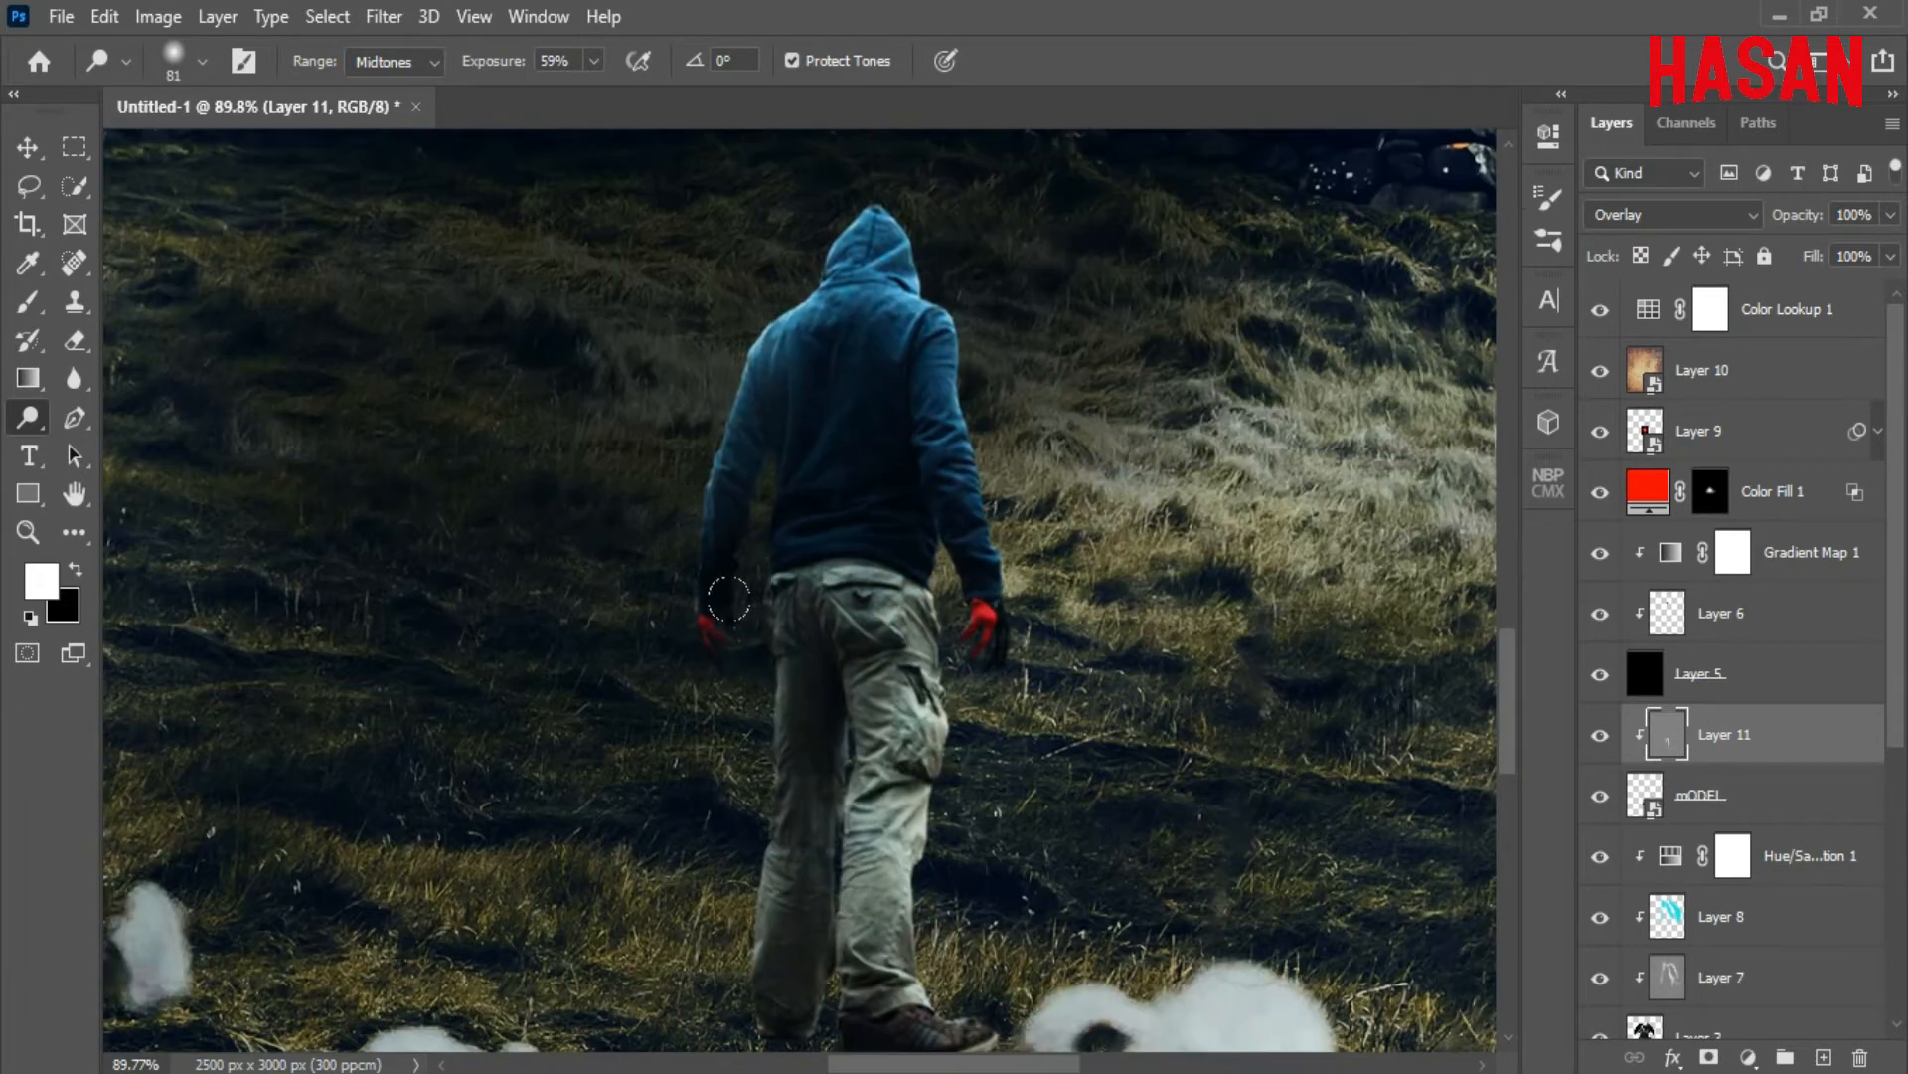
pyautogui.scroll(-3, 747, 532)
pyautogui.click(28, 147)
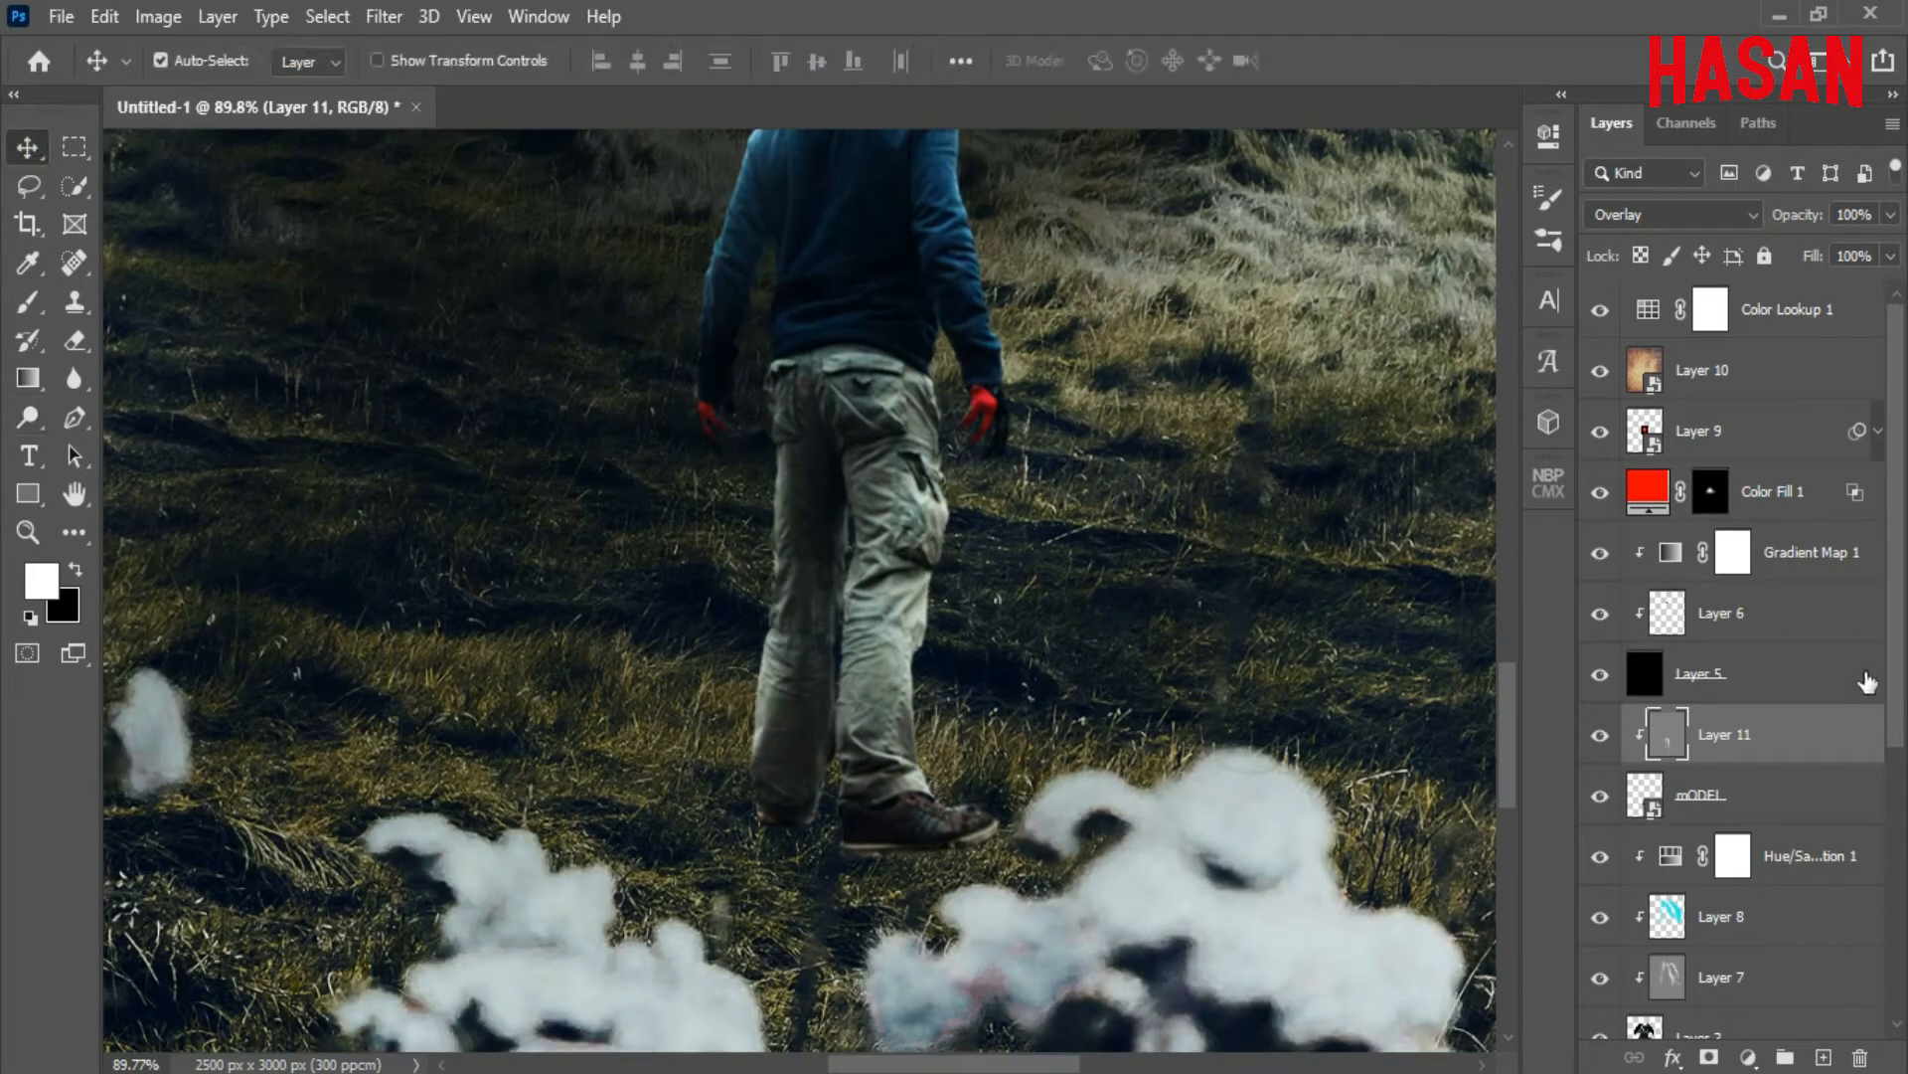
# Create an empty layer directly below mODEL and prepare a soft black brush with 50% flow
pyautogui.click(1834, 865)
pyautogui.hotkey('ctrl', 'shift', 'alt', 'n')
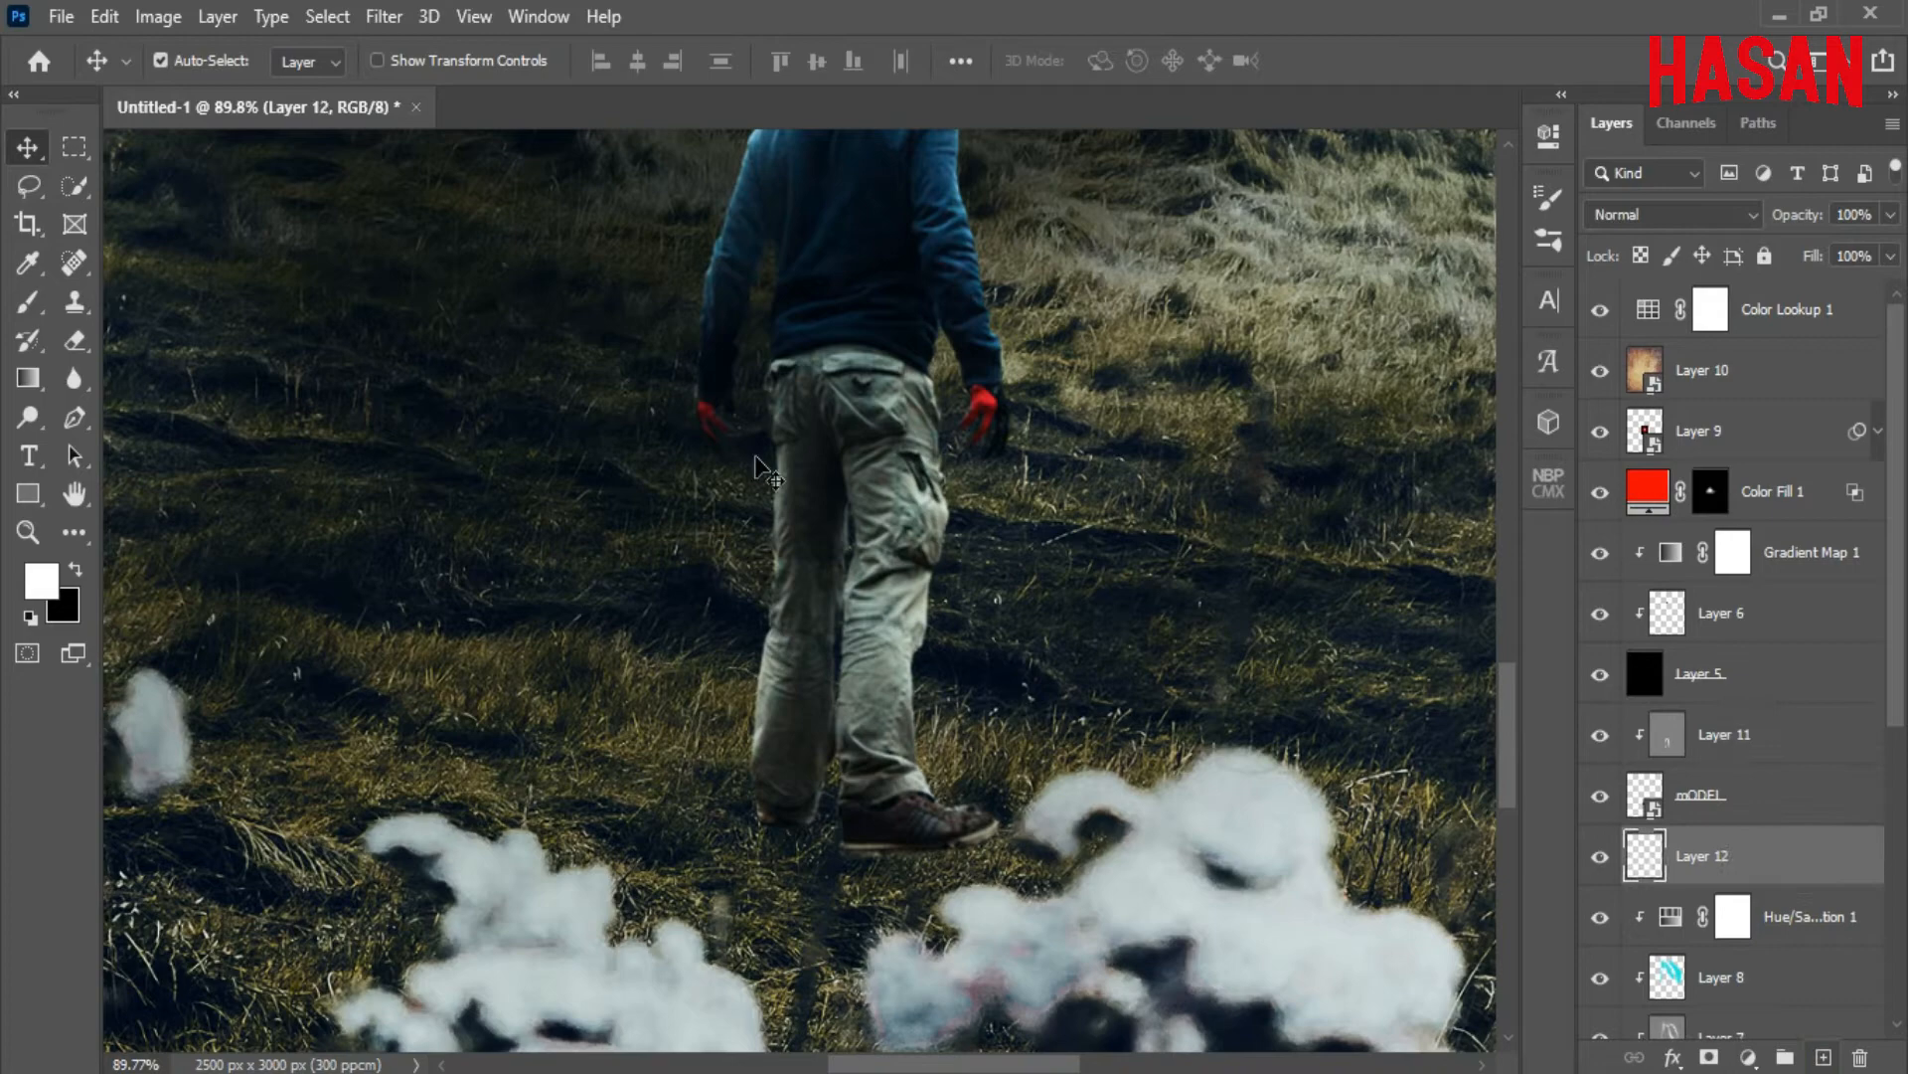
pyautogui.click(28, 301)
pyautogui.click(157, 314)
pyautogui.click(78, 573)
pyautogui.moveTo(740, 71); pyautogui.dragTo(883, 77)
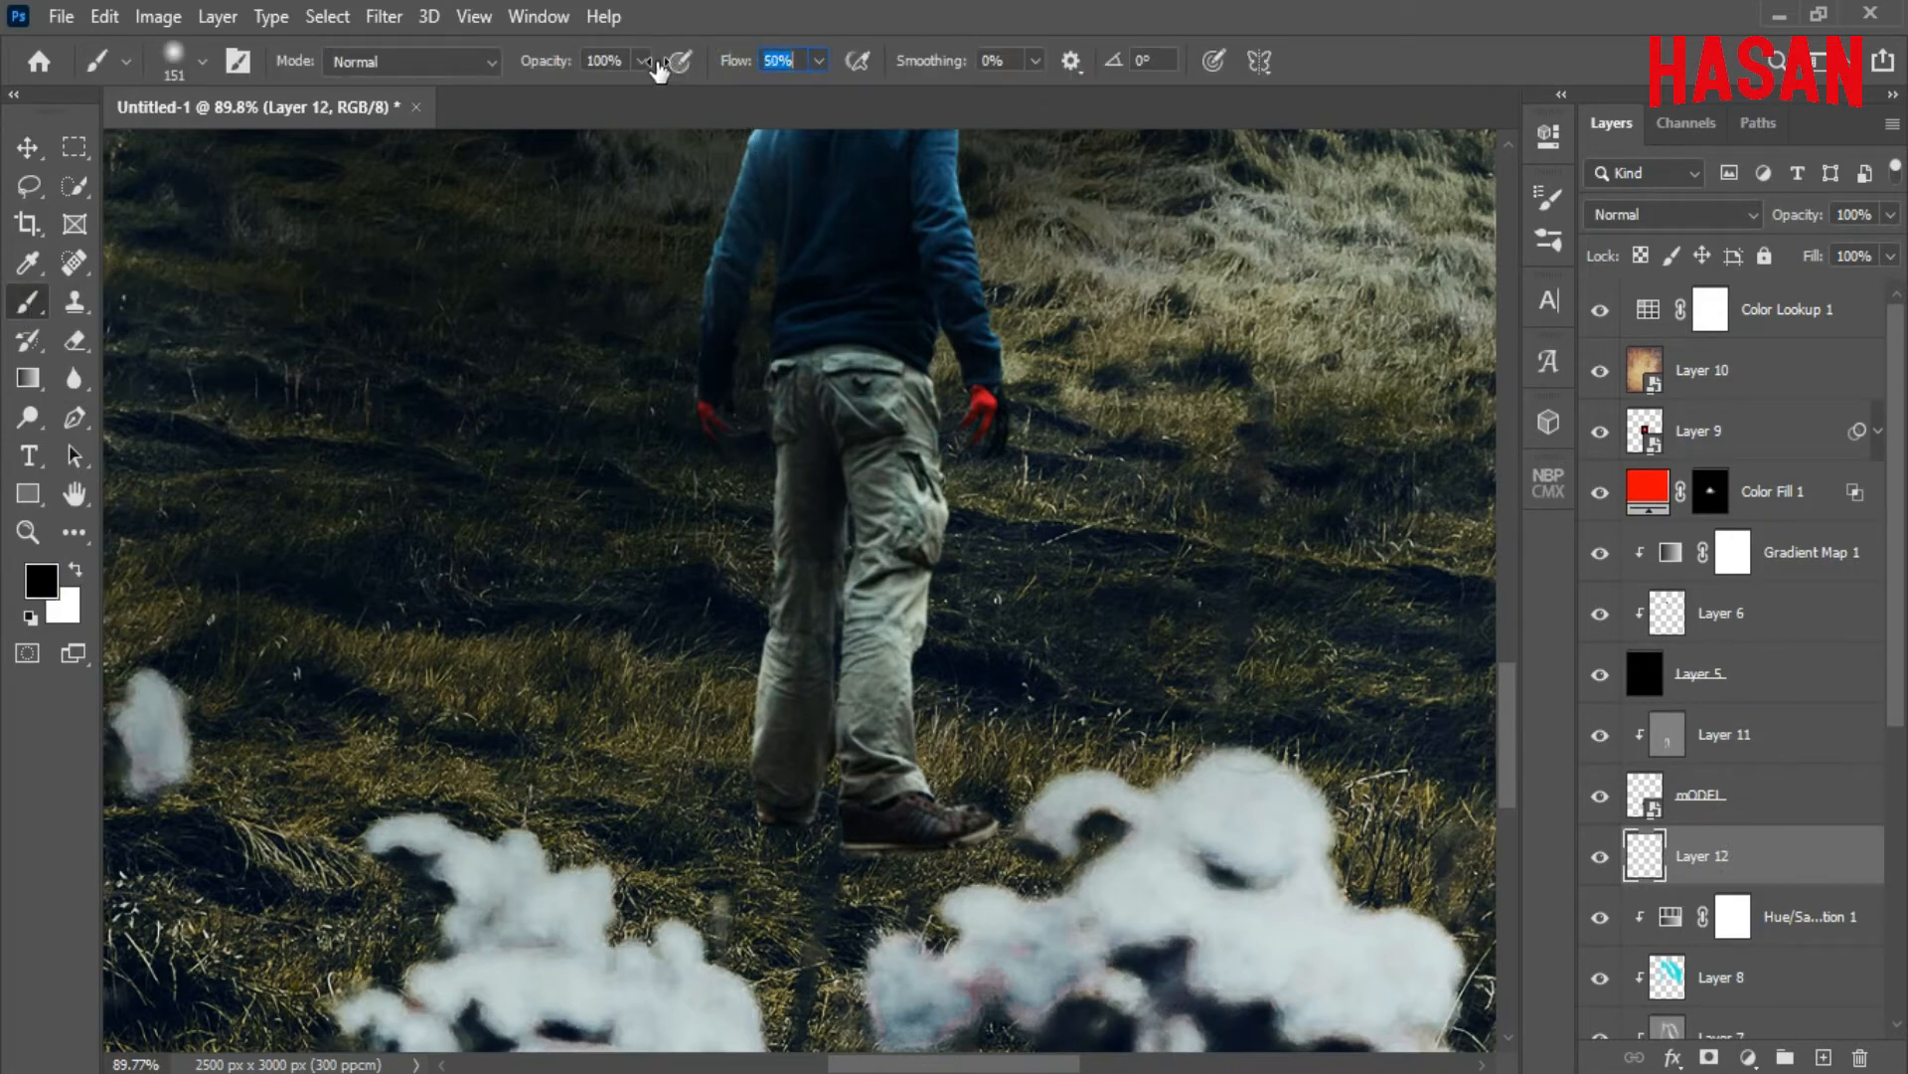
# Paint a dark shadow on the grass beneath both of the man's feet
pyautogui.moveTo(920, 746); pyautogui.dragTo(935, 570)
pyautogui.moveTo(948, 693)
pyautogui.mouseDown()
pyautogui.moveTo(885, 692)
pyautogui.moveTo(875, 715)
pyautogui.mouseUp()
pyautogui.moveTo(790, 626)
pyautogui.mouseDown()
pyautogui.moveTo(706, 805)
pyautogui.moveTo(644, 877)
pyautogui.mouseUp()
pyautogui.click(74, 339)
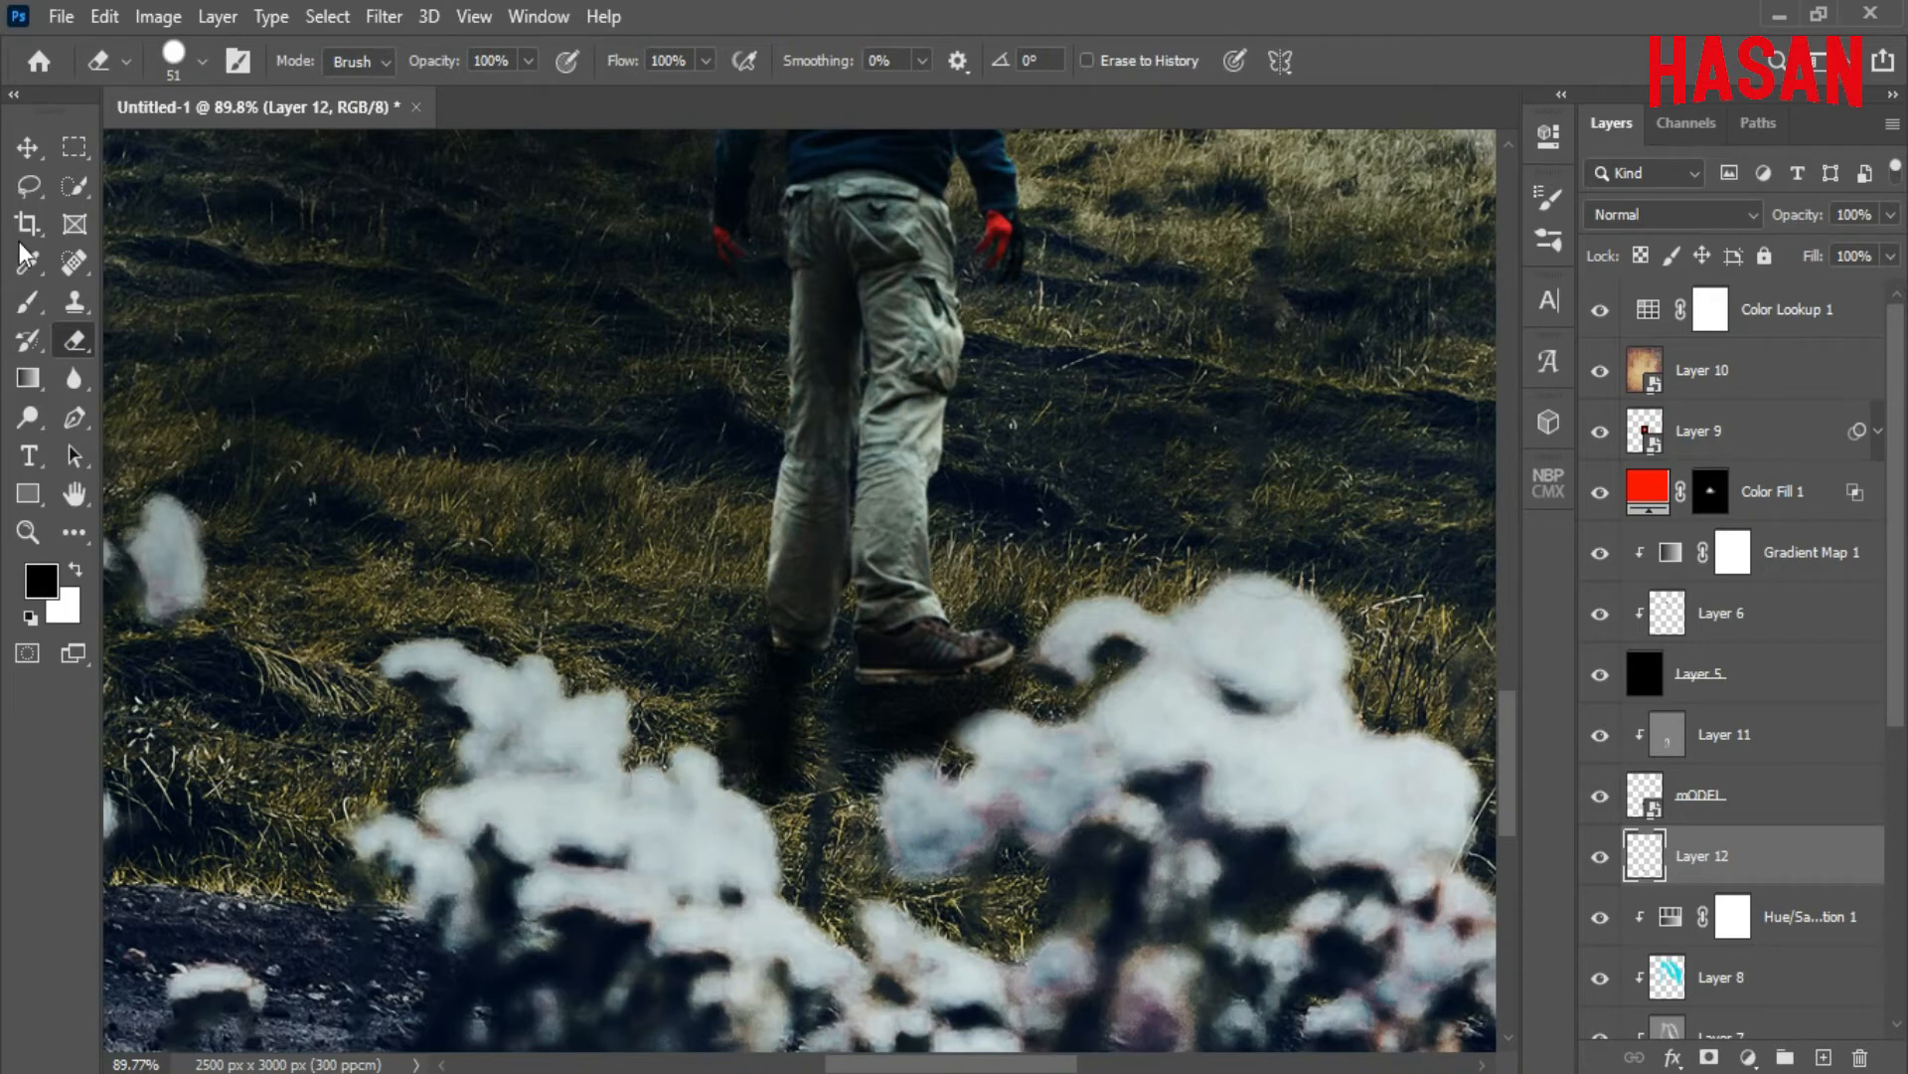
pyautogui.click(27, 148)
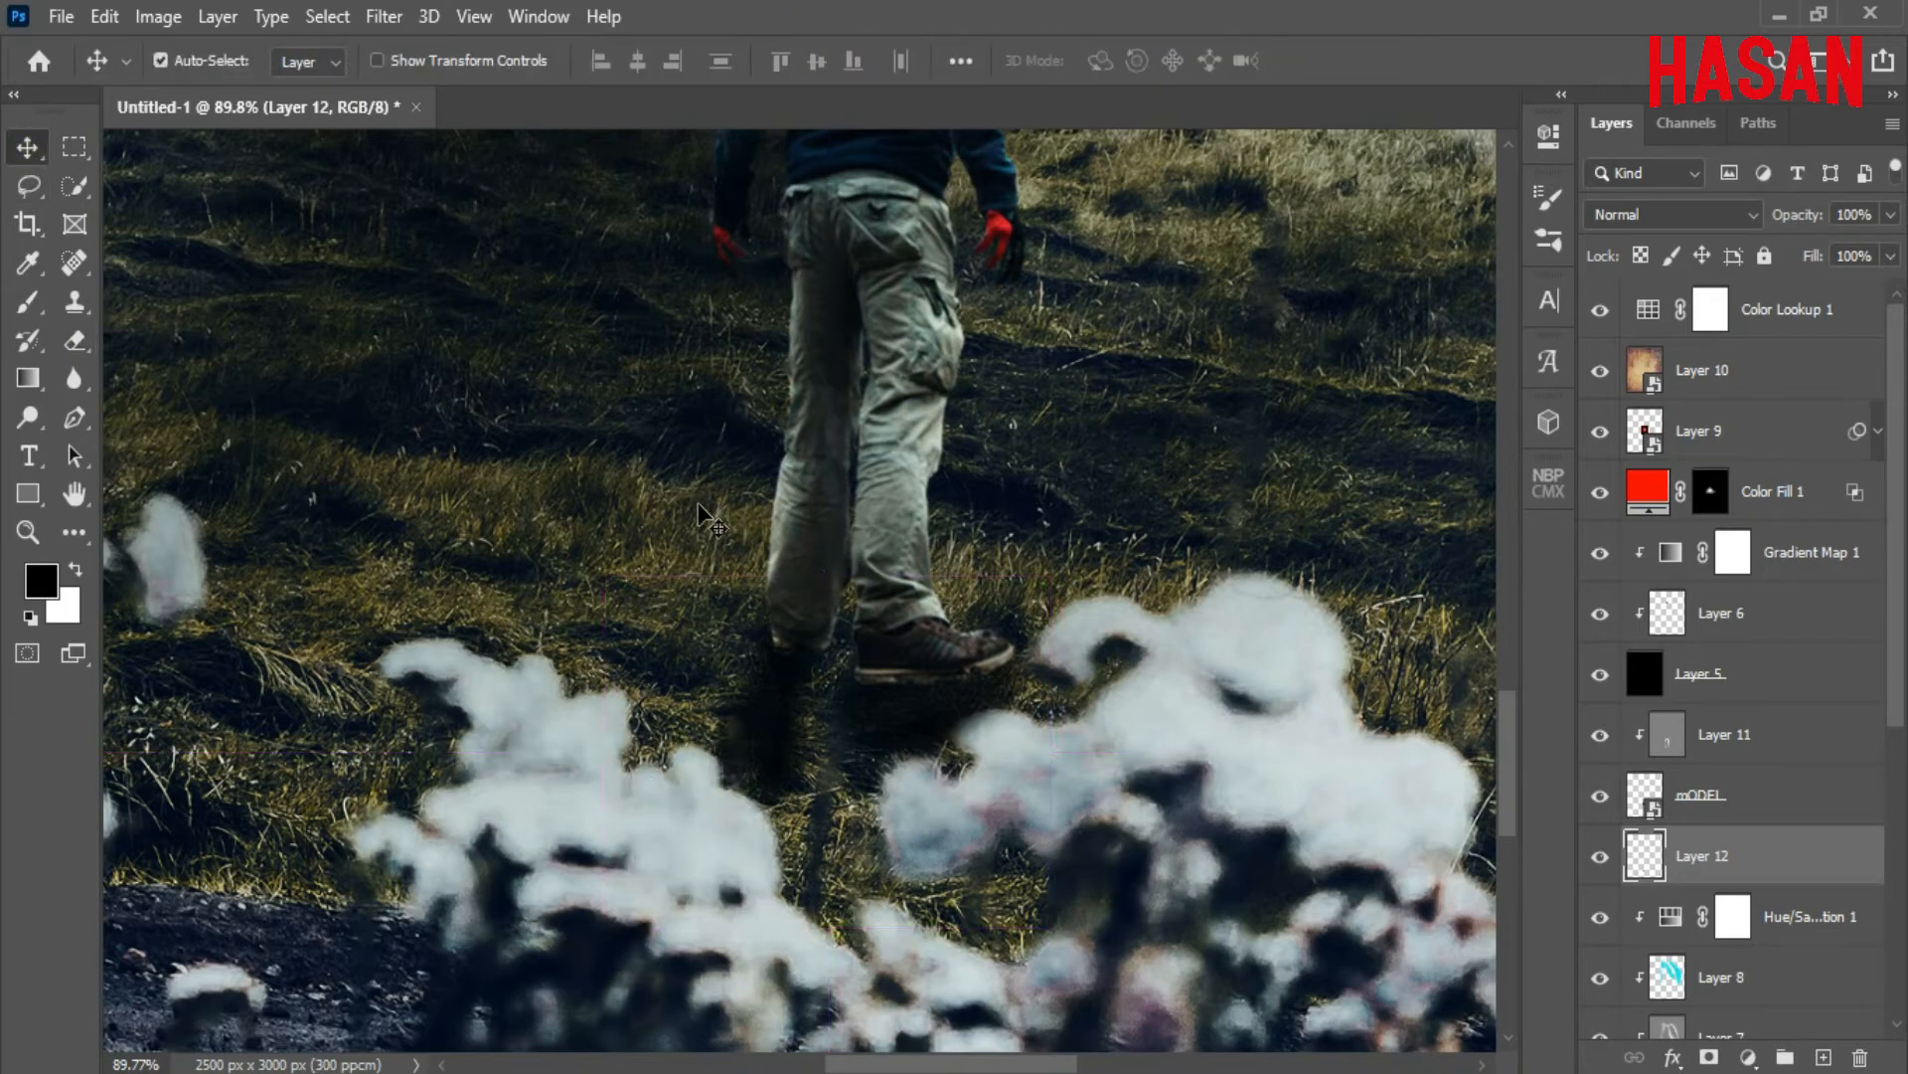
# Build up the contact shadow under the shoes with a small black brush at 9% flow
pyautogui.click(27, 302)
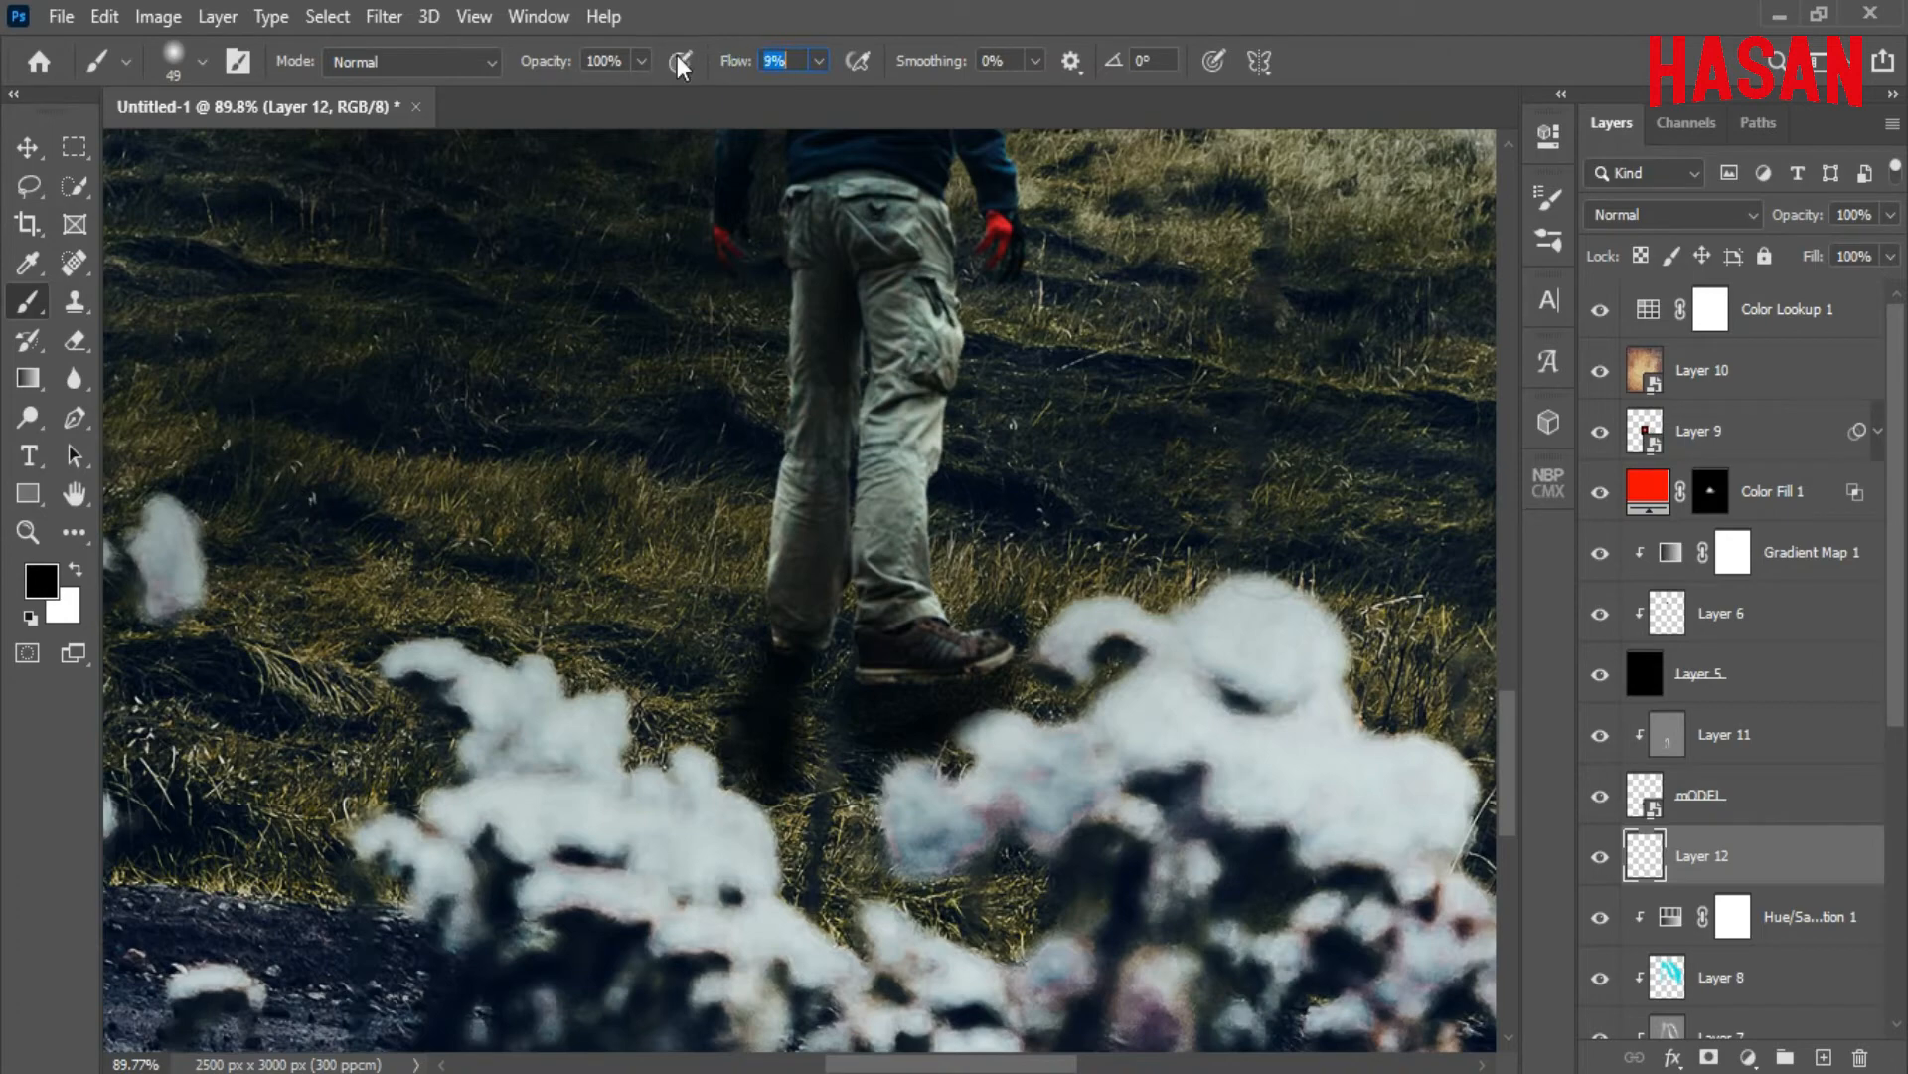
pyautogui.moveTo(810, 738)
pyautogui.mouseDown()
pyautogui.moveTo(772, 753)
pyautogui.moveTo(892, 705)
pyautogui.moveTo(856, 766)
pyautogui.moveTo(900, 690)
pyautogui.moveTo(998, 669)
pyautogui.mouseUp()
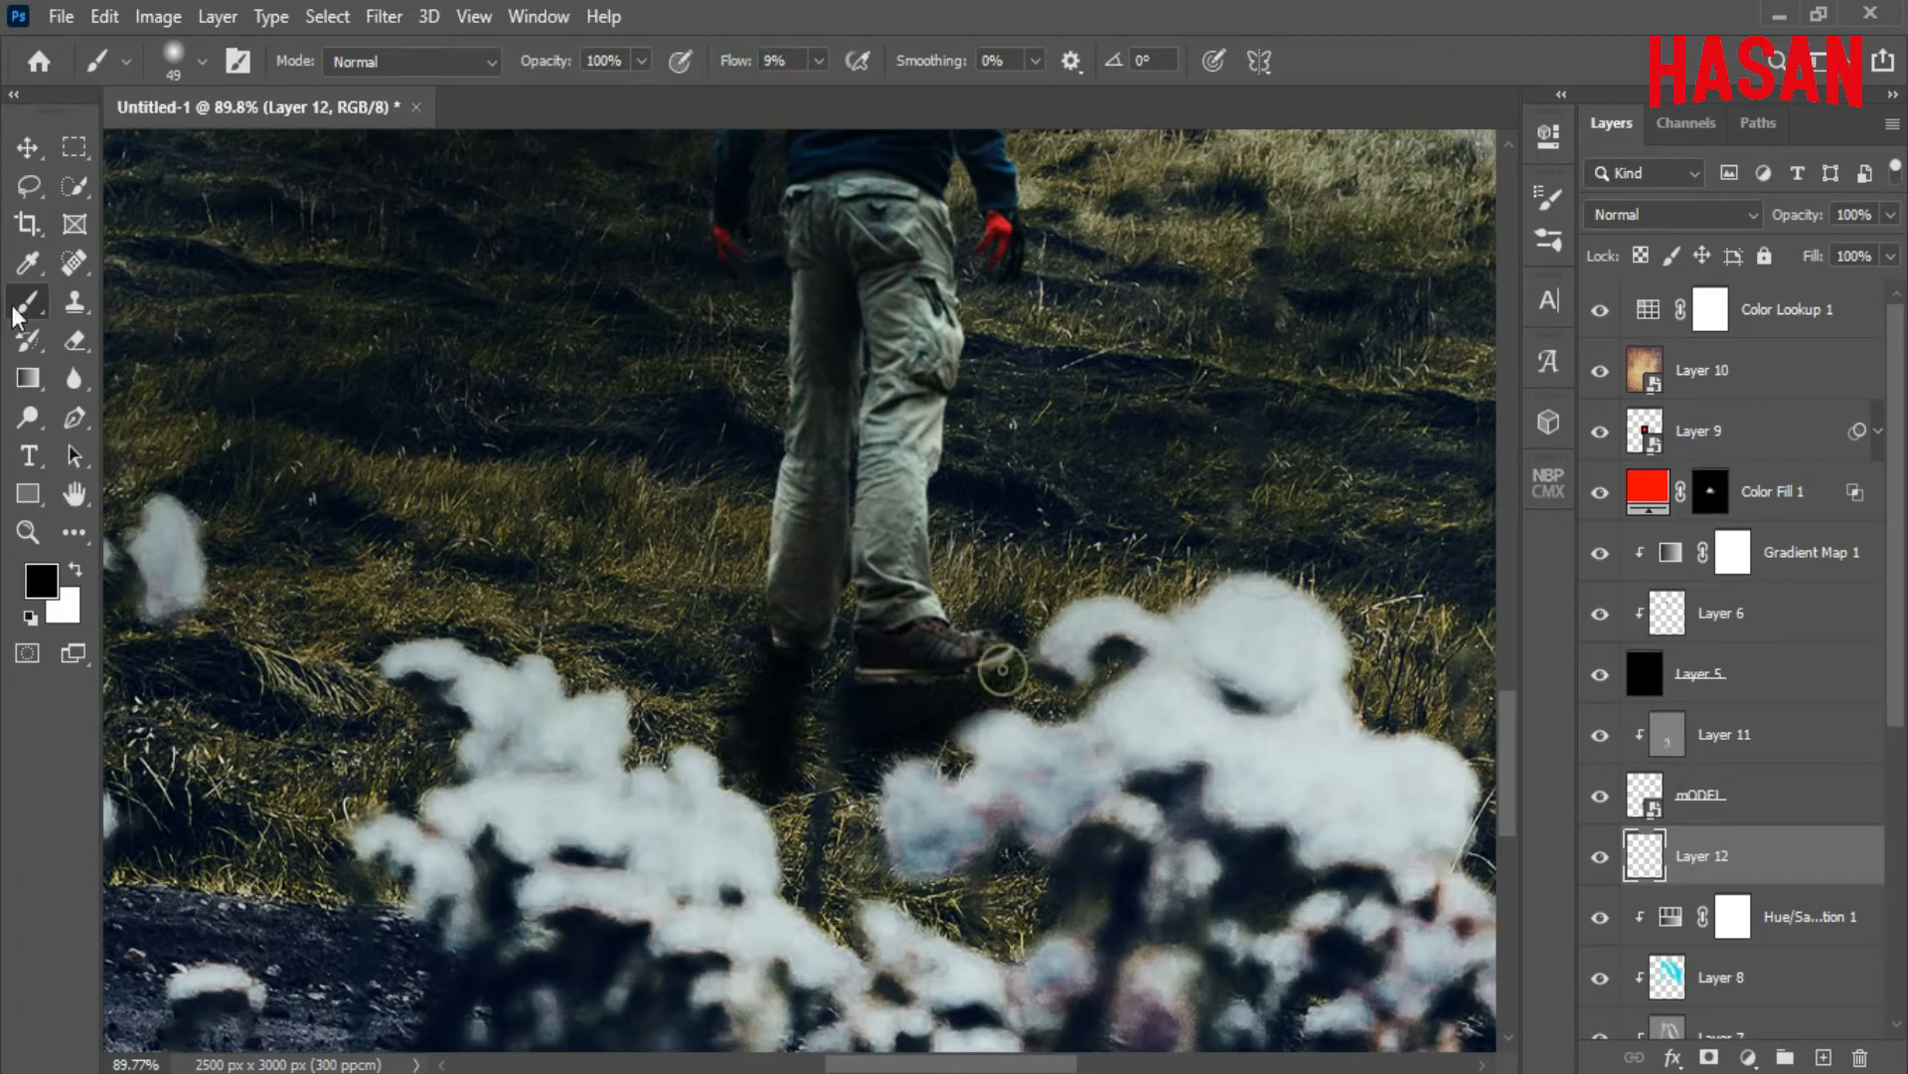
pyautogui.click(27, 148)
pyautogui.hotkey('ctrl', '0')
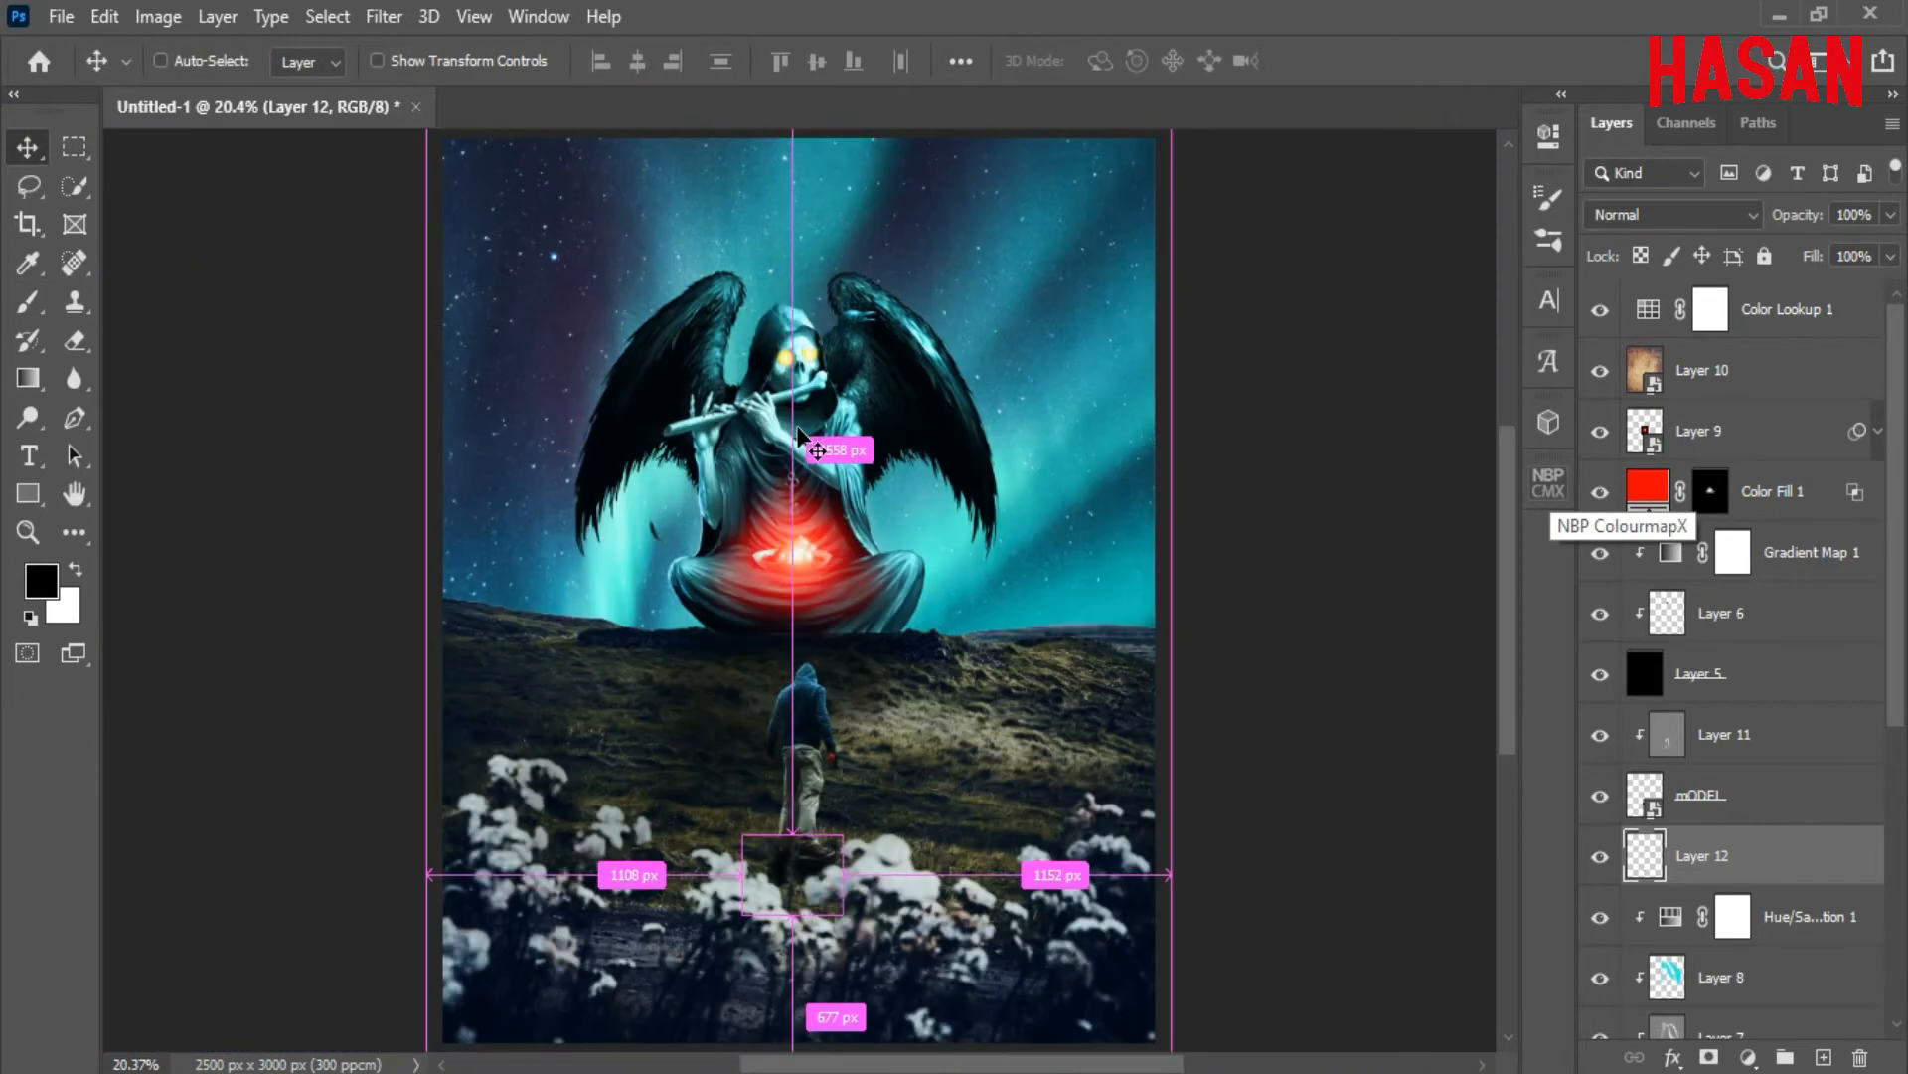
# Apply a Gaussian Blur with an 8-pixel radius to the foot shadow layer
pyautogui.click(383, 16)
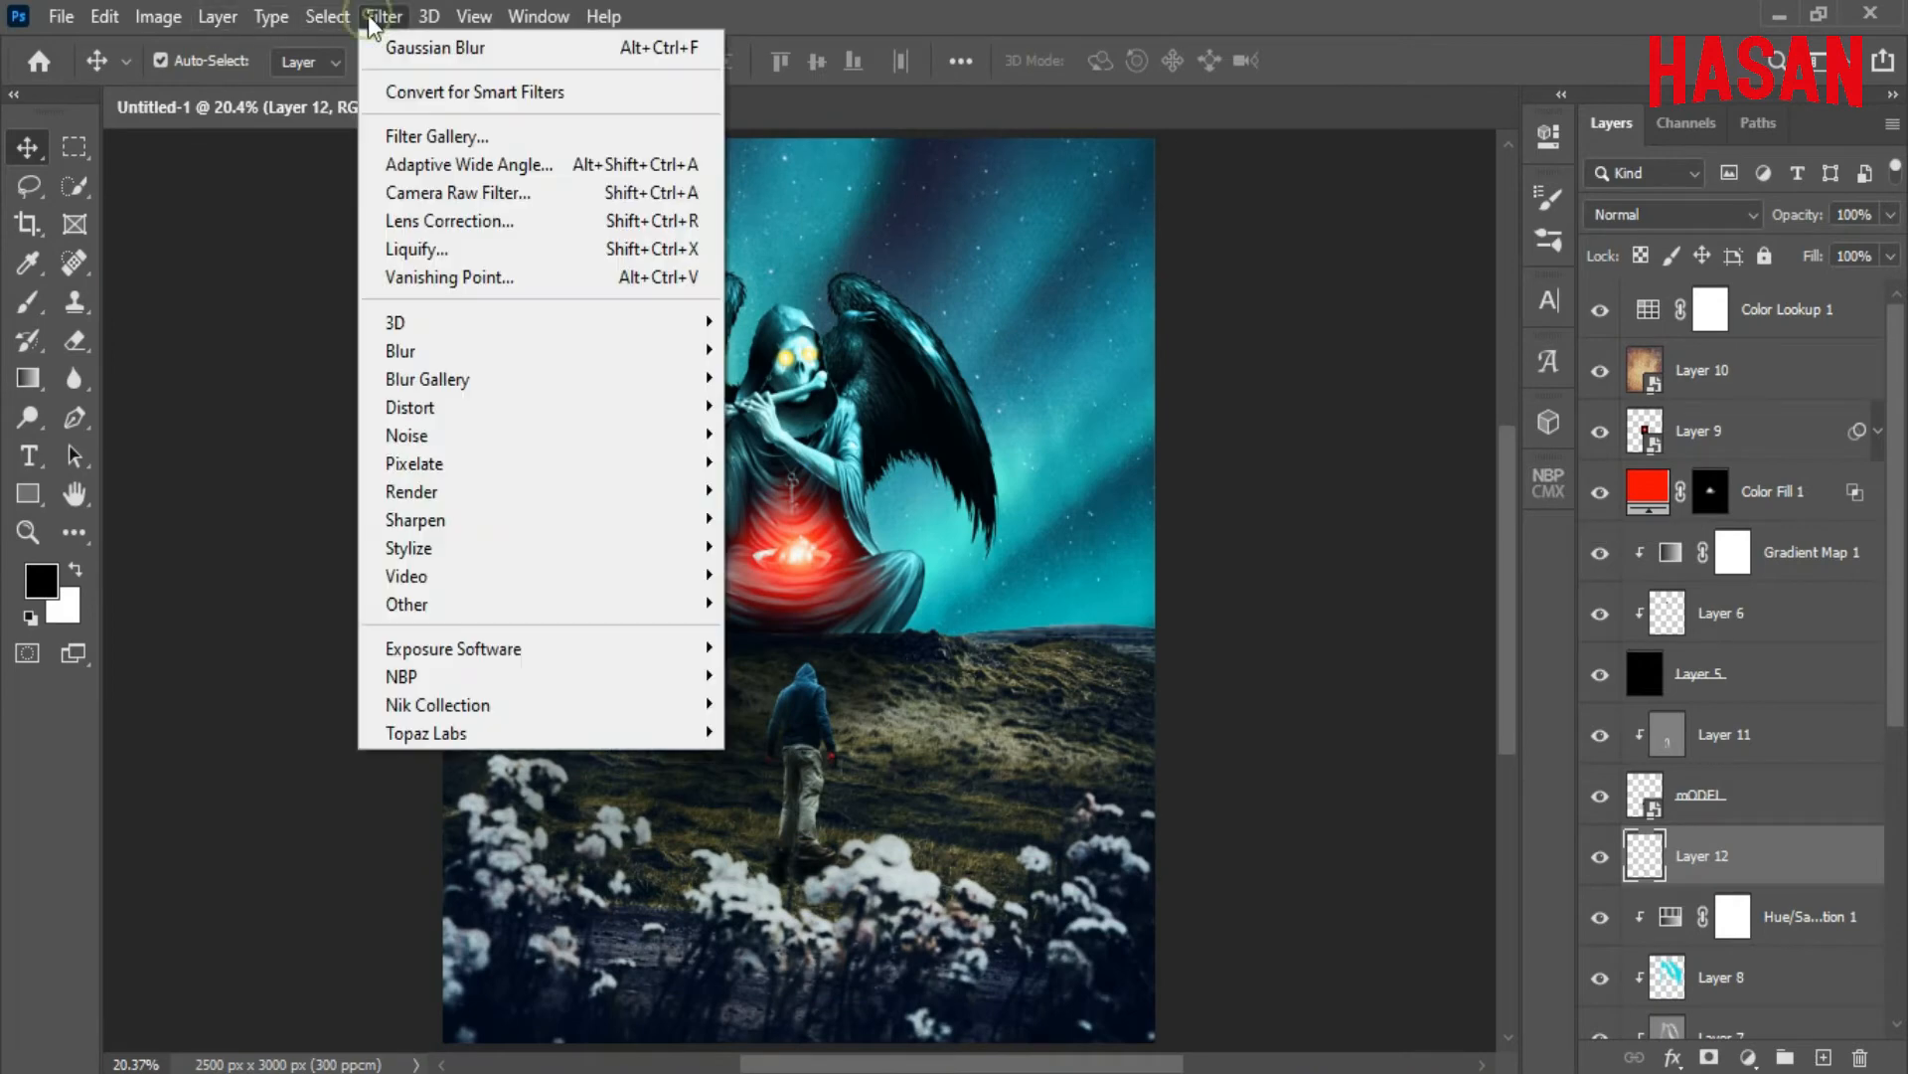
pyautogui.moveTo(533, 349)
pyautogui.click(810, 468)
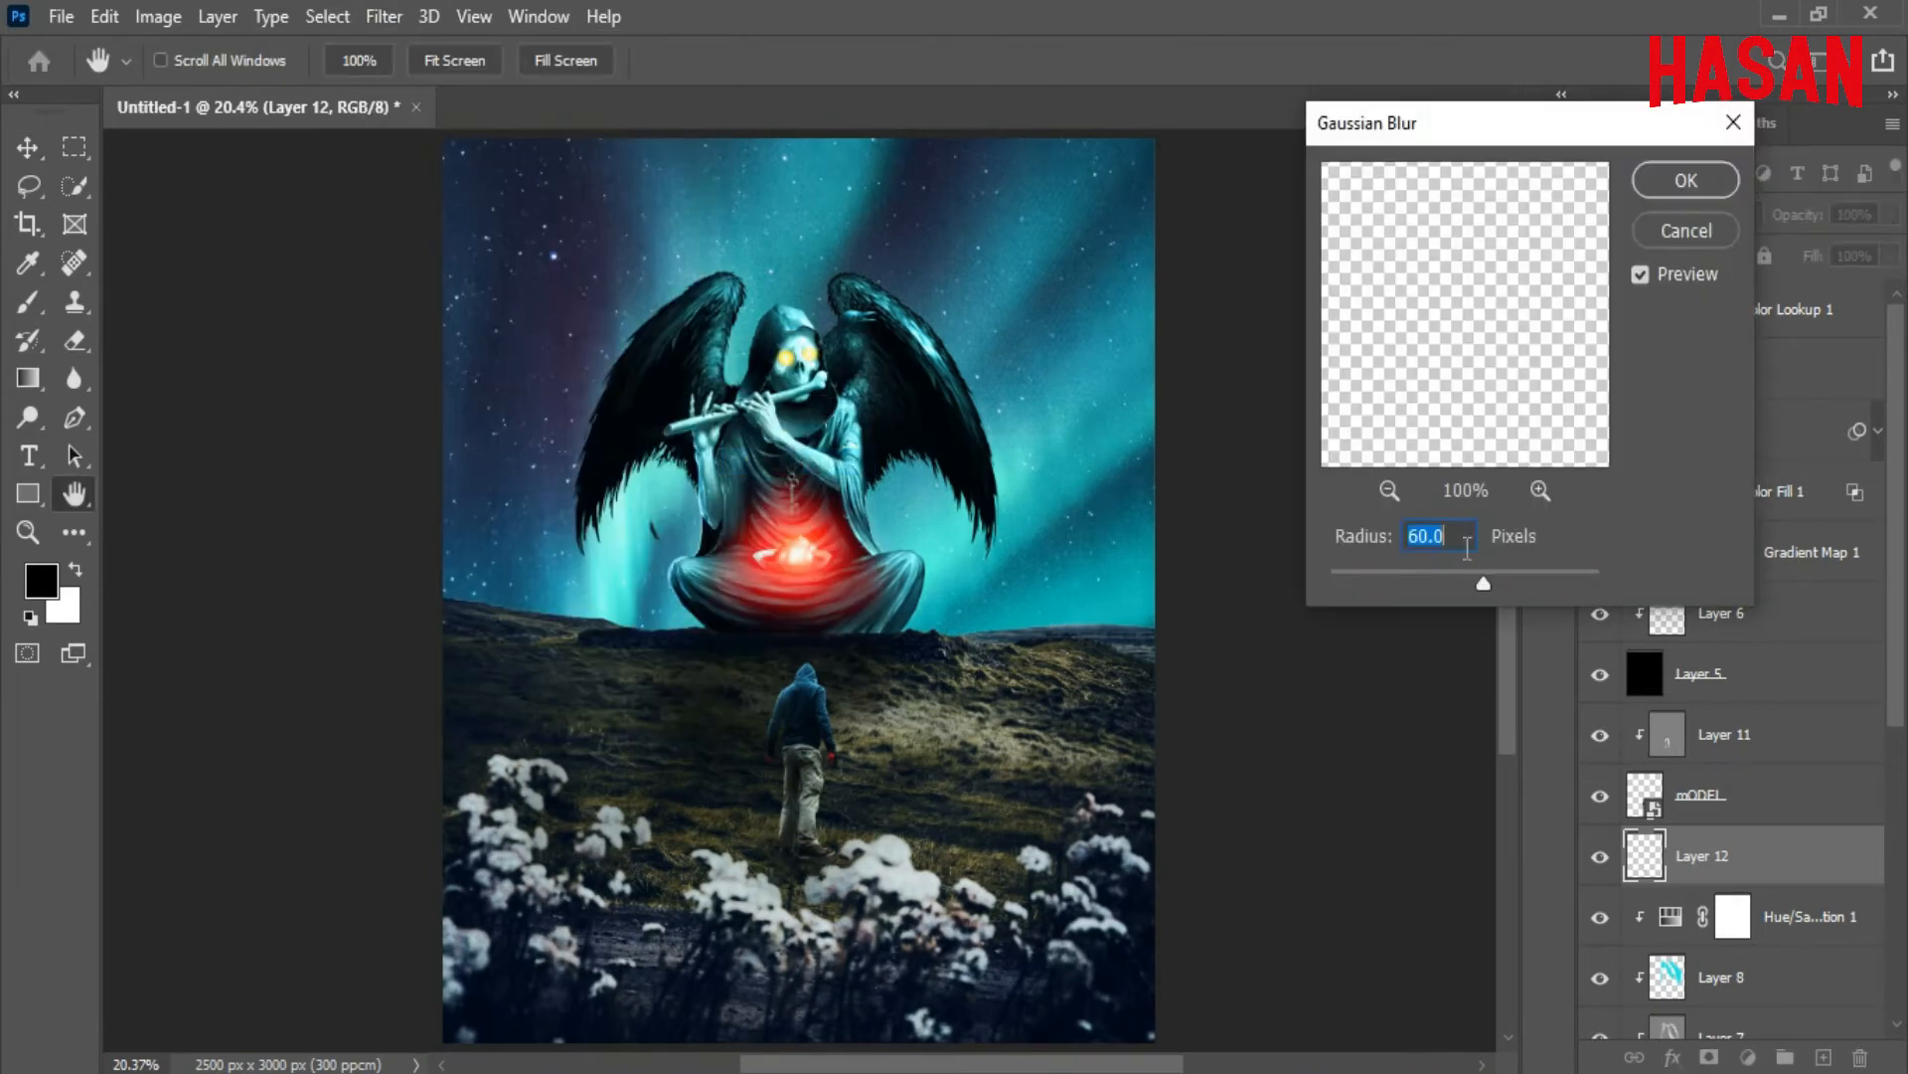
pyautogui.write('5')
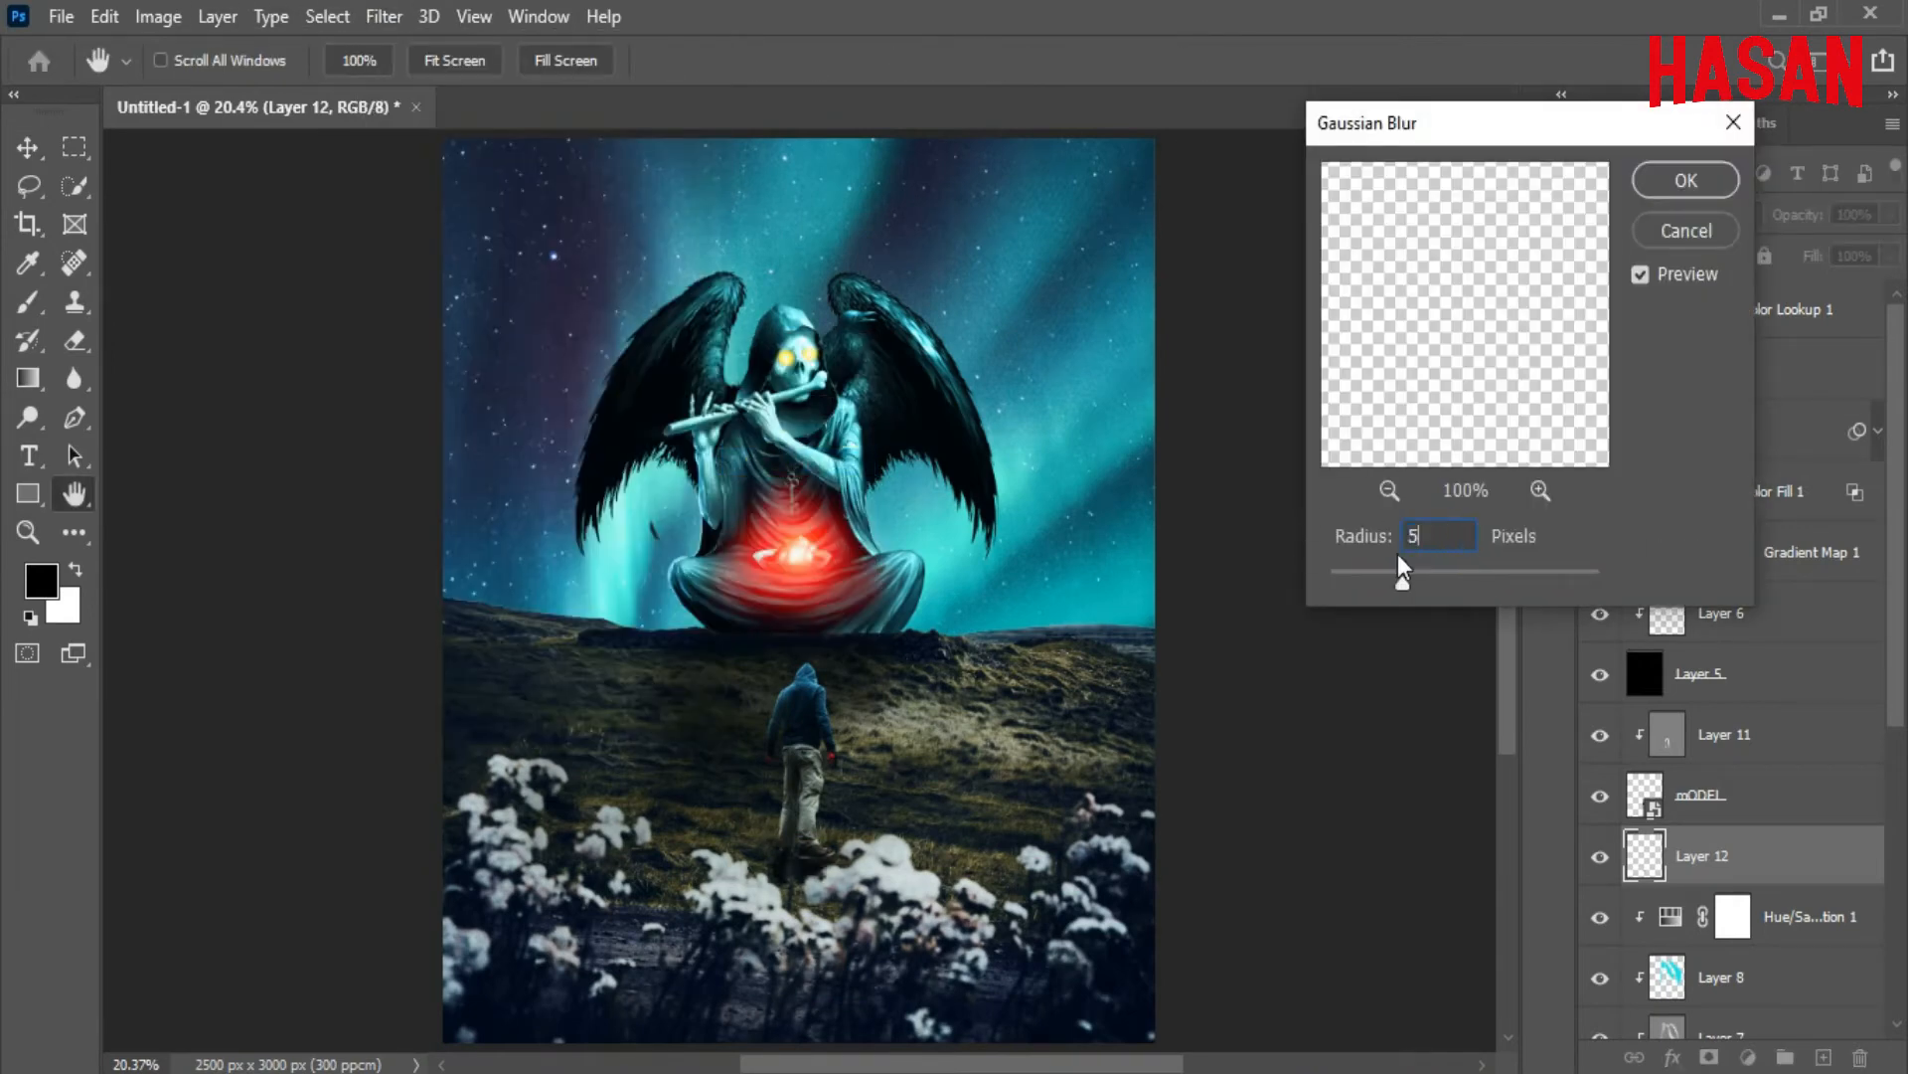
pyautogui.write('8')
pyautogui.click(1727, 177)
# Lower the foot shadow layer's opacity to 70% and compare the composite with and without it
pyautogui.scroll(6, 900, 706)
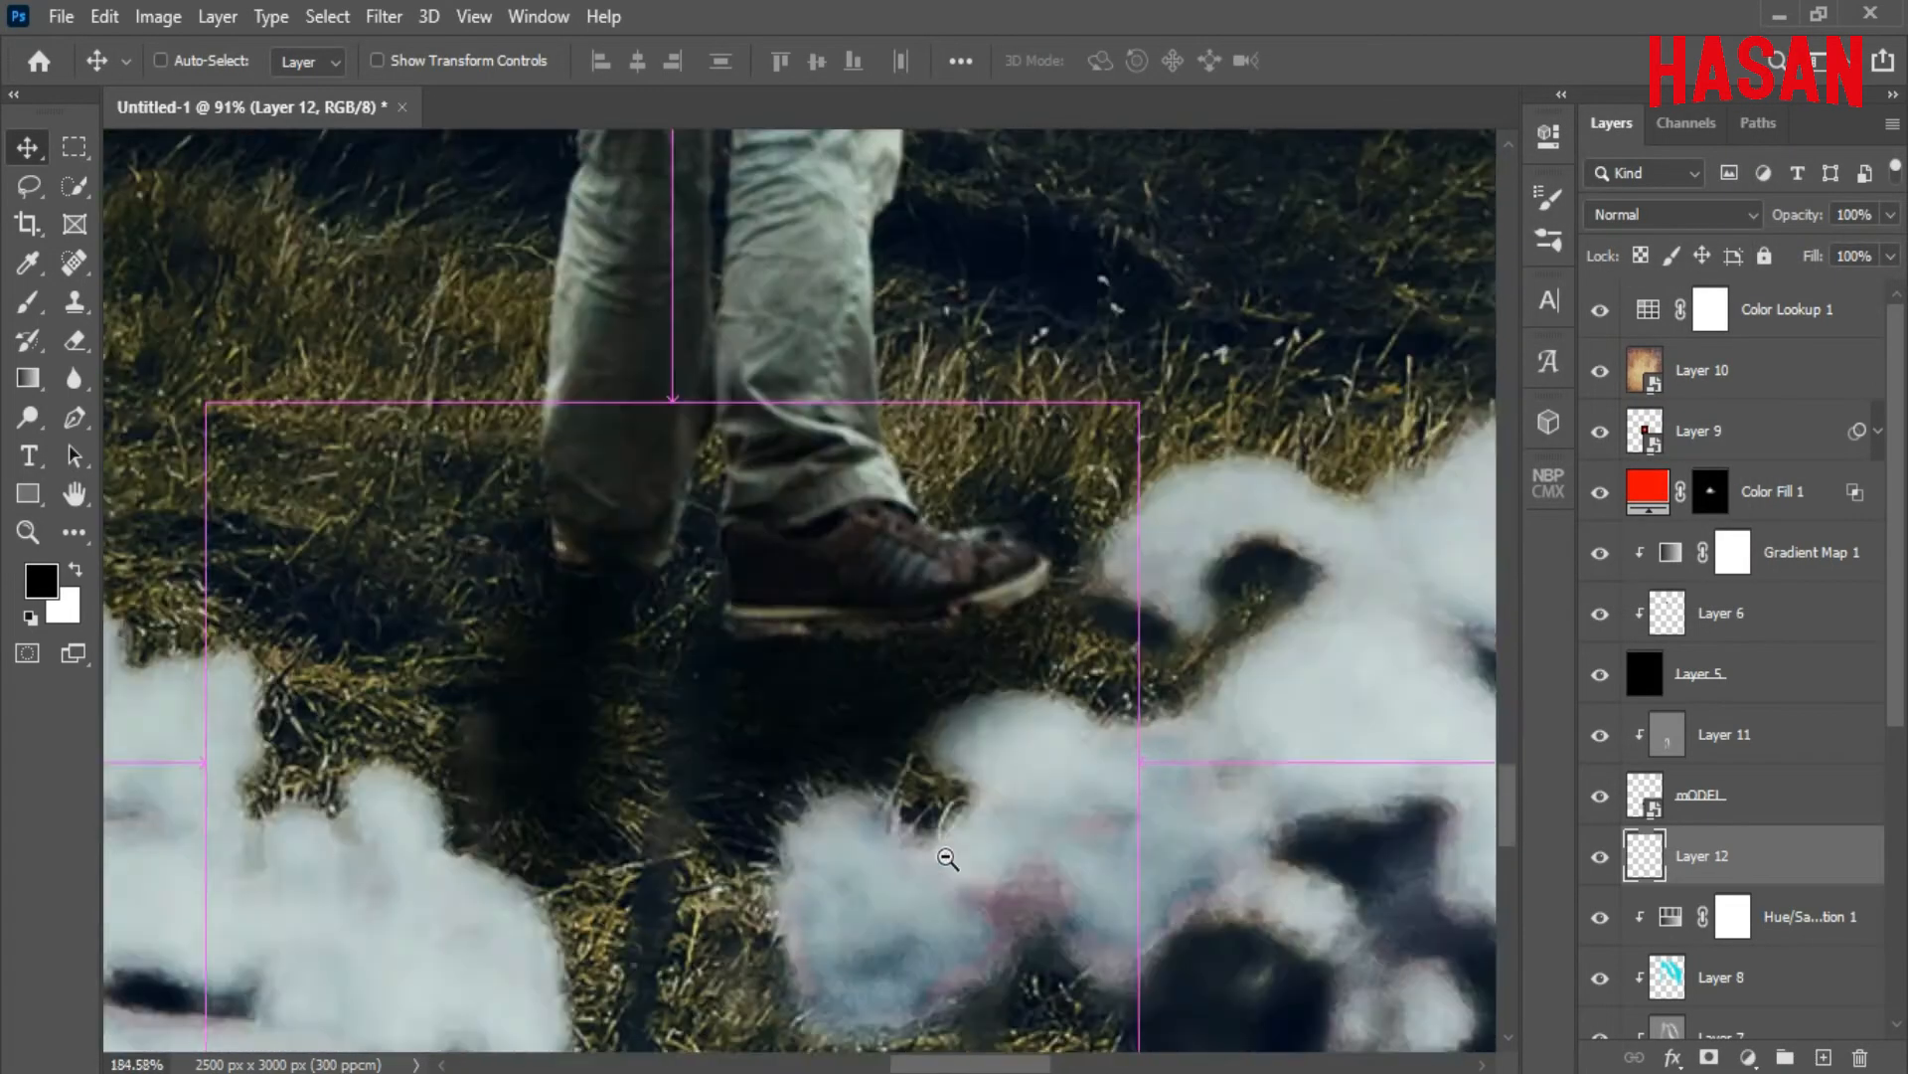
pyautogui.scroll(-2, 947, 859)
pyautogui.moveTo(1802, 217); pyautogui.dragTo(1762, 231)
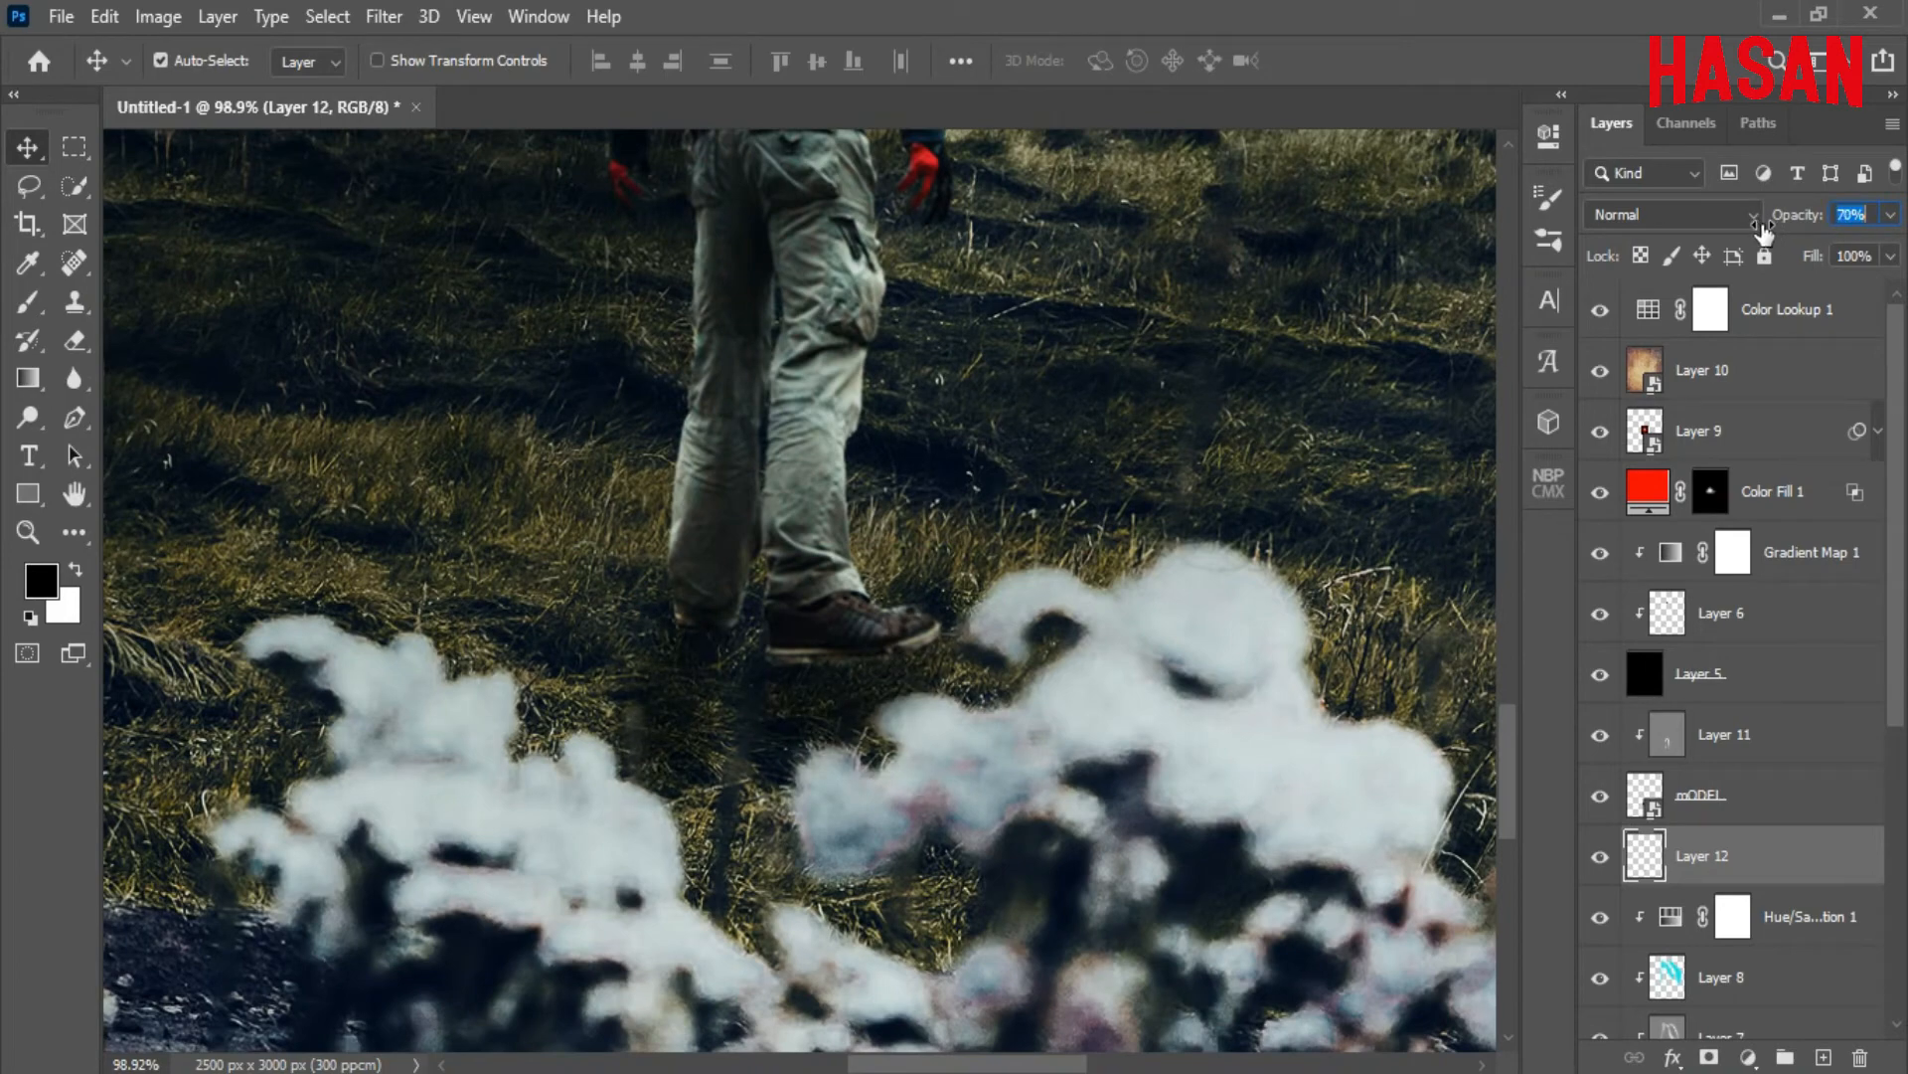
pyautogui.click(1601, 859)
pyautogui.click(1602, 859)
pyautogui.scroll(-5, 1299, 517)
pyautogui.scroll(1, 1299, 516)
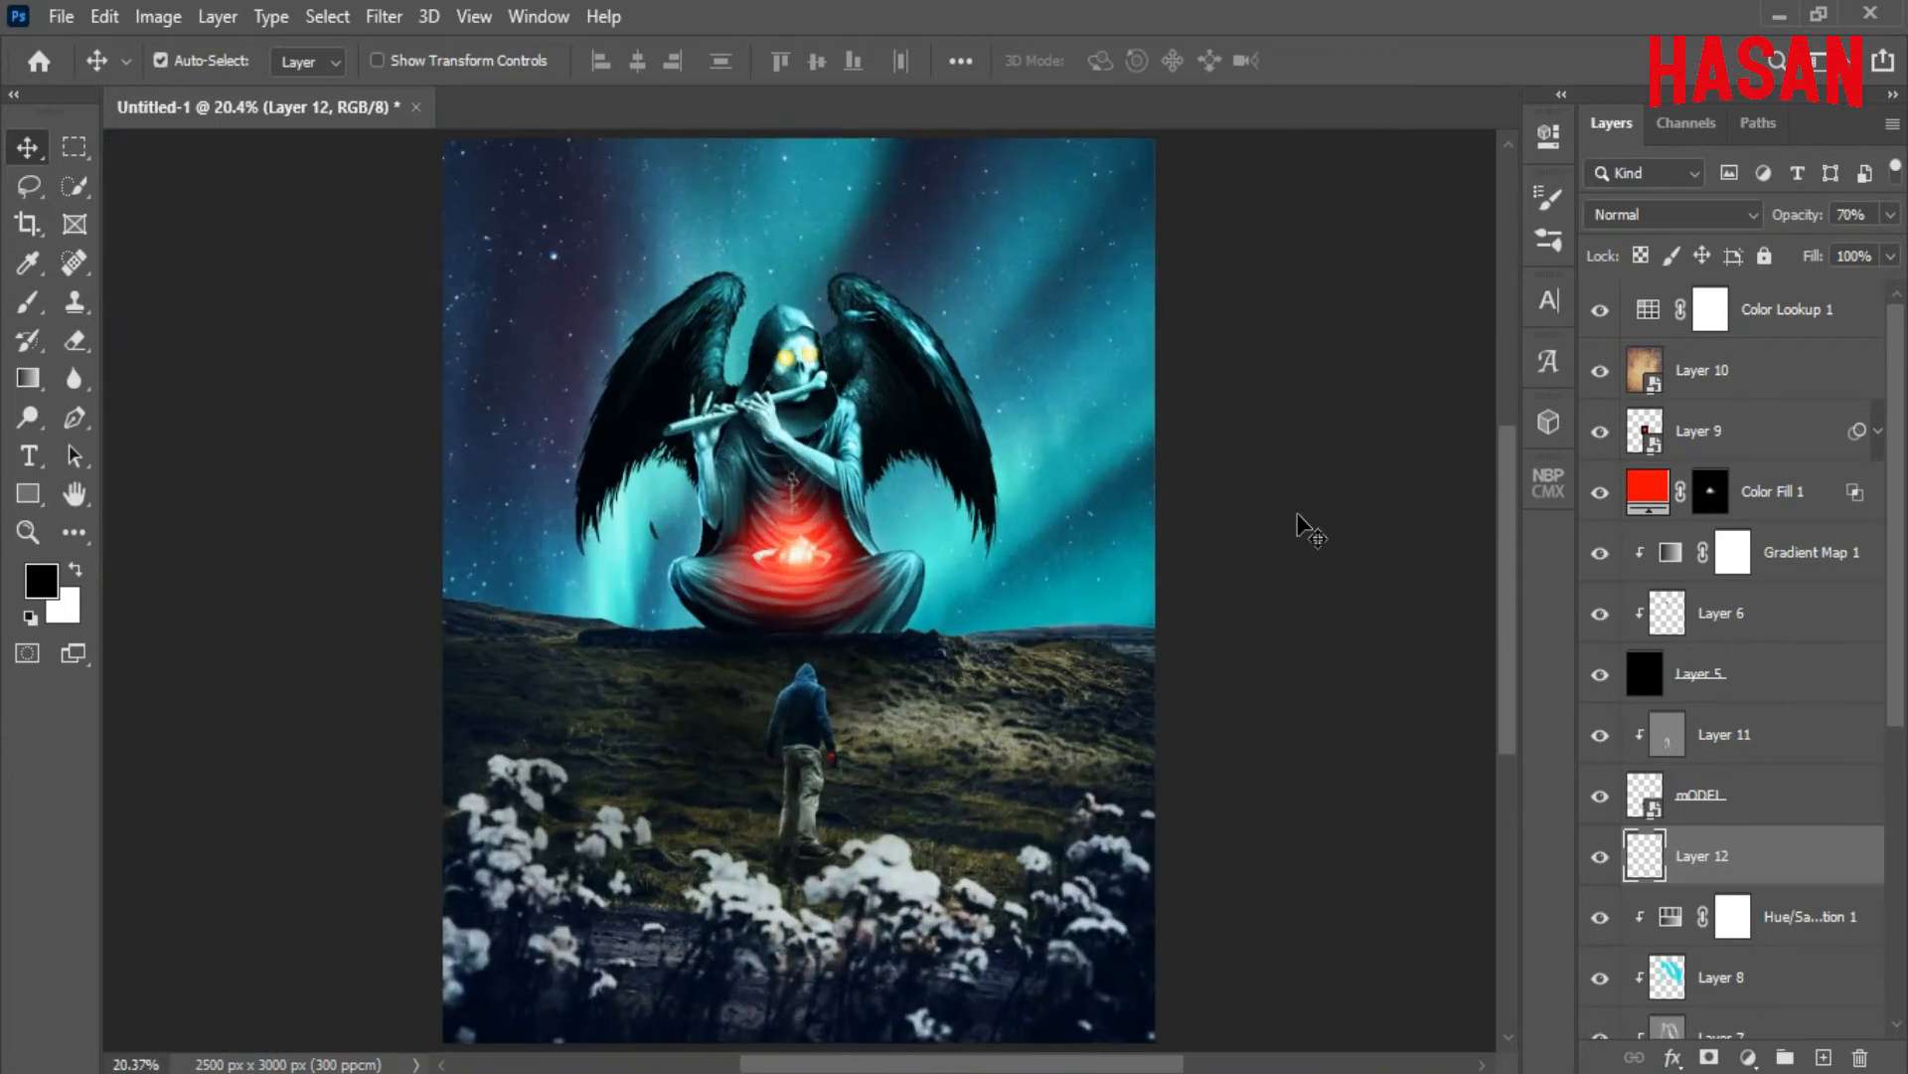
# Add a new layer above the man's shading layer, set it to Overlay and clip it to the man
pyautogui.click(1775, 731)
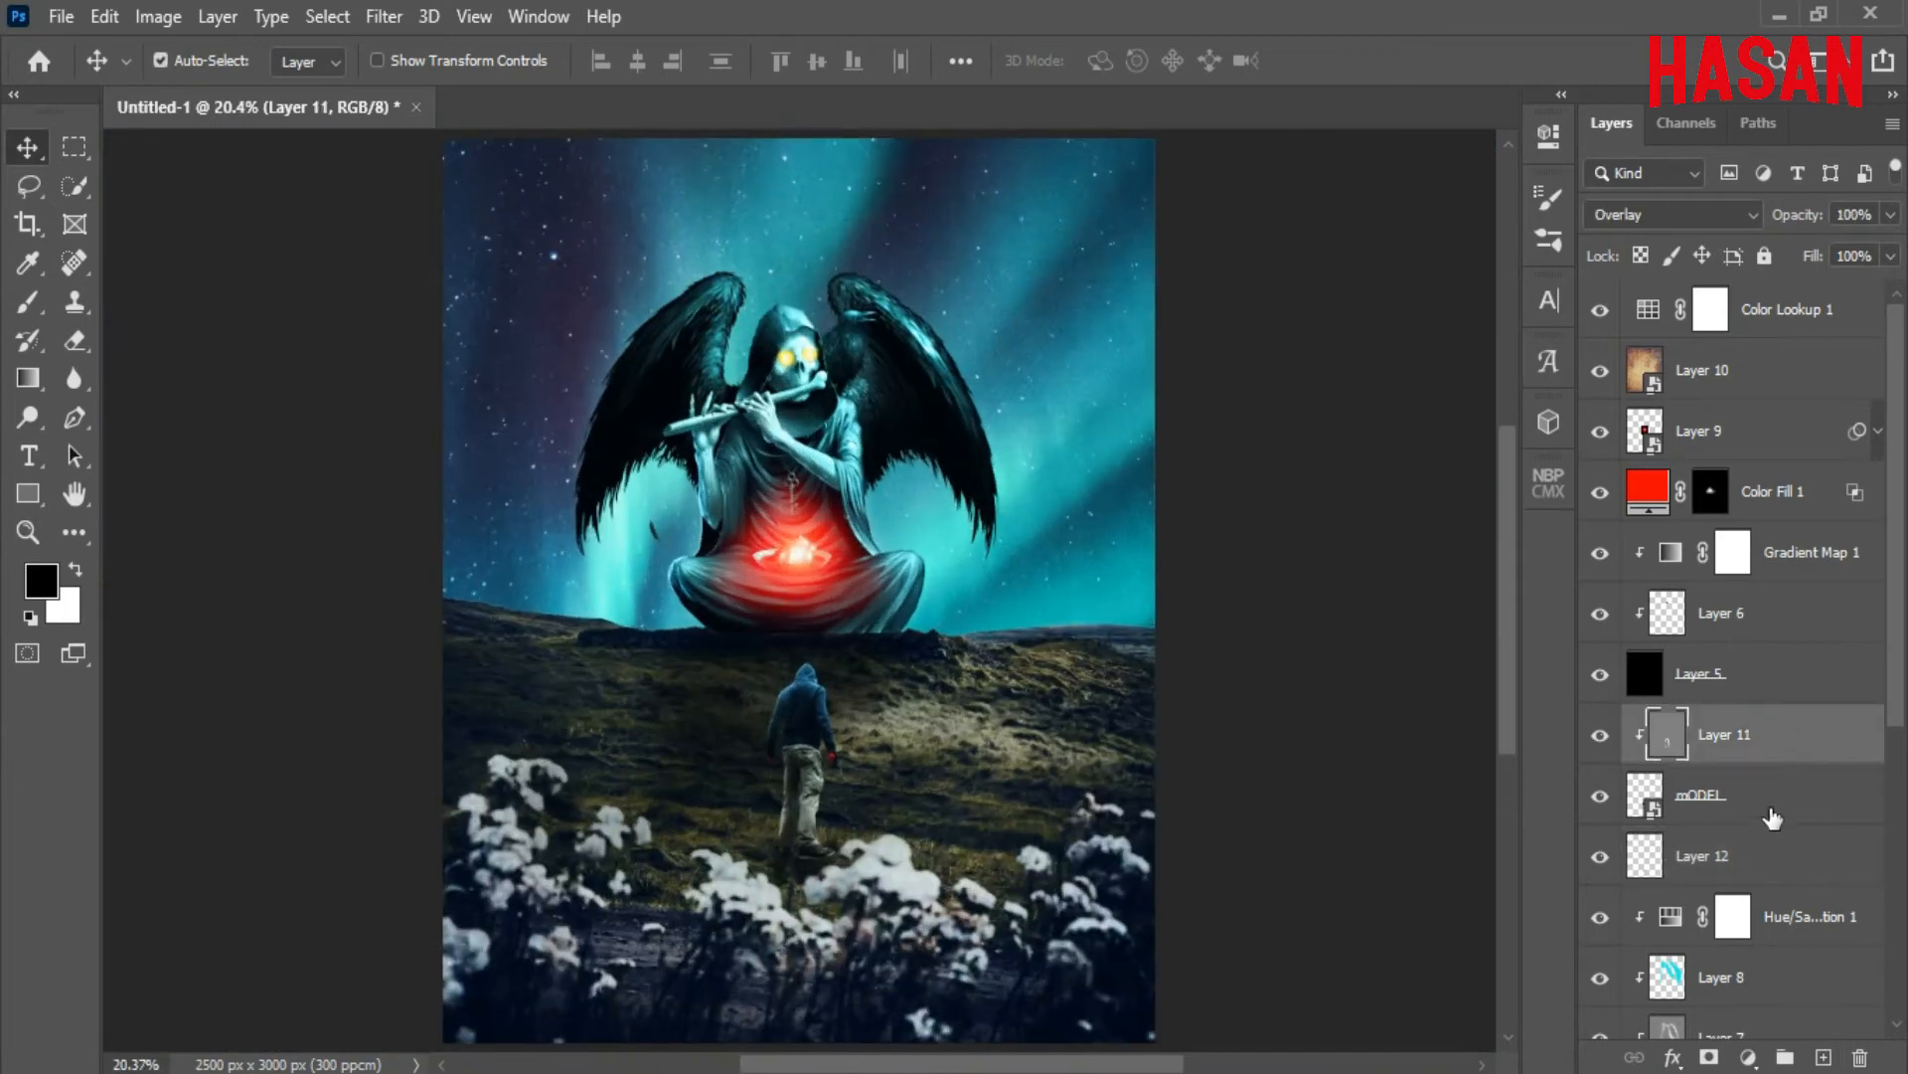
pyautogui.click(1823, 1056)
pyautogui.click(1685, 217)
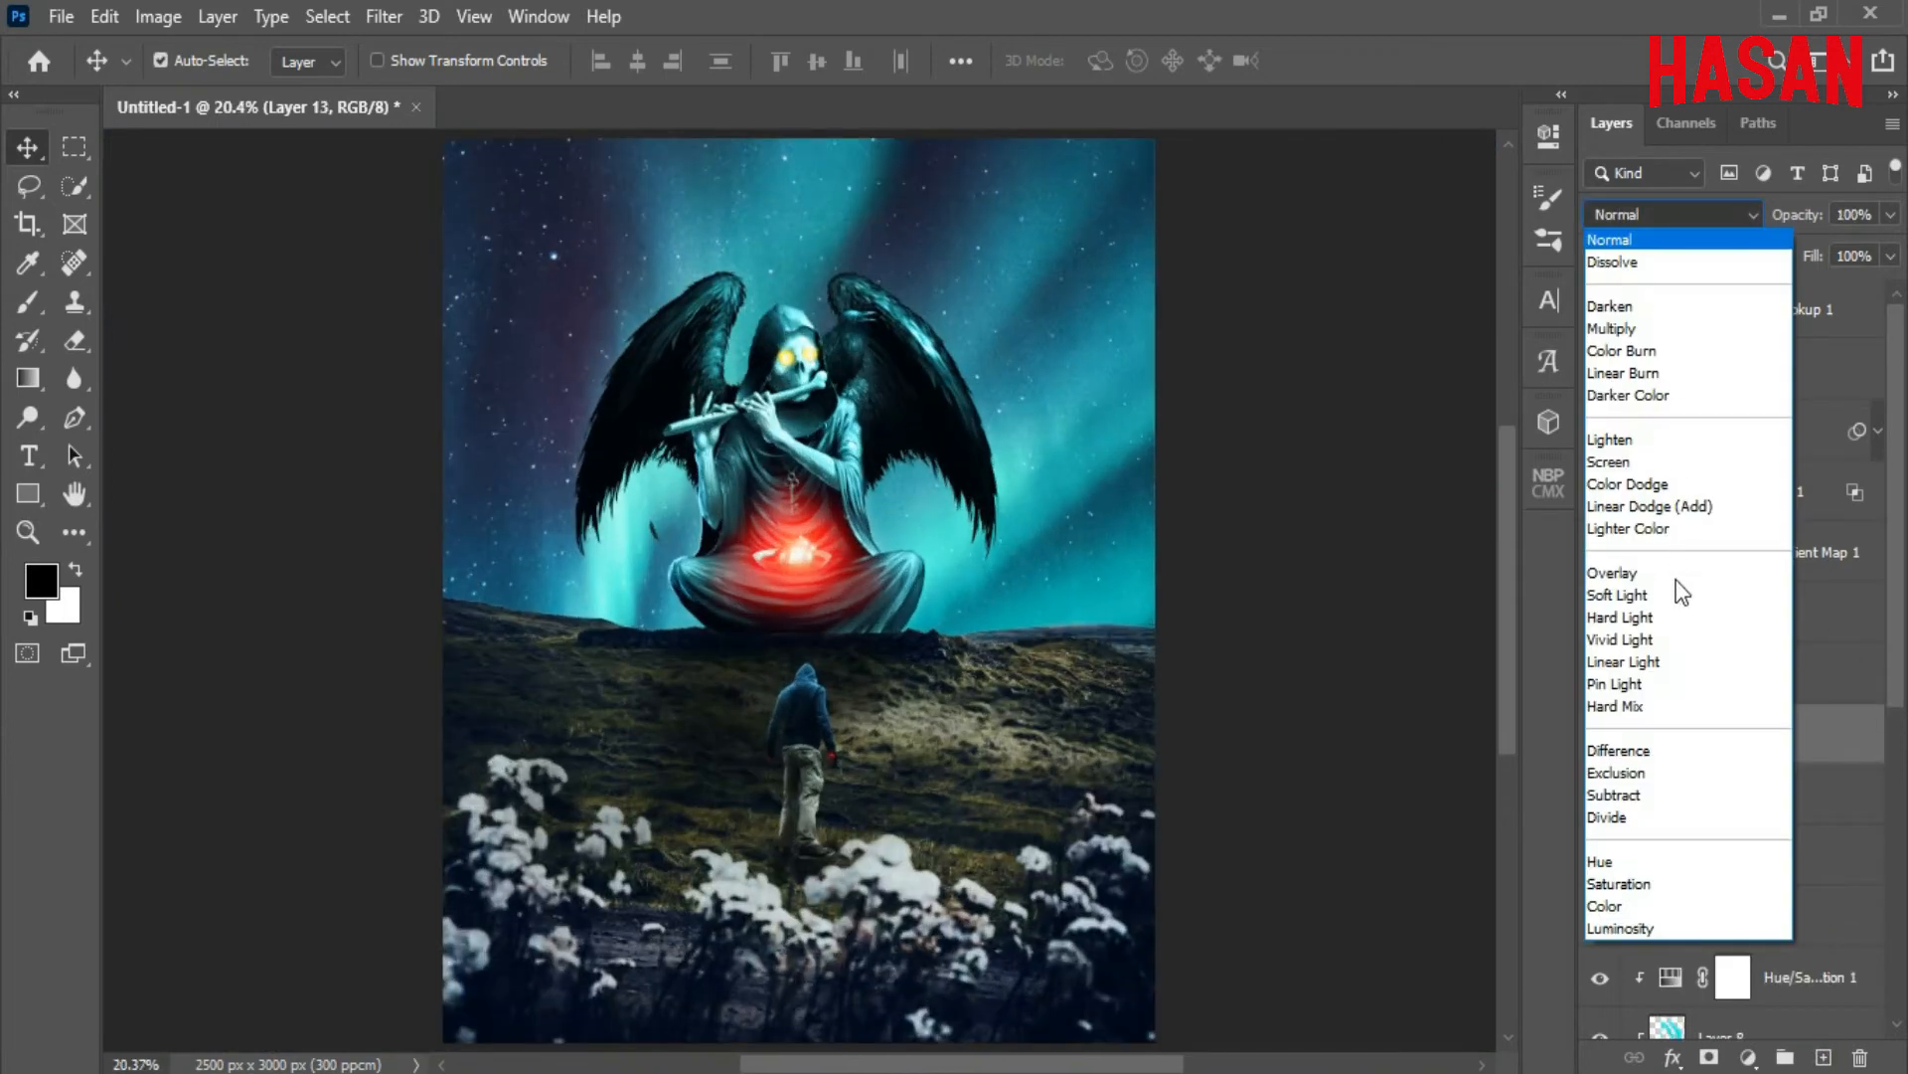
pyautogui.click(1676, 569)
pyautogui.rightClick(1762, 730)
pyautogui.click(1548, 569)
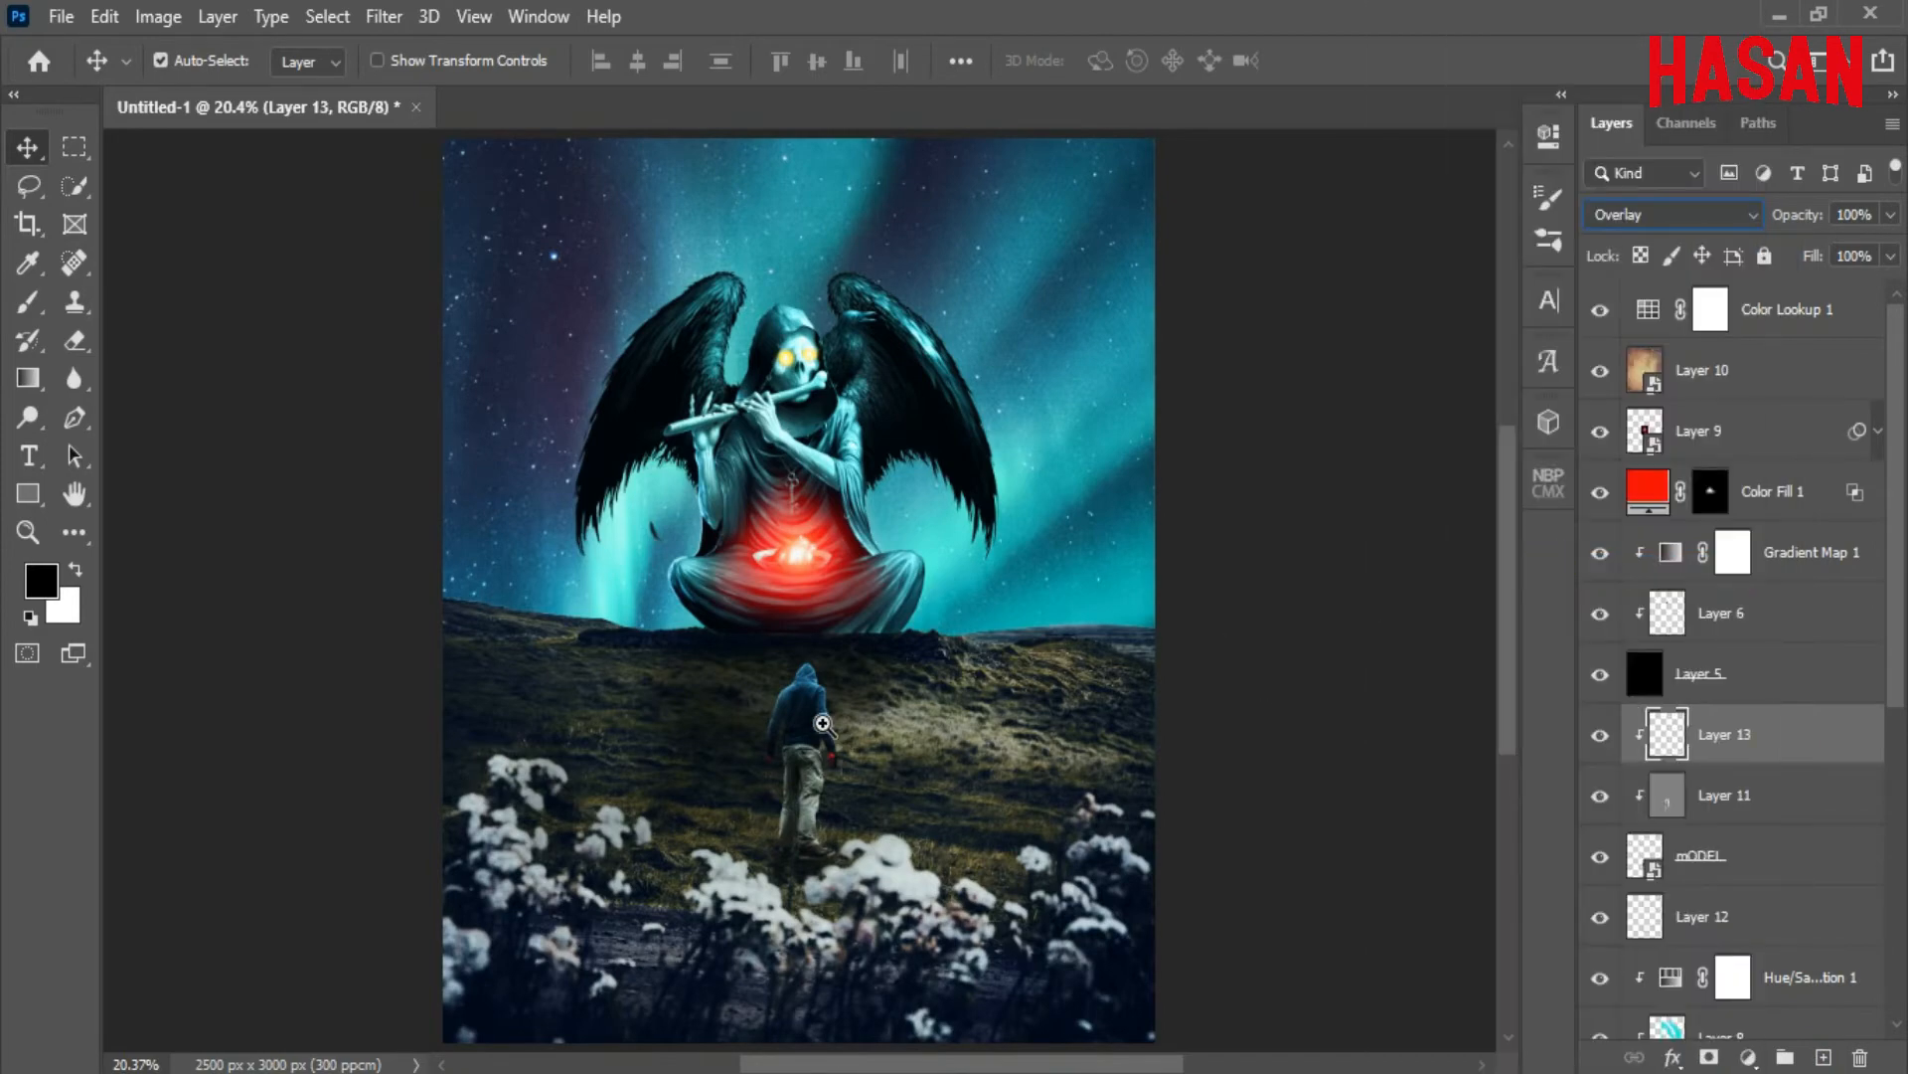
# Paint red light (#ff0303) over the man's hood, shoulders and arms with a soft brush at 30% flow
pyautogui.scroll(5, 827, 720)
pyautogui.scroll(-1, 837, 716)
pyautogui.moveTo(838, 714); pyautogui.dragTo(946, 630)
pyautogui.scroll(-2, 960, 622)
pyautogui.scroll(3, 992, 632)
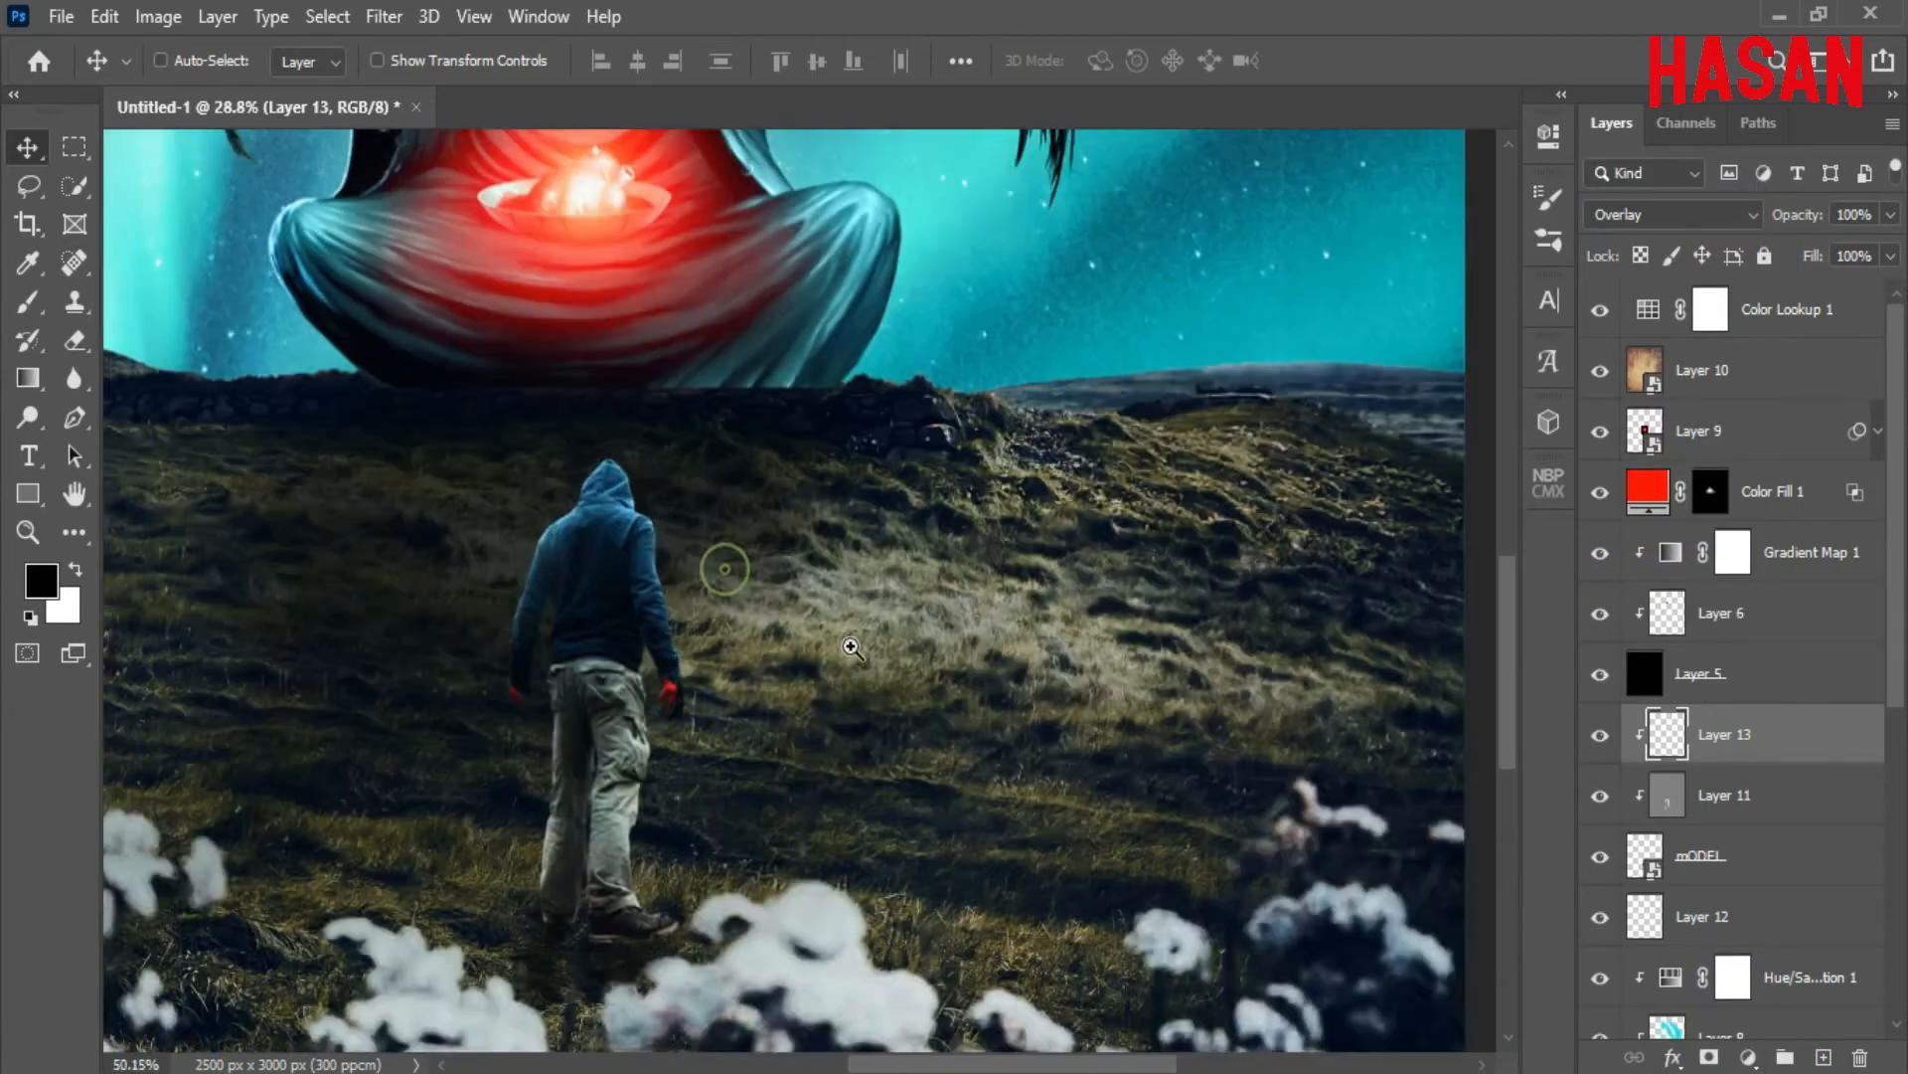
pyautogui.click(38, 581)
pyautogui.write('ff0000')
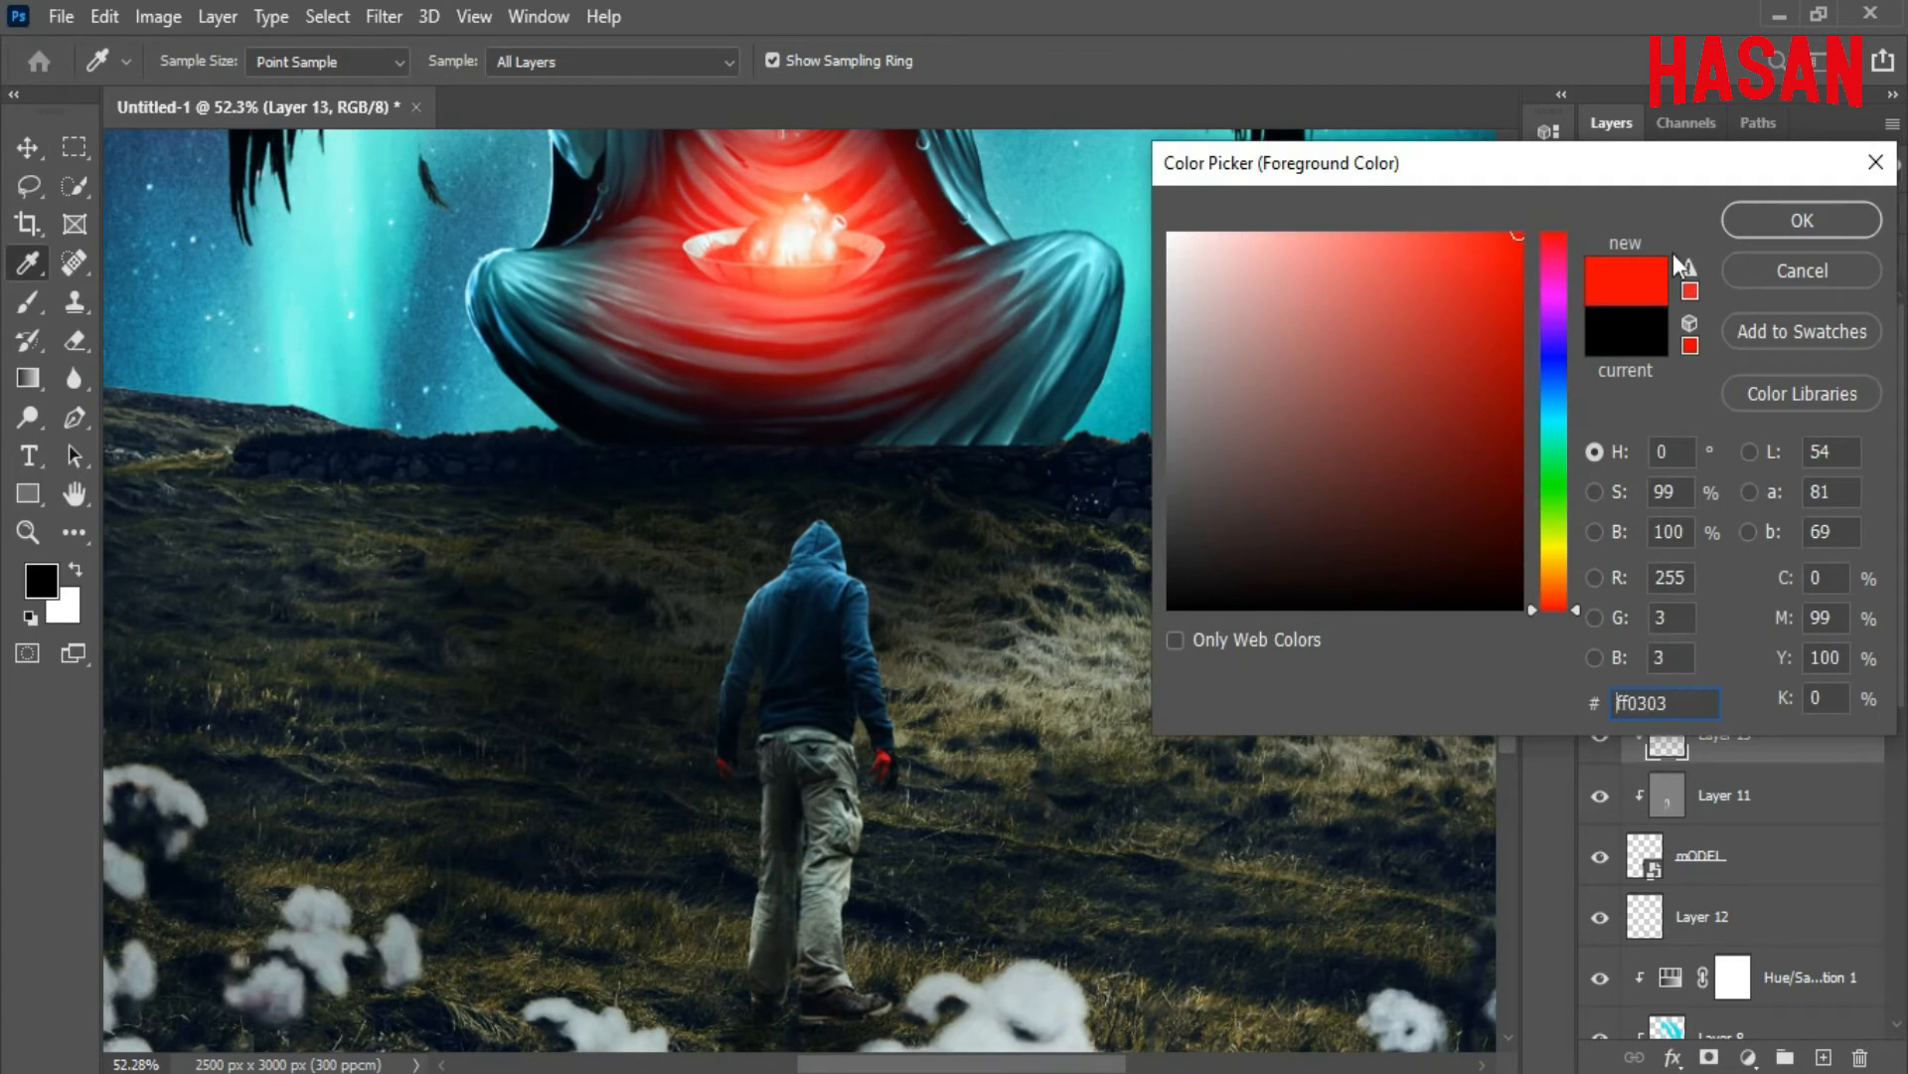
pyautogui.click(1805, 216)
pyautogui.press('b')
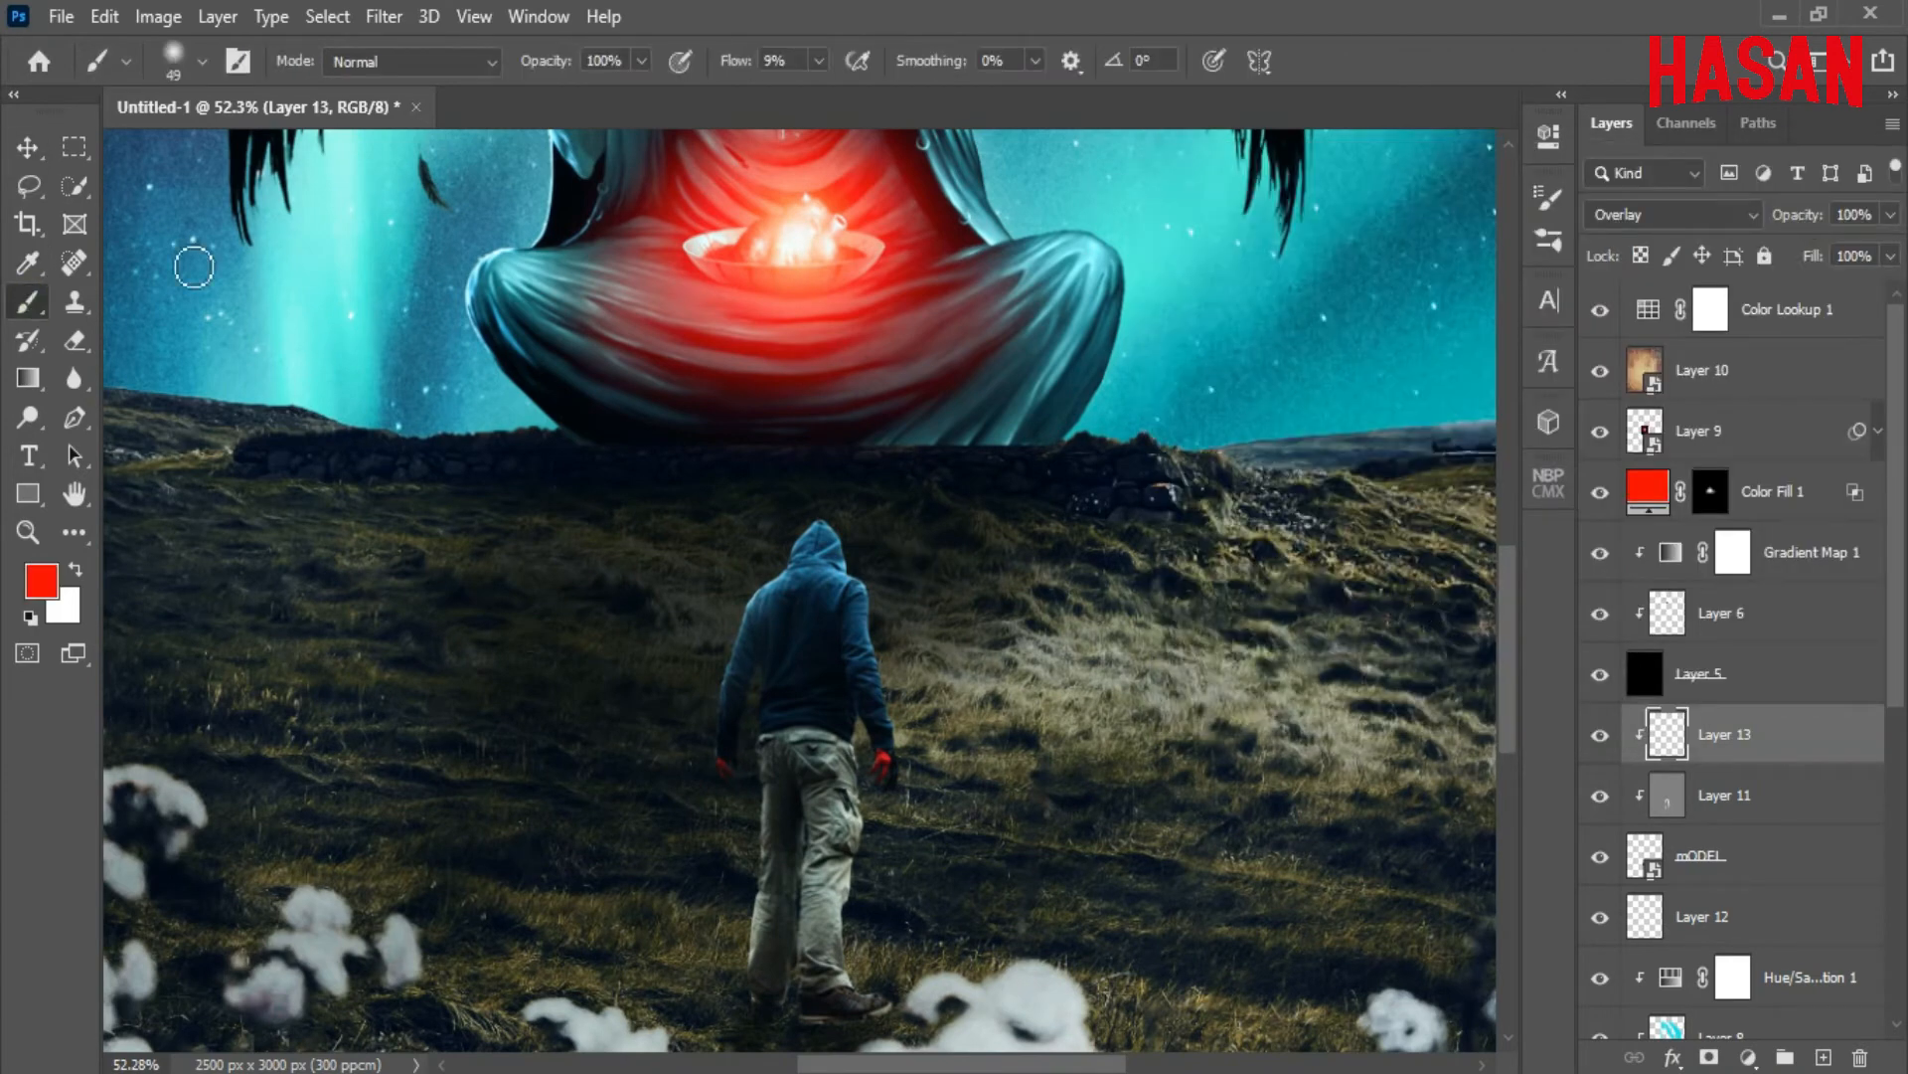
pyautogui.click(748, 61)
pyautogui.moveTo(833, 566); pyautogui.dragTo(841, 492)
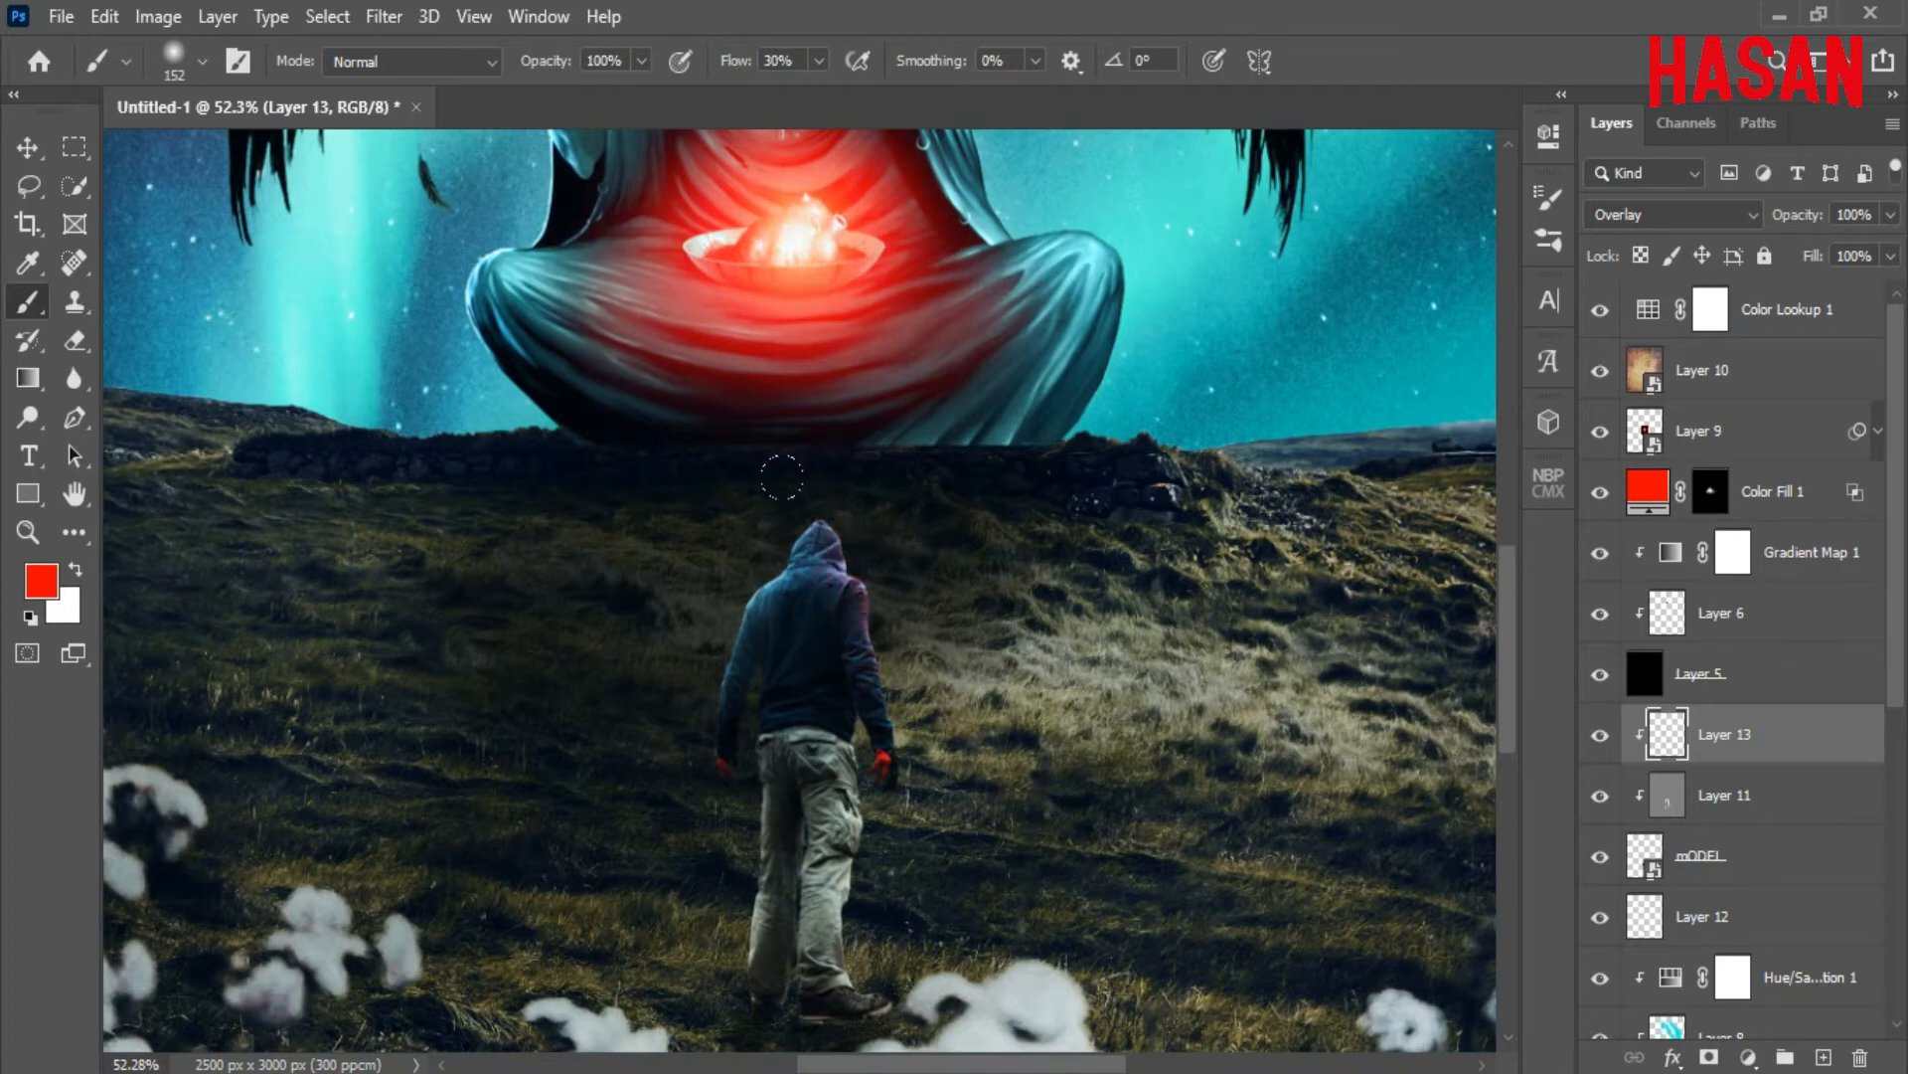
# Erase excess red from the man's left sleeve and compare the hoodie with and without the red light
pyautogui.scroll(5, 904, 800)
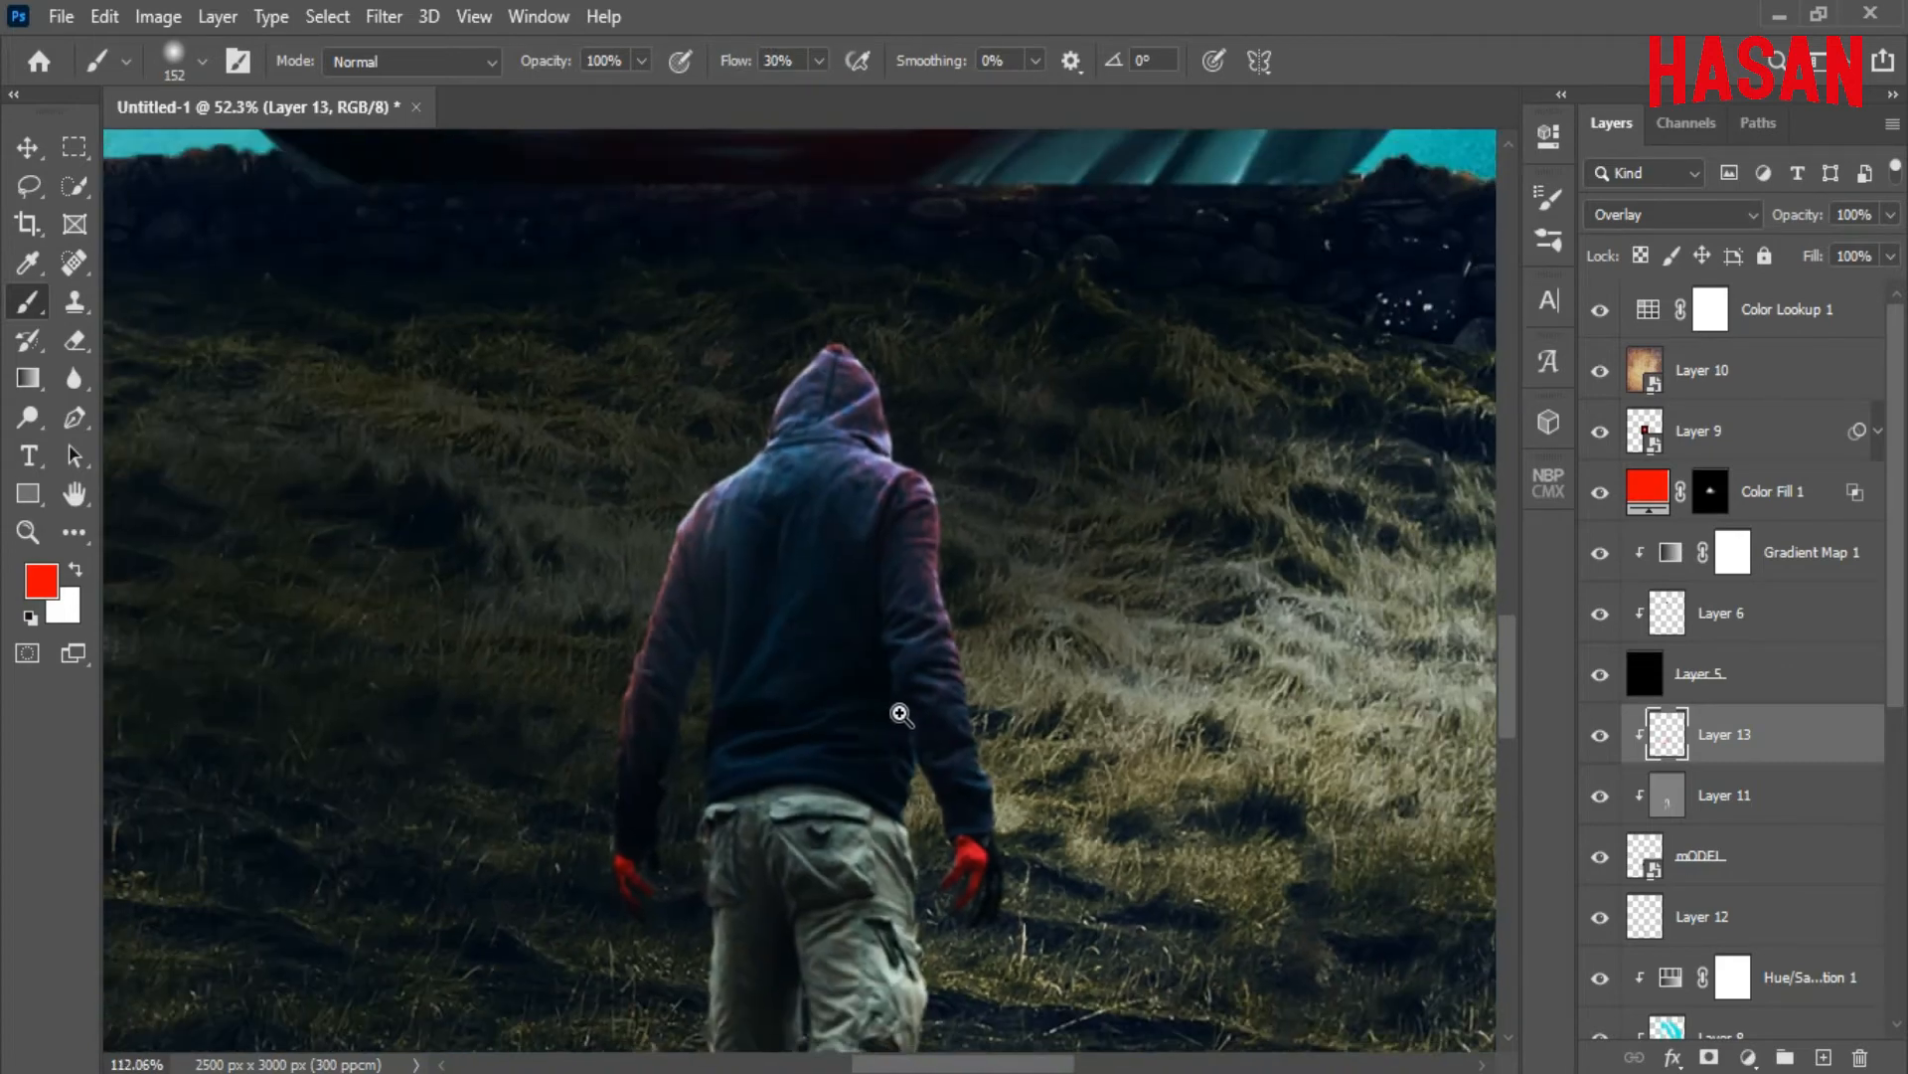
pyautogui.click(78, 342)
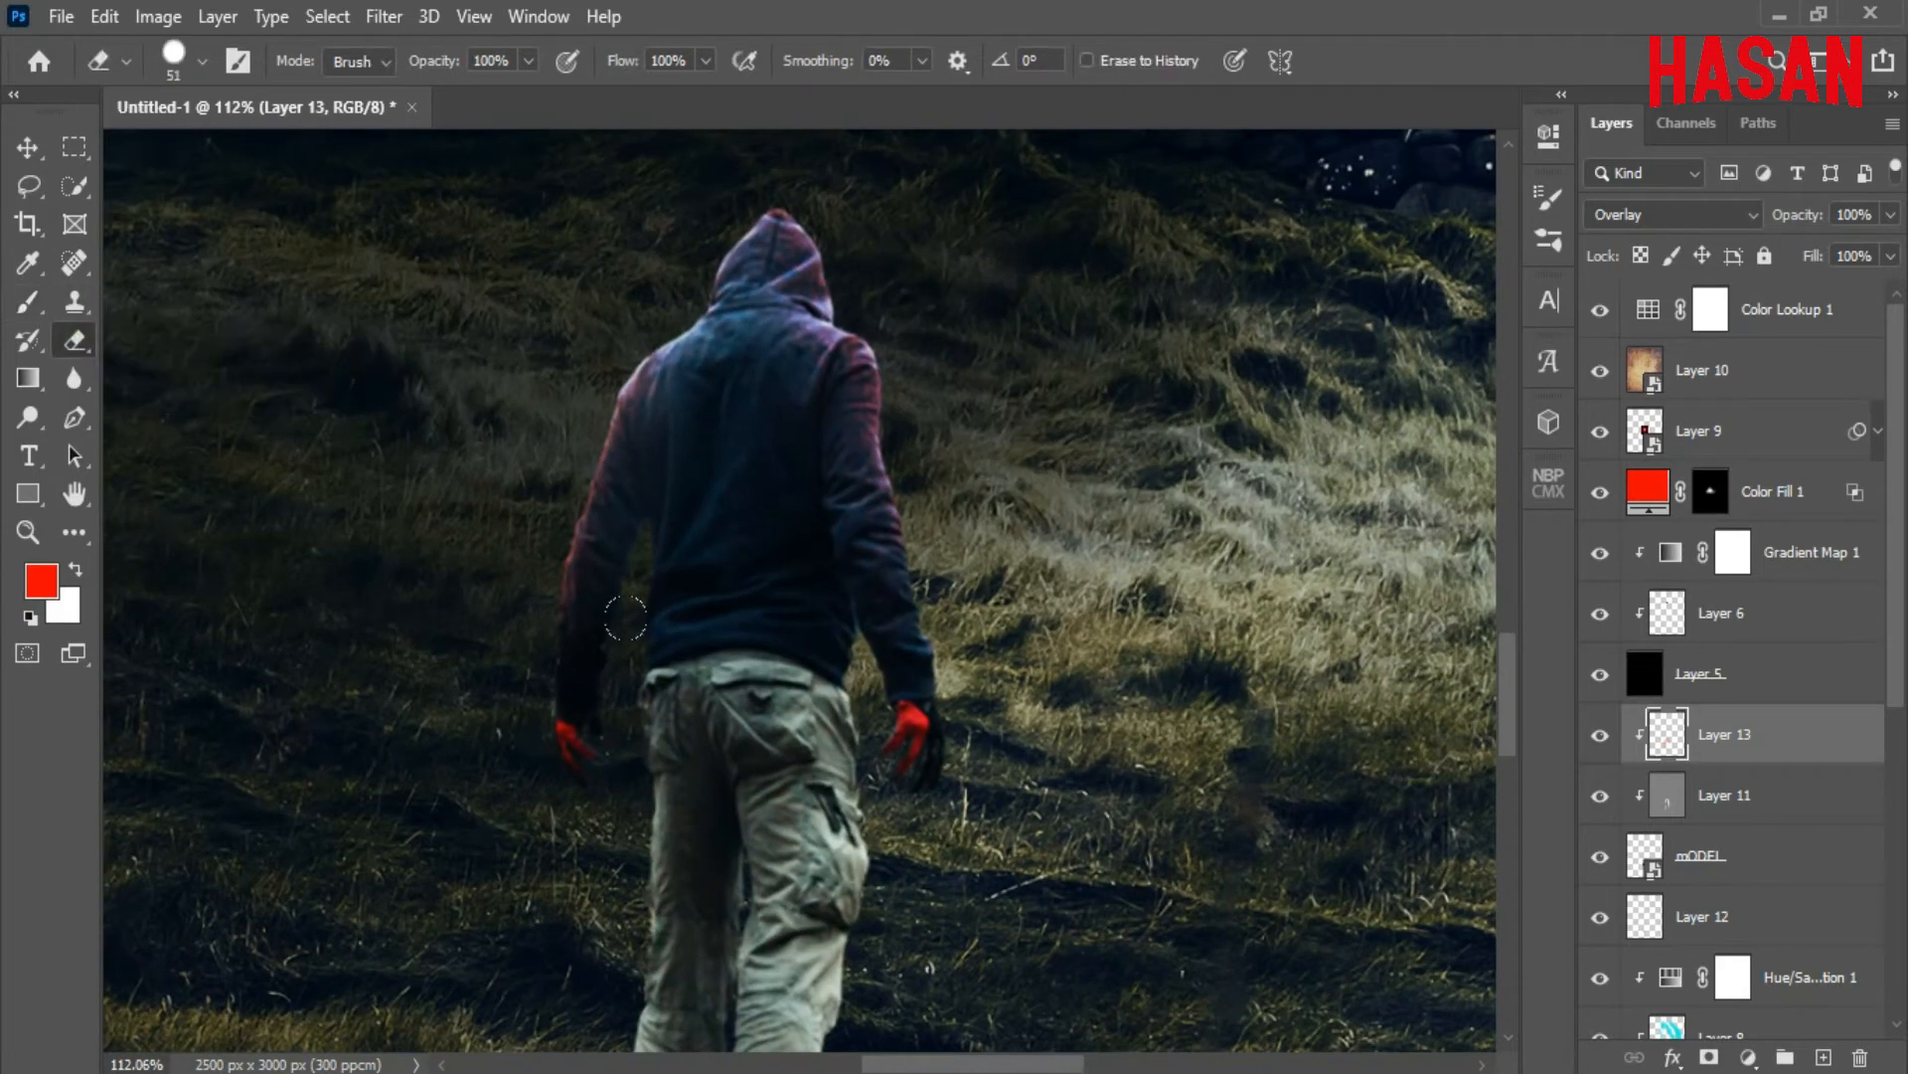
pyautogui.moveTo(581, 517); pyautogui.dragTo(581, 582)
pyautogui.click(1601, 735)
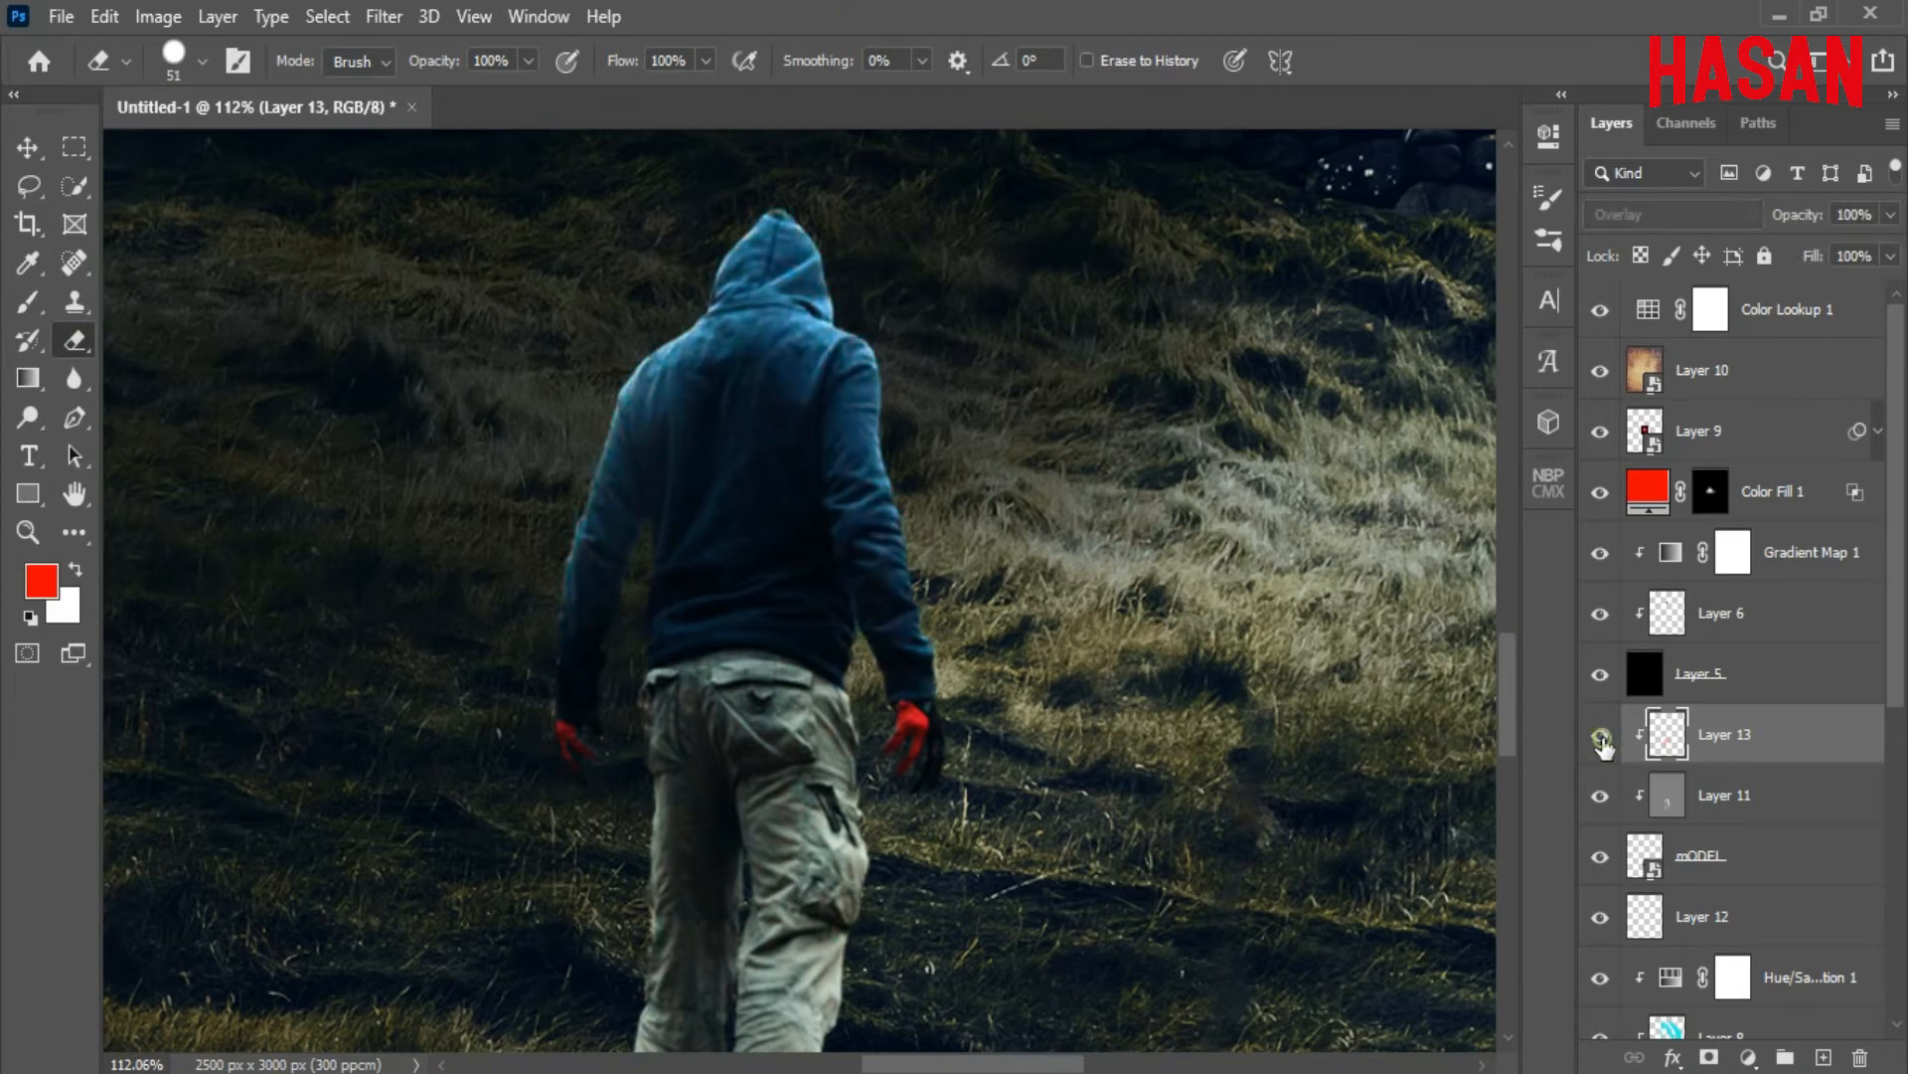
pyautogui.click(1601, 734)
pyautogui.scroll(1, 565, 410)
# Repaint a softer red rim along the left sleeve with a 99-pixel brush at 7% flow
pyautogui.click(28, 301)
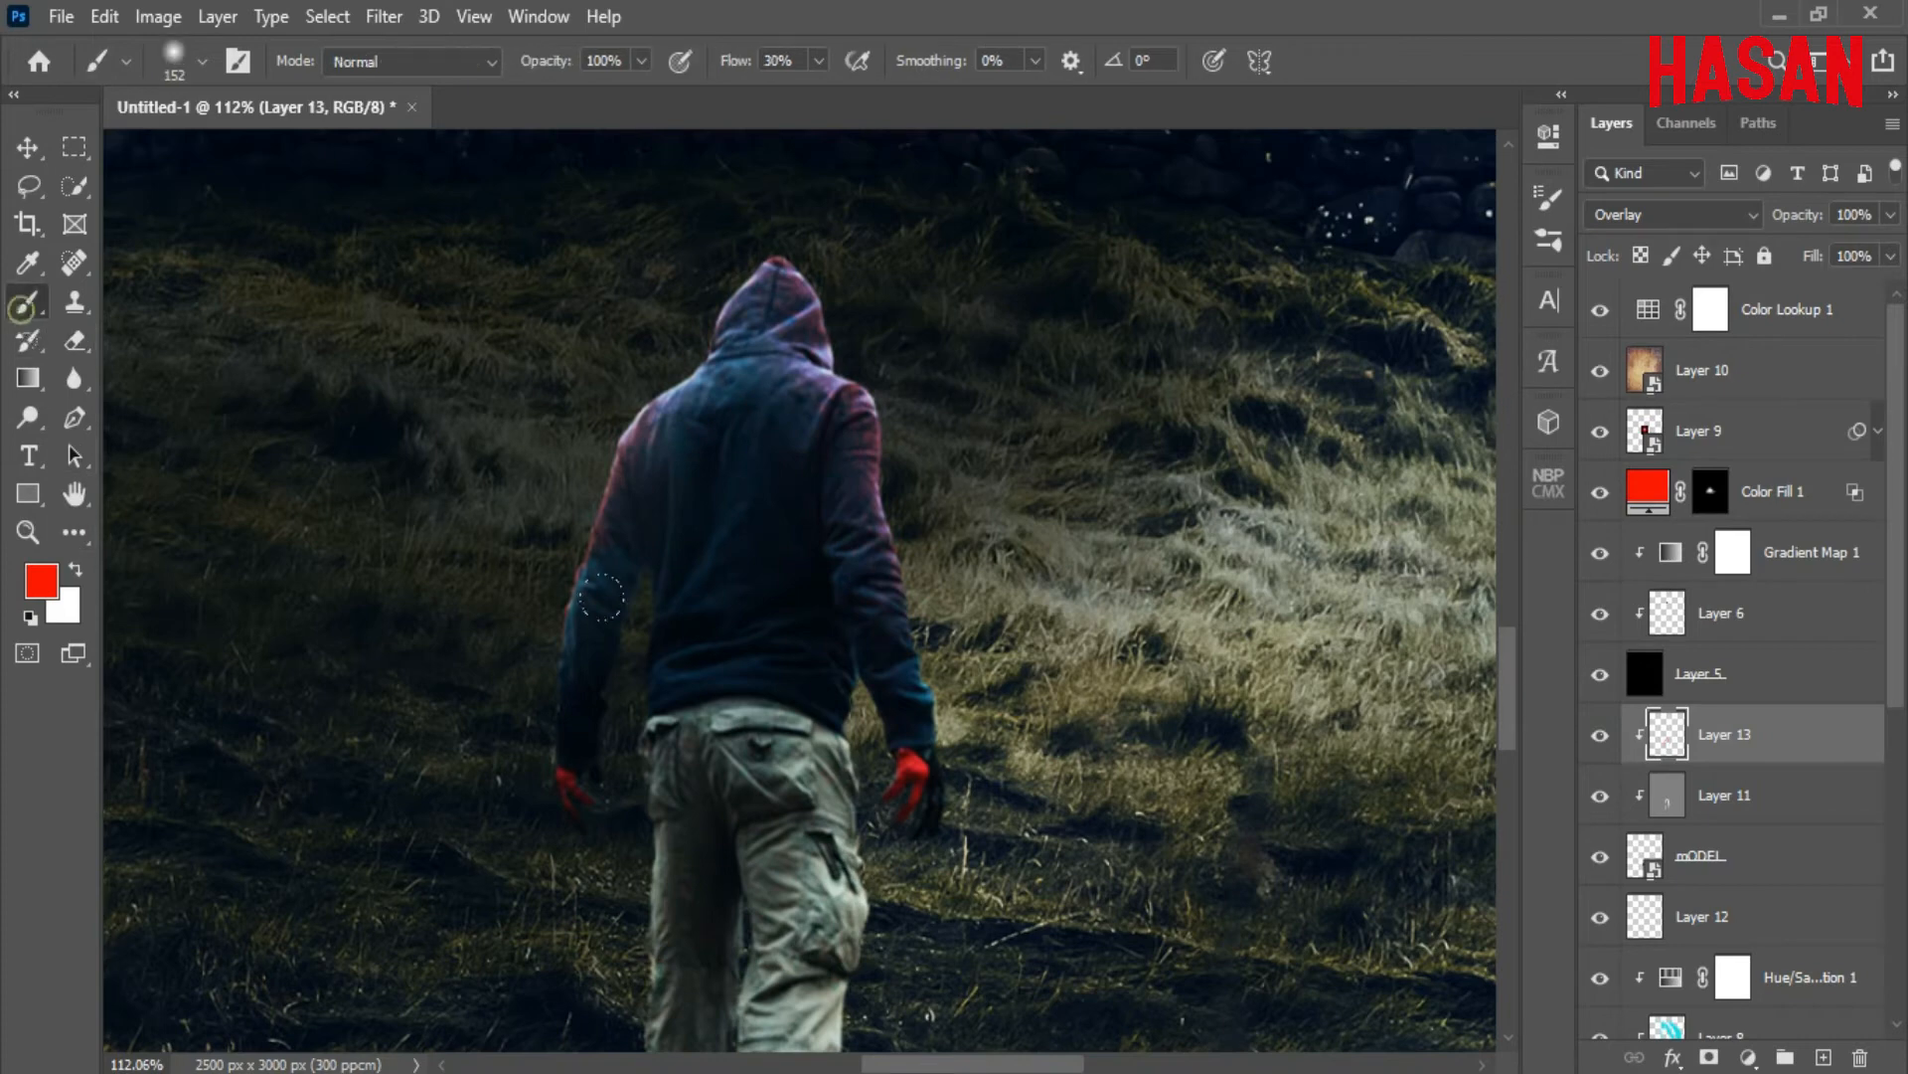
pyautogui.moveTo(736, 60); pyautogui.dragTo(702, 61)
pyautogui.moveTo(594, 532); pyautogui.dragTo(612, 597)
pyautogui.scroll(2, 705, 238)
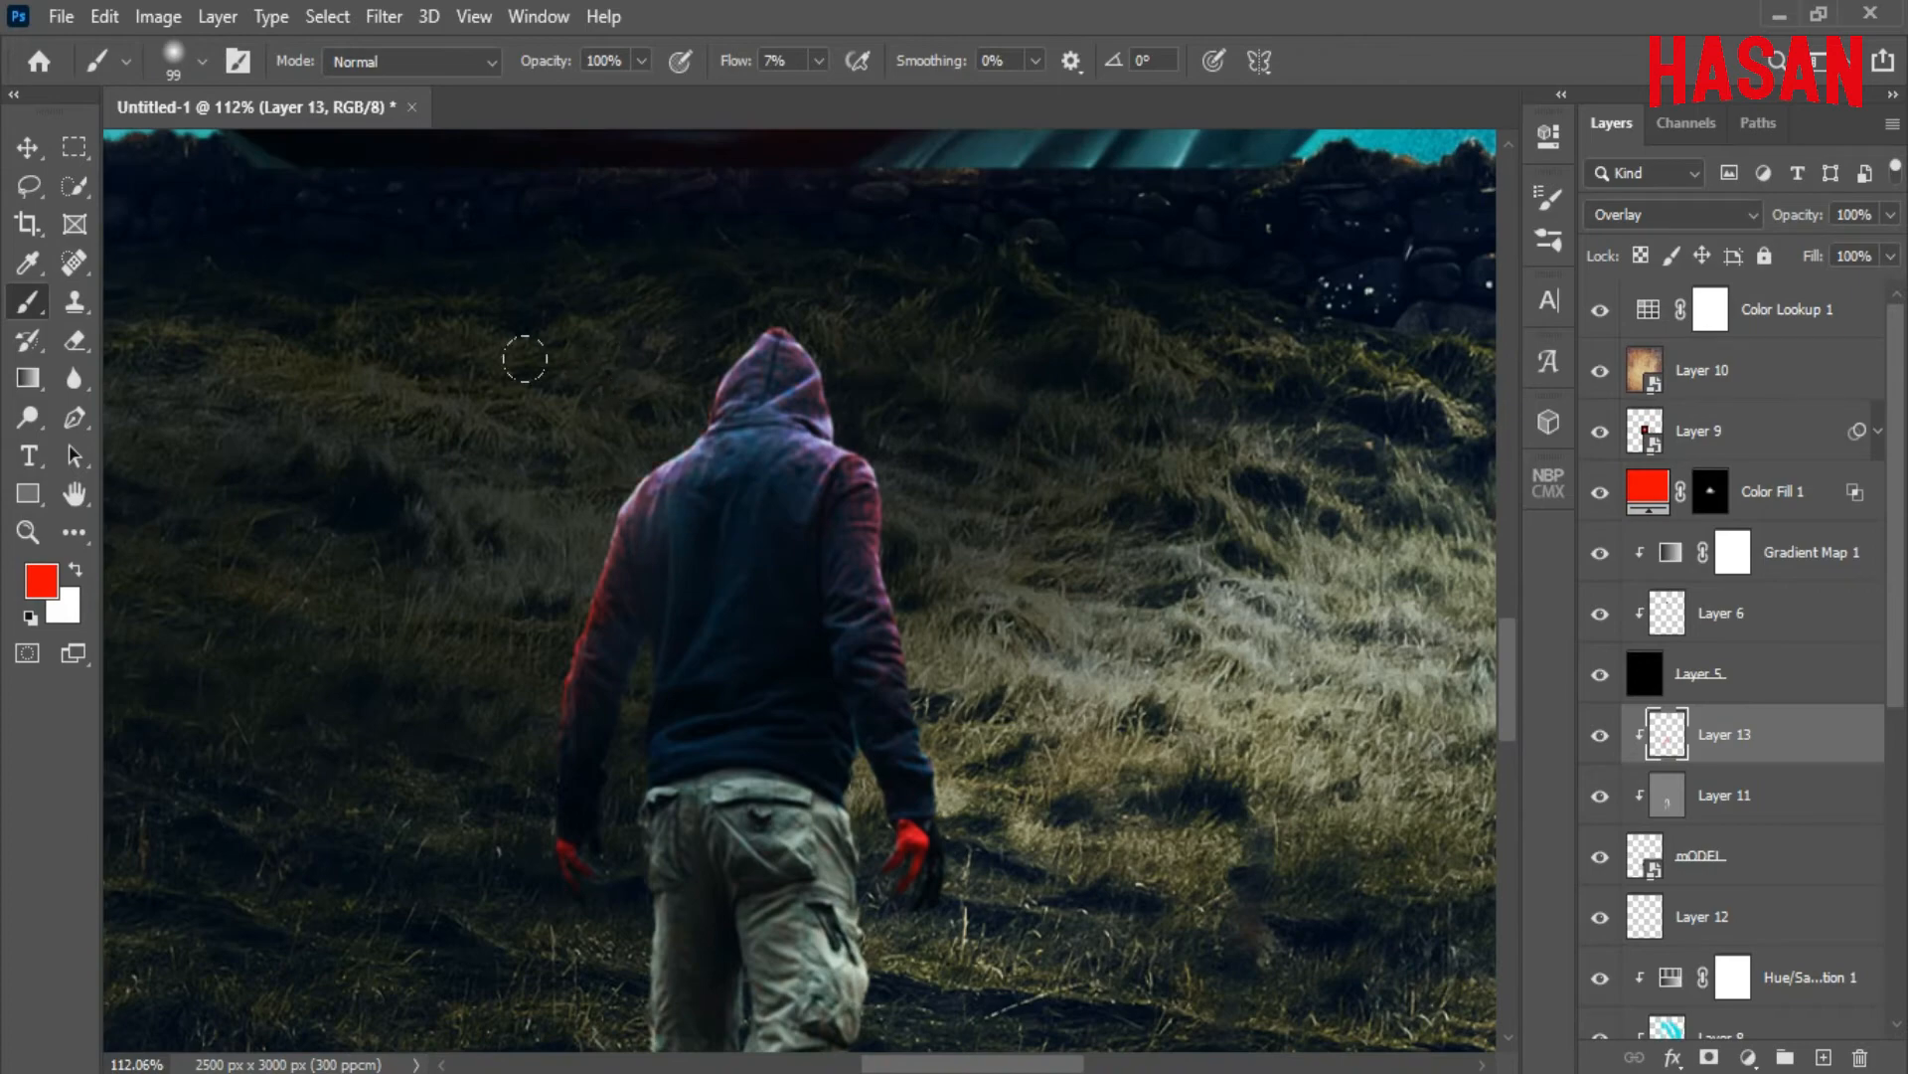
# Lower the red light layer's opacity to 80% and compare the man with and without it
pyautogui.scroll(-3, 478, 387)
pyautogui.scroll(2, 414, 413)
pyautogui.click(29, 148)
pyautogui.hotkey('ctrl', '0')
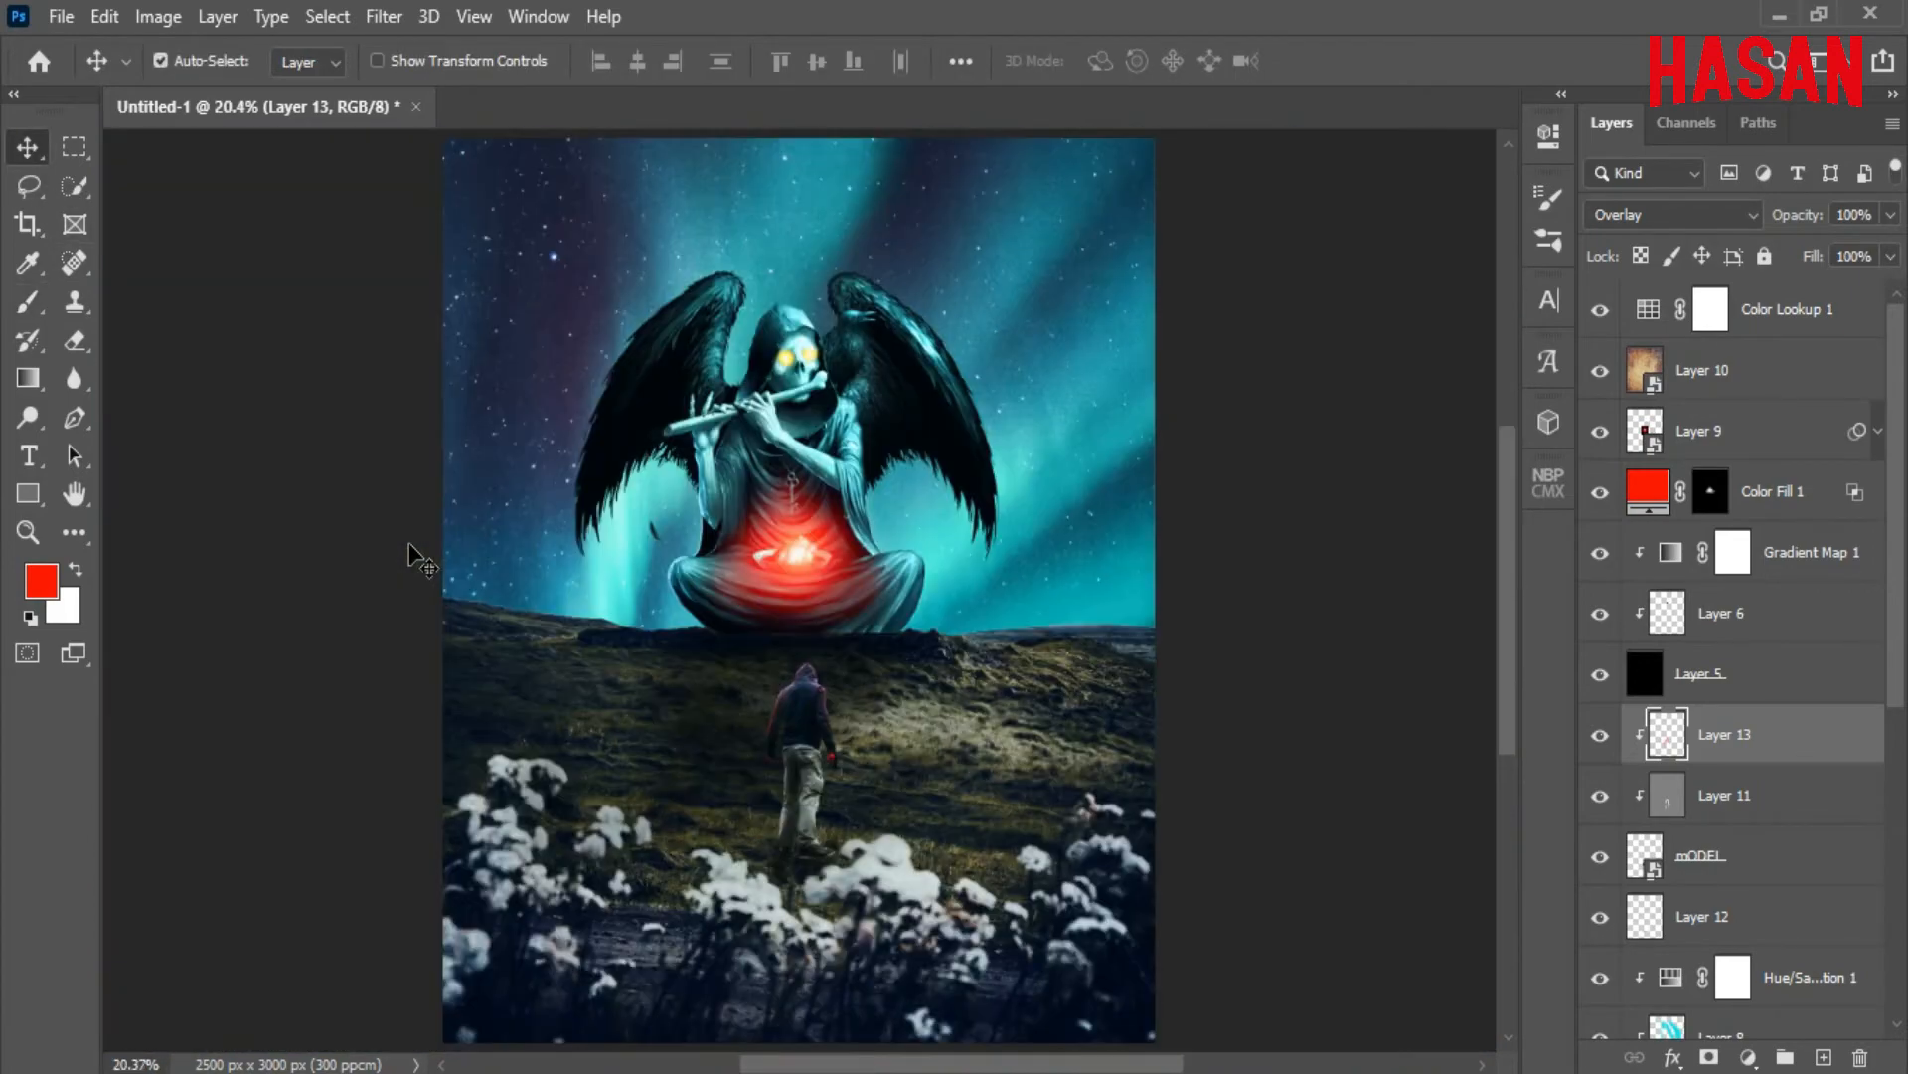
pyautogui.moveTo(789, 669); pyautogui.dragTo(1010, 823)
pyautogui.moveTo(1014, 810); pyautogui.dragTo(908, 668)
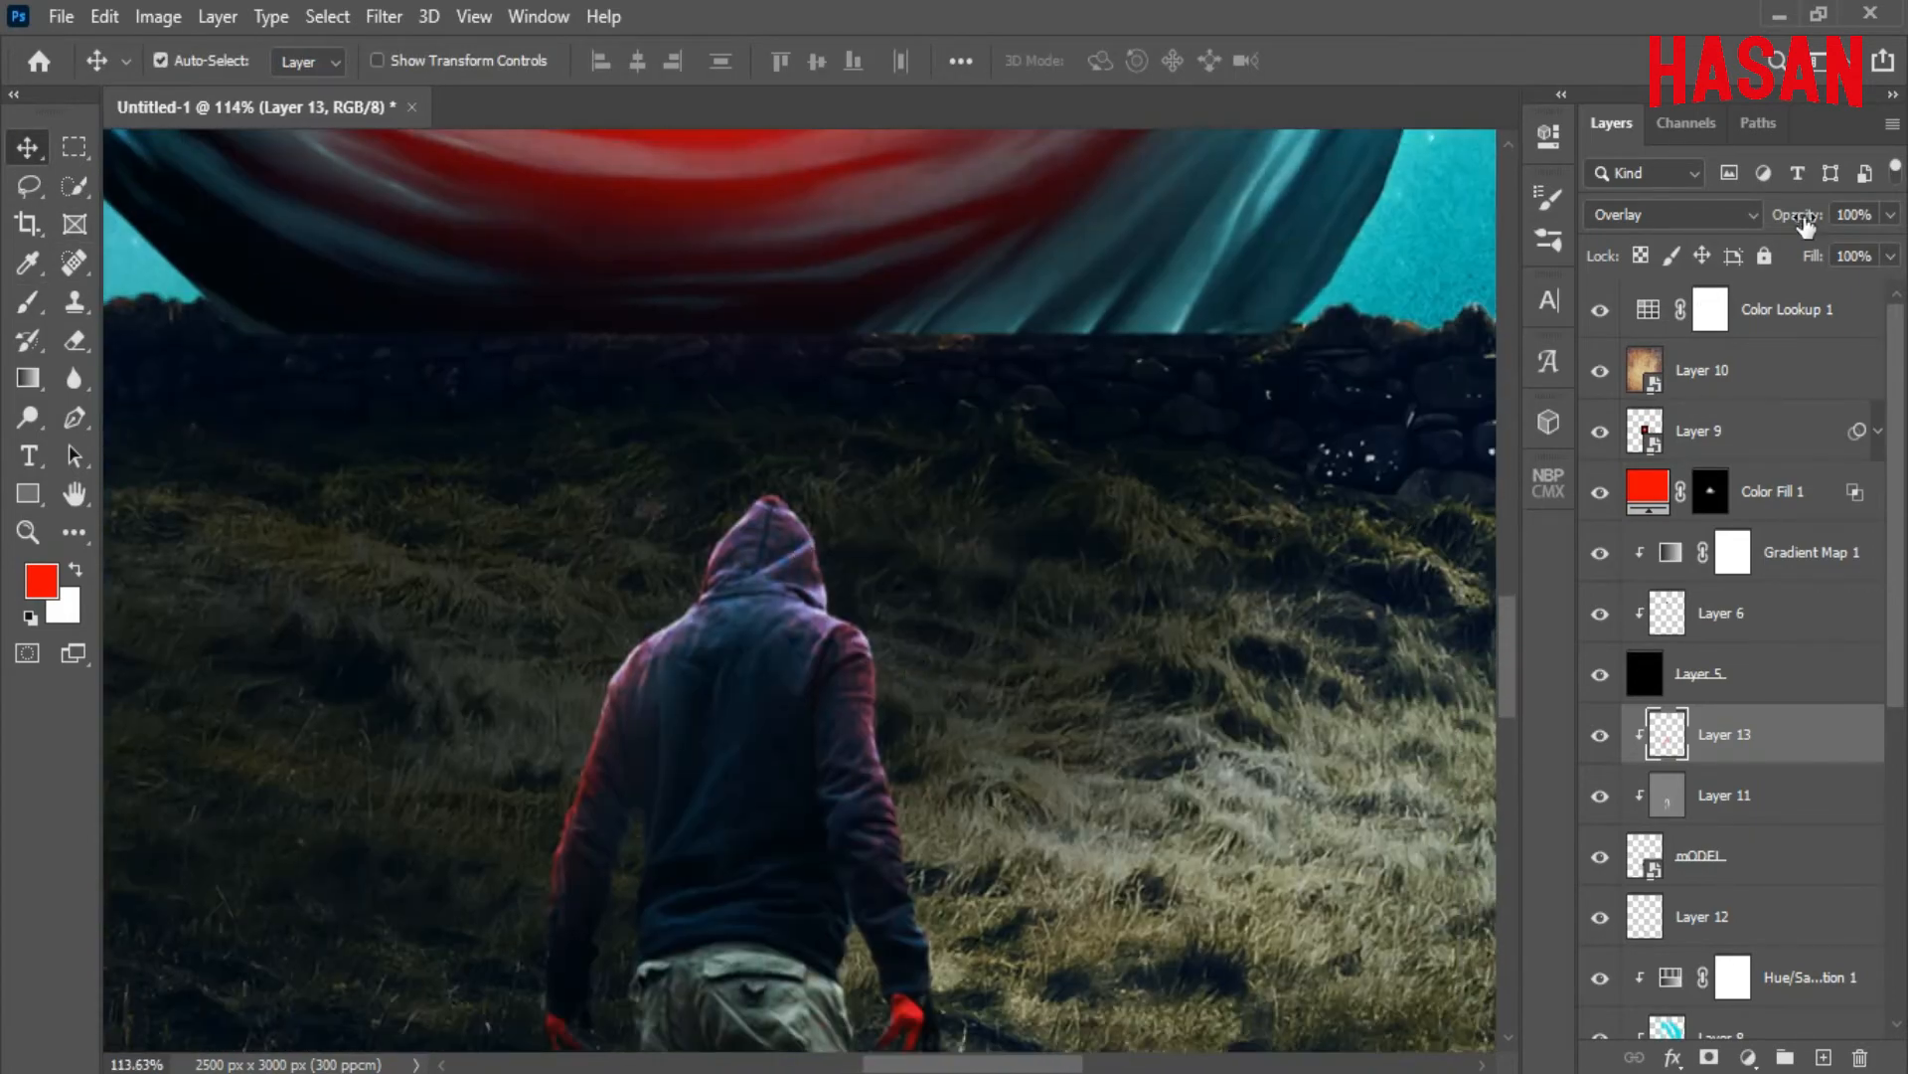
pyautogui.moveTo(1807, 225); pyautogui.dragTo(1779, 243)
pyautogui.click(1599, 741)
pyautogui.click(1598, 740)
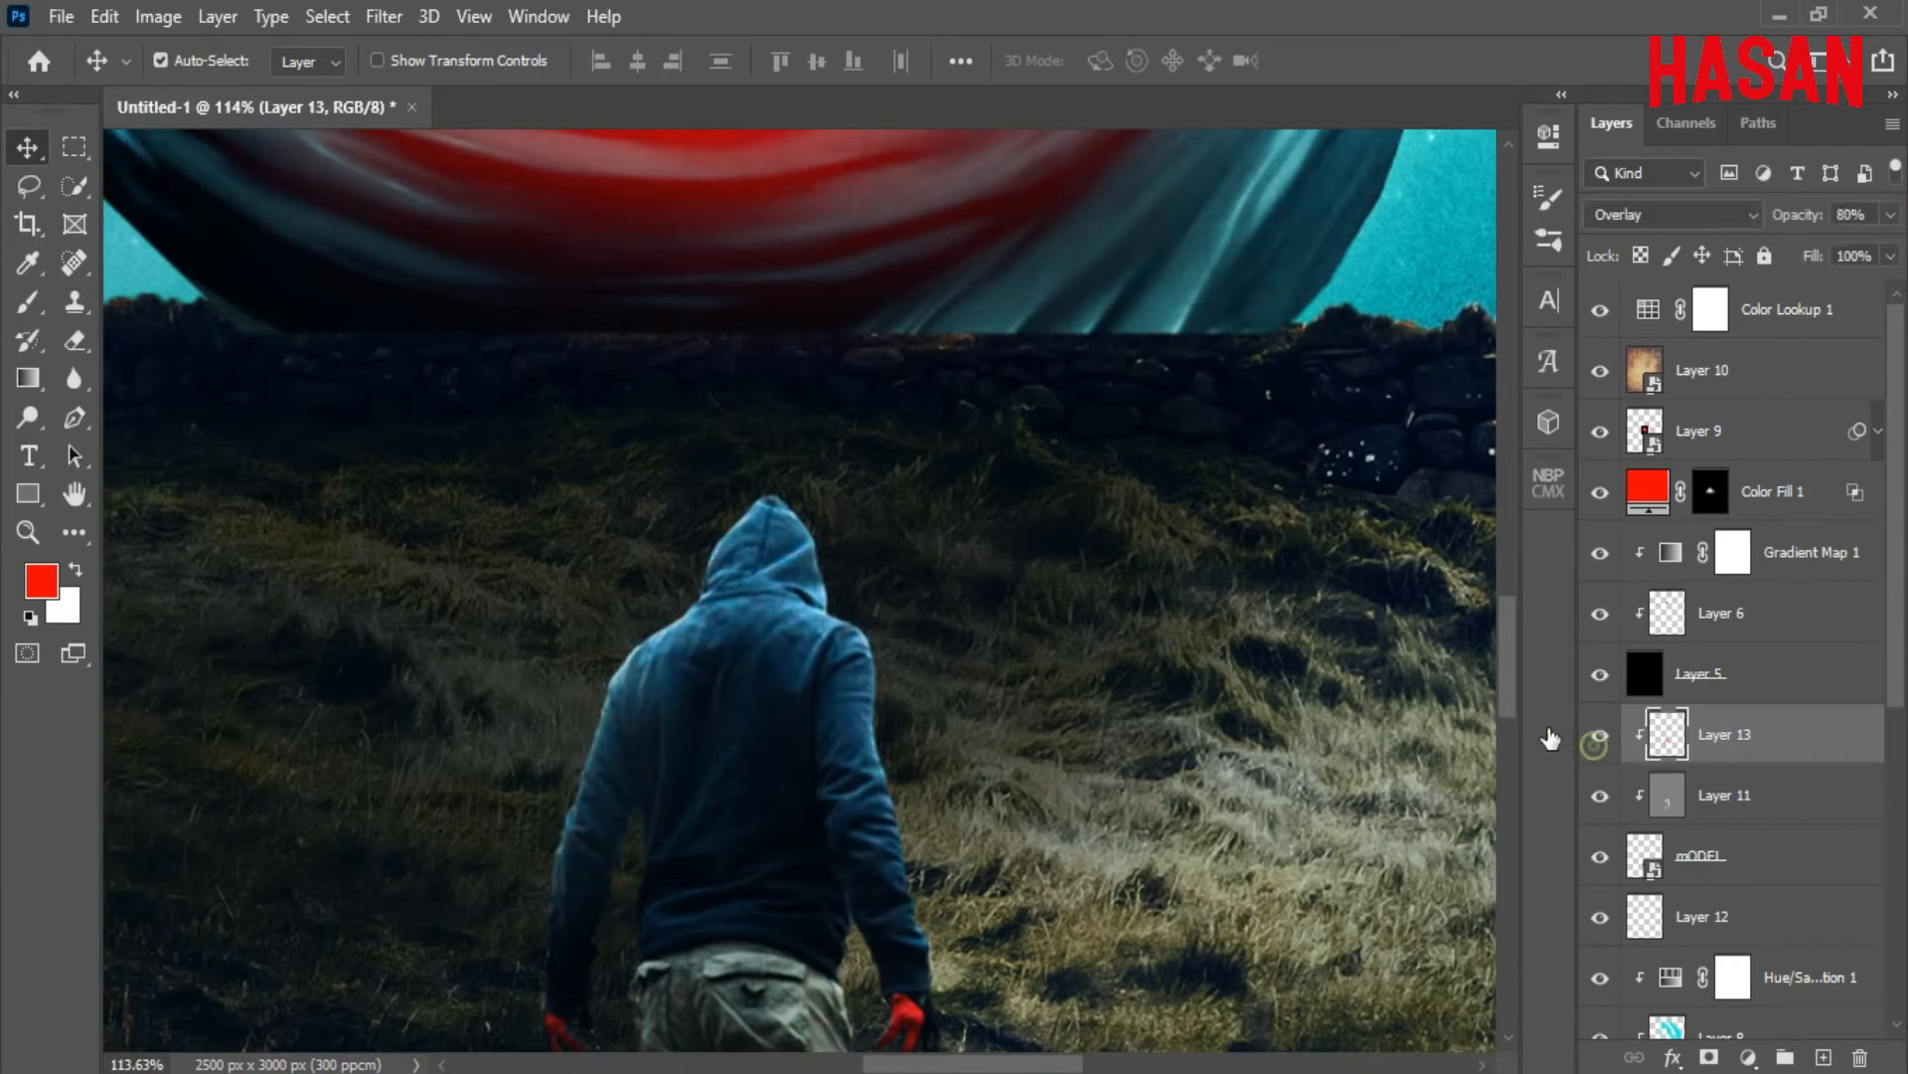
pyautogui.hotkey('ctrl', '0')
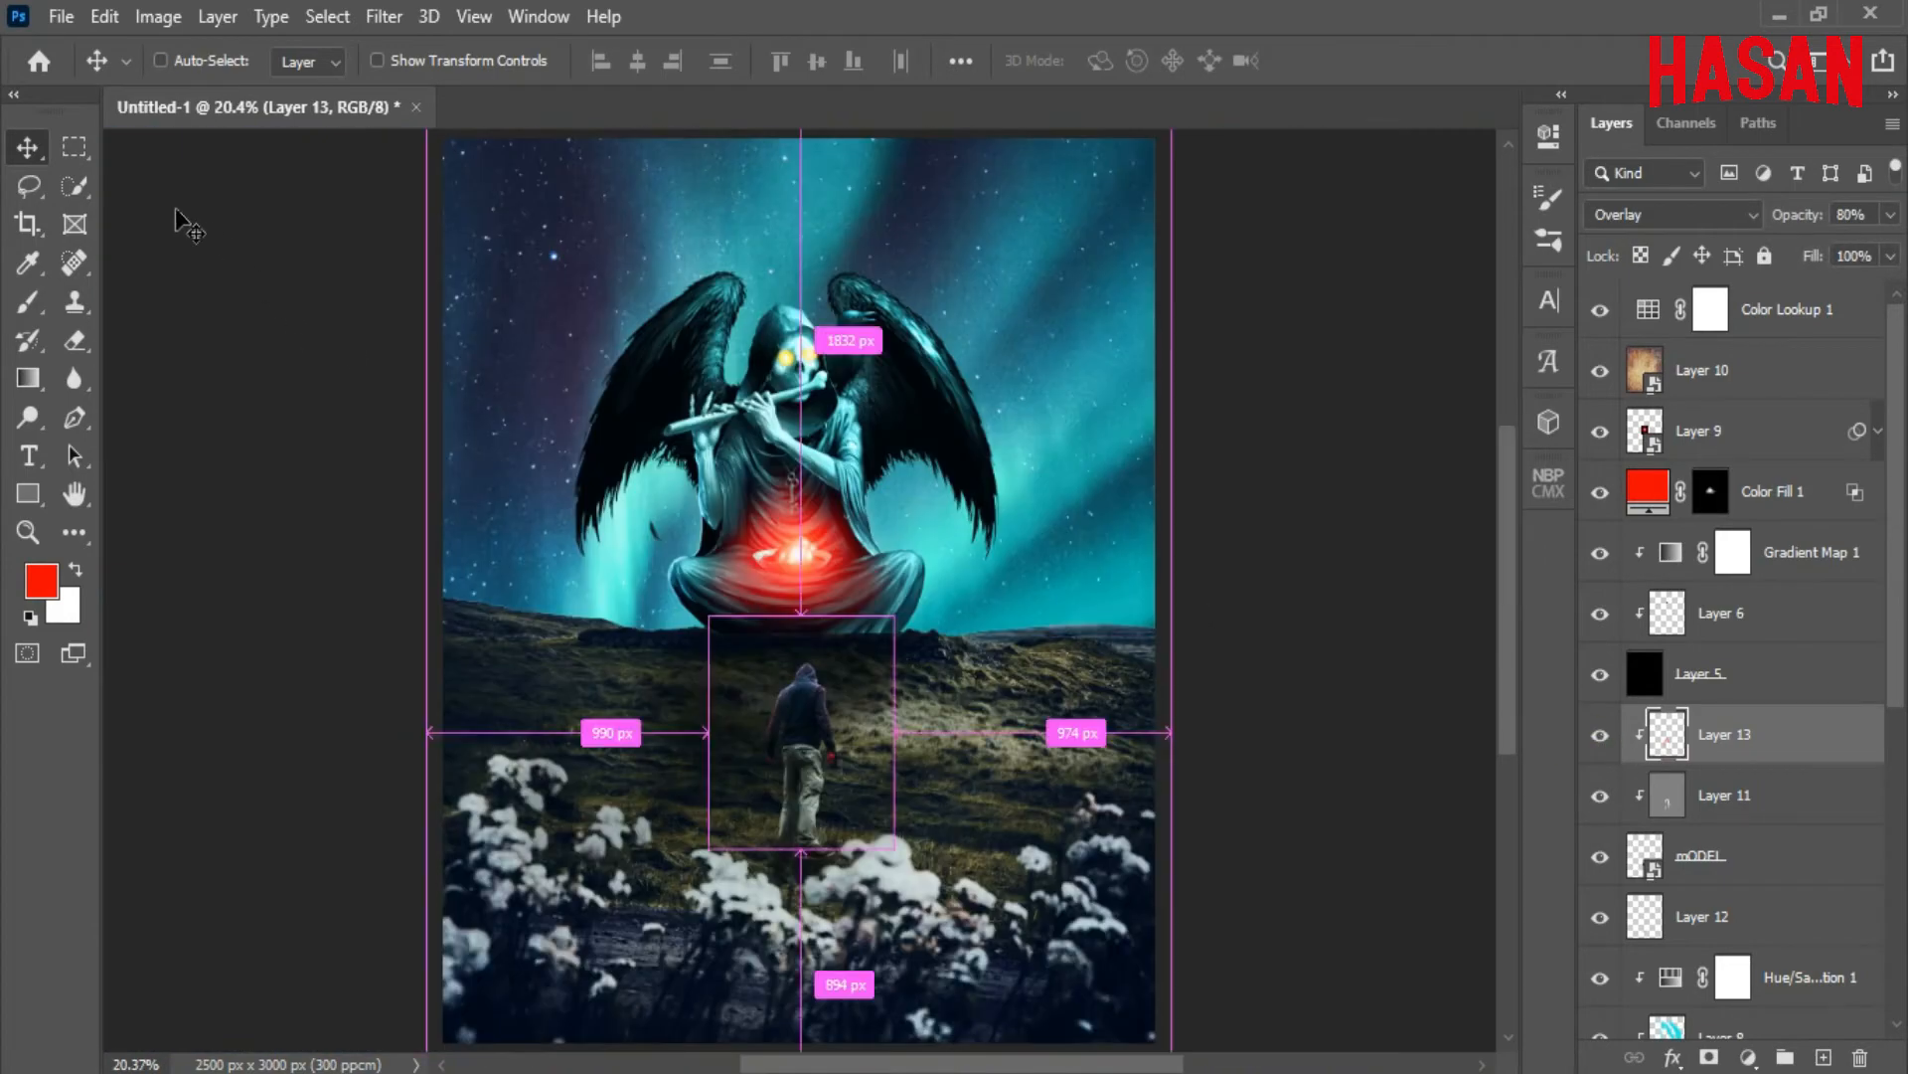
pyautogui.scroll(3, 810, 704)
pyautogui.hotkey('ctrl', '0')
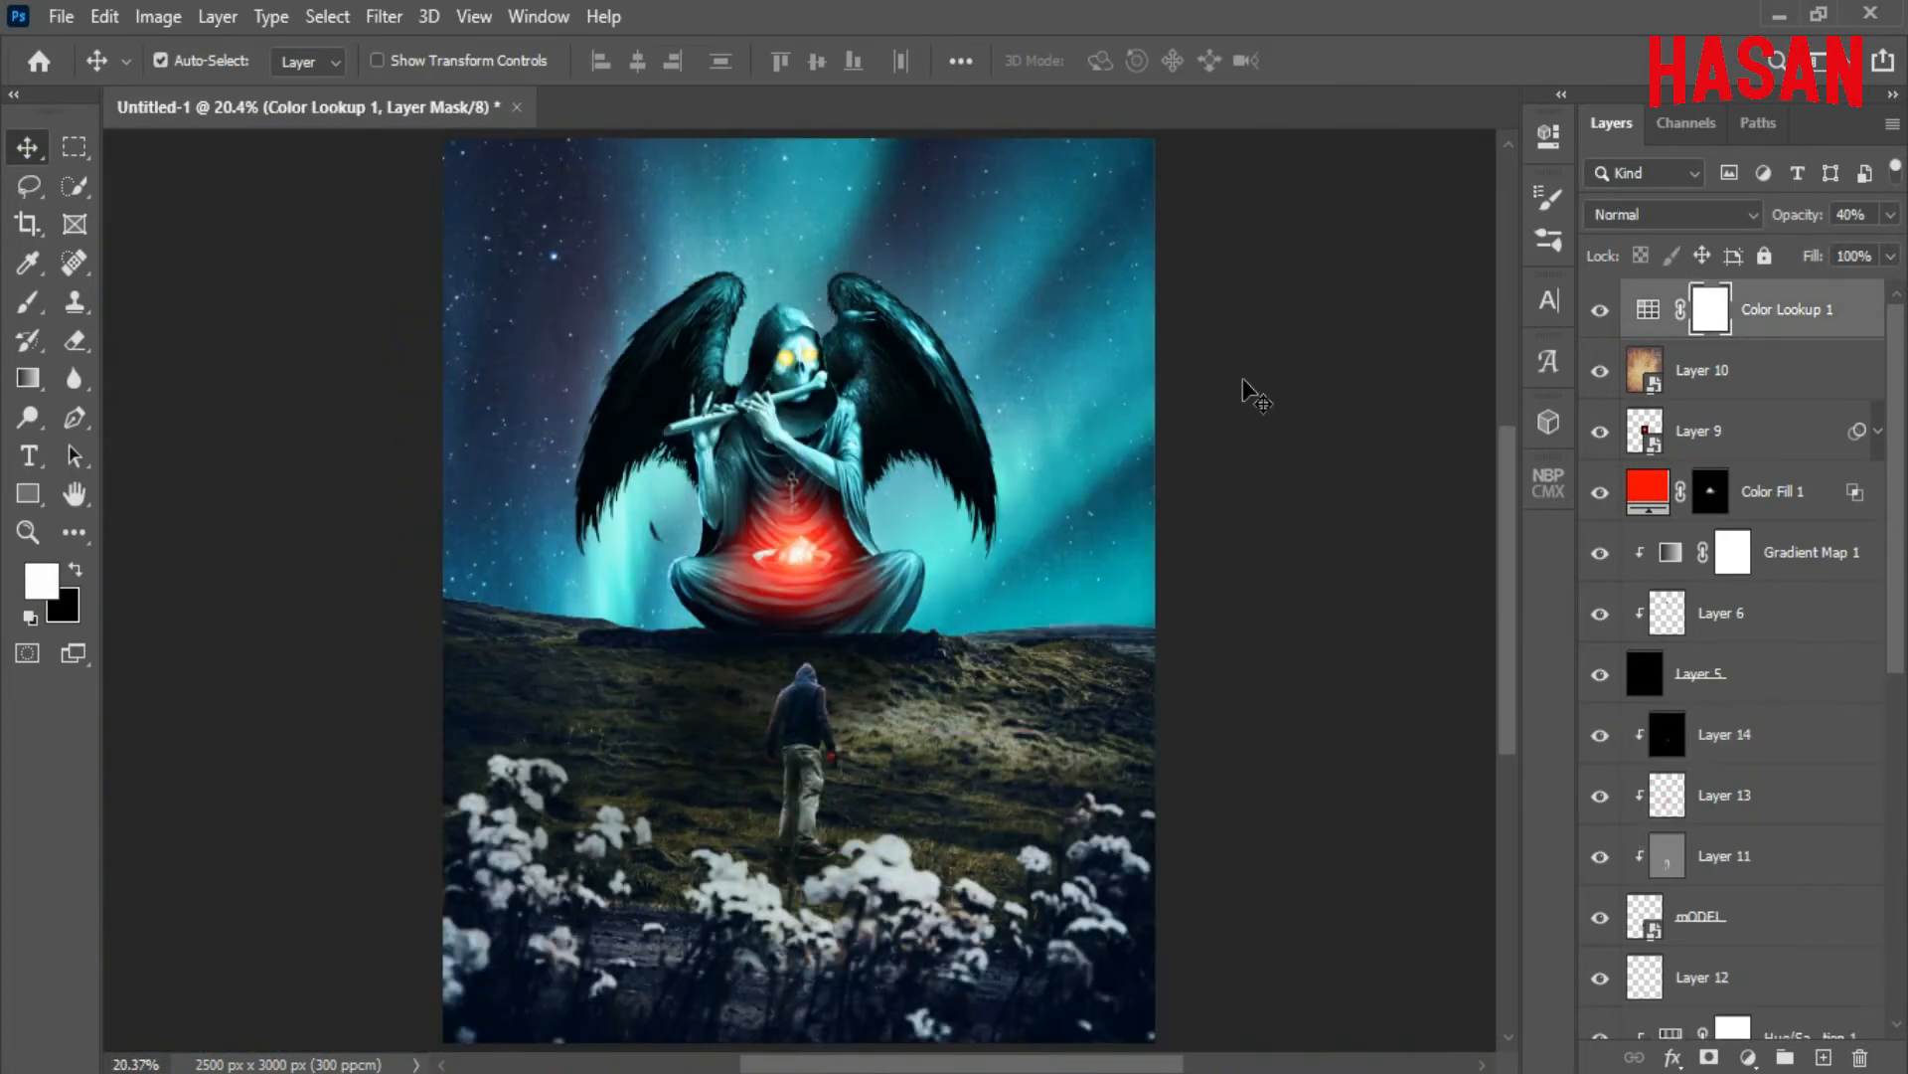
# Add a Color Balance adjustment above all layers, shifting the midtones toward cyan and setting the shadows' blue to +4
pyautogui.click(1747, 1058)
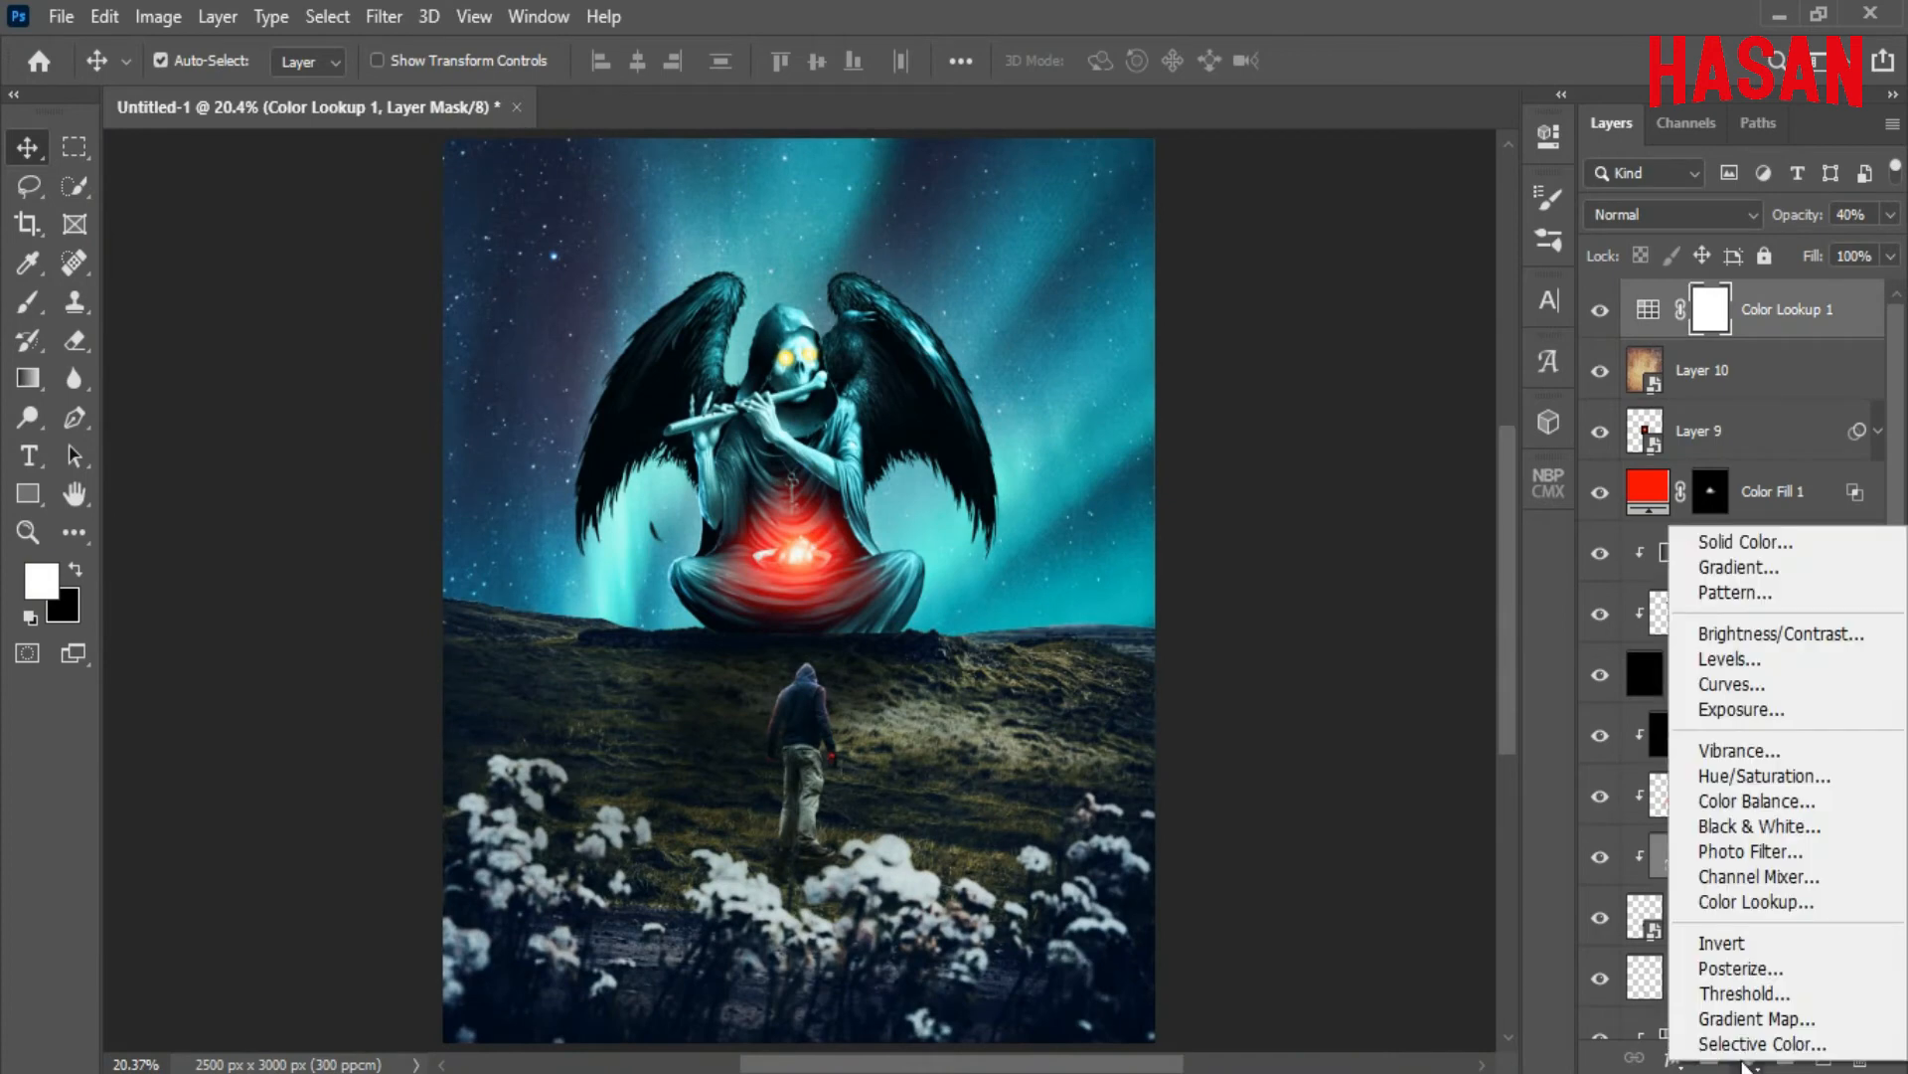
pyautogui.click(1755, 801)
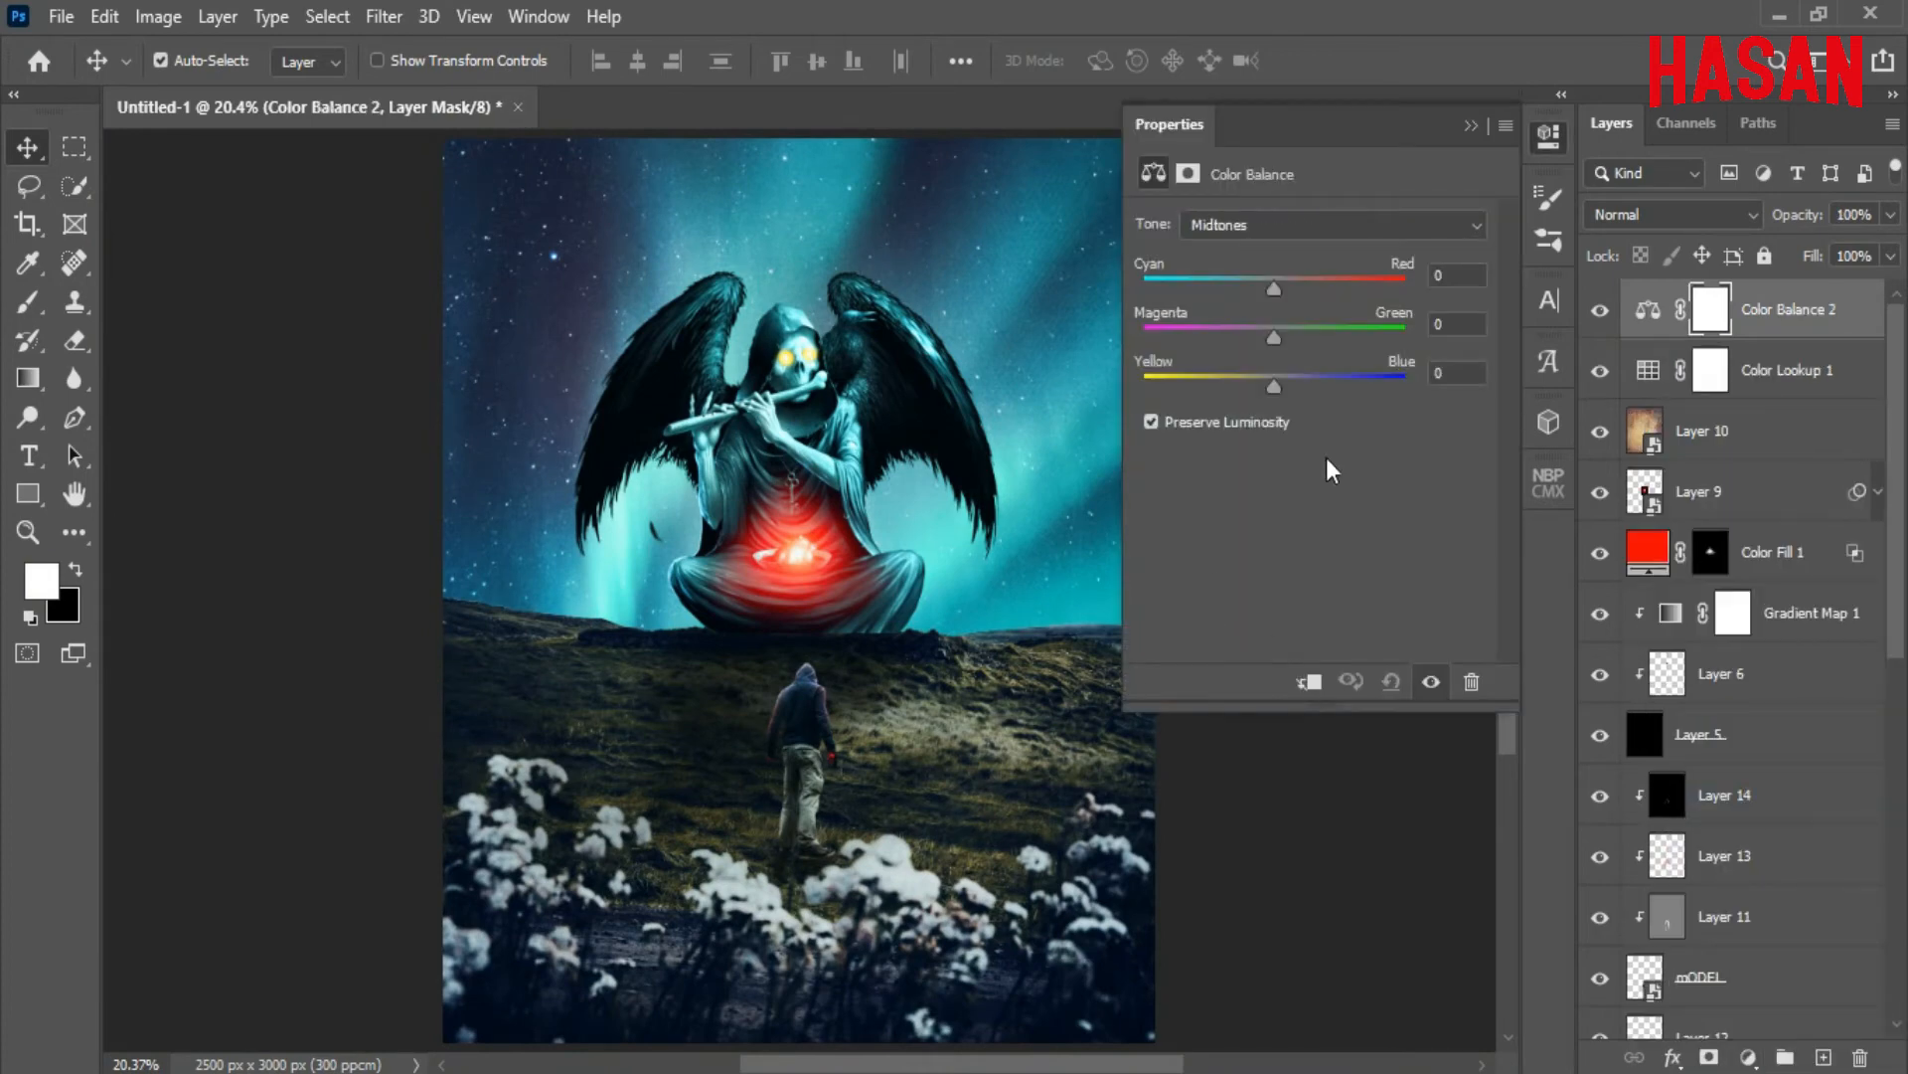
pyautogui.moveTo(1264, 290); pyautogui.dragTo(1247, 290)
pyautogui.moveTo(1273, 386)
pyautogui.mouseDown()
pyautogui.moveTo(1275, 337)
pyautogui.moveTo(1278, 391)
pyautogui.mouseUp()
pyautogui.click(1464, 225)
pyautogui.click(1402, 247)
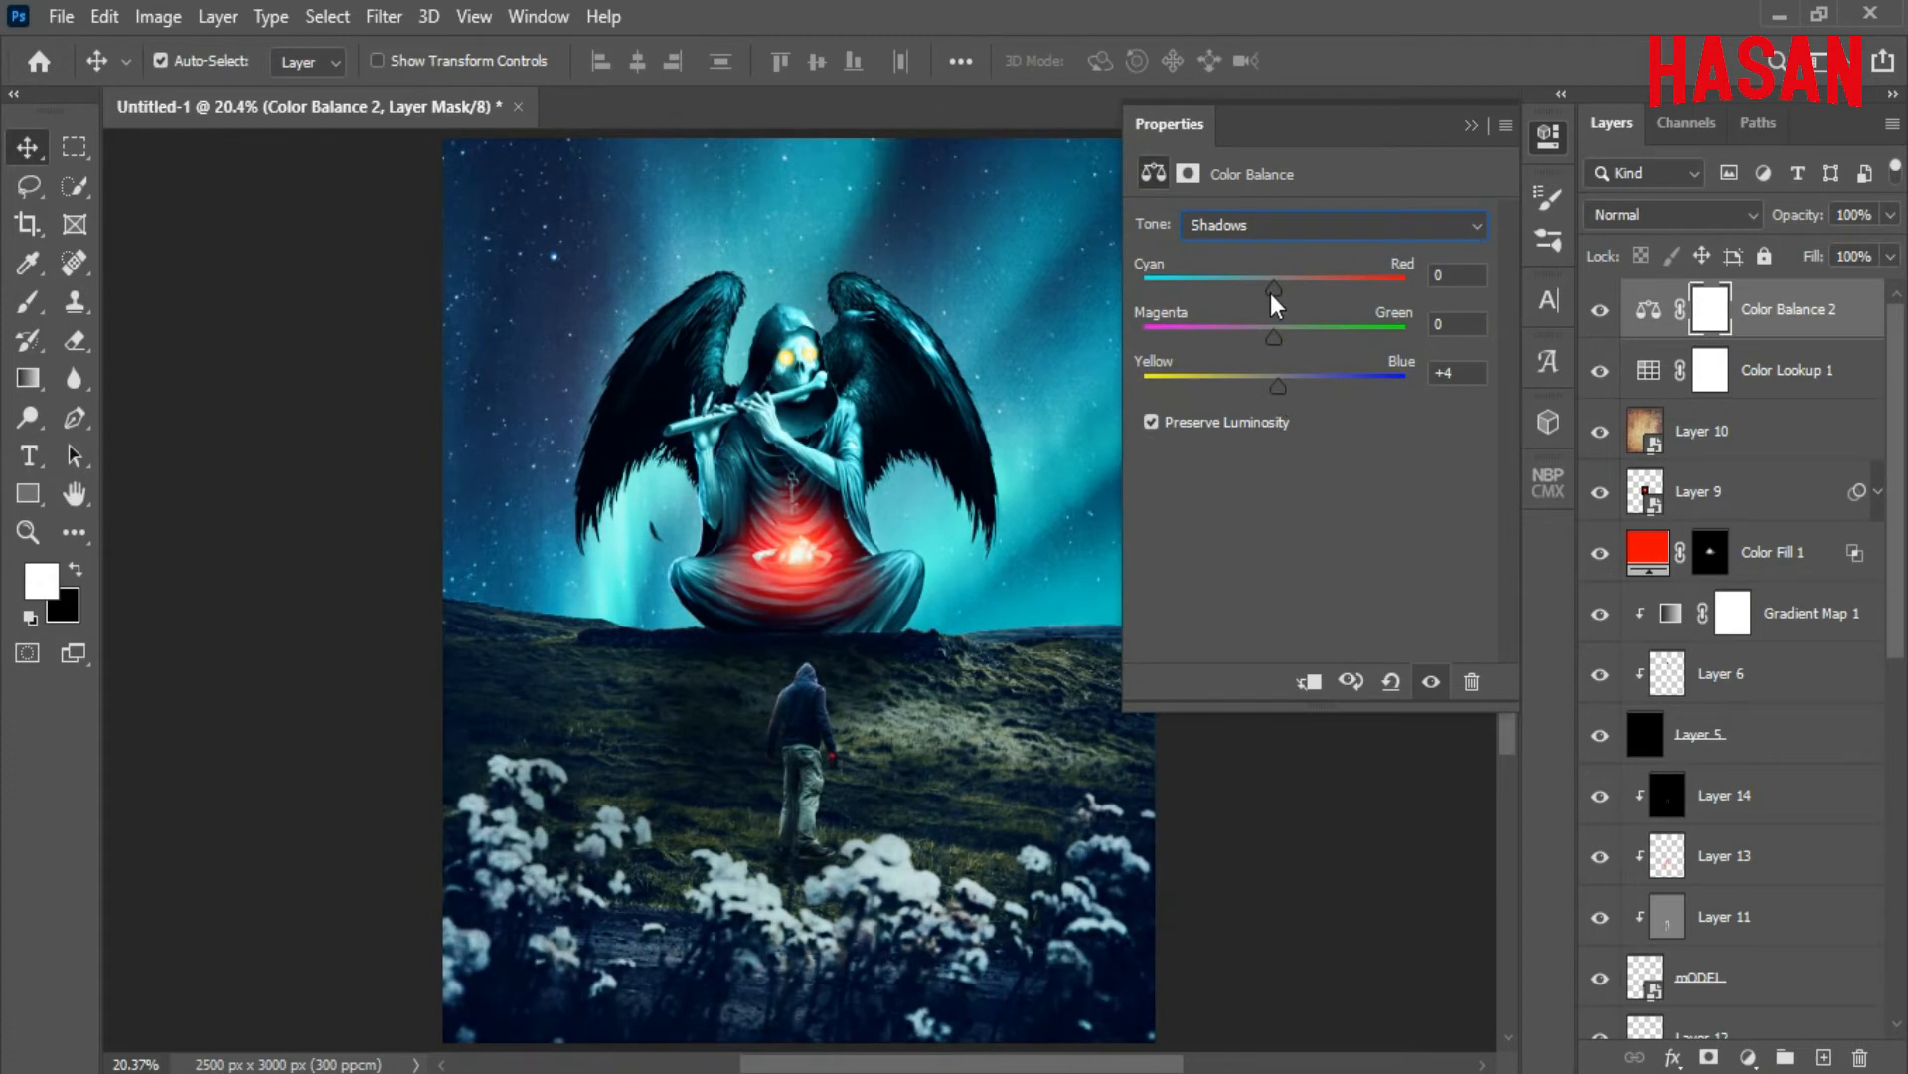
pyautogui.moveTo(1272, 291); pyautogui.dragTo(1276, 291)
# Set the Color Balance highlights to -19 cyan, -5 magenta and -4 yellow, and the adjustment's opacity to 70%
pyautogui.click(1381, 225)
pyautogui.click(1286, 302)
pyautogui.moveTo(1260, 294); pyautogui.dragTo(1251, 296)
pyautogui.moveTo(1272, 386); pyautogui.dragTo(1271, 345)
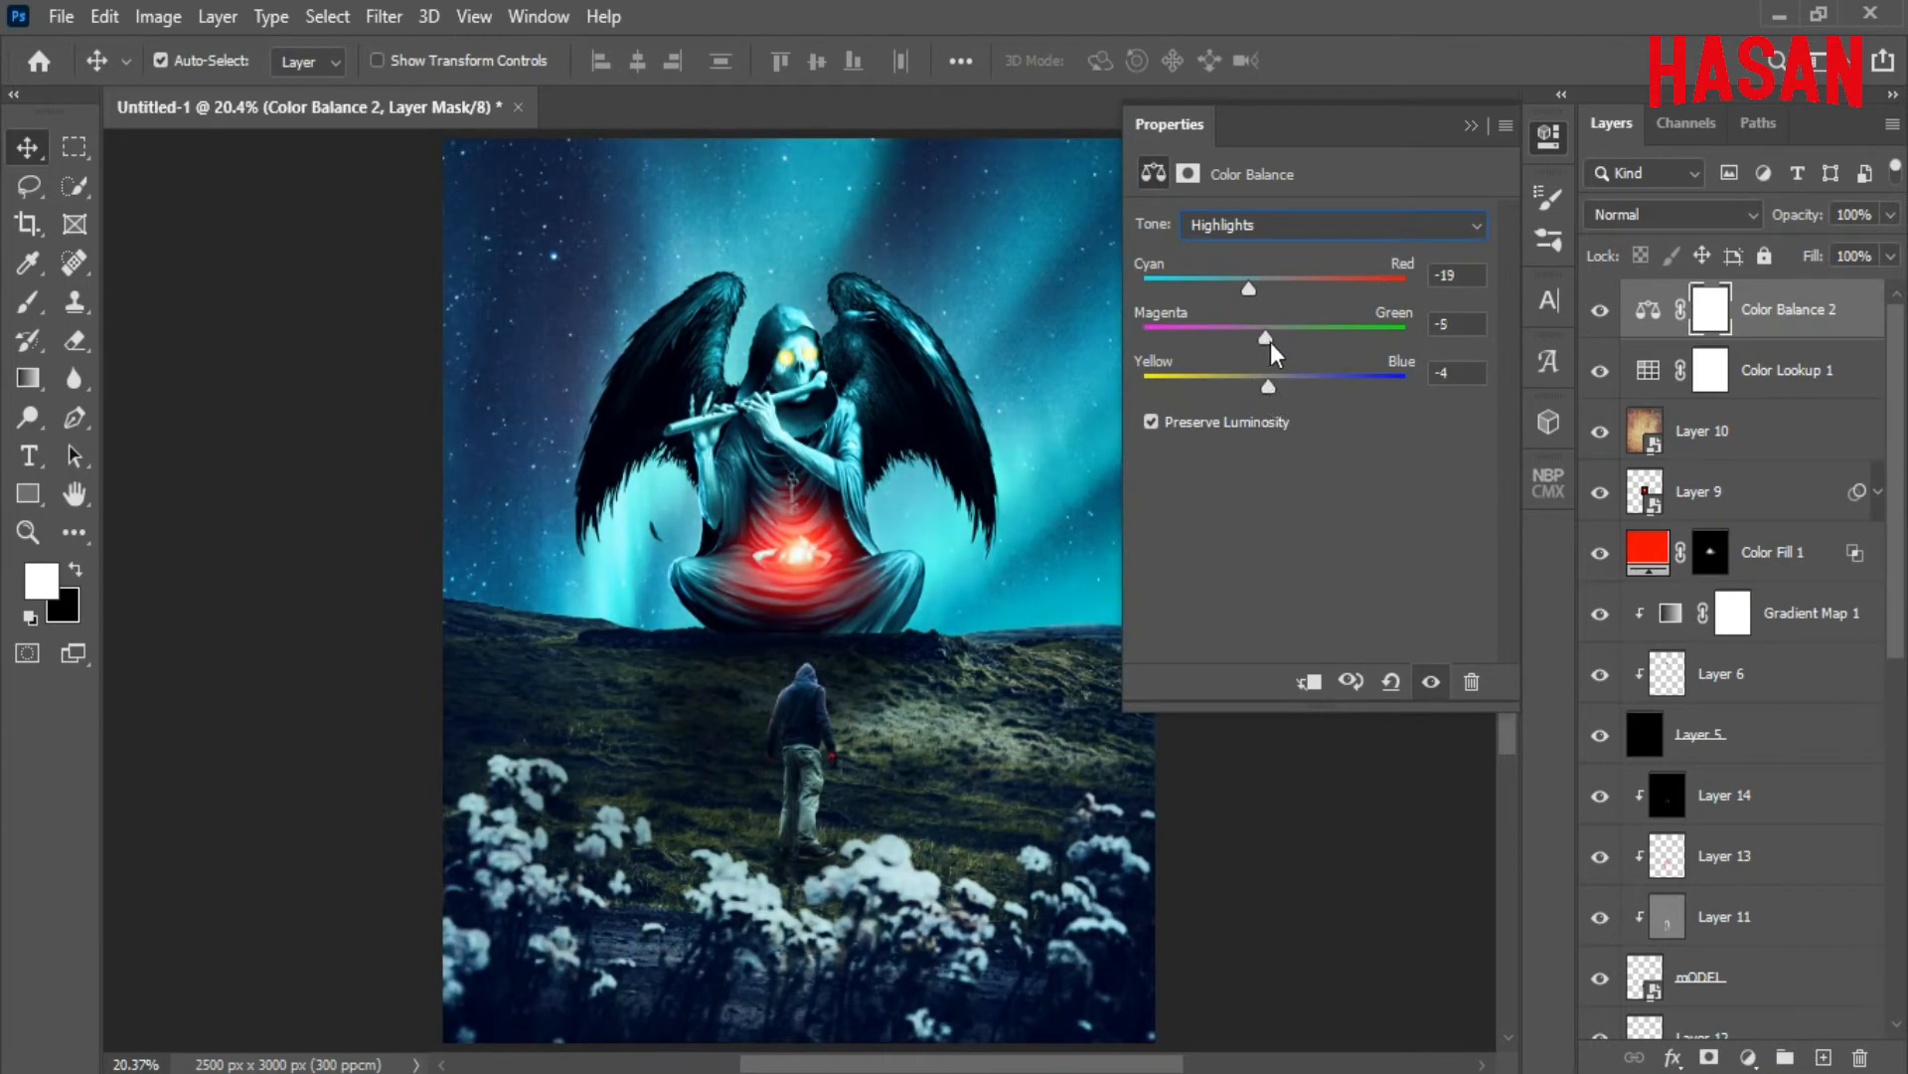
pyautogui.click(1469, 126)
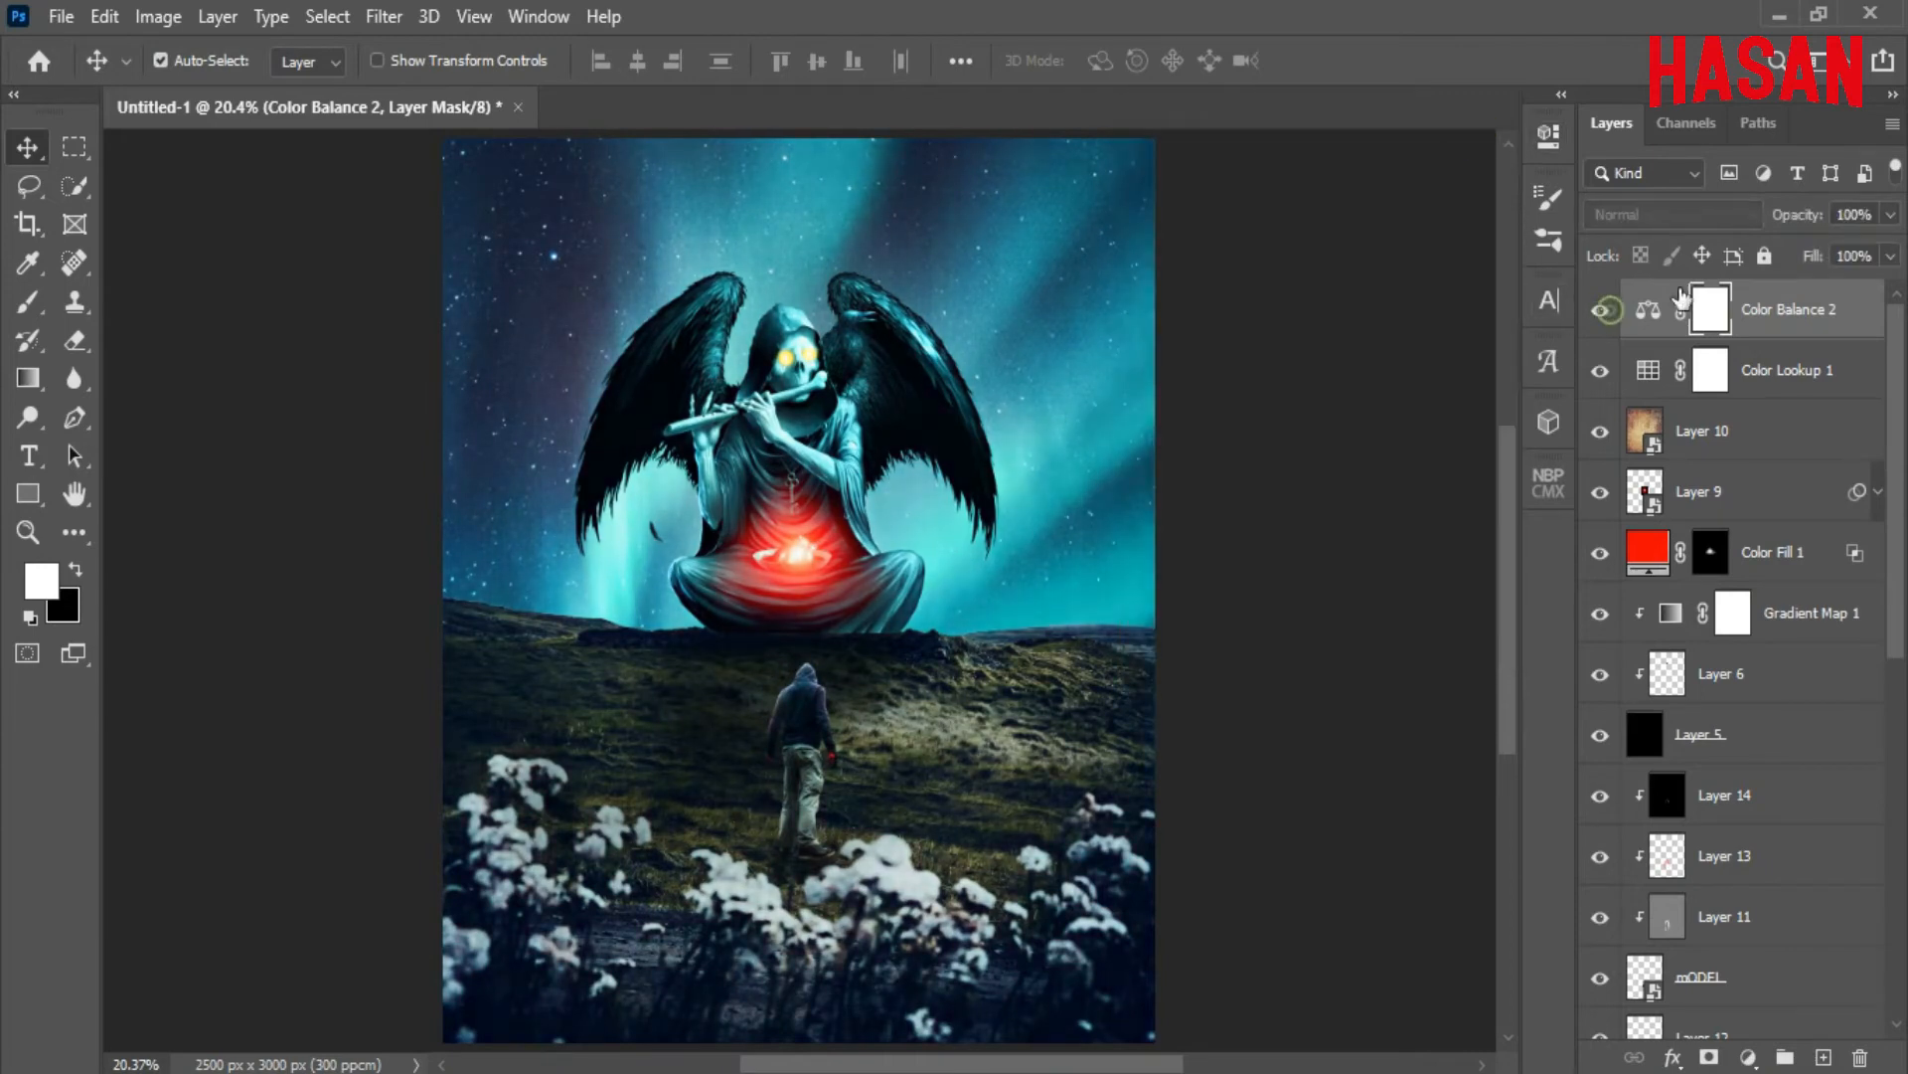
pyautogui.moveTo(1811, 223); pyautogui.dragTo(1781, 223)
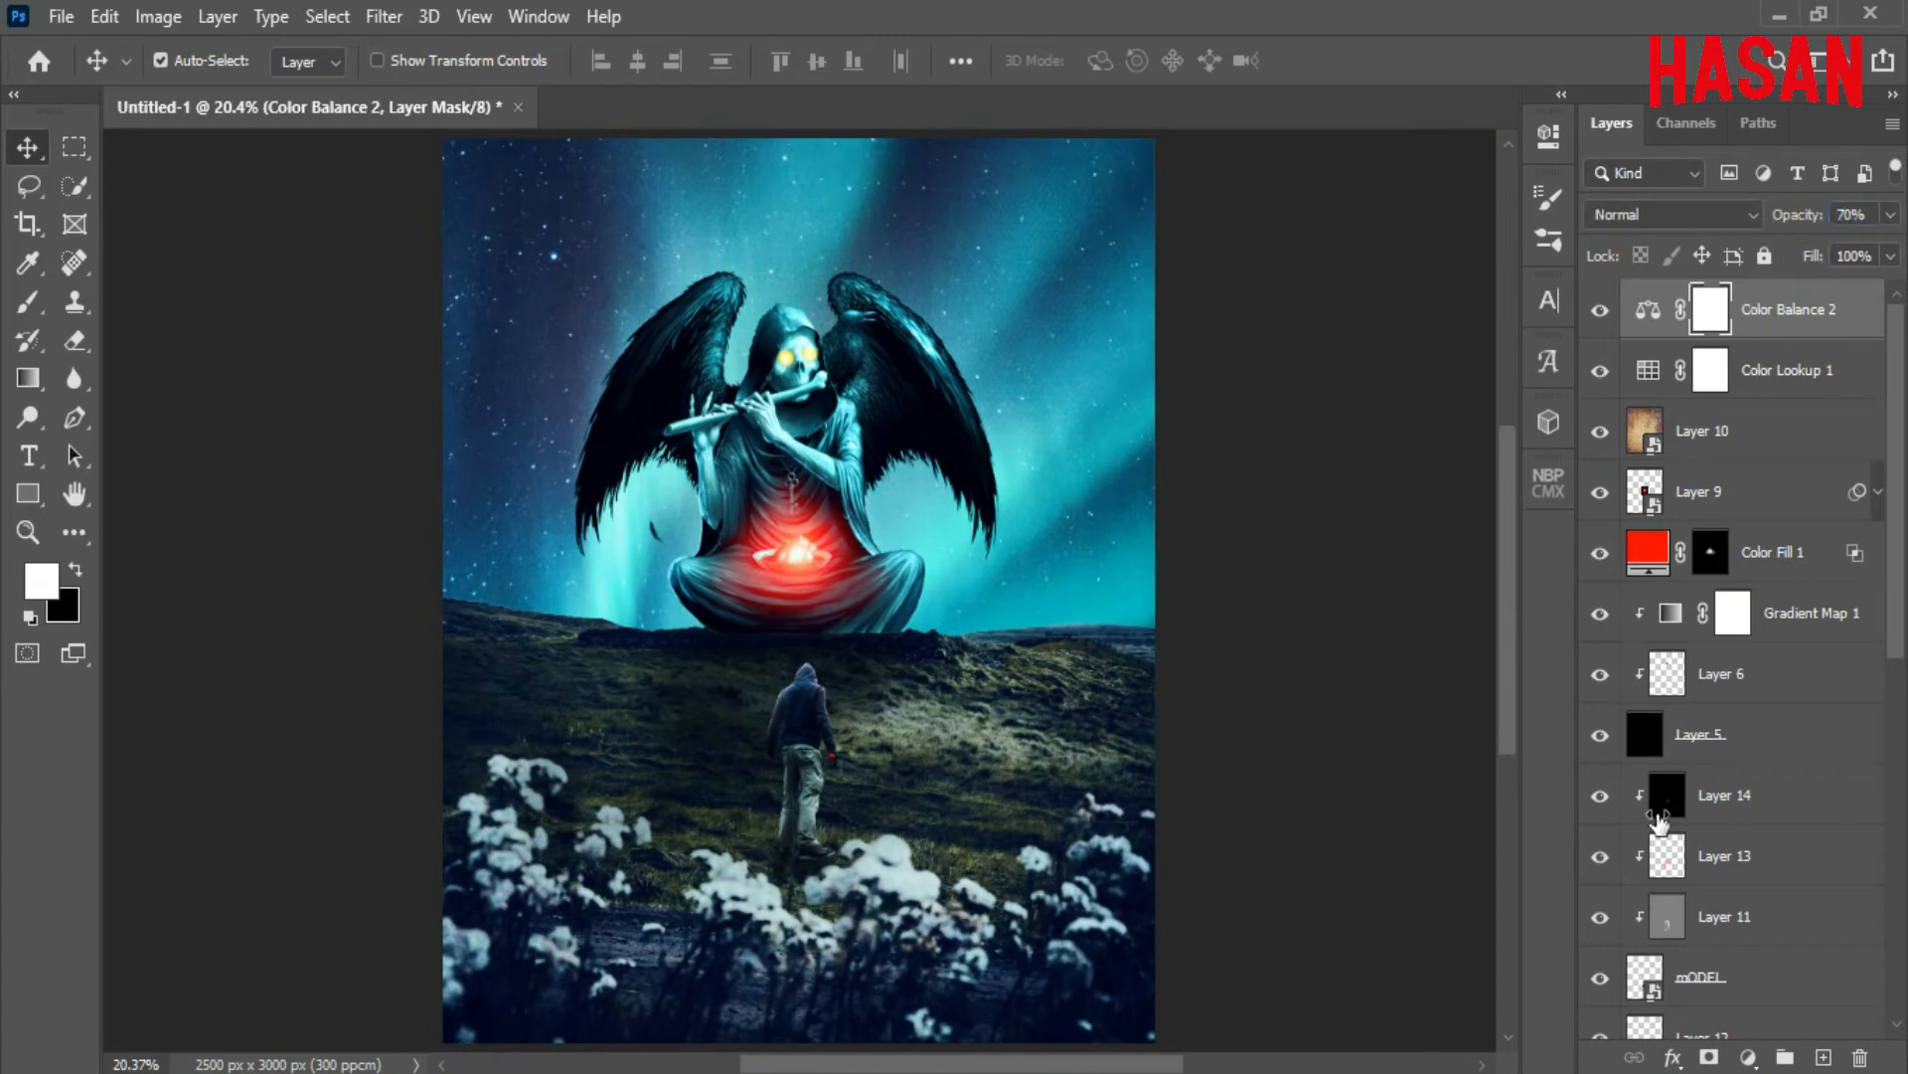
# Add a Curves adjustment with a lower anchor point and a slight highlight lift from 195 to 199 on the RGB curve
pyautogui.click(1747, 1056)
pyautogui.click(1799, 685)
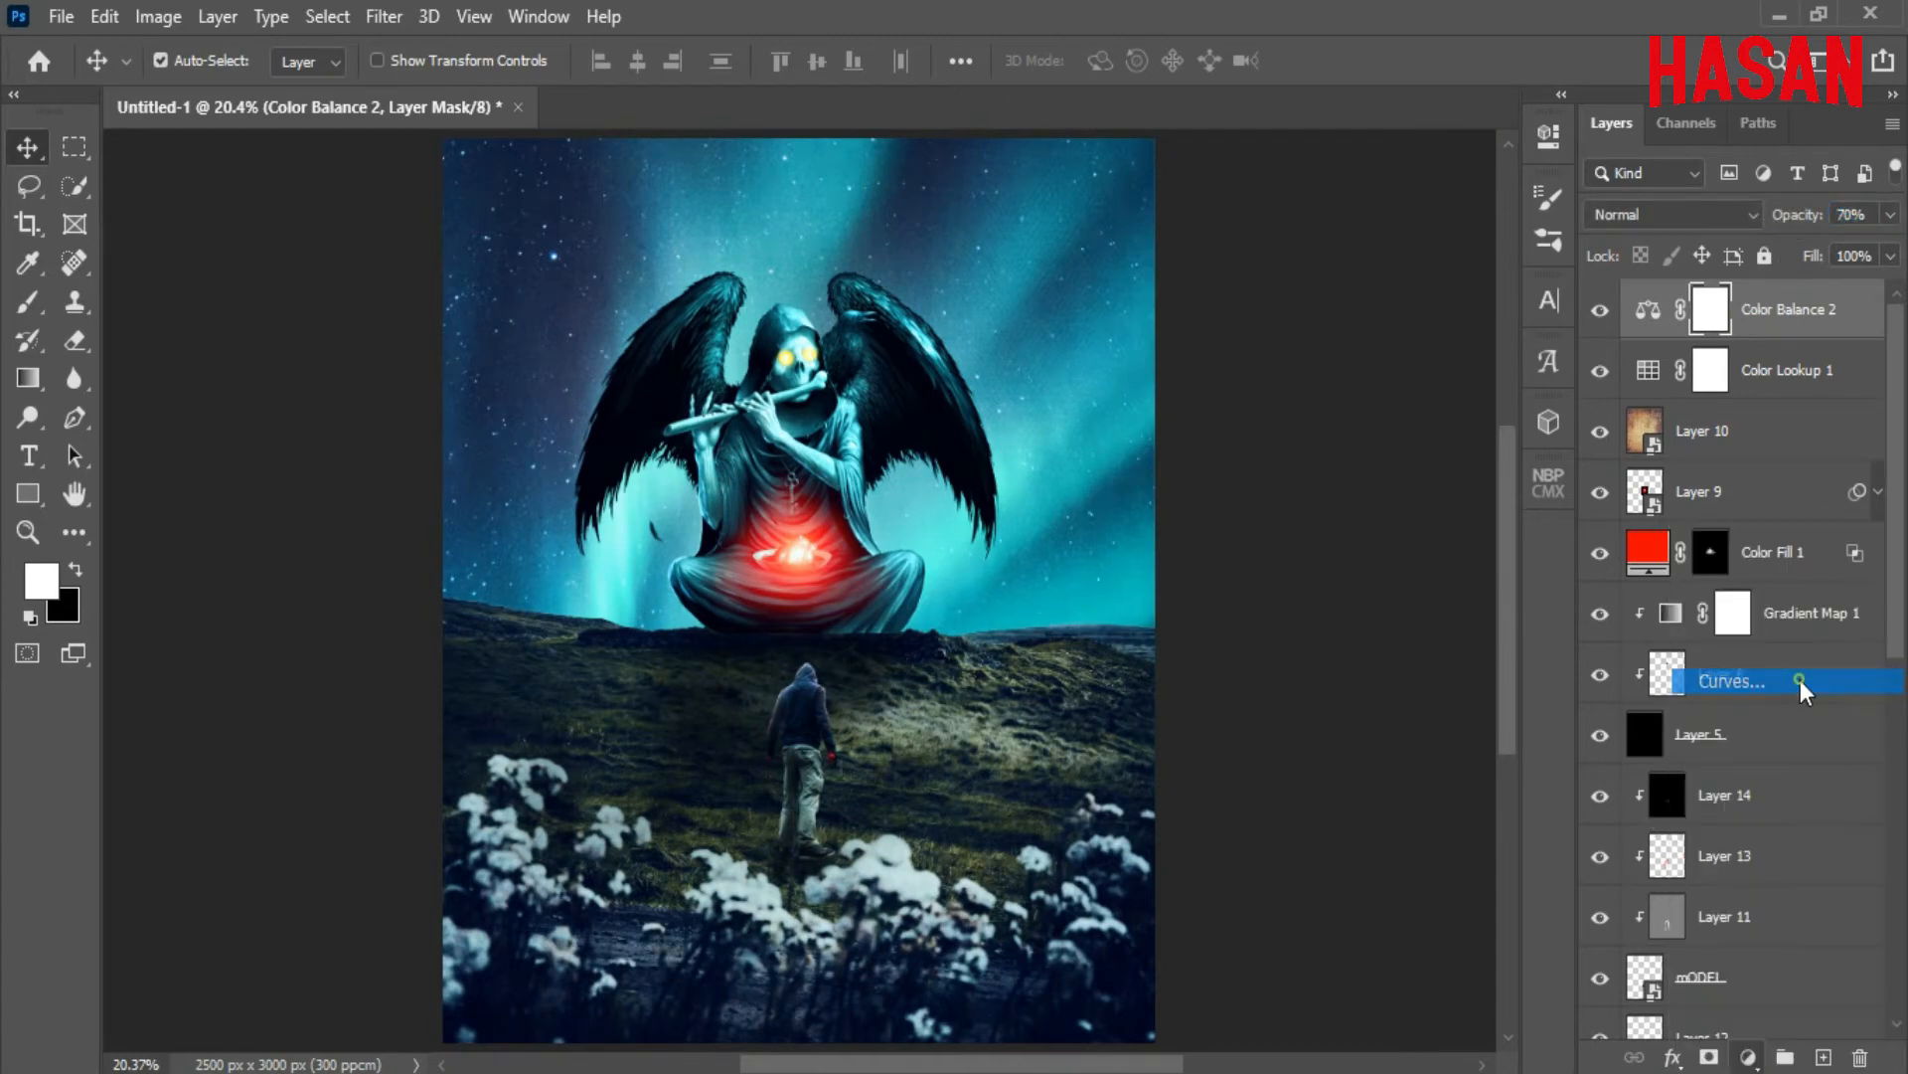
pyautogui.moveTo(1285, 520); pyautogui.dragTo(1273, 515)
pyautogui.moveTo(1404, 370); pyautogui.dragTo(1410, 358)
# Raise the blue curve's black point, lower its white output to 237 and anchor its midpoint
pyautogui.click(1389, 261)
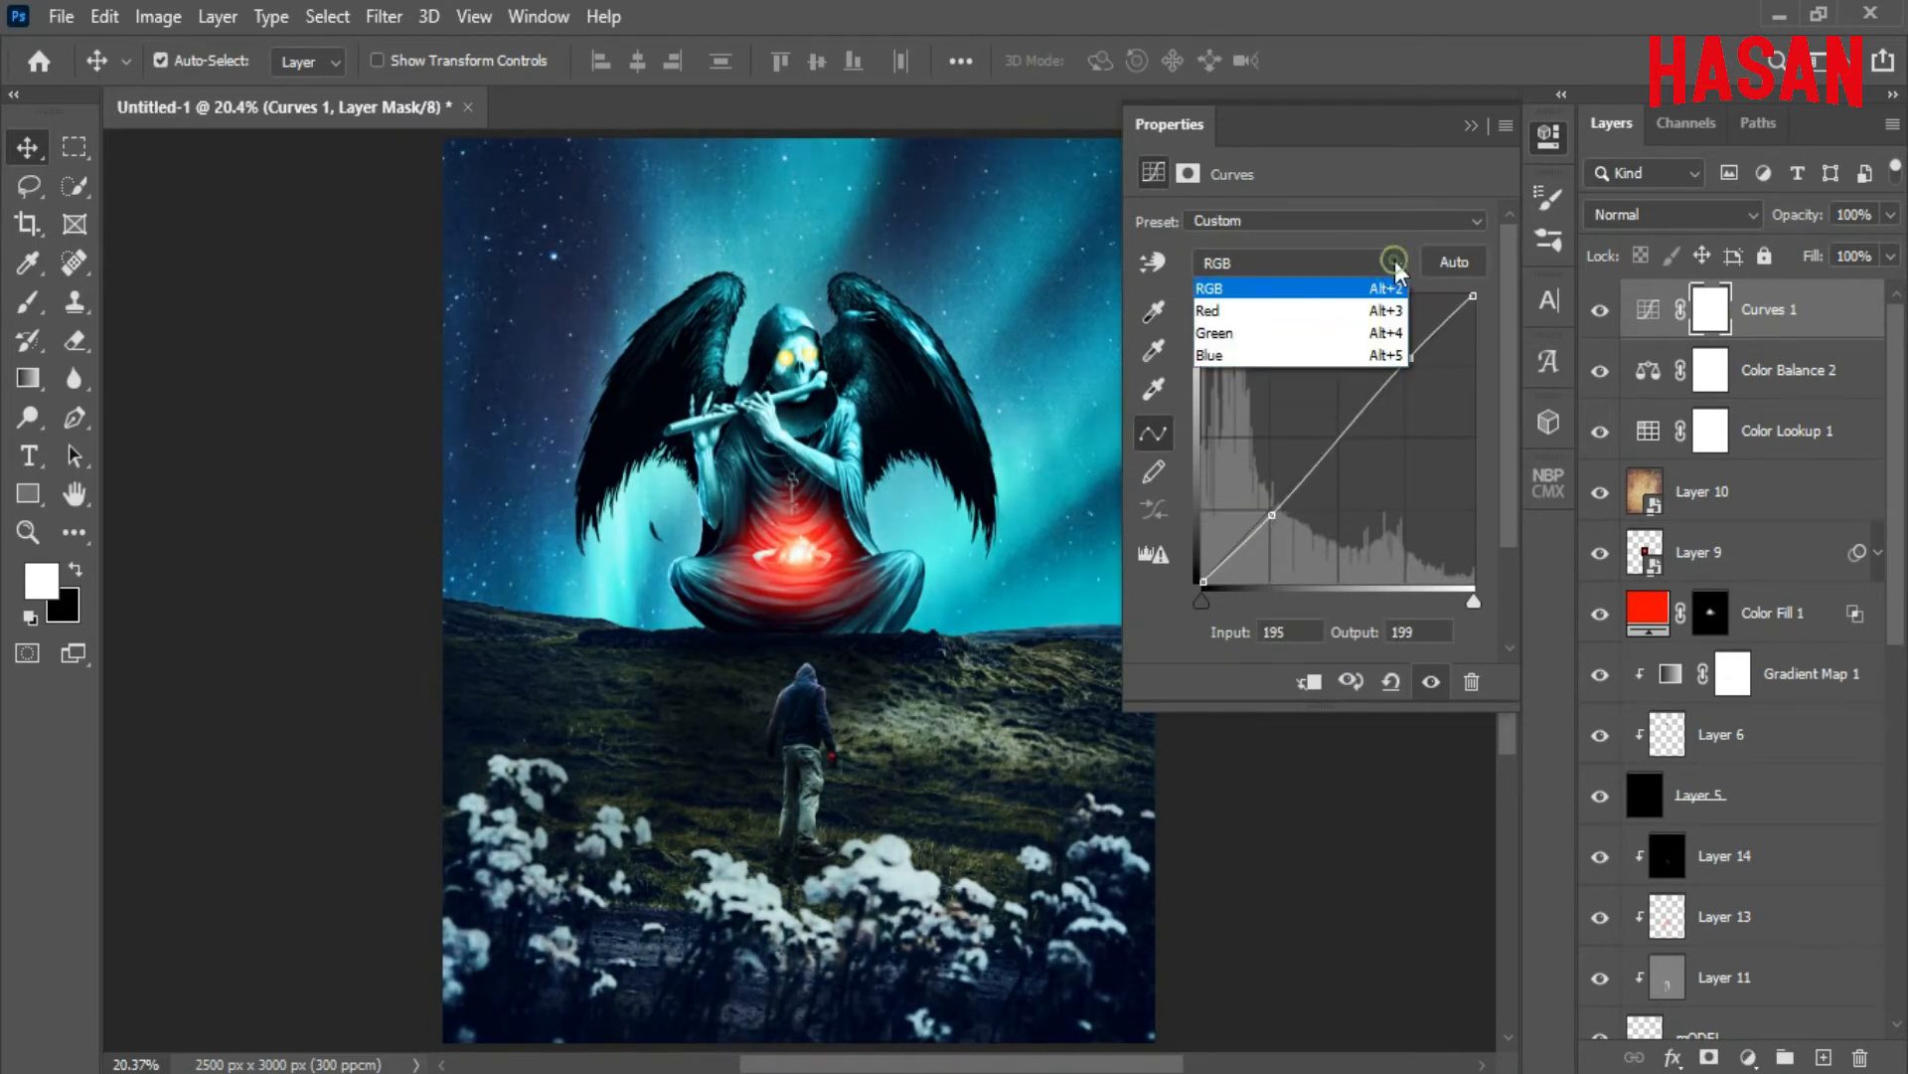
pyautogui.click(1357, 330)
pyautogui.moveTo(1204, 582); pyautogui.dragTo(1180, 567)
pyautogui.moveTo(1475, 298); pyautogui.dragTo(1497, 321)
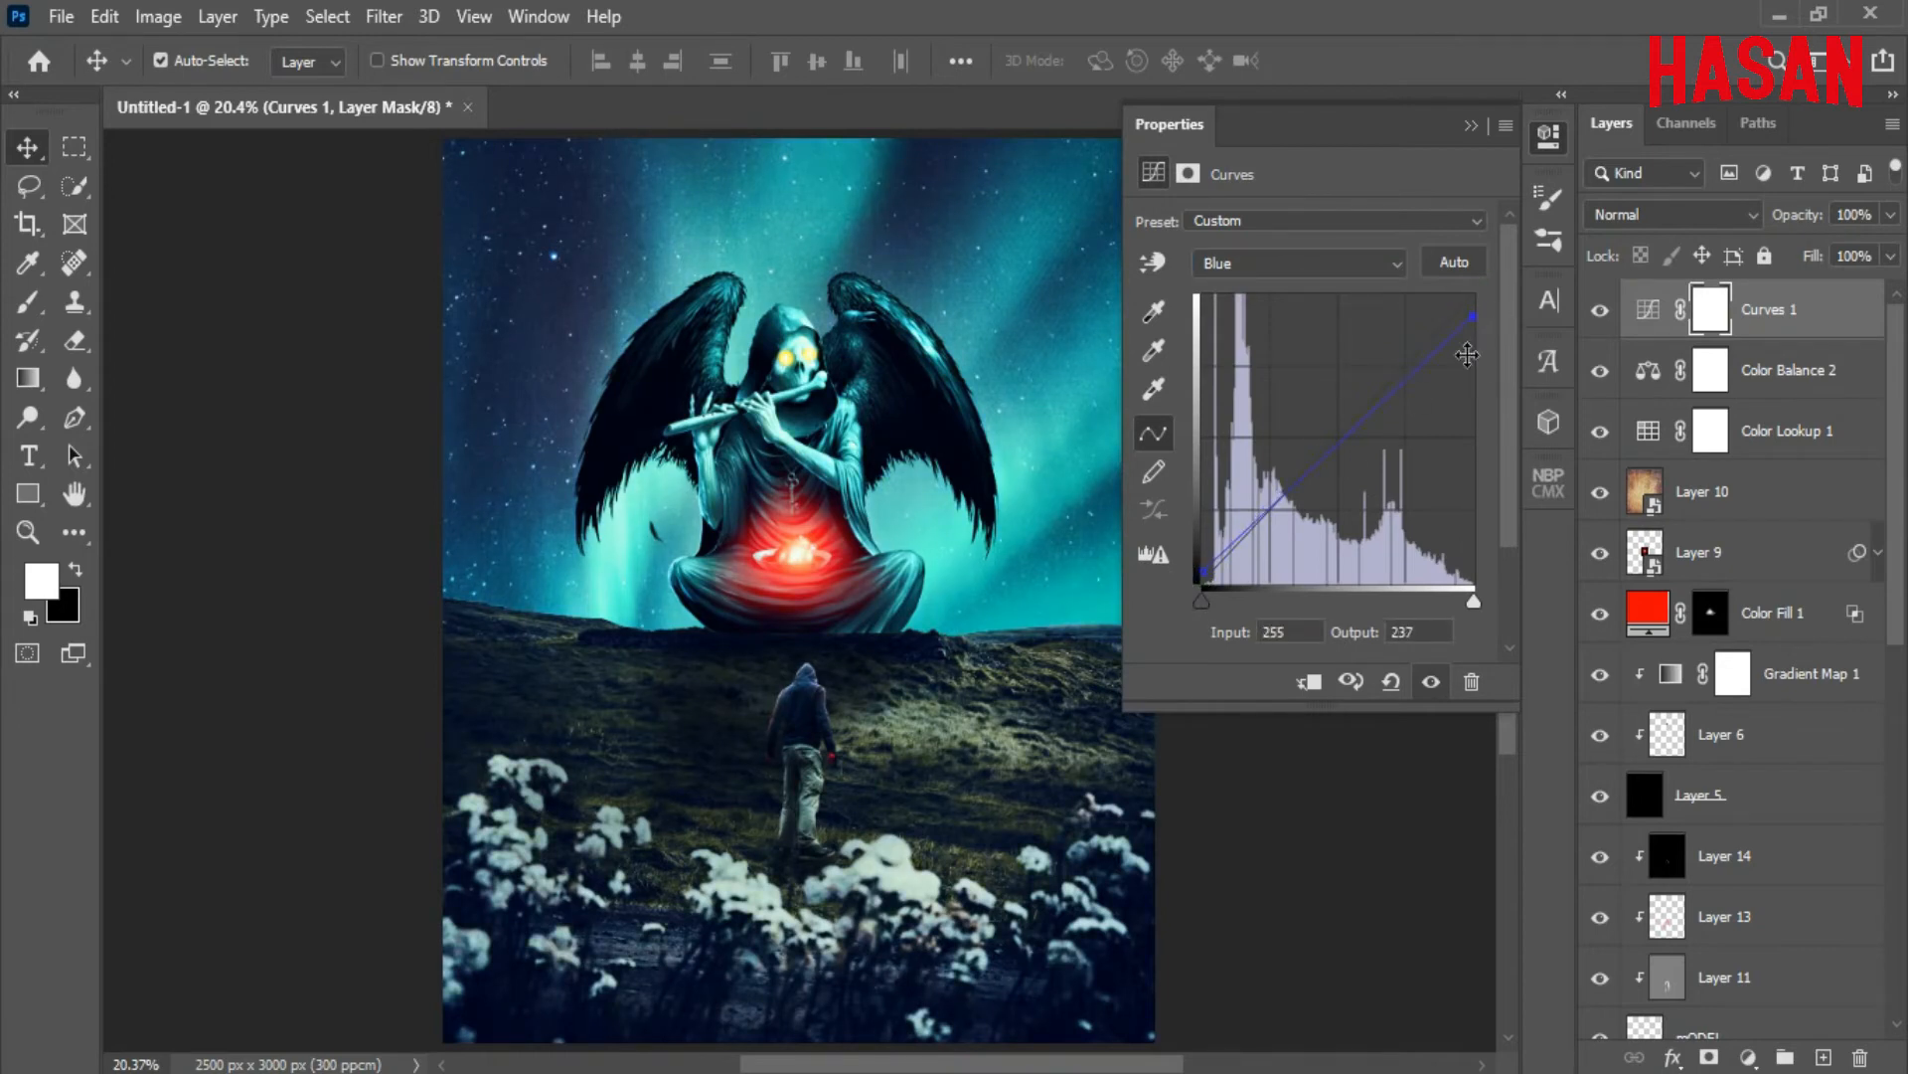
pyautogui.click(1343, 440)
# Pull the red curve's white point inward to strengthen the red highlights, review the green curve and finish the Curves adjustment
pyautogui.click(1396, 263)
pyautogui.click(1377, 320)
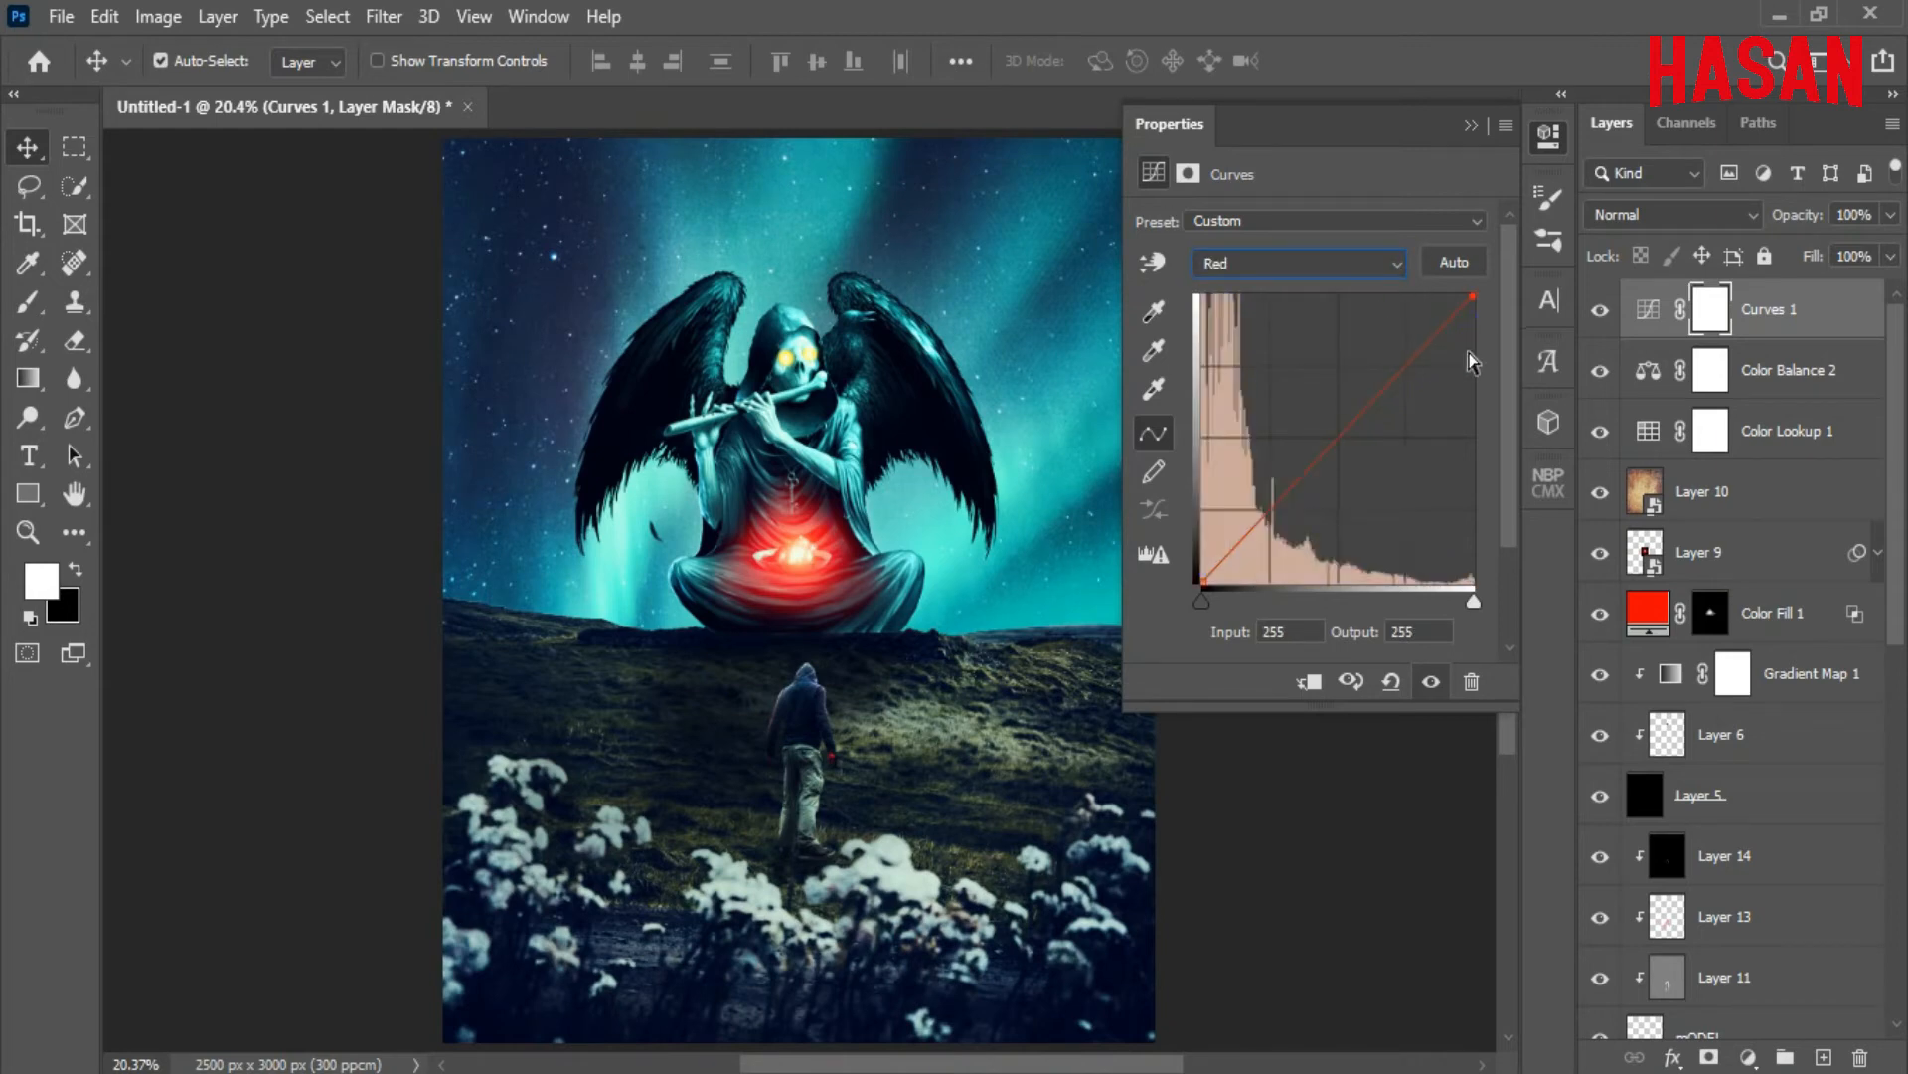
pyautogui.moveTo(1472, 296)
pyautogui.mouseDown()
pyautogui.moveTo(1386, 285)
pyautogui.moveTo(1471, 286)
pyautogui.moveTo(1447, 283)
pyautogui.mouseUp()
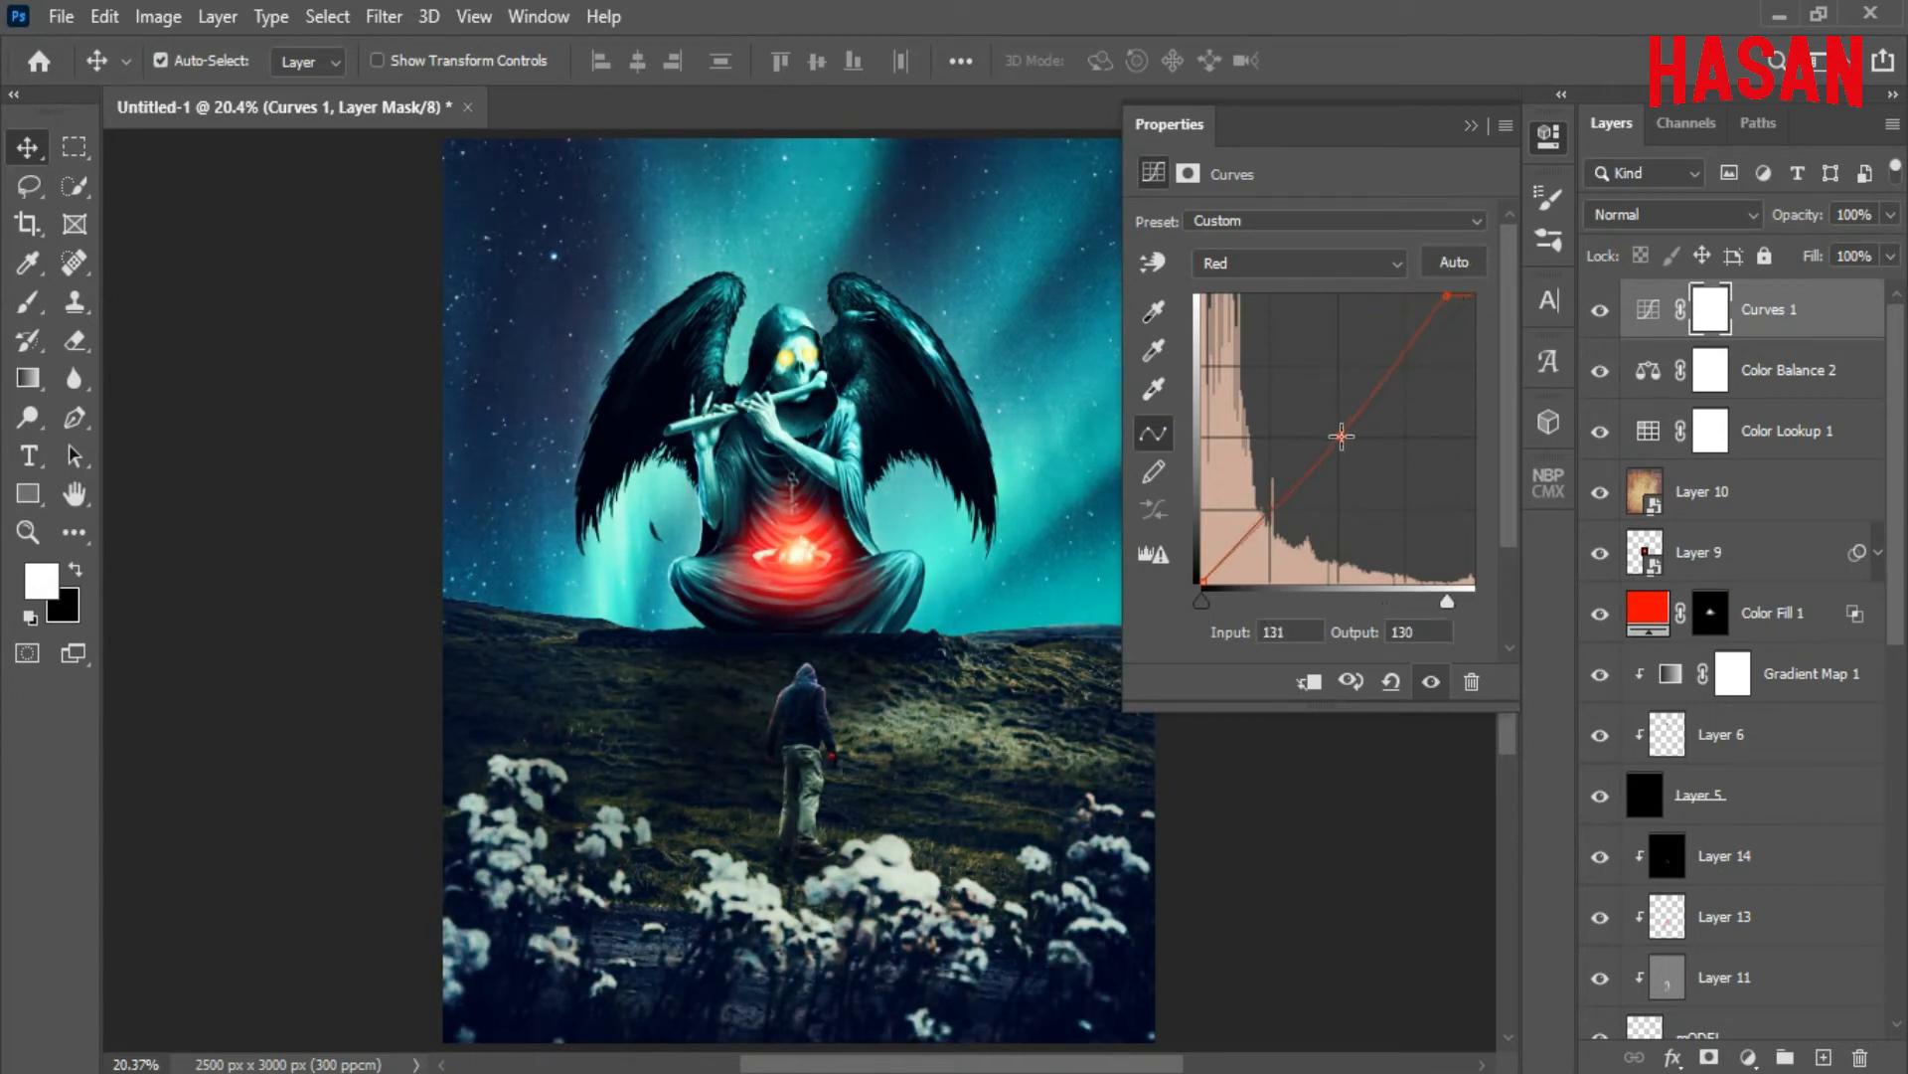
pyautogui.click(1396, 265)
pyautogui.click(1362, 335)
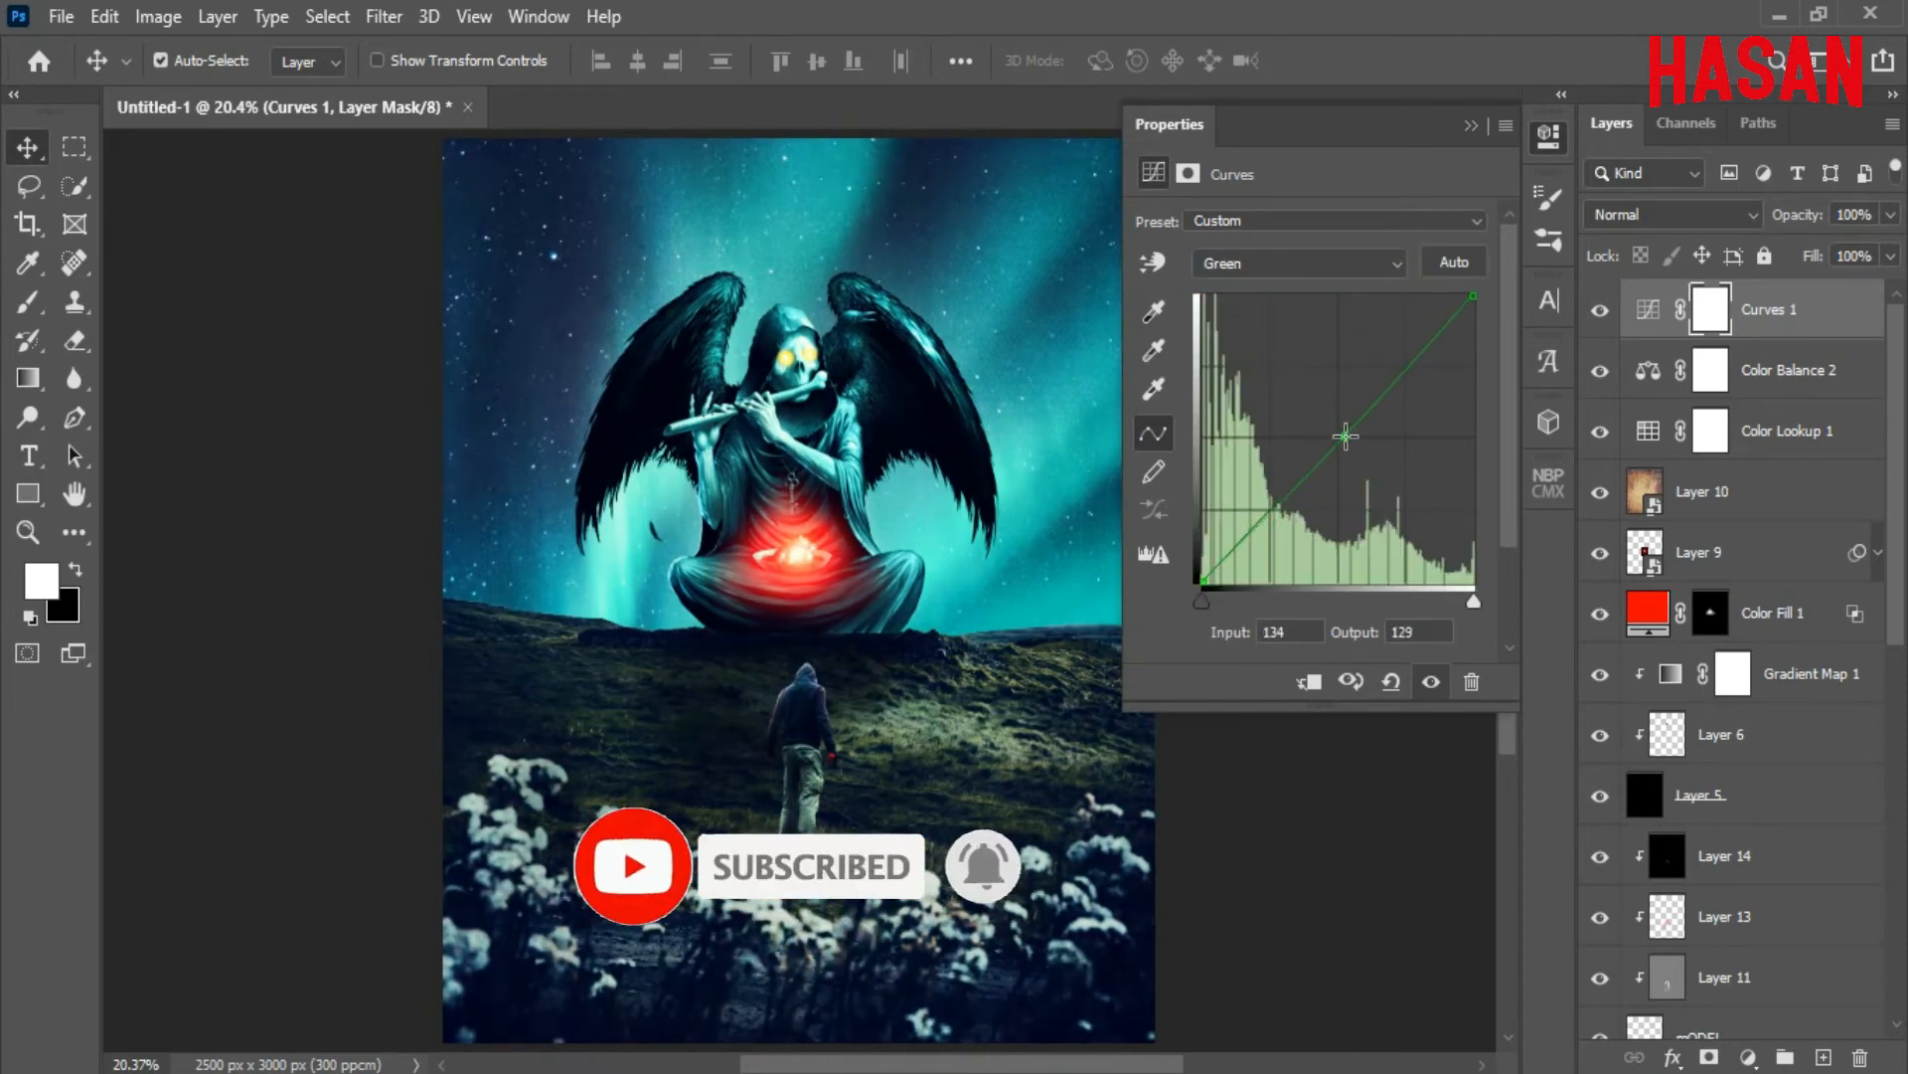
pyautogui.click(1467, 129)
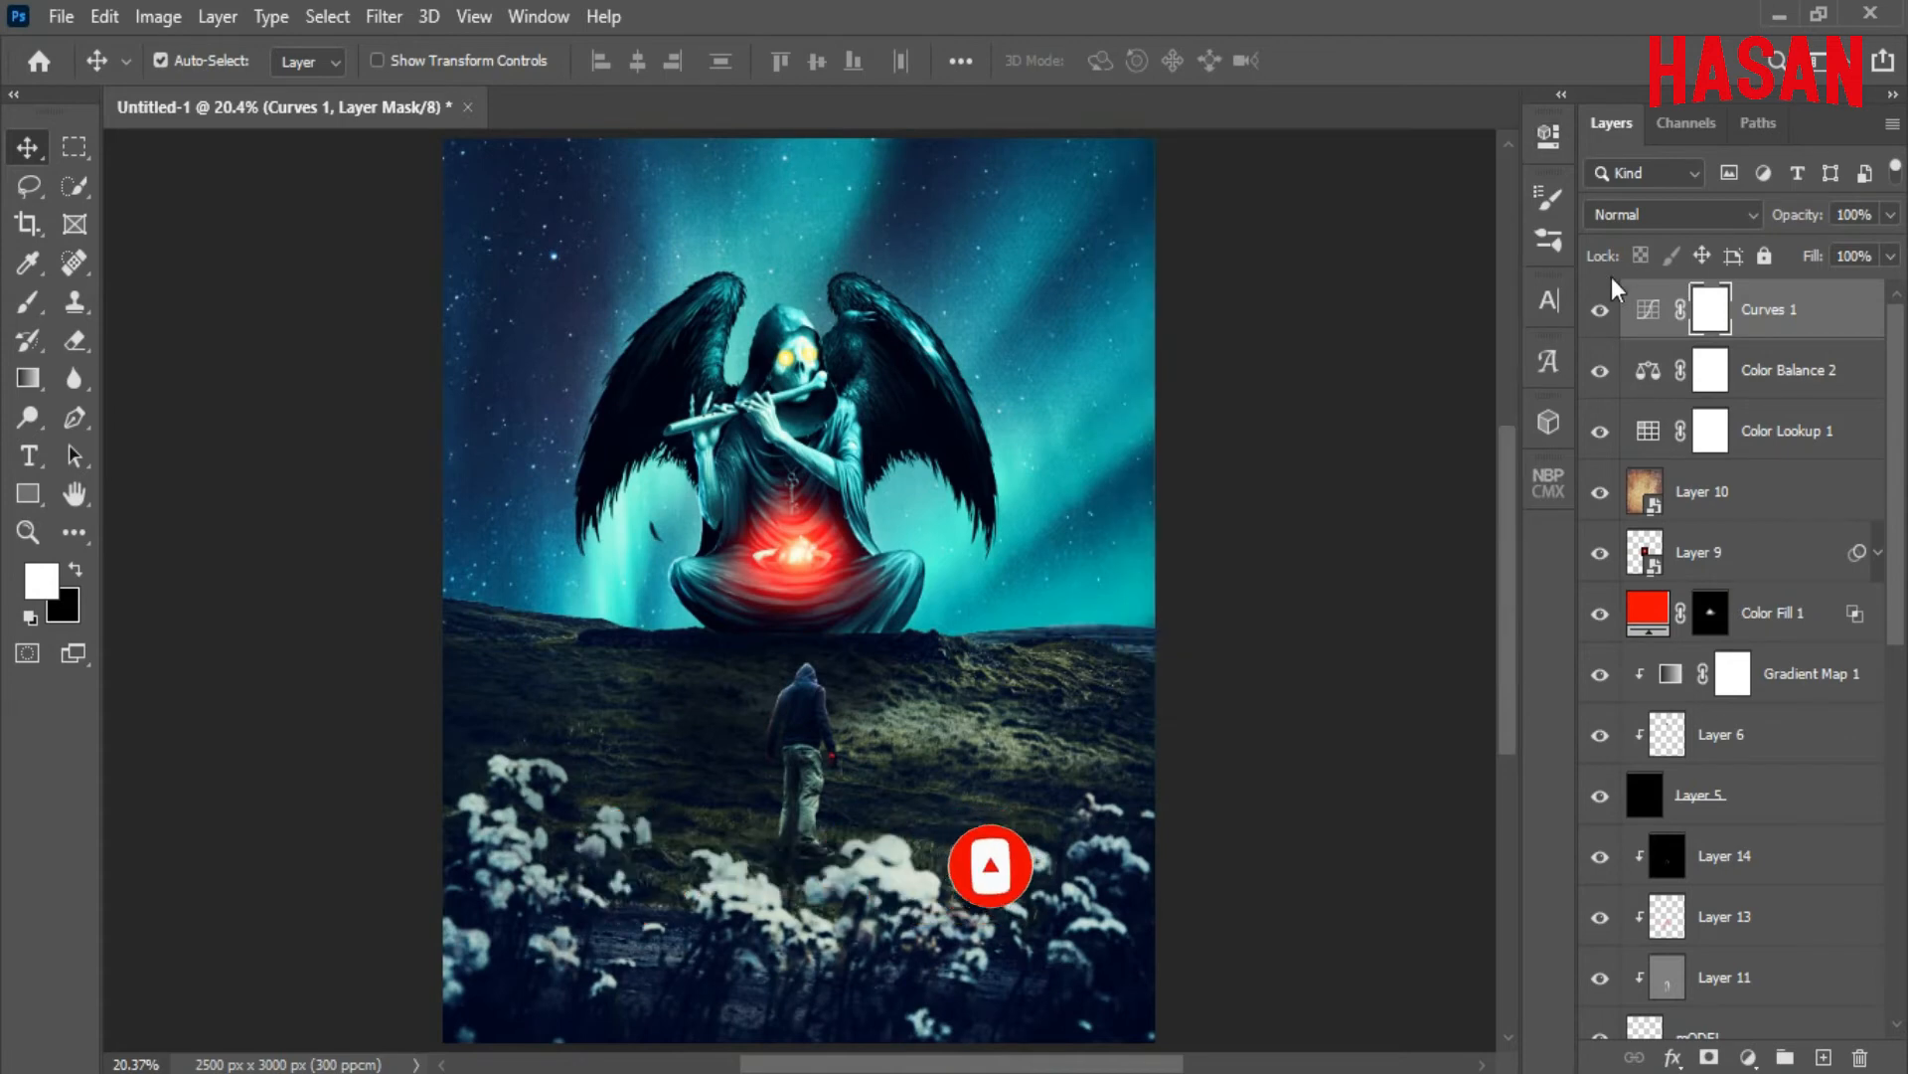
# Add an Exposure adjustment on top, slightly darken its gamma correction and reduce the adjustment's opacity
pyautogui.click(1748, 1056)
pyautogui.click(1732, 708)
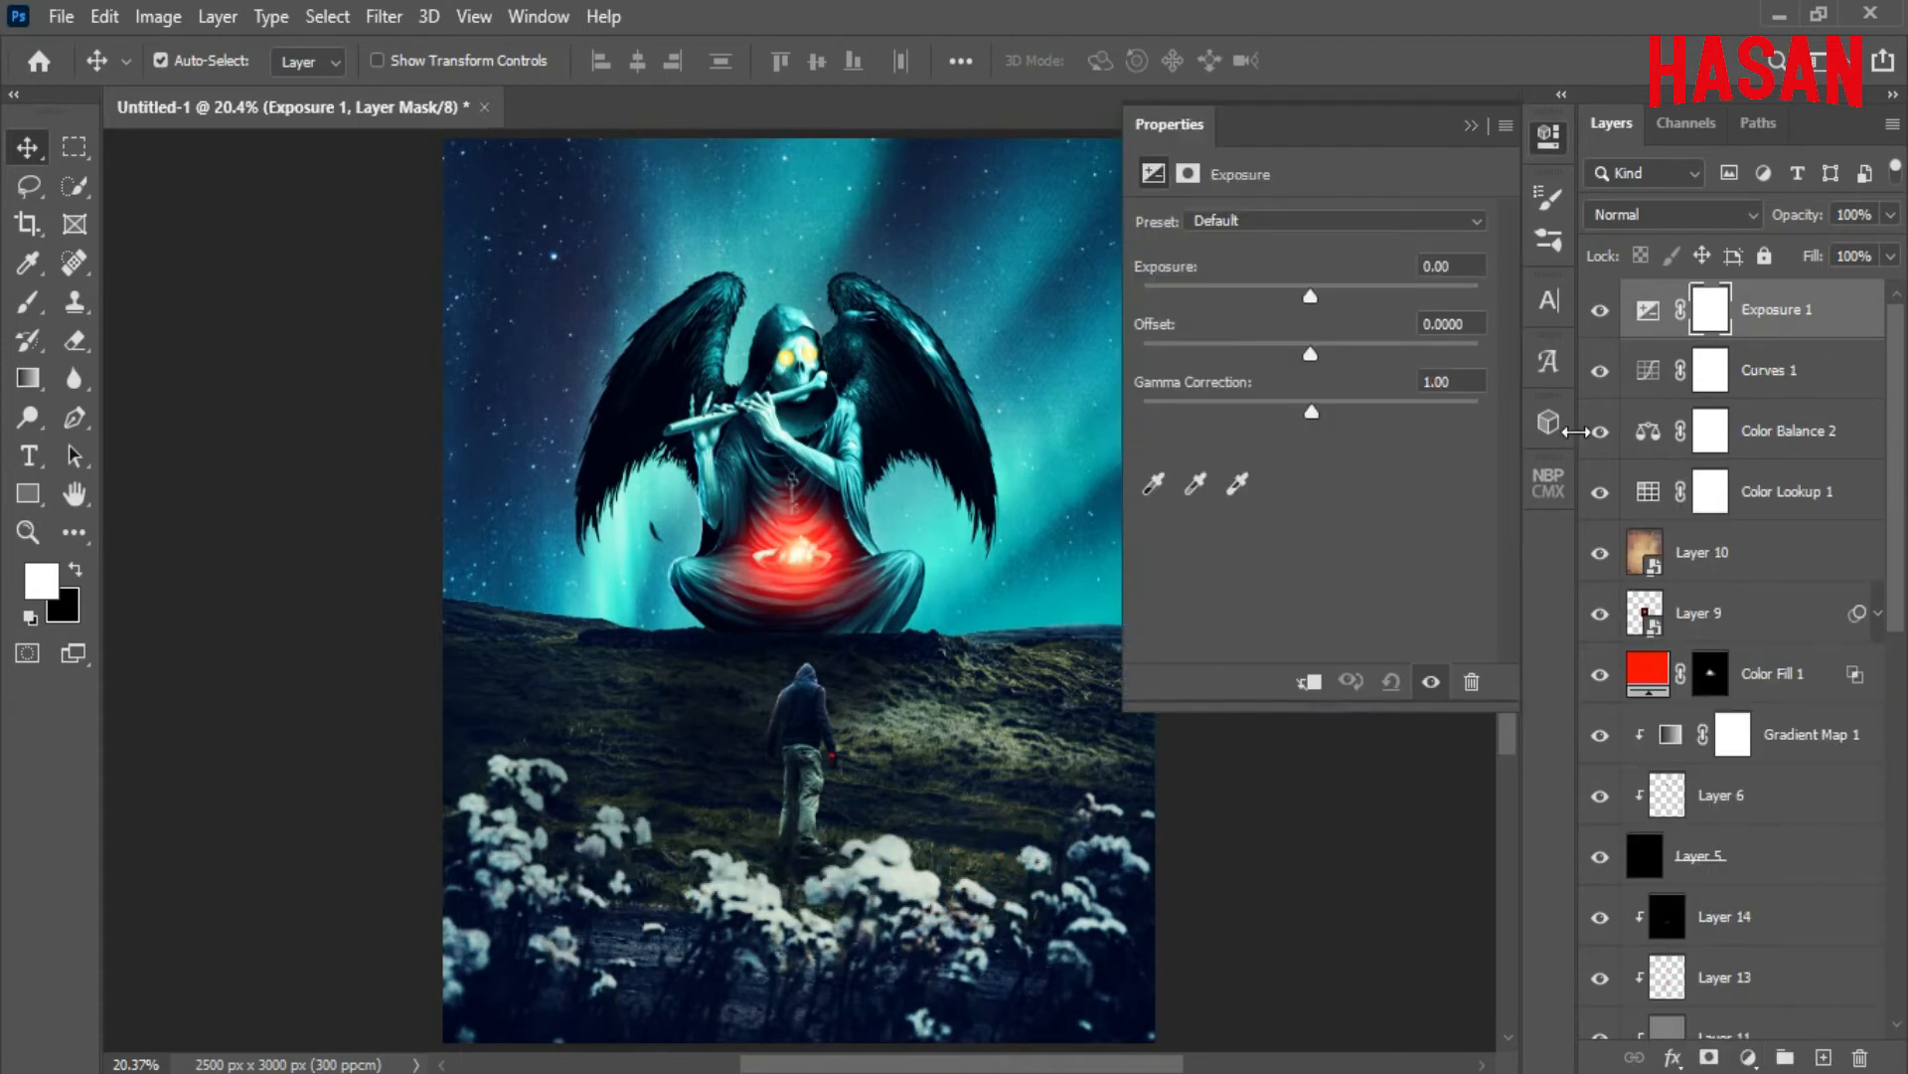
pyautogui.moveTo(1310, 408); pyautogui.dragTo(1317, 407)
pyautogui.click(1469, 128)
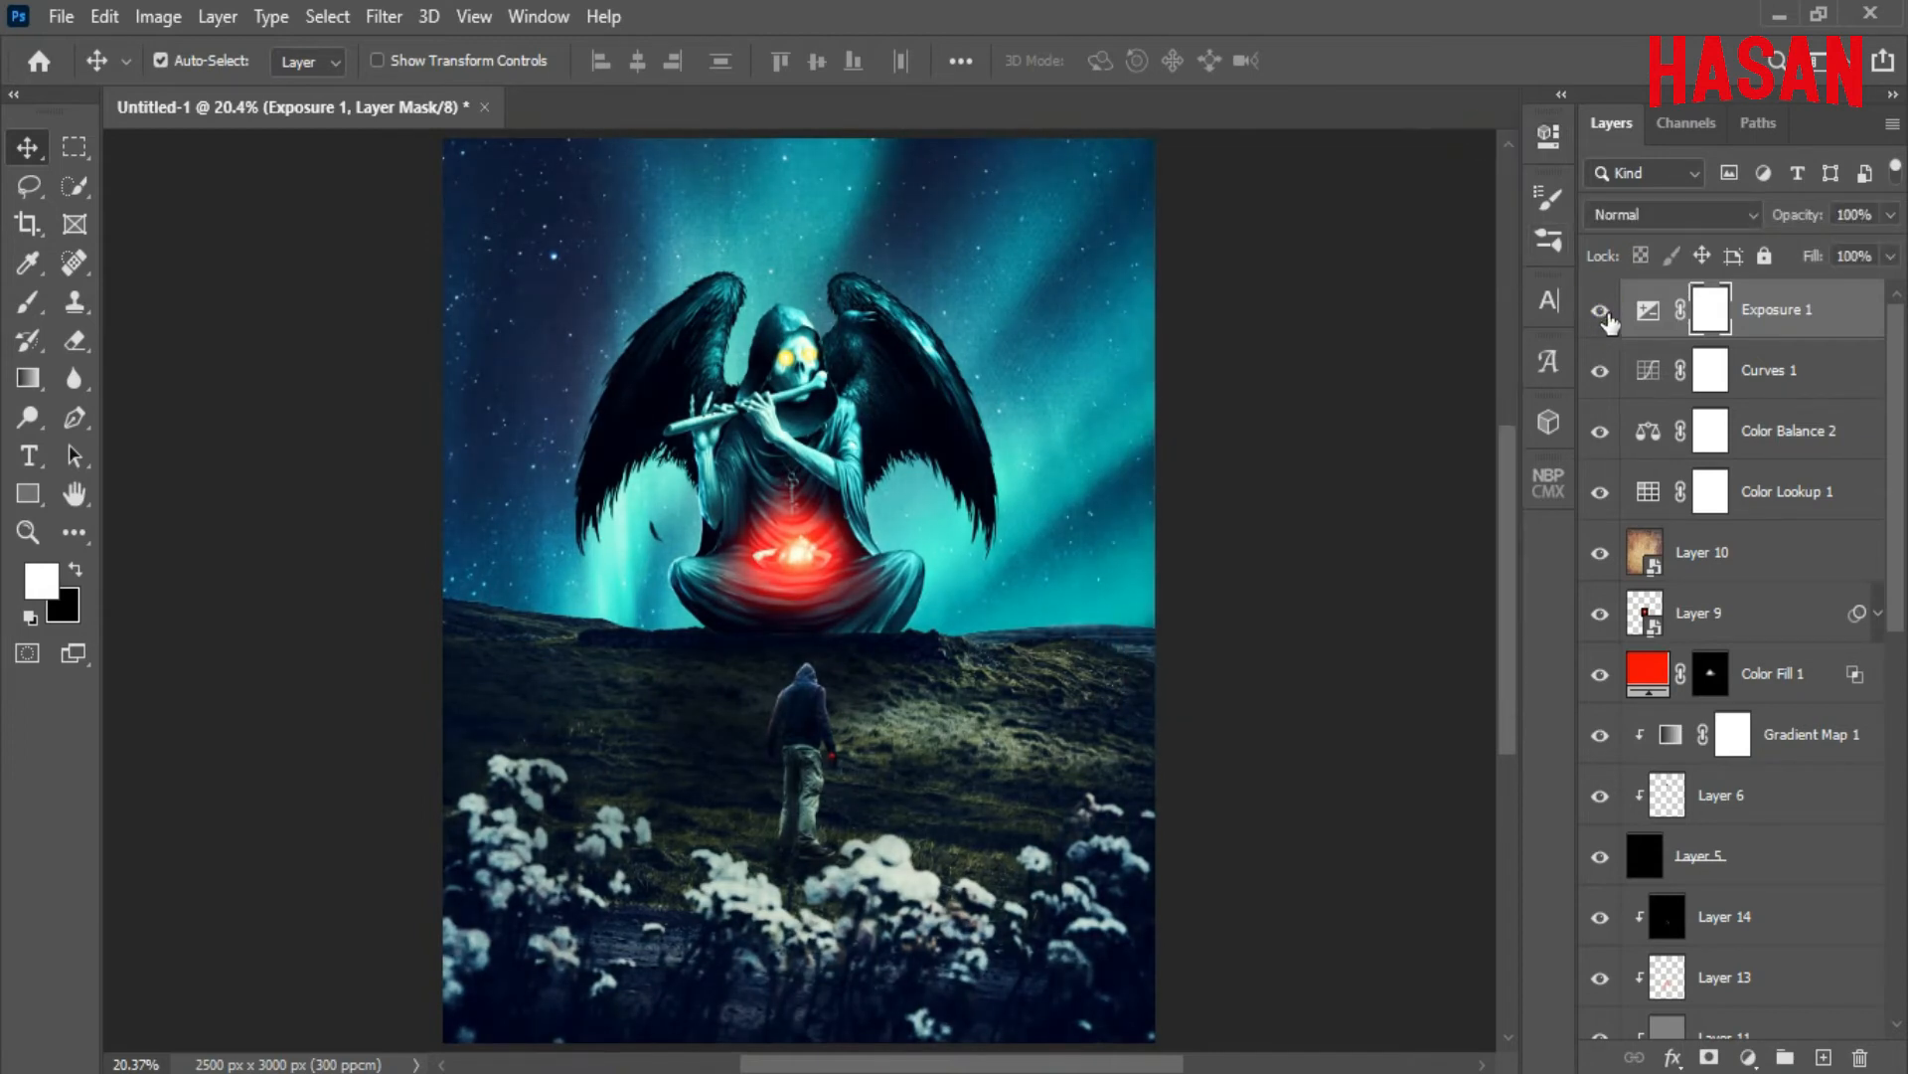
pyautogui.moveTo(1805, 220); pyautogui.dragTo(1752, 221)
# Stamp all visible layers into a new layer on top and convert it to a smart object
pyautogui.hotkey('ctrl', 'alt', 'shift', 'e')
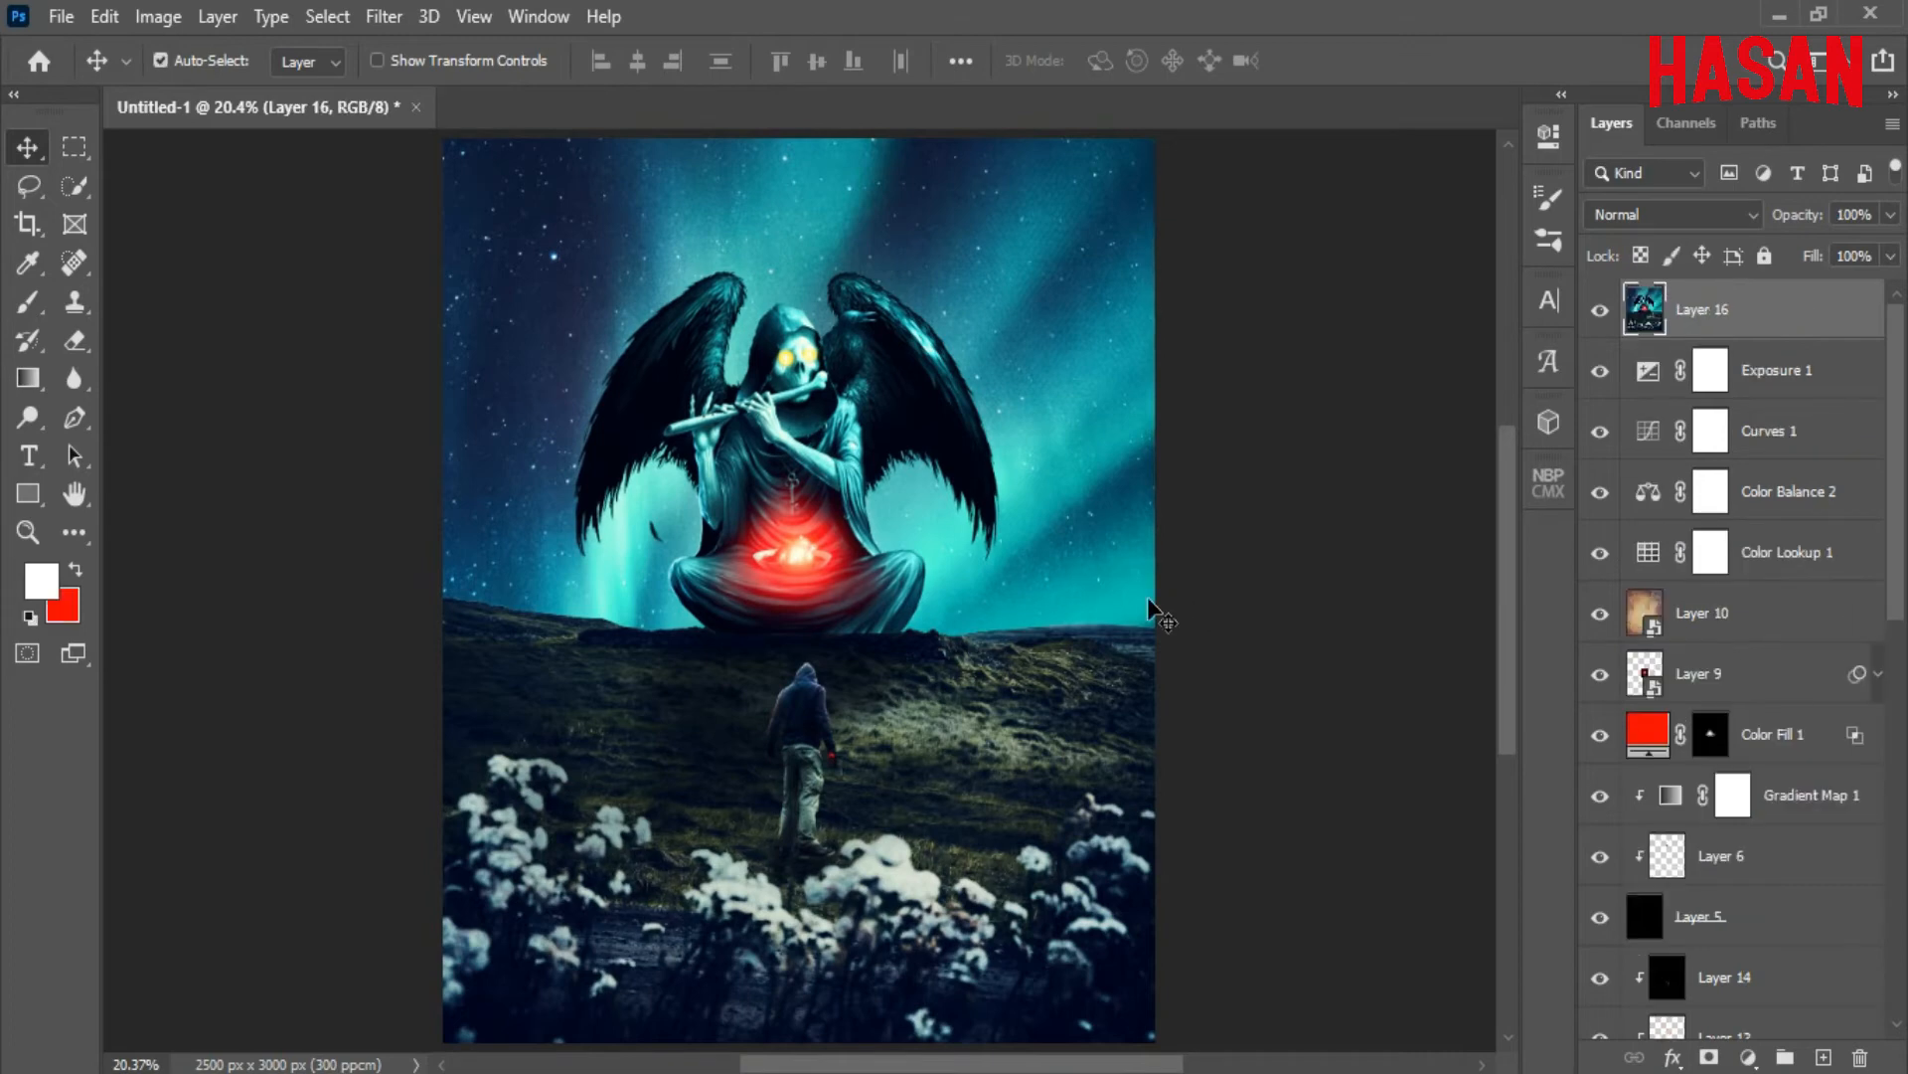
pyautogui.rightClick(1805, 304)
pyautogui.click(1551, 412)
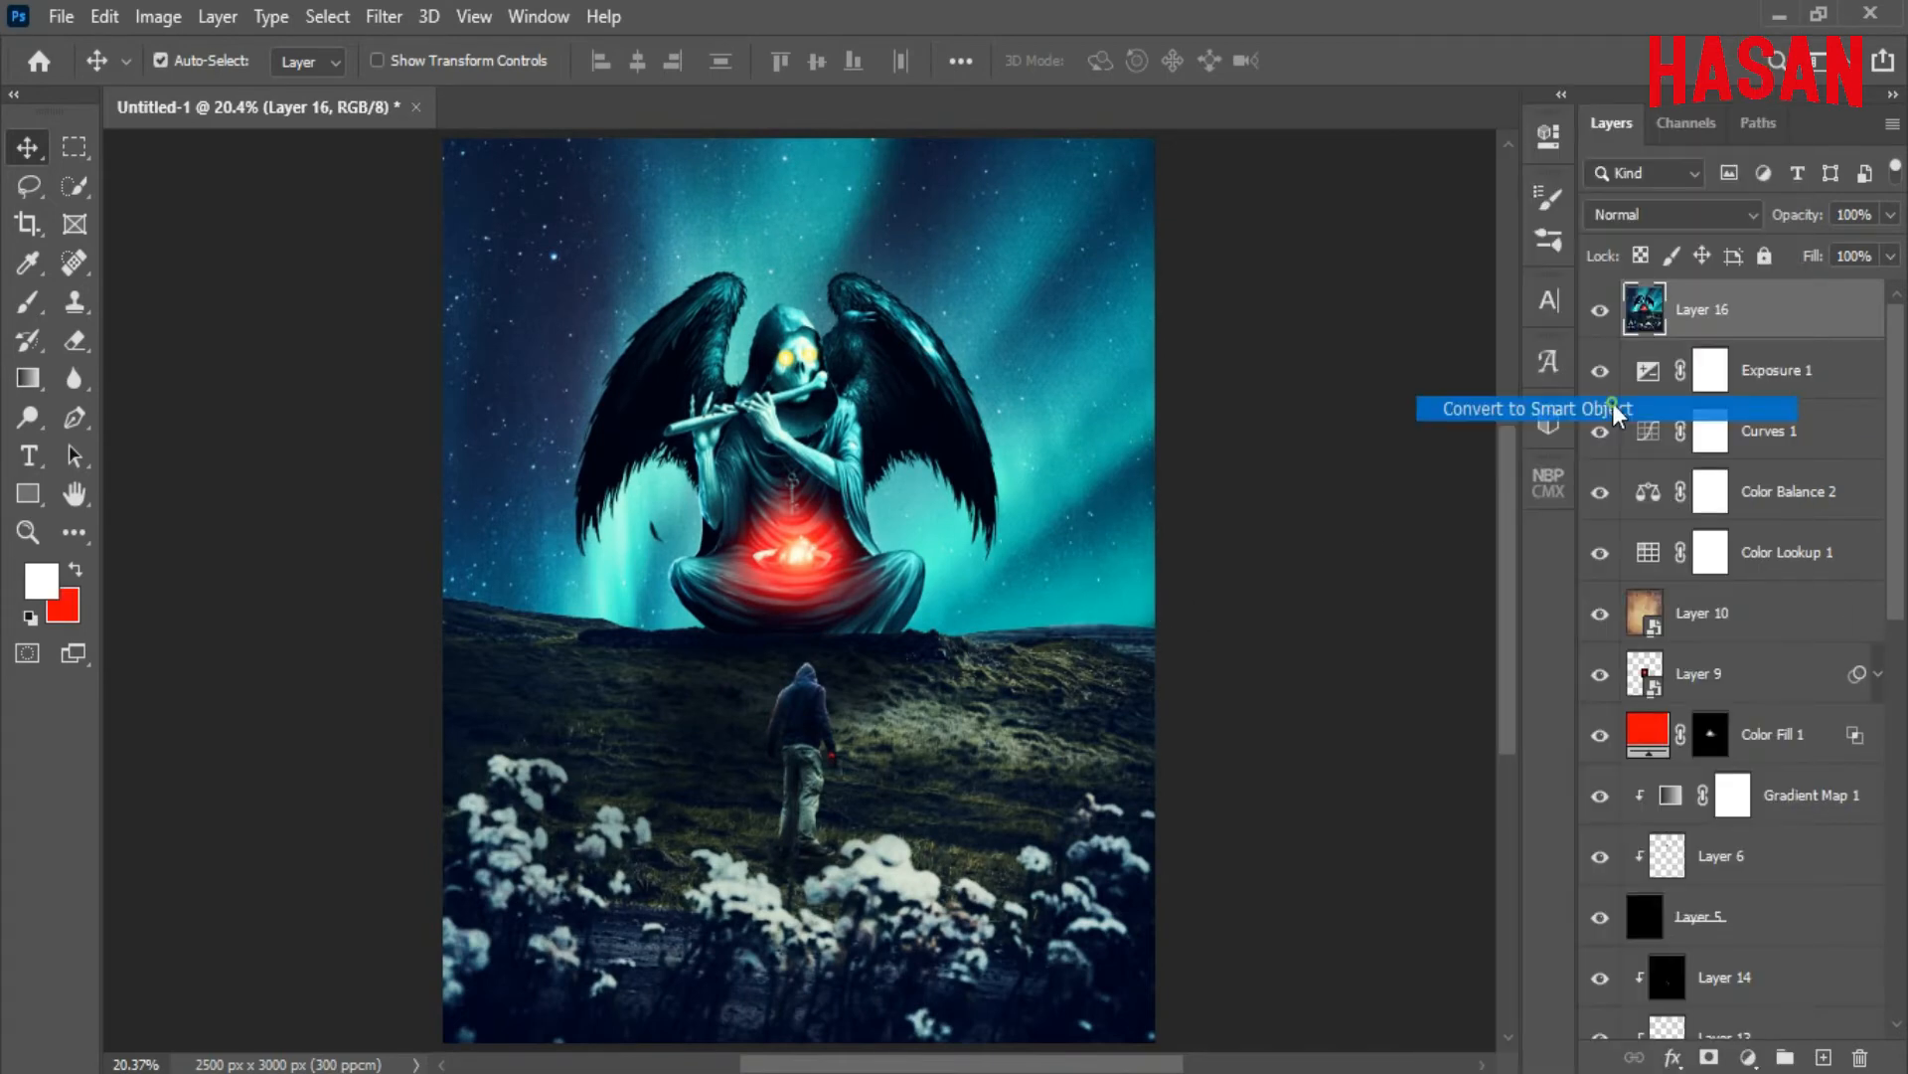
# Apply Camera Raw with temperature -2, exposure -0.05, contrast +3, highlights -5, shadows +5, whites +9 and blacks -5
pyautogui.click(384, 16)
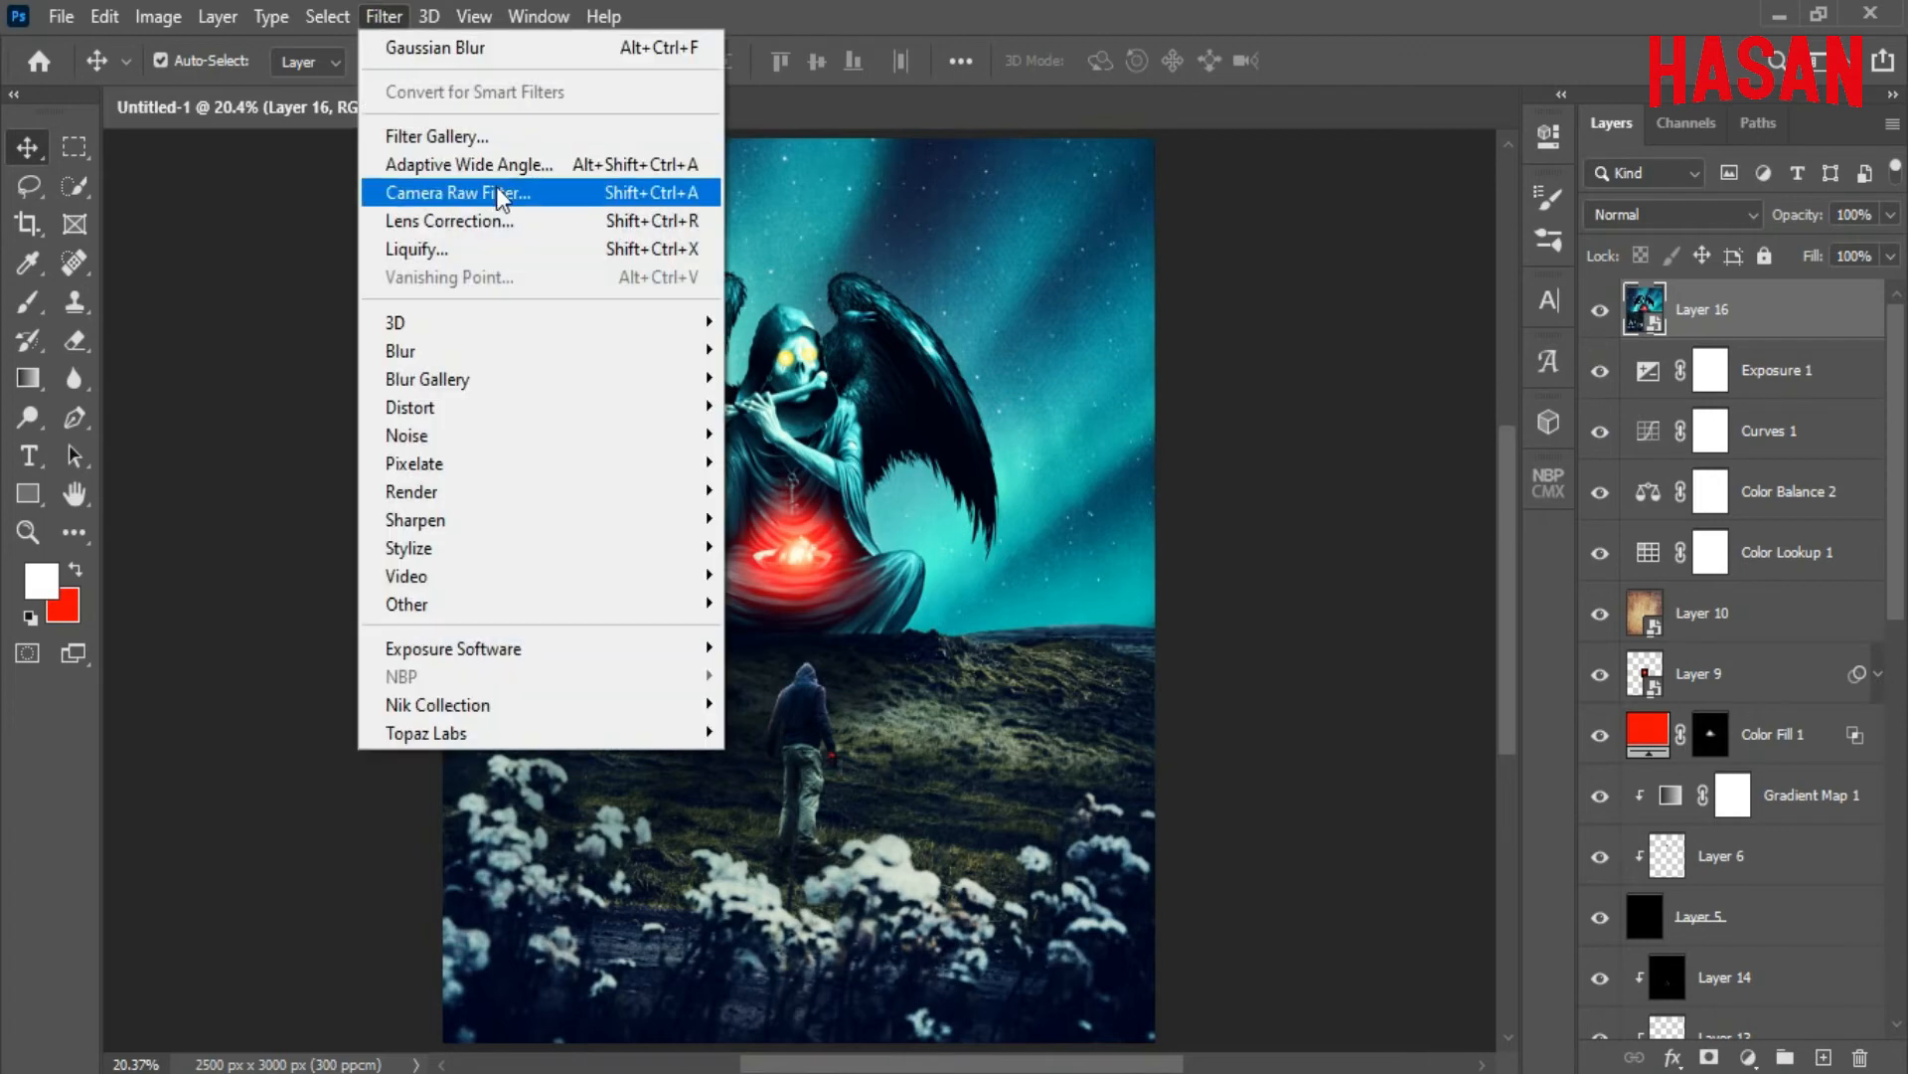
pyautogui.click(500, 193)
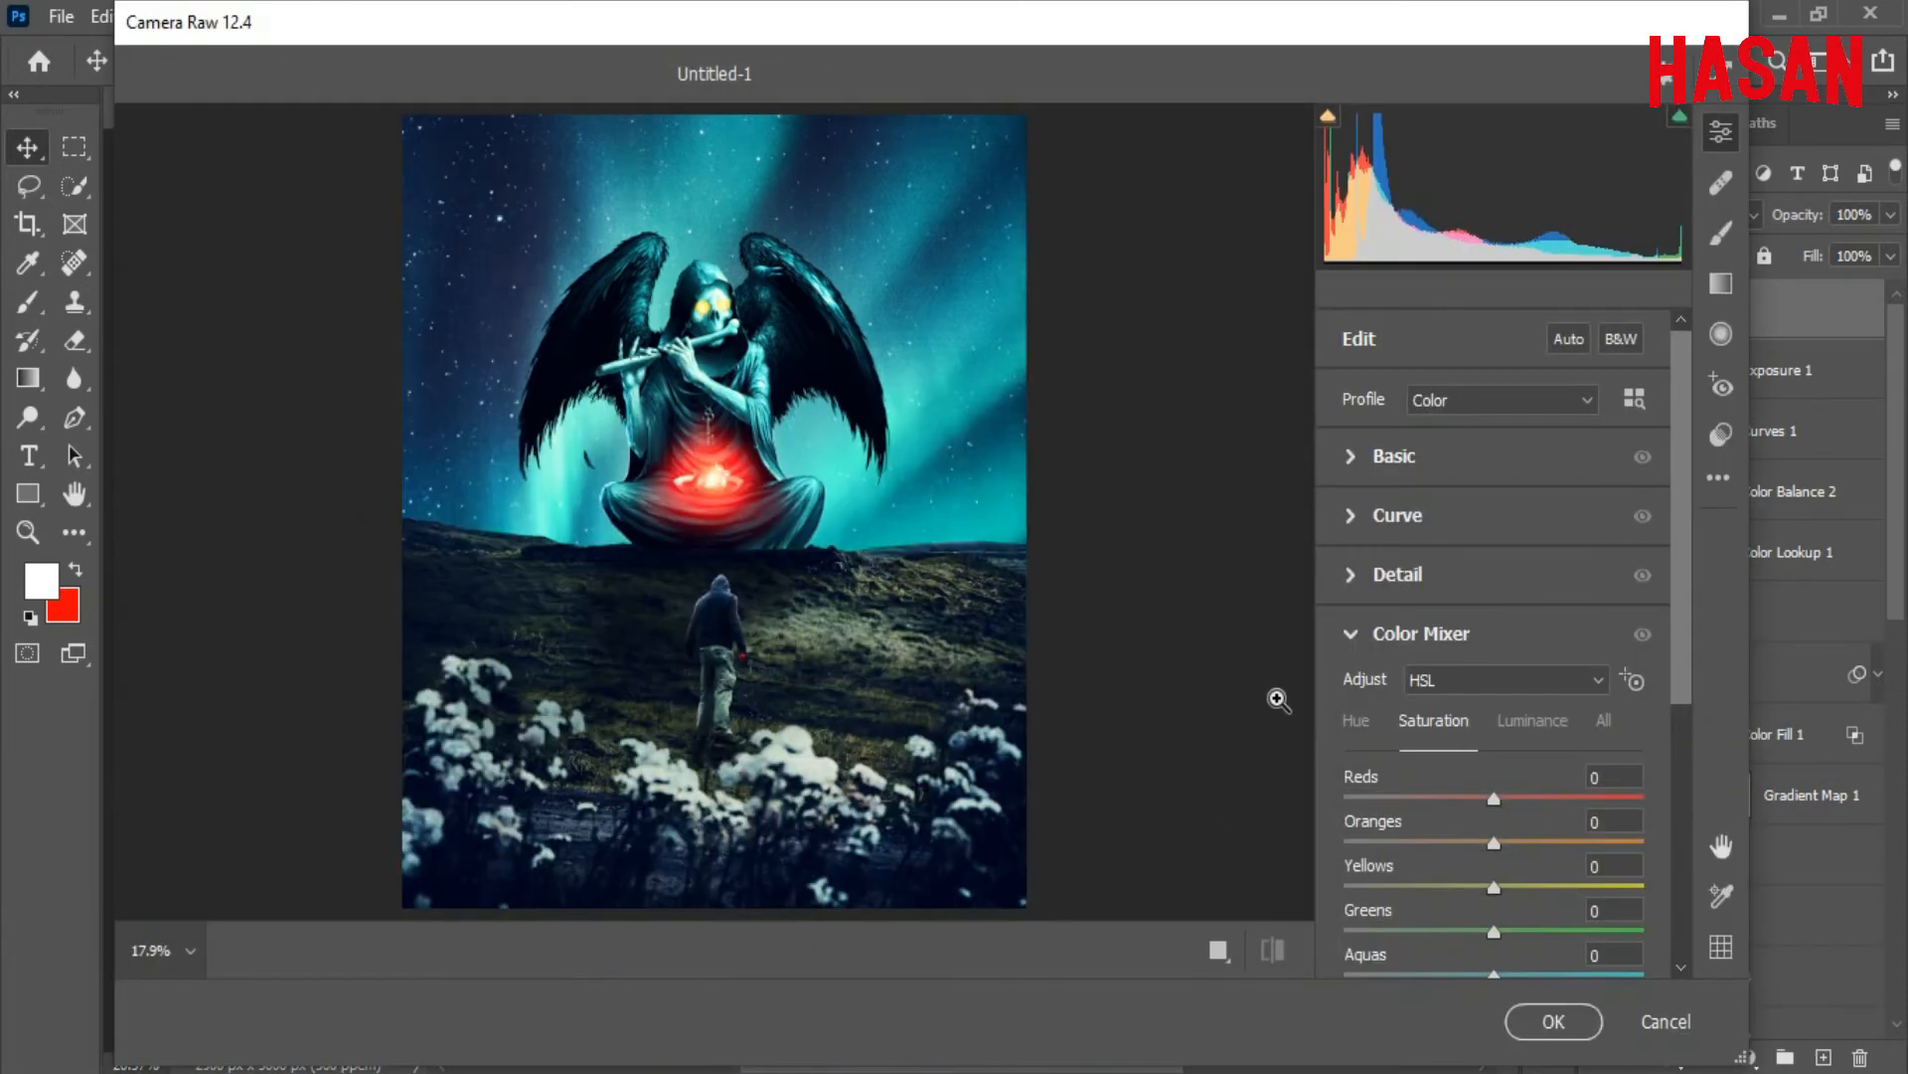
pyautogui.click(1354, 635)
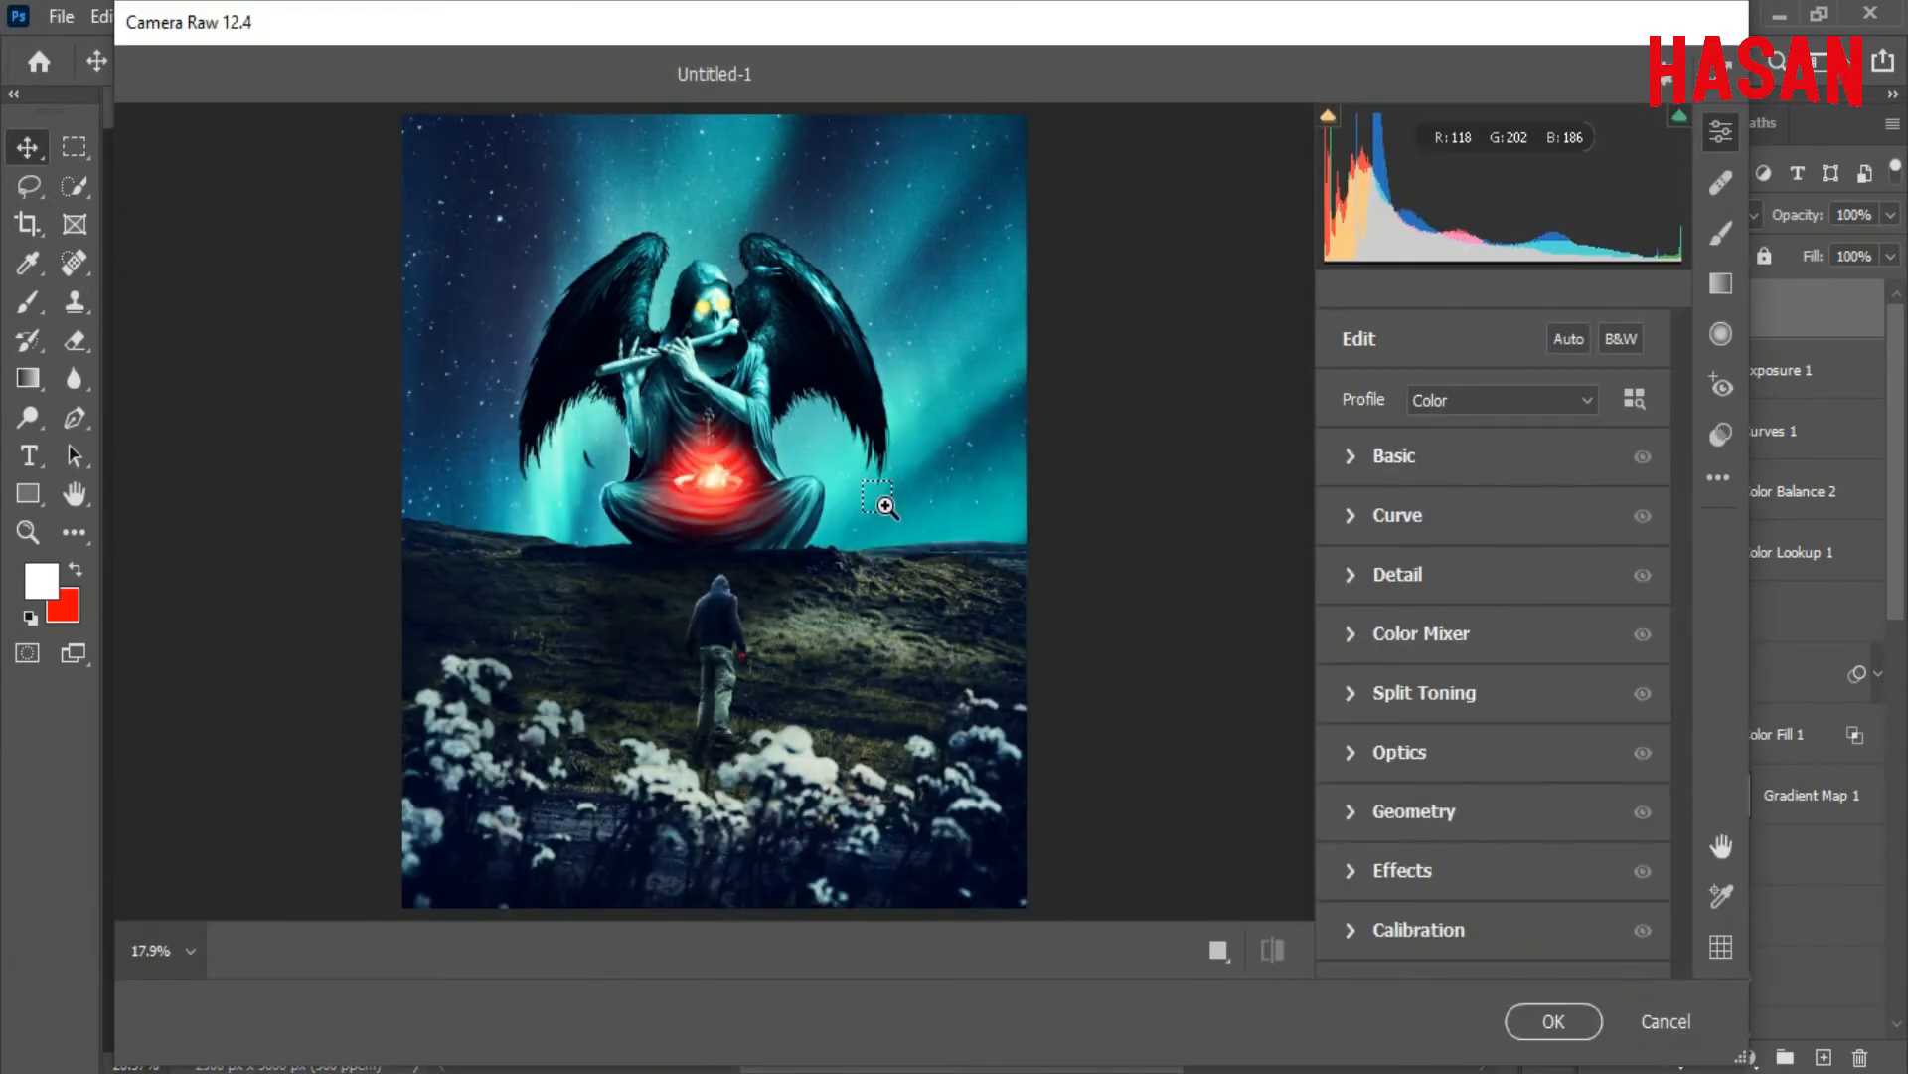
pyautogui.click(1350, 455)
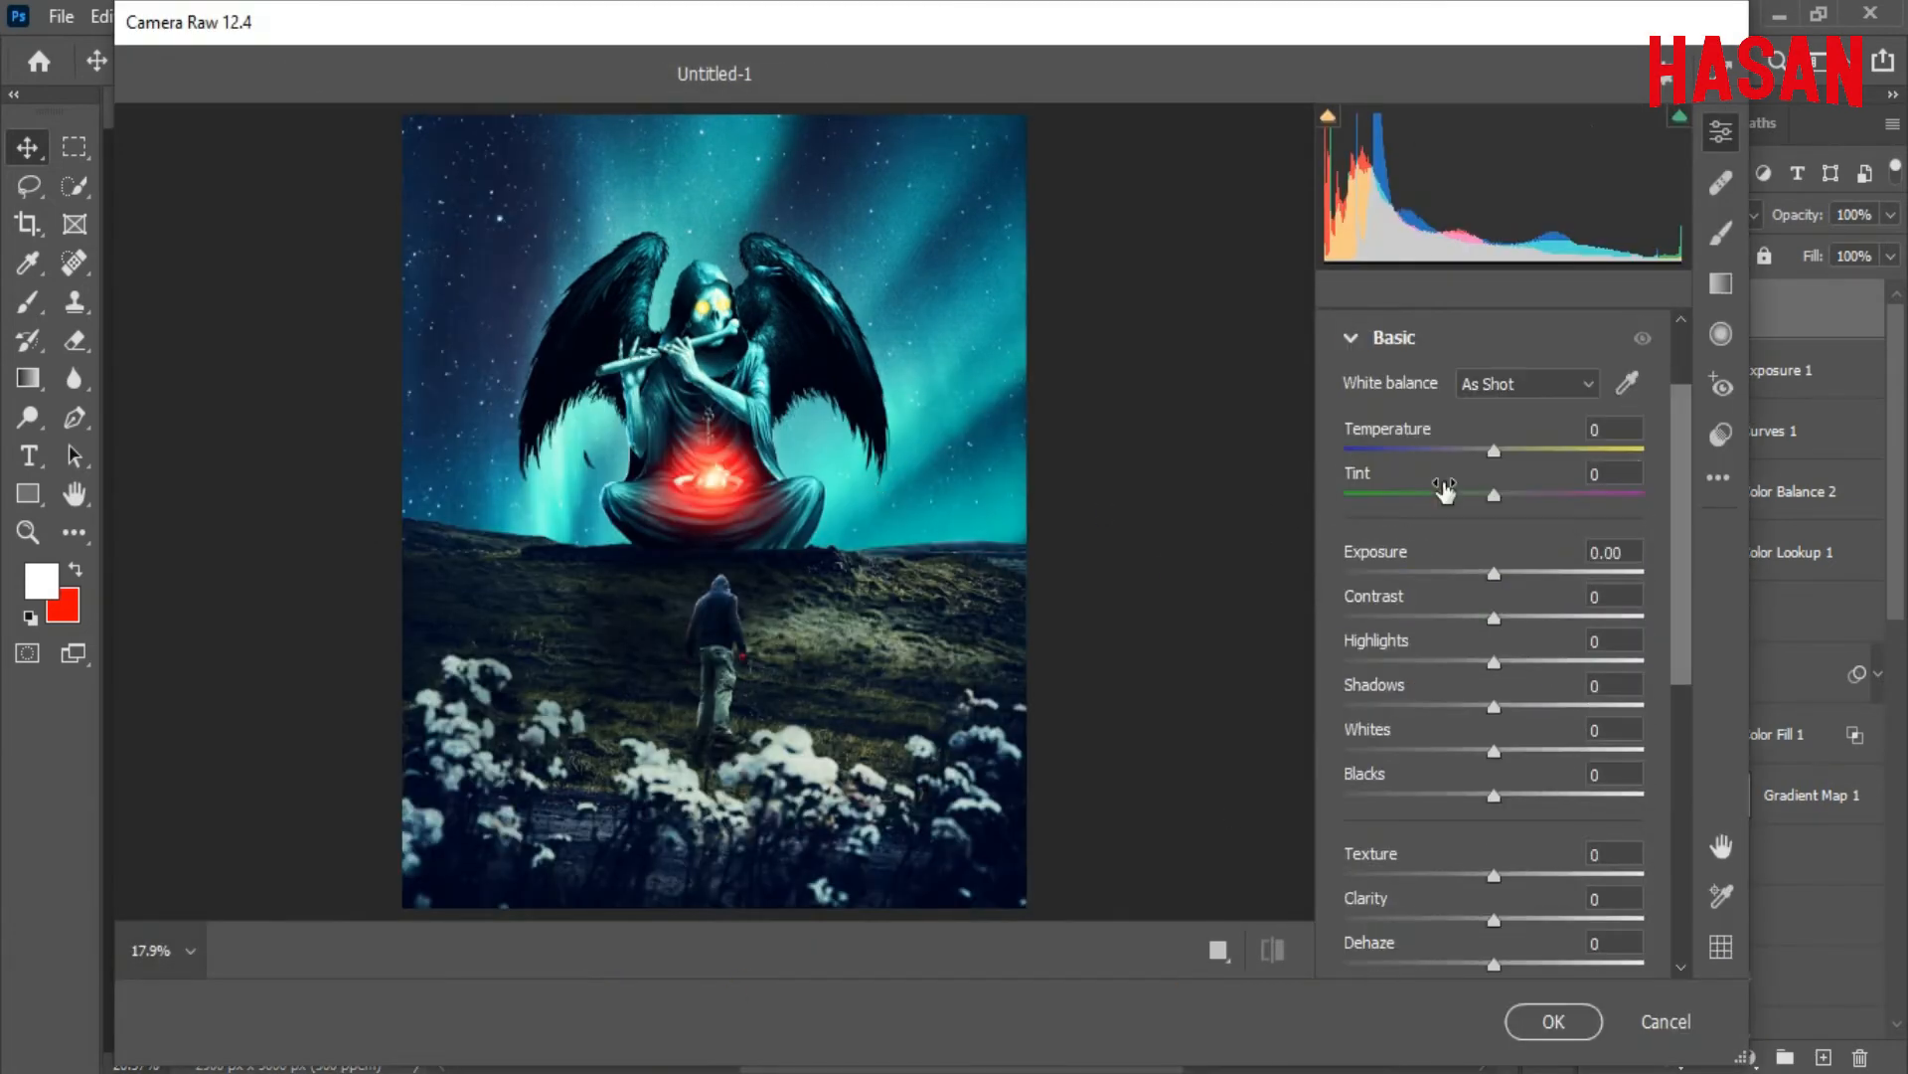
pyautogui.moveTo(1501, 457)
pyautogui.mouseDown()
pyautogui.moveTo(1481, 457)
pyautogui.moveTo(1499, 468)
pyautogui.mouseUp()
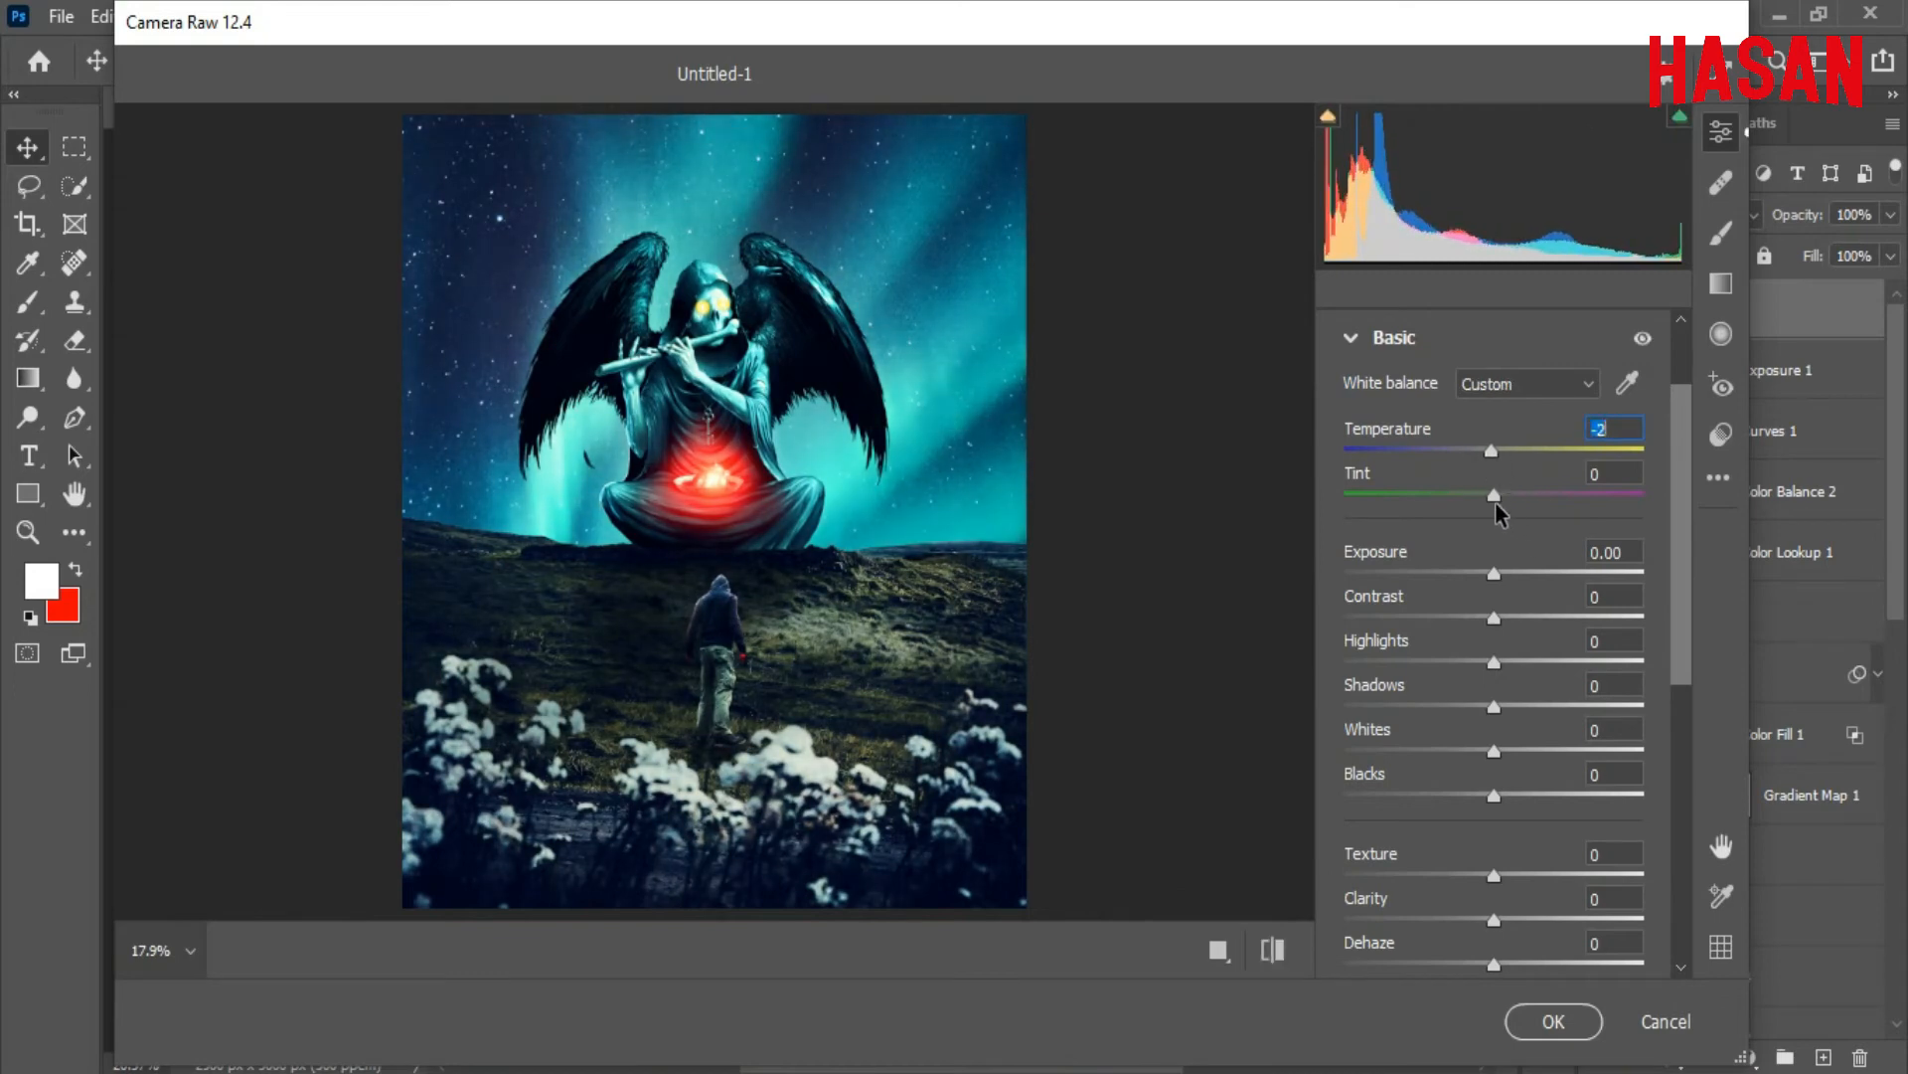
pyautogui.moveTo(1494, 574); pyautogui.dragTo(1487, 803)
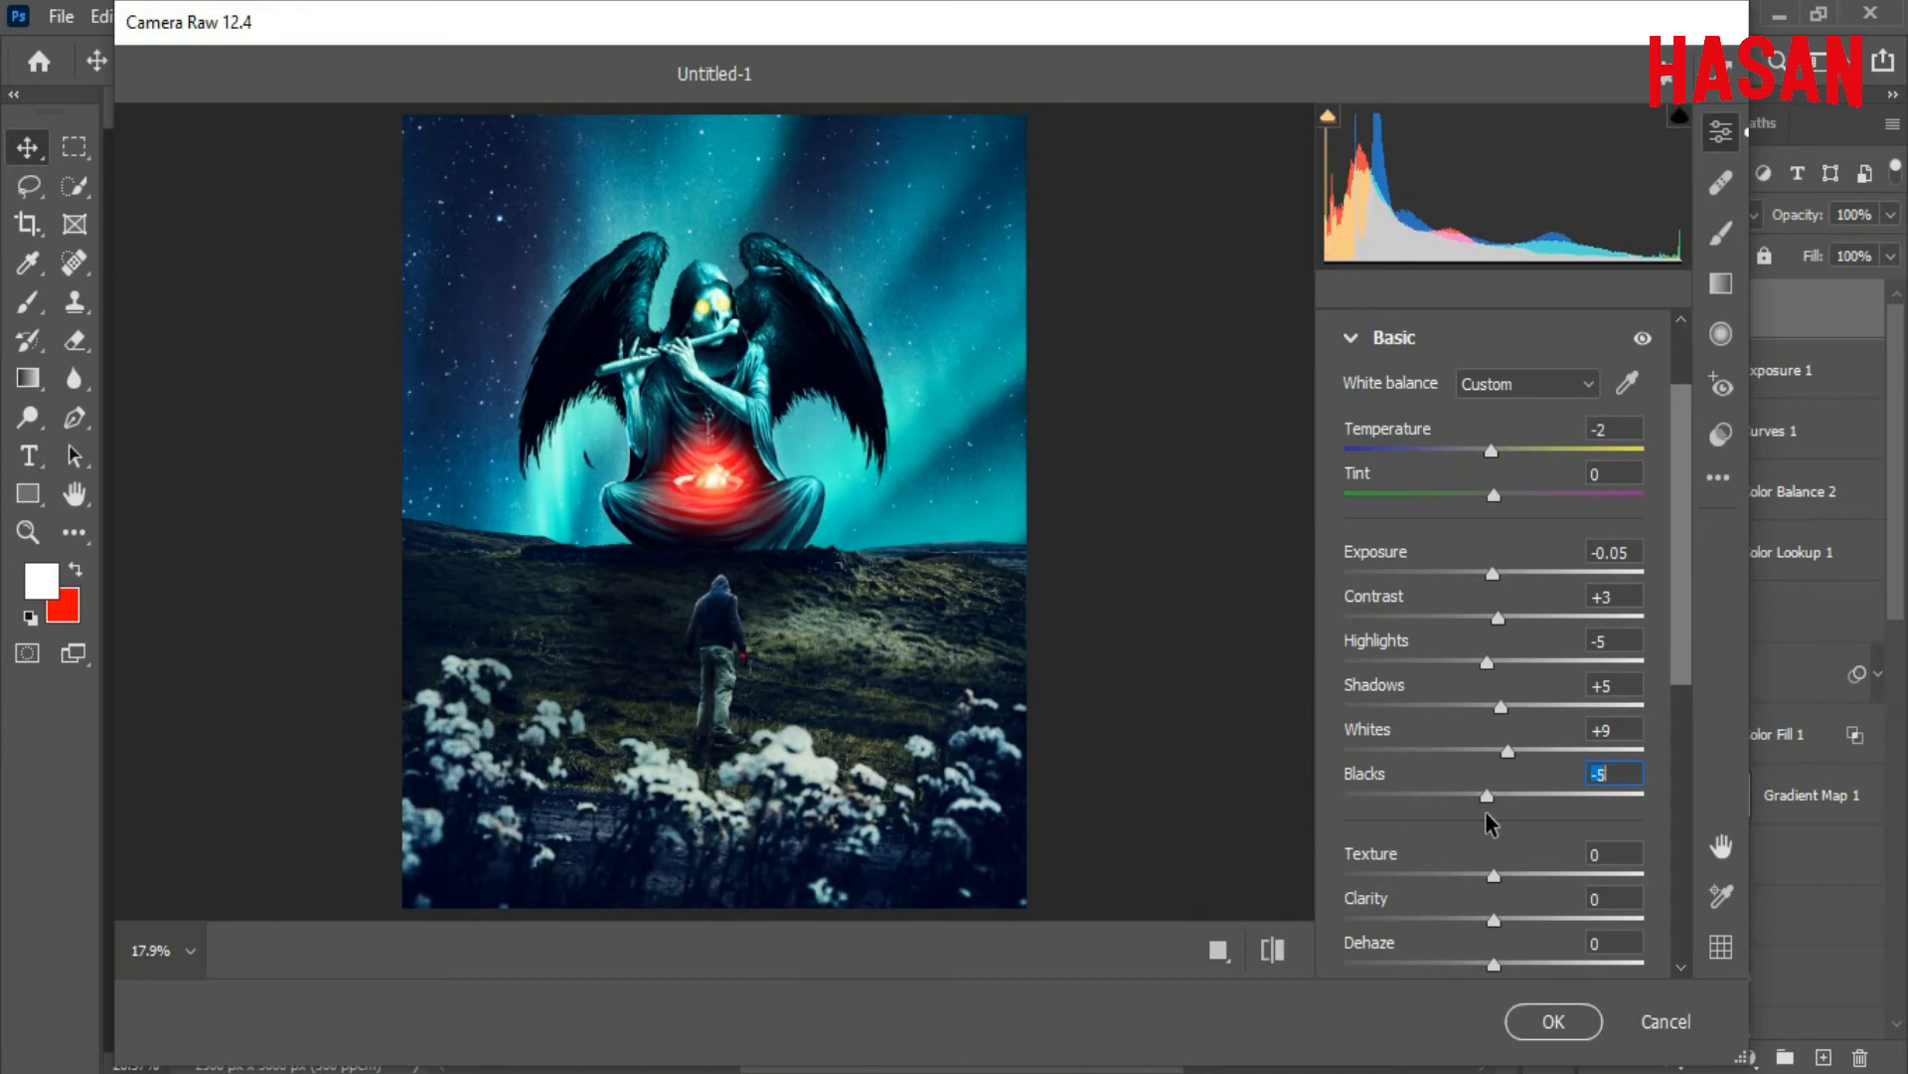
# Set texture to +5 and clarity to +9, and slightly raise vibrance and saturation in the basic adjustments
pyautogui.scroll(-3, 1690, 695)
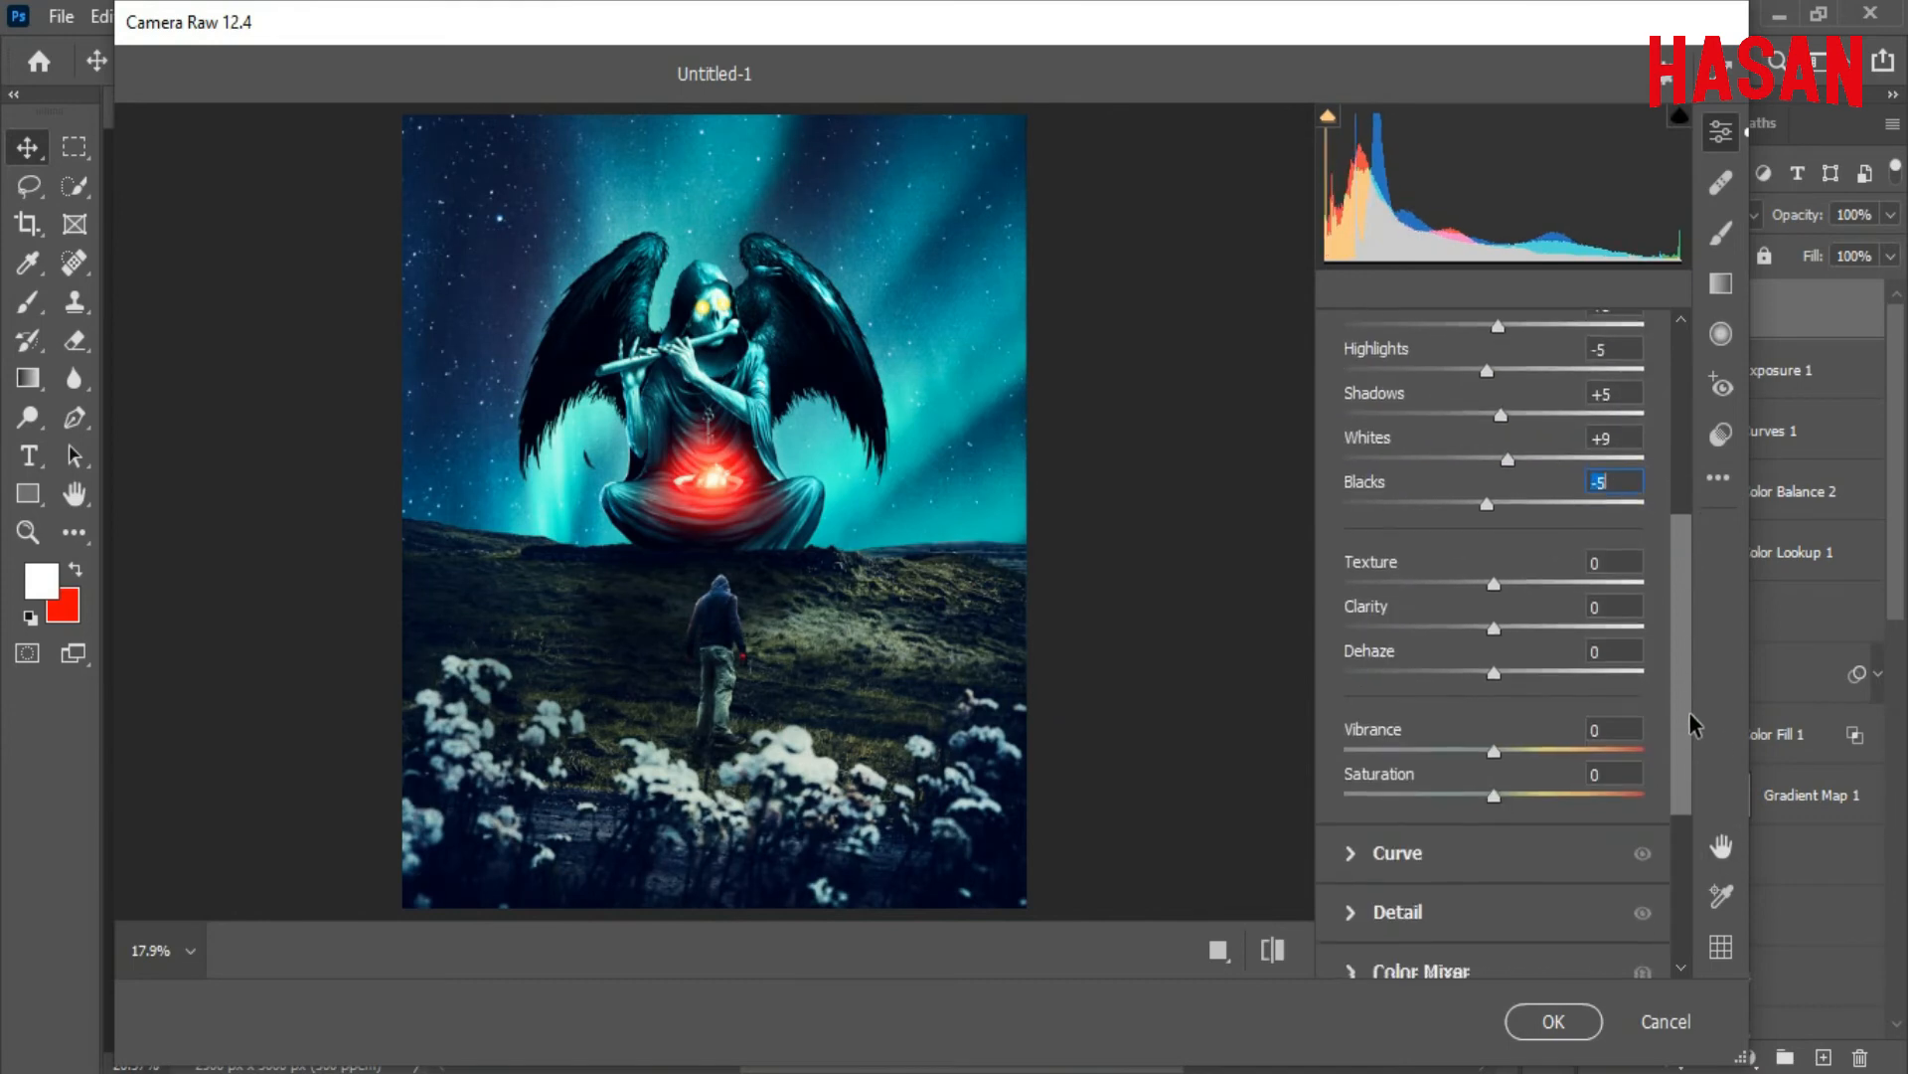
pyautogui.scroll(-1, 1694, 726)
pyautogui.moveTo(1499, 511); pyautogui.dragTo(1511, 572)
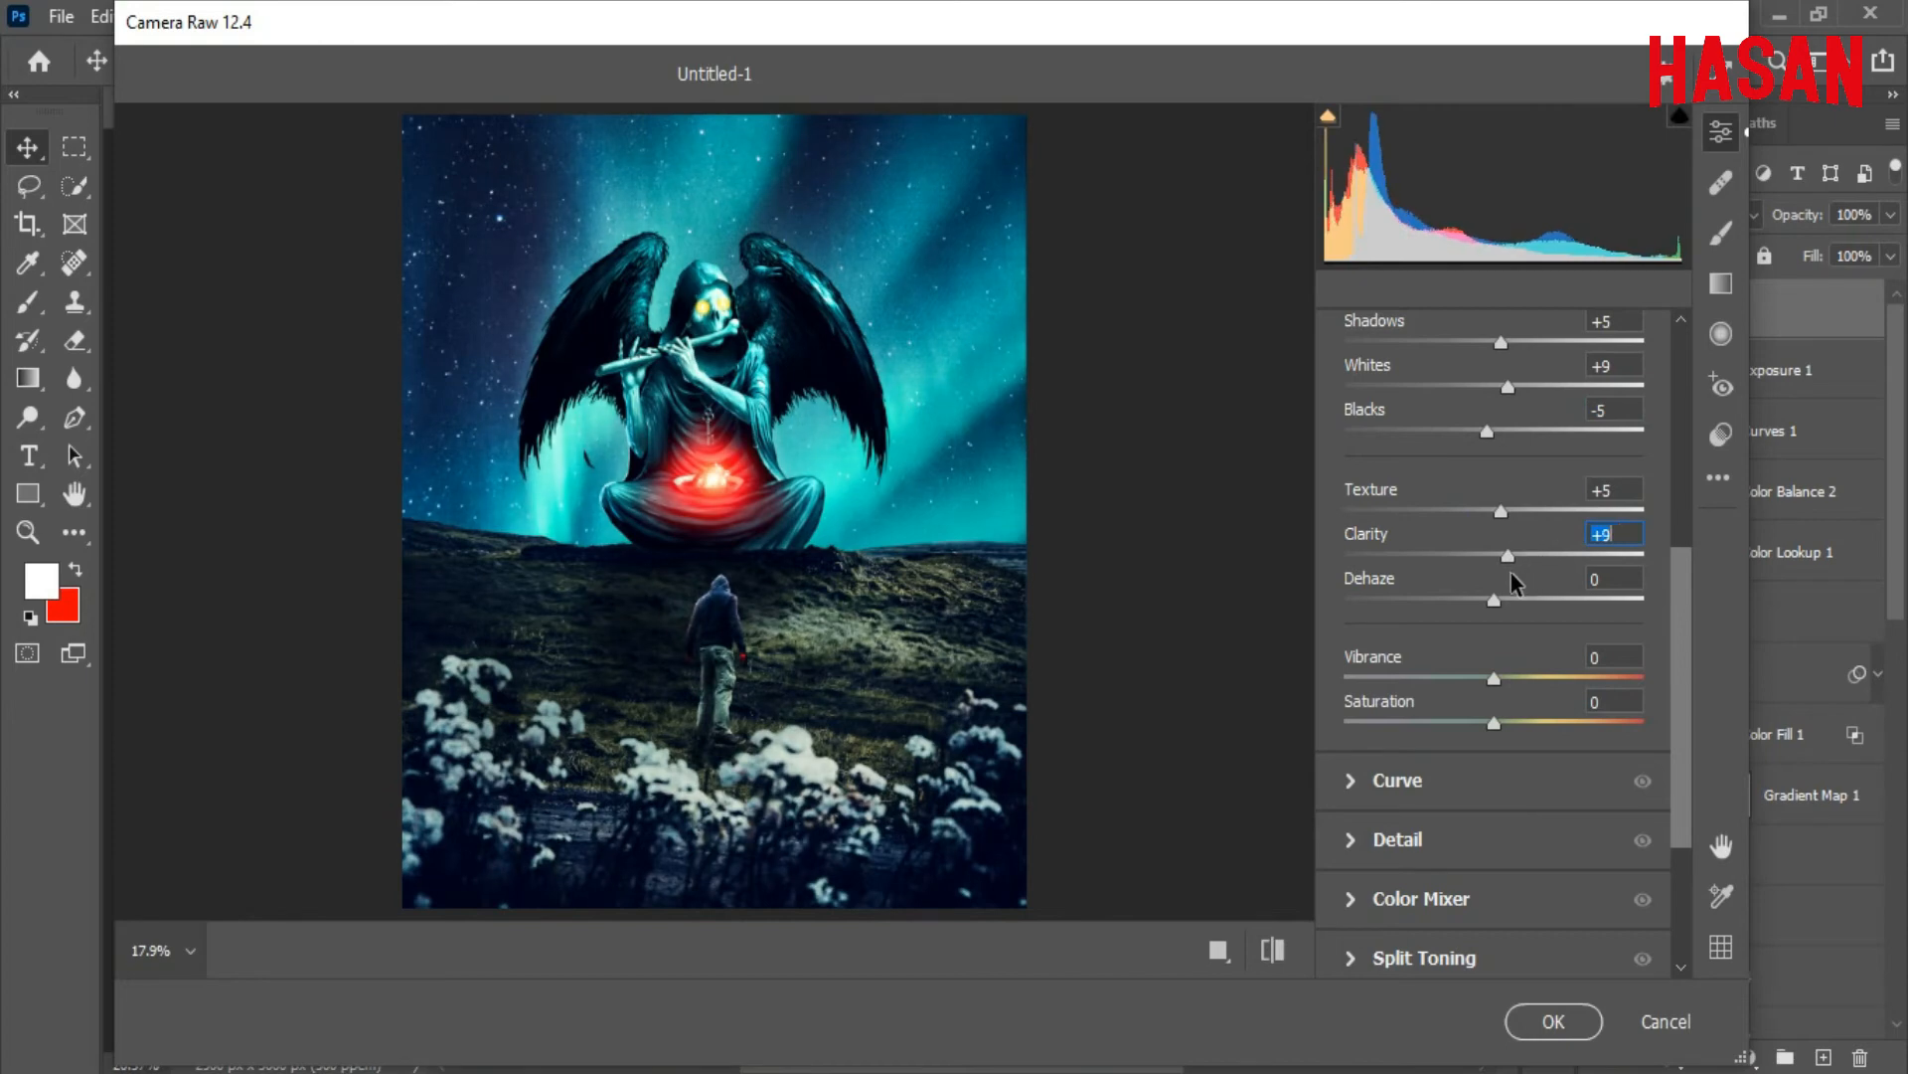
pyautogui.moveTo(1491, 680); pyautogui.dragTo(1506, 736)
# Set the Color Mixer saturation to reds +9, aquas +10, blues -10, purples -19 and magentas -7
pyautogui.moveTo(1690, 584); pyautogui.dragTo(1679, 696)
pyautogui.click(1346, 650)
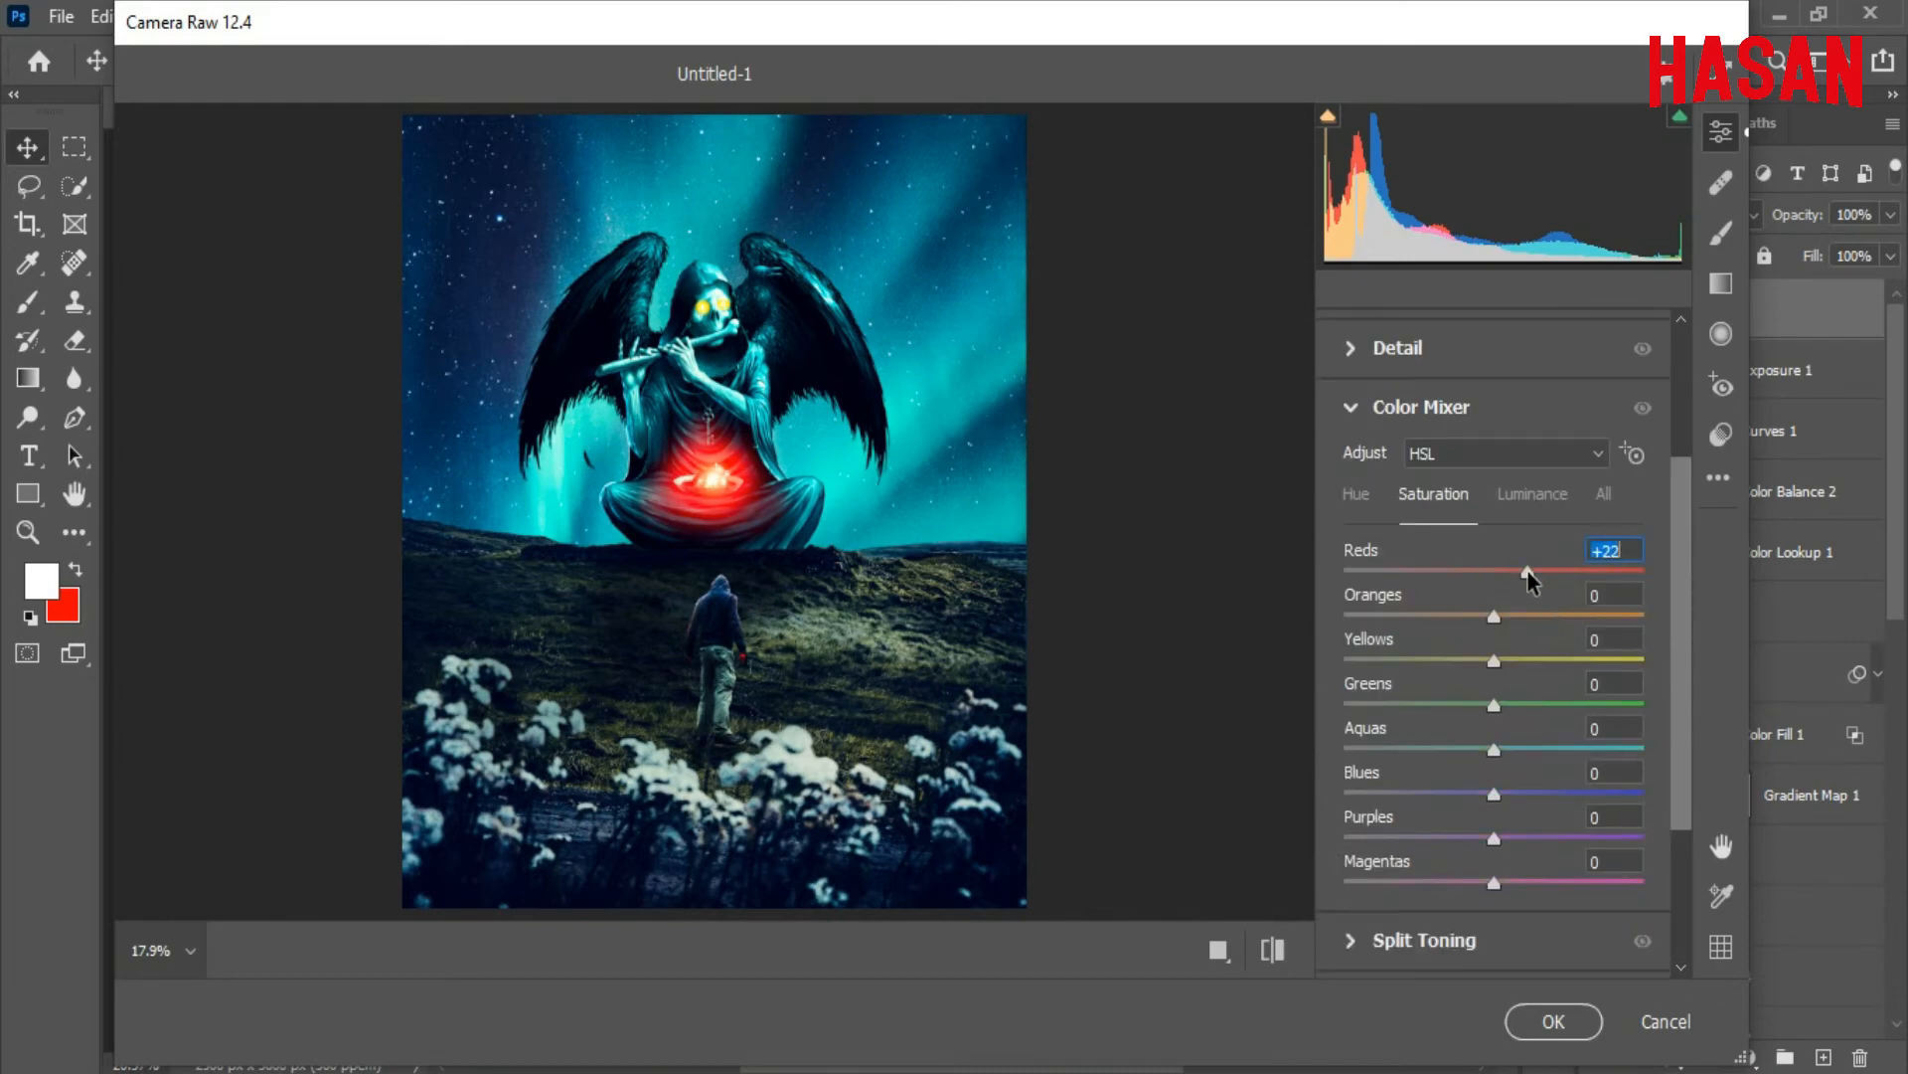
pyautogui.moveTo(1528, 579)
pyautogui.mouseDown()
pyautogui.moveTo(1572, 582)
pyautogui.moveTo(1447, 589)
pyautogui.moveTo(1507, 590)
pyautogui.mouseUp()
pyautogui.moveTo(1497, 750); pyautogui.dragTo(1484, 892)
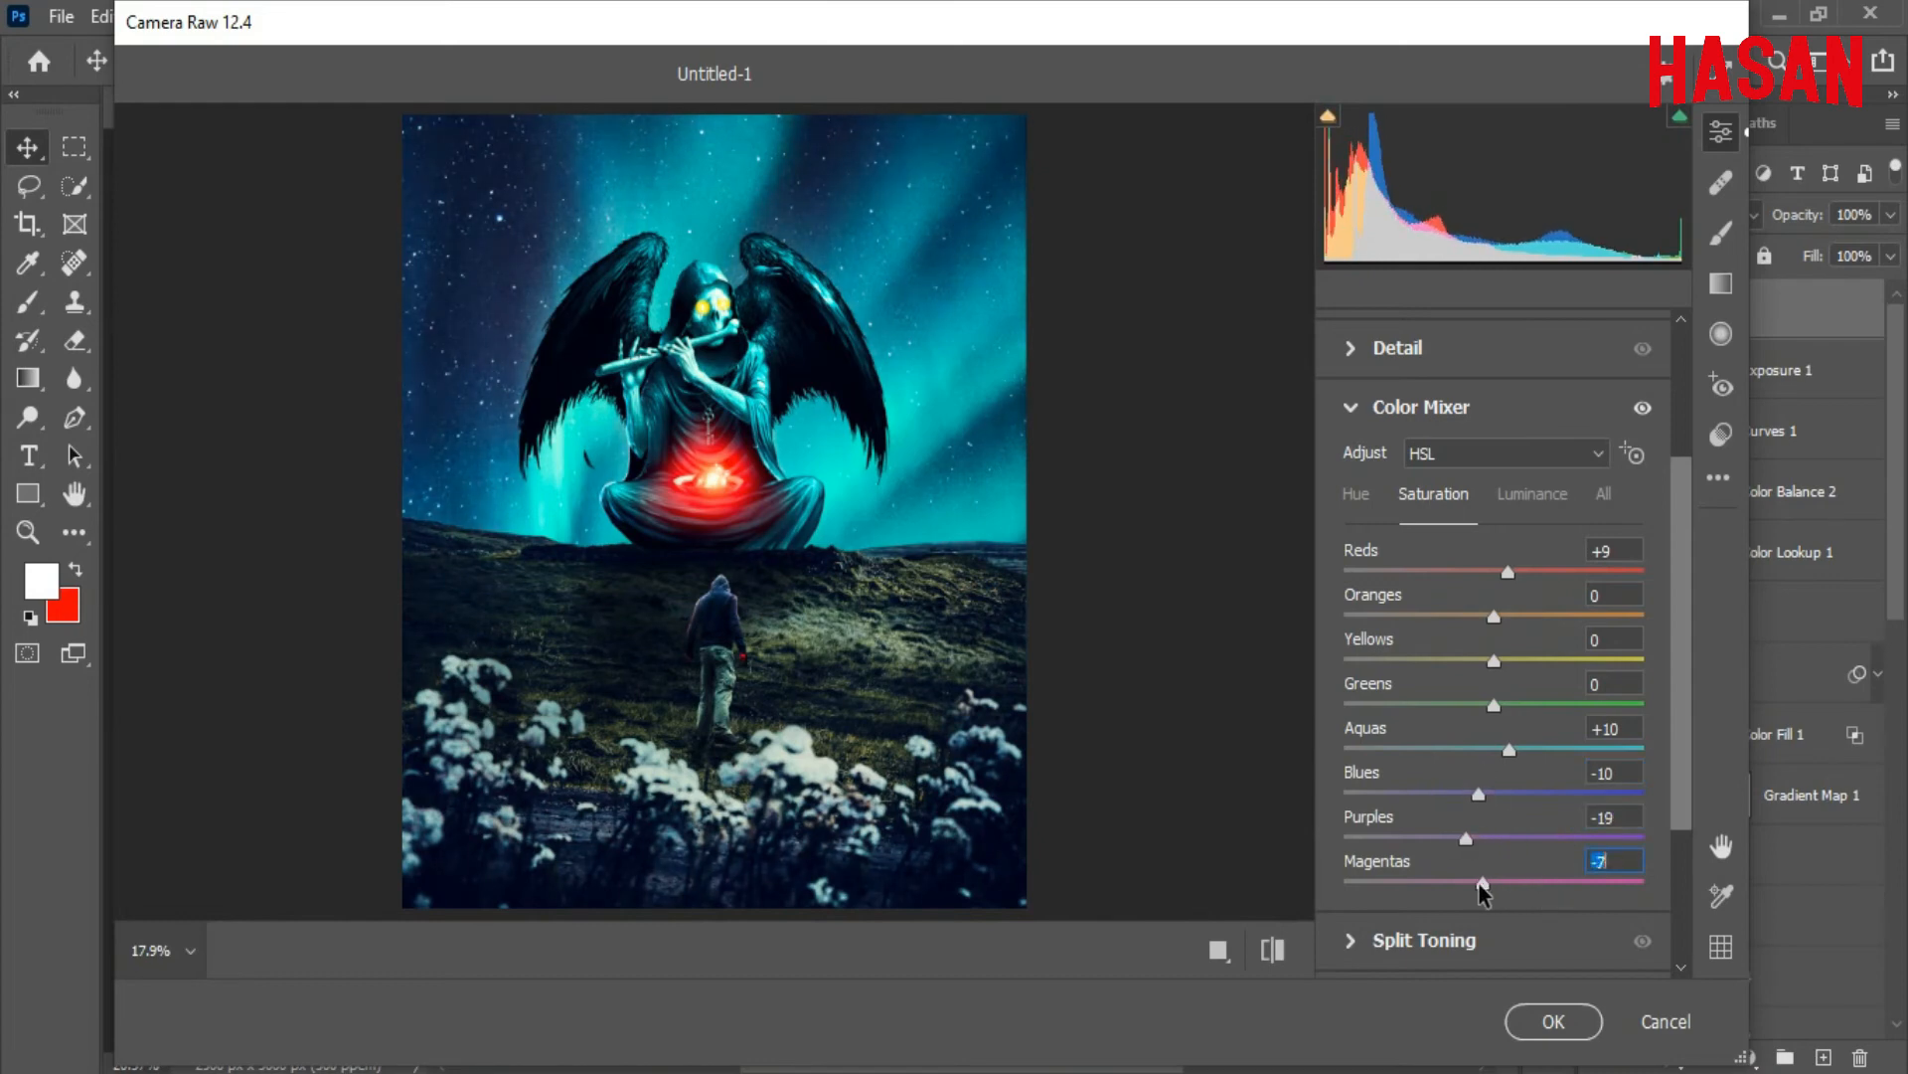
# Set the Color Mixer luminance to reds +4, oranges +15 and yellows +15, and fine-tune blues and purples
pyautogui.click(1535, 493)
pyautogui.moveTo(1497, 570); pyautogui.dragTo(1523, 660)
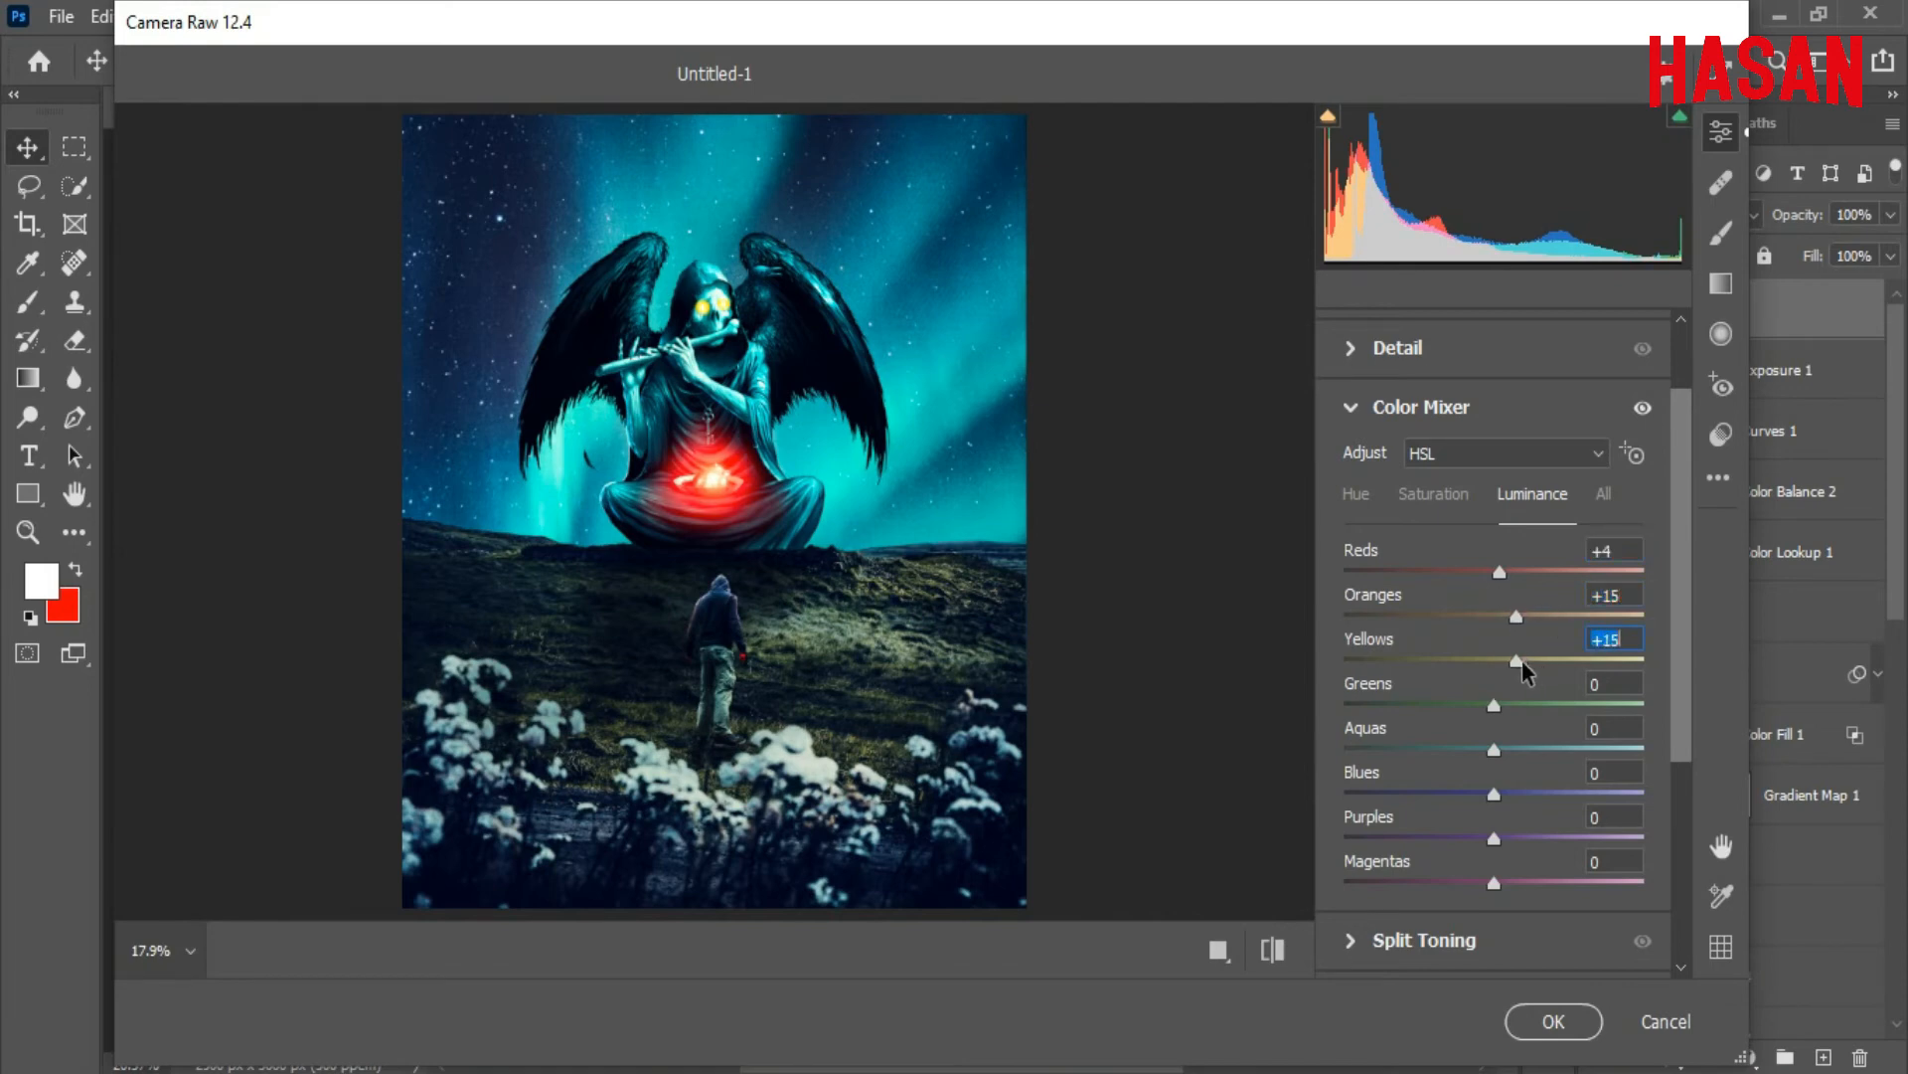
pyautogui.moveTo(1494, 793); pyautogui.dragTo(1502, 840)
pyautogui.click(1350, 408)
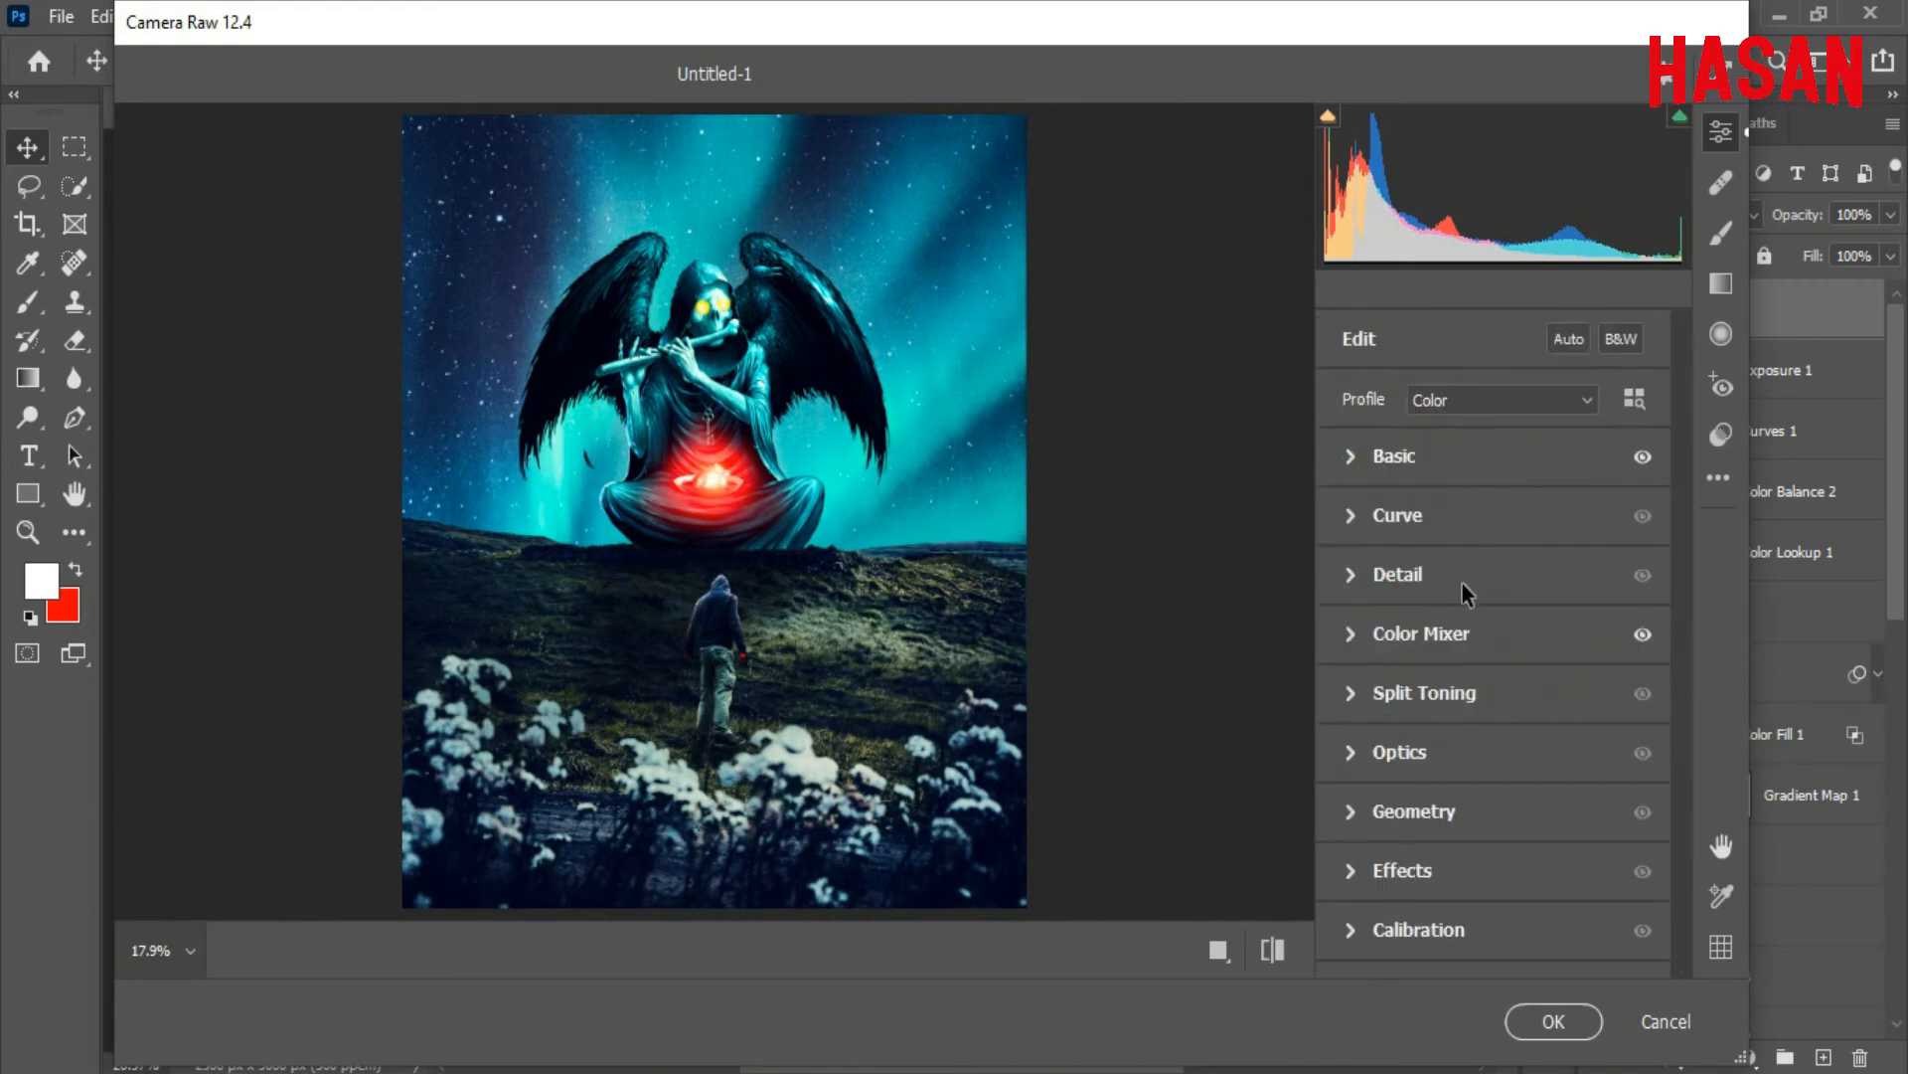
# Darken the image edges with a vignetting value of -6
pyautogui.click(1357, 873)
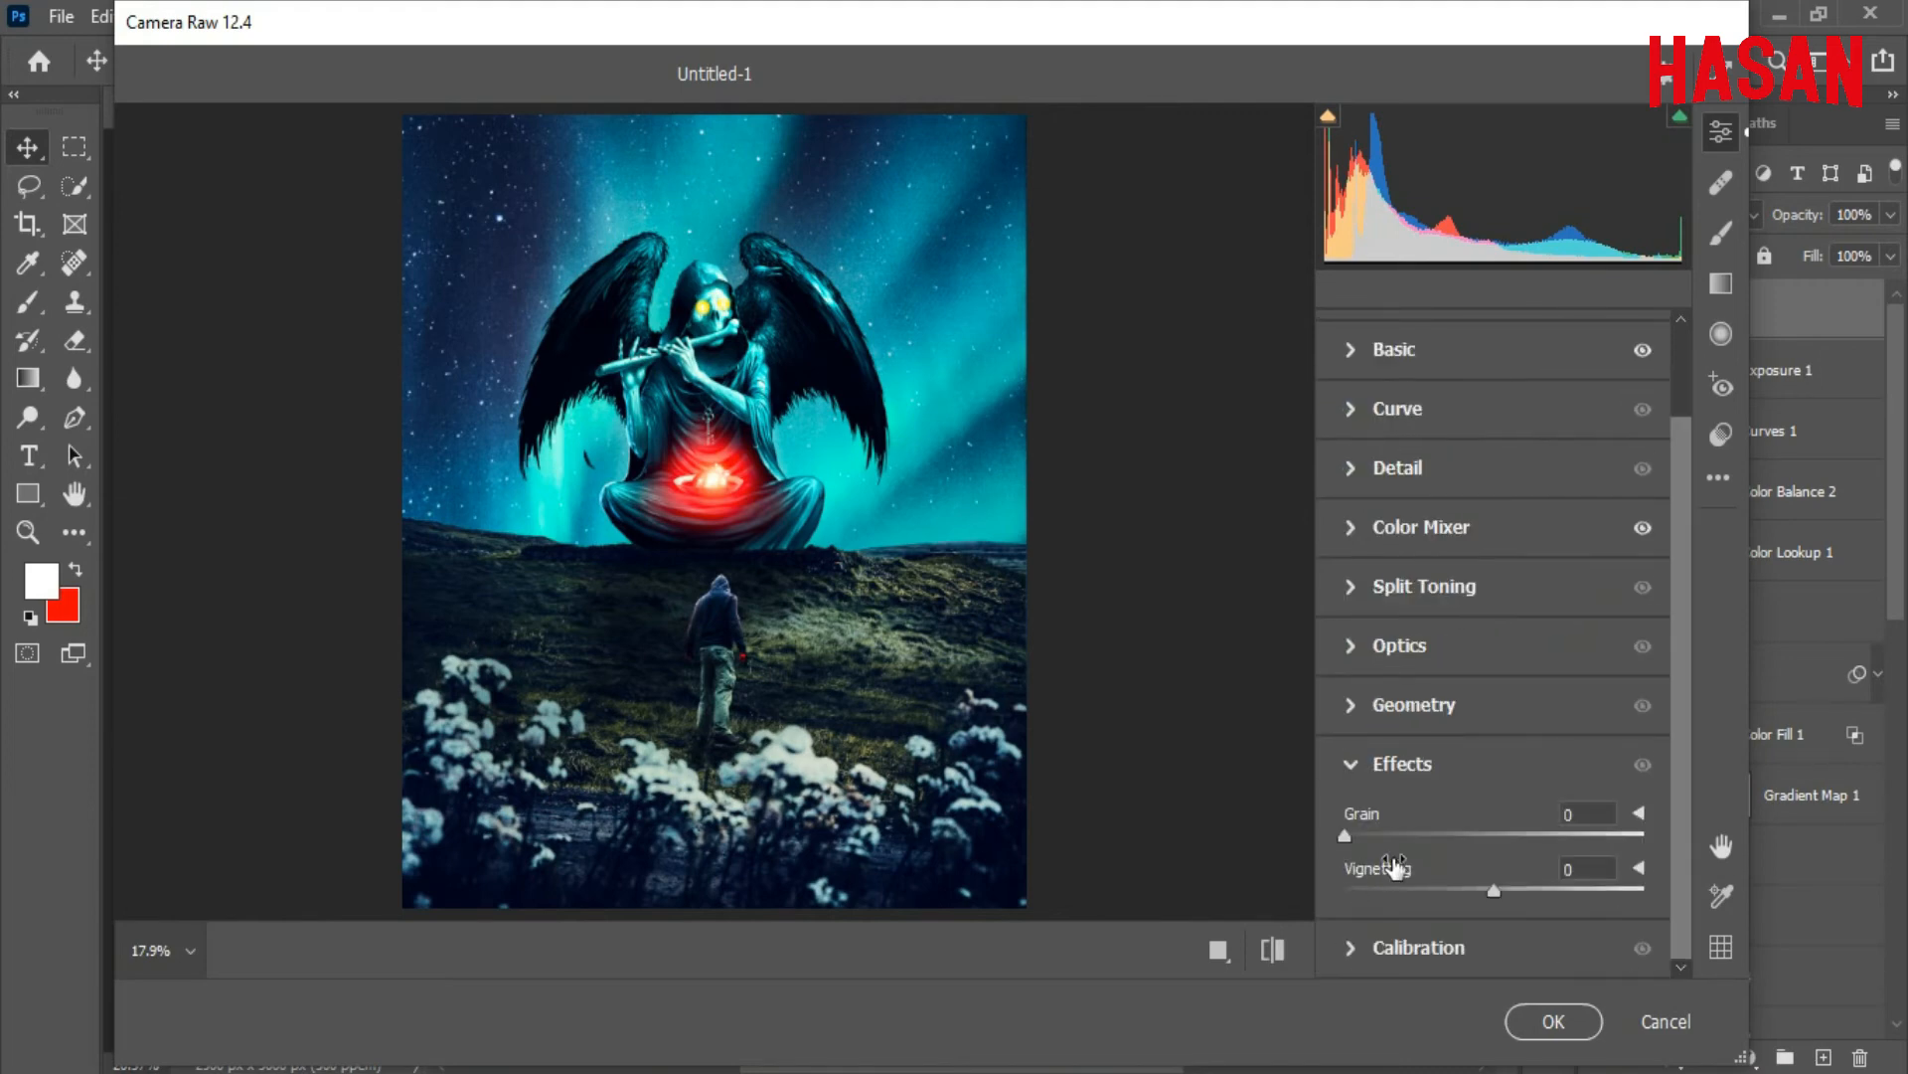
pyautogui.moveTo(1495, 889)
pyautogui.mouseDown()
pyautogui.moveTo(1470, 892)
pyautogui.moveTo(1486, 901)
pyautogui.mouseUp()
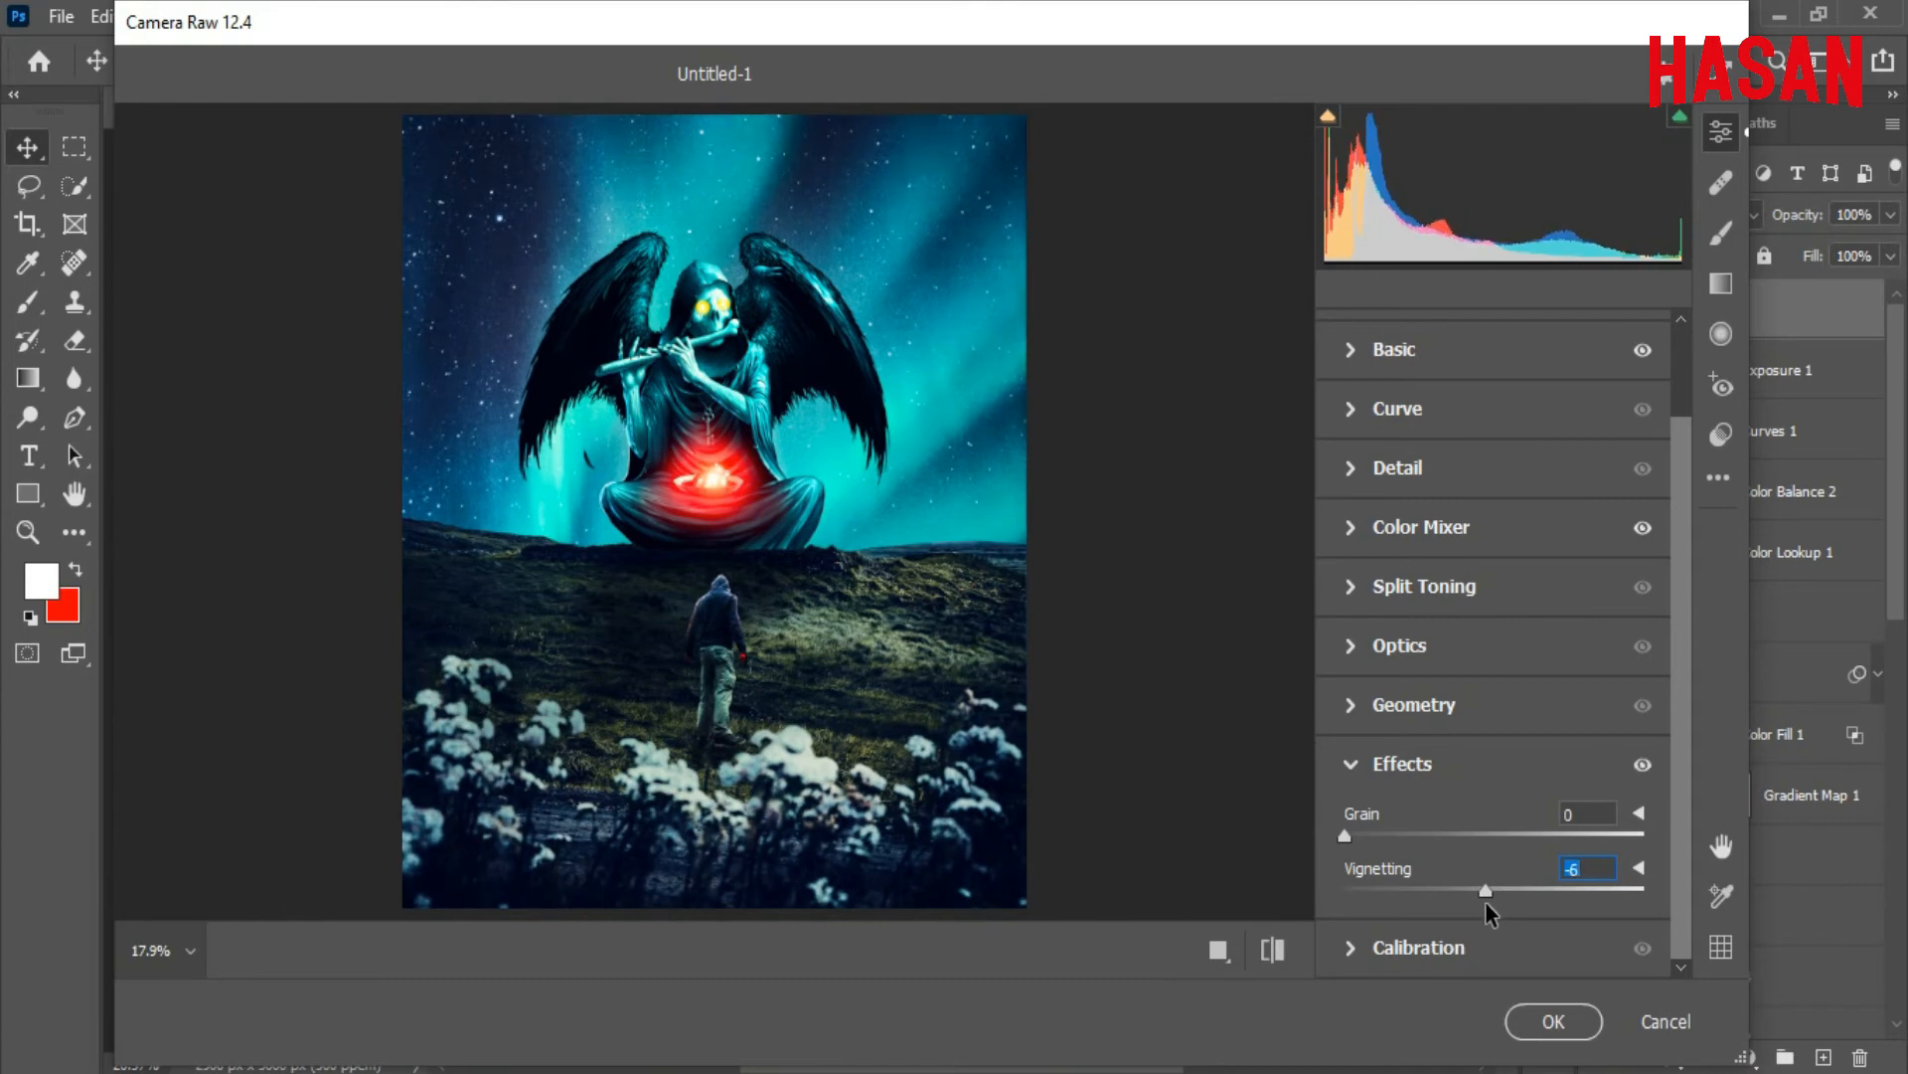
pyautogui.click(1351, 764)
# Split-tone the shadows with hue 187 and saturation 18
pyautogui.click(1352, 693)
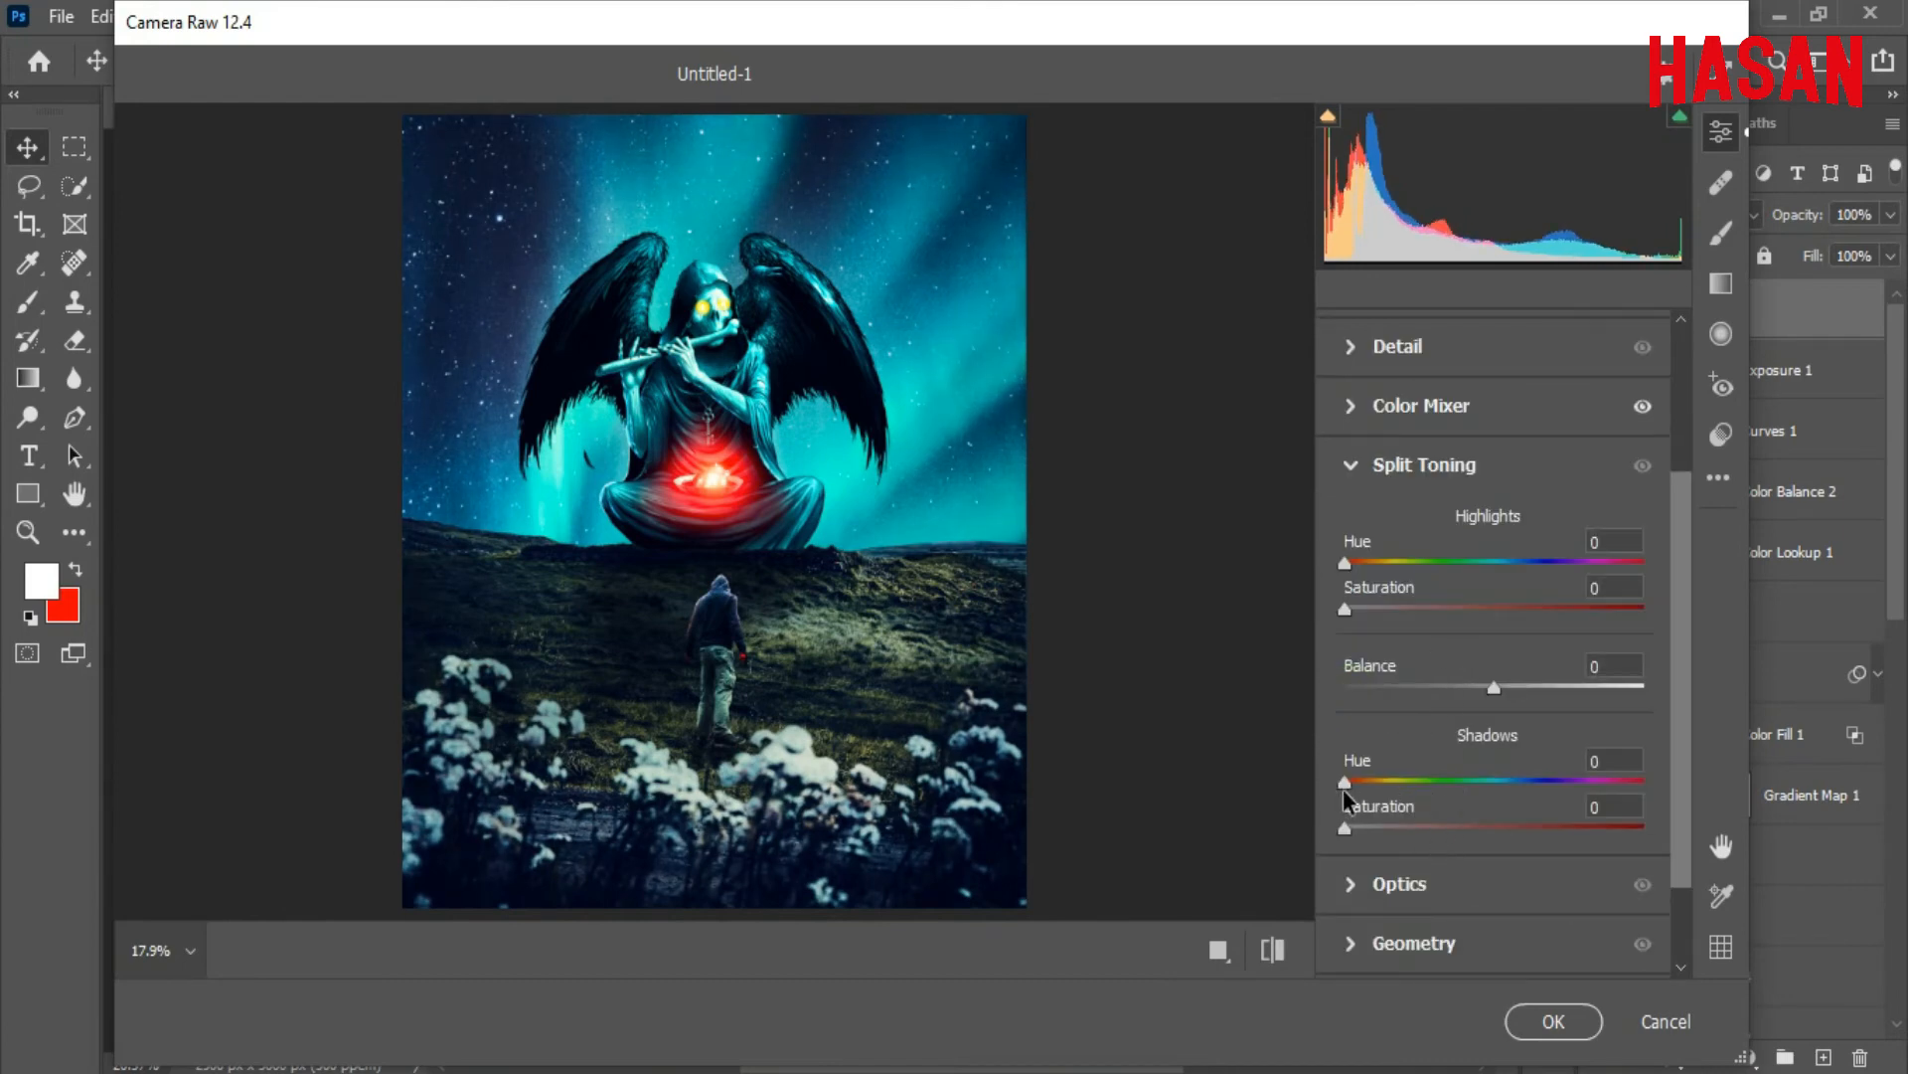
pyautogui.moveTo(1344, 781); pyautogui.dragTo(1499, 782)
pyautogui.click(1378, 828)
pyautogui.moveTo(1388, 831)
pyautogui.mouseDown()
pyautogui.moveTo(1446, 843)
pyautogui.moveTo(1407, 846)
pyautogui.mouseUp()
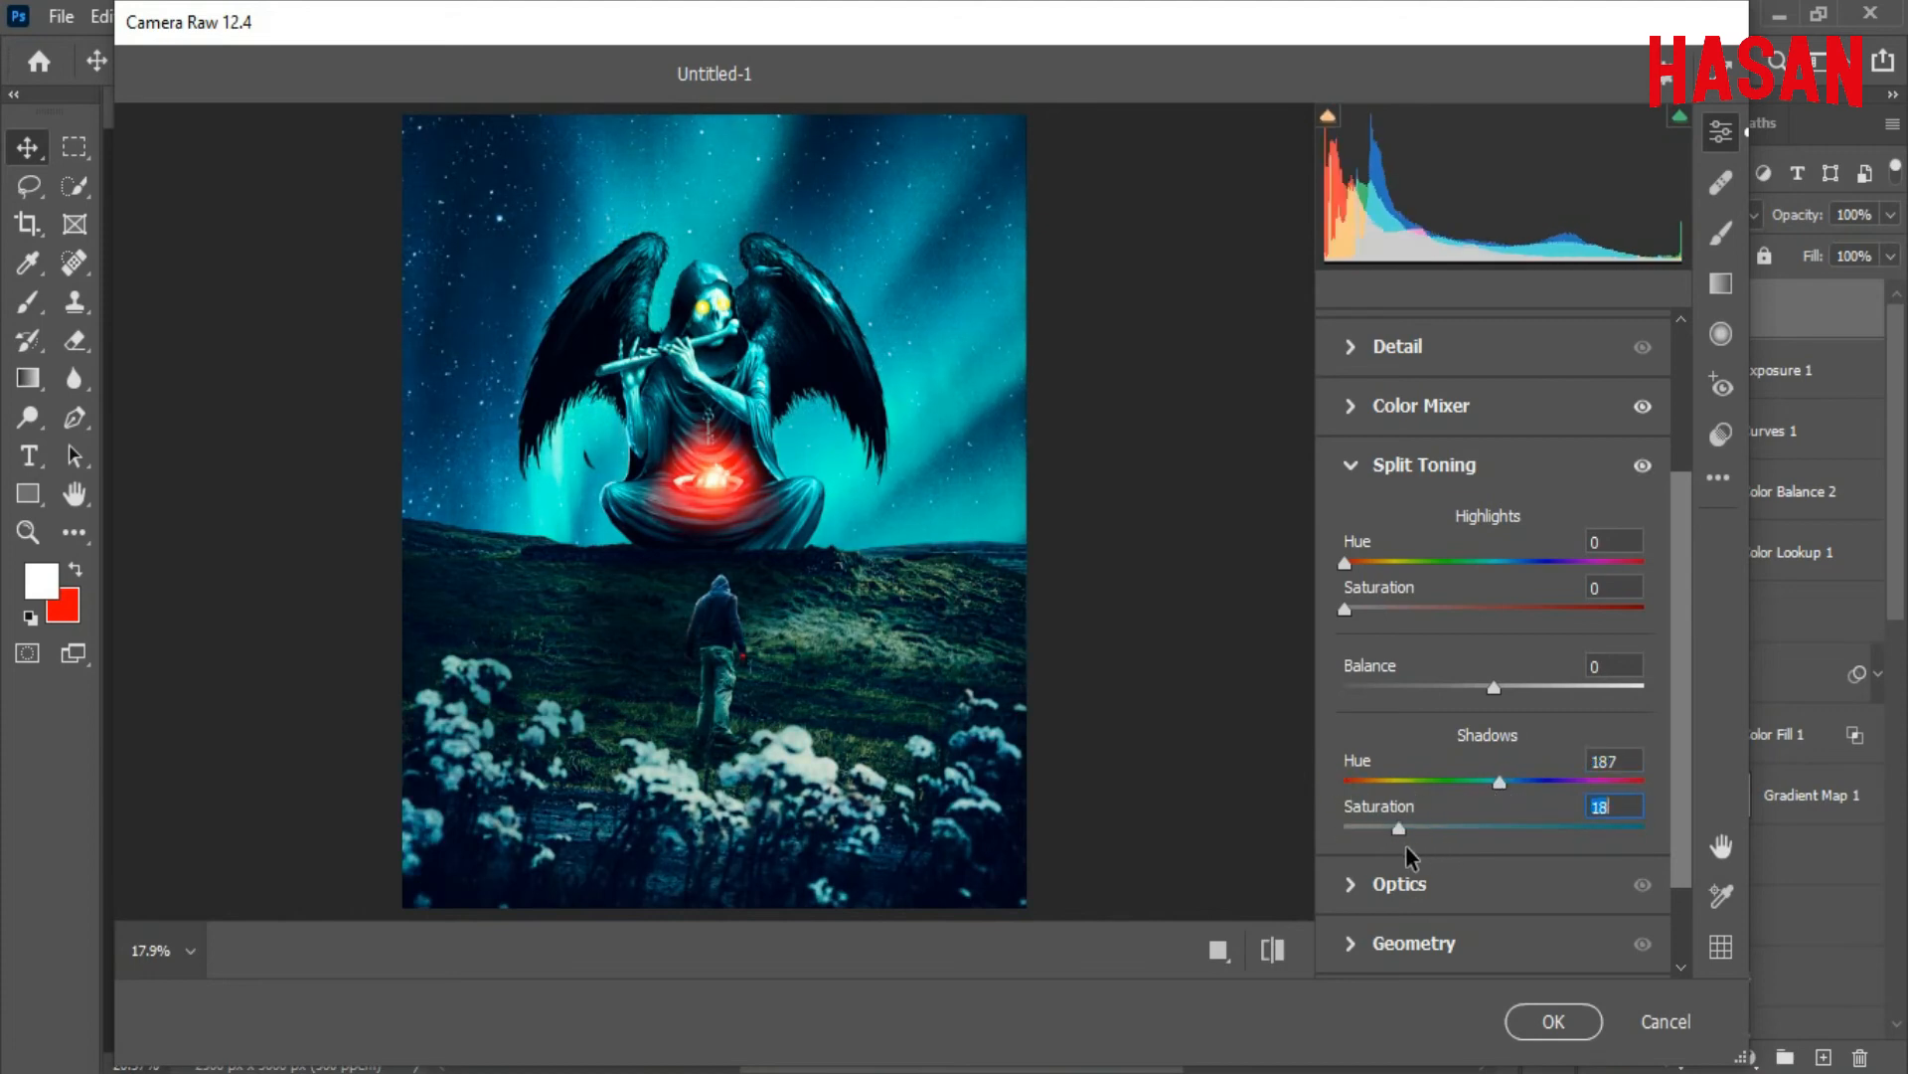
# Split-tone the highlights with hue 256 and saturation 7, and apply the Camera Raw filter
pyautogui.click(1347, 564)
pyautogui.moveTo(1345, 609); pyautogui.dragTo(1387, 609)
pyautogui.moveTo(1532, 557)
pyautogui.mouseDown()
pyautogui.moveTo(1461, 567)
pyautogui.moveTo(1559, 581)
pyautogui.mouseUp()
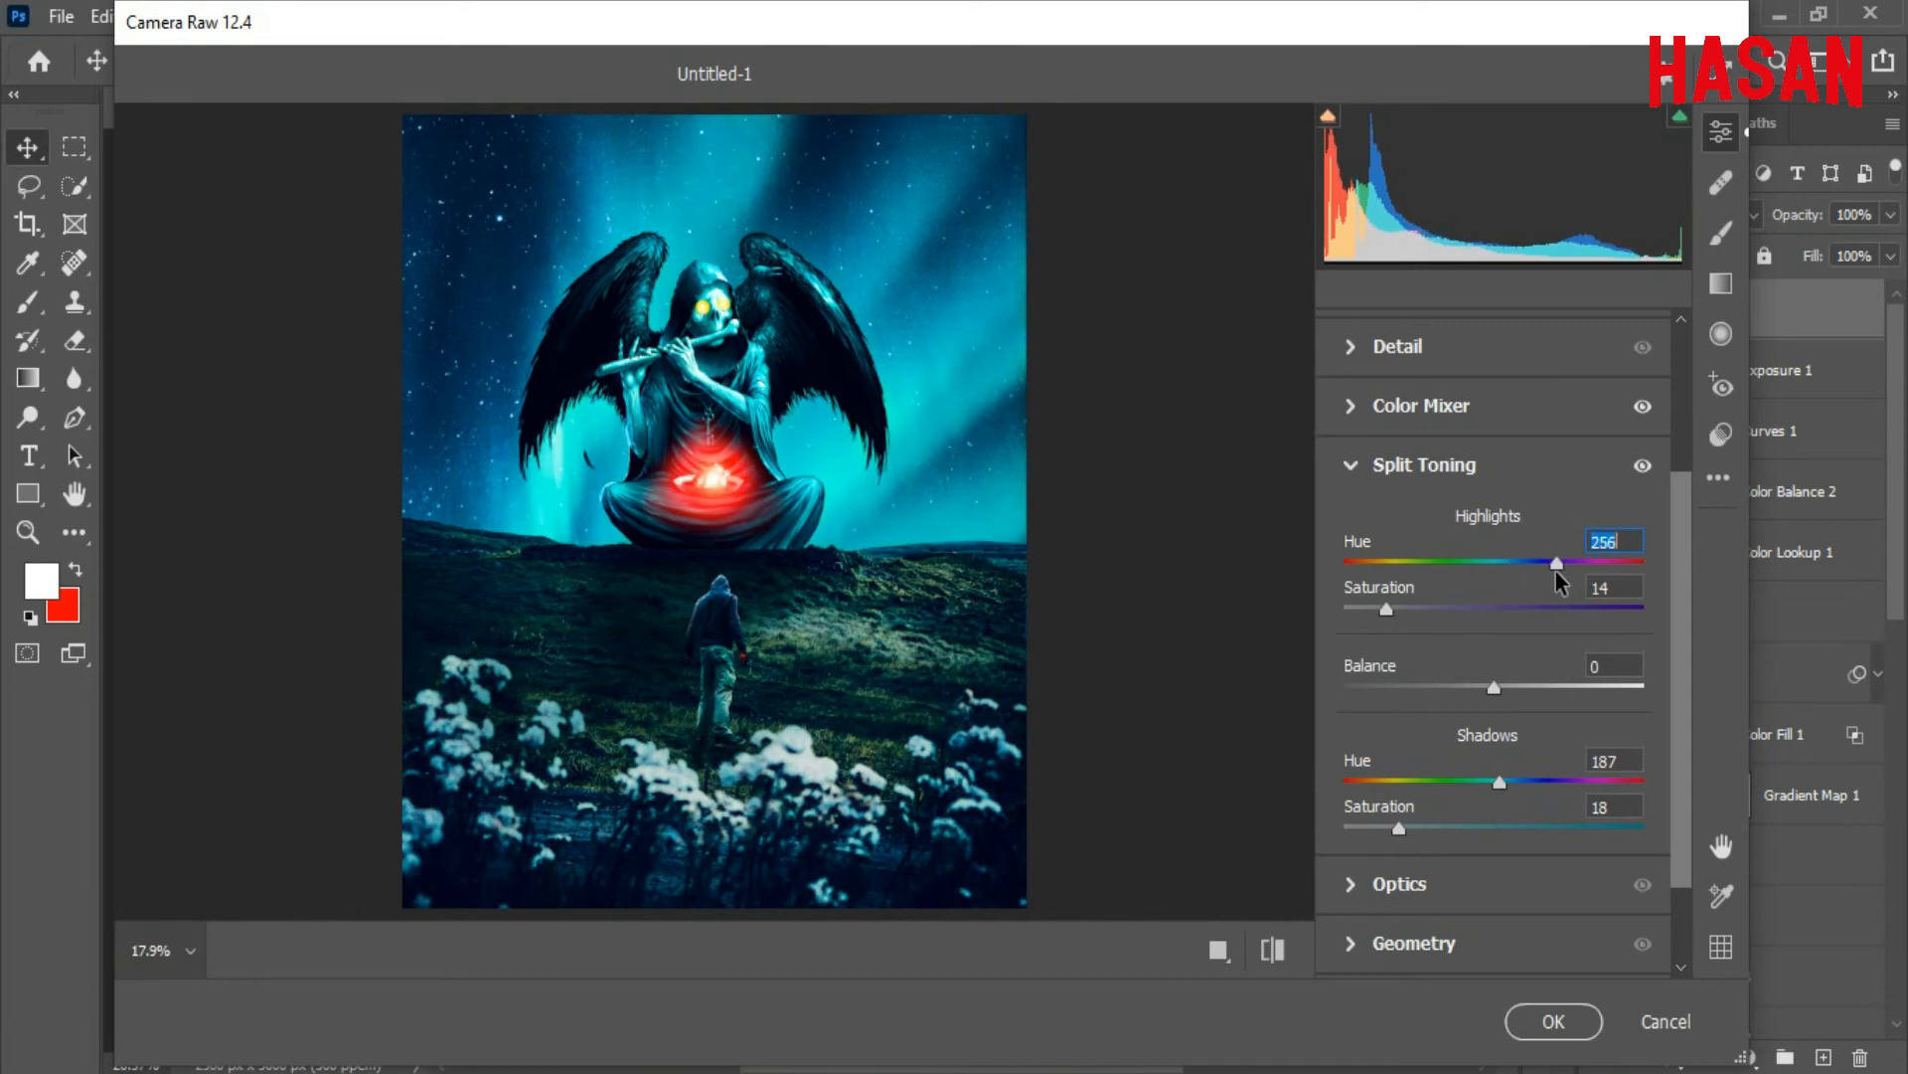
pyautogui.moveTo(1387, 608)
pyautogui.mouseDown()
pyautogui.moveTo(1457, 610)
pyautogui.moveTo(1374, 614)
pyautogui.mouseUp()
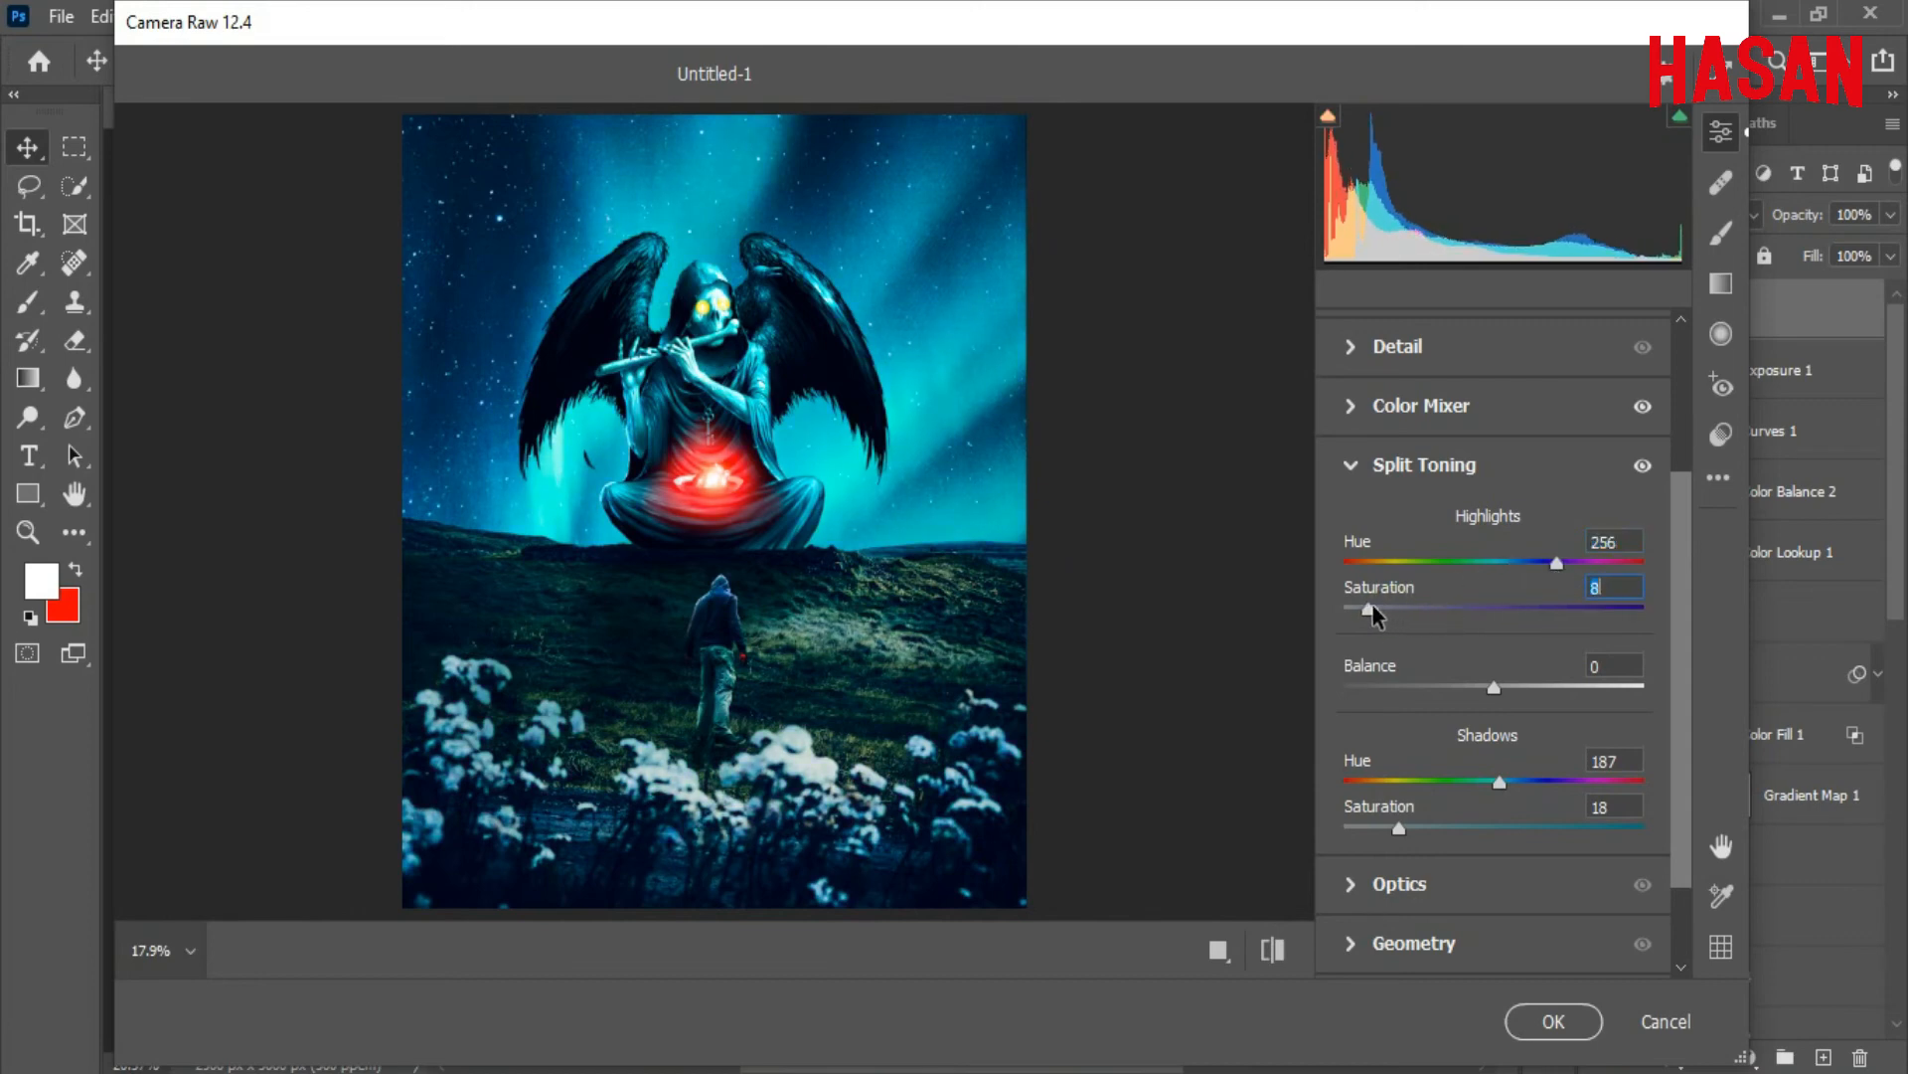
pyautogui.moveTo(1691, 580); pyautogui.dragTo(1691, 778)
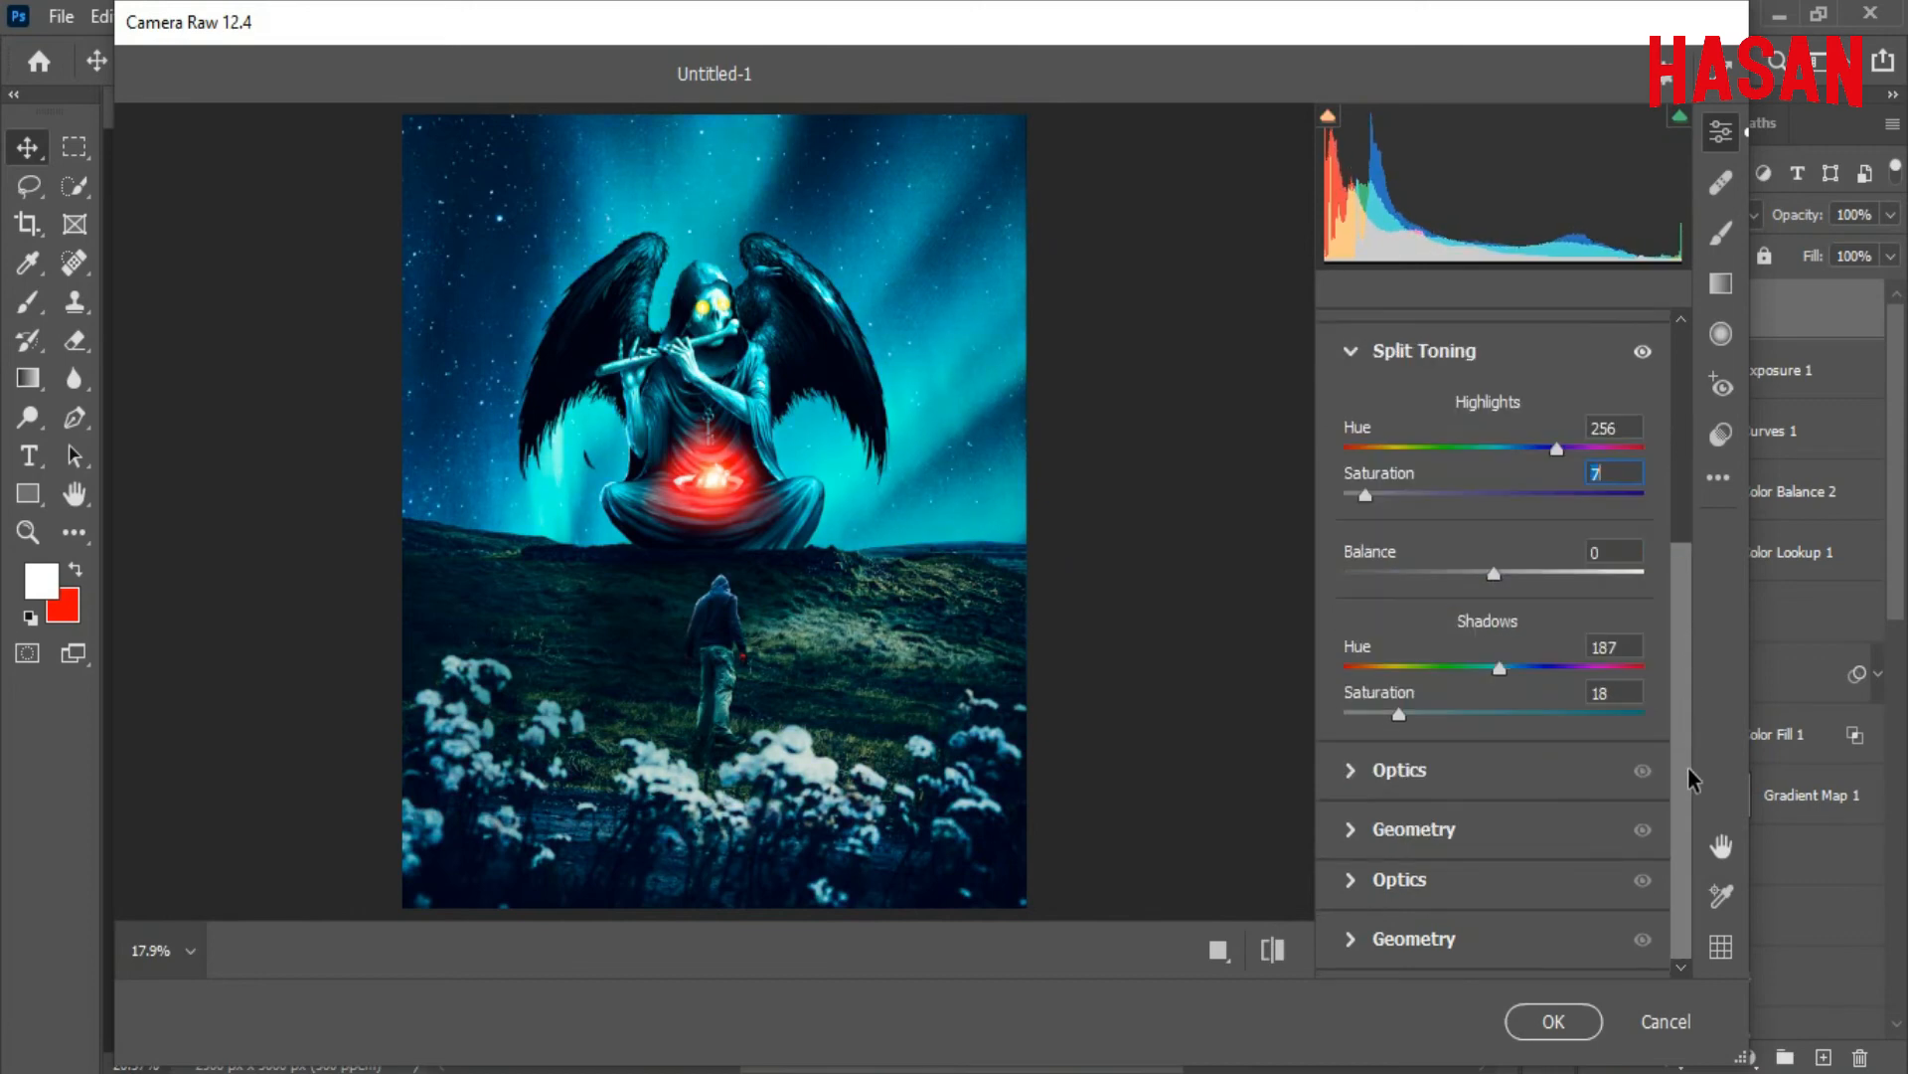
pyautogui.click(1554, 1020)
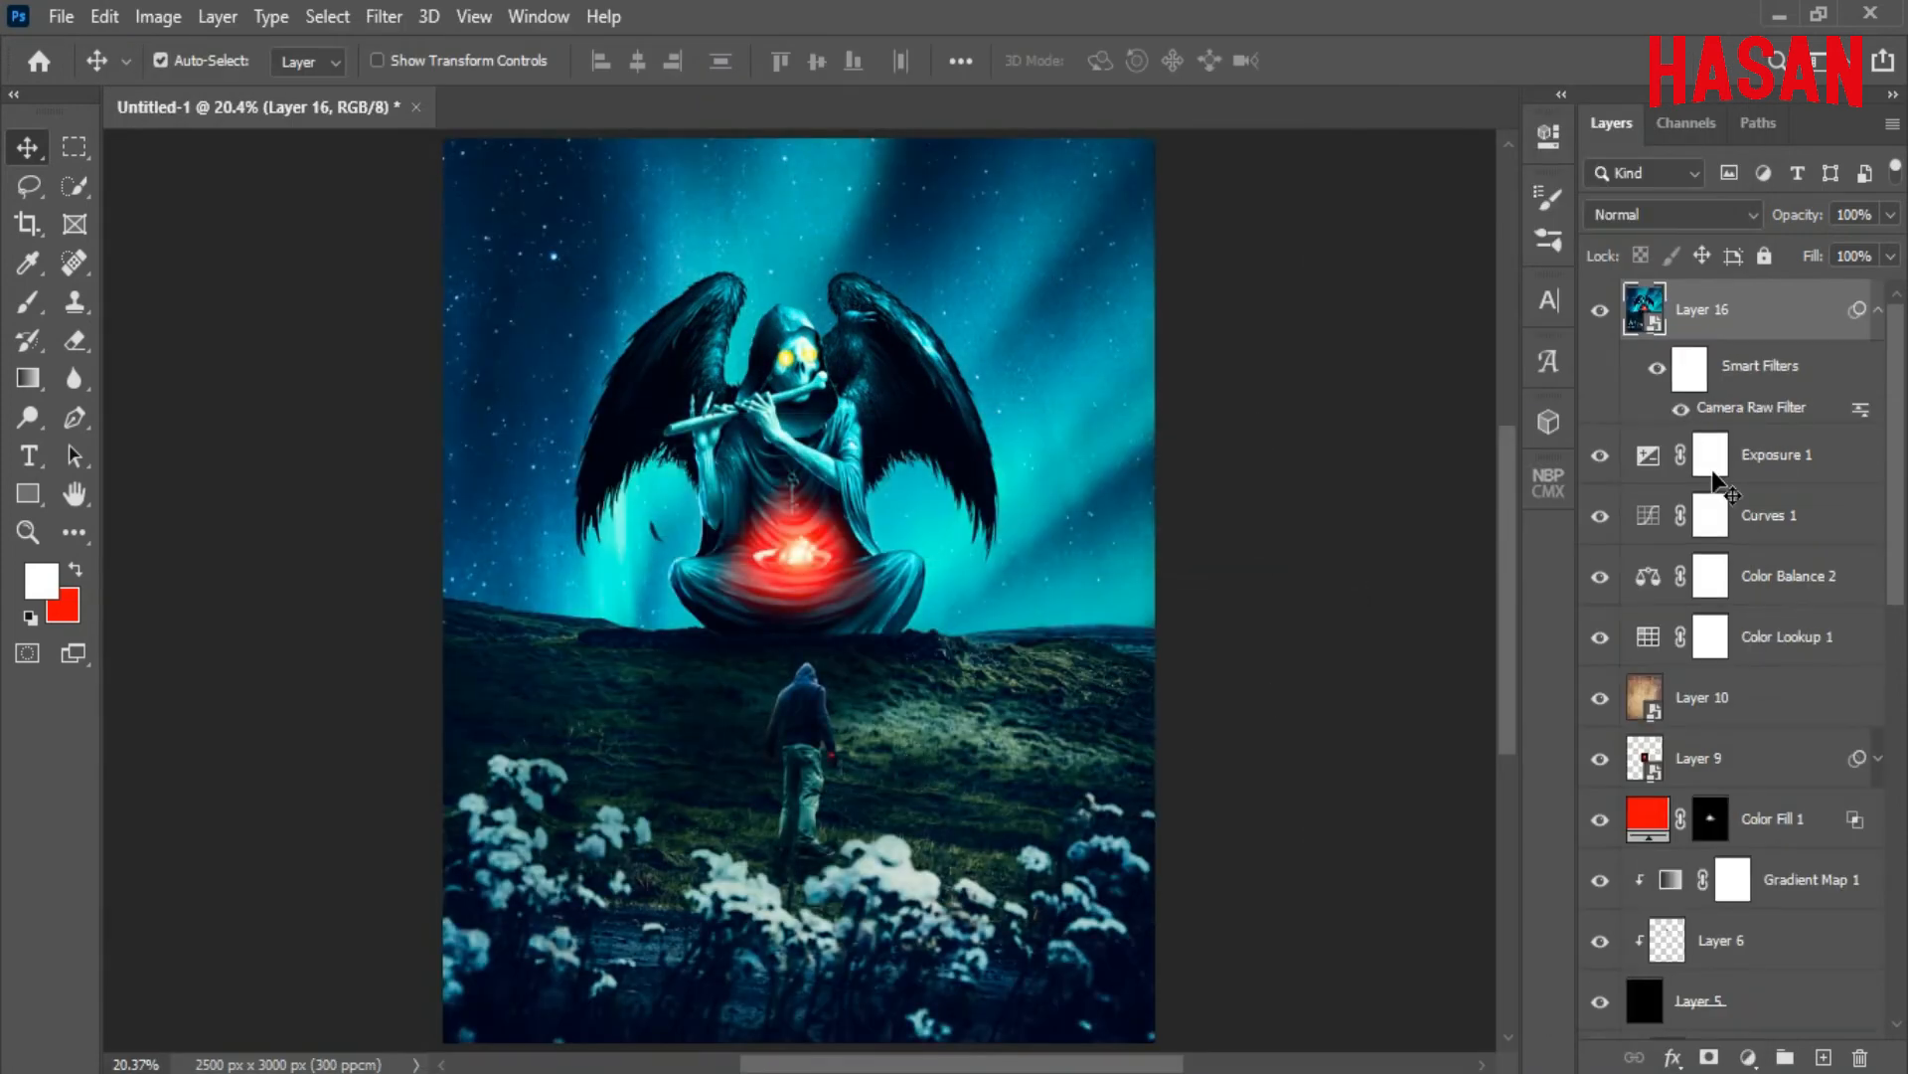
# Lower the filtered layer's opacity to 70% and stamp the visible result into a new layer on top
pyautogui.click(1877, 309)
pyautogui.moveTo(1804, 215); pyautogui.dragTo(1761, 221)
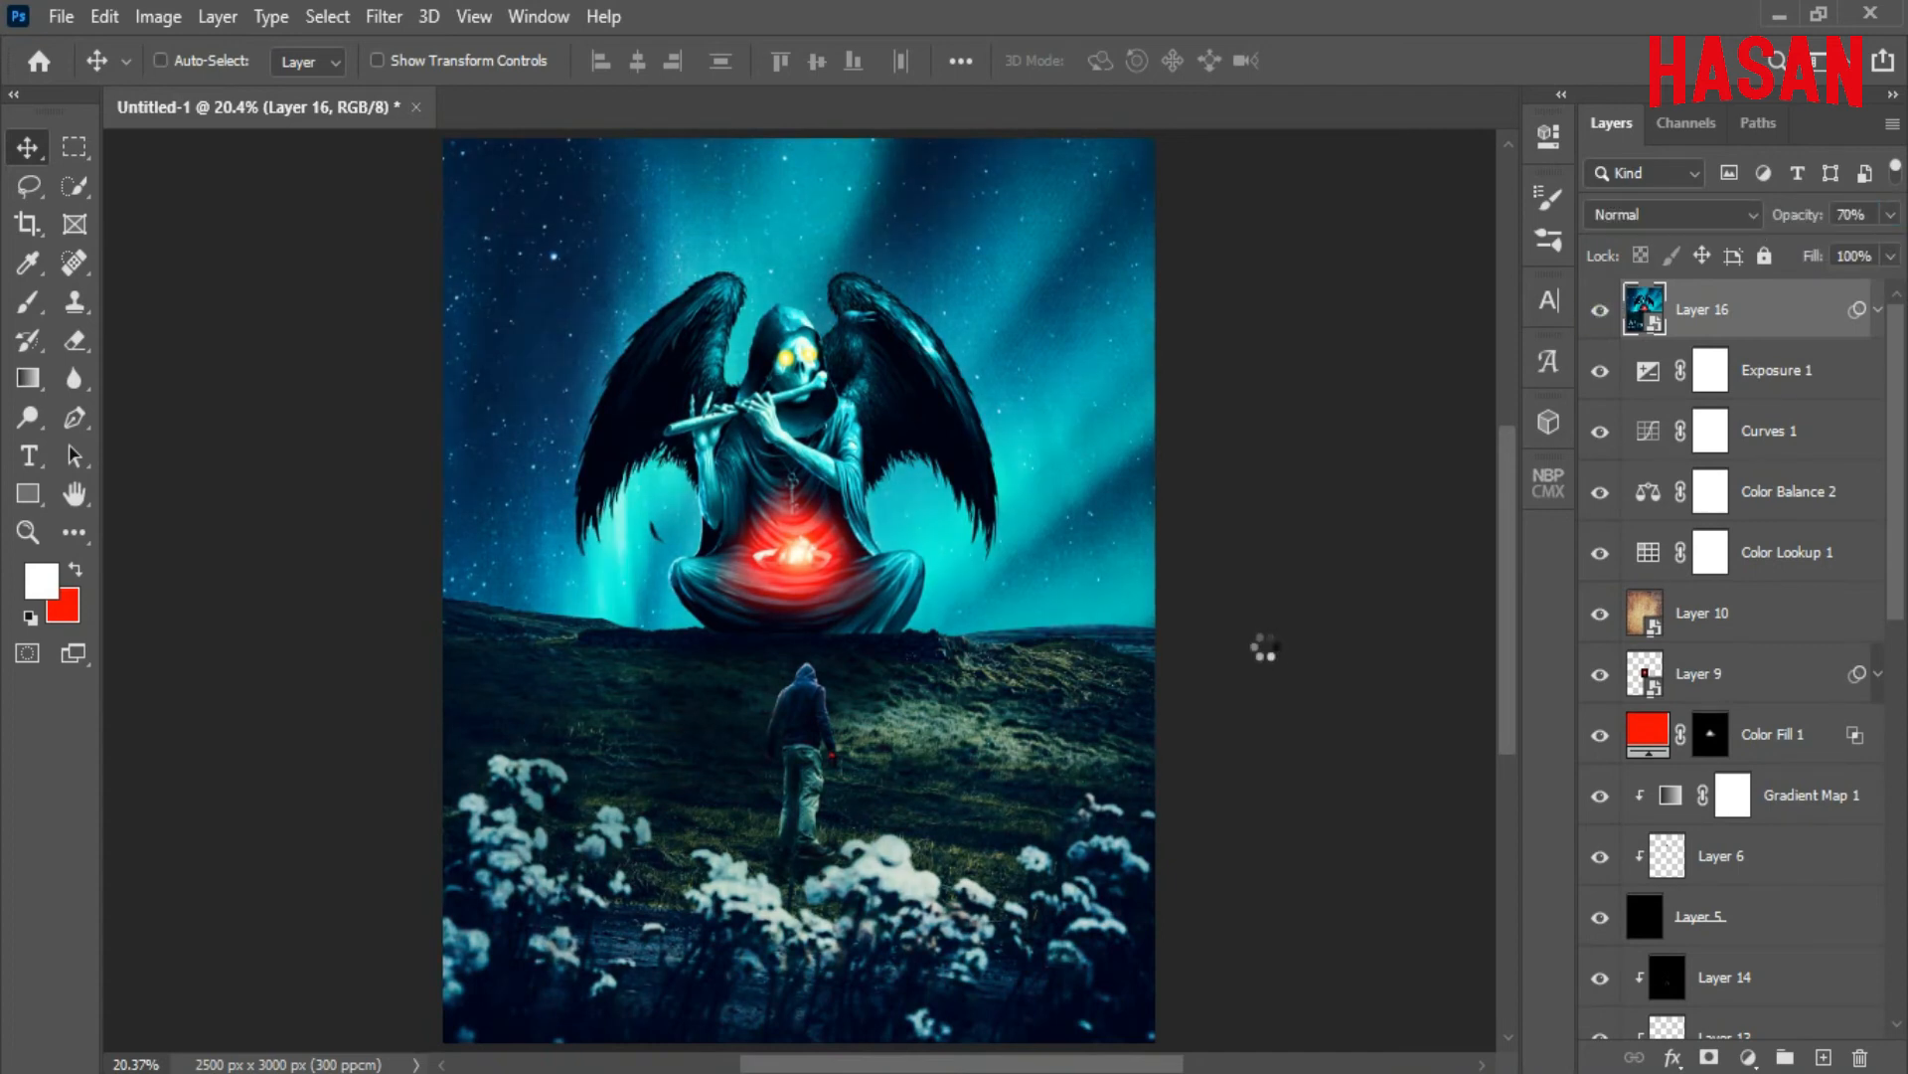
pyautogui.hotkey('ctrl', 'shift', 'alt', 'n')
pyautogui.hotkey('ctrl', 'shift', 'alt', 'e')
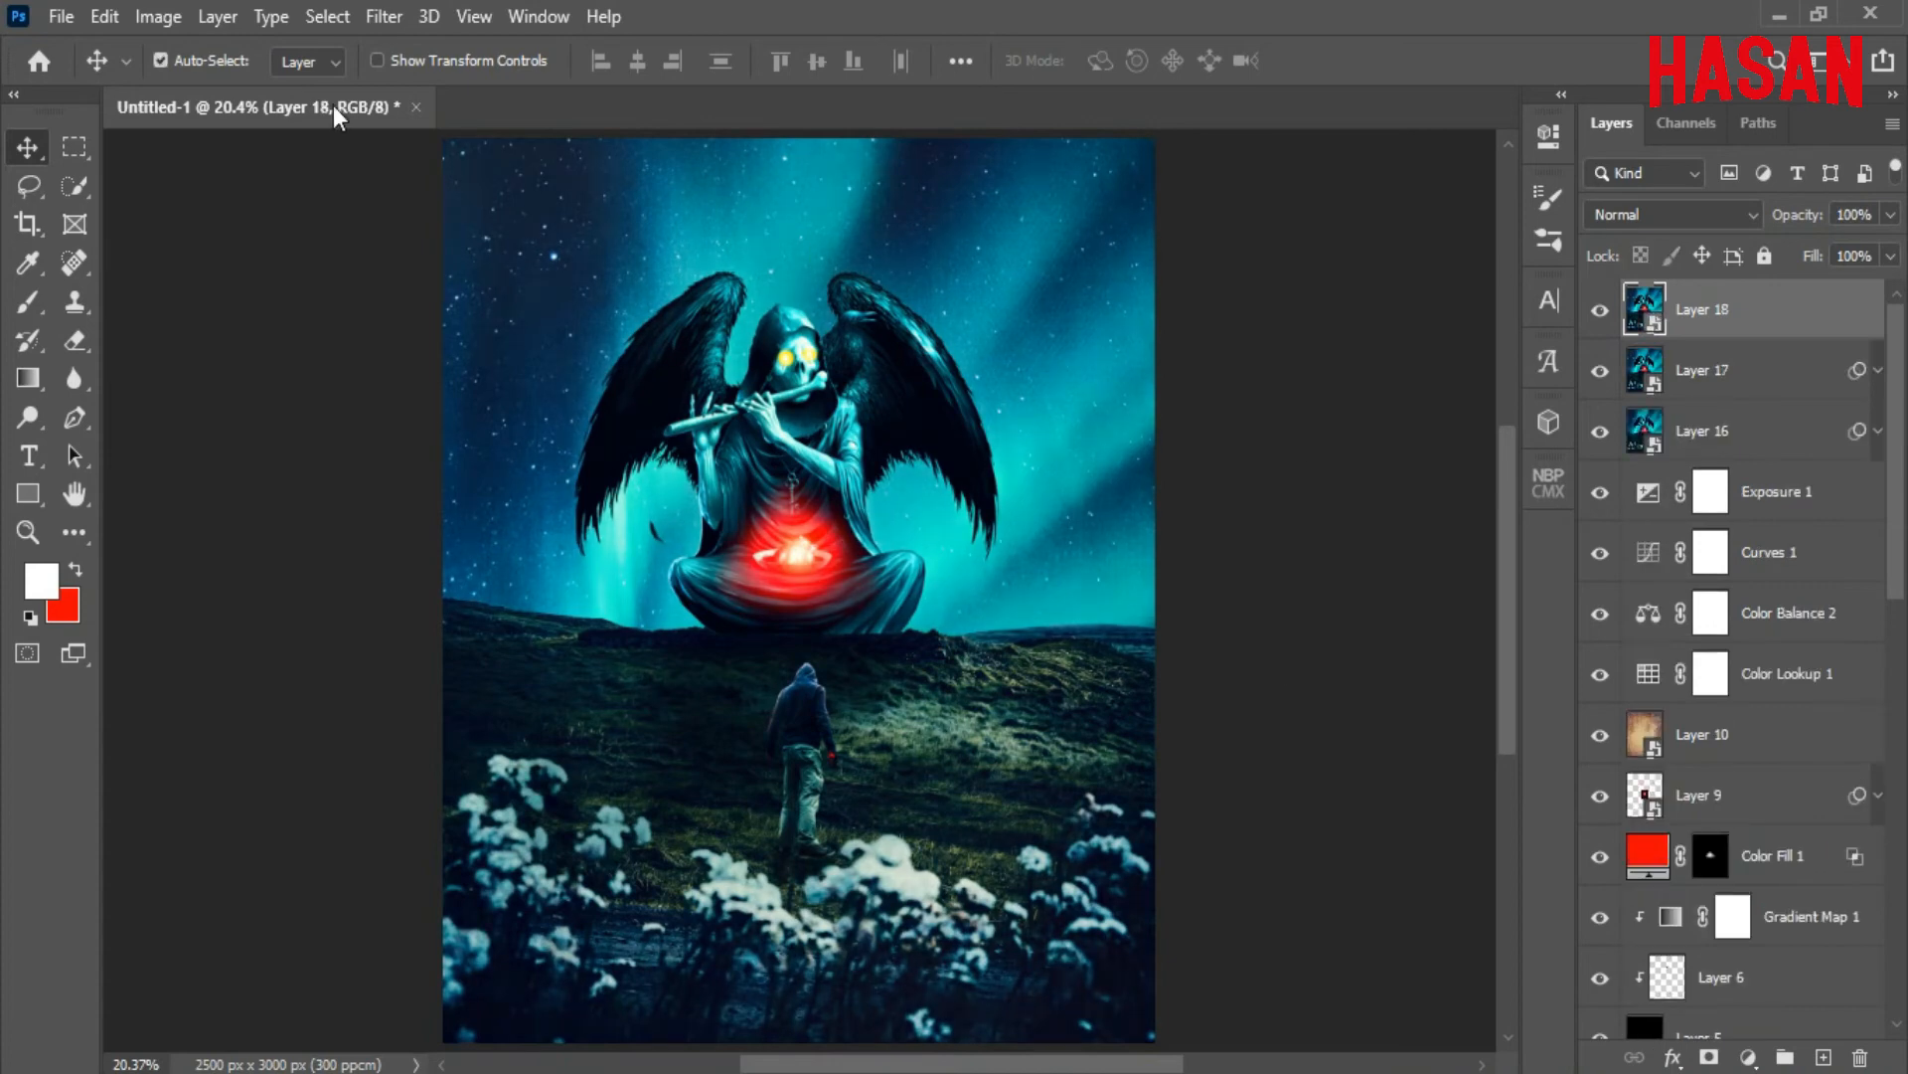
# Open the new top layer in the Color Efex Pro 4 filter and postpone the Nik Collection update
pyautogui.click(380, 18)
pyautogui.moveTo(682, 723)
pyautogui.click(815, 731)
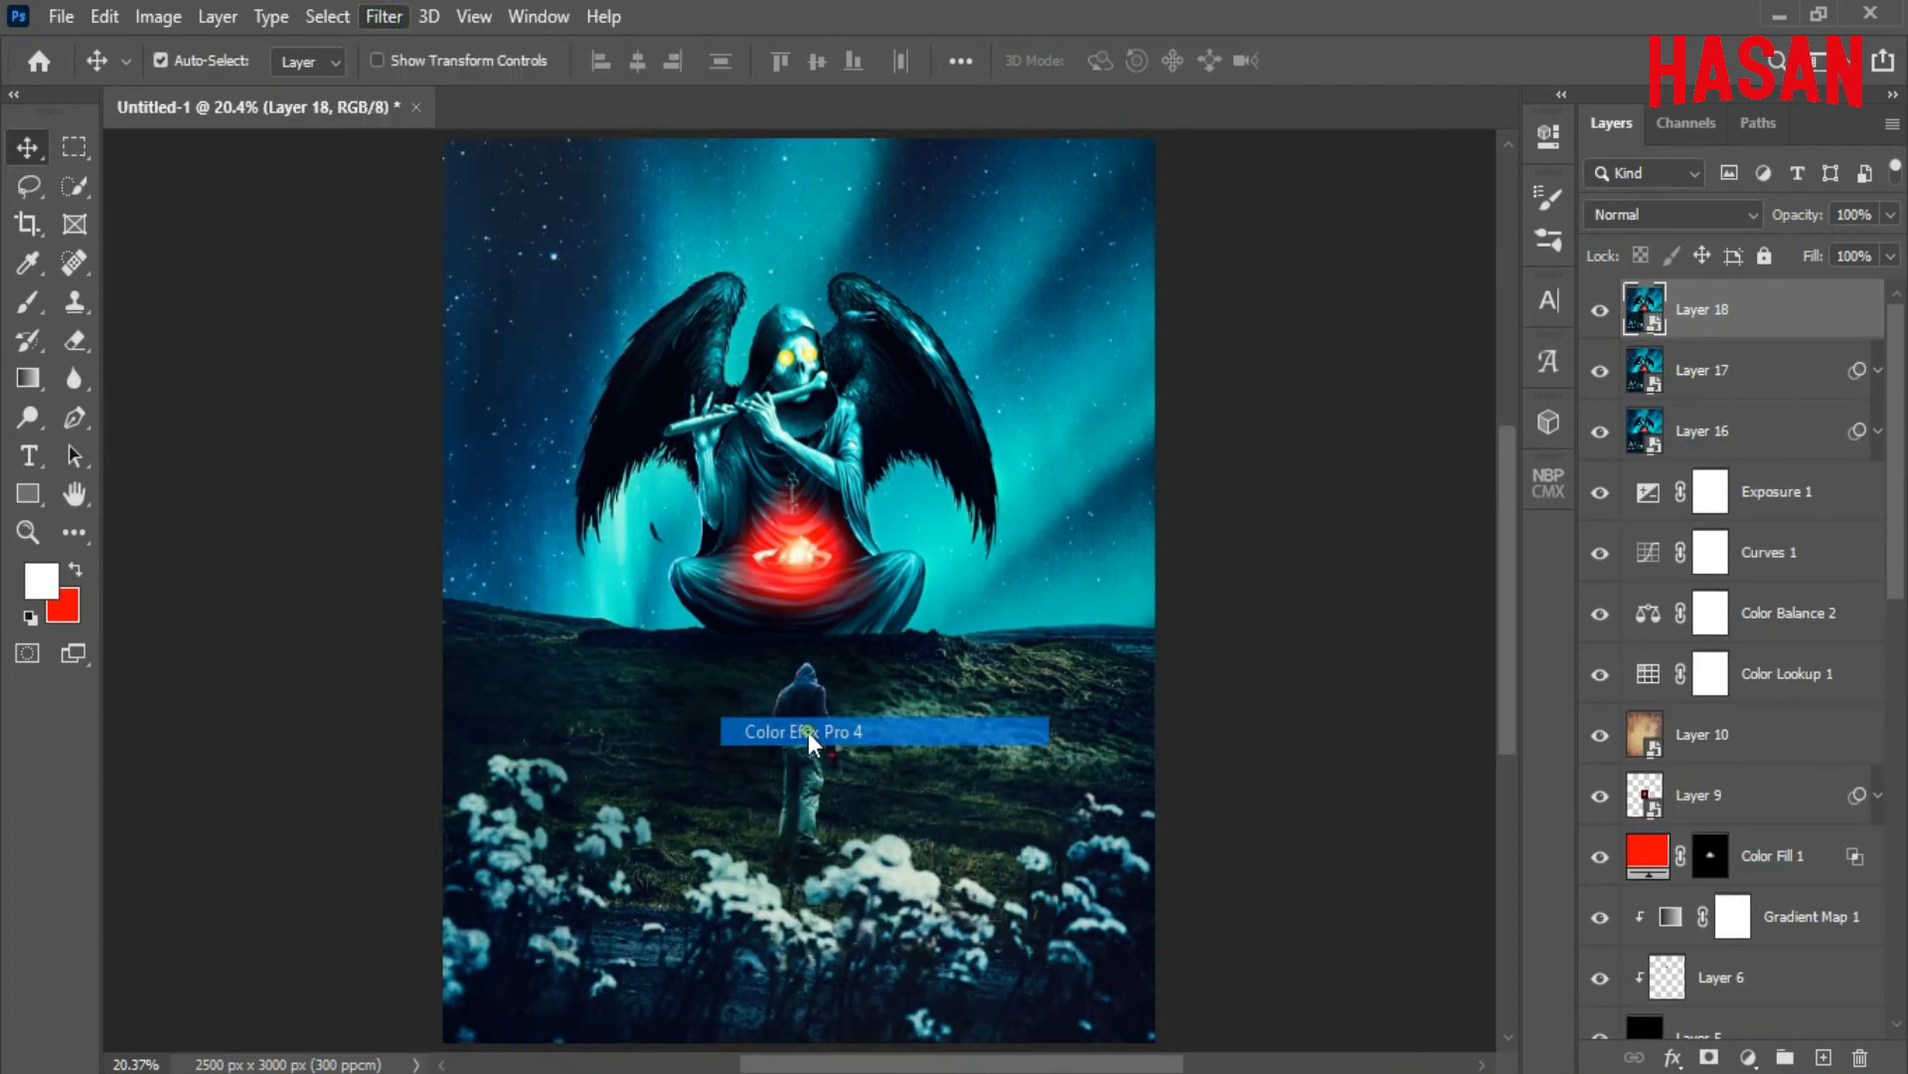
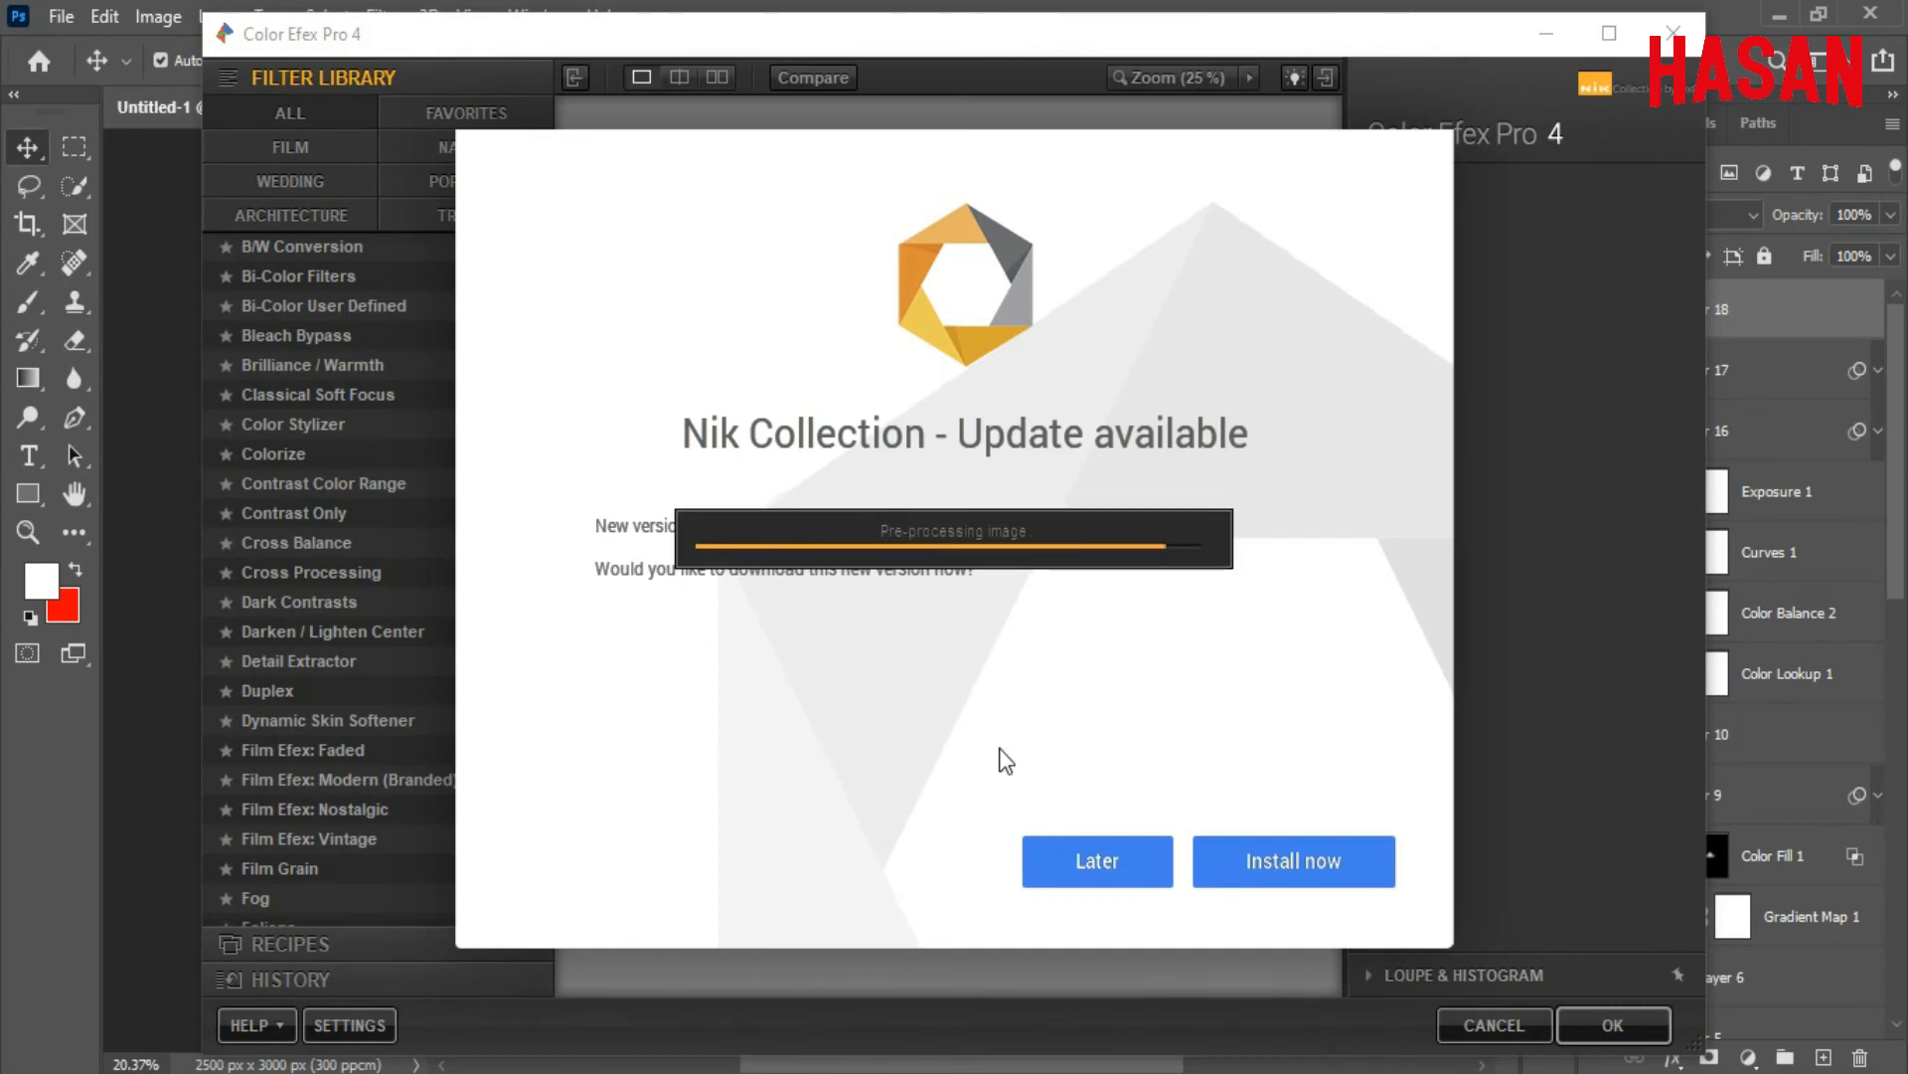
pyautogui.click(1095, 861)
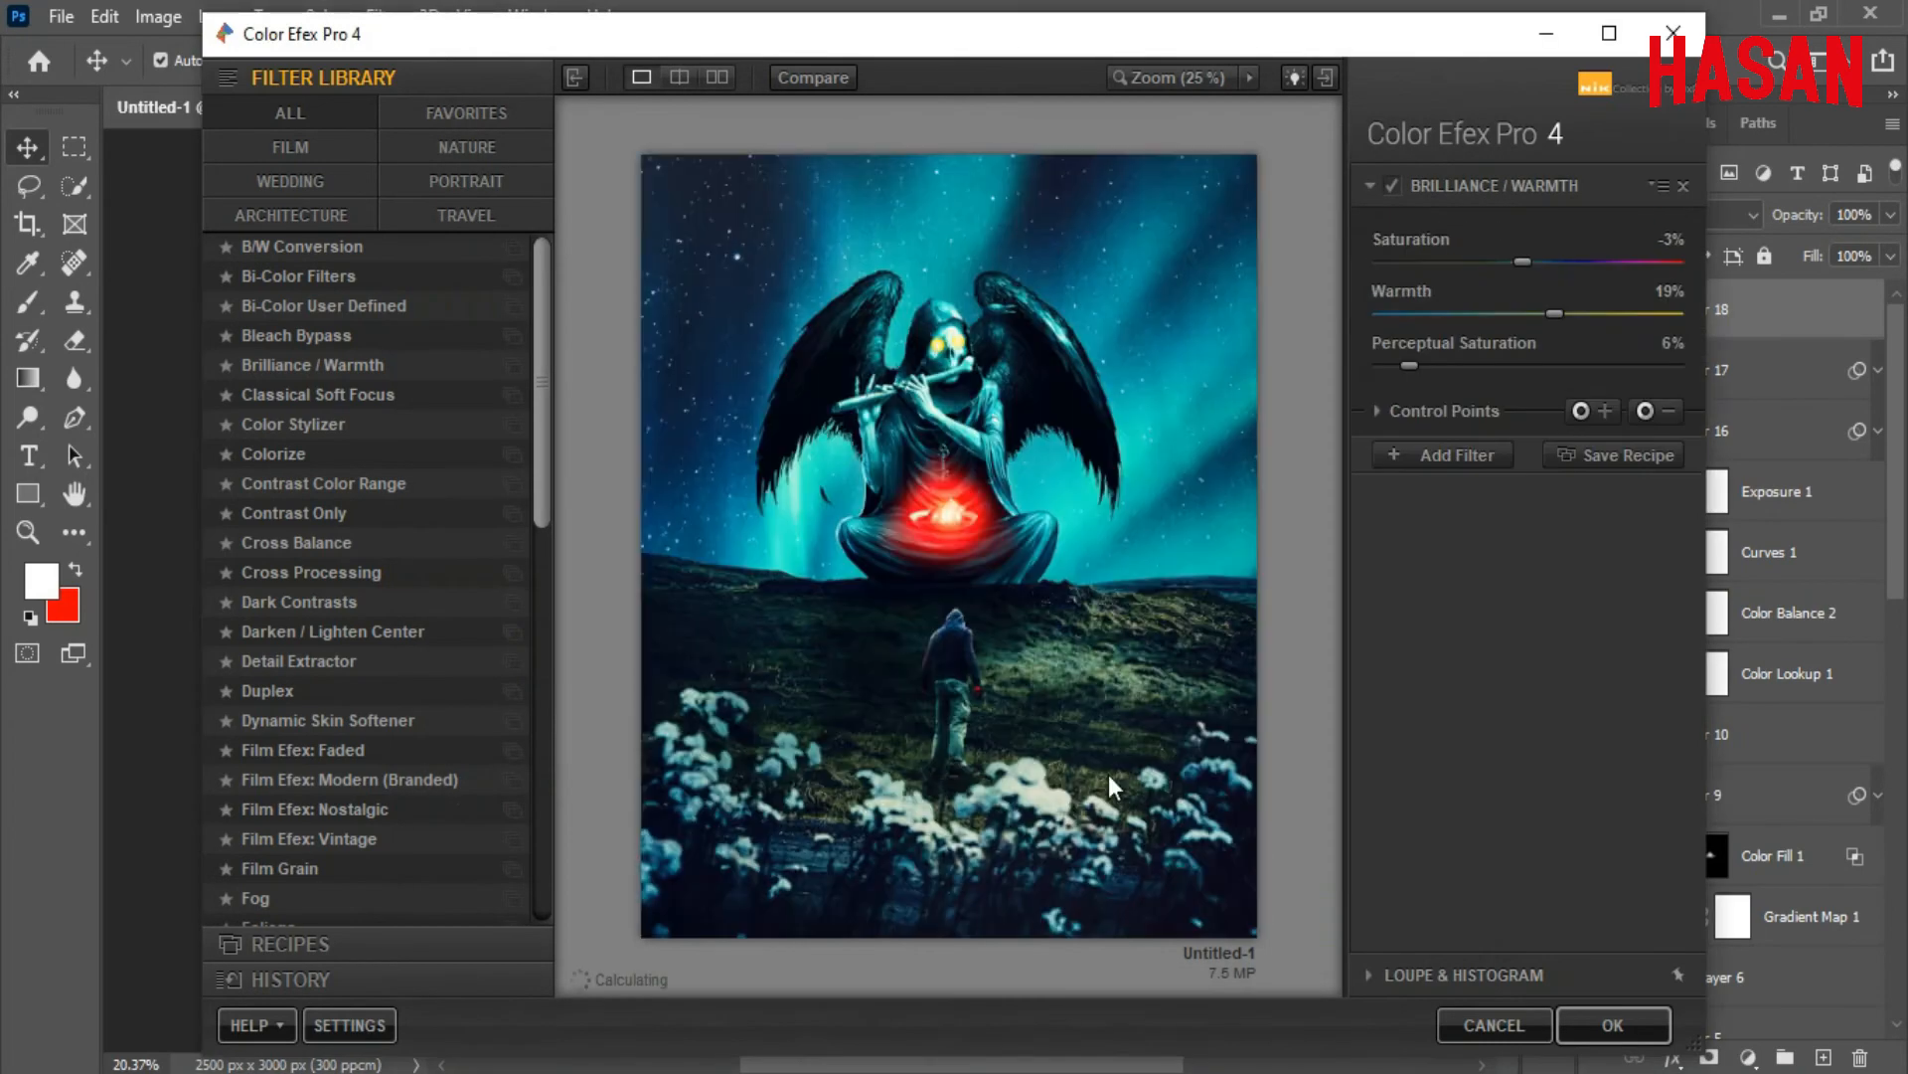
# Add a Classical Soft Focus filter after Brilliance / Warmth and choose another diffusion method for it
pyautogui.click(1436, 456)
pyautogui.scroll(-1, 356, 387)
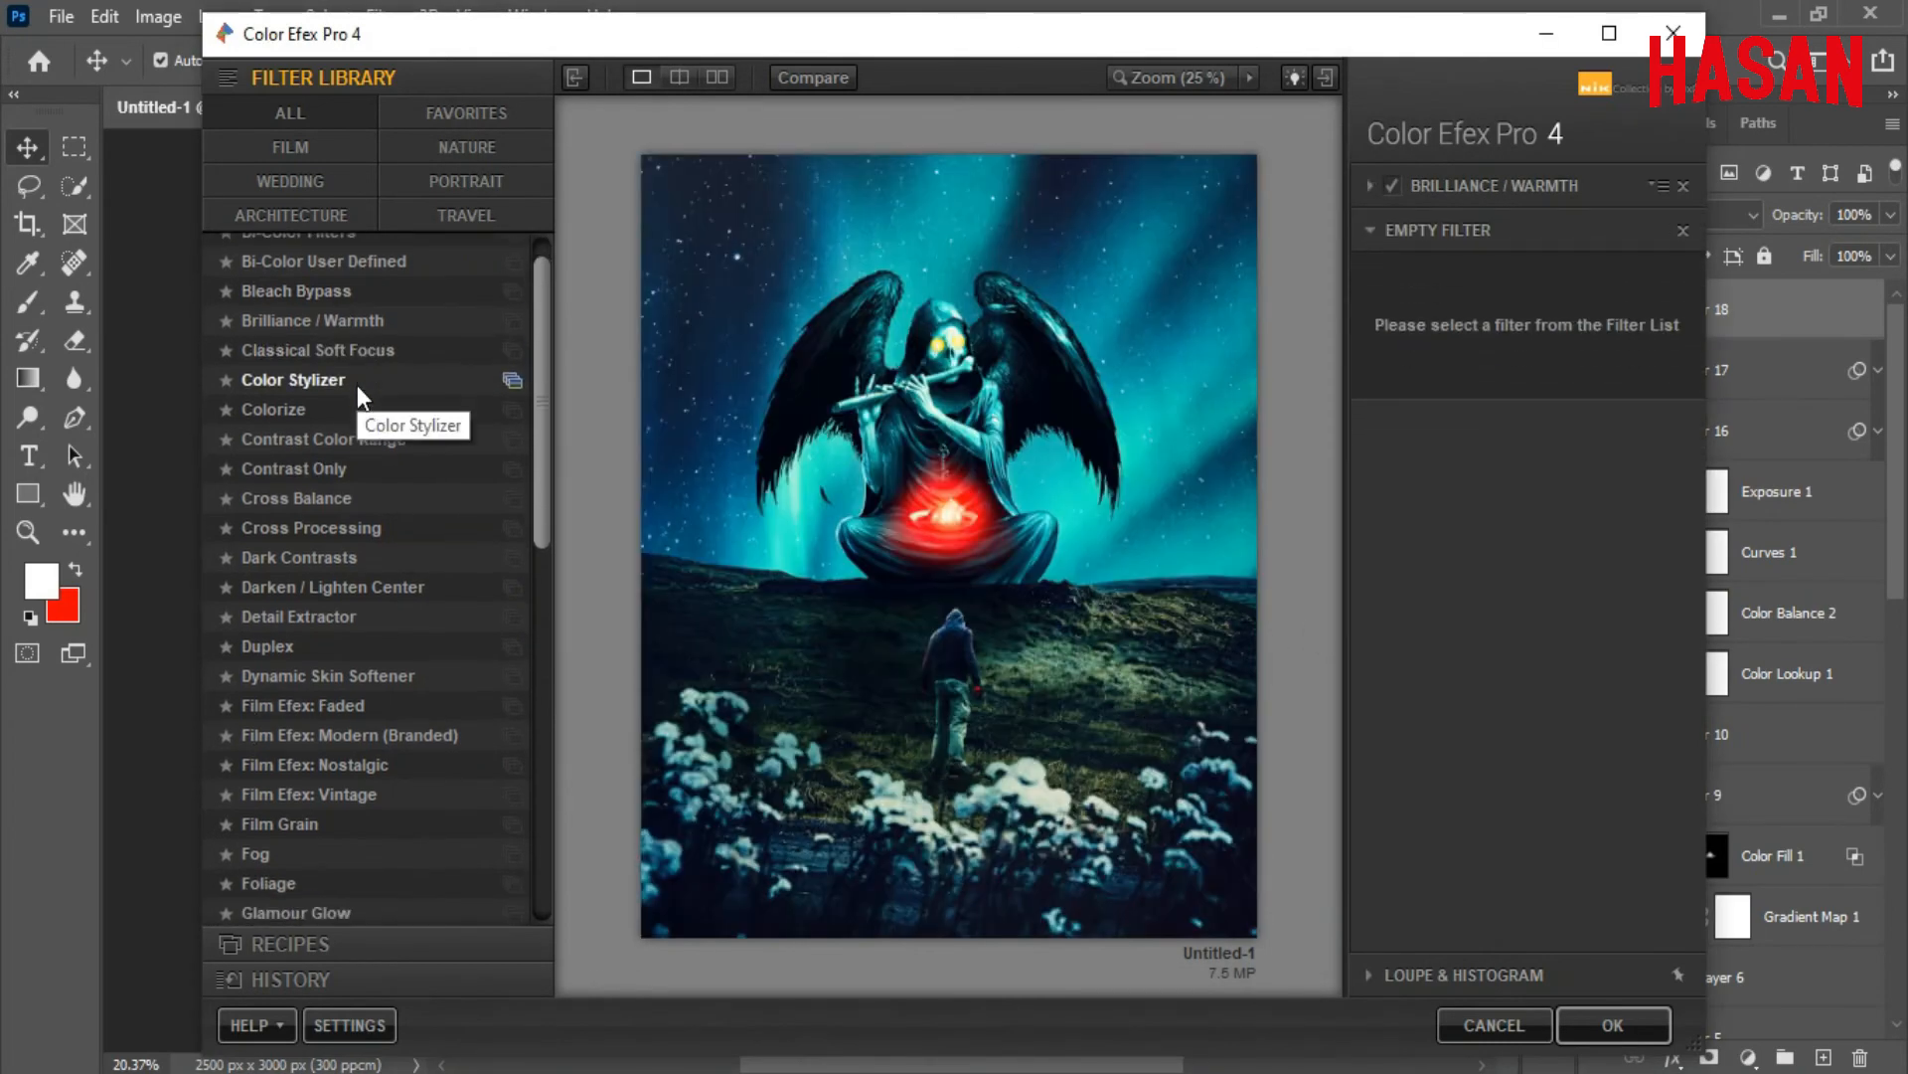
pyautogui.scroll(1, 321, 462)
pyautogui.click(330, 396)
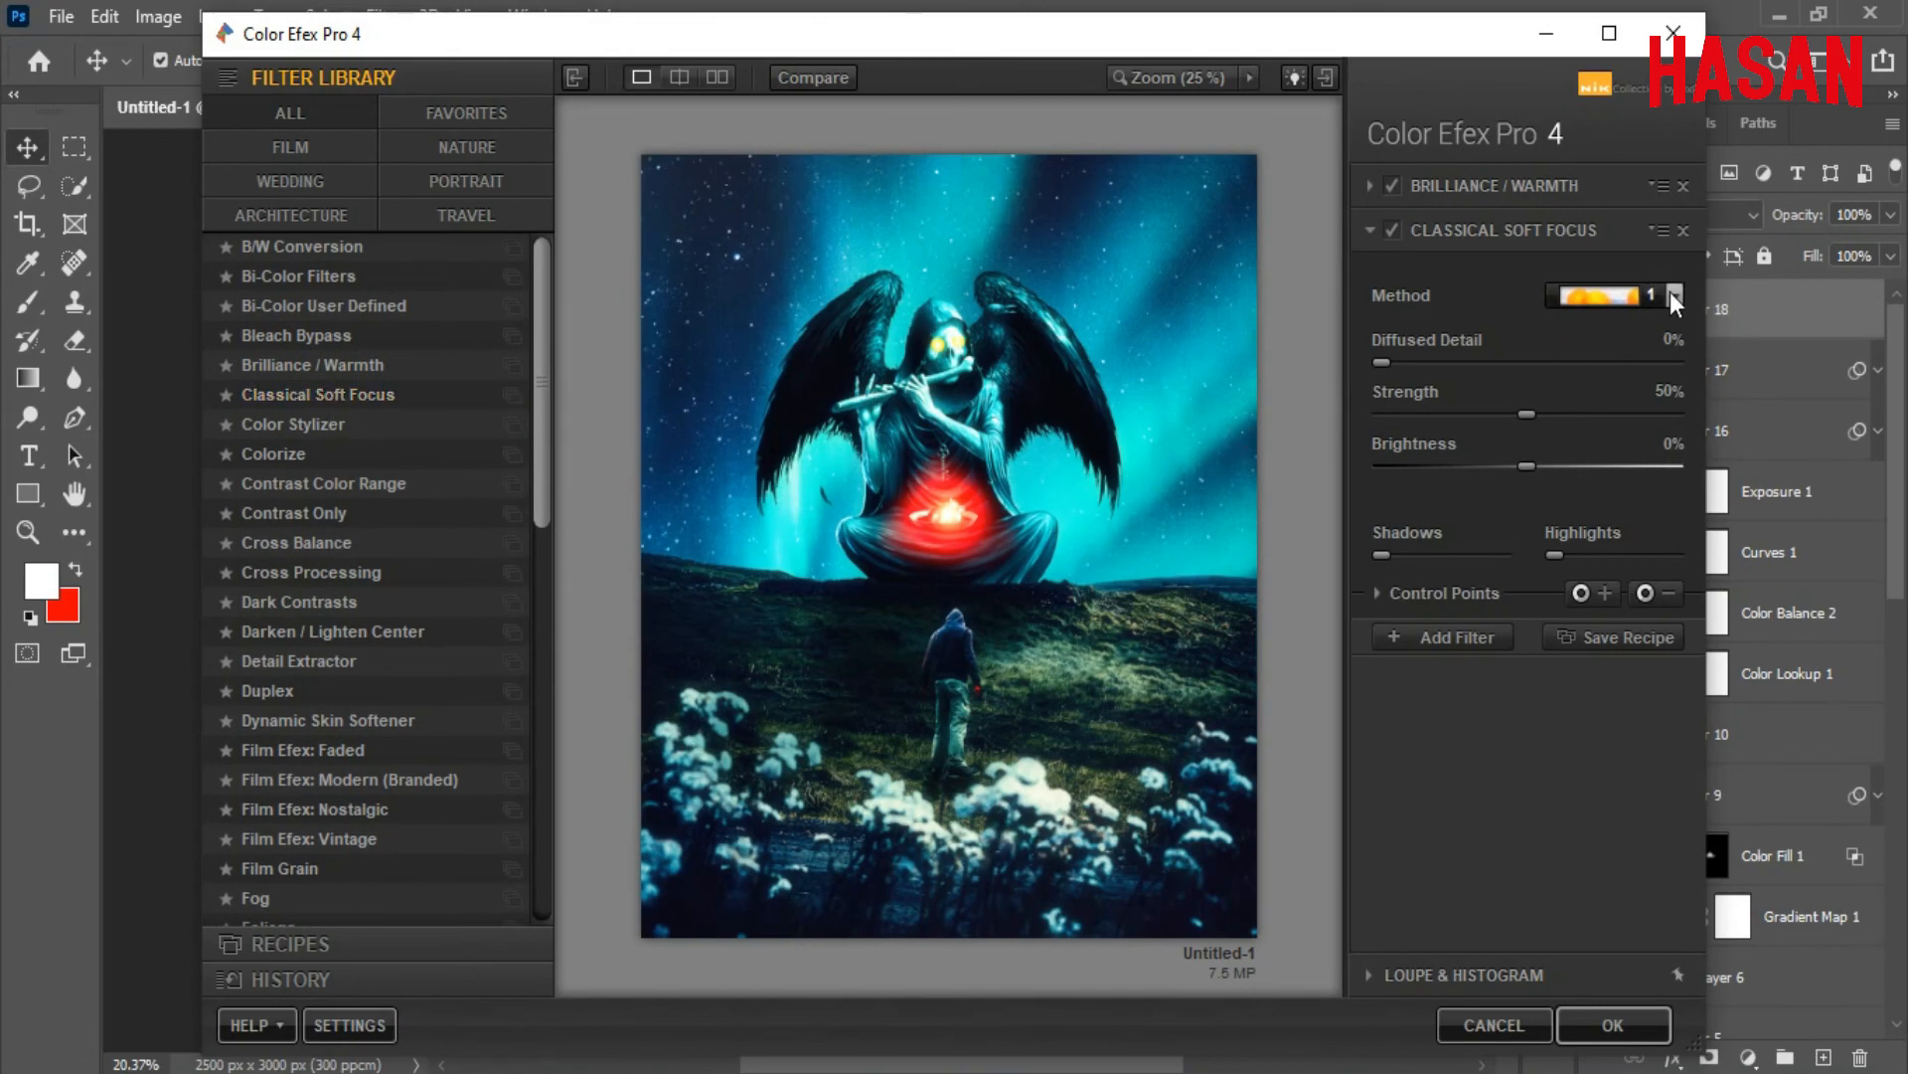
pyautogui.click(1675, 296)
pyautogui.click(1624, 363)
# Add a Glamour Glow filter to the stack and reduce its glow strength
pyautogui.click(1457, 637)
pyautogui.scroll(-2, 417, 457)
pyautogui.scroll(-1, 378, 616)
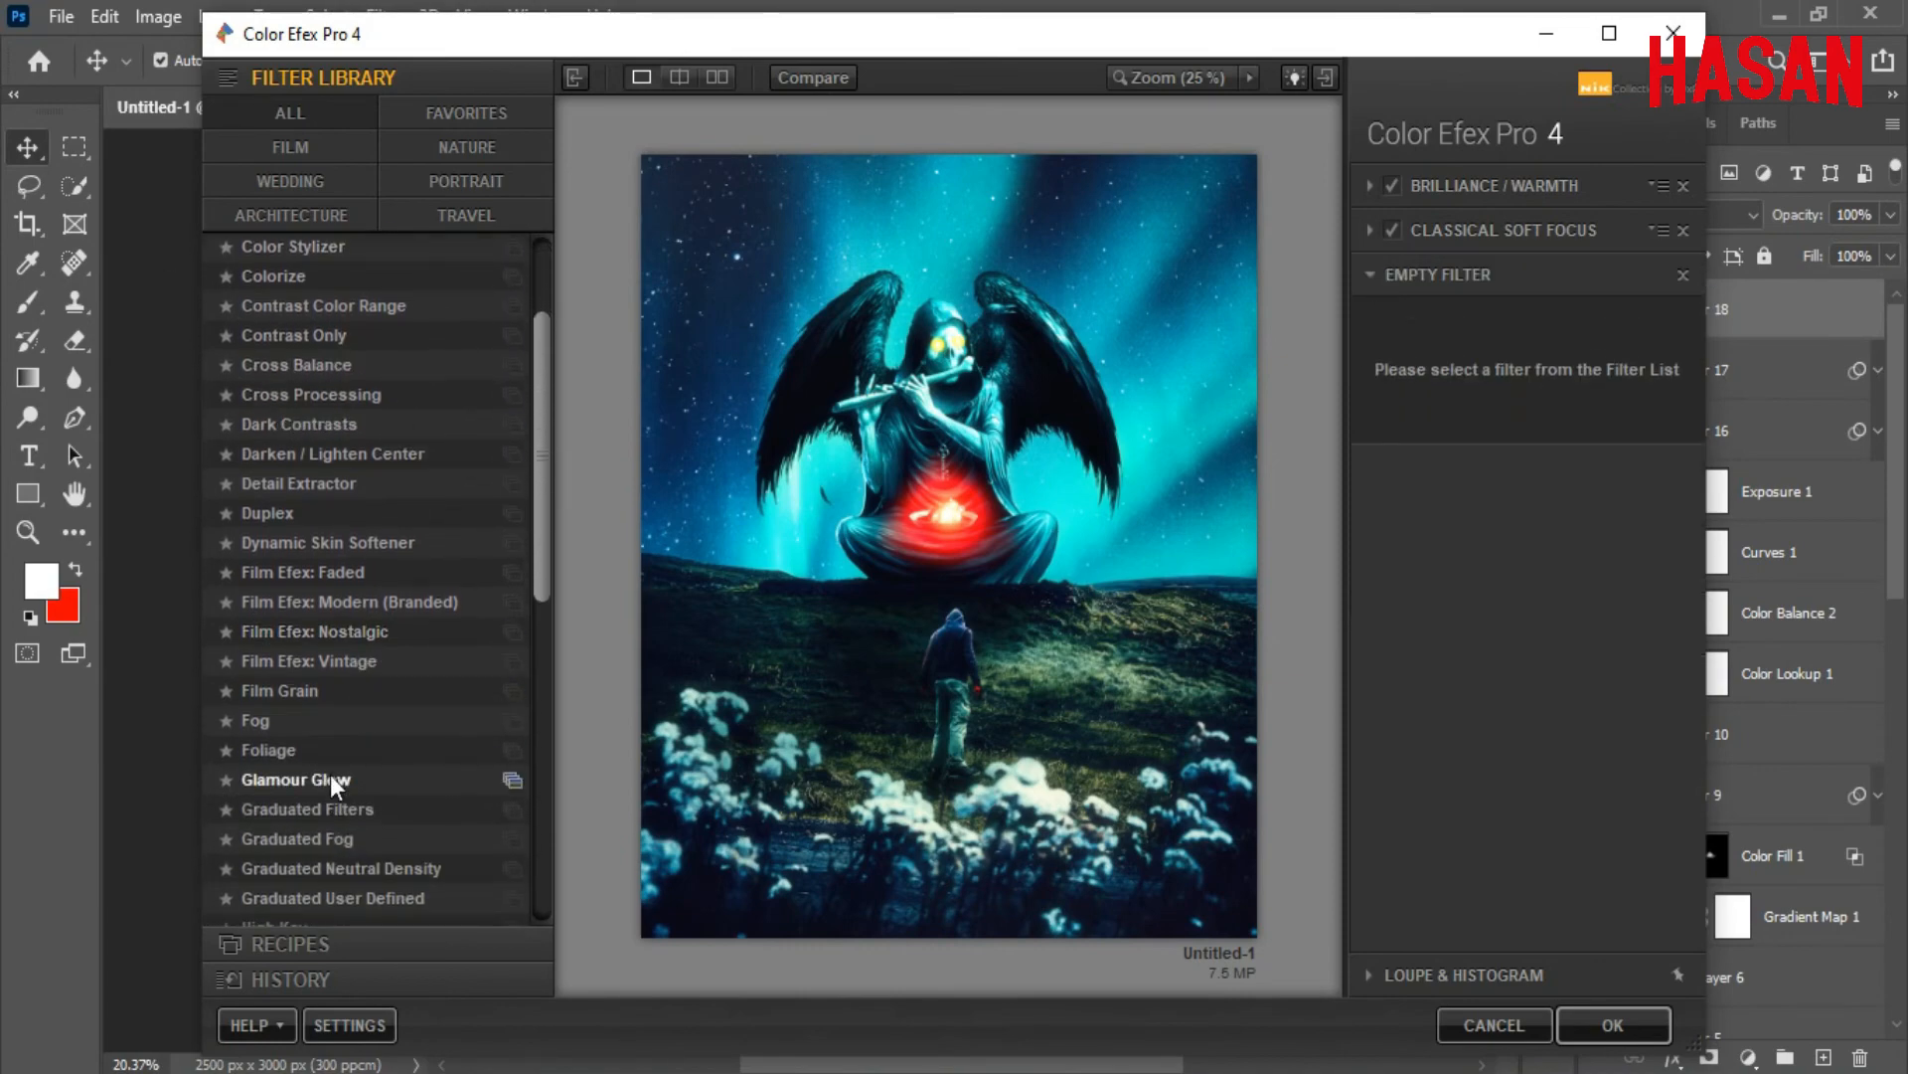
pyautogui.click(328, 780)
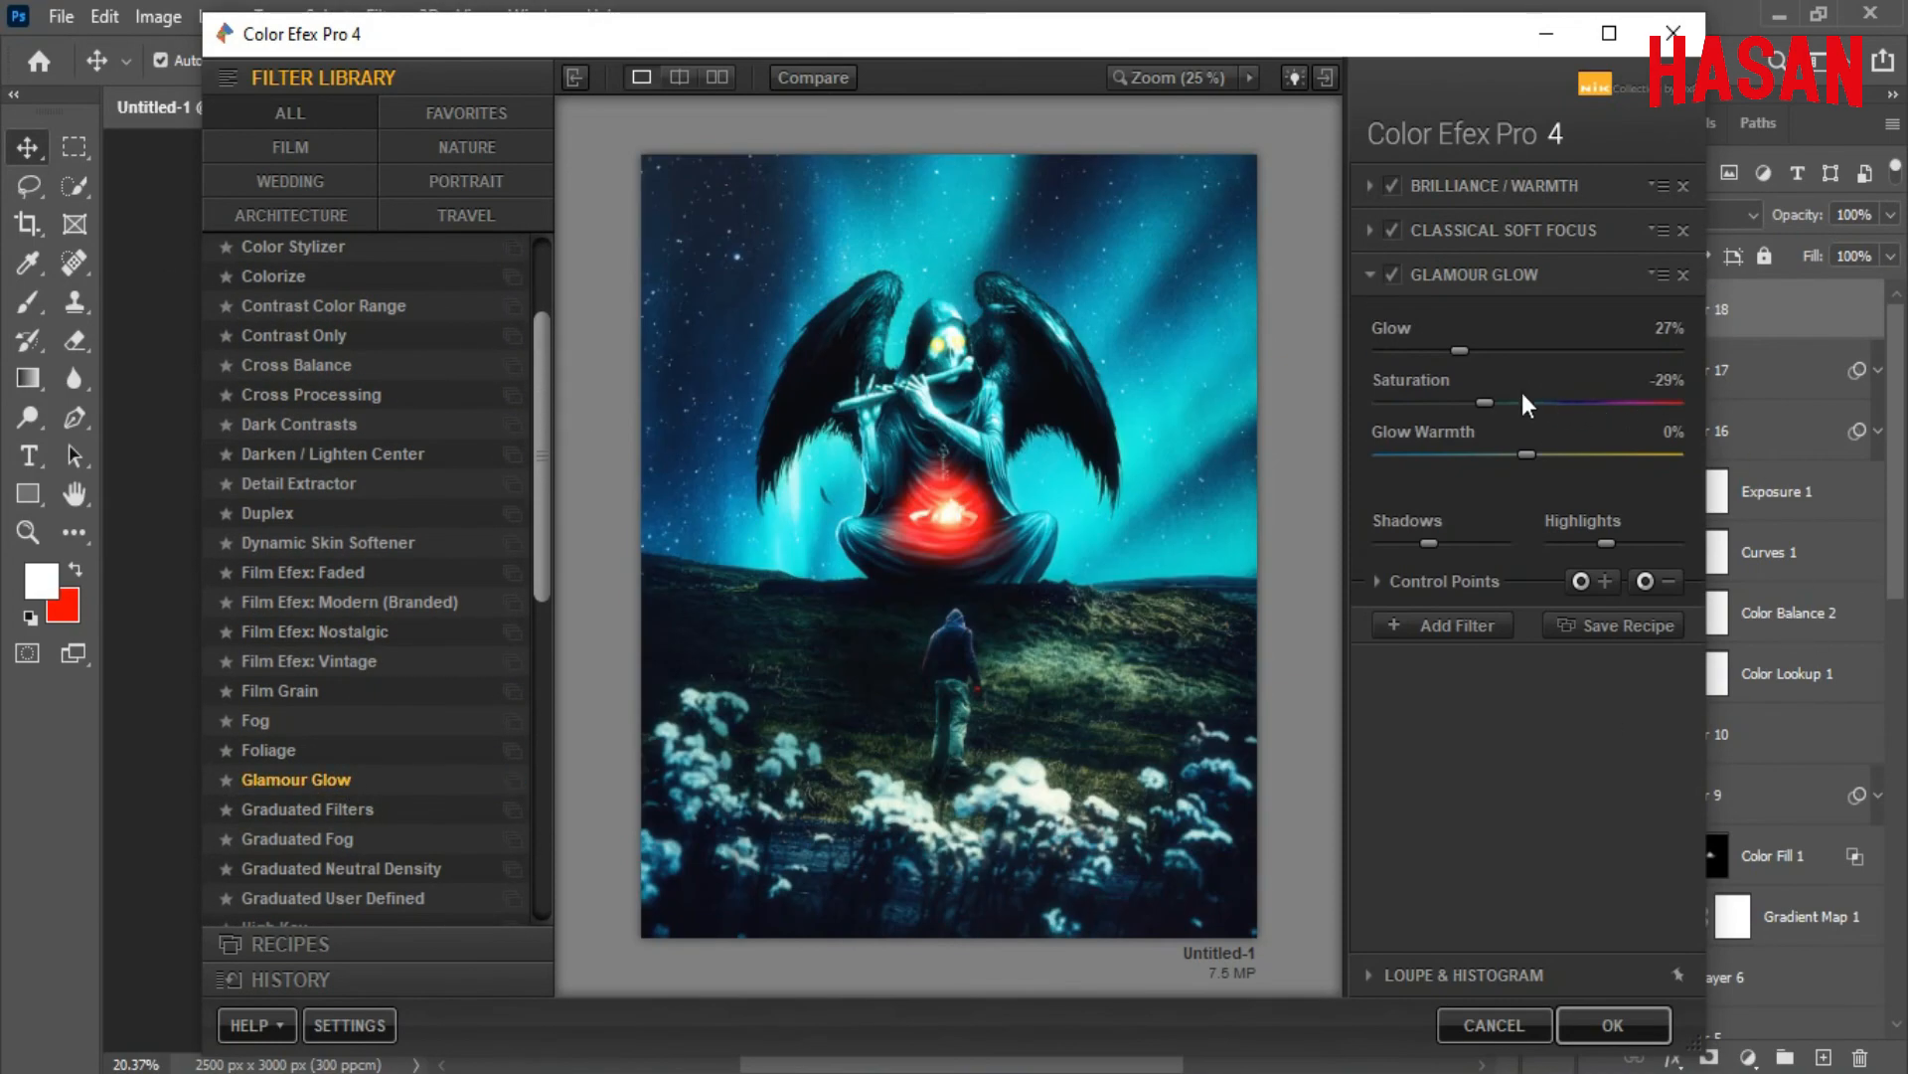
pyautogui.moveTo(1459, 350); pyautogui.dragTo(1429, 349)
# Add a Detail Extractor filter to the stack and set its strength to 15%
pyautogui.click(1416, 624)
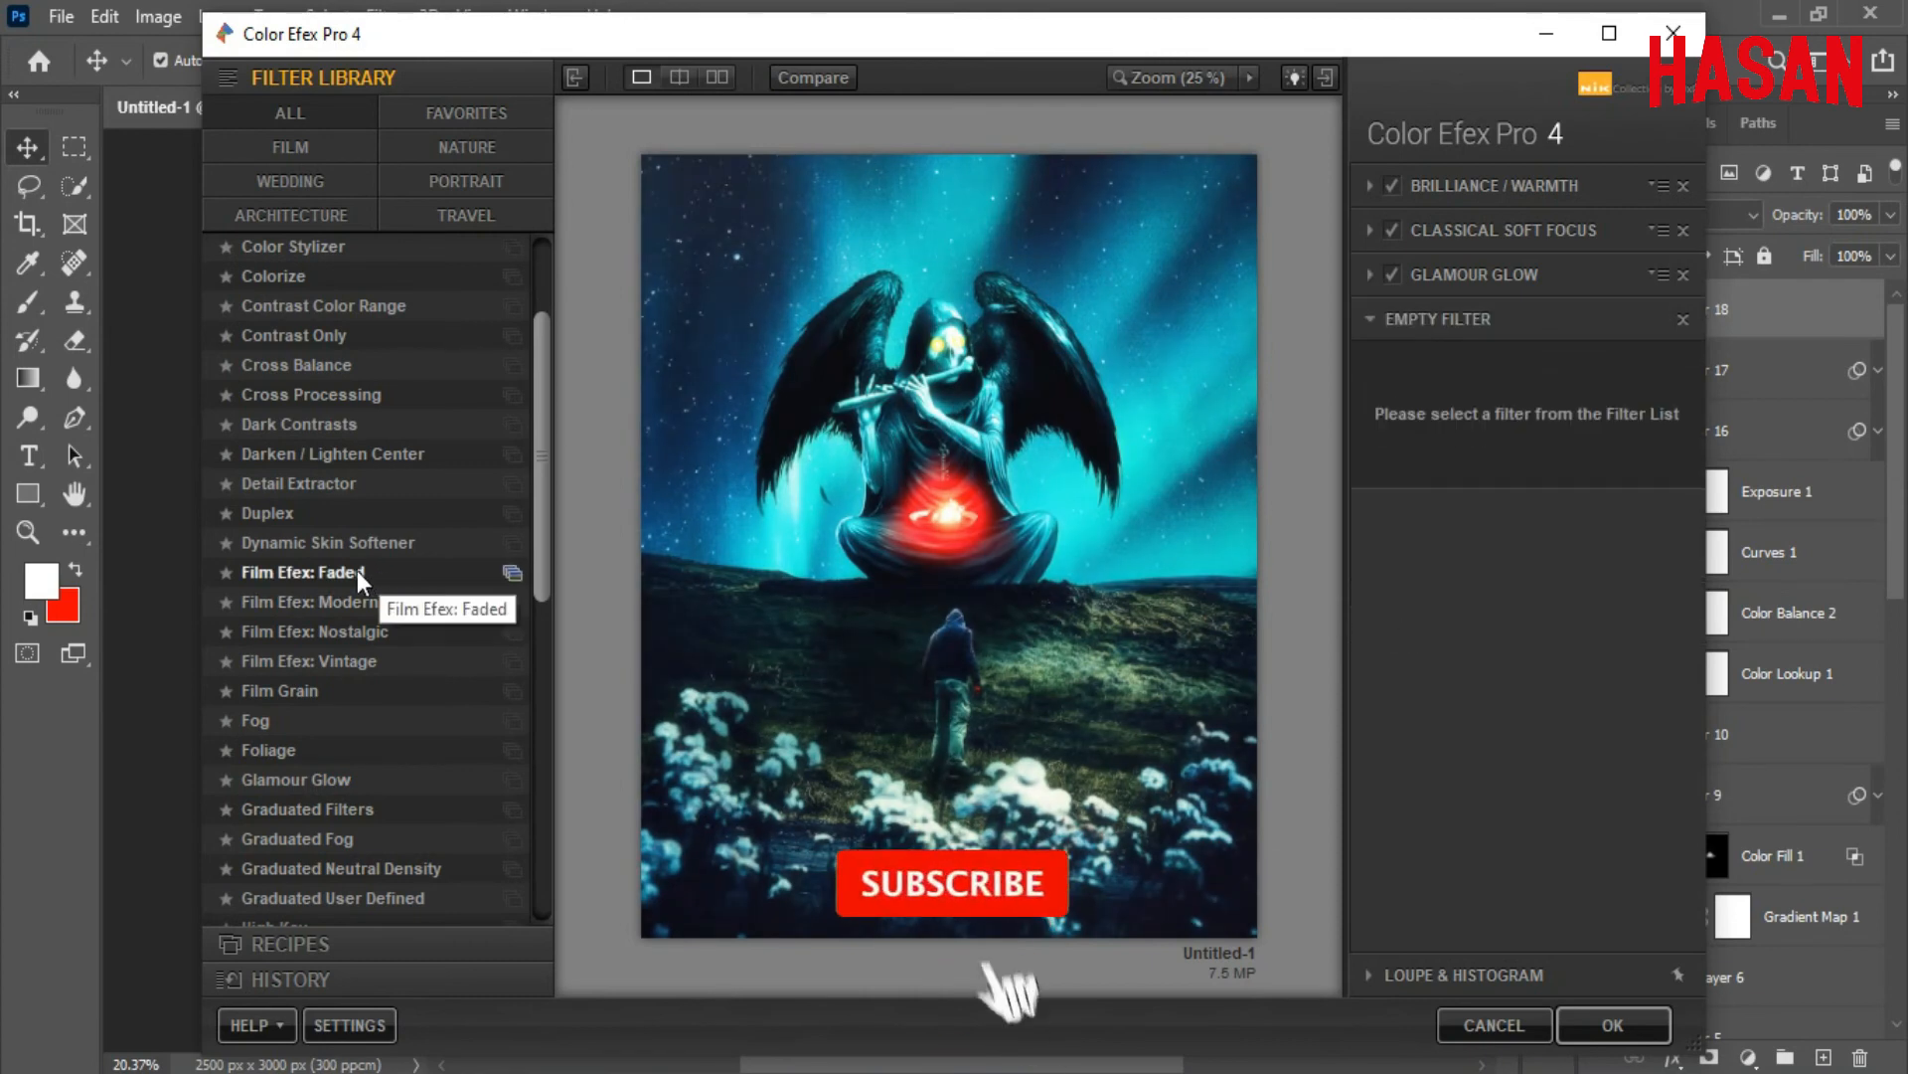
pyautogui.scroll(3, 348, 467)
pyautogui.scroll(-1, 332, 635)
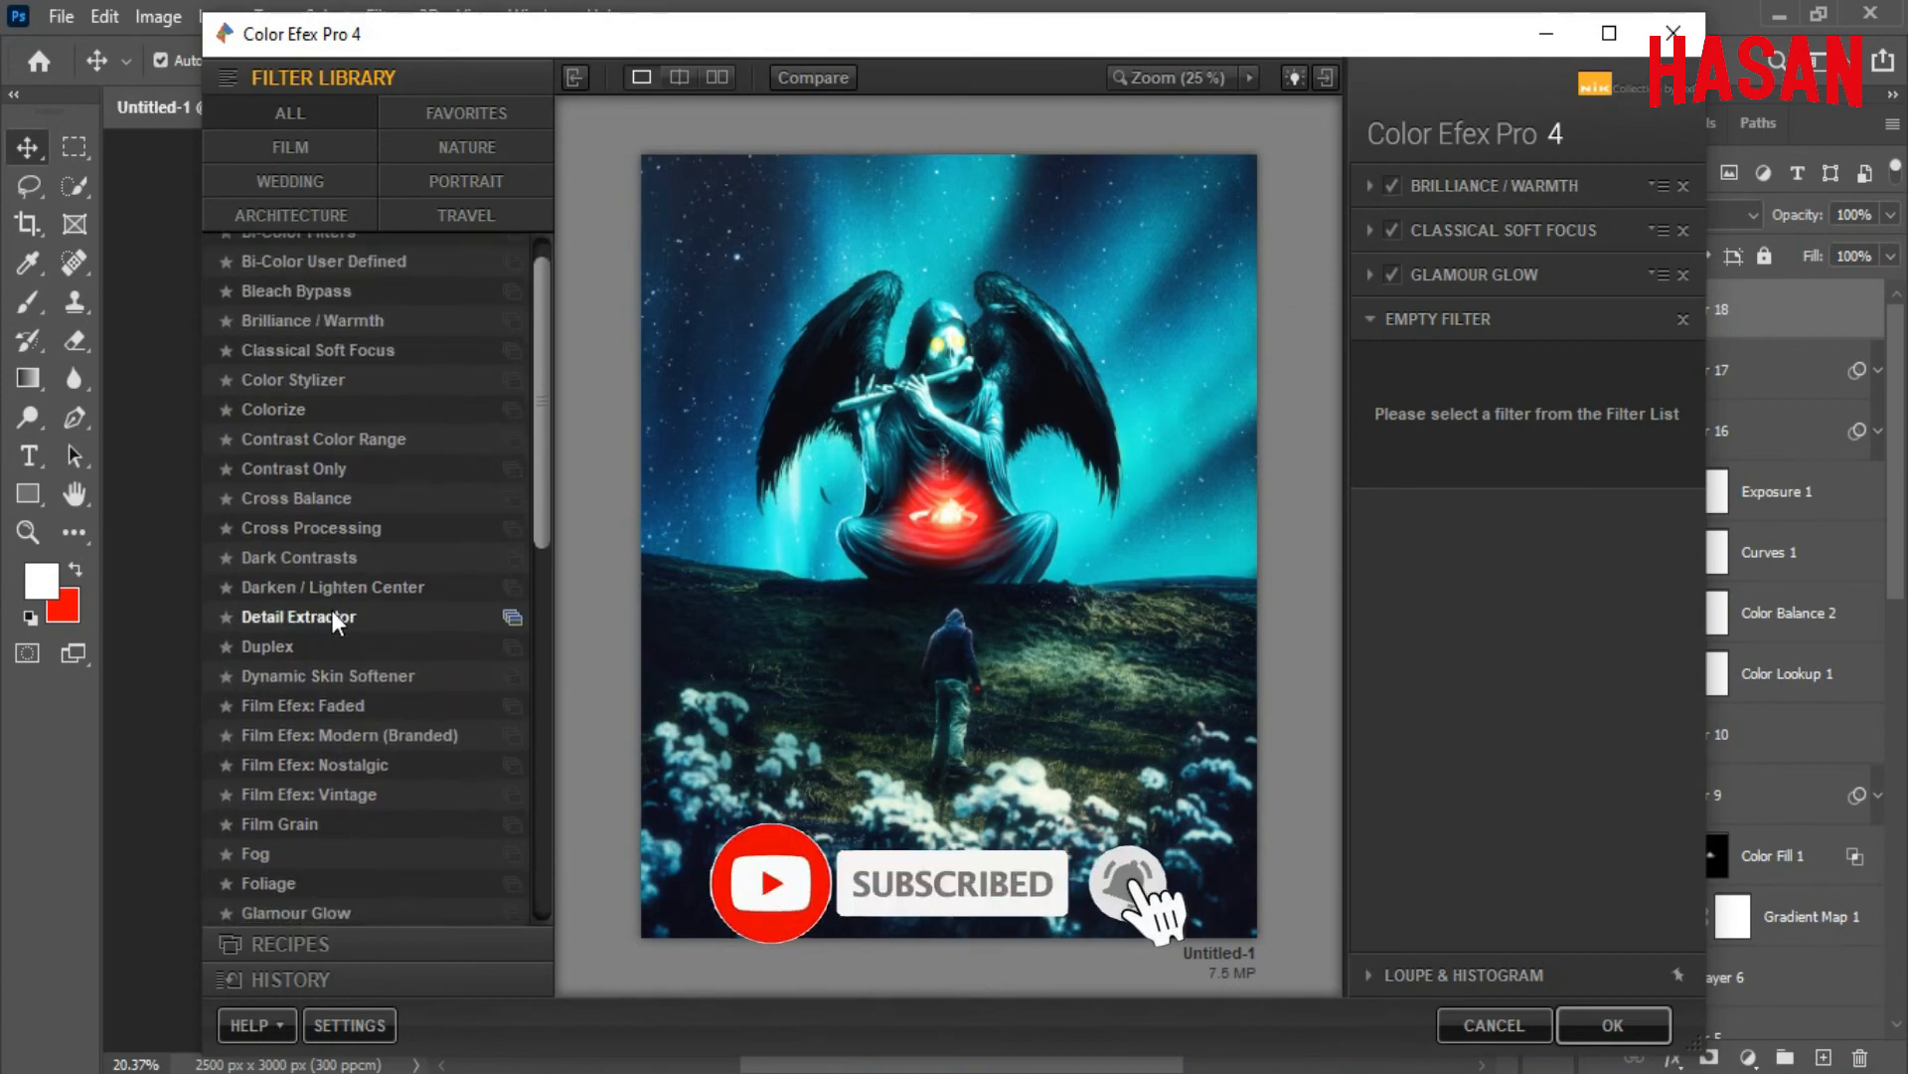
pyautogui.click(331, 612)
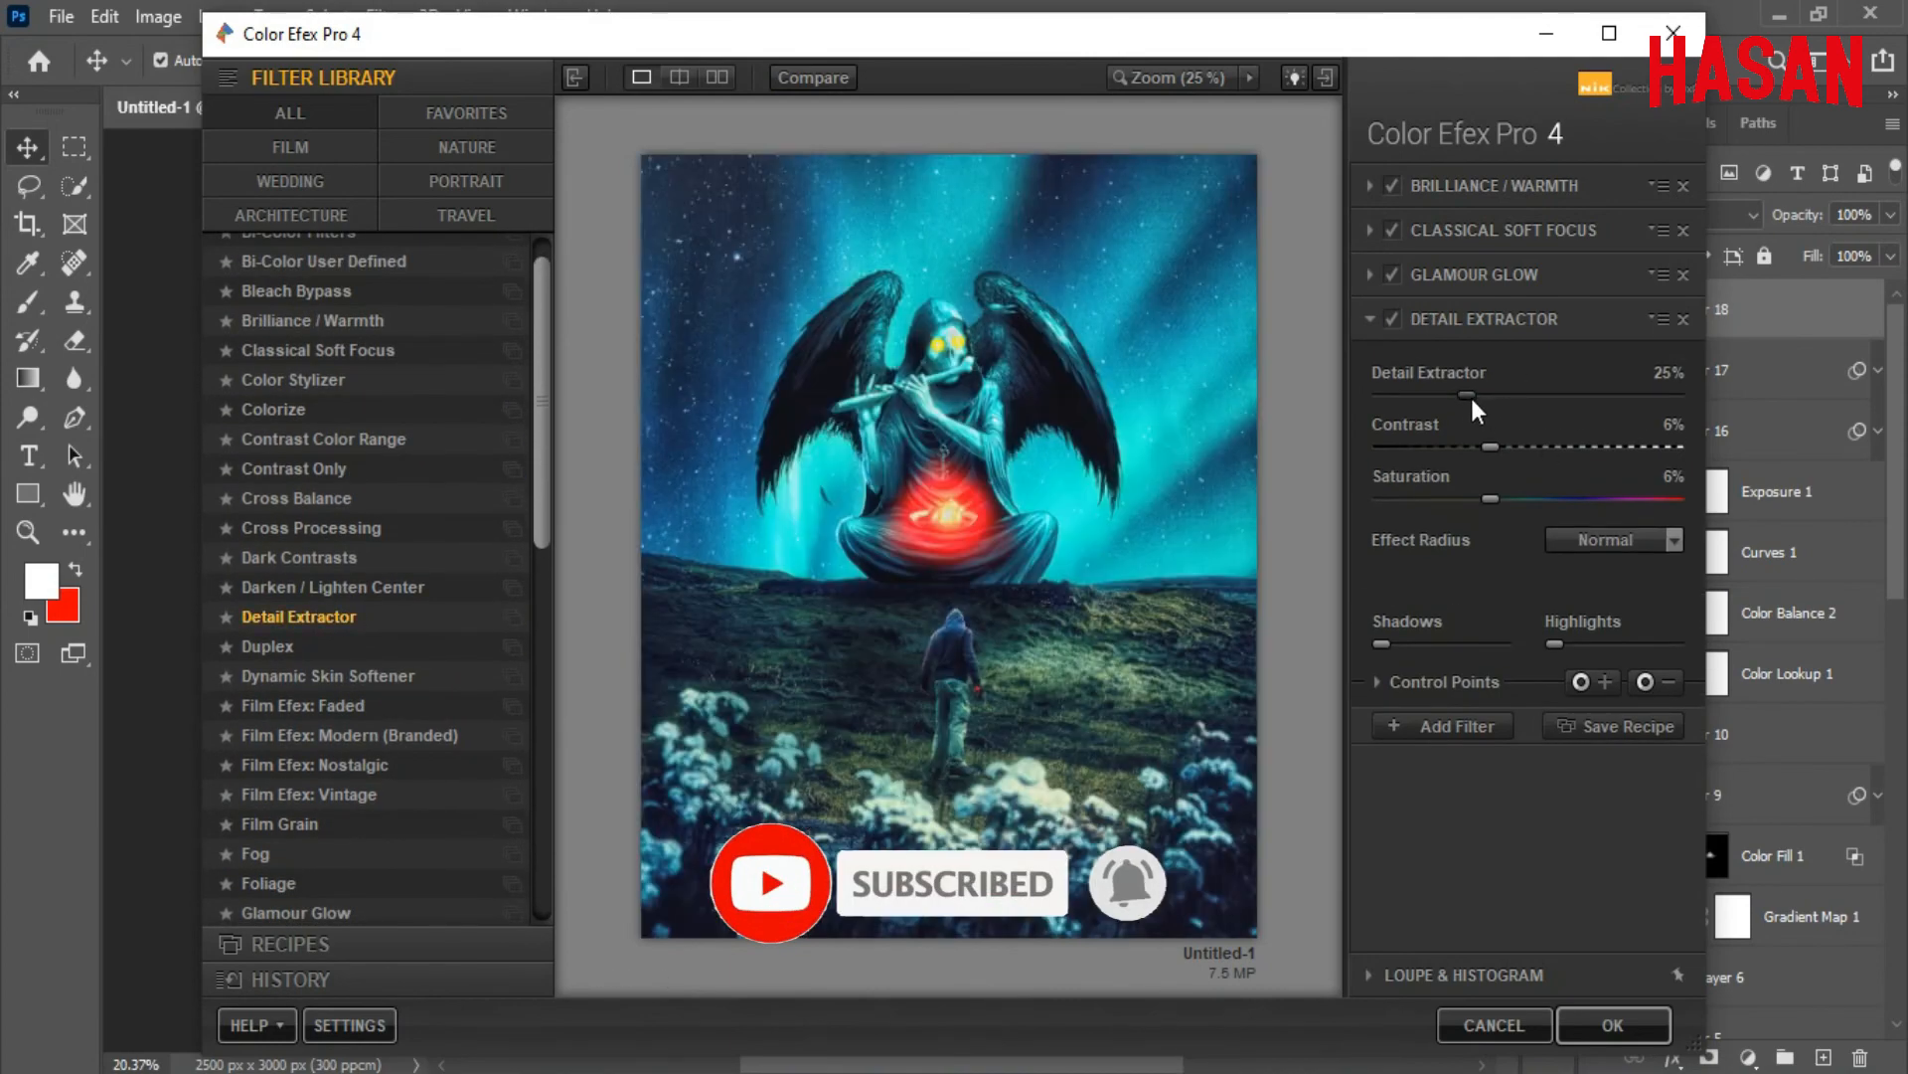
pyautogui.moveTo(1470, 396)
pyautogui.mouseDown()
pyautogui.moveTo(1416, 396)
pyautogui.moveTo(1457, 395)
pyautogui.moveTo(1421, 390)
pyautogui.moveTo(1437, 395)
pyautogui.mouseUp()
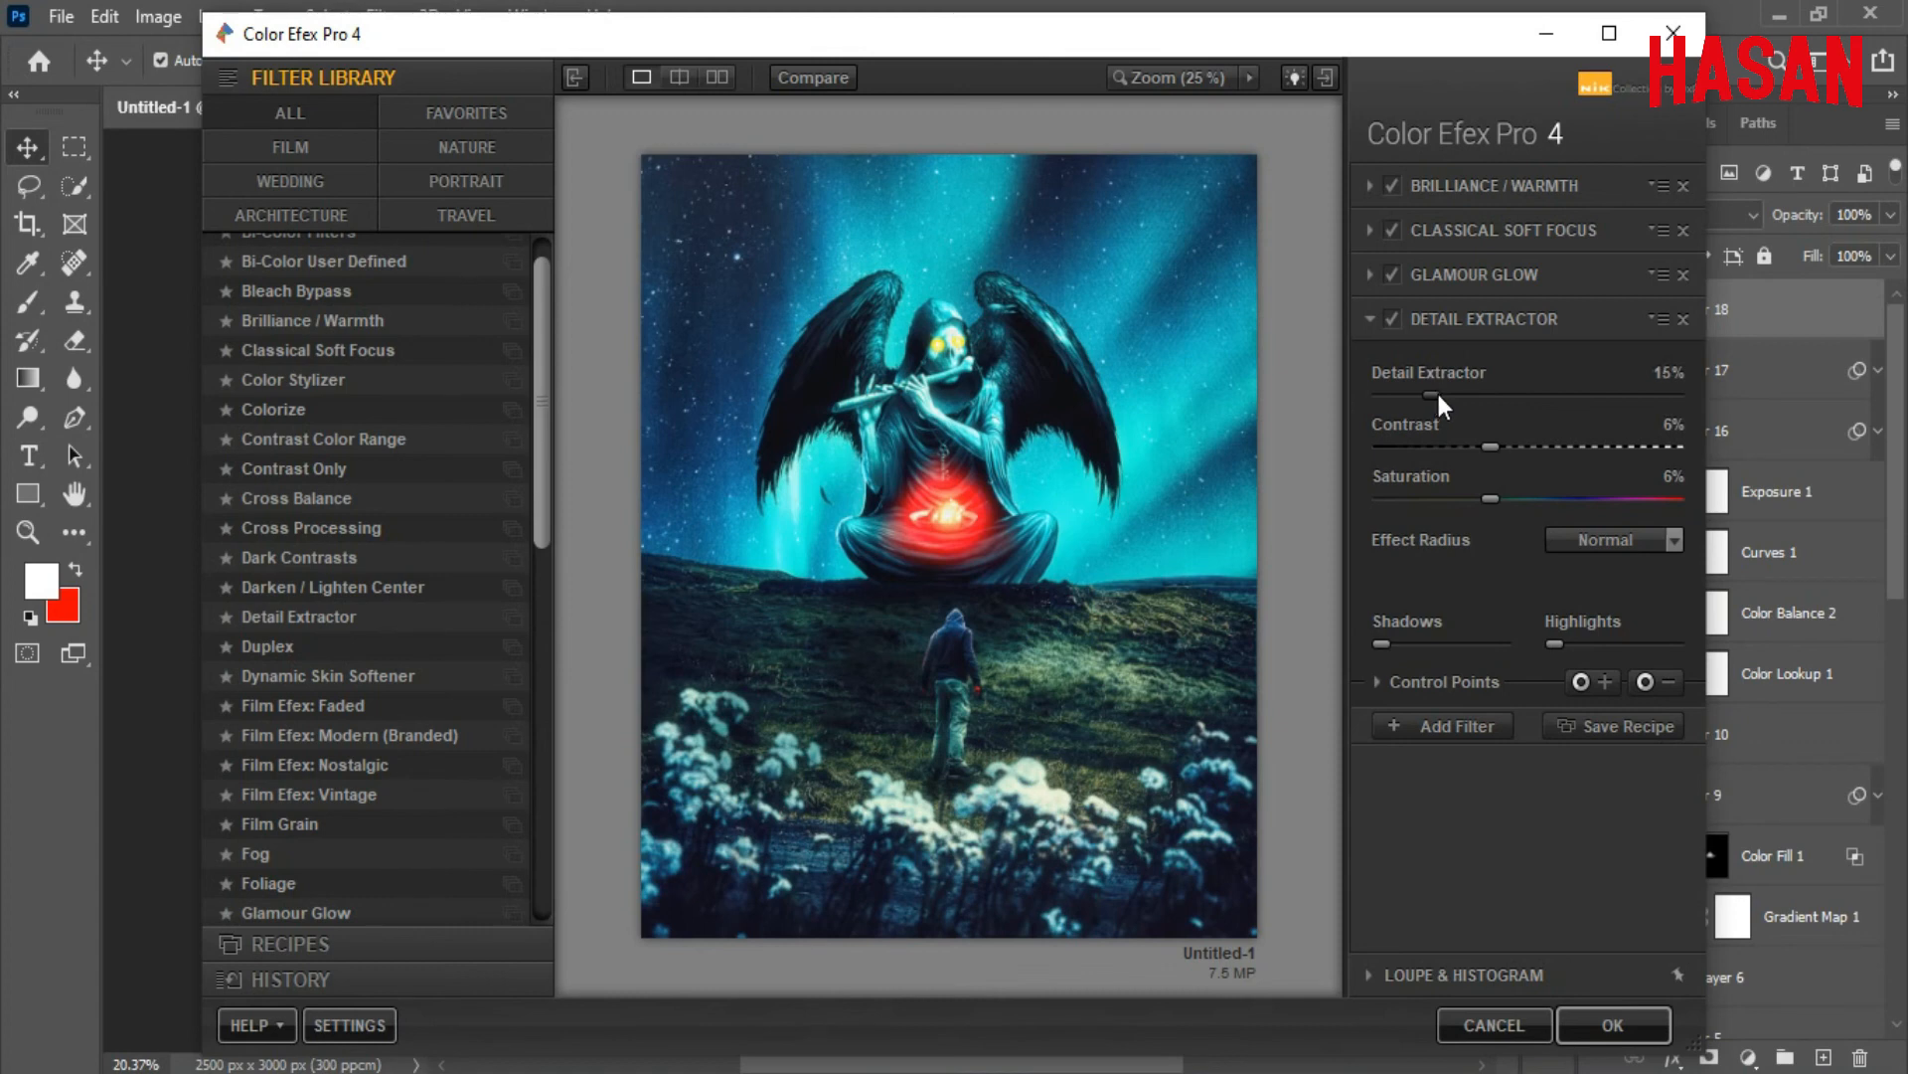
# Add a Cross Processing filter with method L02 to the stack and apply the filters to the layer
pyautogui.click(1451, 724)
pyautogui.scroll(1, 343, 437)
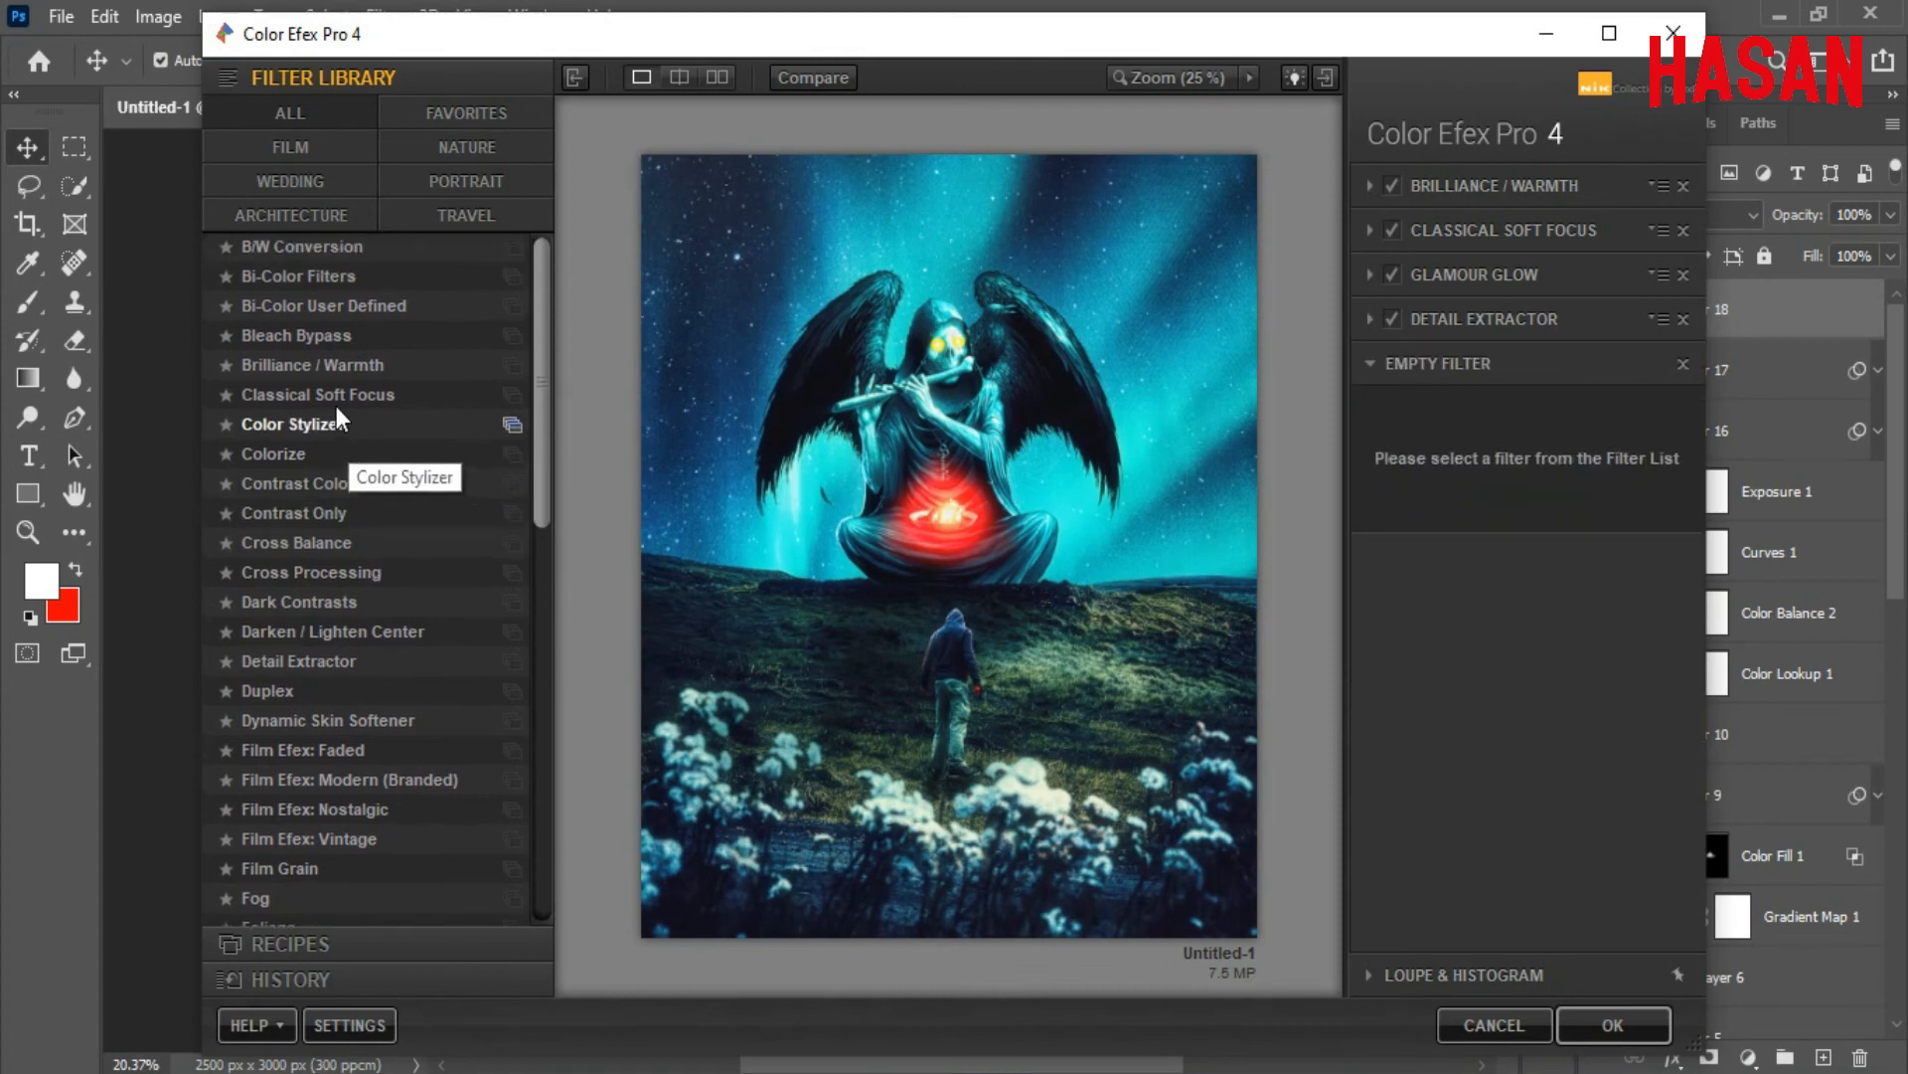
pyautogui.click(322, 575)
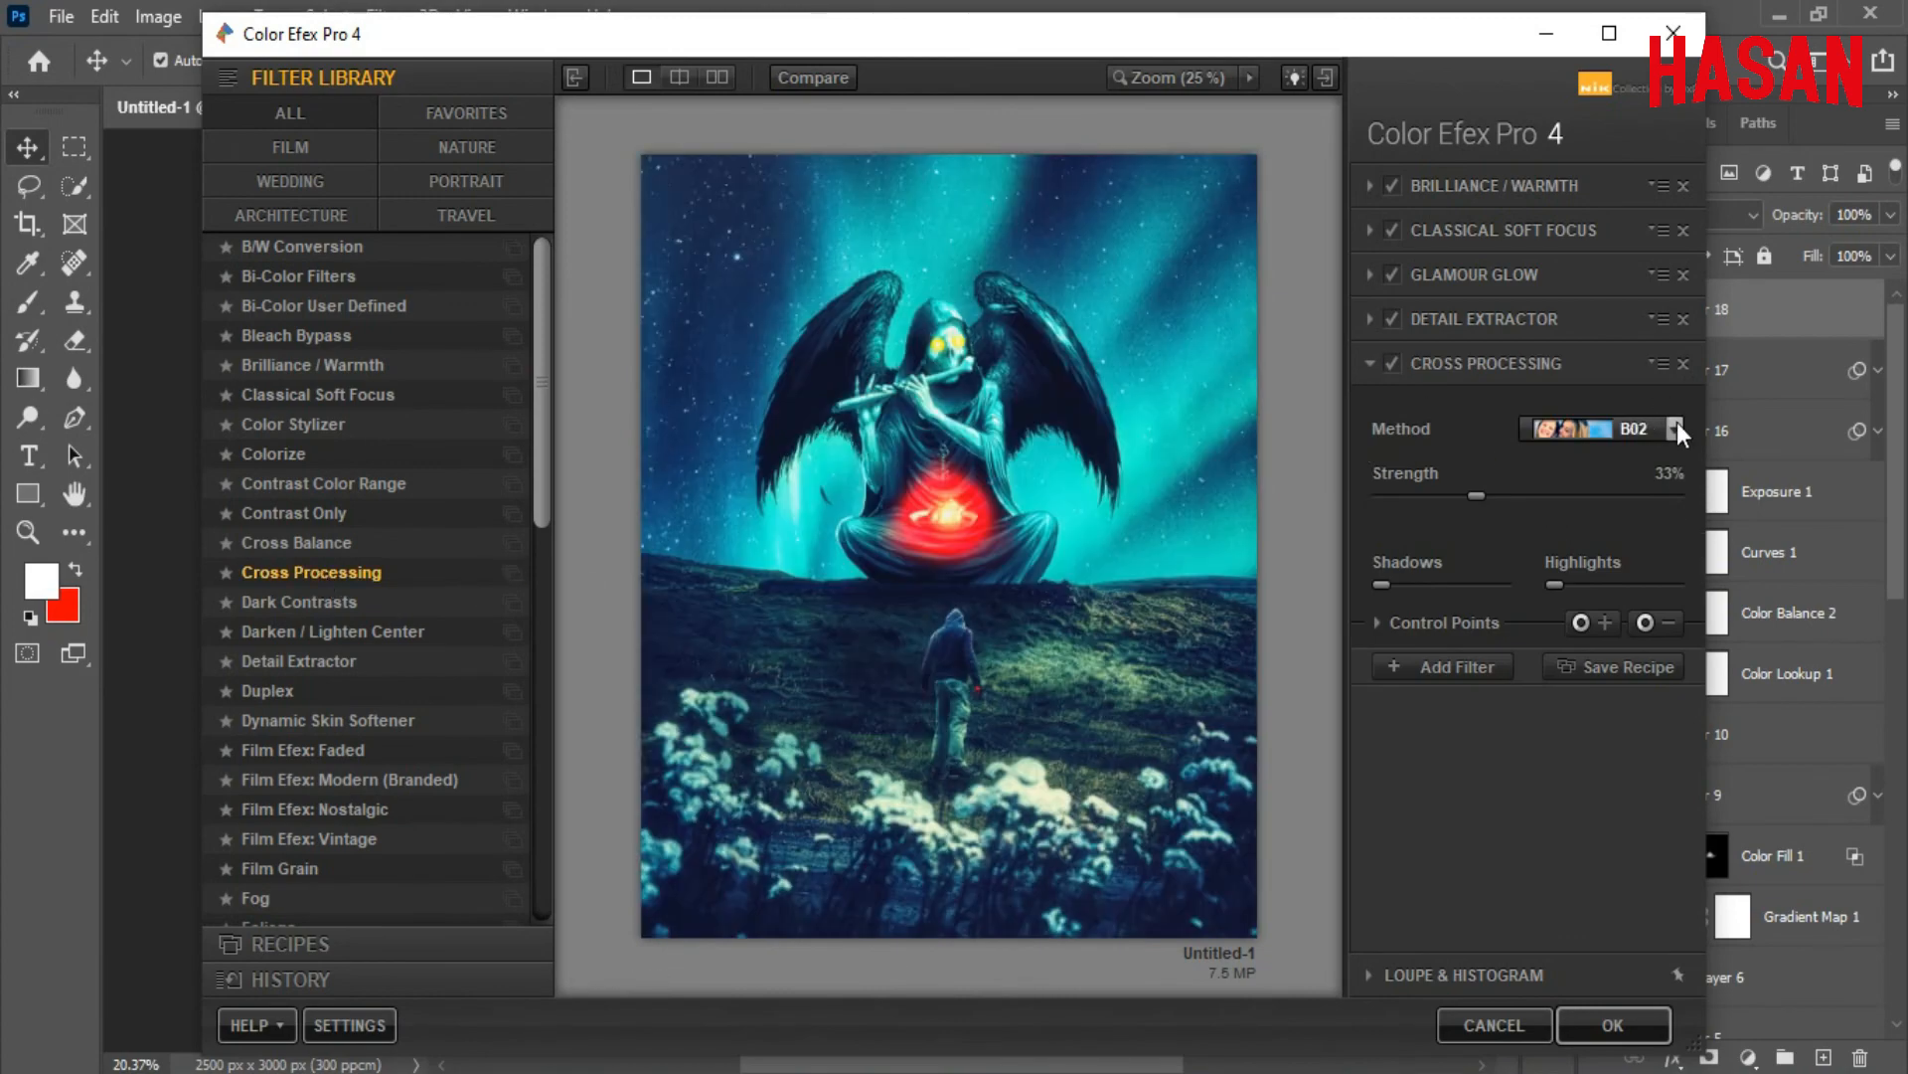
pyautogui.click(1675, 428)
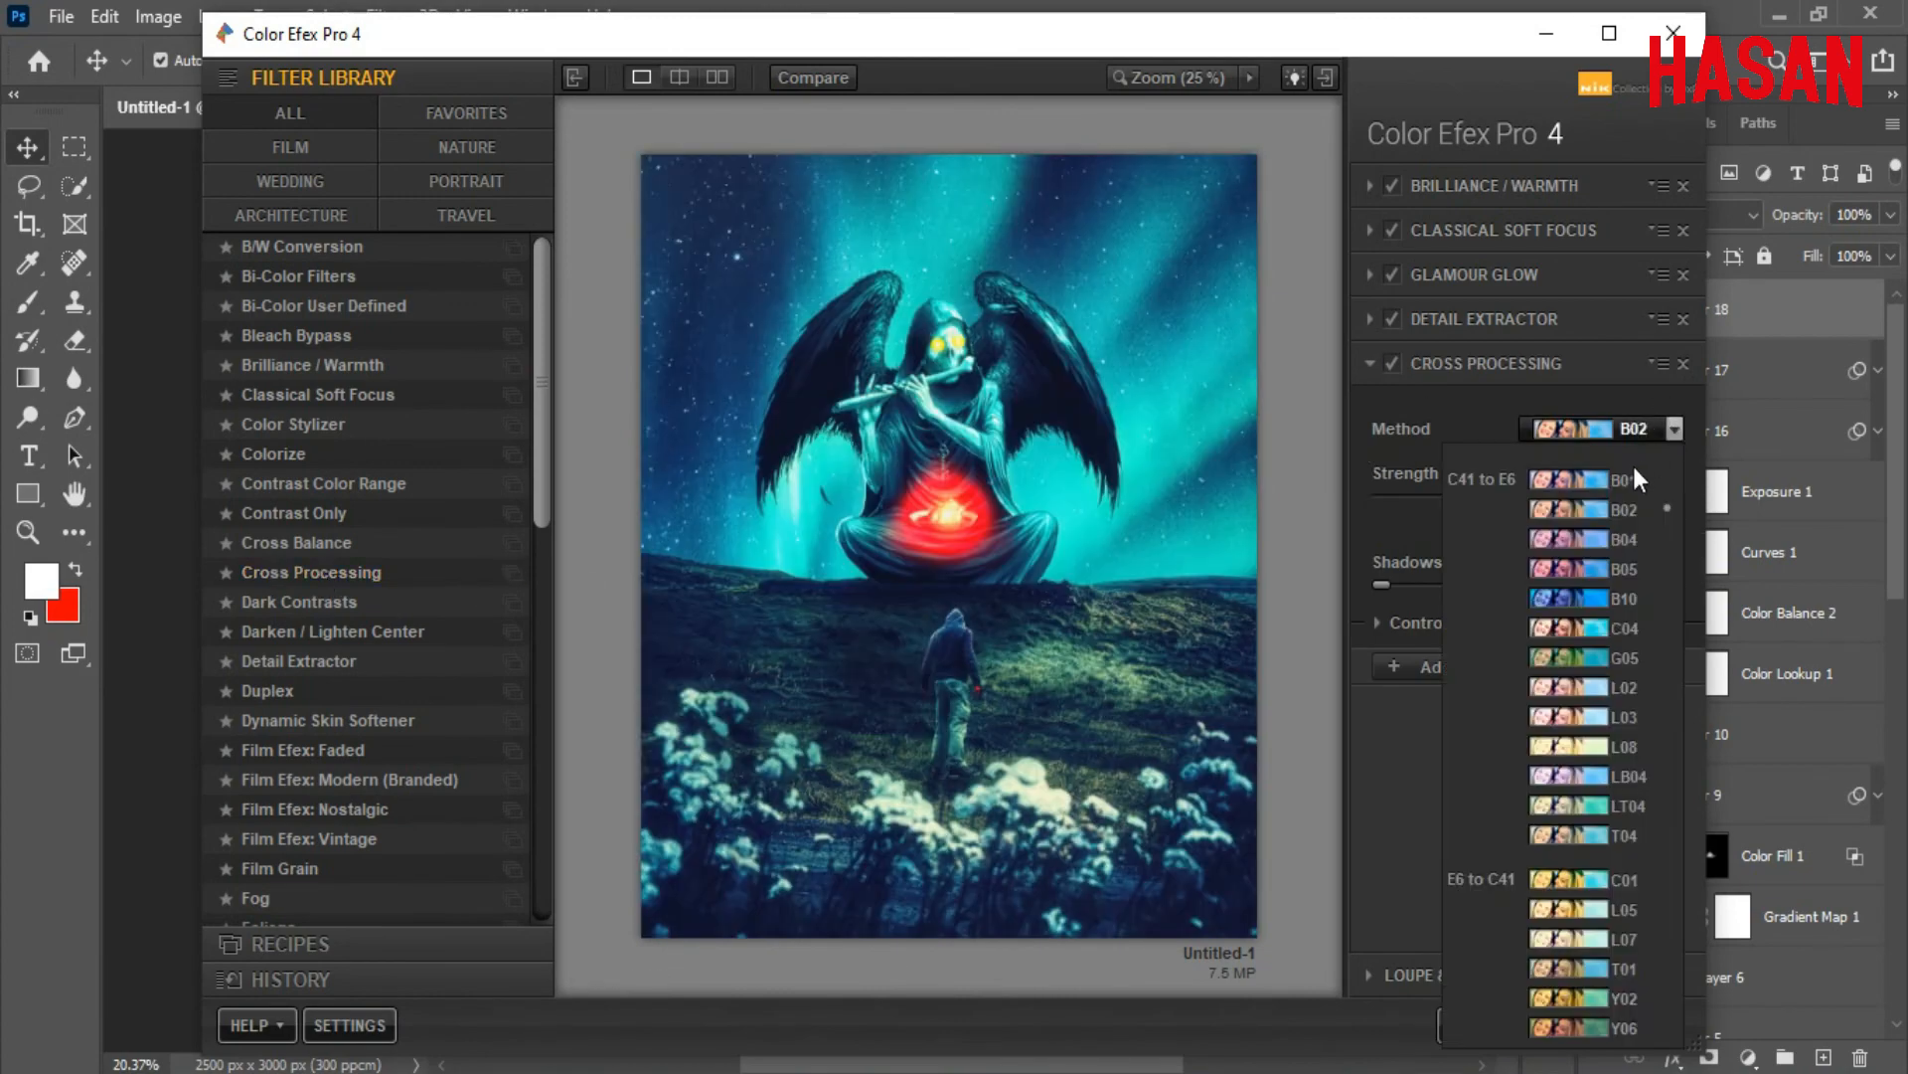
pyautogui.click(1577, 687)
pyautogui.click(1465, 665)
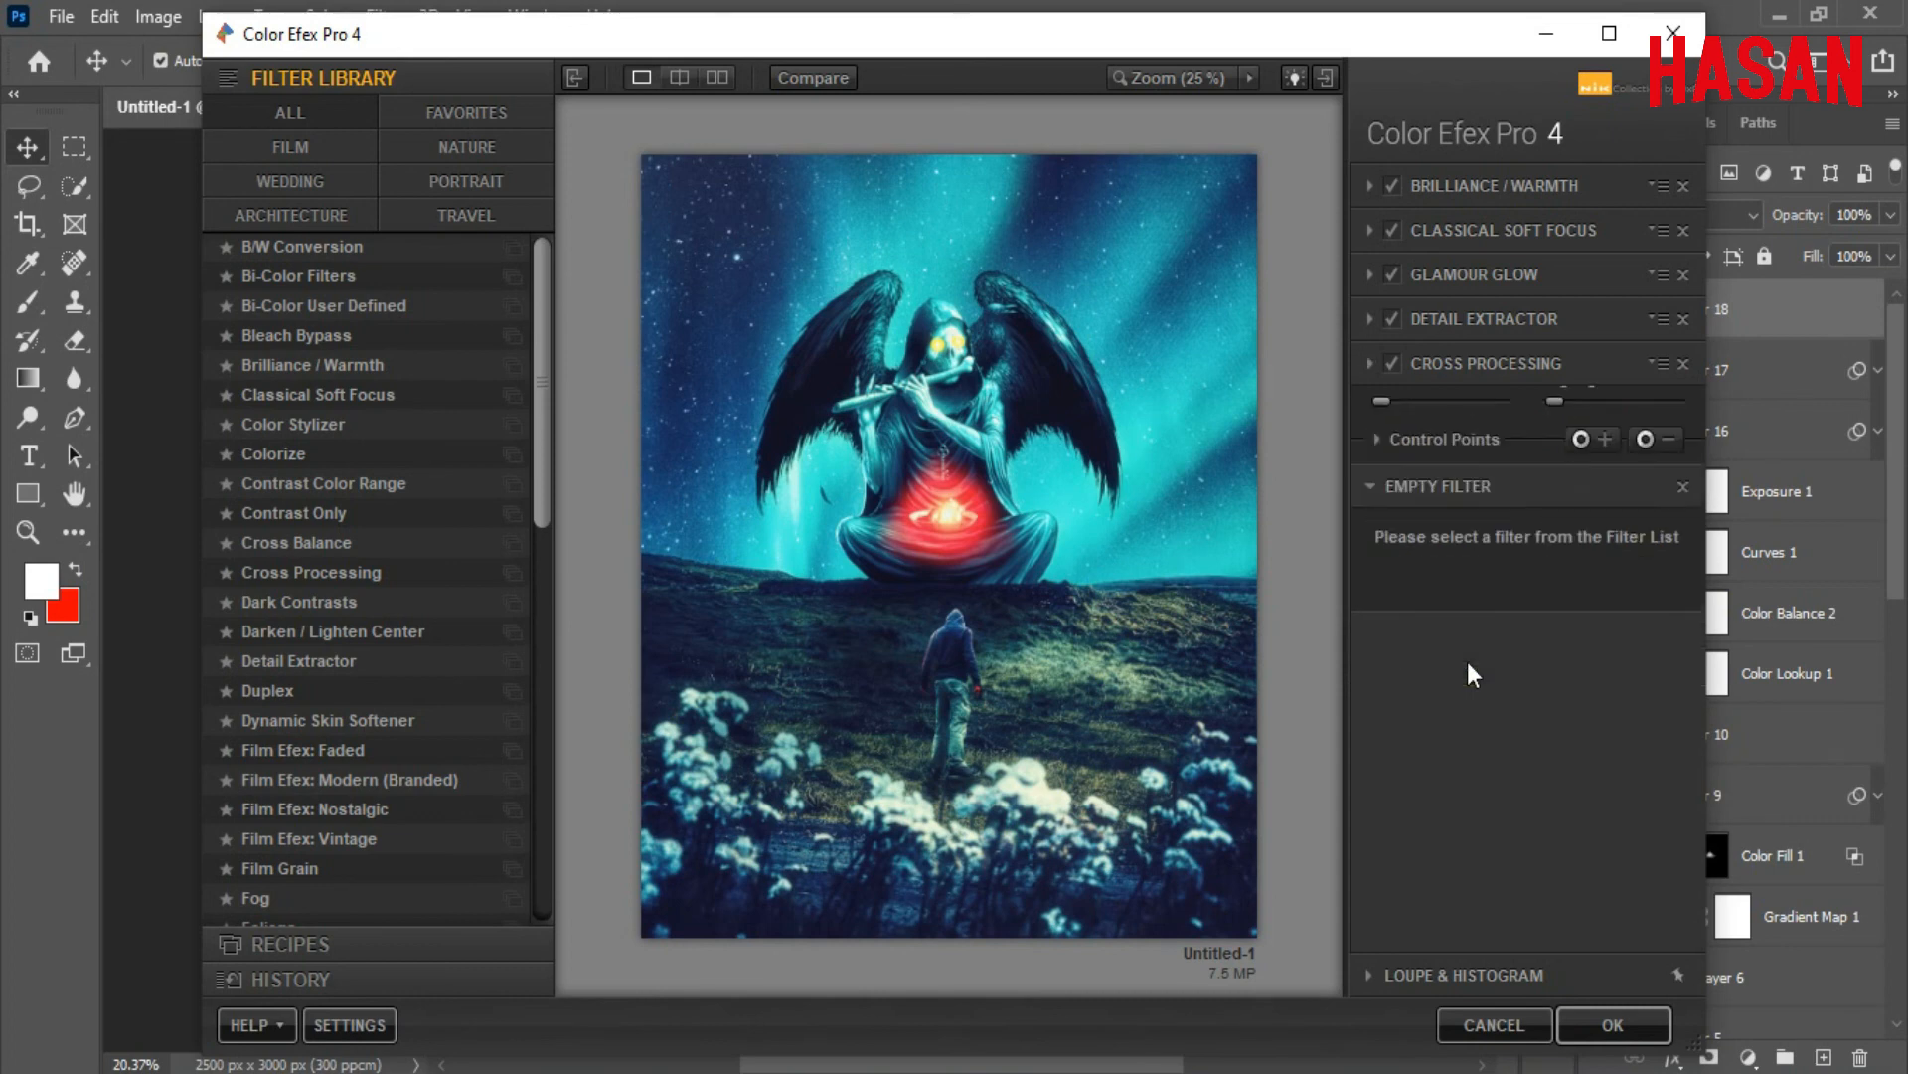
pyautogui.click(1608, 1016)
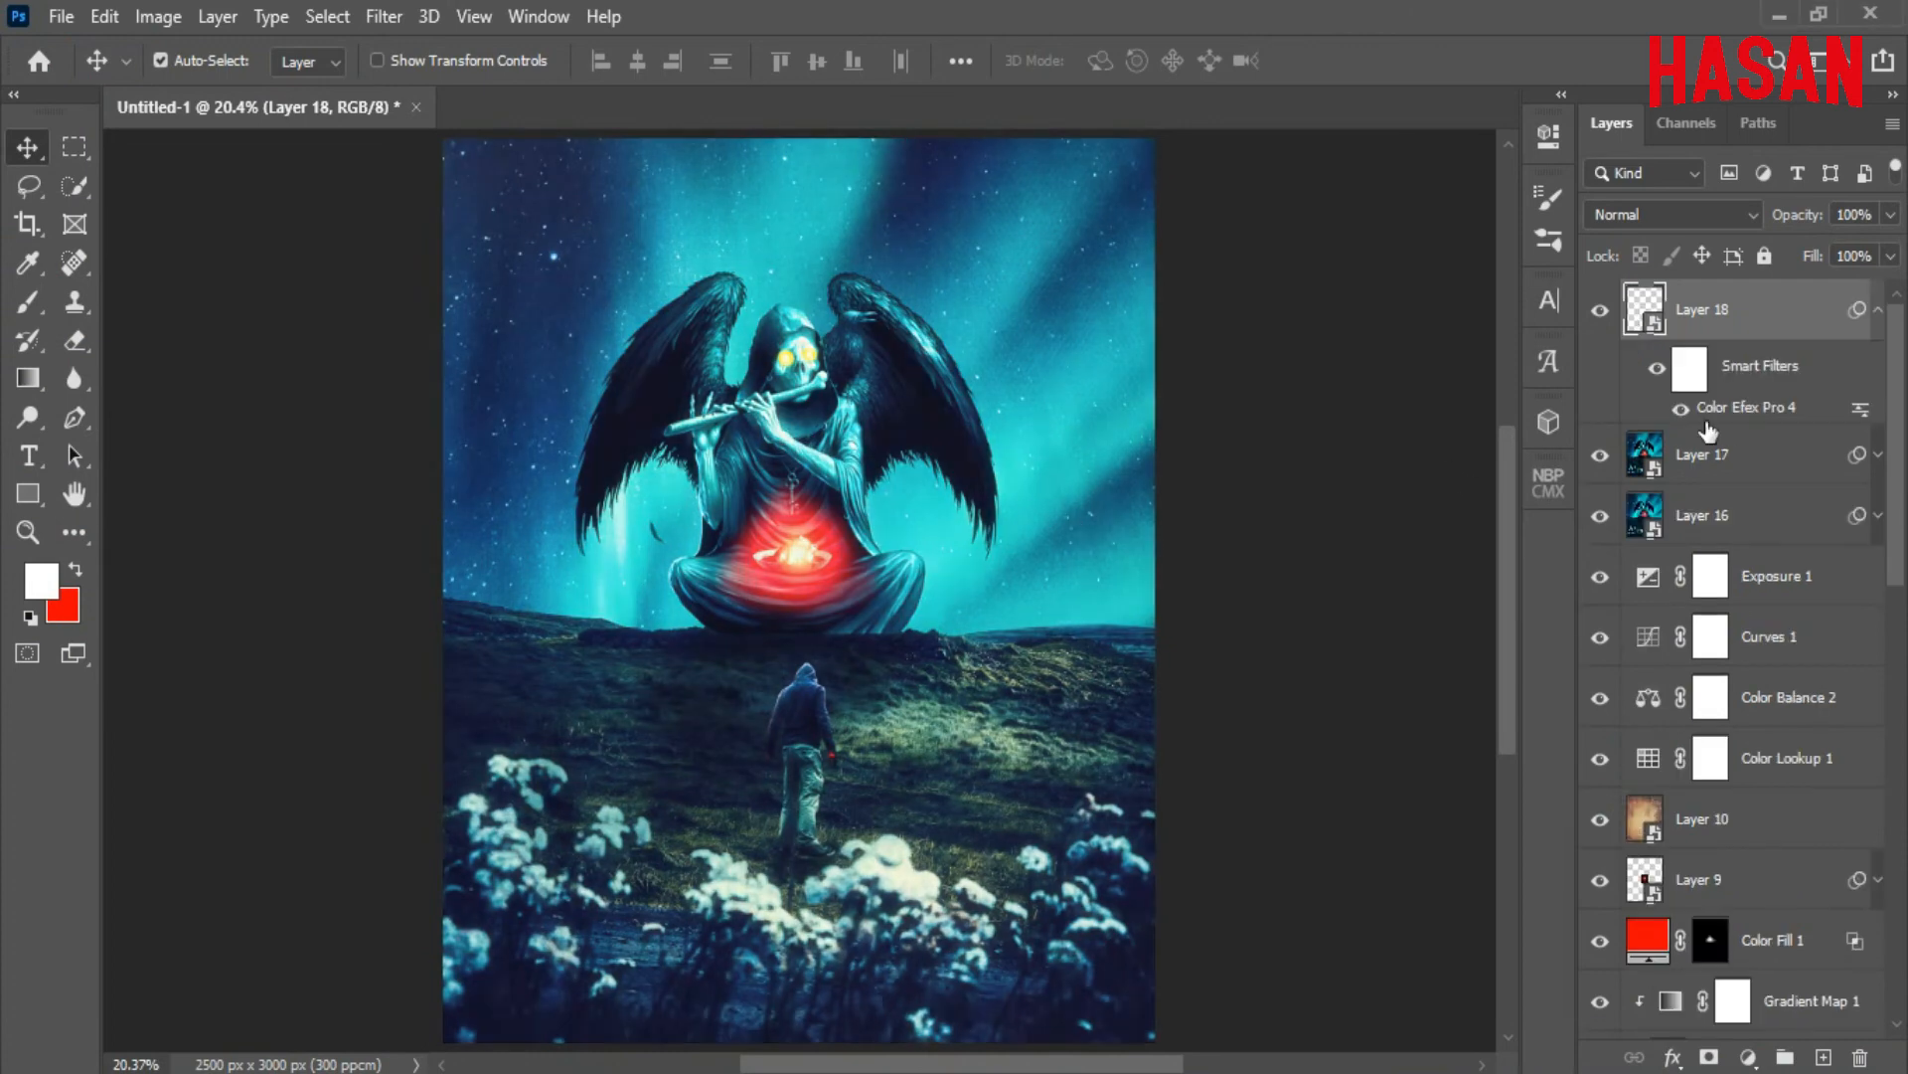
# Collapse Layer 18's smart filter list, set its opacity to 80% and compare the image with and without it
pyautogui.click(1878, 309)
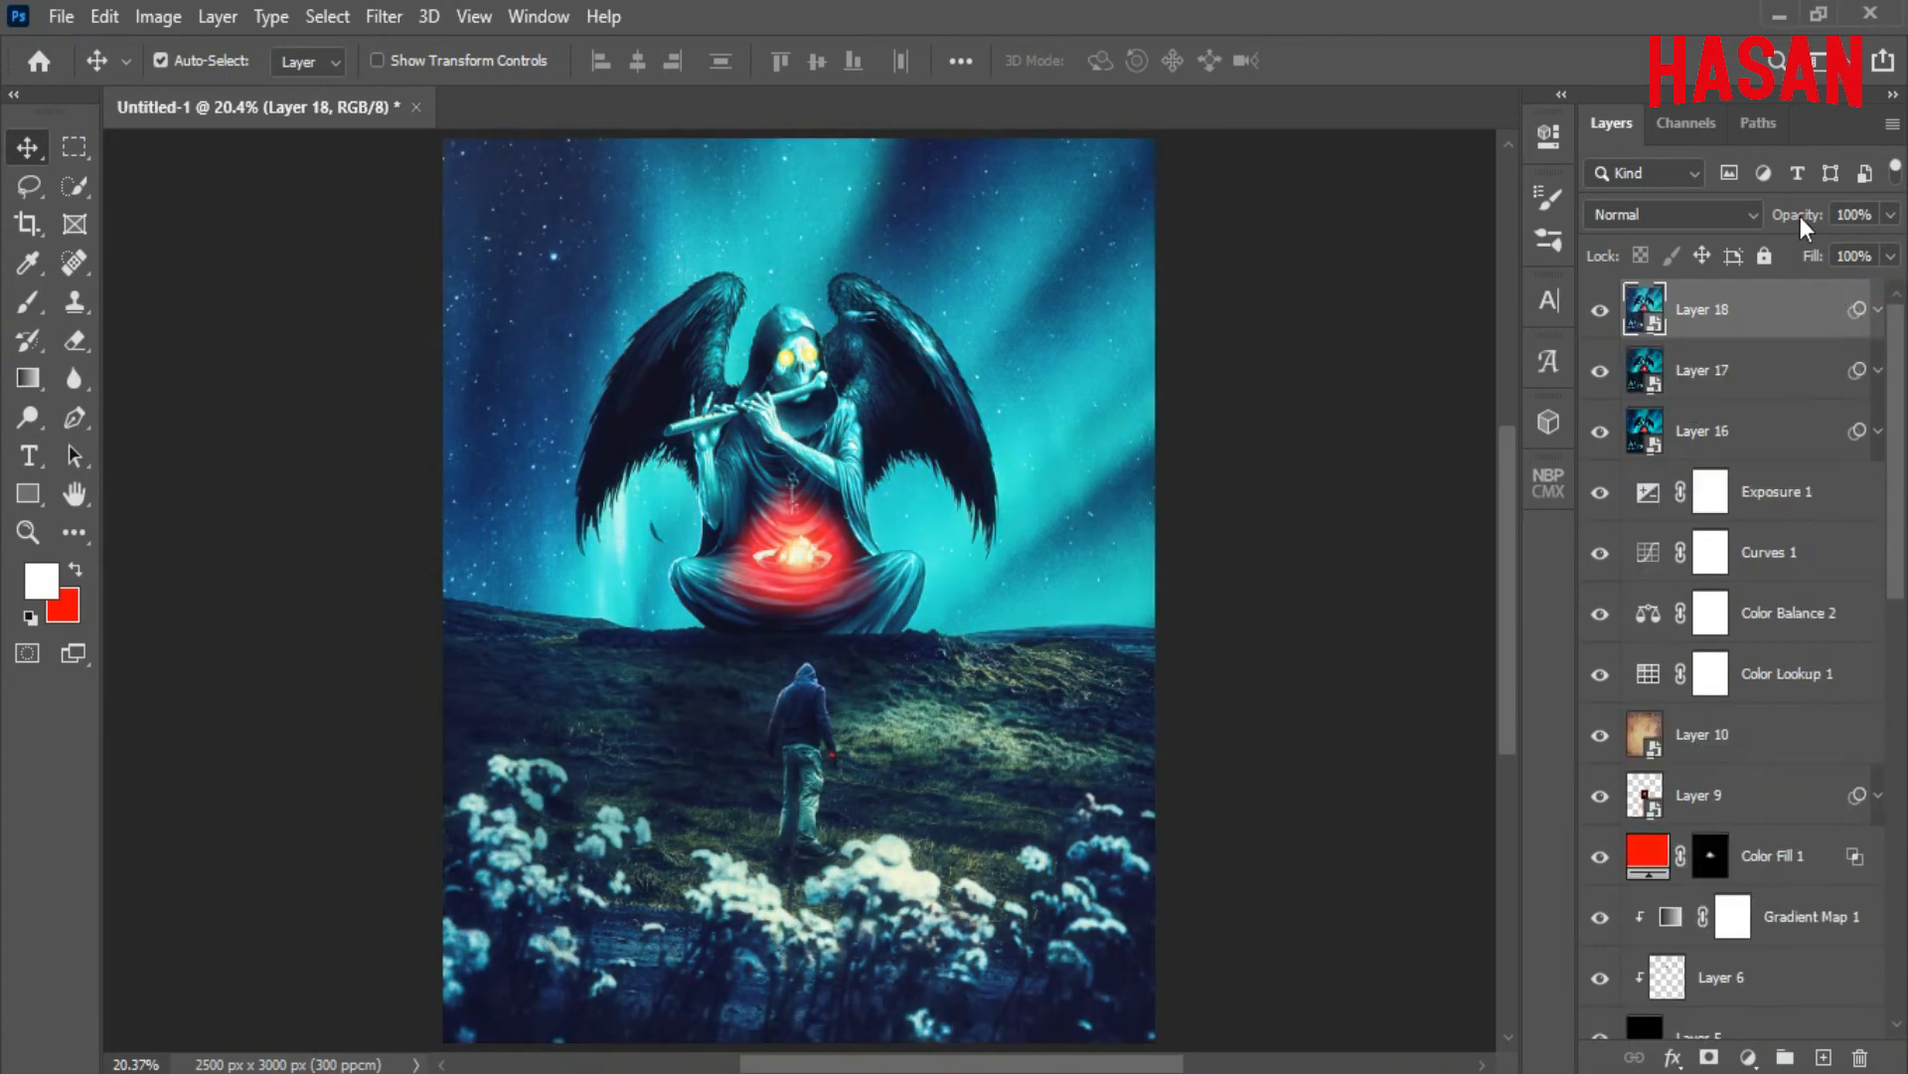
pyautogui.moveTo(1801, 221); pyautogui.dragTo(1769, 231)
pyautogui.click(1600, 311)
pyautogui.click(1600, 312)
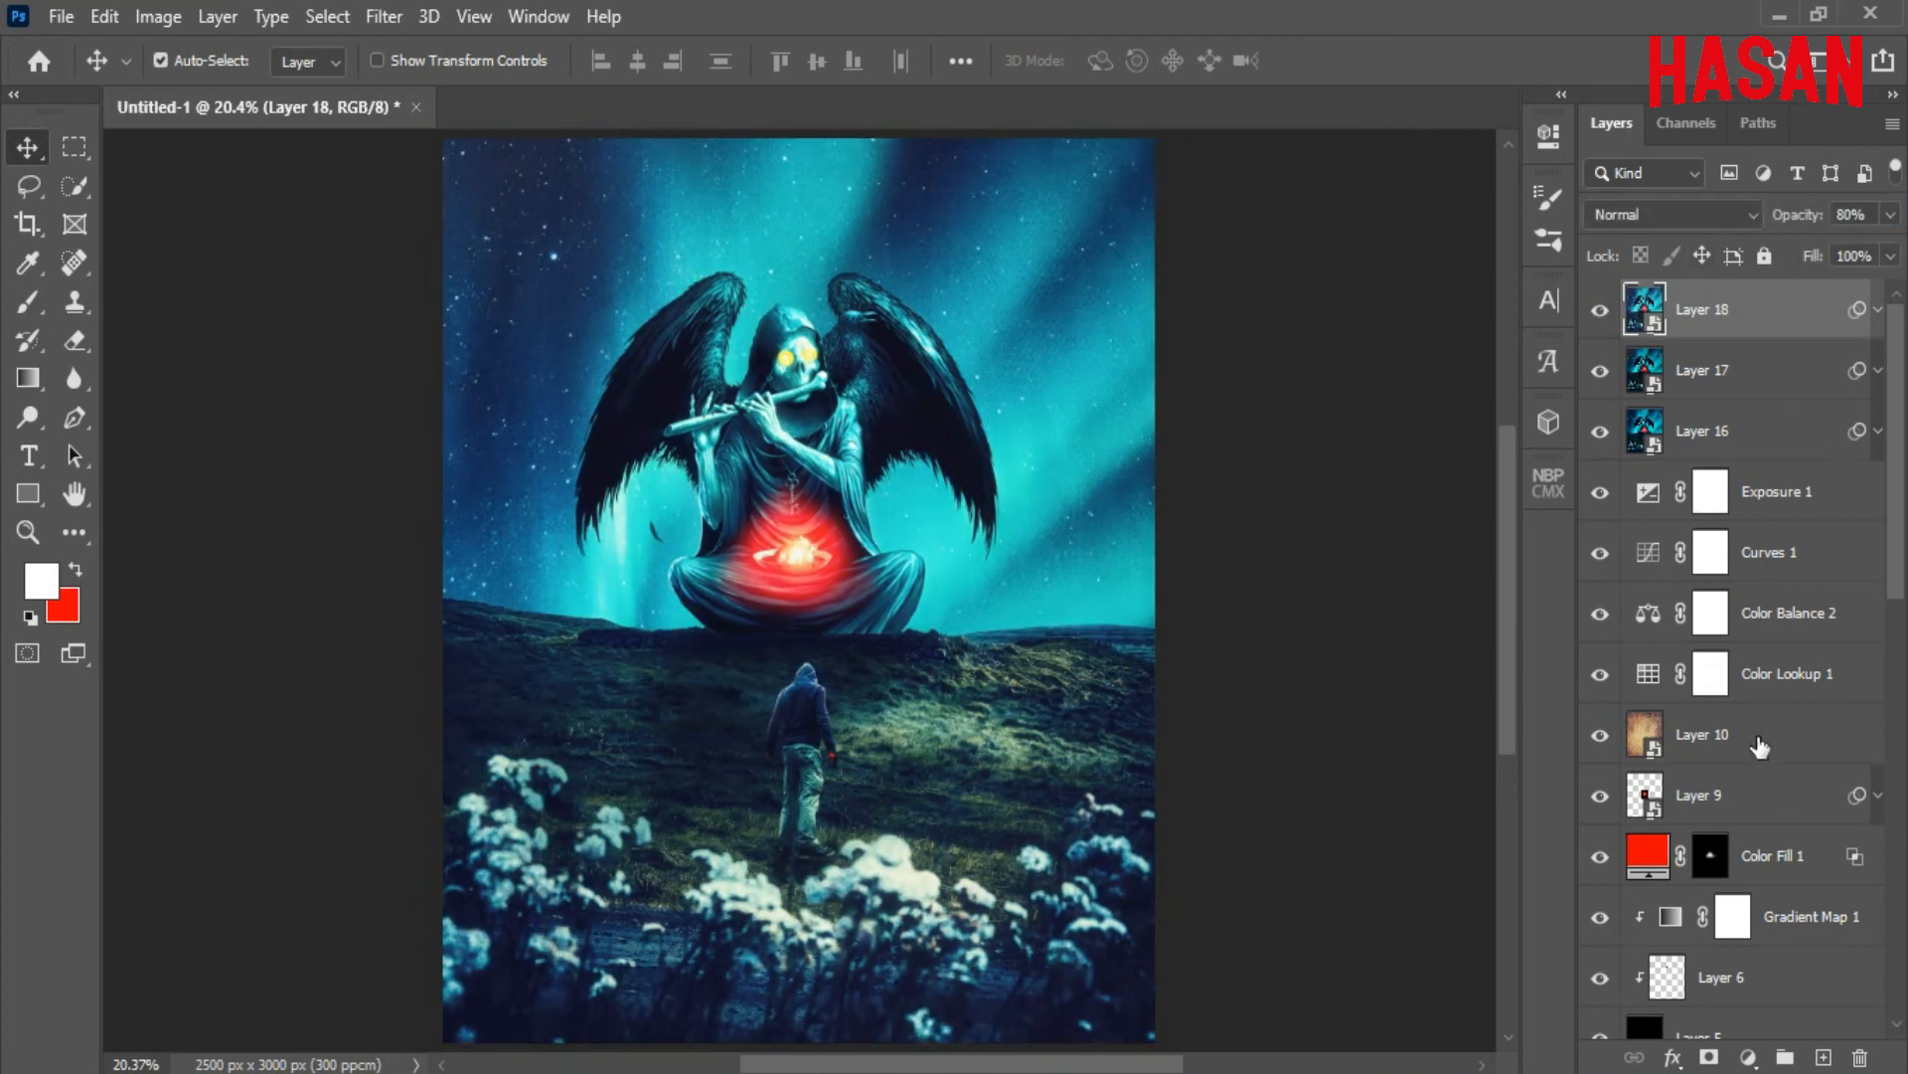
# Add a Levels adjustment above Layer 18 with the midtones at 0.86 and compare its effect
pyautogui.click(1748, 1056)
pyautogui.click(1773, 652)
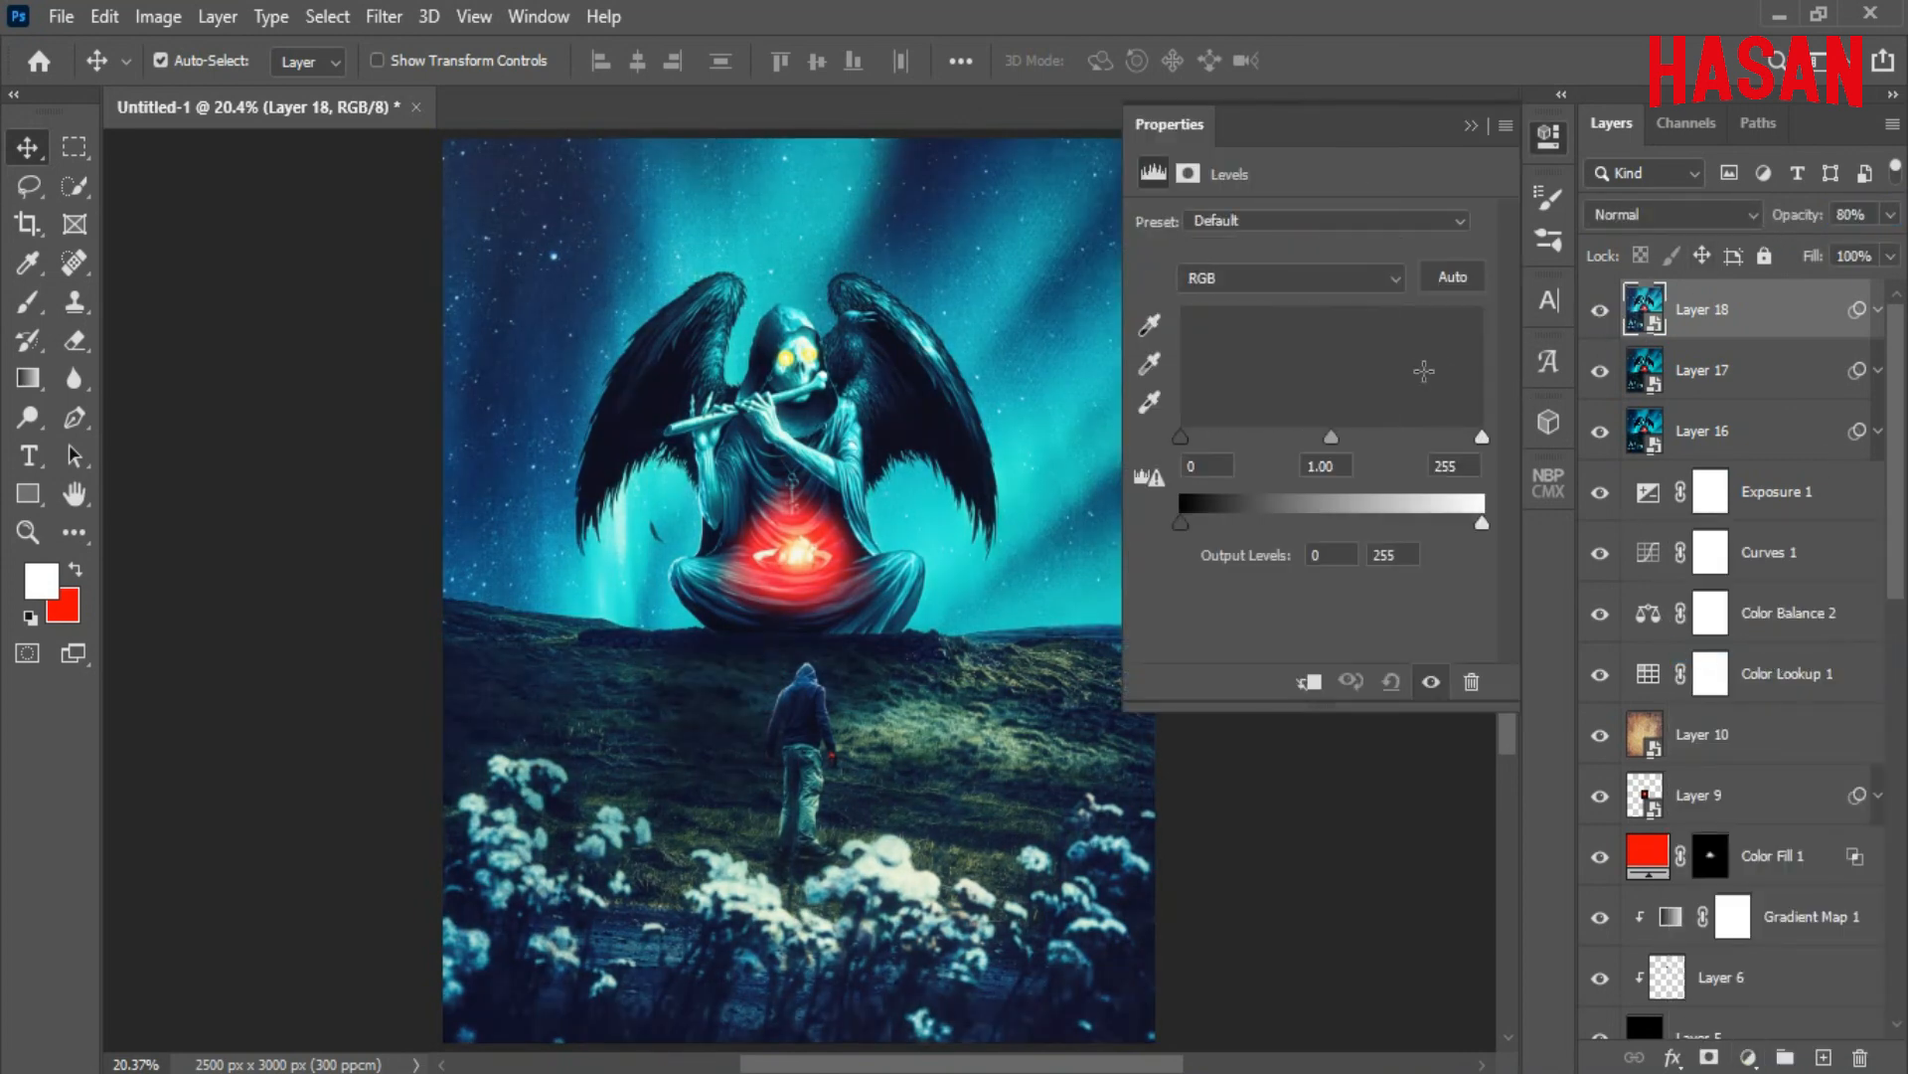
pyautogui.moveTo(1328, 441); pyautogui.dragTo(1357, 438)
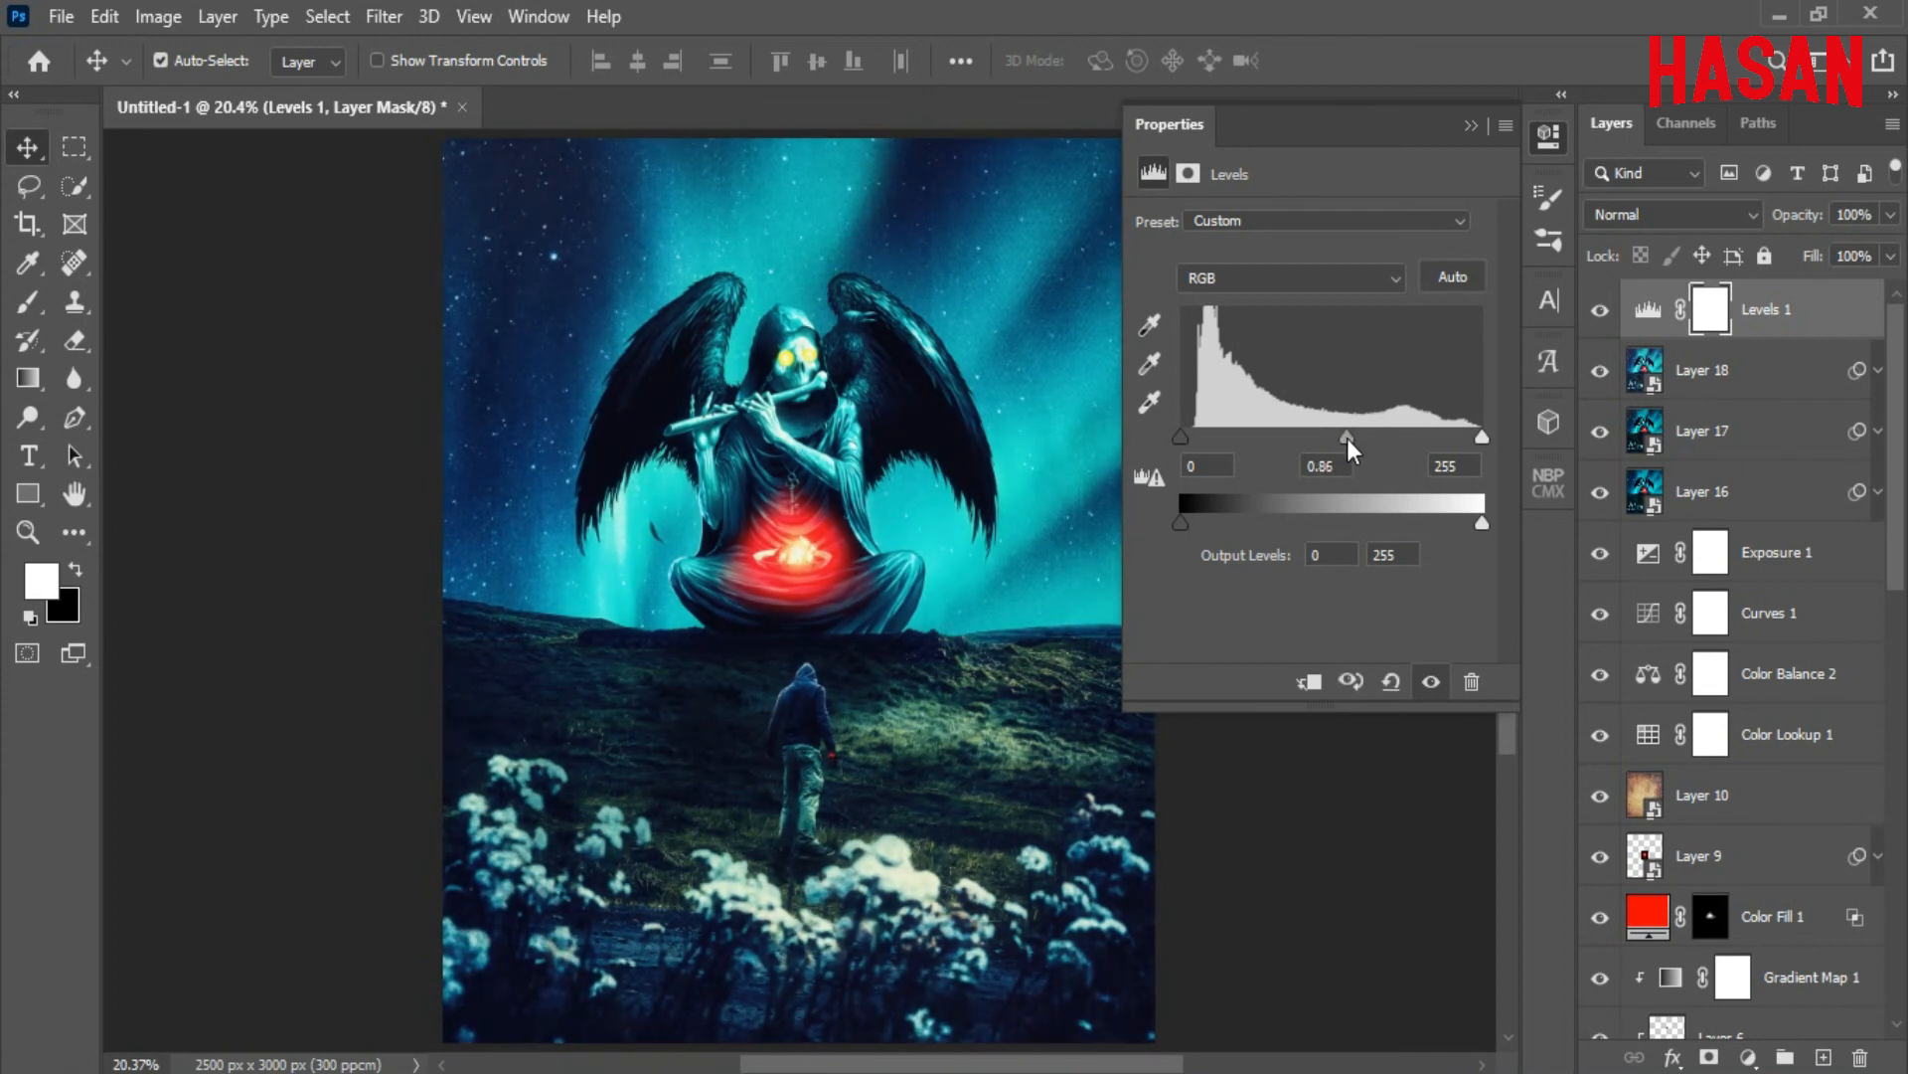
pyautogui.click(1471, 124)
pyautogui.click(1601, 312)
pyautogui.click(1601, 312)
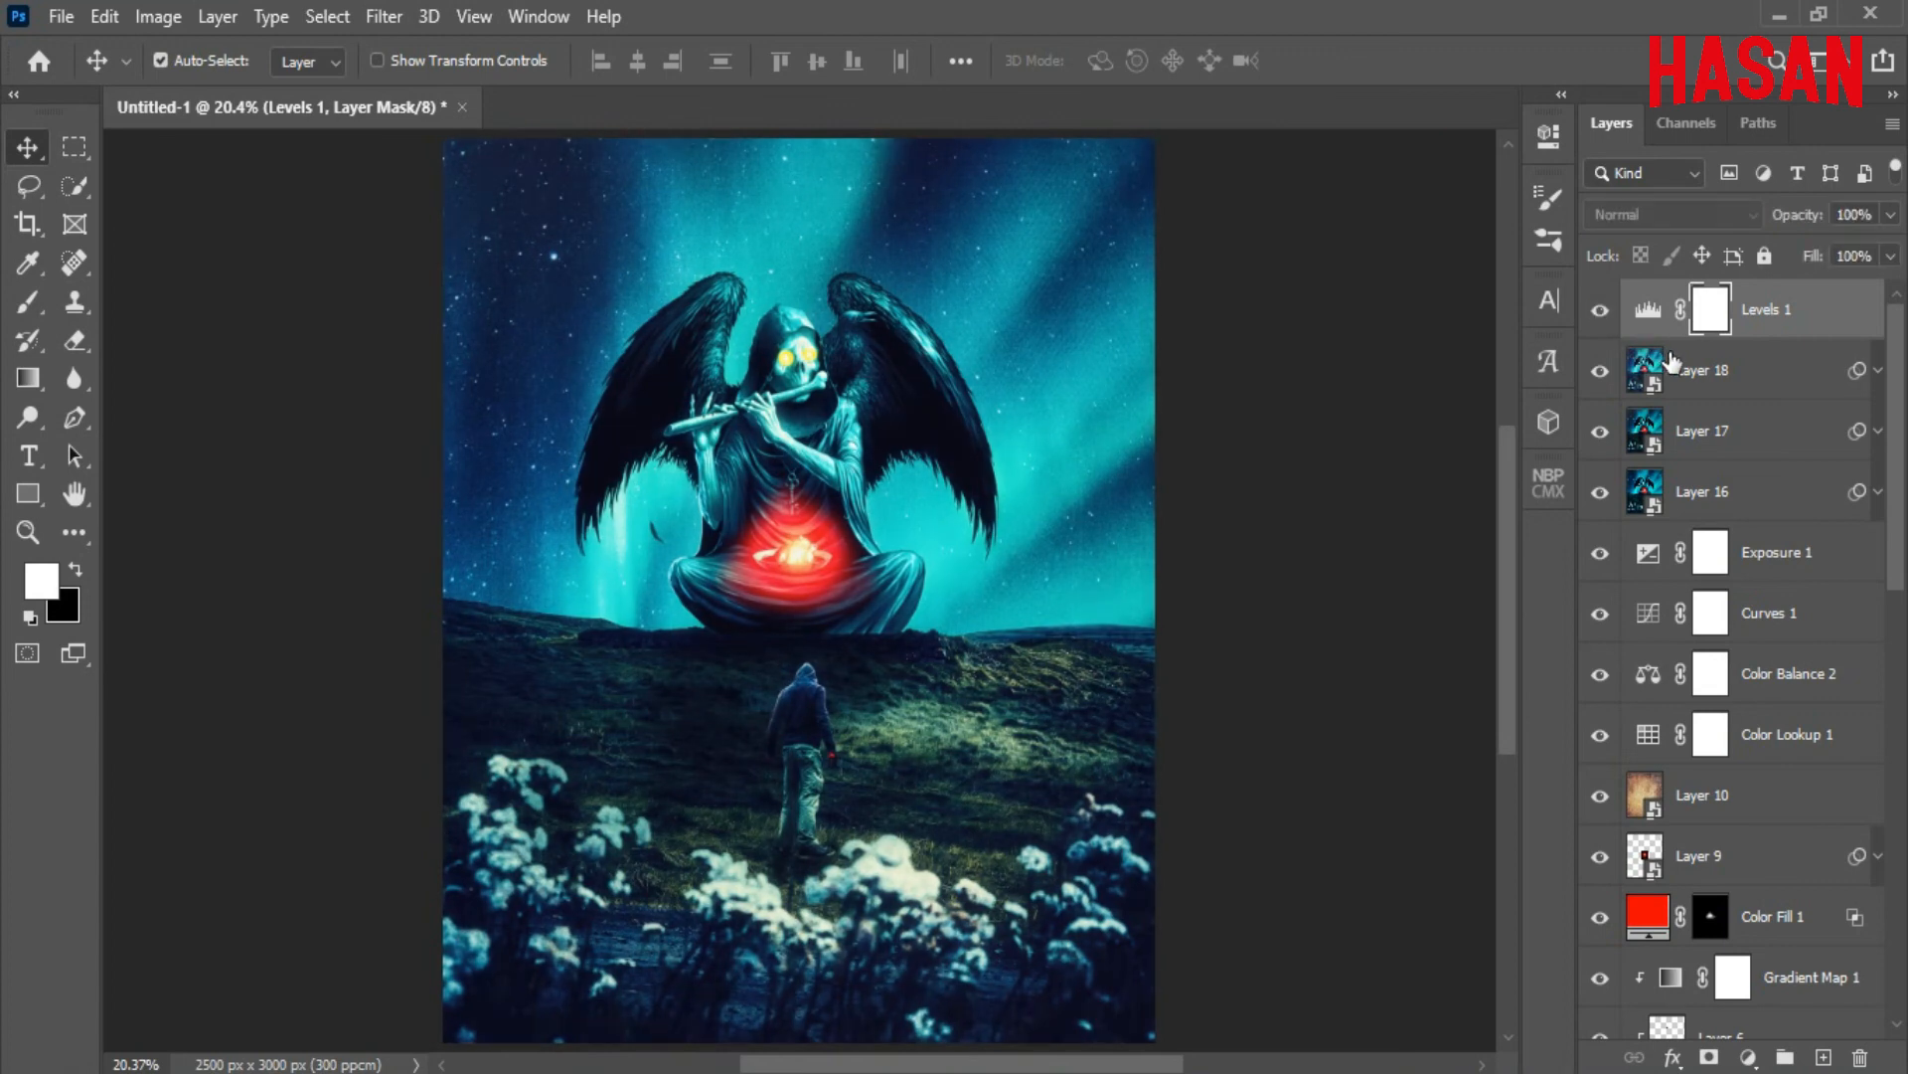
# Lower the Levels adjustment's opacity, compare its effect and stamp all visible layers into a new top layer
pyautogui.moveTo(1814, 219); pyautogui.dragTo(1761, 233)
pyautogui.click(1601, 313)
pyautogui.click(1601, 313)
pyautogui.hotkey('ctrl', 'shift', 'alt', 'e')
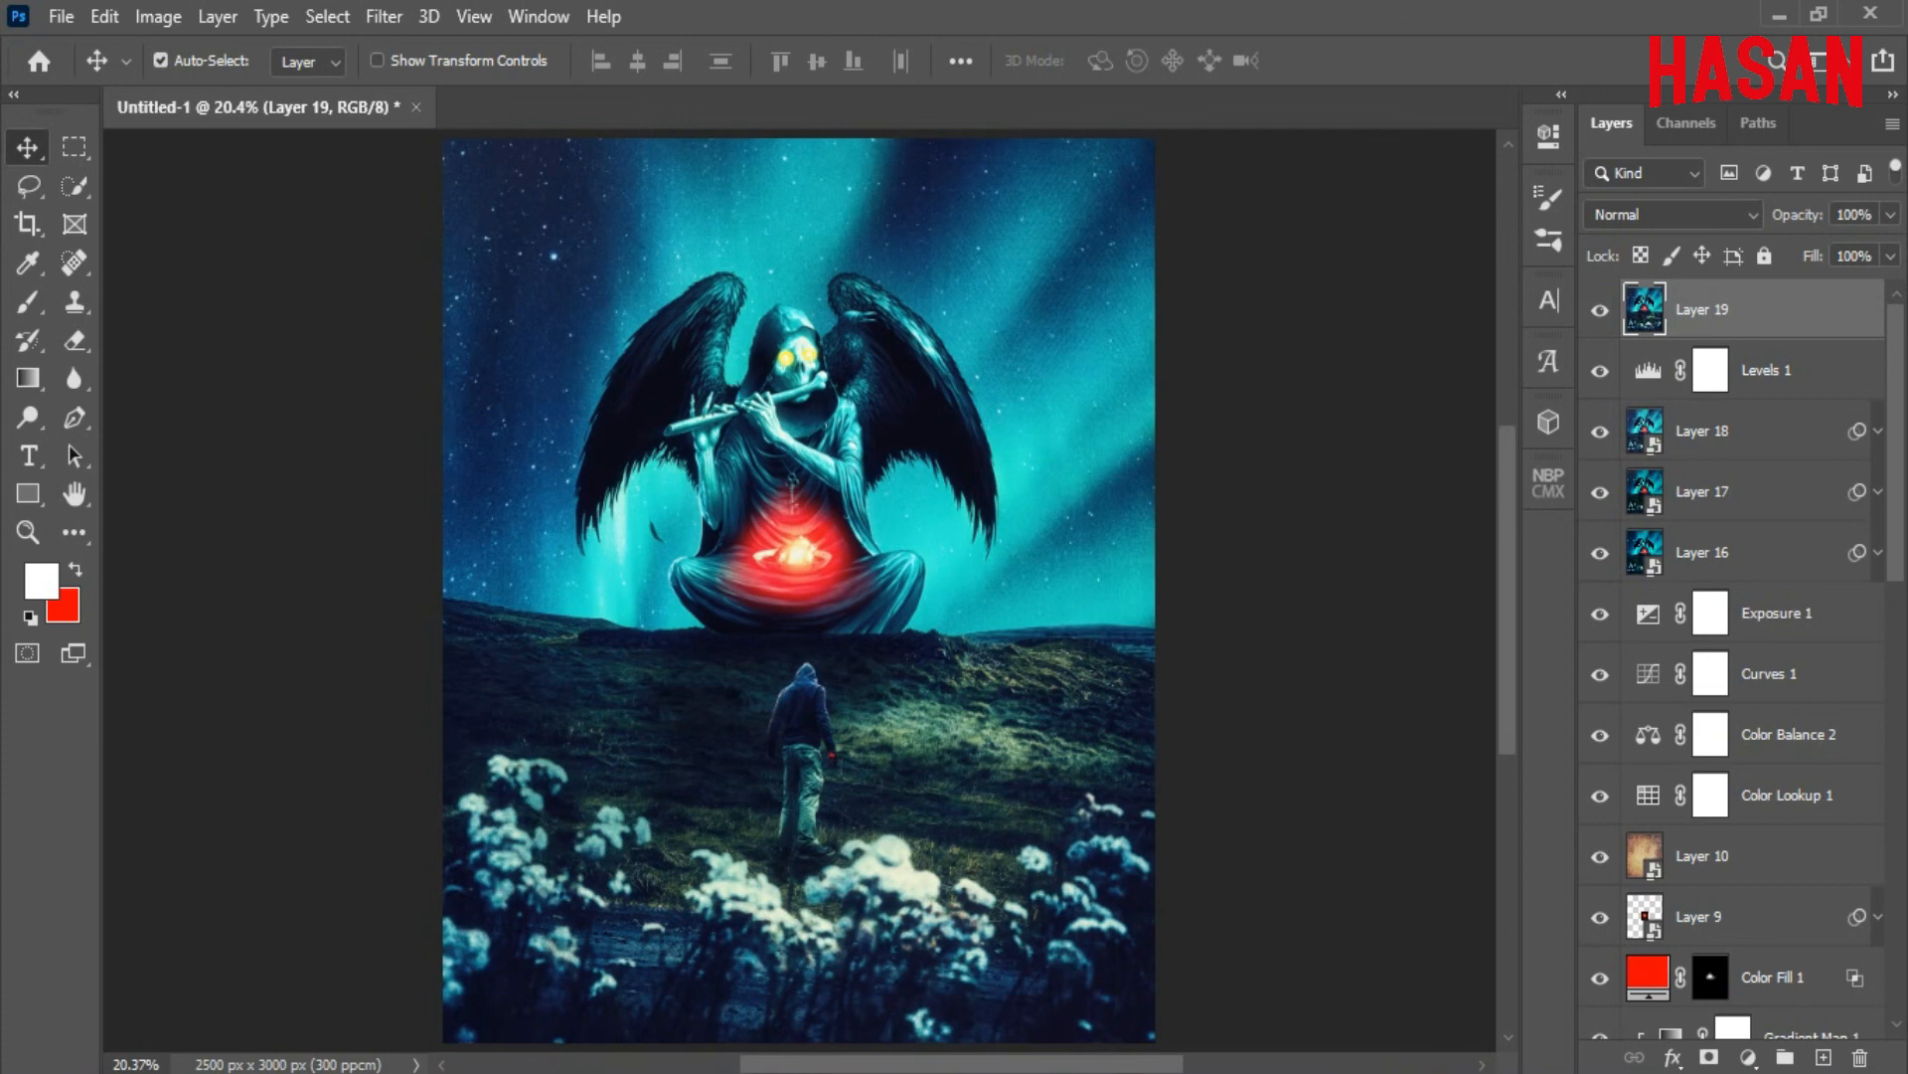